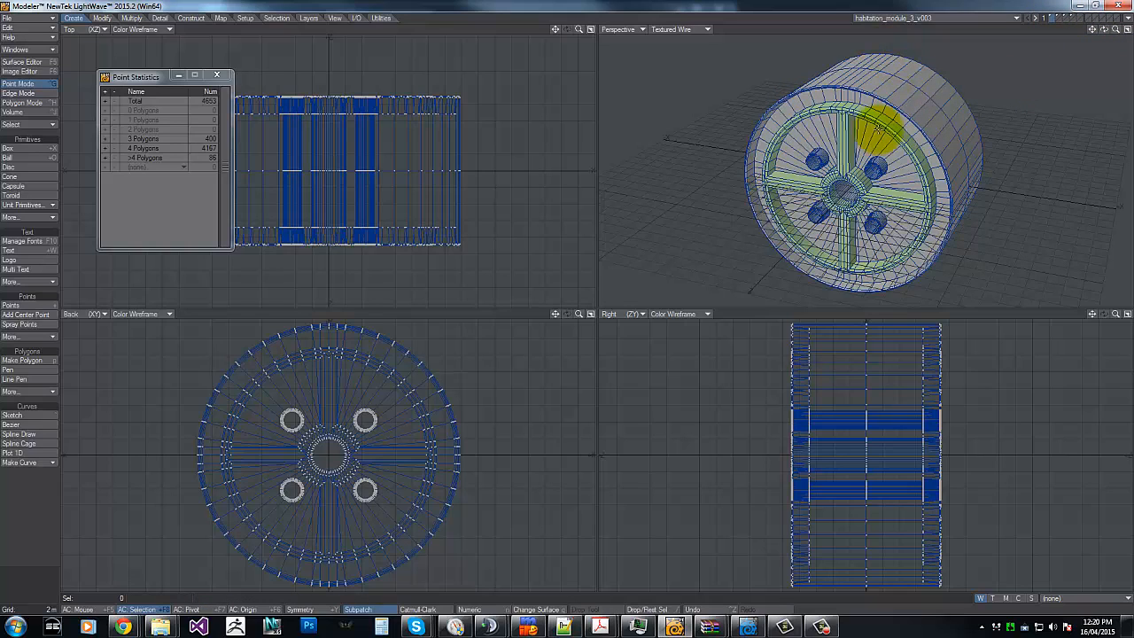
Step: Review the surfaces that already exist on the habitation module in the Surface Editor
key("w")
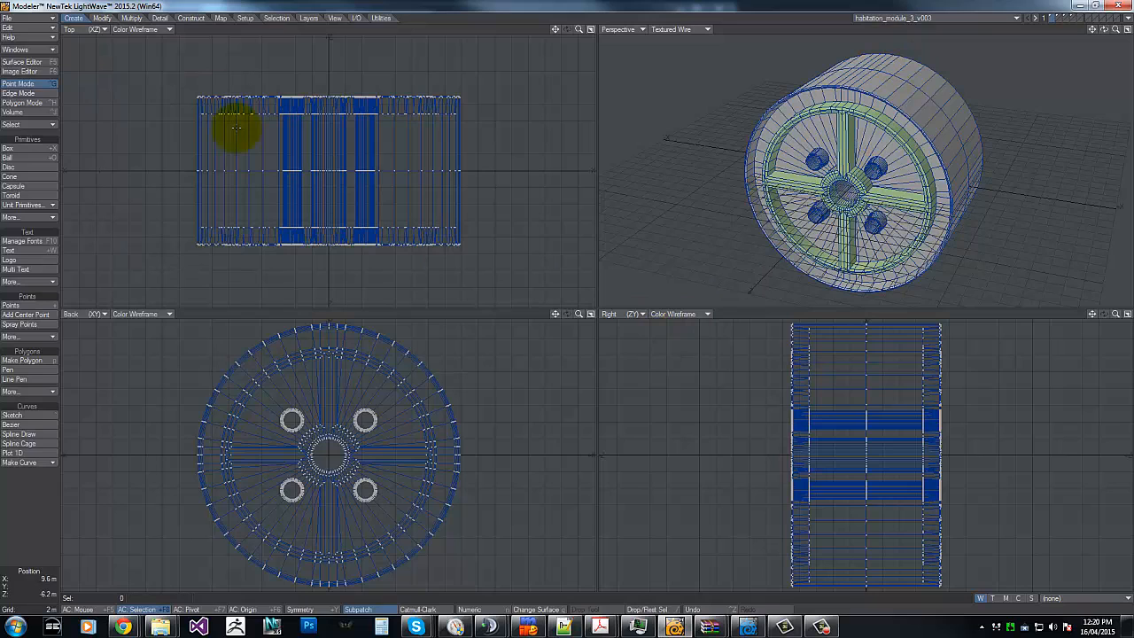
left_click(19, 62)
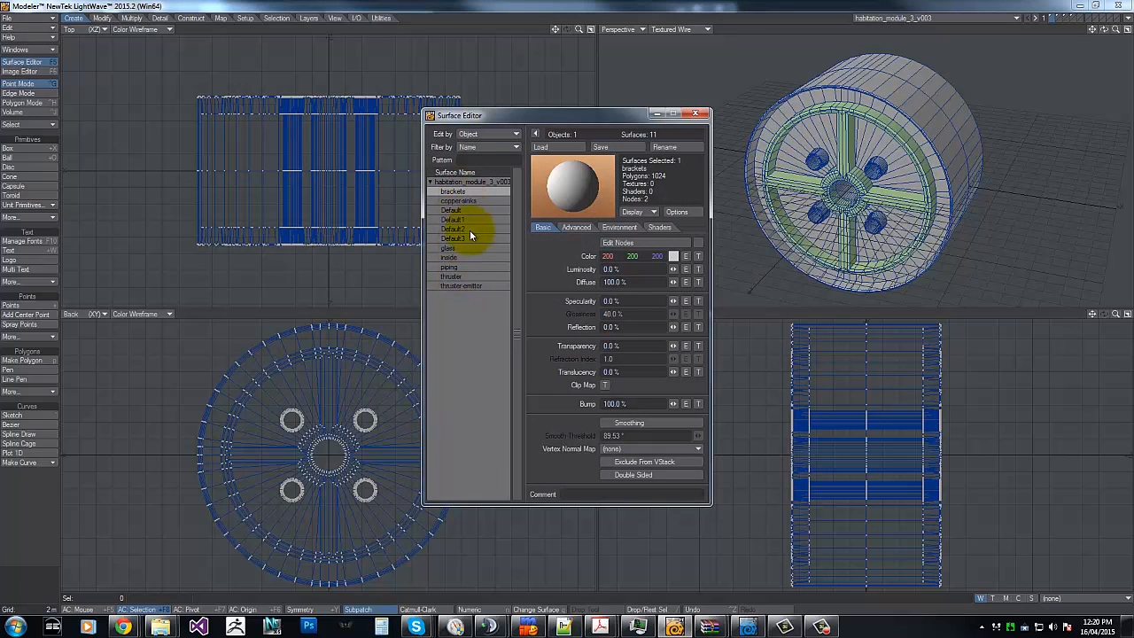
mouse_move(560, 113)
left_mouse_down()
mouse_move(507, 104)
mouse_move(512, 81)
mouse_move(586, 84)
mouse_move(556, 111)
mouse_move(570, 99)
left_mouse_up()
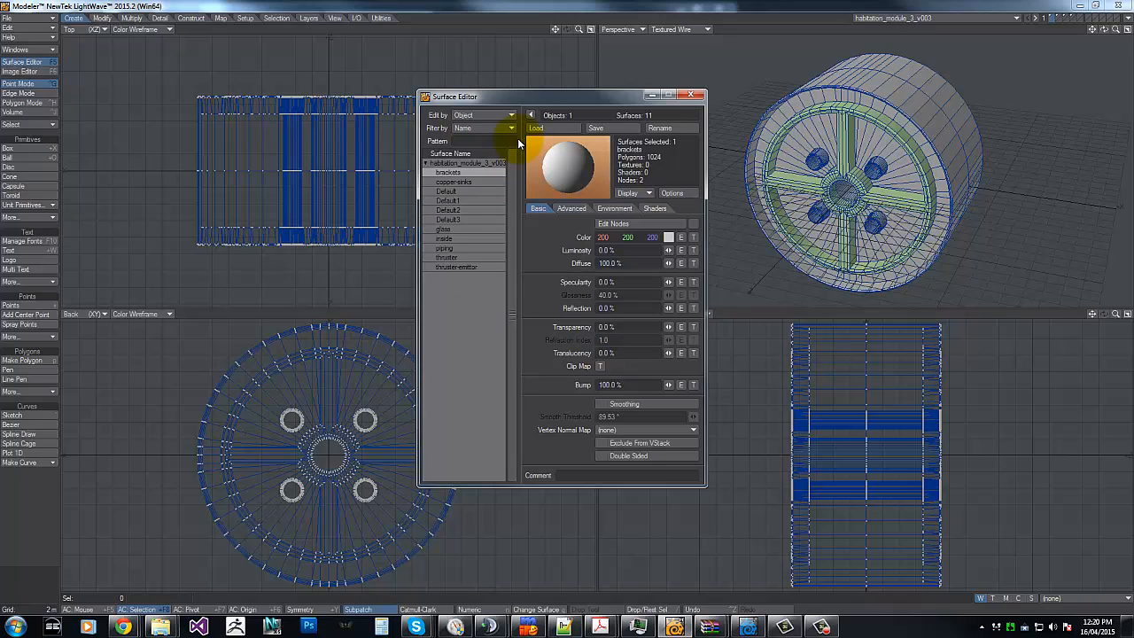
left_click(658, 96)
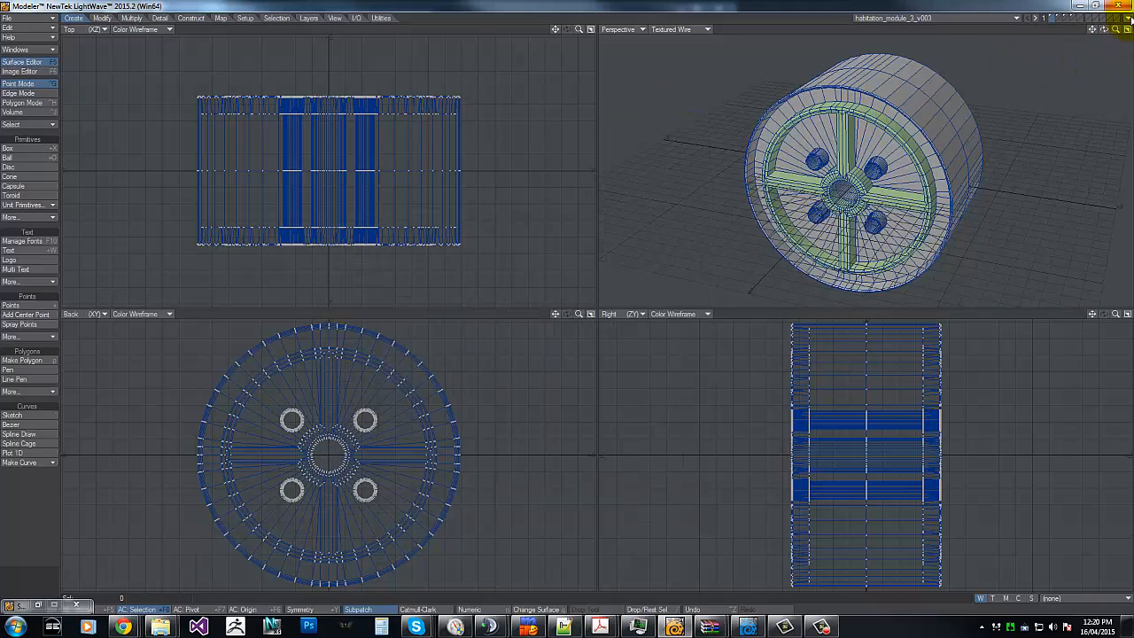
Step: Select all polygons that use the Default2 surface through the polygon statistics
mouse_move(1116, 29)
left_mouse_down()
mouse_move(569, 302)
mouse_move(1103, 30)
left_mouse_up()
key("ctrl+h")
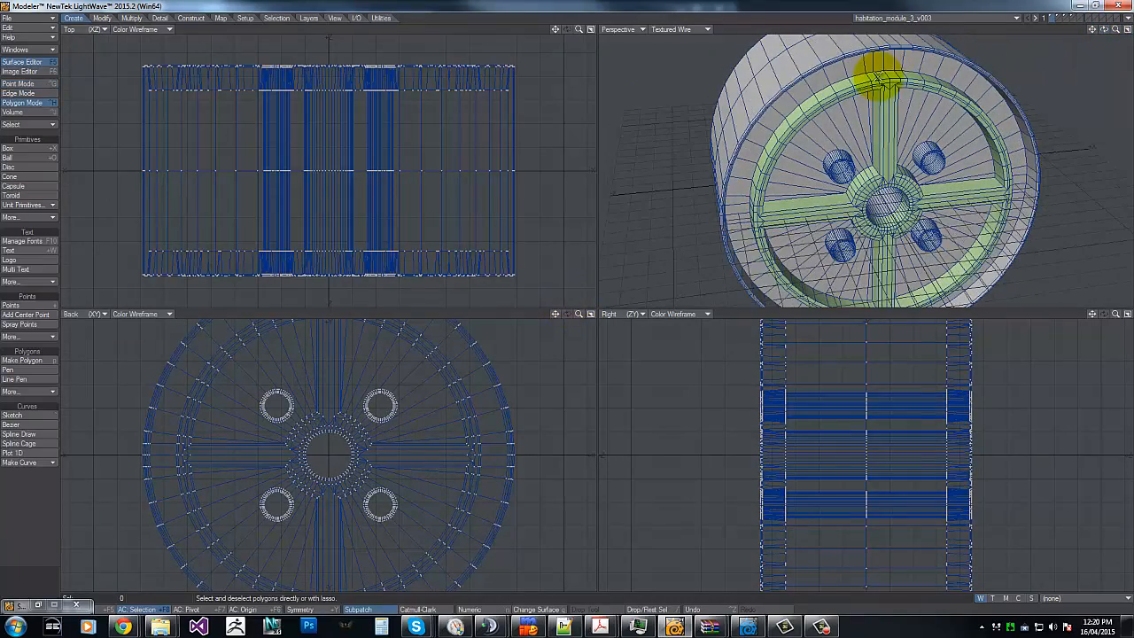
key("w")
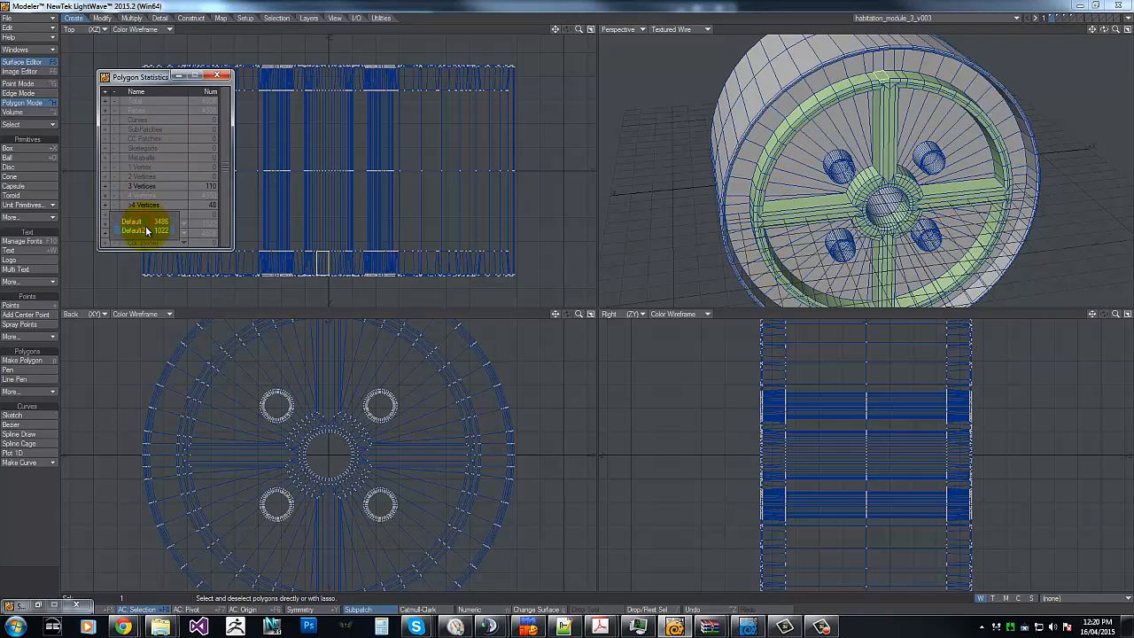
left_click(105, 217)
left_click(106, 223)
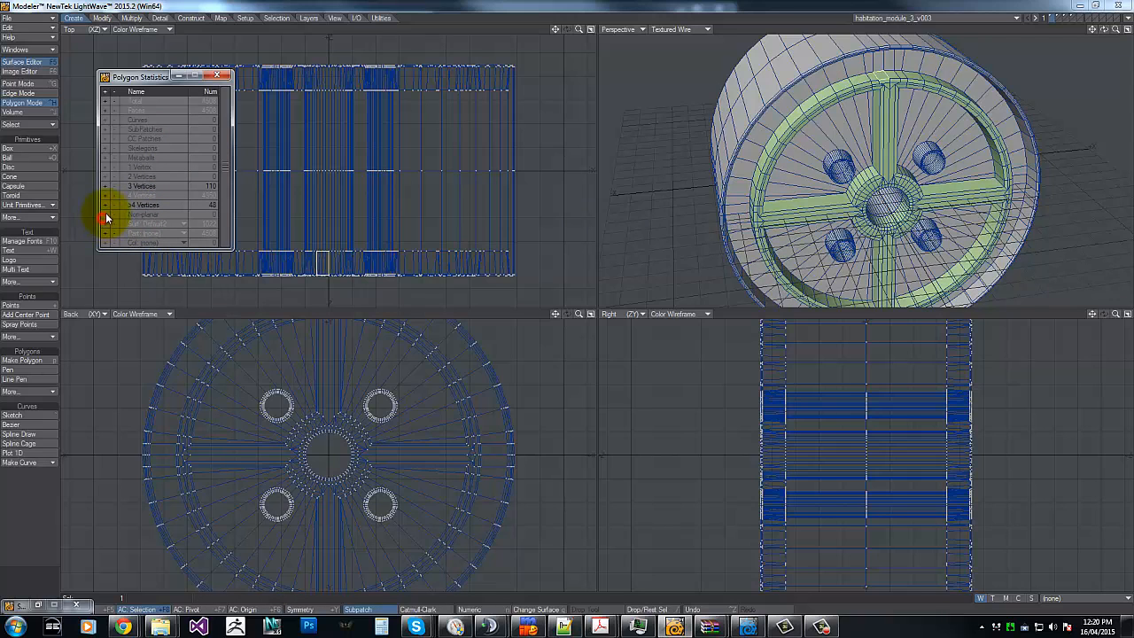
left_click(216, 76)
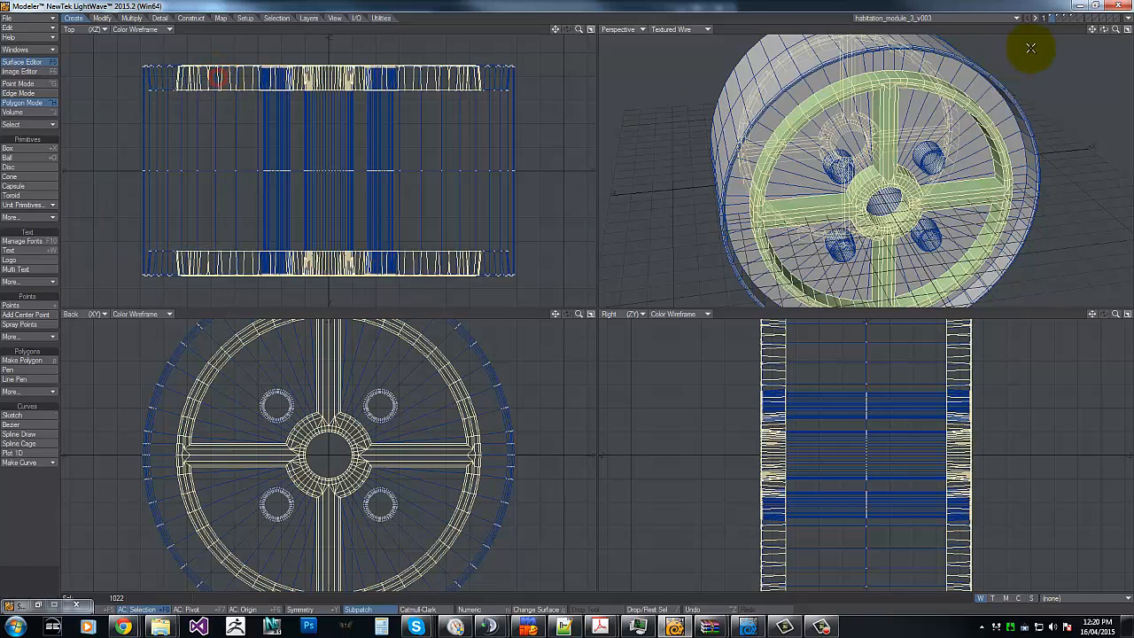
Step: Begin changing the surface of the selected frame polygons, with Make Default turned off
left_click_drag(1104, 30, 567, 301)
key("q")
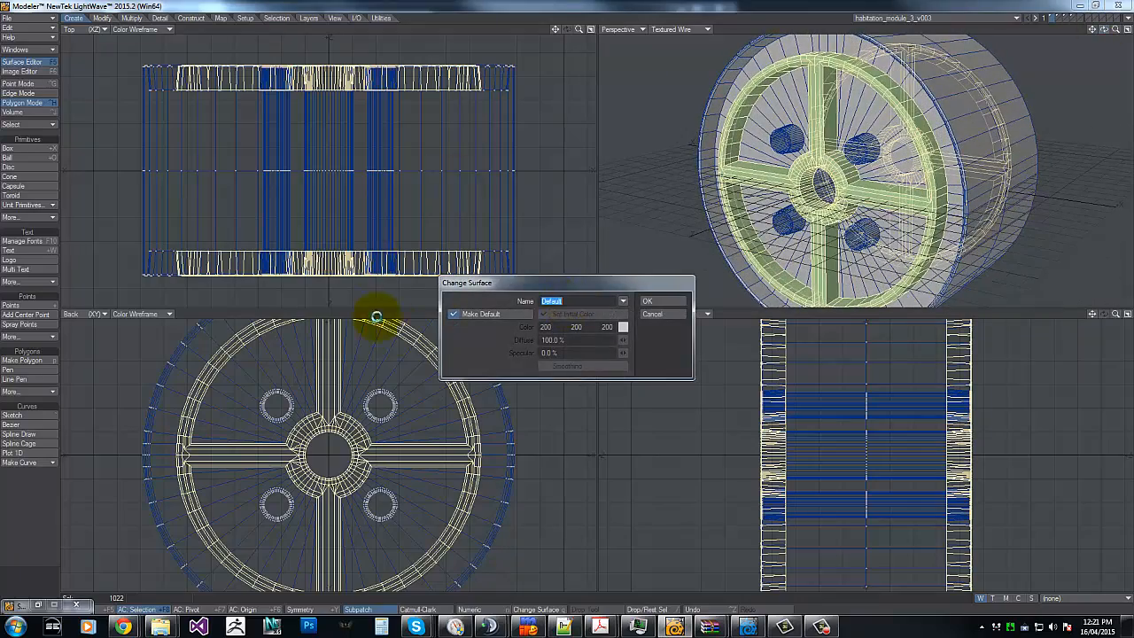
left_click(584, 301)
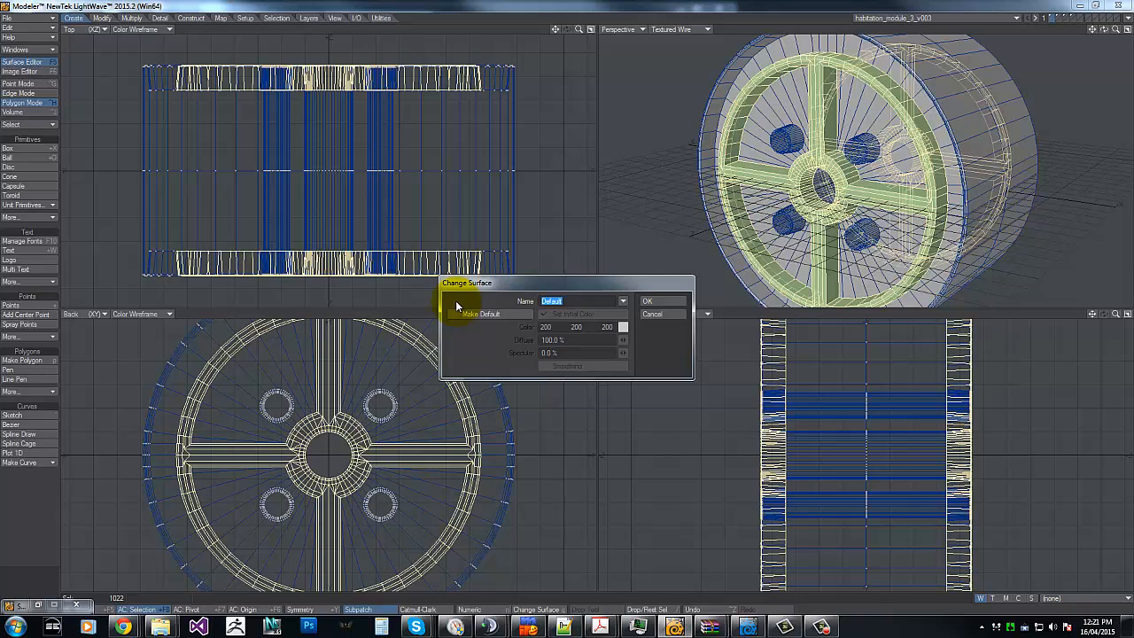
type("copperys")
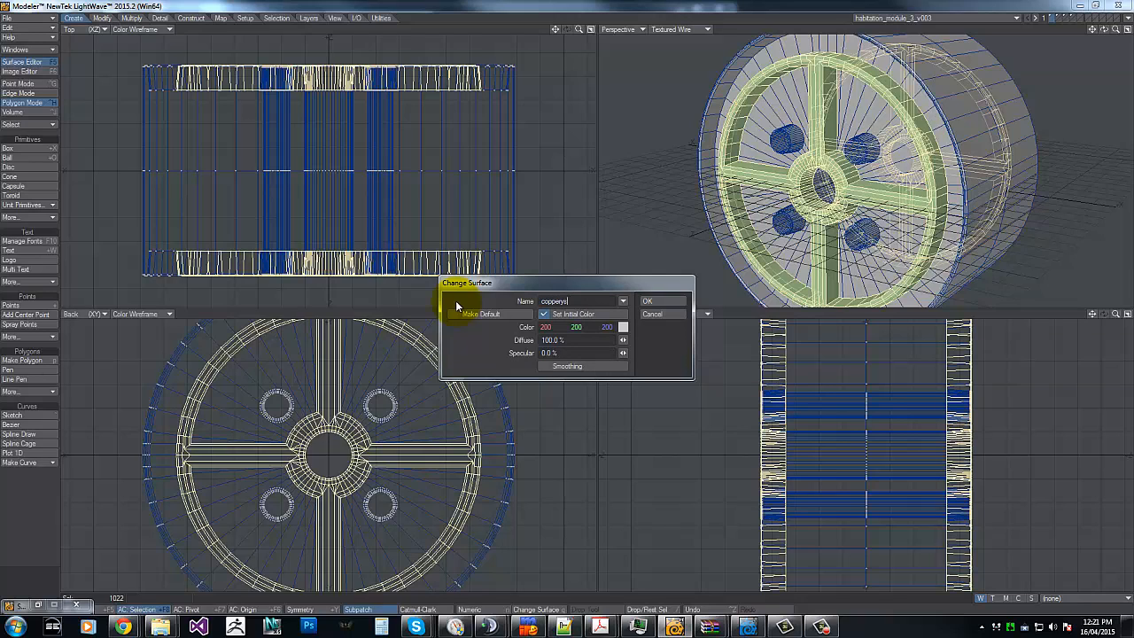
key("BackSpace")
key("BackSpace")
key("BackSpace")
key("BackSpace")
key("BackSpace")
key("BackSpace")
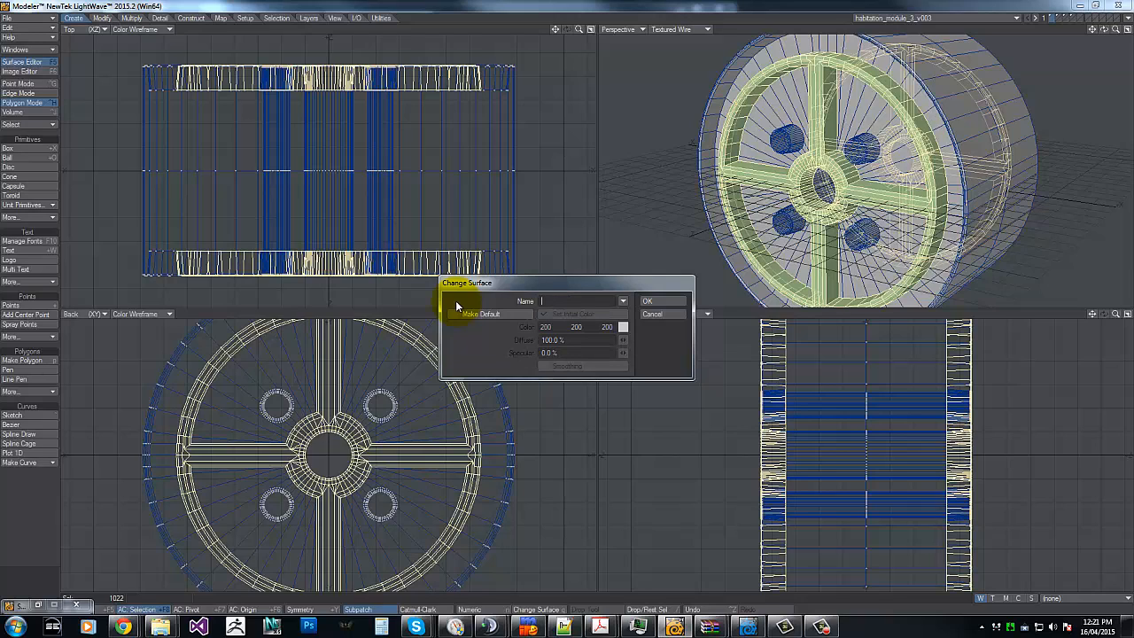
Step: Assign the selected frame polygons a new surface named Hard-Steel
type("Hard")
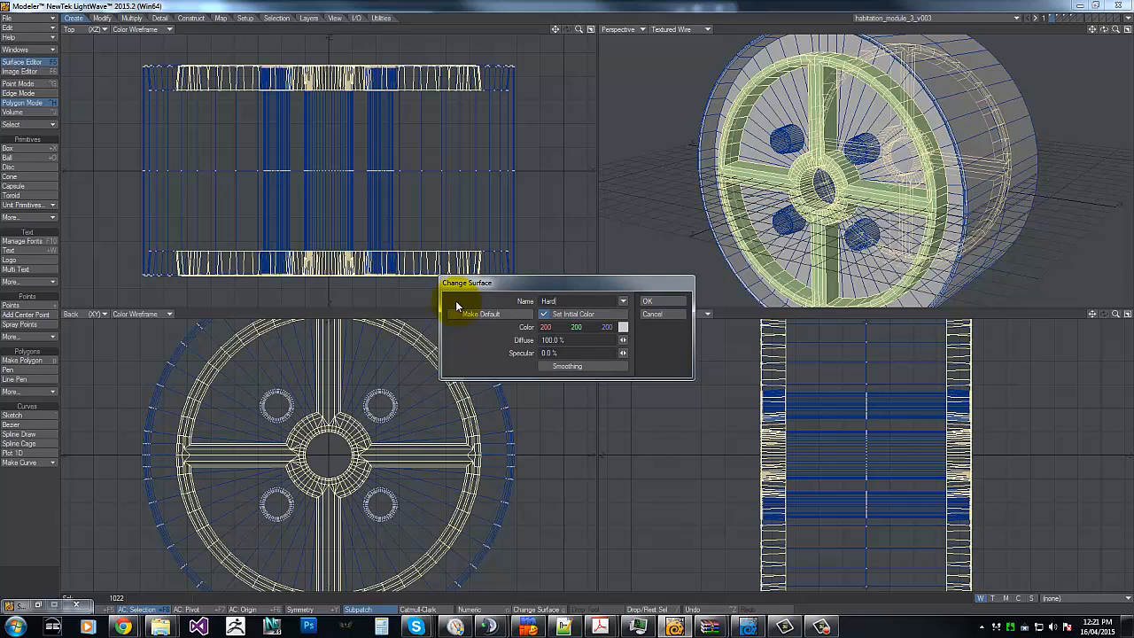
type("-Steel")
key("Return")
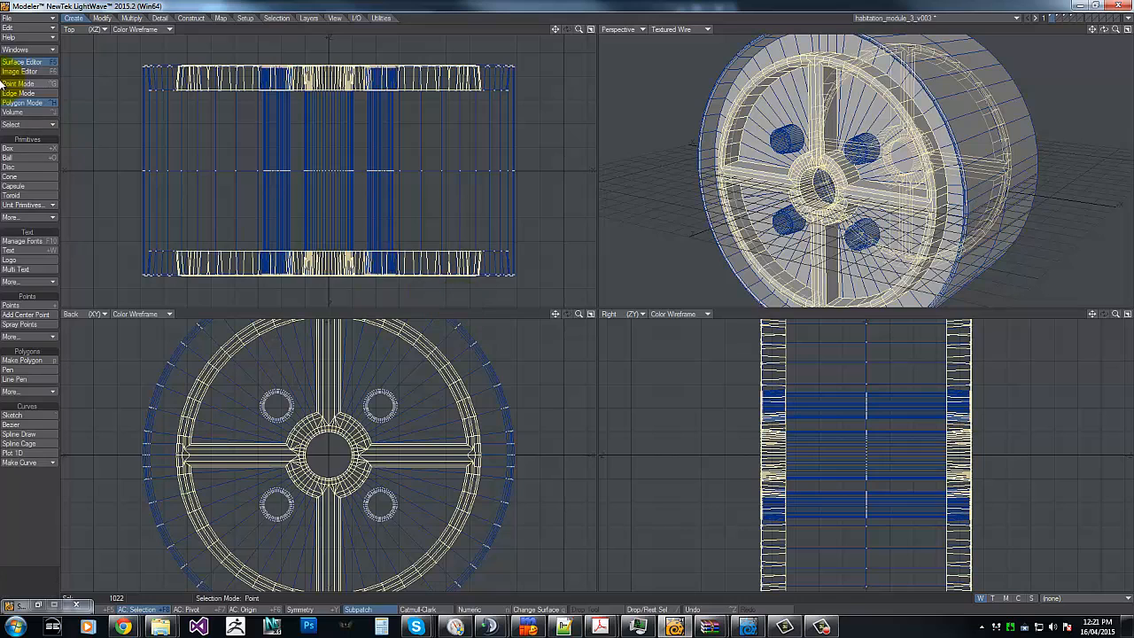
Step: Set the Hard-Steel surface colour to blue (RGB 61, 77, 222) and hide the selected frame polygons
left_click(22, 62)
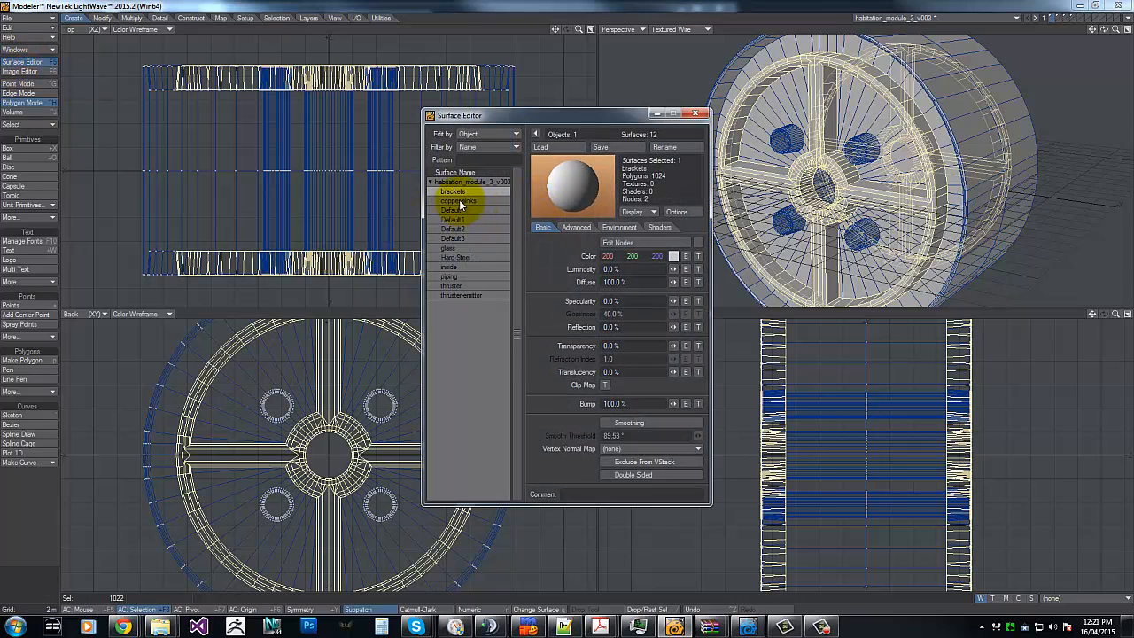
left_click(456, 257)
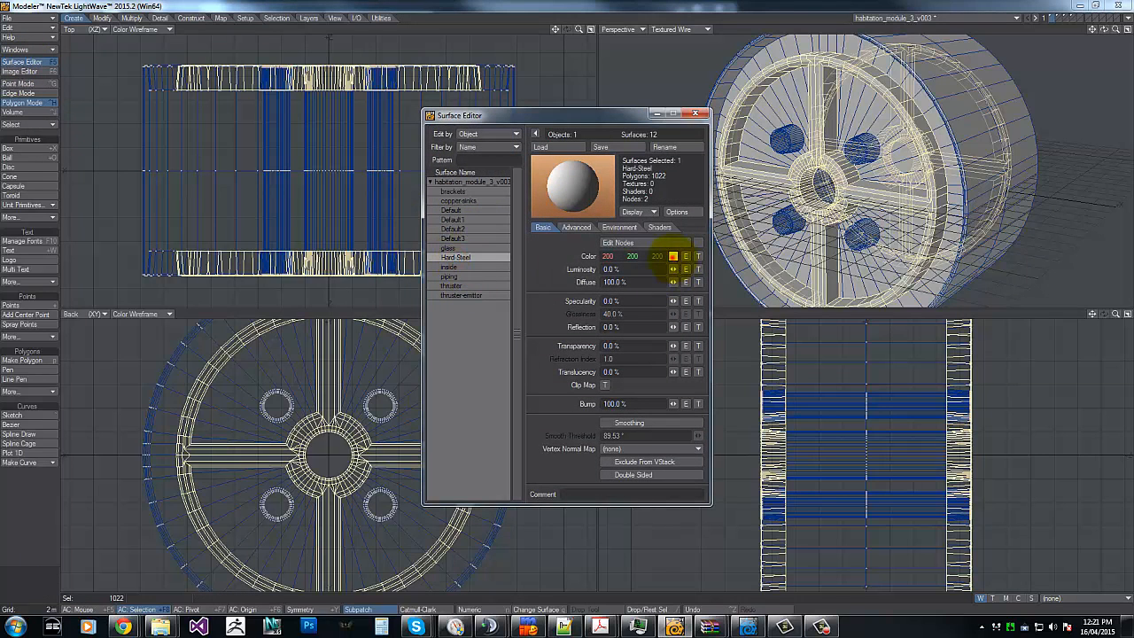
left_click(674, 256)
left_click(627, 178)
left_click_drag(627, 178, 631, 176)
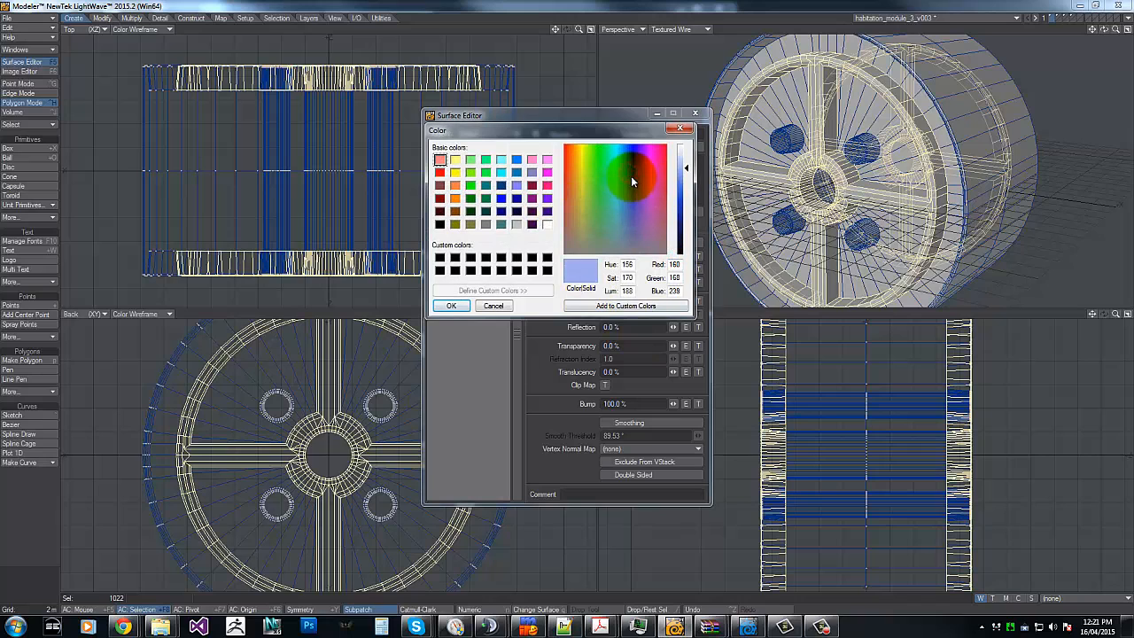
left_click(682, 192)
left_click(451, 306)
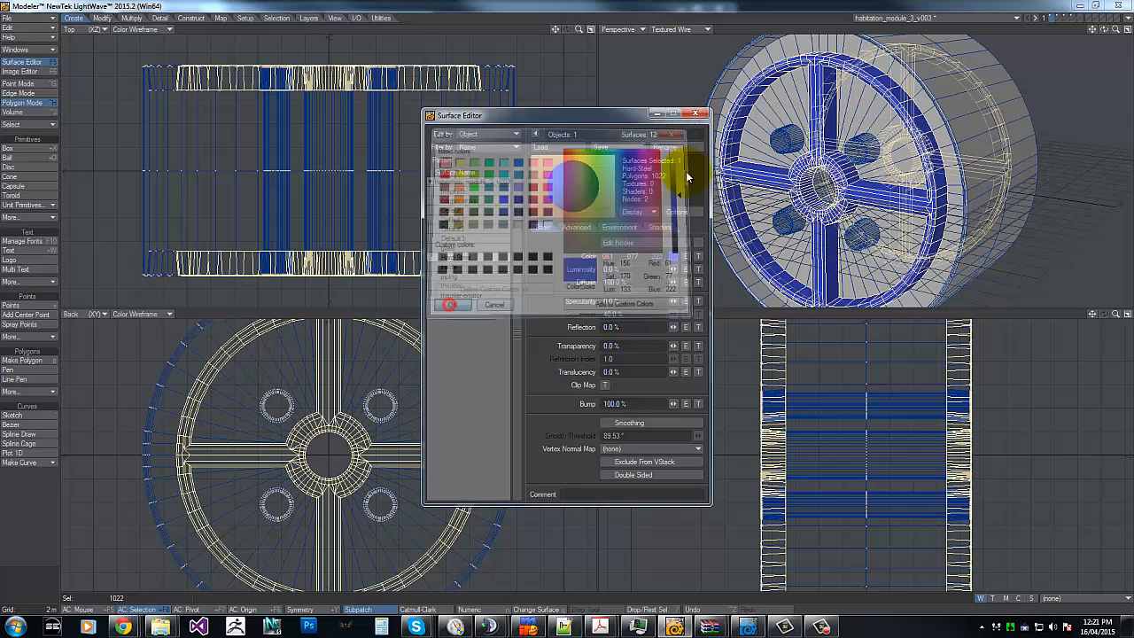
left_click(696, 114)
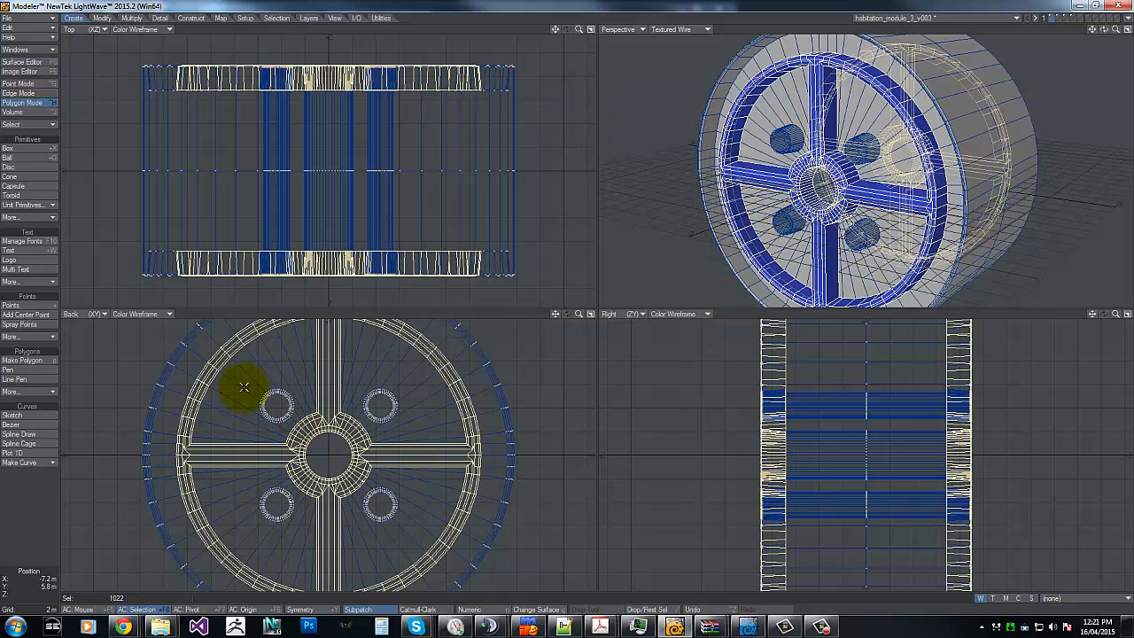
key("ctrl+x")
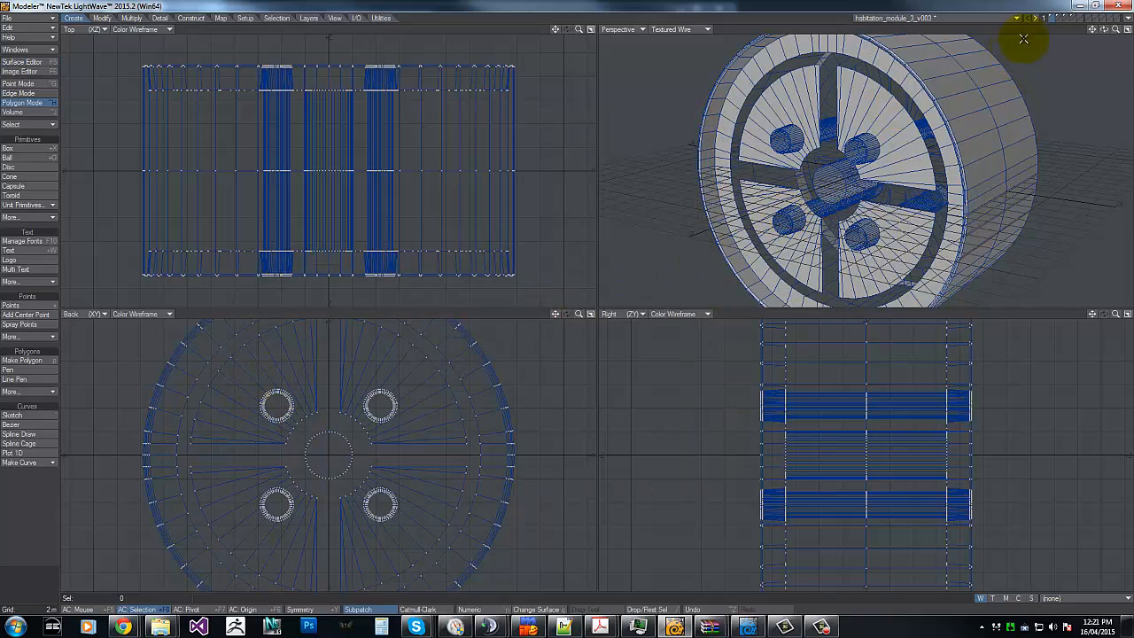
Step: Assign the four pipes around the central hub a new surface named pipe-connectors and hide them
left_click_drag(1095, 34, 877, 155)
mouse_move(266, 397)
right_mouse_down()
mouse_move(261, 380)
mouse_move(249, 417)
mouse_move(299, 410)
right_mouse_up()
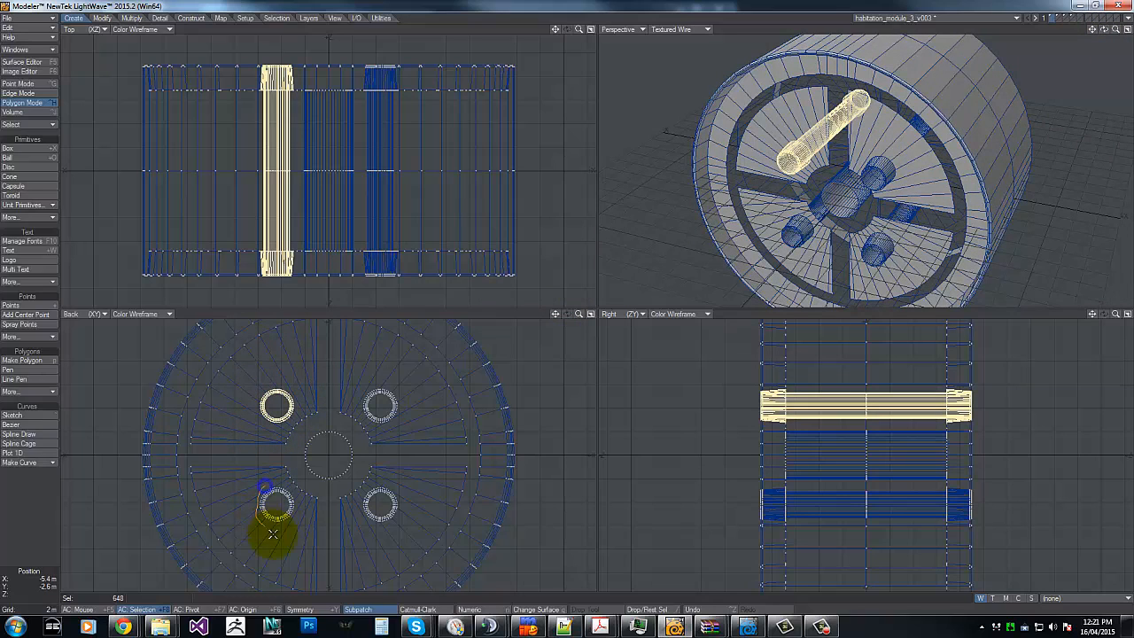
right_click_drag(260, 476, 261, 479)
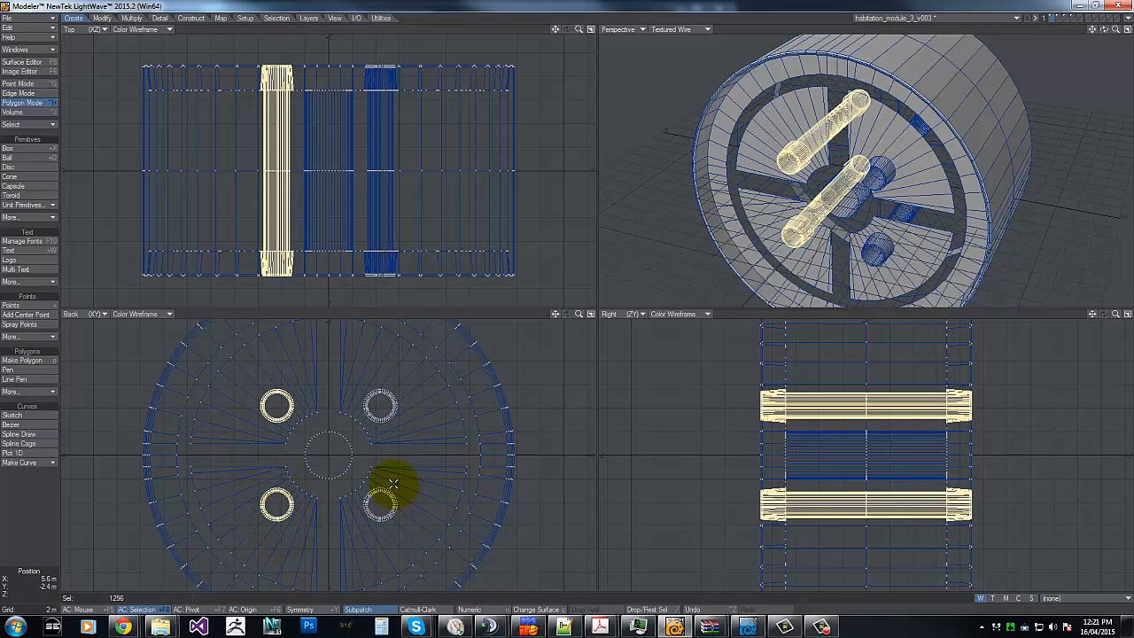
mouse_move(359, 514)
right_mouse_down()
mouse_move(405, 506)
mouse_move(376, 485)
right_mouse_up()
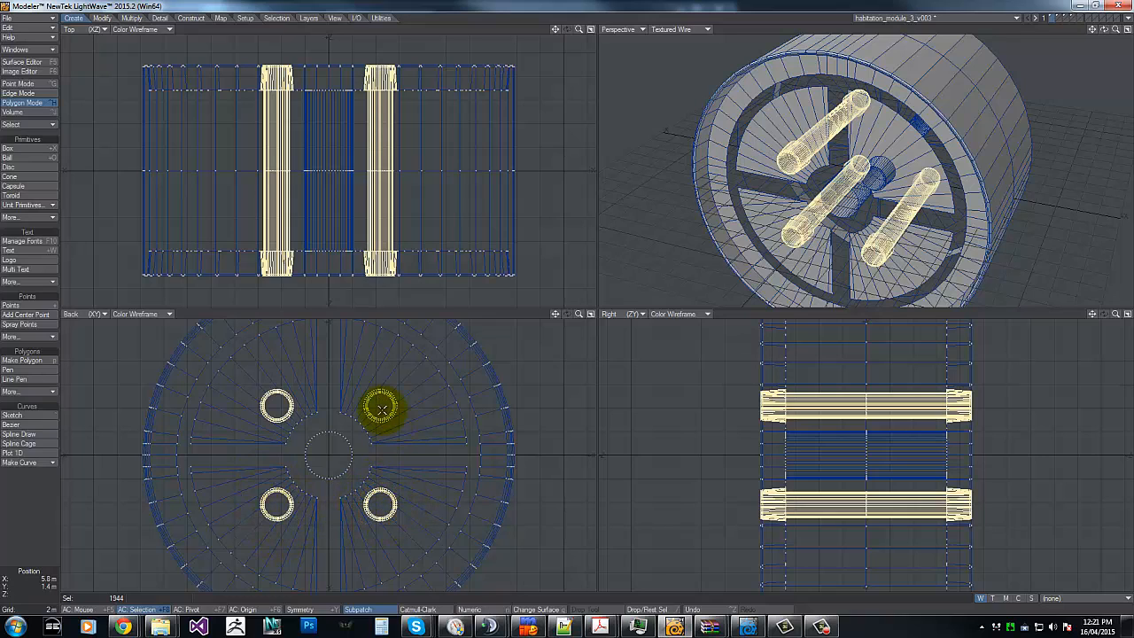
mouse_move(367, 427)
right_mouse_down()
mouse_move(405, 413)
mouse_move(395, 354)
right_mouse_up()
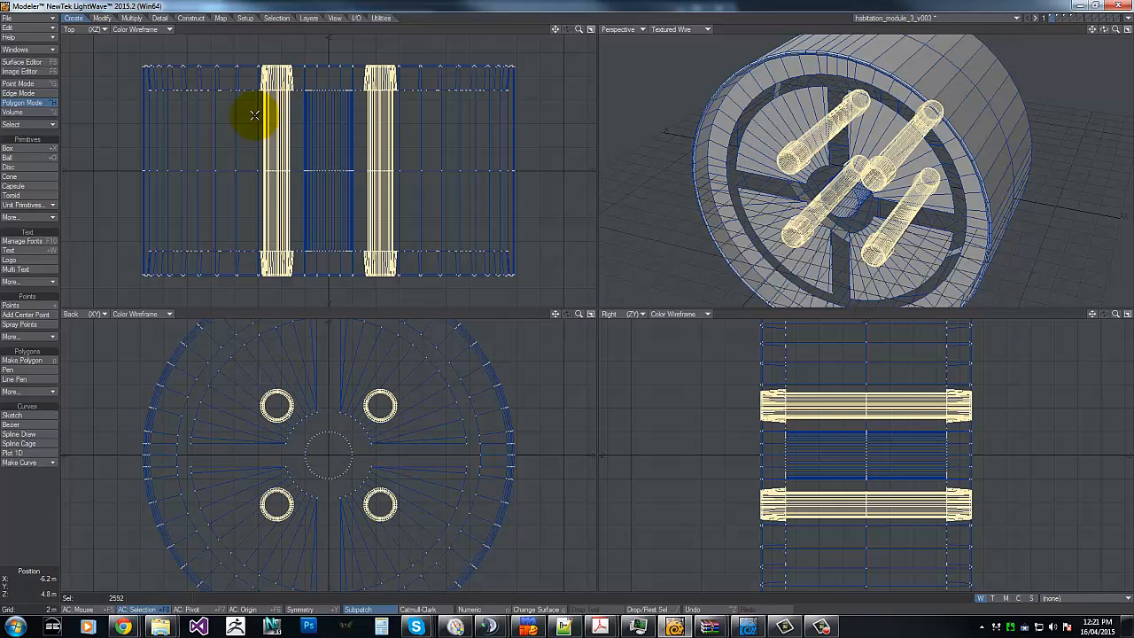
type("q")
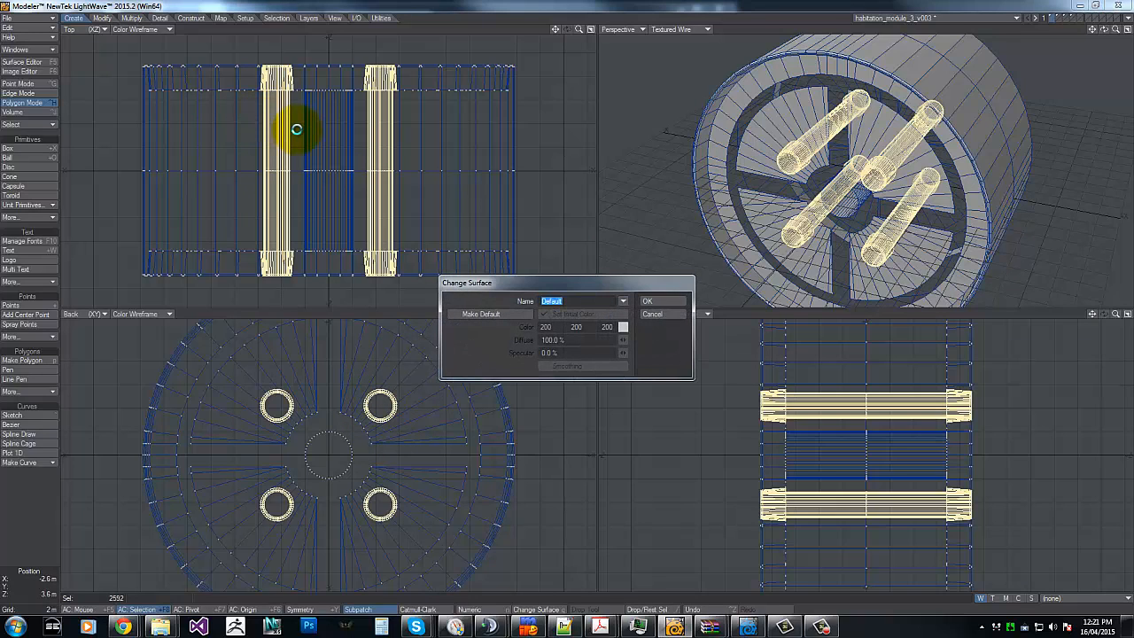
type("pipe-connectors")
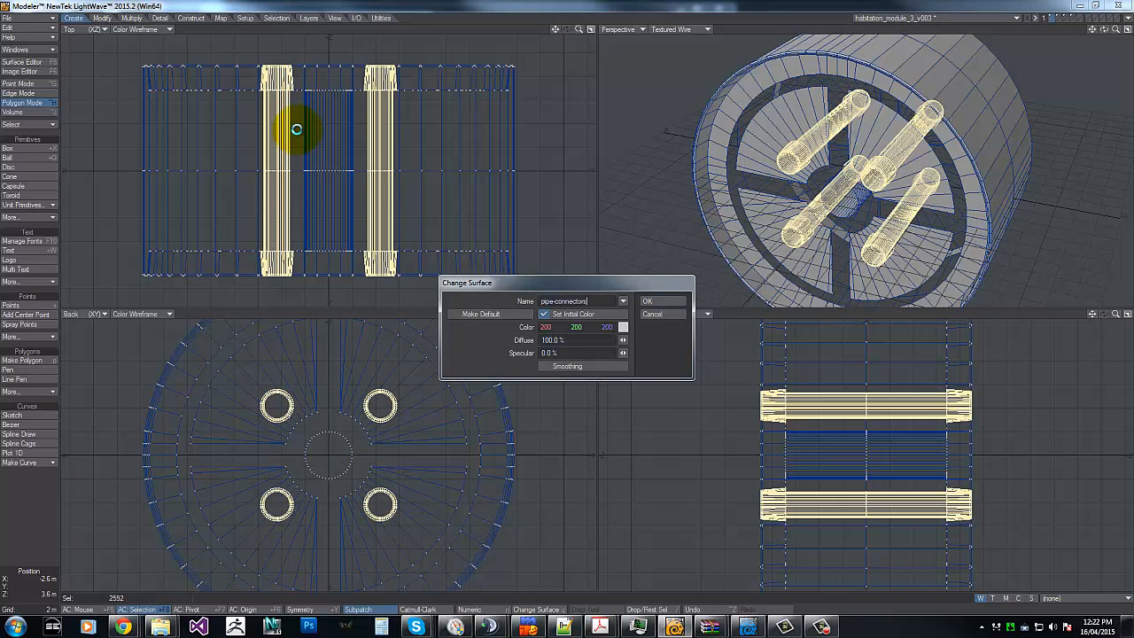
left_click(664, 300)
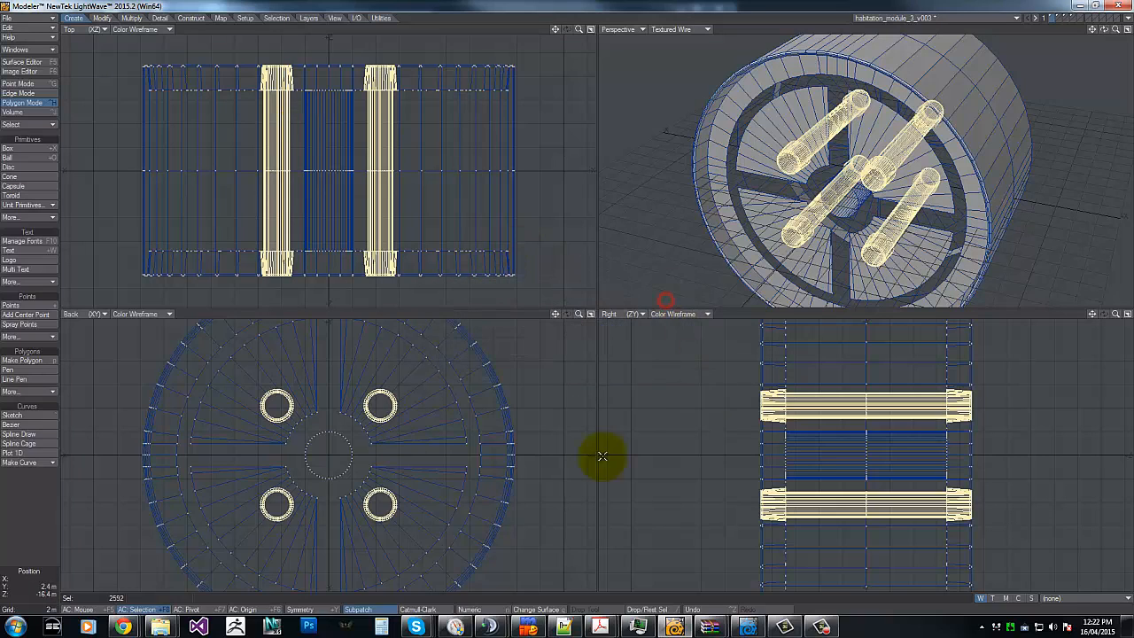
key("ctrl+x")
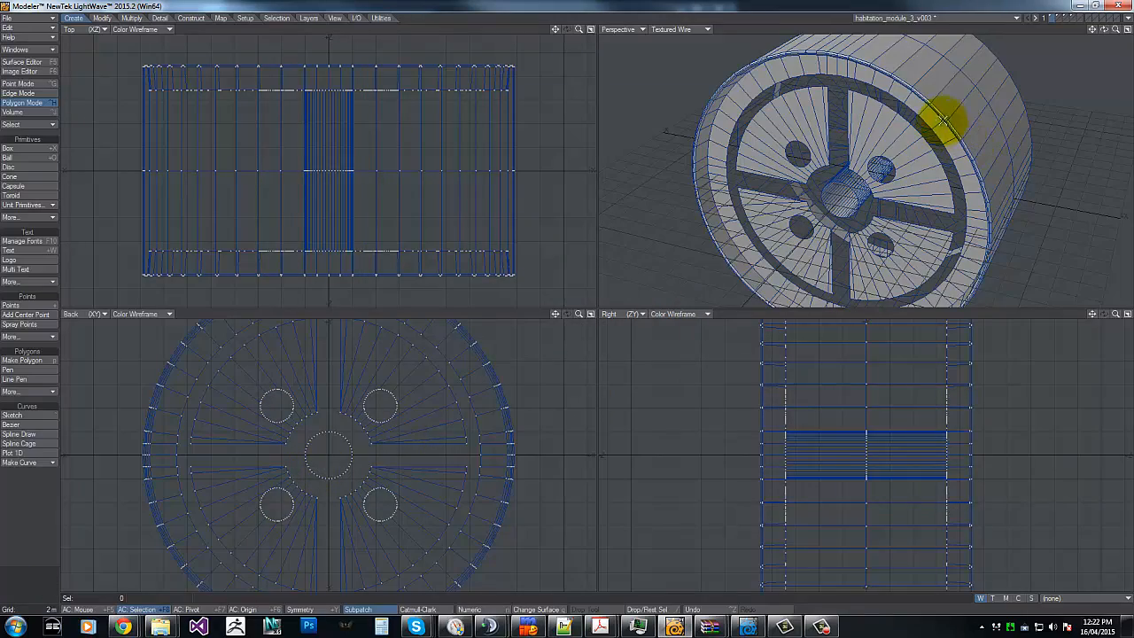
Step: Assign the central hub cylinder a new surface named interior and hide it
left_click_drag(1103, 33, 567, 298)
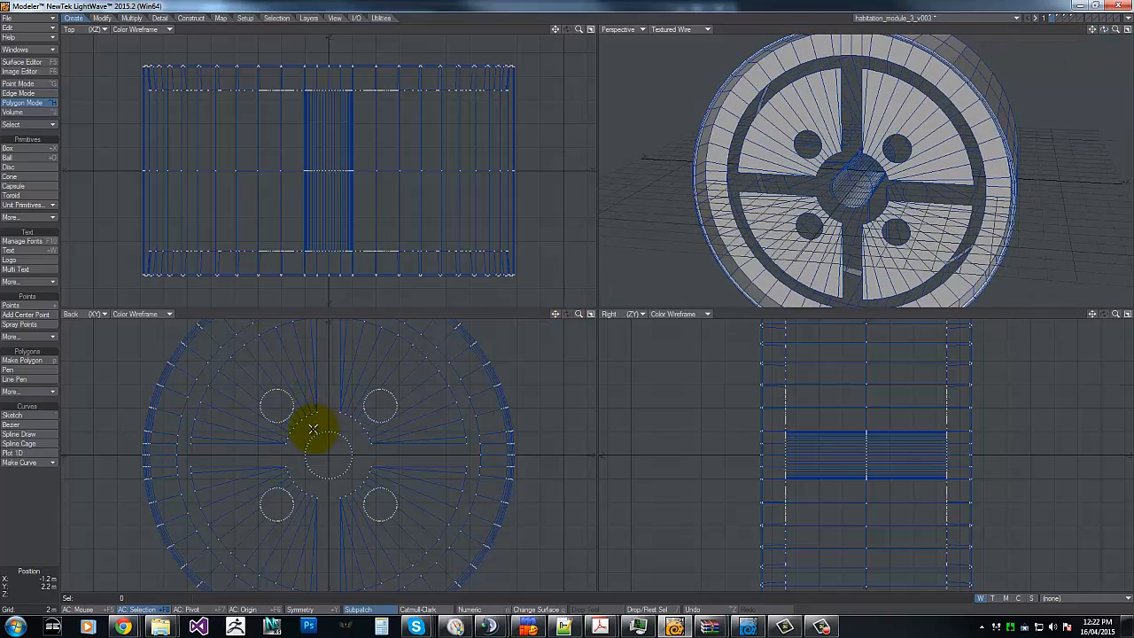
mouse_move(307, 474)
right_mouse_down()
mouse_move(305, 425)
mouse_move(385, 463)
mouse_move(315, 434)
mouse_move(324, 419)
right_mouse_up()
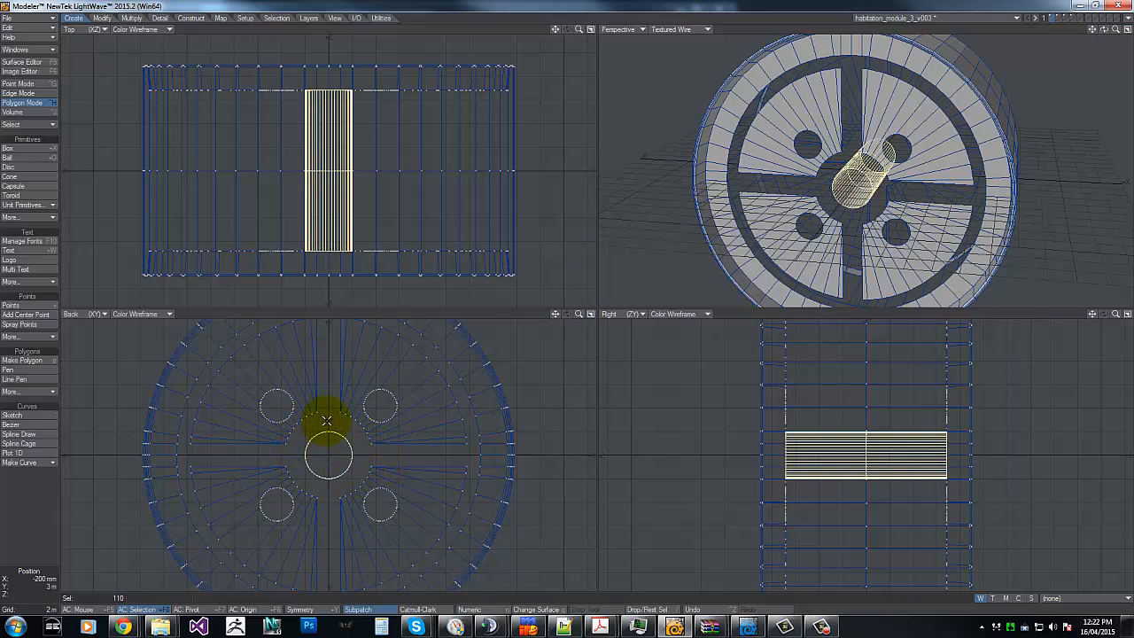
type("q")
type("interior")
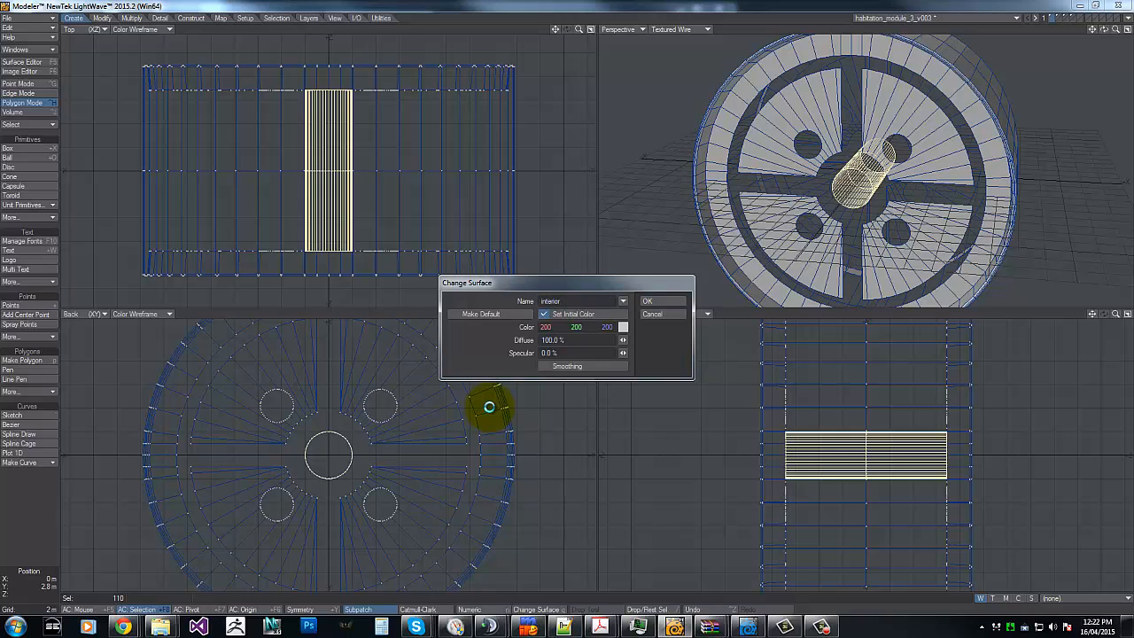
key("Return")
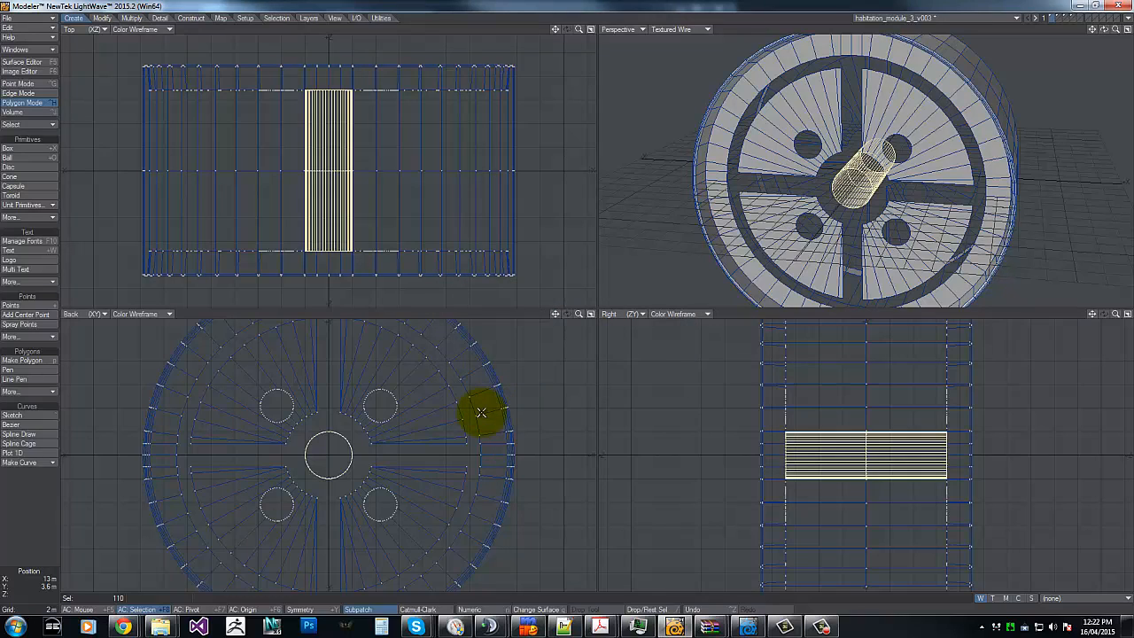
key("/")
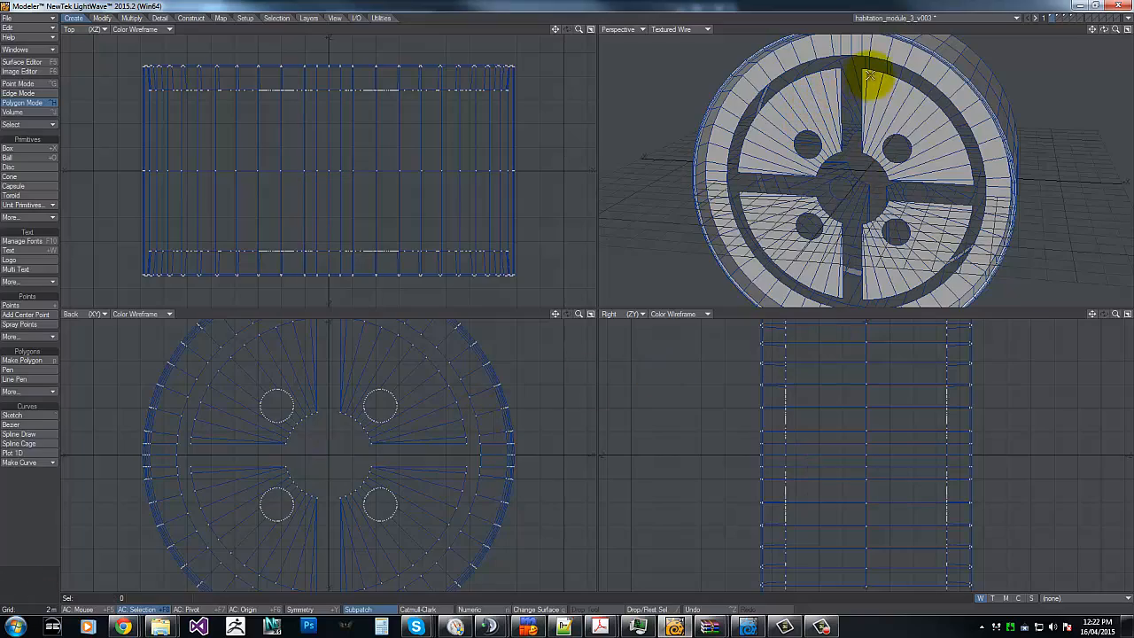
Step: Assign the remaining visible drum polygons a surface named steel and unhide all parts of the module
left_click_drag(1106, 31, 567, 295)
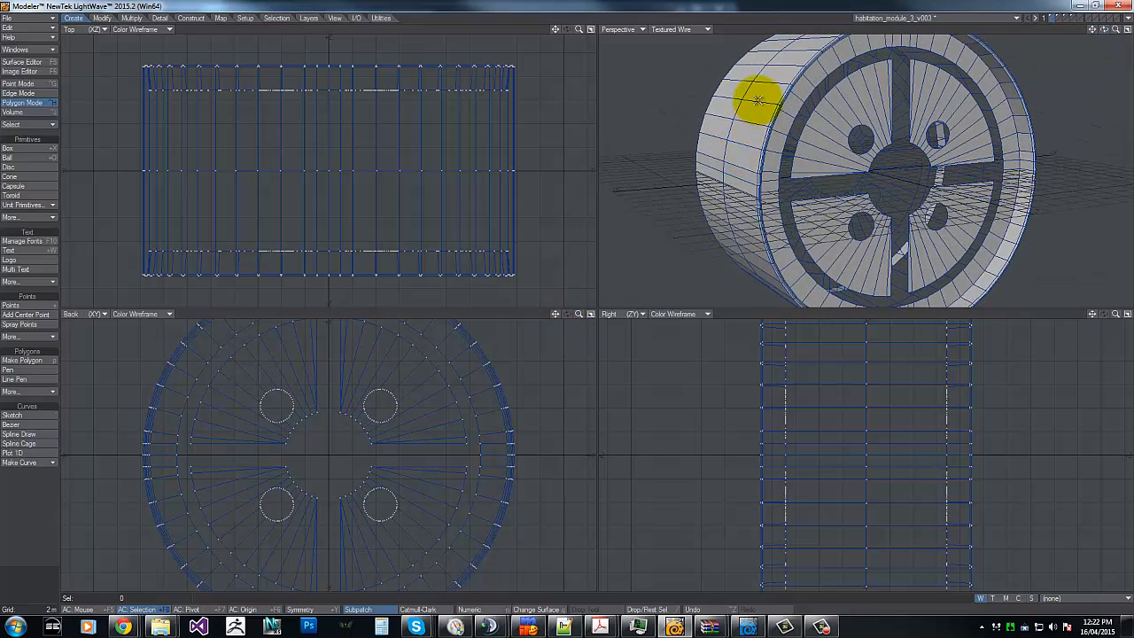
key("w")
left_click(144, 225)
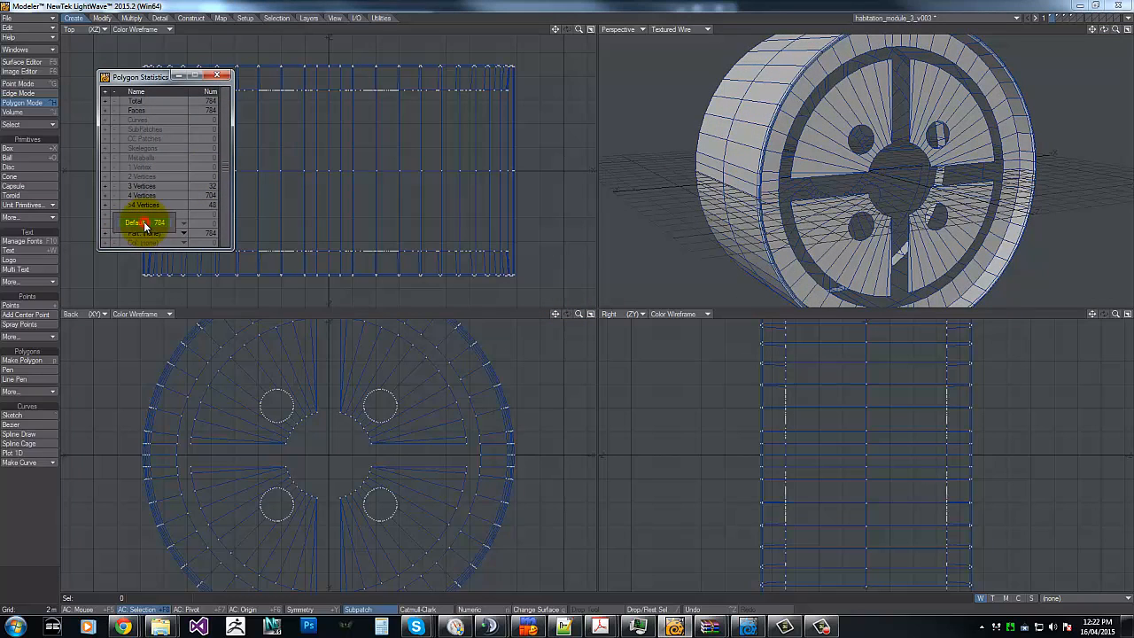
left_click(217, 75)
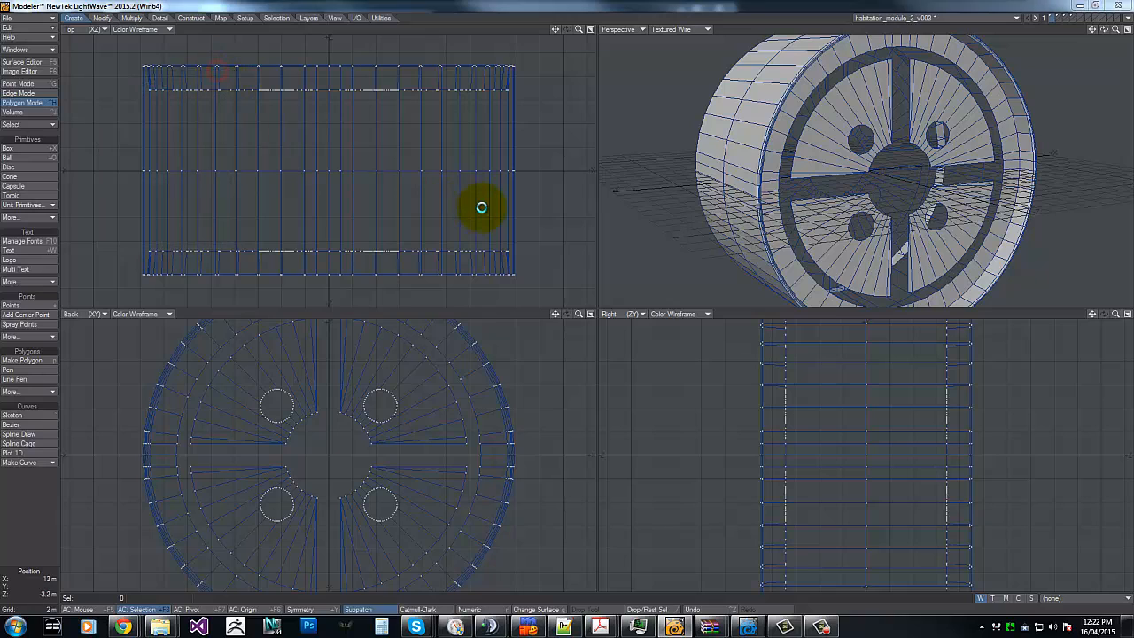
key("q")
type("s")
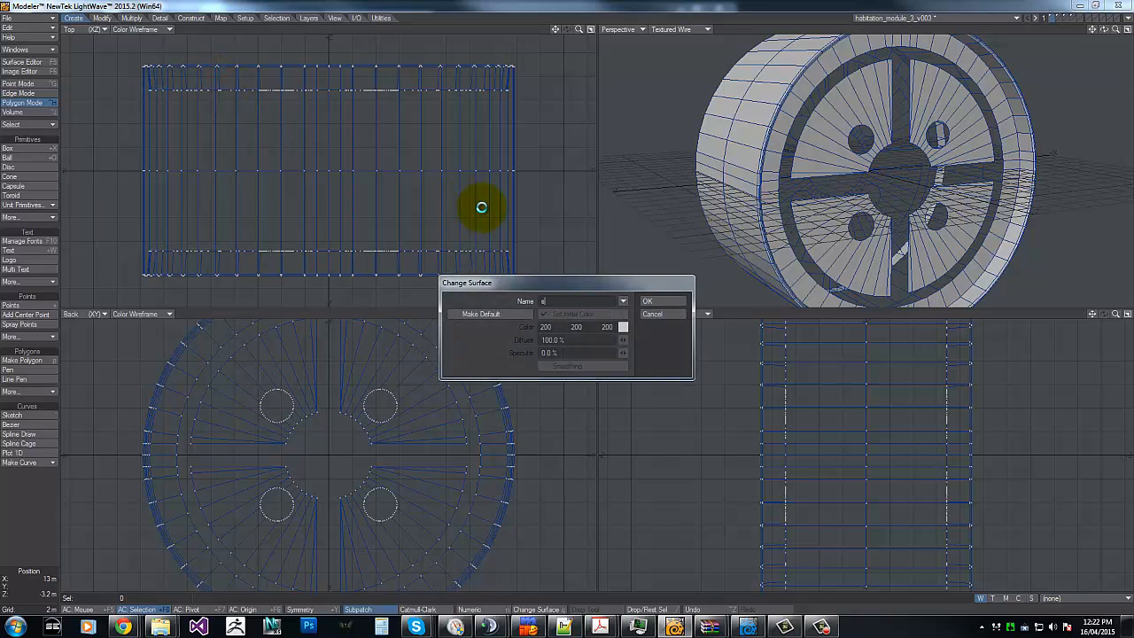
type("teel")
key("Return")
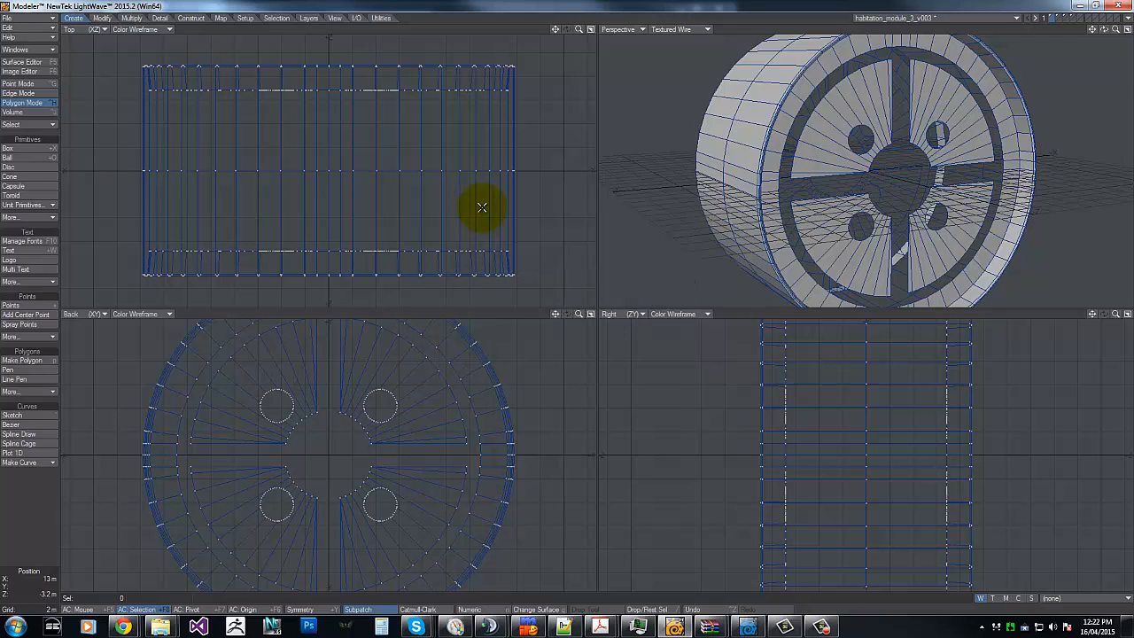
key("backslash")
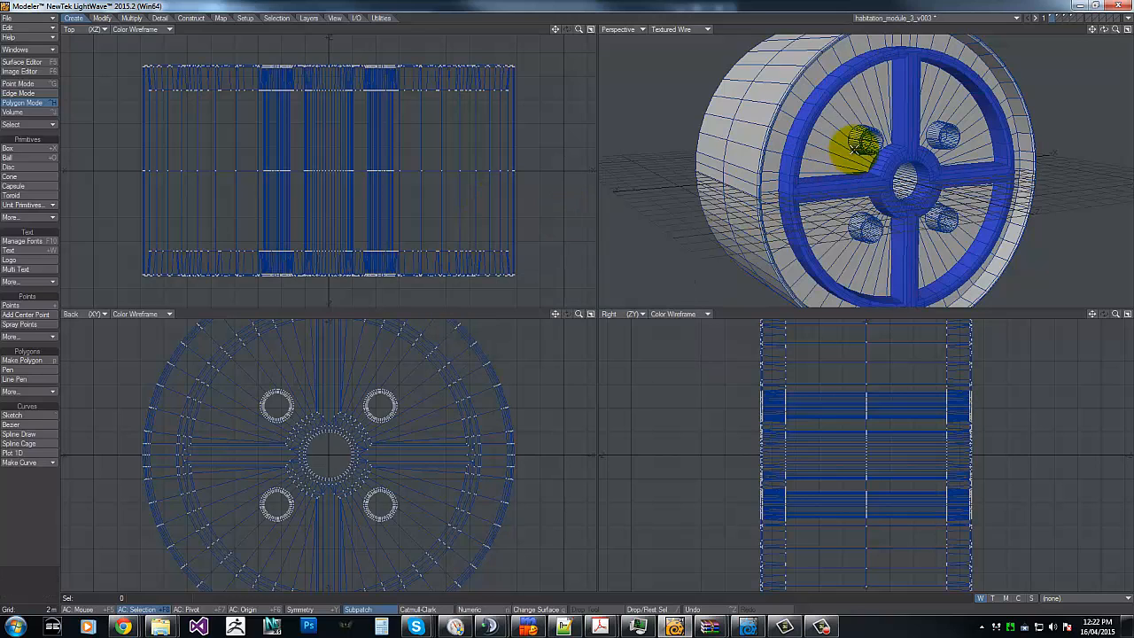
Step: Set the pipe-connectors surface colour to red (RGB 185, 21, 21) in the Surface Editor and close the editor
left_click(22, 62)
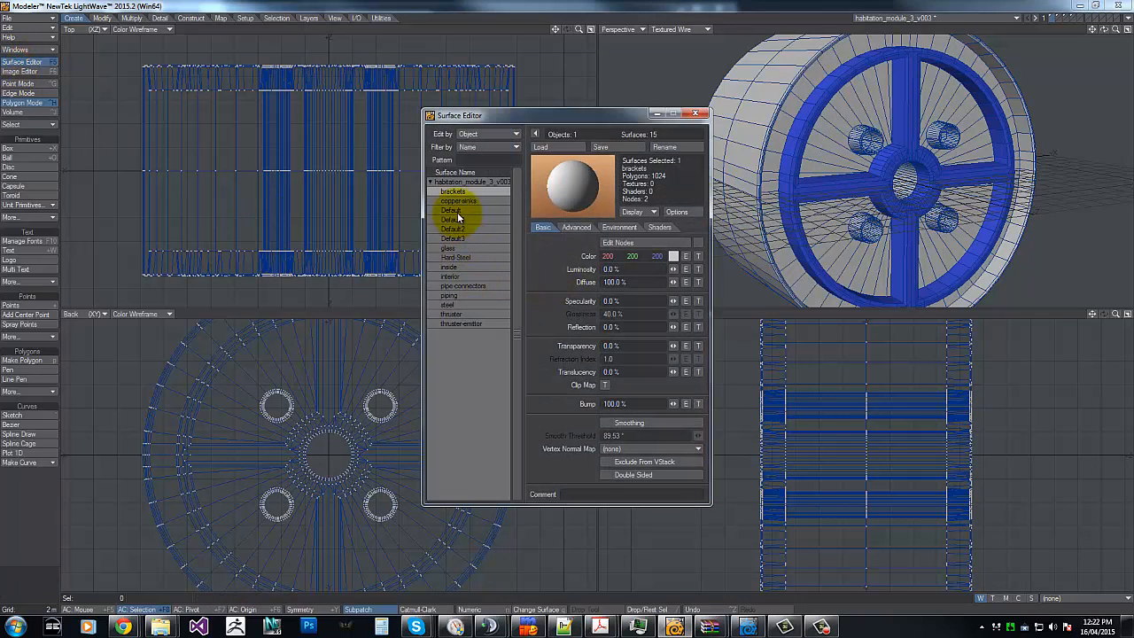
left_click(459, 284)
left_click(673, 256)
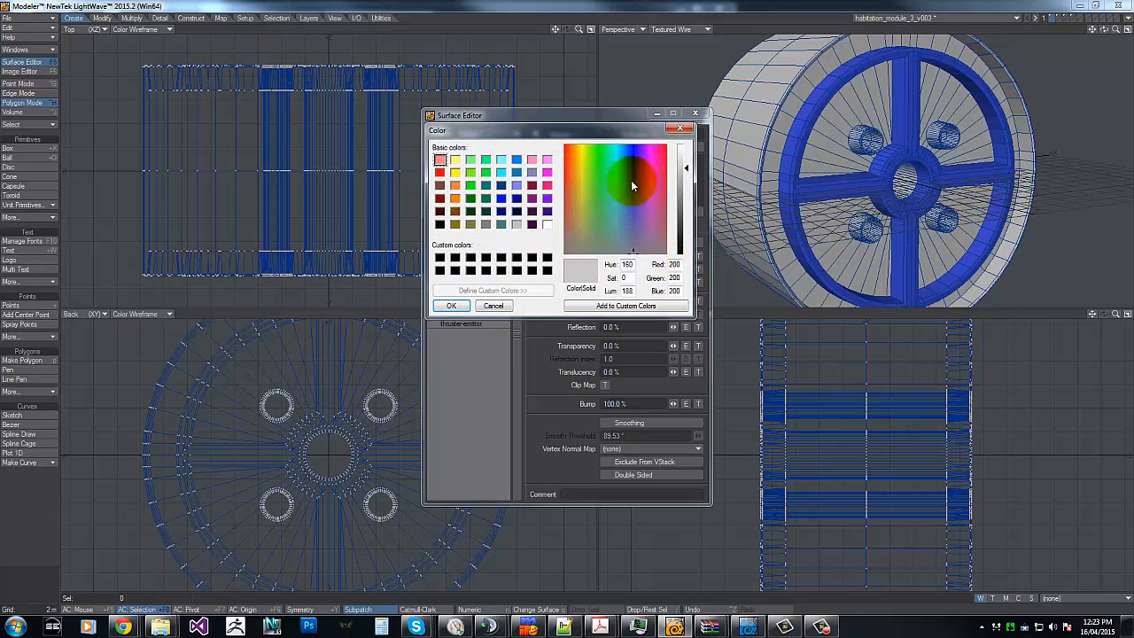
left_click(568, 166)
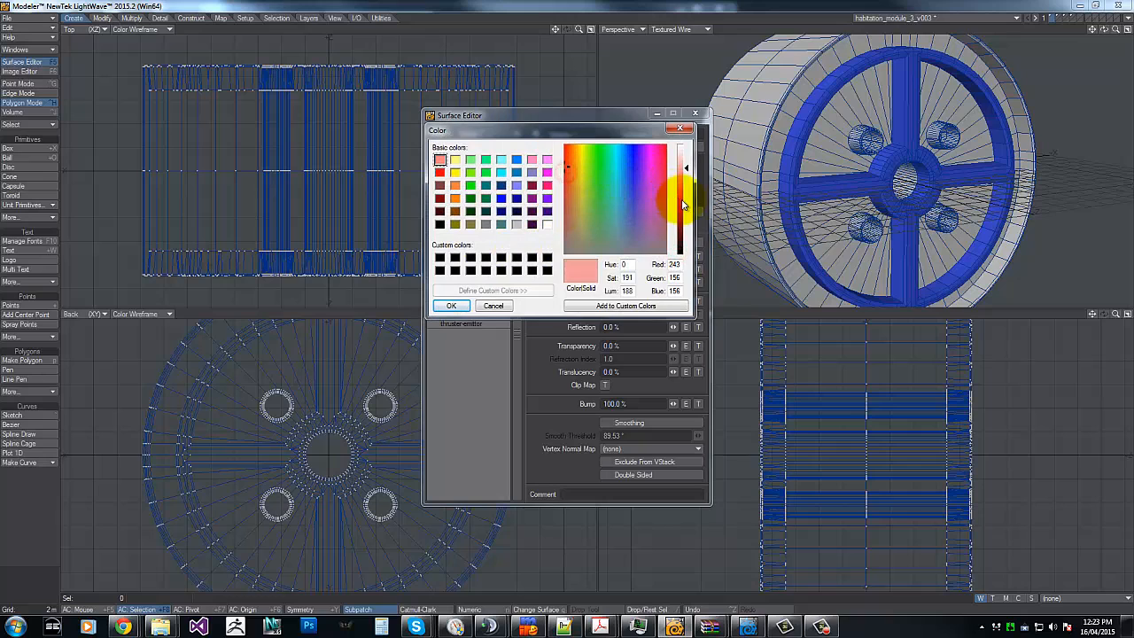
left_click_drag(681, 173, 683, 211)
left_click(451, 305)
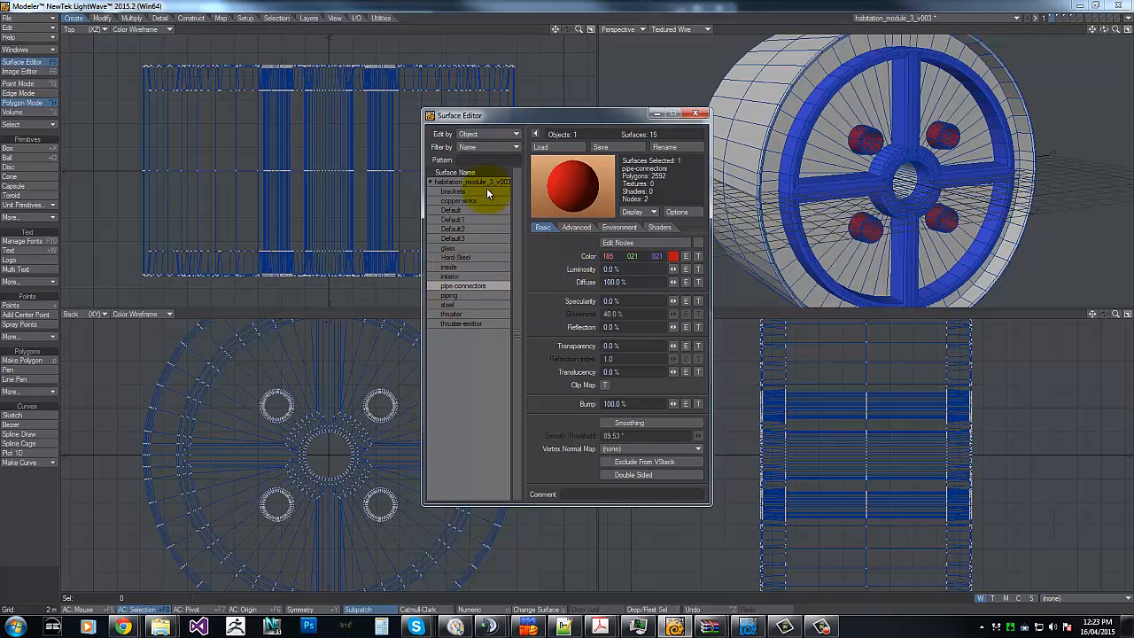
left_click(695, 115)
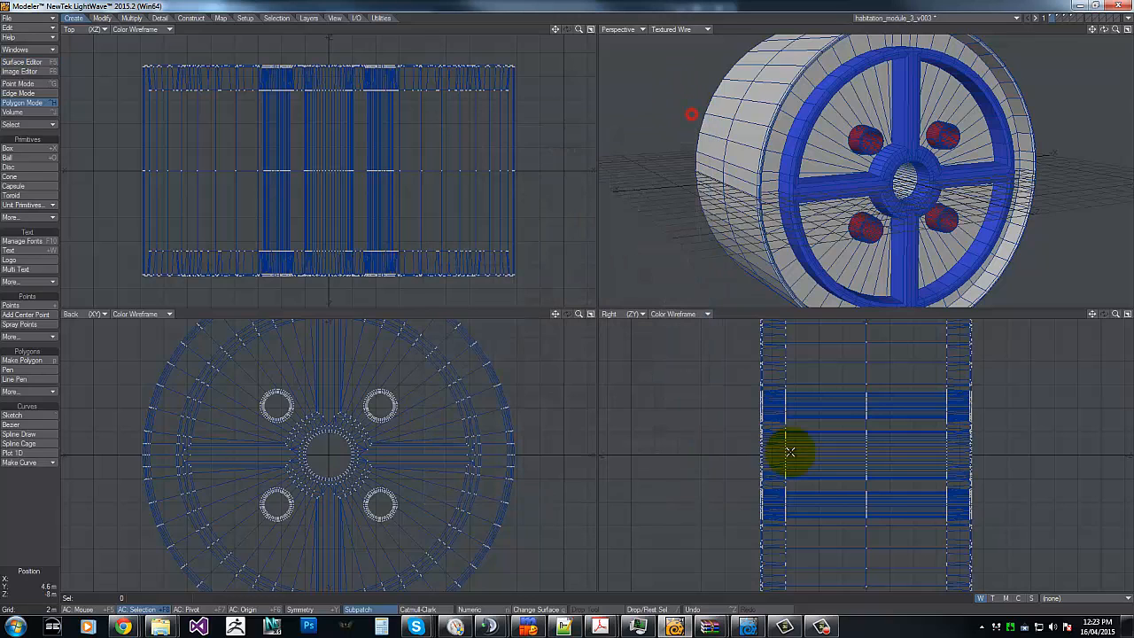
Step: Switch to the layer with the outer ring and arms, select all polygons of the copper-sinks surface and hide them
left_click_drag(1106, 31, 567, 296)
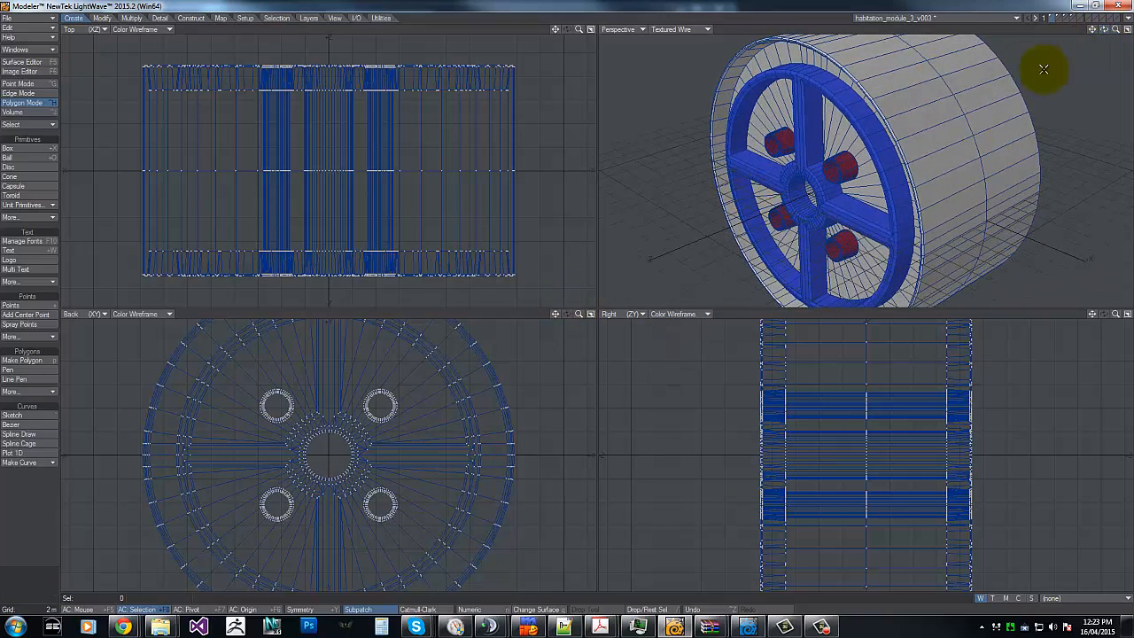
left_click(1056, 18)
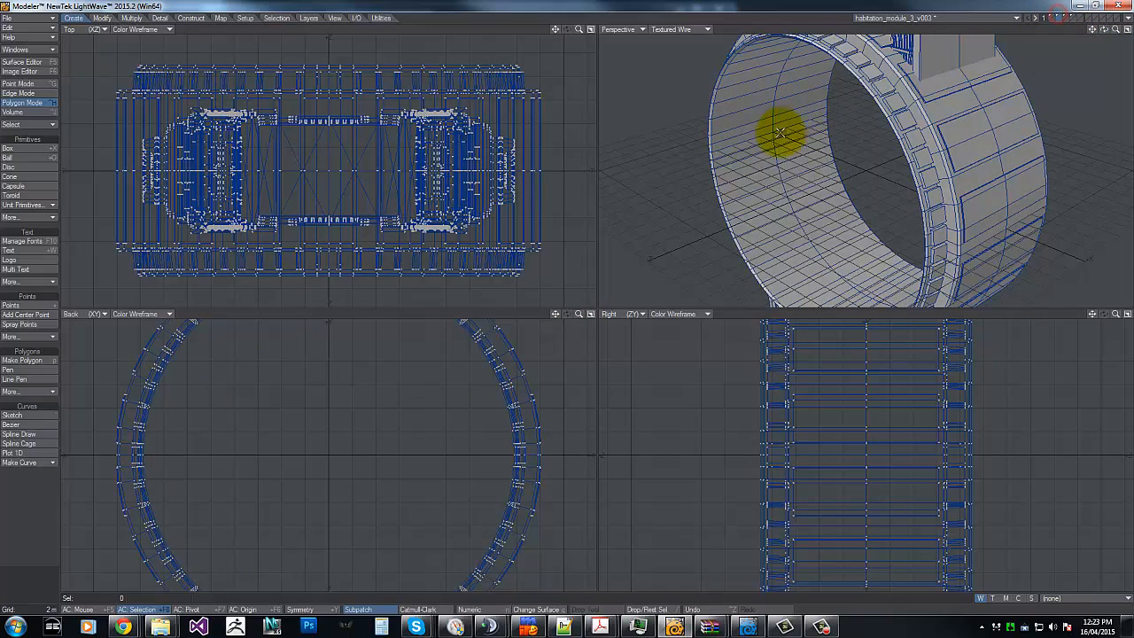
key("a")
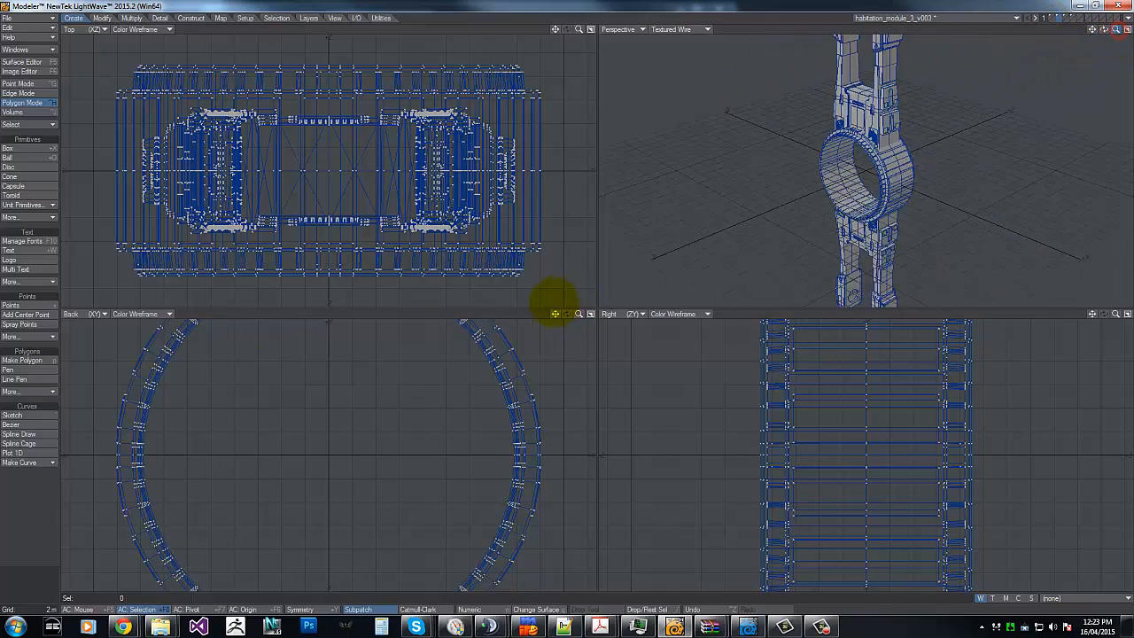
left_click_drag(1105, 30, 567, 296)
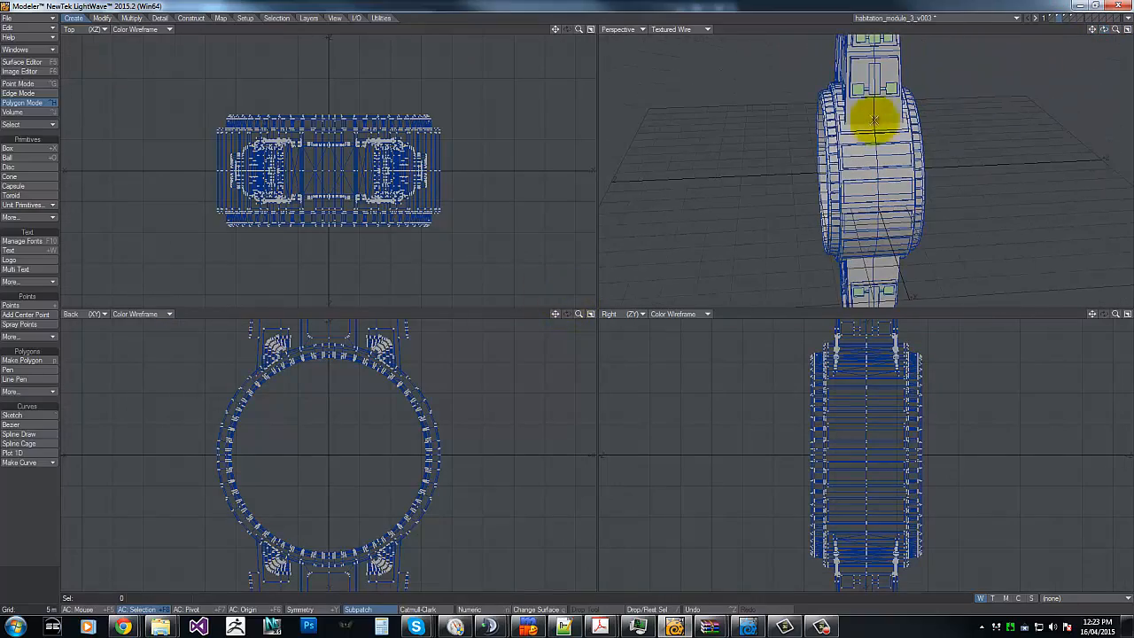
key("w")
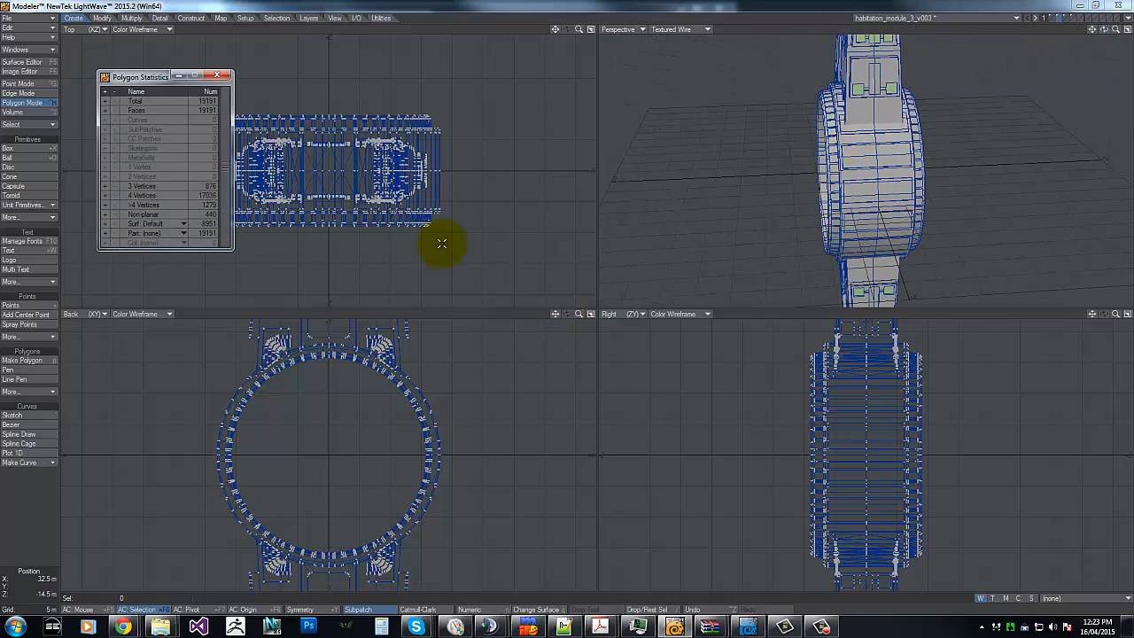
left_click(142, 223)
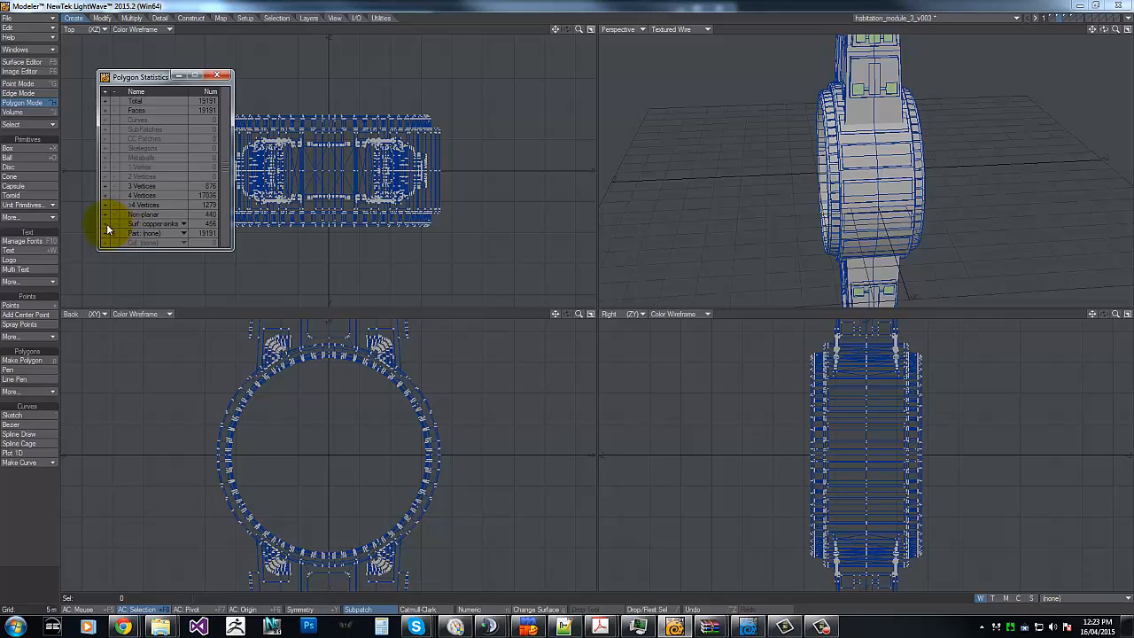
left_click(106, 223)
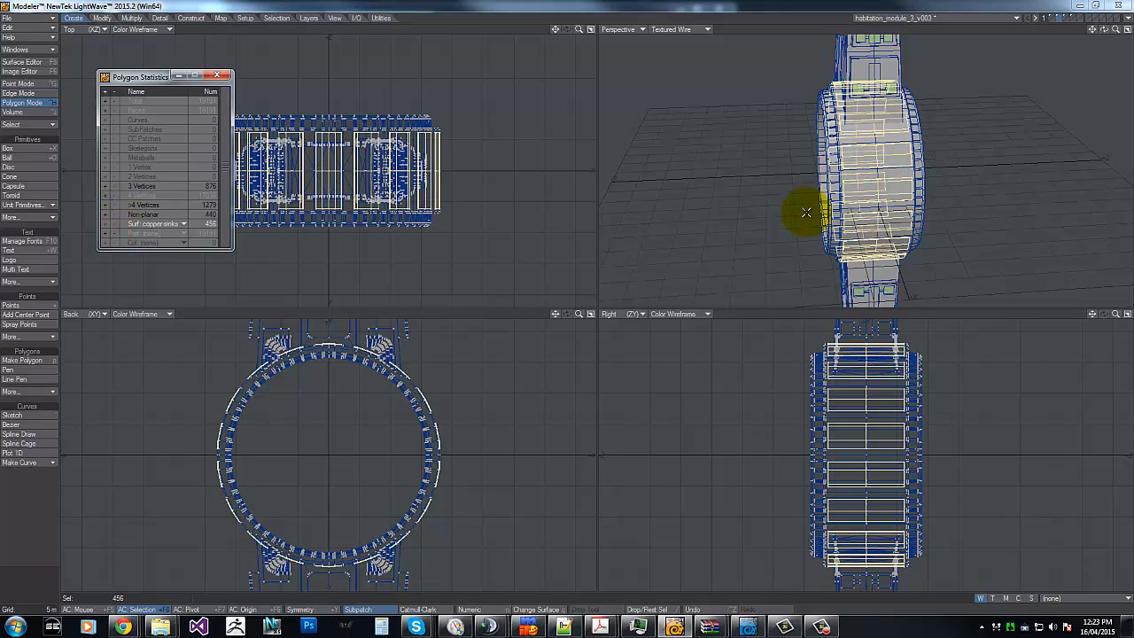
key("ctrl+x")
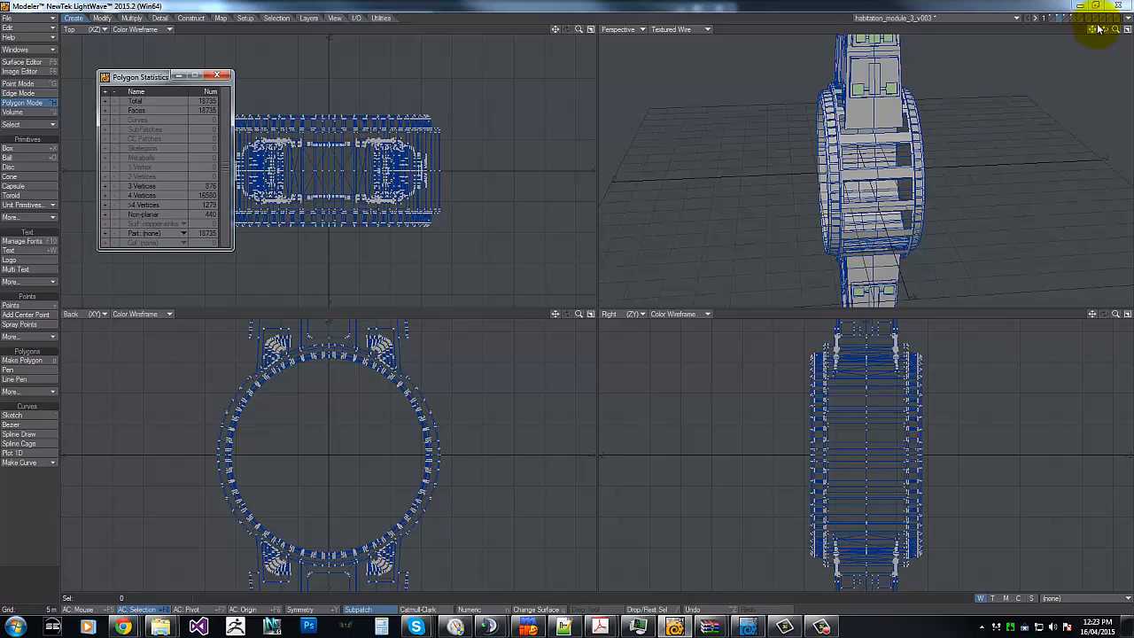
Step: Isolate the outer ring by selecting its connected polygons, hiding everything unselected, and clear the selection
left_click_drag(1104, 30, 568, 299)
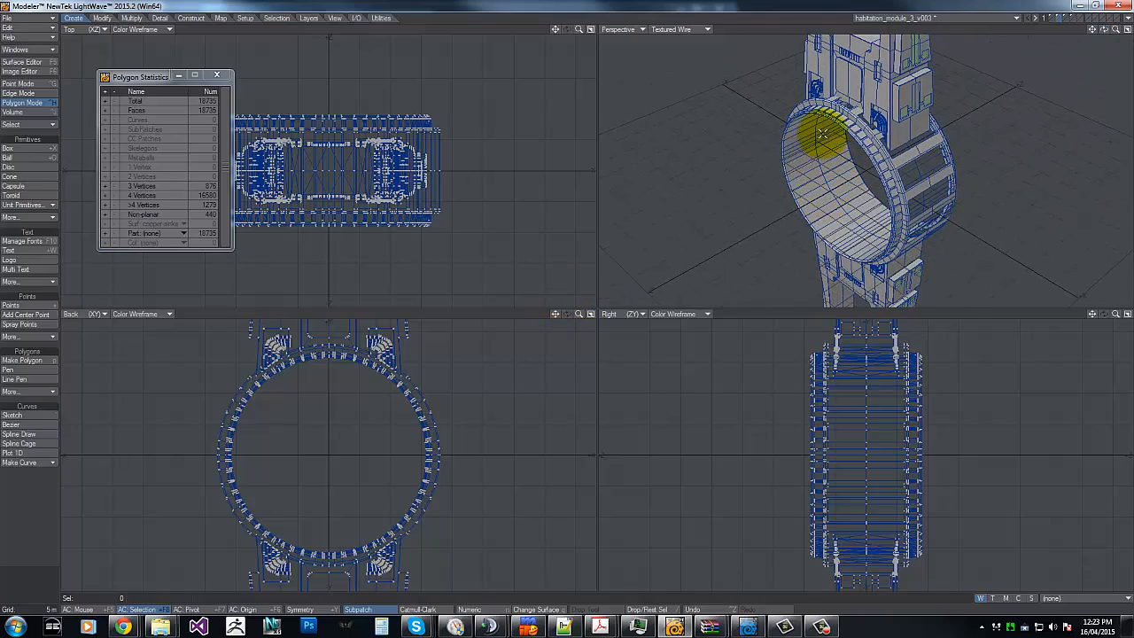
left_click_drag(814, 141, 822, 170)
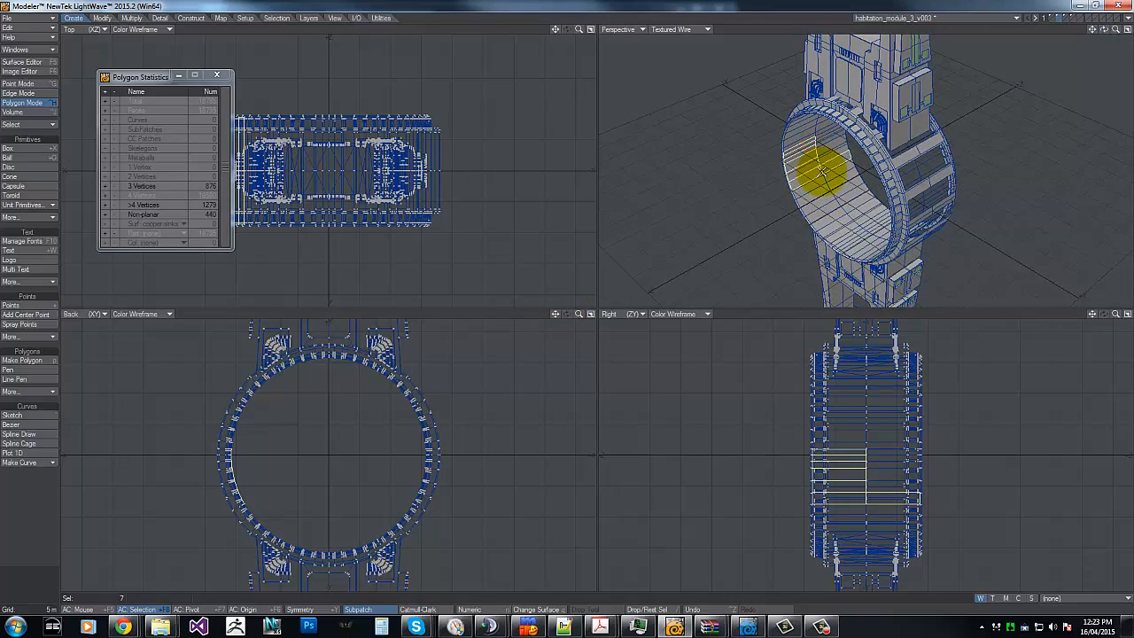
key("bracketright")
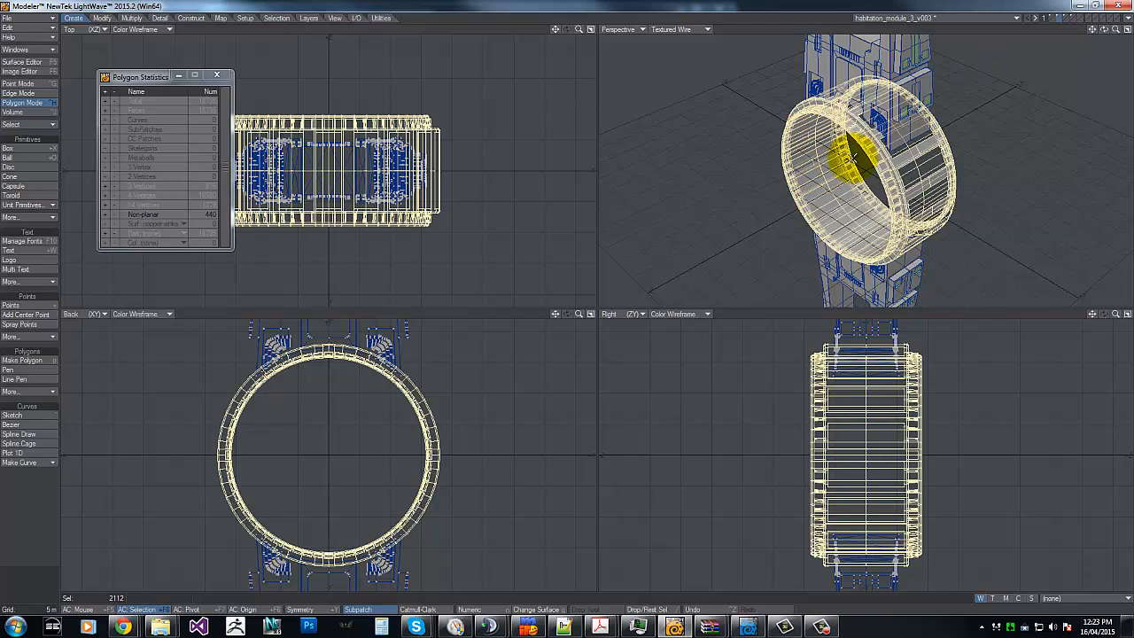
key("equal")
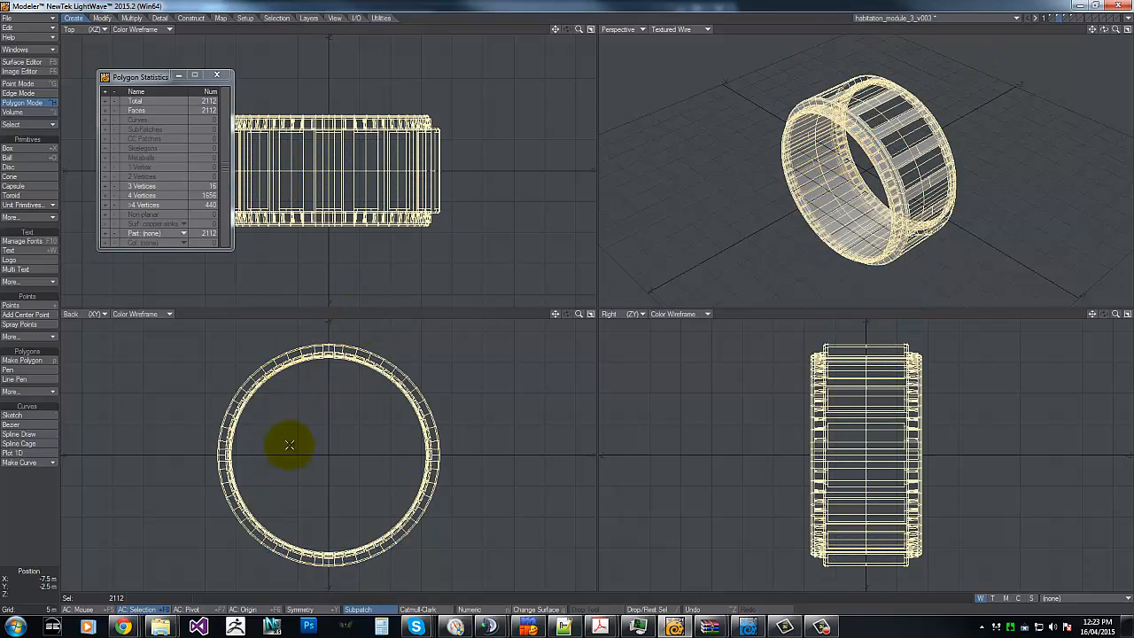
mouse_move(199, 358)
right_mouse_down()
mouse_move(159, 570)
mouse_move(183, 243)
mouse_move(324, 319)
right_mouse_up()
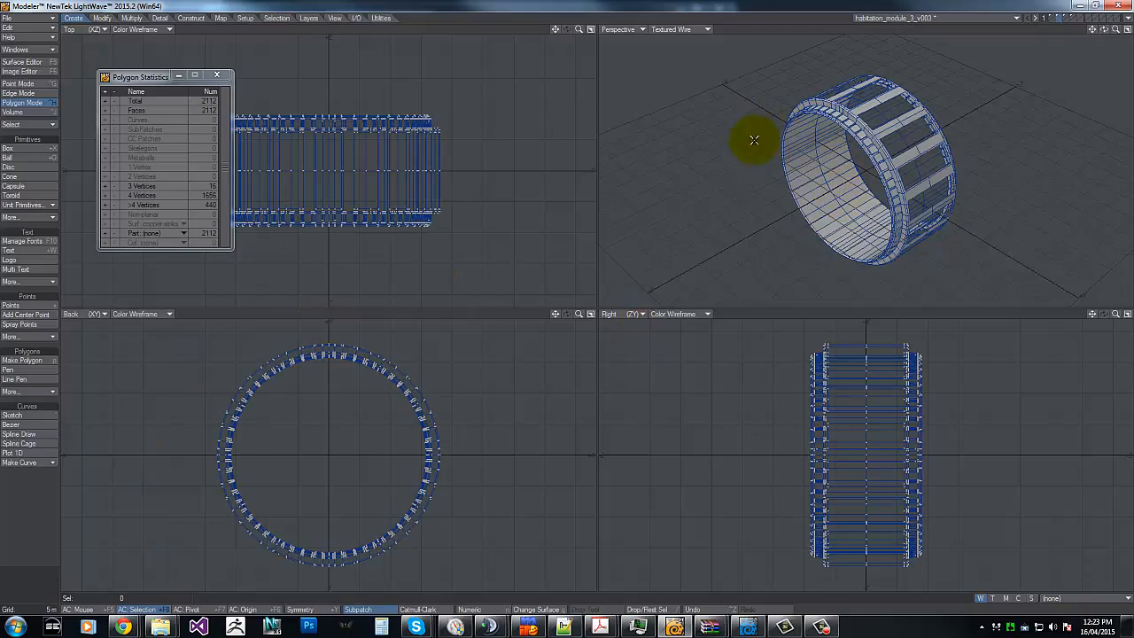
Step: Select the thin polygon loops forming the inner rim edges at both ends of the ring
left_click_drag(1115, 30, 566, 301)
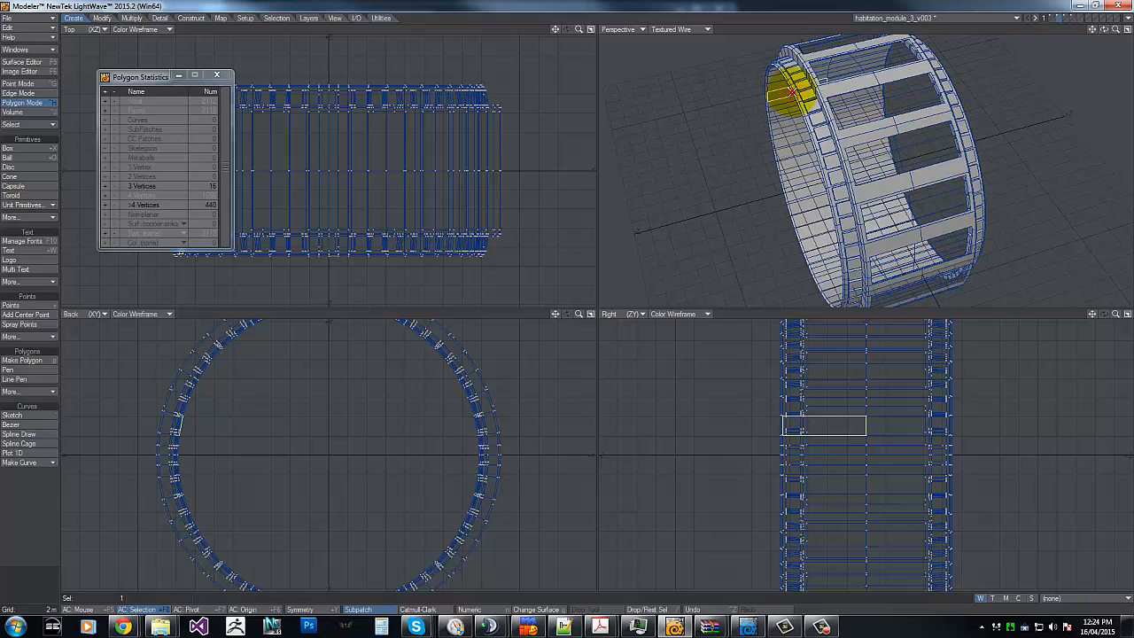
left_click_drag(1116, 29, 570, 299)
left_click_drag(1102, 28, 569, 301)
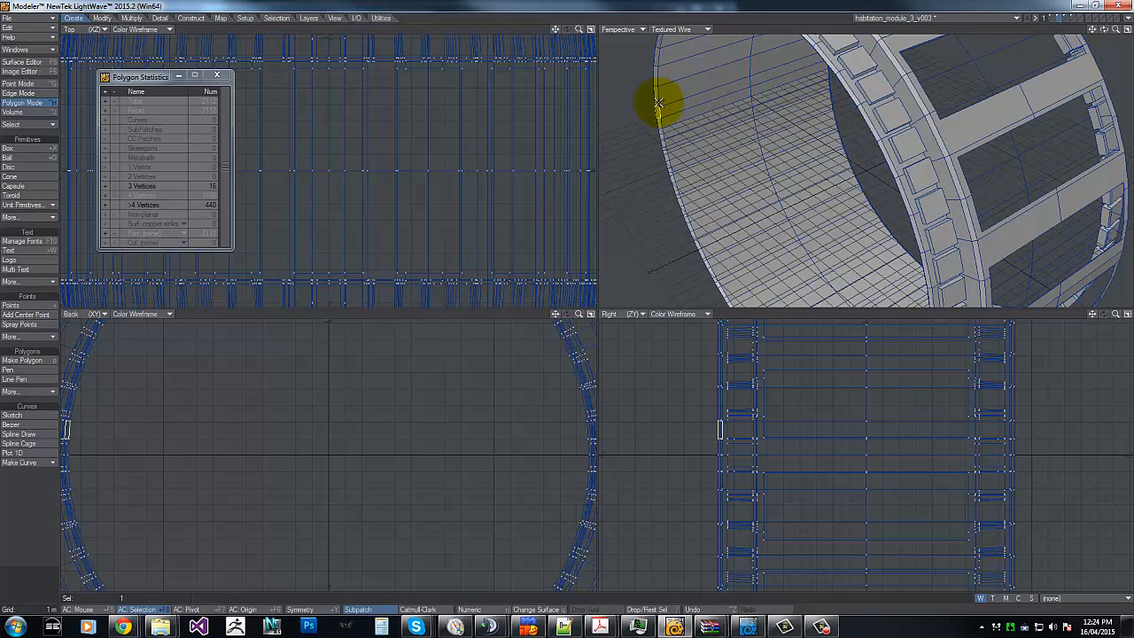
mouse_move(656, 102)
left_mouse_down()
mouse_move(823, 63)
mouse_move(854, 91)
left_mouse_up()
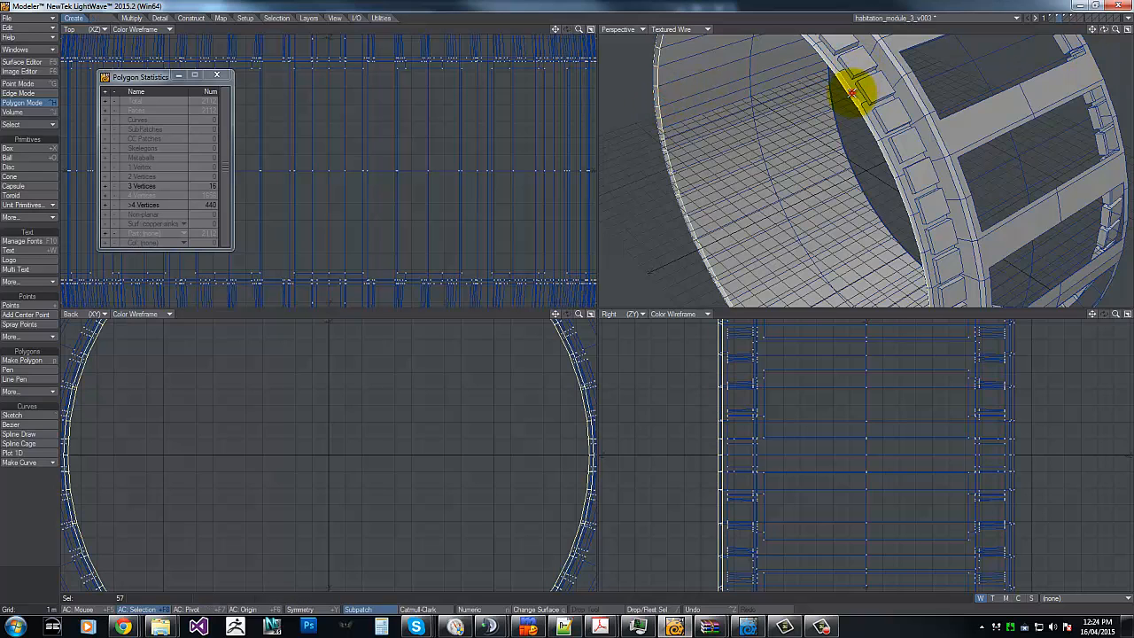
key("l")
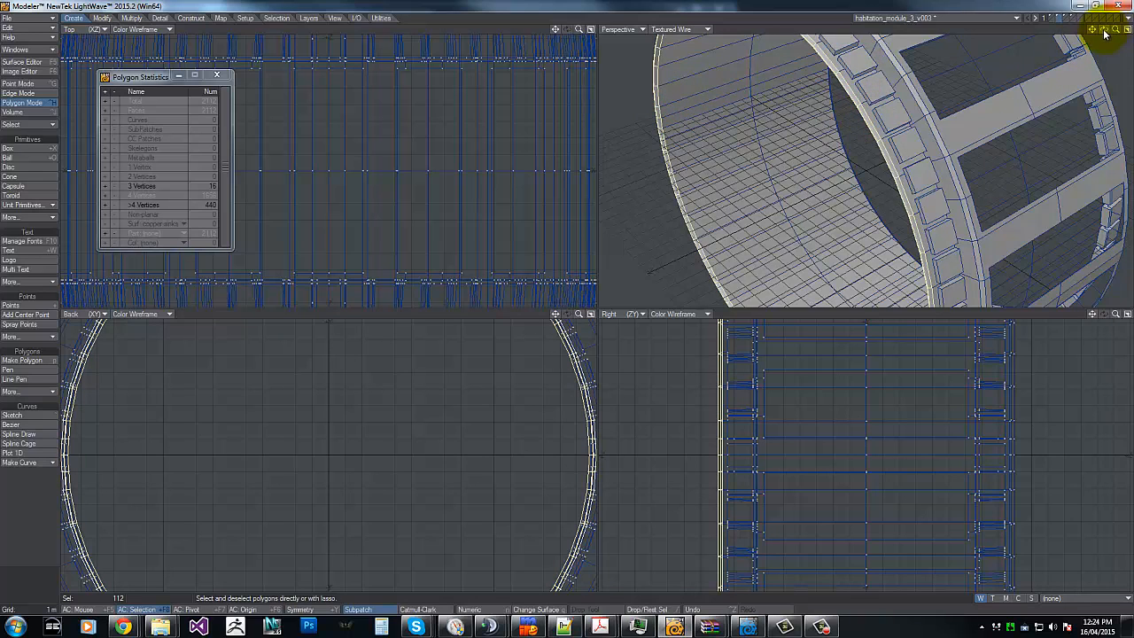
left_click_drag(1104, 30, 569, 304)
left_click(892, 119)
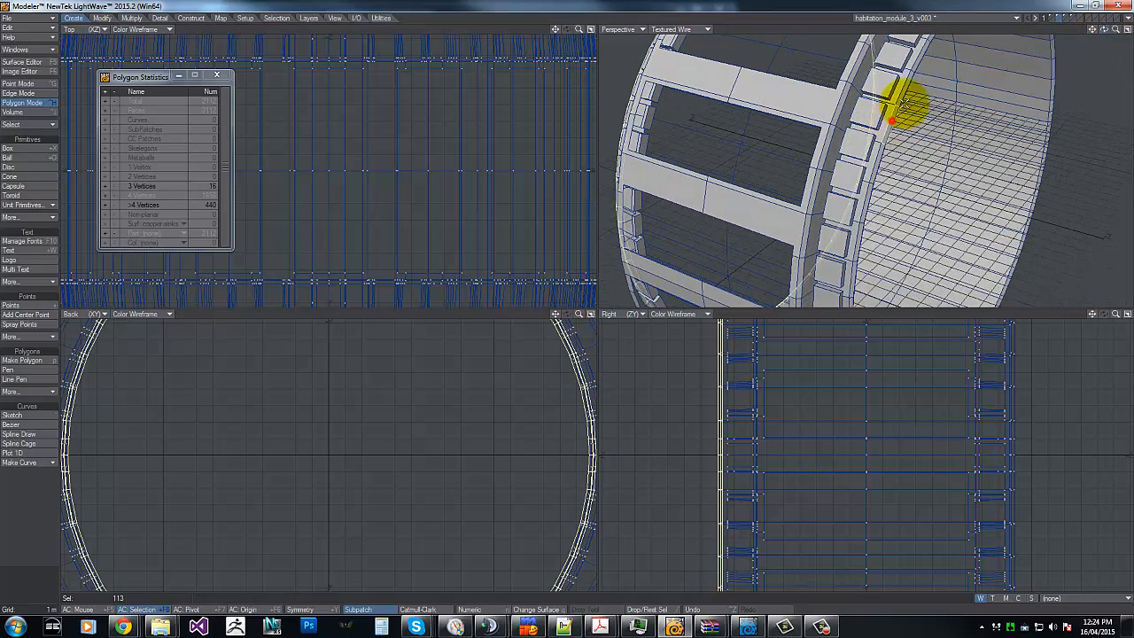
key("l")
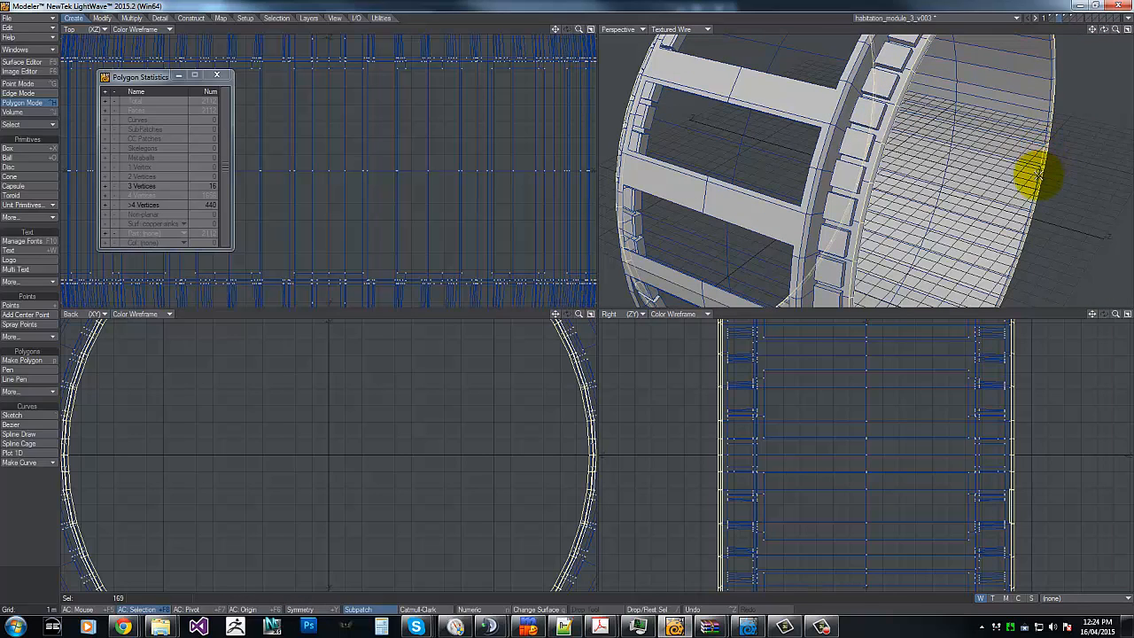
key("l")
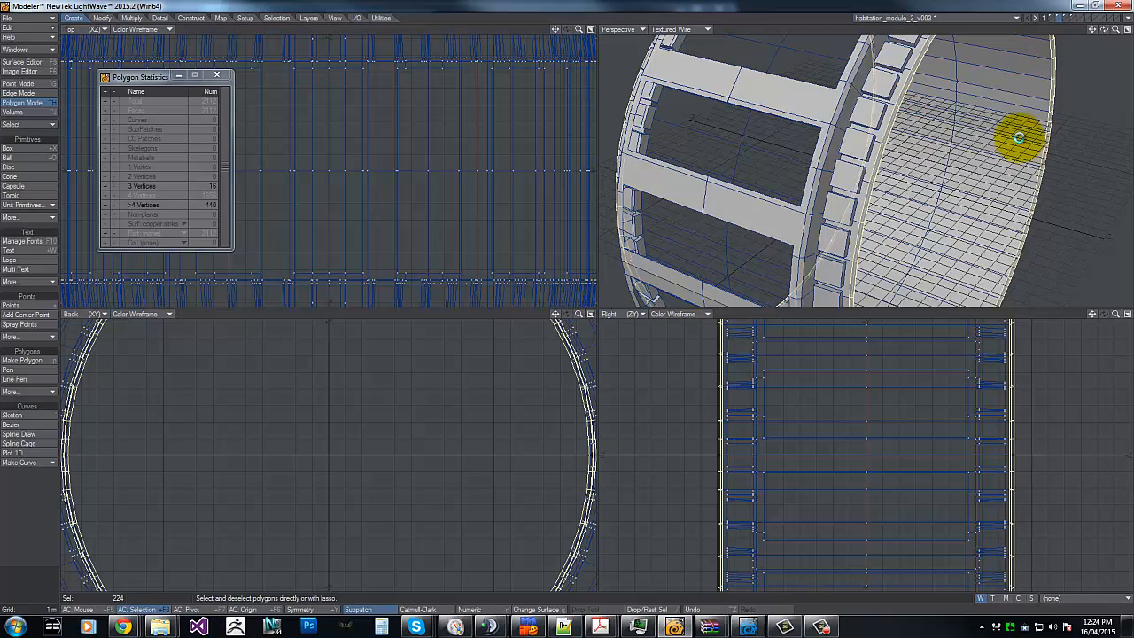
Step: Assign the selected rim loops a new surface named rubber-seal with a dark grey colour (RGB 44, 44, 44)
key("q")
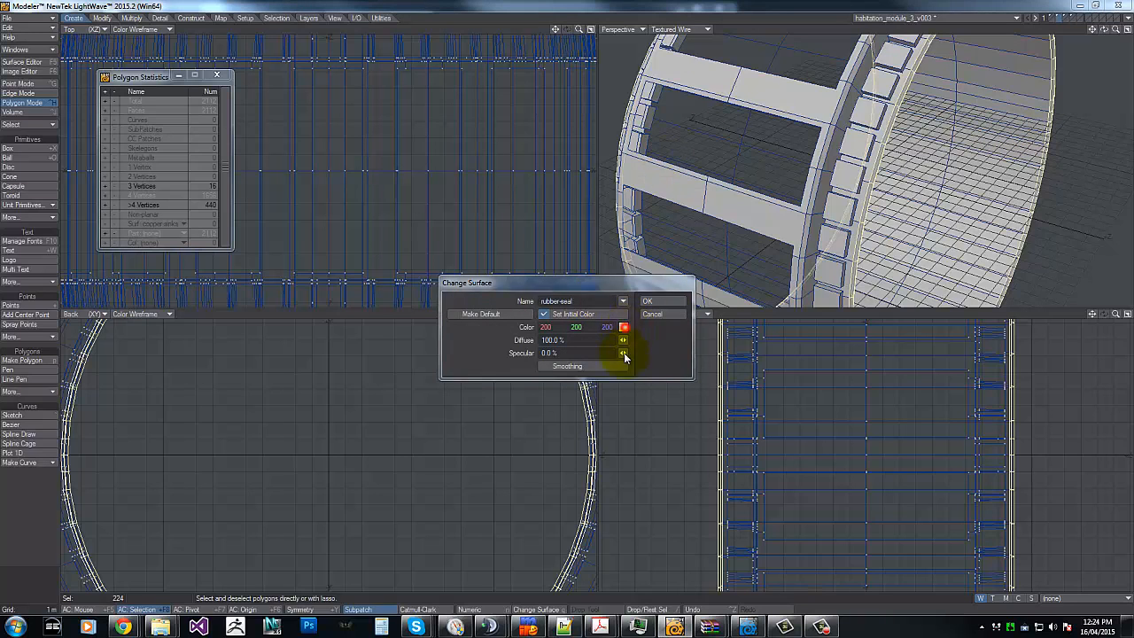
left_click(623, 327)
left_click_drag(695, 354, 704, 405)
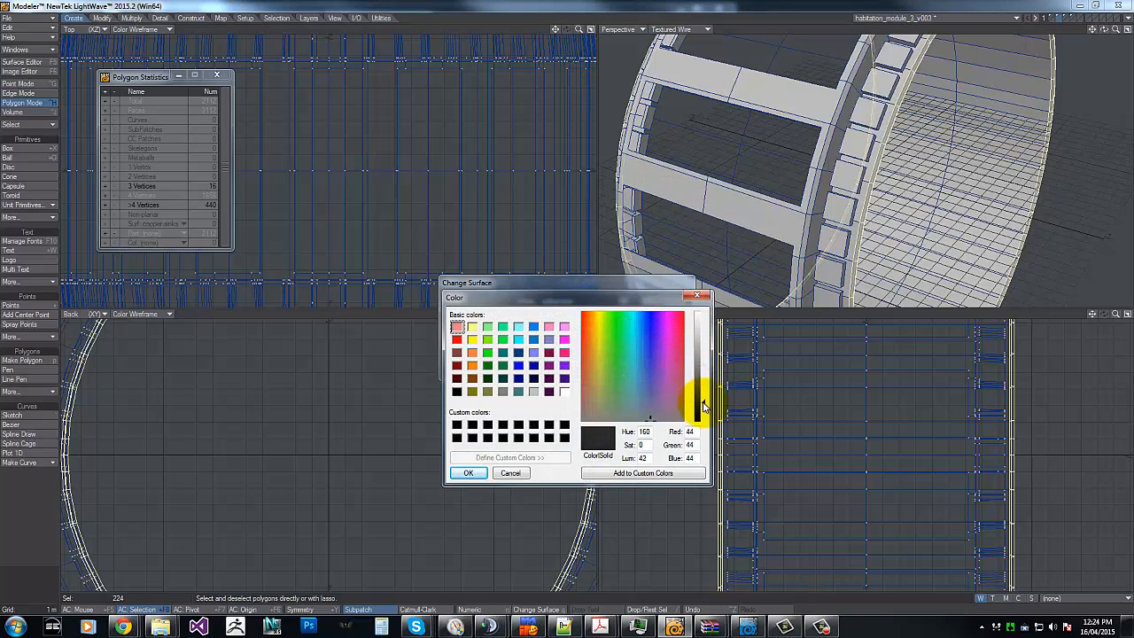
left_click(467, 472)
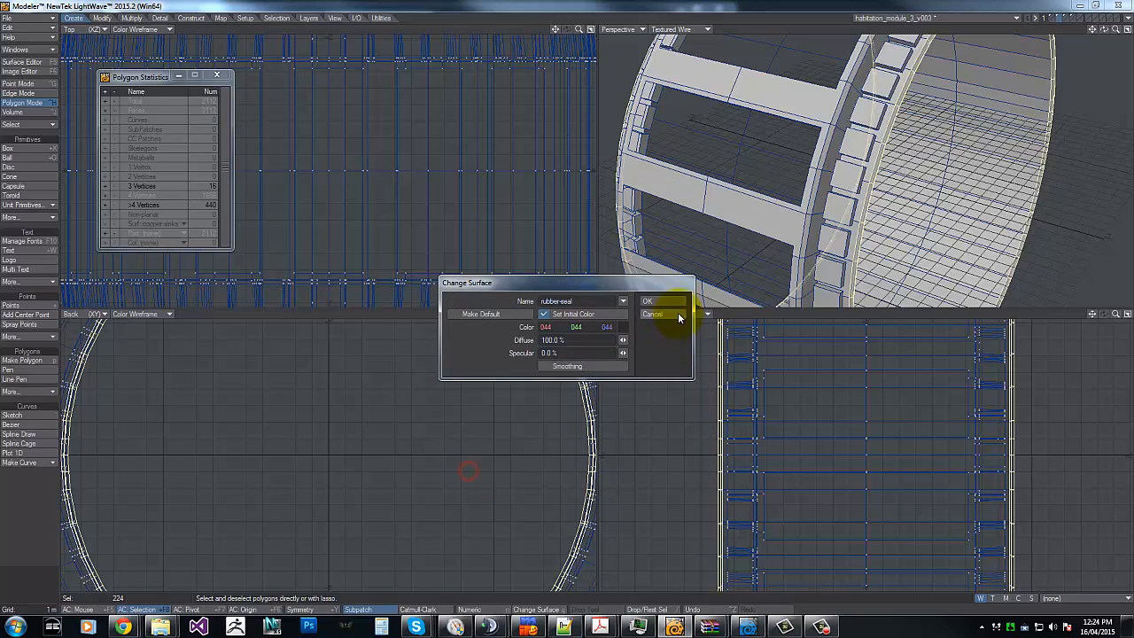
left_click(667, 301)
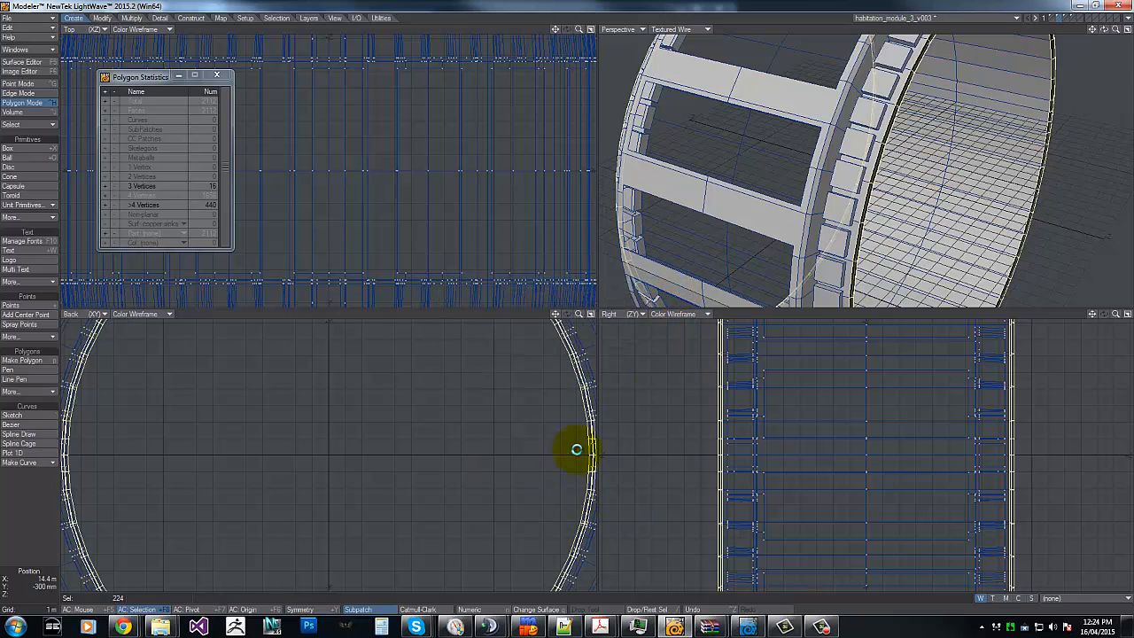
Step: Hide the rubber-seal rim loops, assign the existing steel surface to the ring's inner cylindrical wall, and hide that wall
key("minus")
mouse_move(1024, 67)
left_mouse_down()
mouse_move(1008, 138)
mouse_move(957, 225)
mouse_move(932, 161)
mouse_move(934, 101)
mouse_move(904, 191)
left_mouse_up()
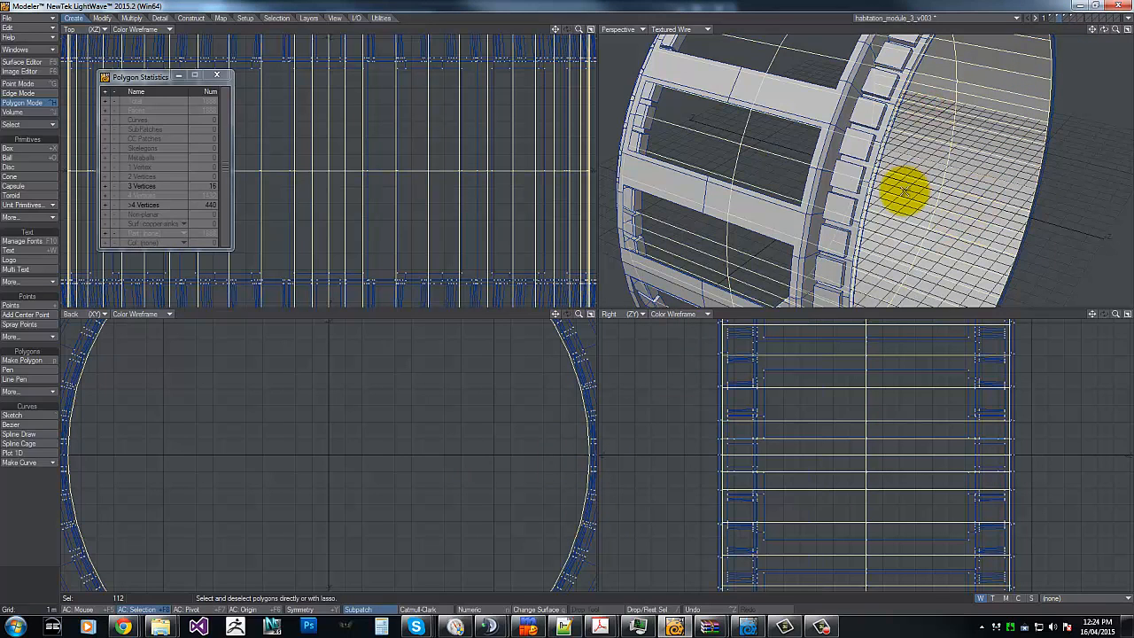
key("q")
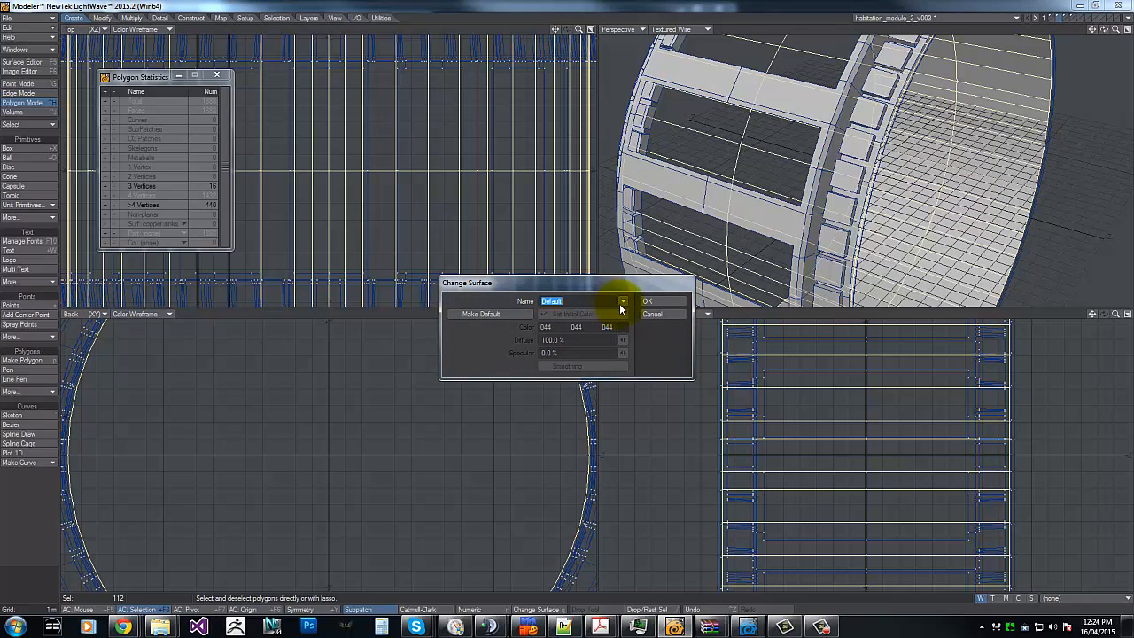
left_click(623, 303)
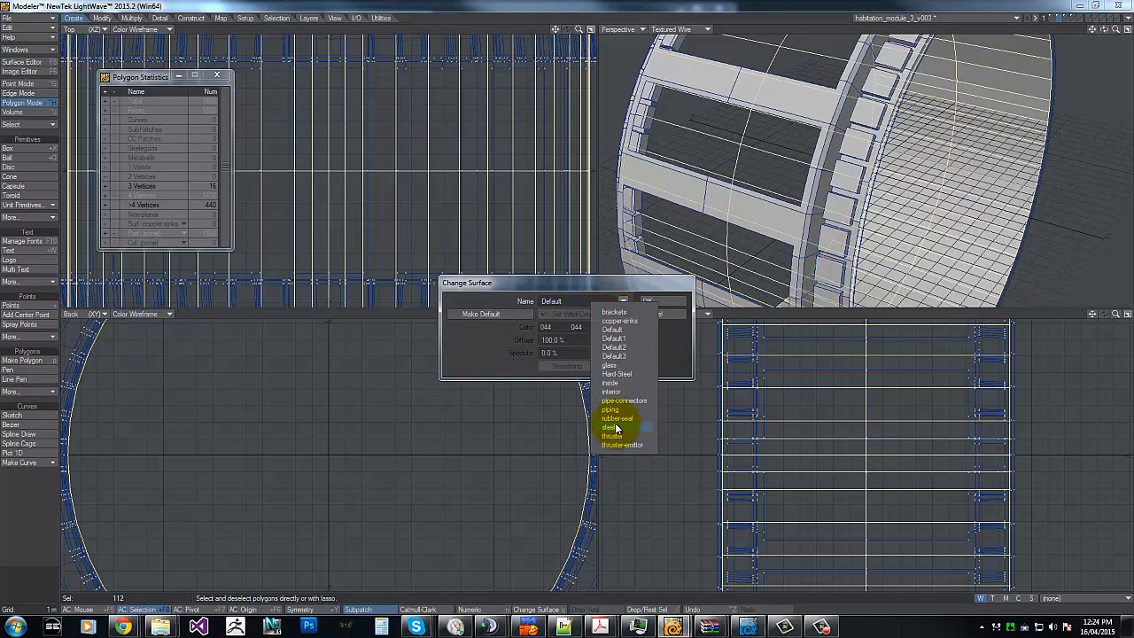
left_click(616, 428)
left_click(671, 303)
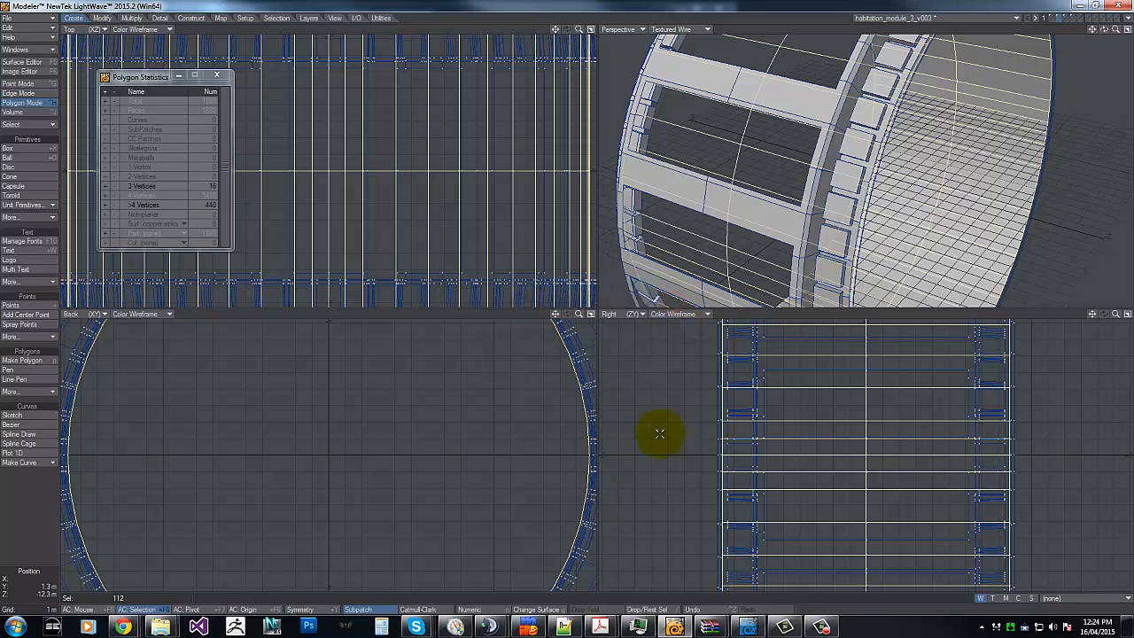
key("slash")
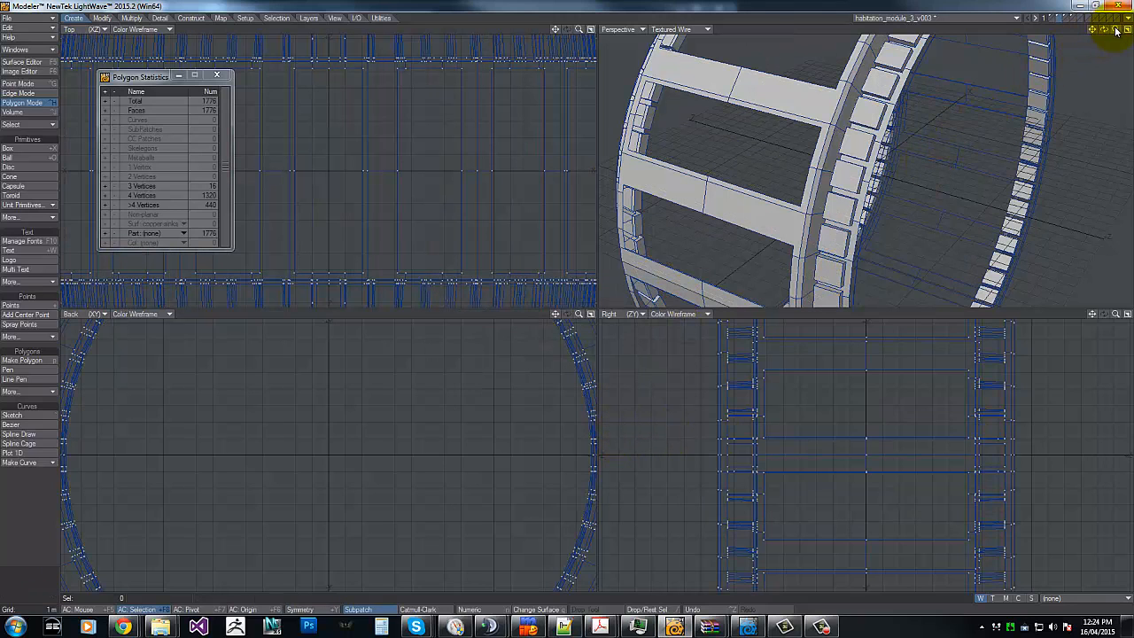
key("a")
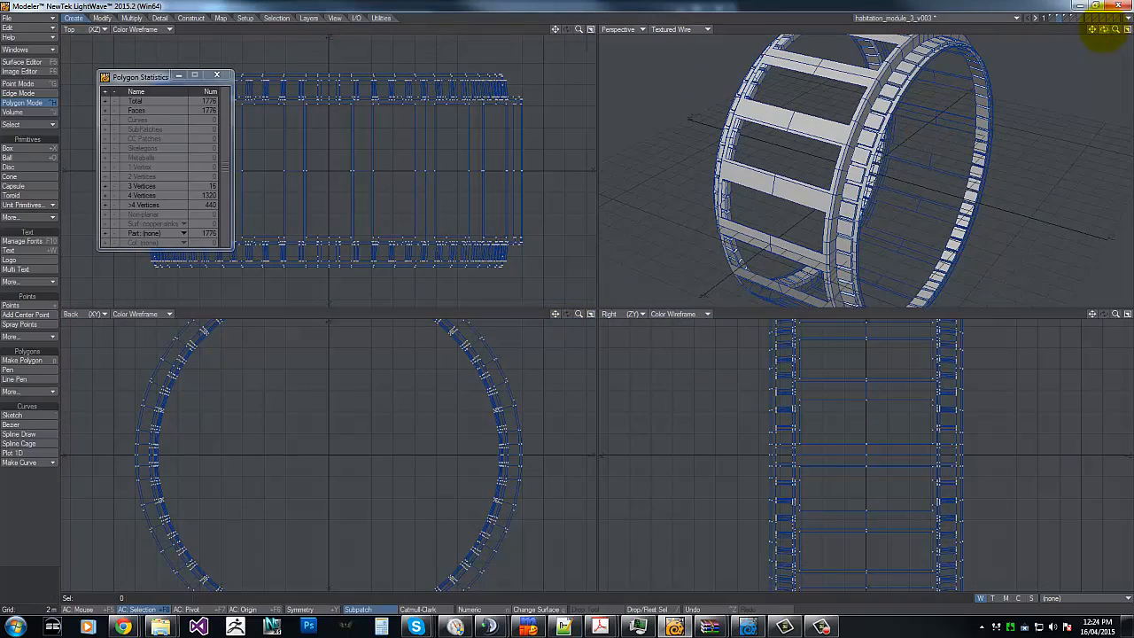
left_click_drag(1103, 30, 569, 302)
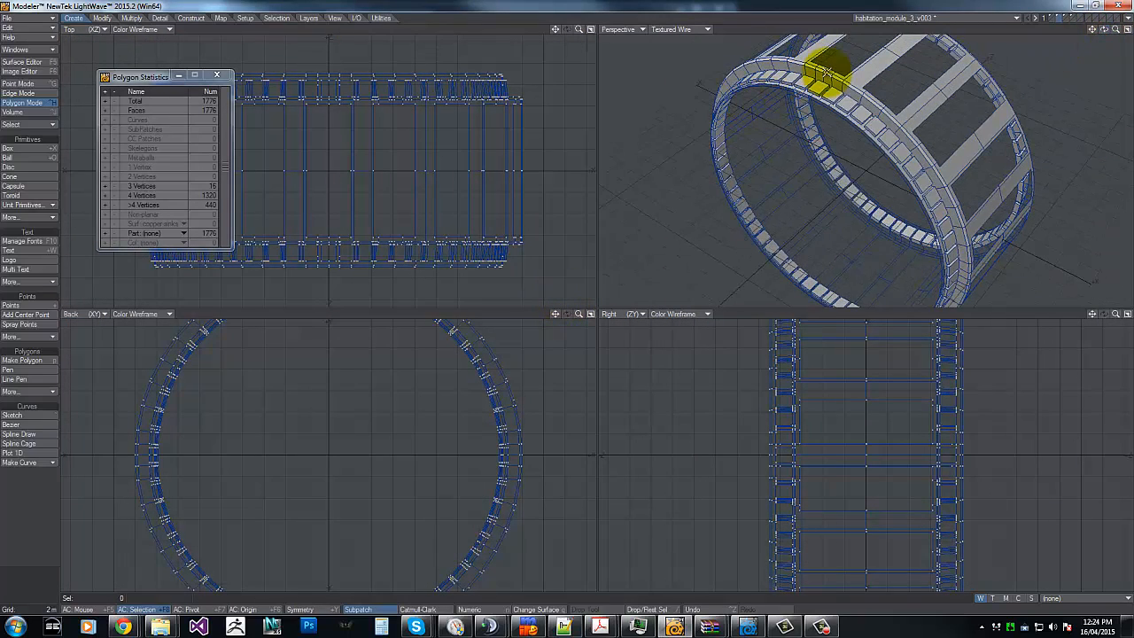
left_click(832, 96)
left_click(838, 99)
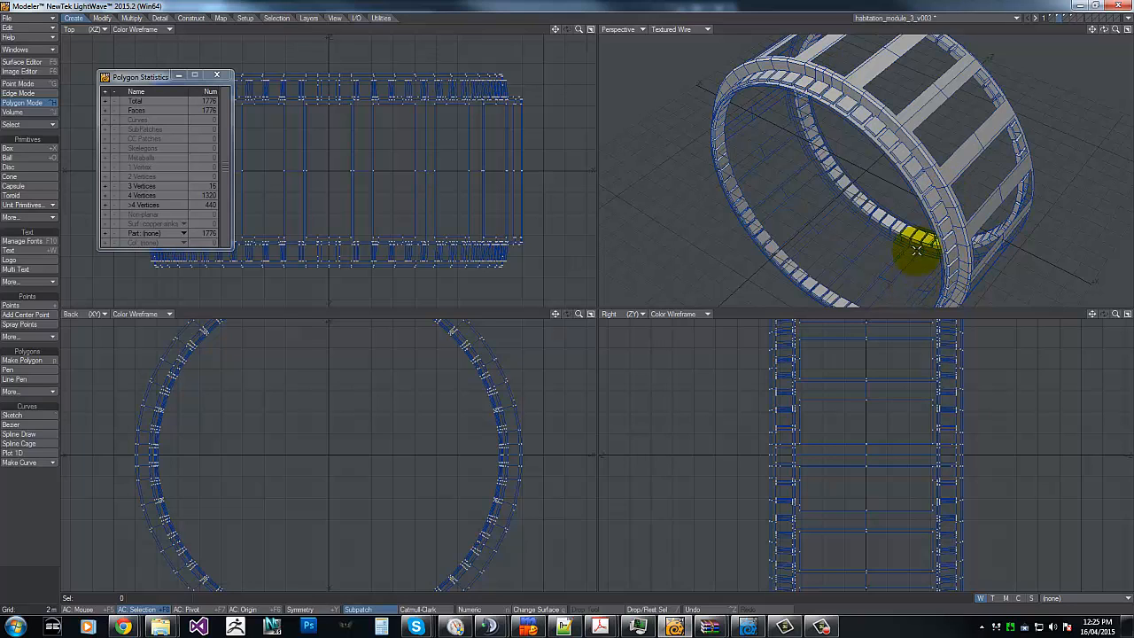
Step: Switch to the Ships of the Fleet Volume Two PDF in Acrobat and examine the cover art and battleship pages as colour reference
mouse_move(607, 620)
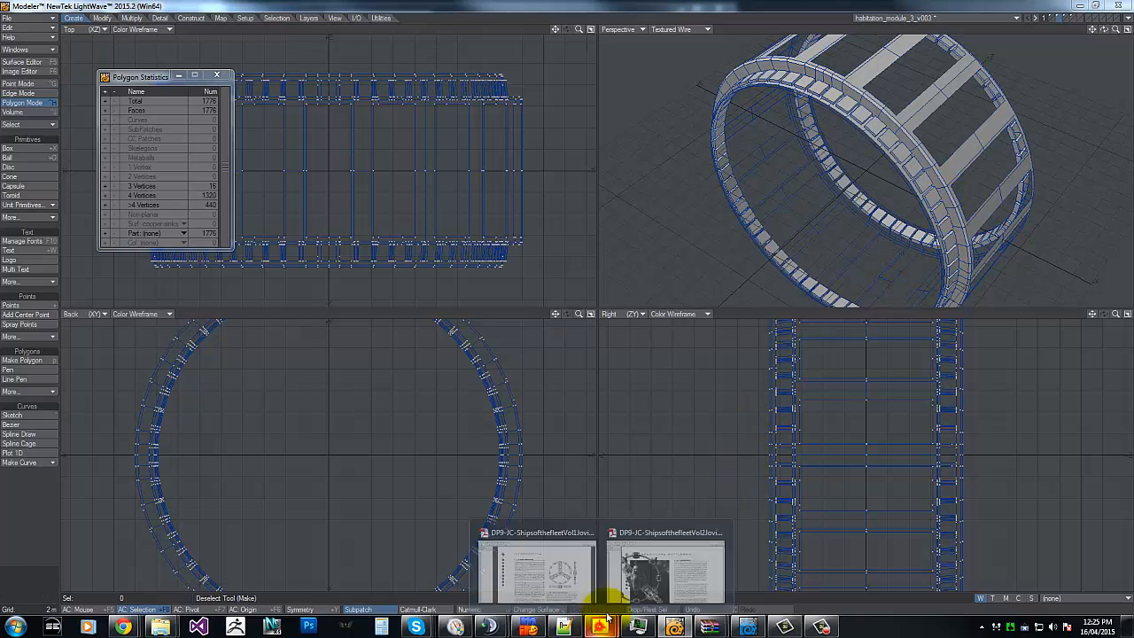
left_click(642, 572)
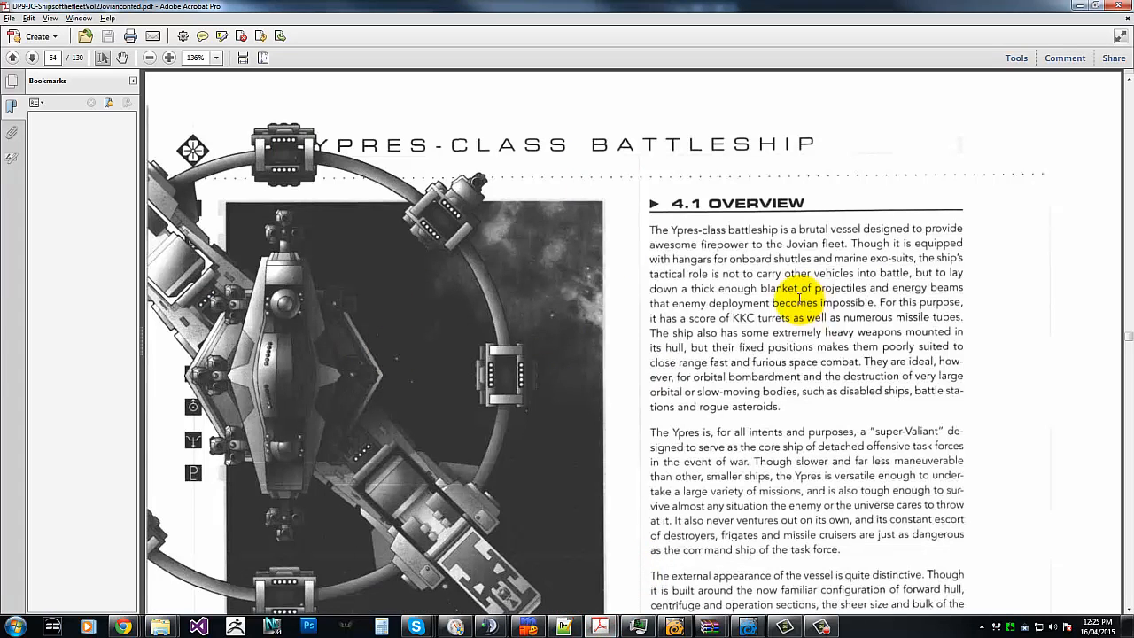
left_click_drag(1127, 337, 1127, 82)
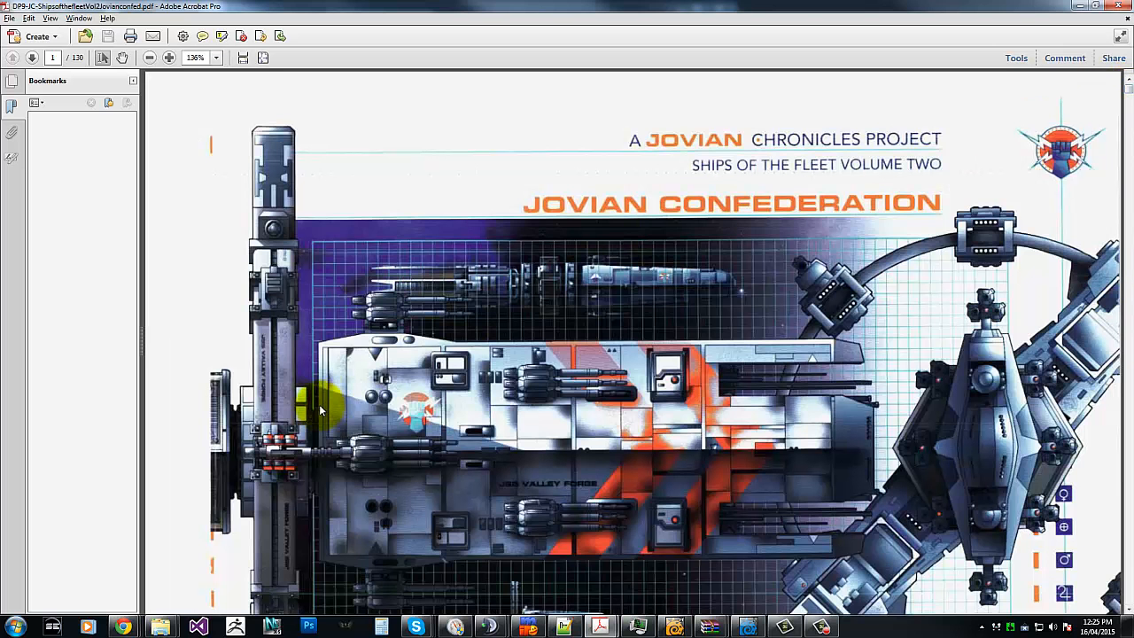
scroll(305, 395, "down", 1)
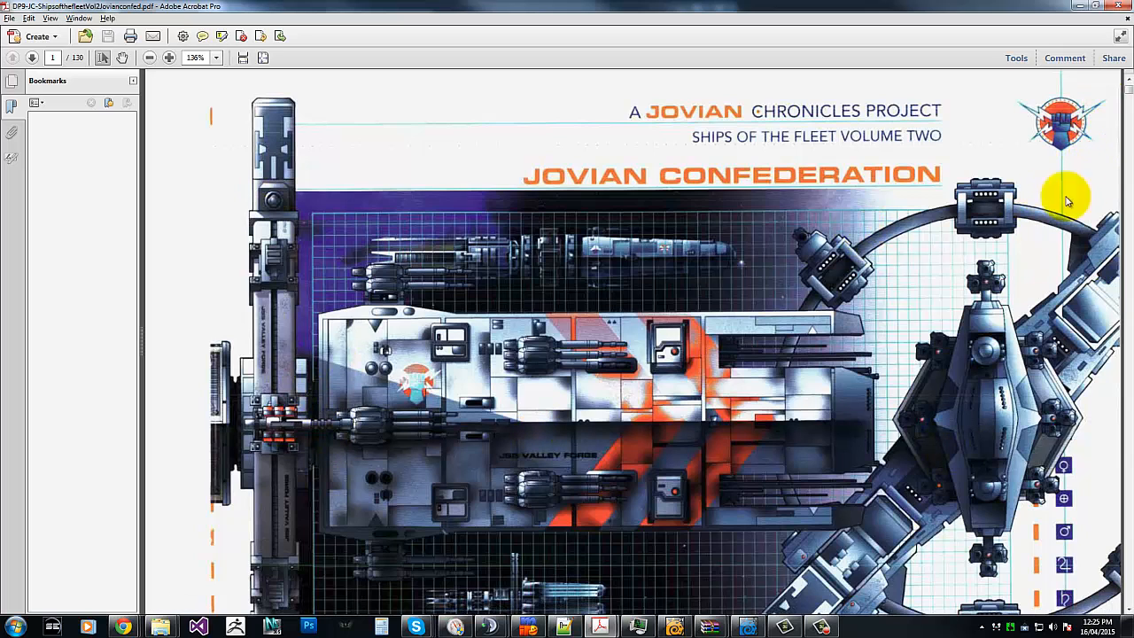
left_click_drag(1128, 84, 1123, 359)
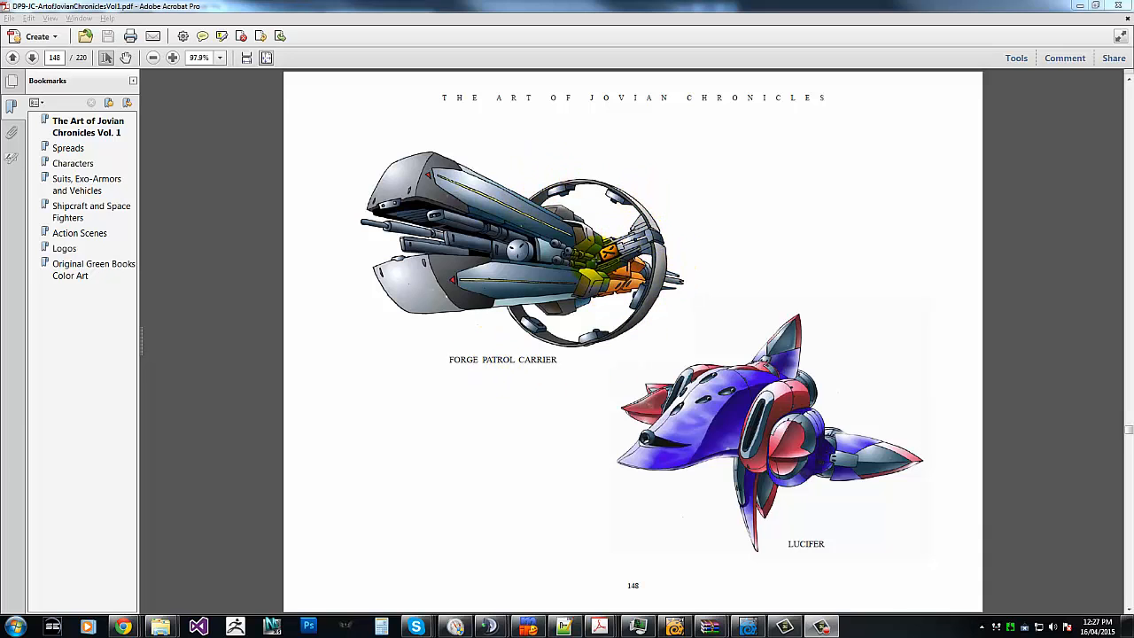
Step: Examine the coloured ship and station illustrations in The Art of Jovian Chronicles Vol. 1 from page 148 onward
left_click(1125, 521)
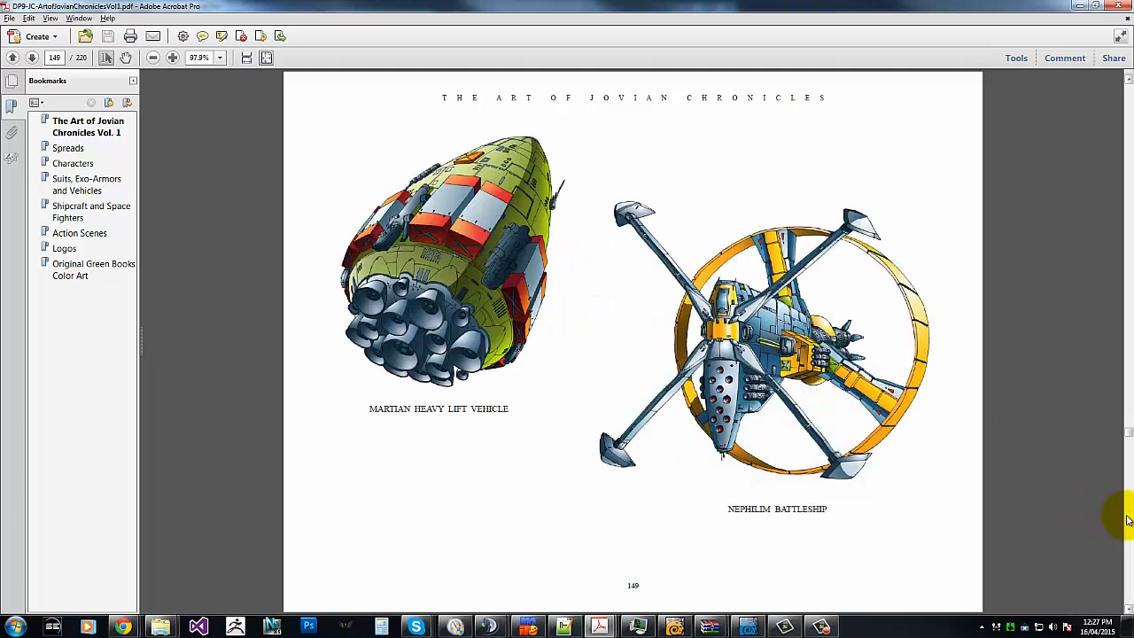
left_click(1127, 520)
left_click(1127, 520)
left_click(1127, 520)
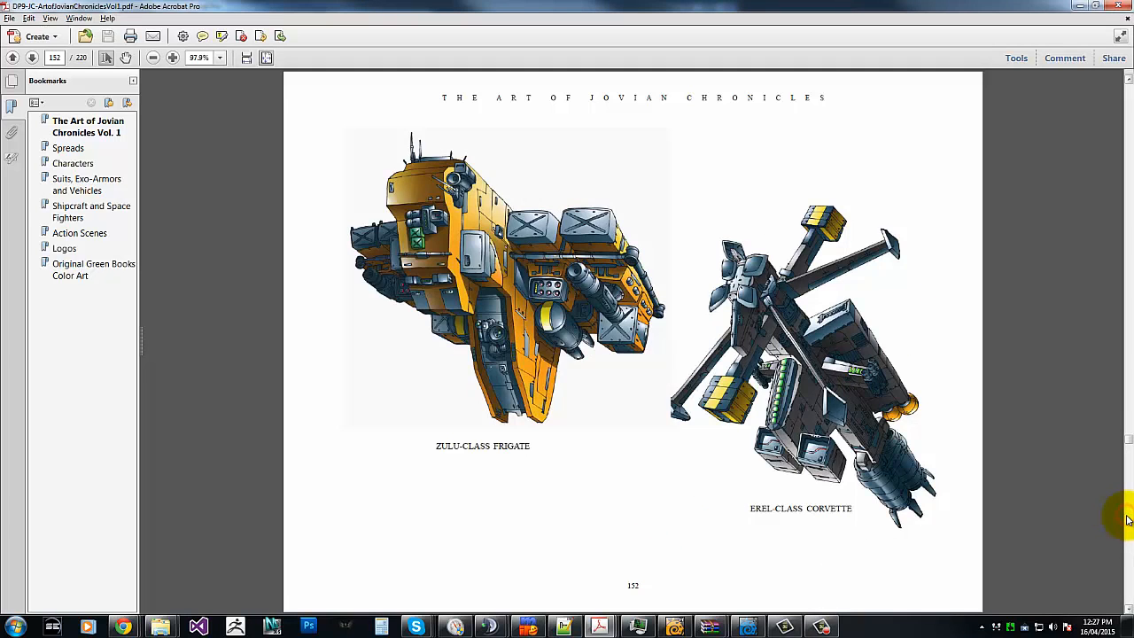
left_click(1126, 520)
left_click(1126, 520)
left_click(1127, 520)
left_click(1127, 520)
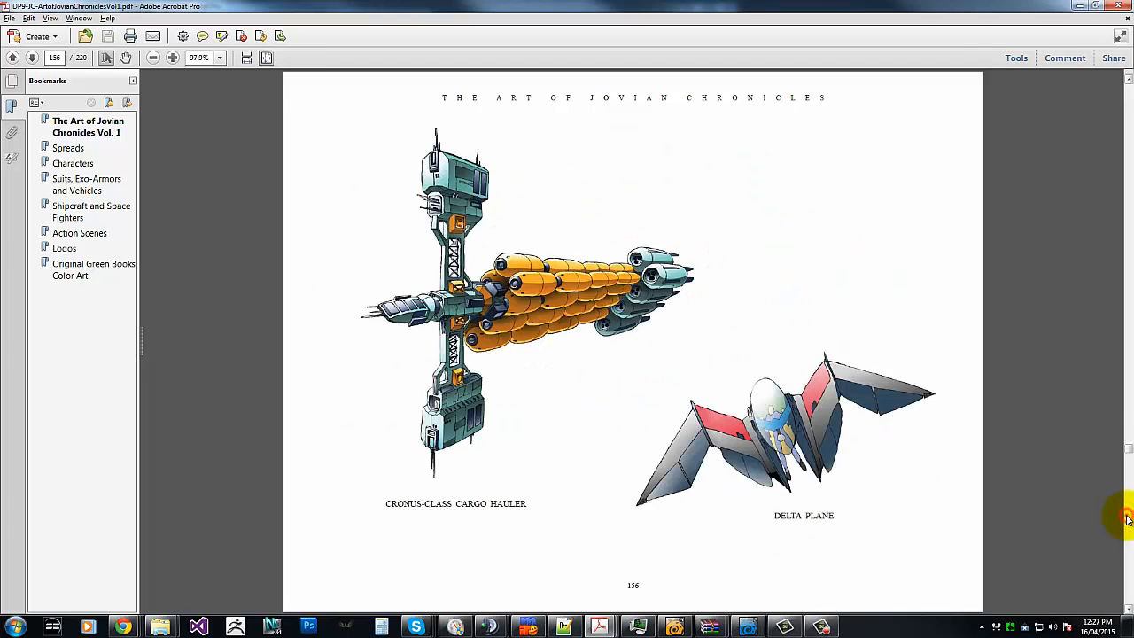
left_click(1127, 520)
left_click(1127, 520)
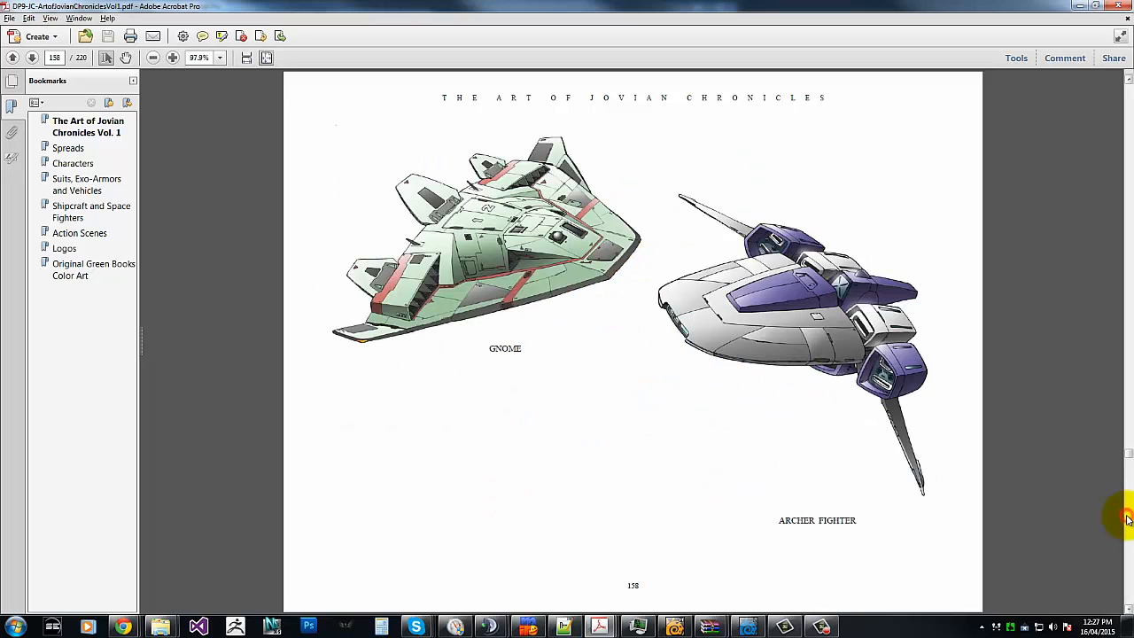
left_click(1126, 520)
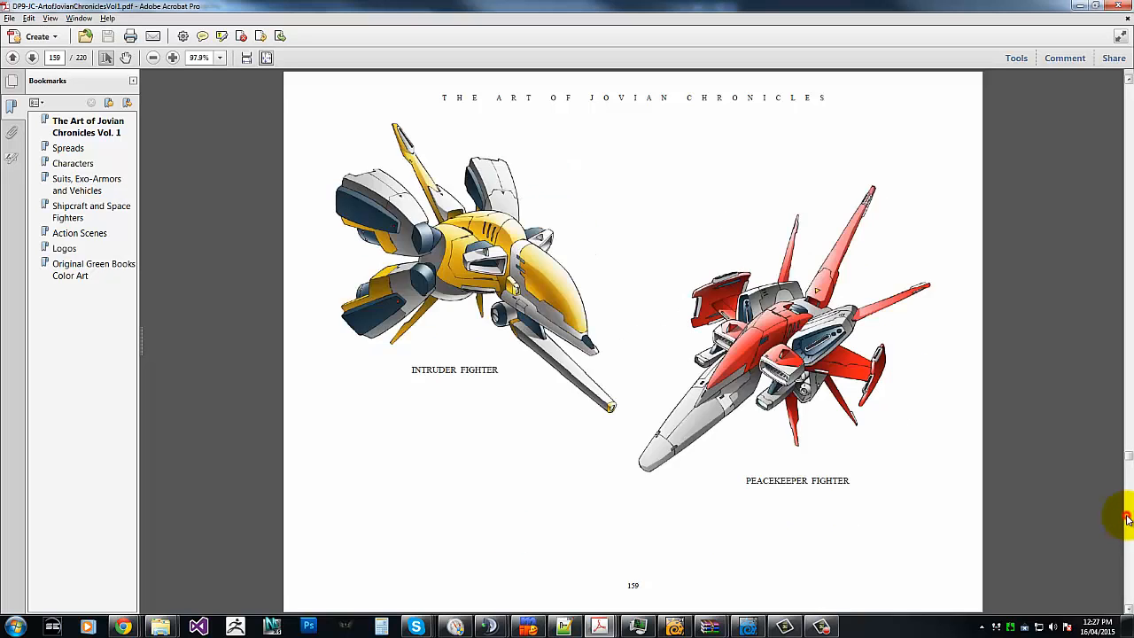
left_click(1127, 520)
left_click(1127, 520)
left_click(1127, 520)
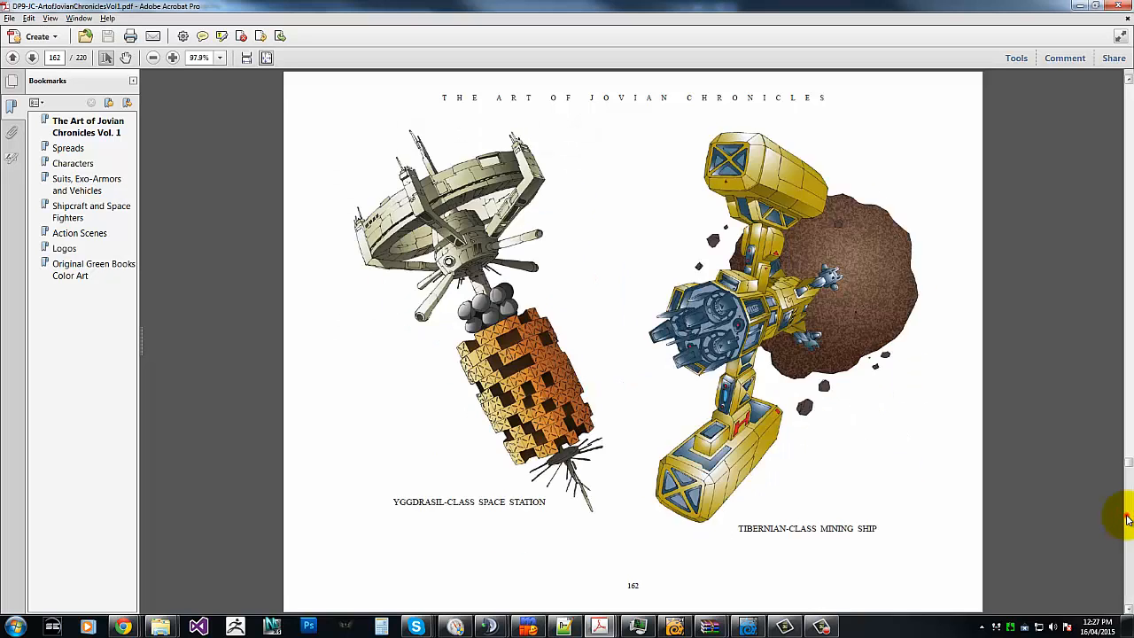
left_click(1126, 417)
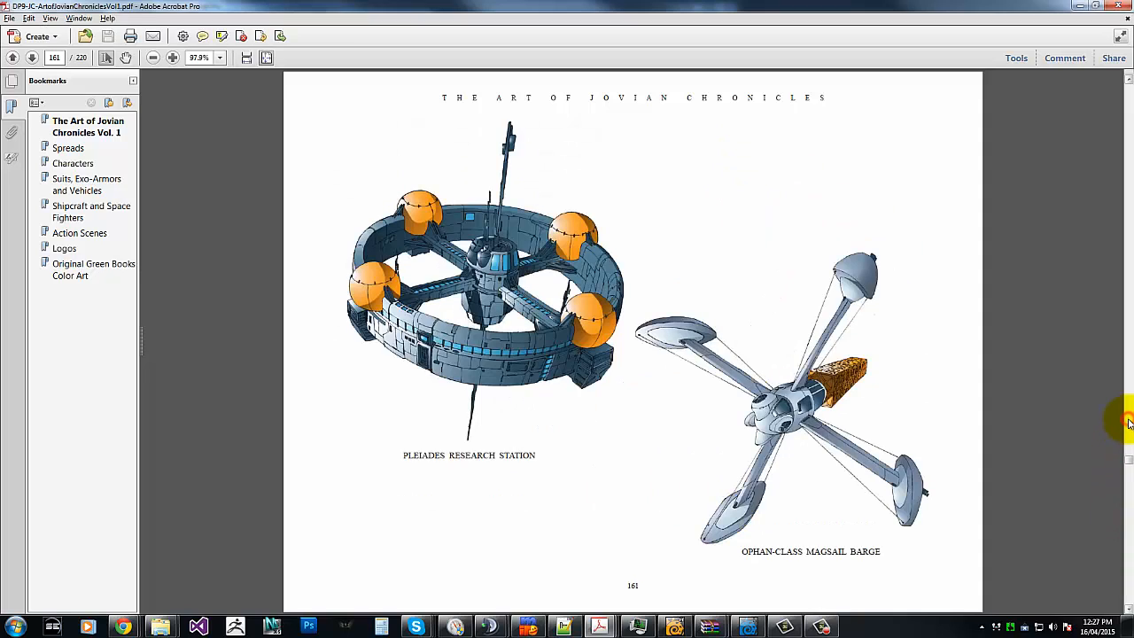
left_click(1126, 512)
left_click(1128, 514)
left_click(1128, 514)
left_click(1128, 514)
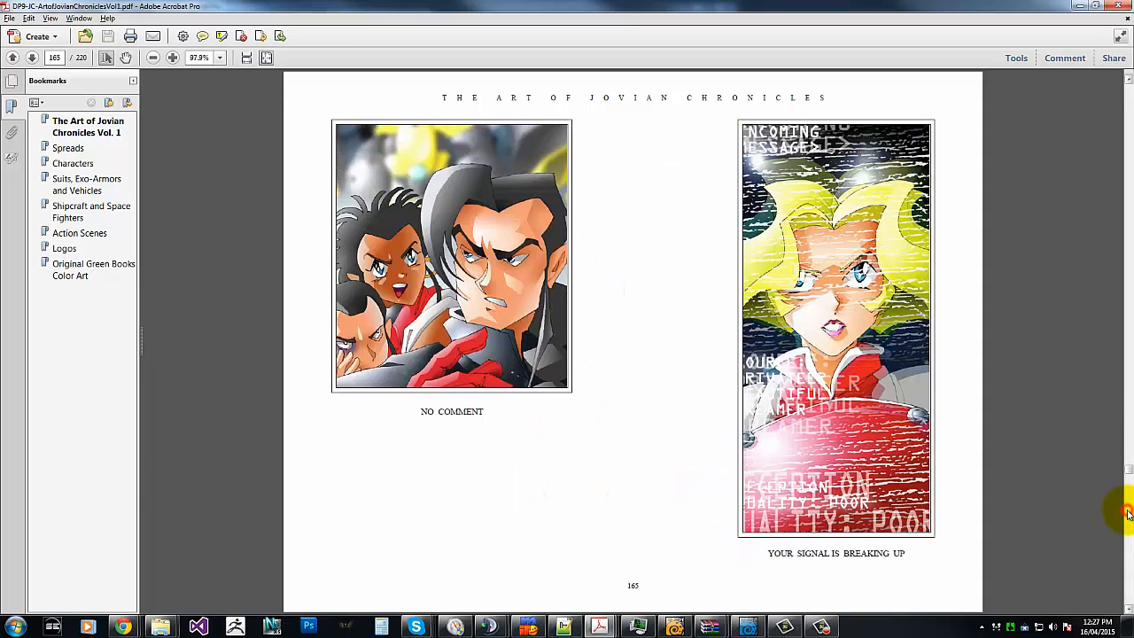
left_click(1128, 514)
left_click(1128, 514)
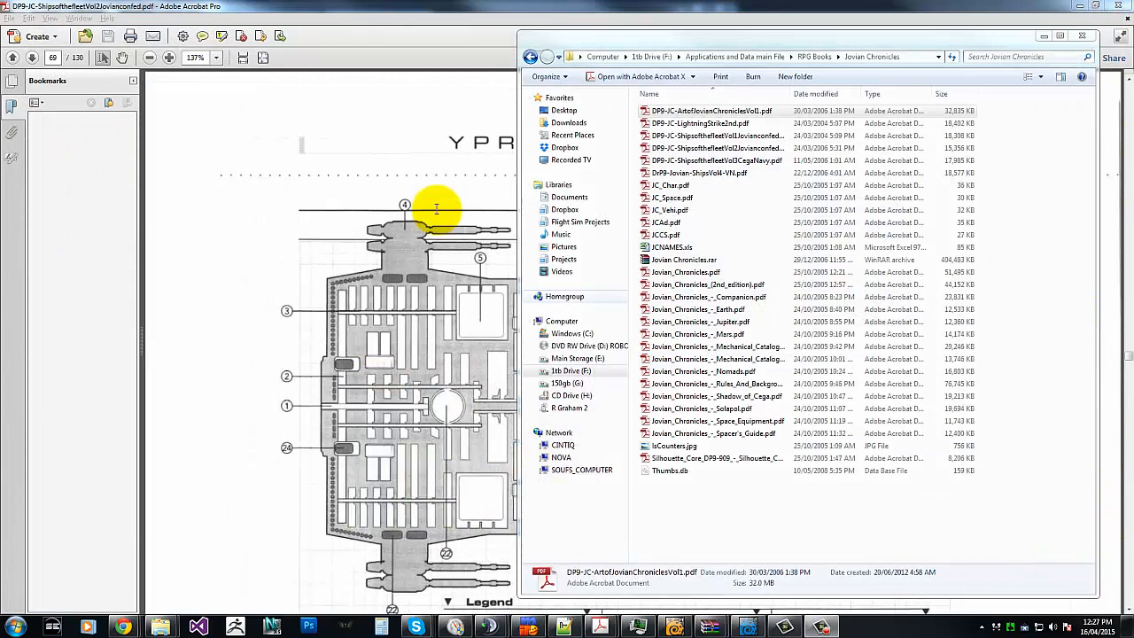
Step: Return from the Ypres-class battleship schematics to LightWave Modeler and close the Polygon Statistics window
left_click(279, 301)
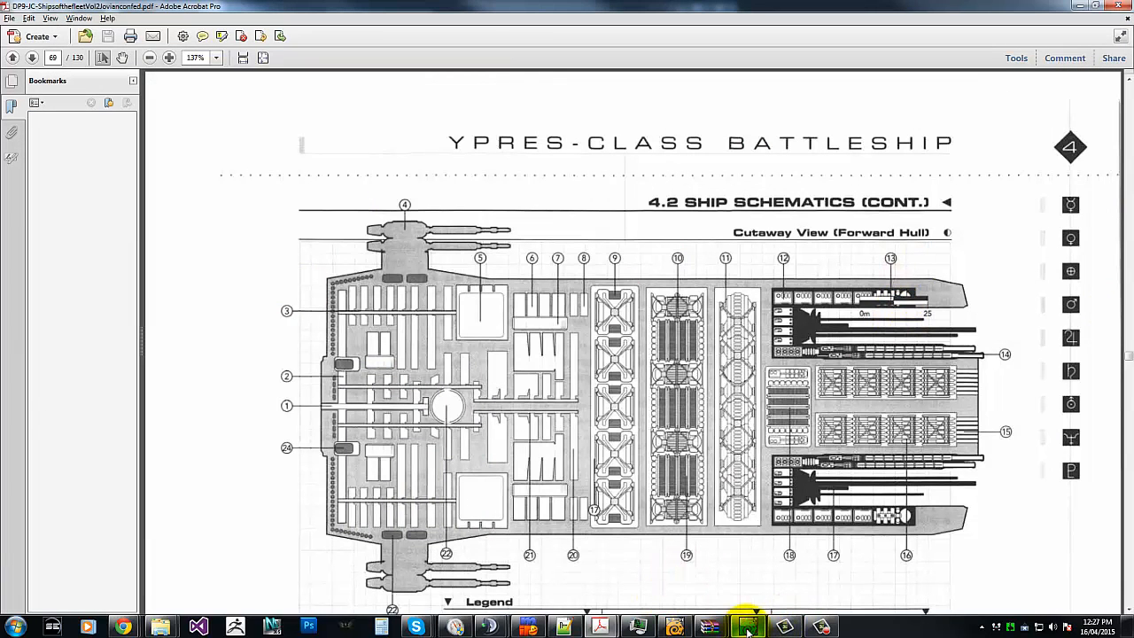
mouse_move(748, 627)
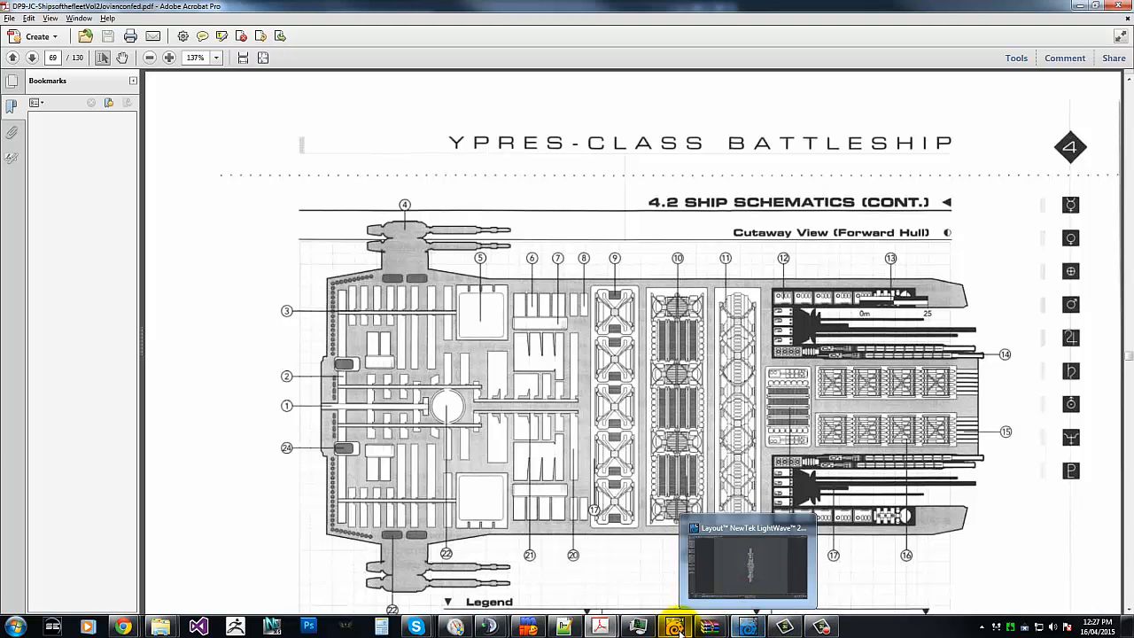
left_click(694, 595)
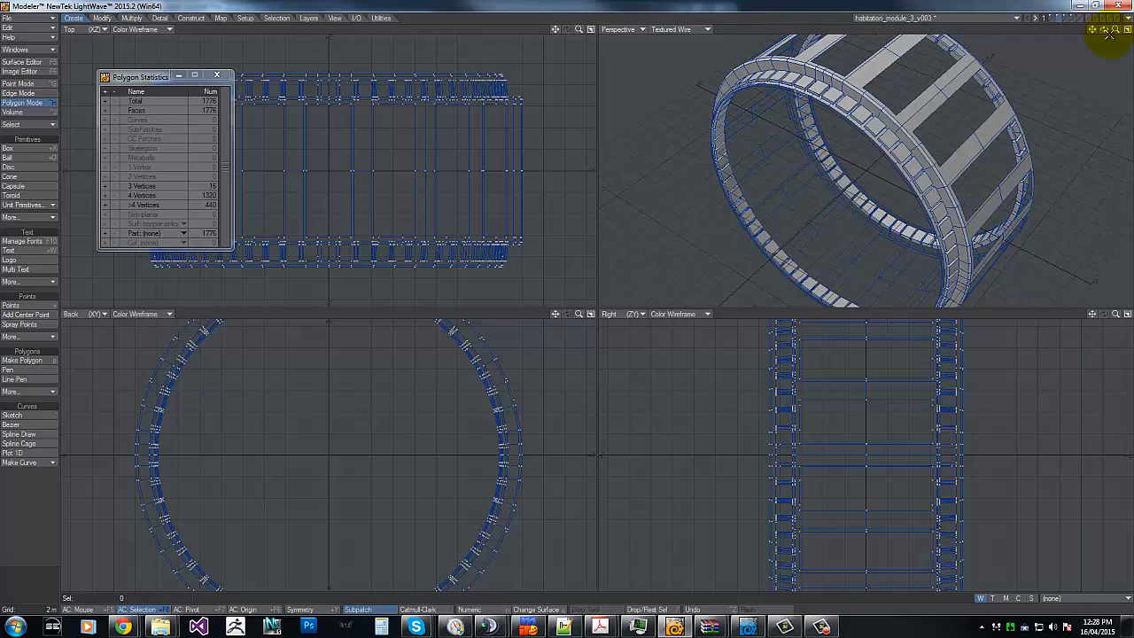
left_click_drag(566, 301, 567, 302)
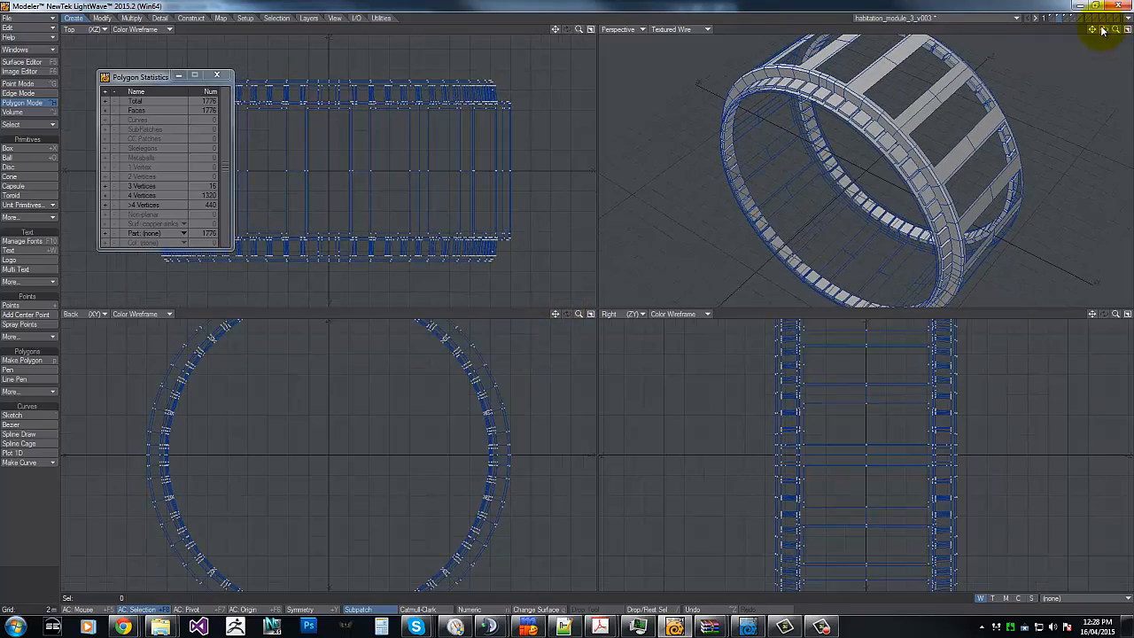
left_click_drag(1104, 29, 563, 298)
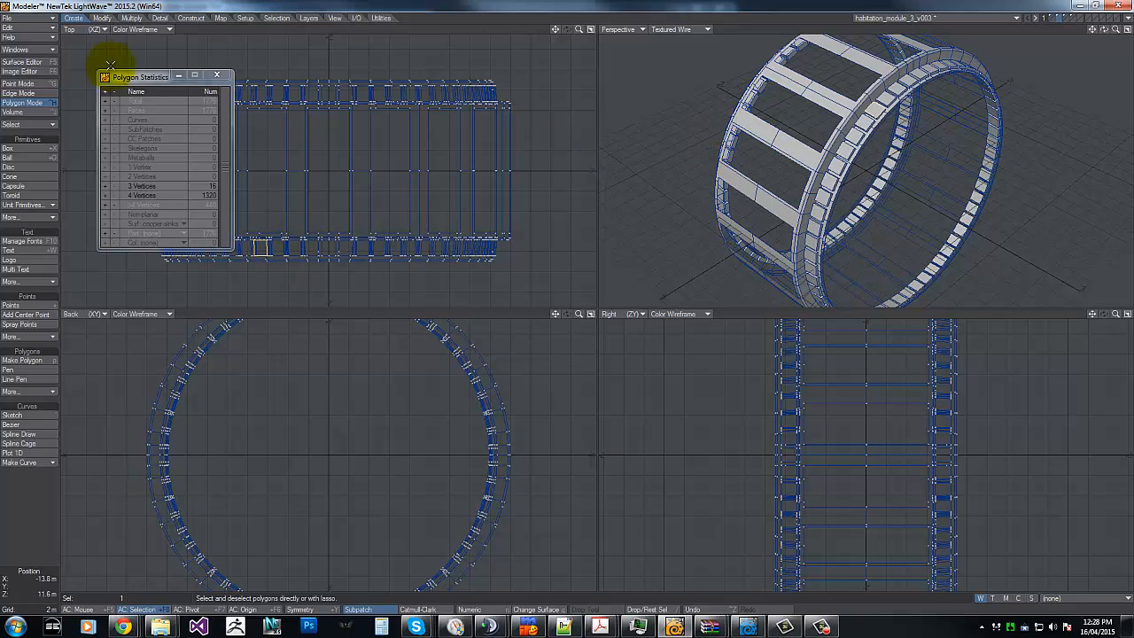
left_click(217, 74)
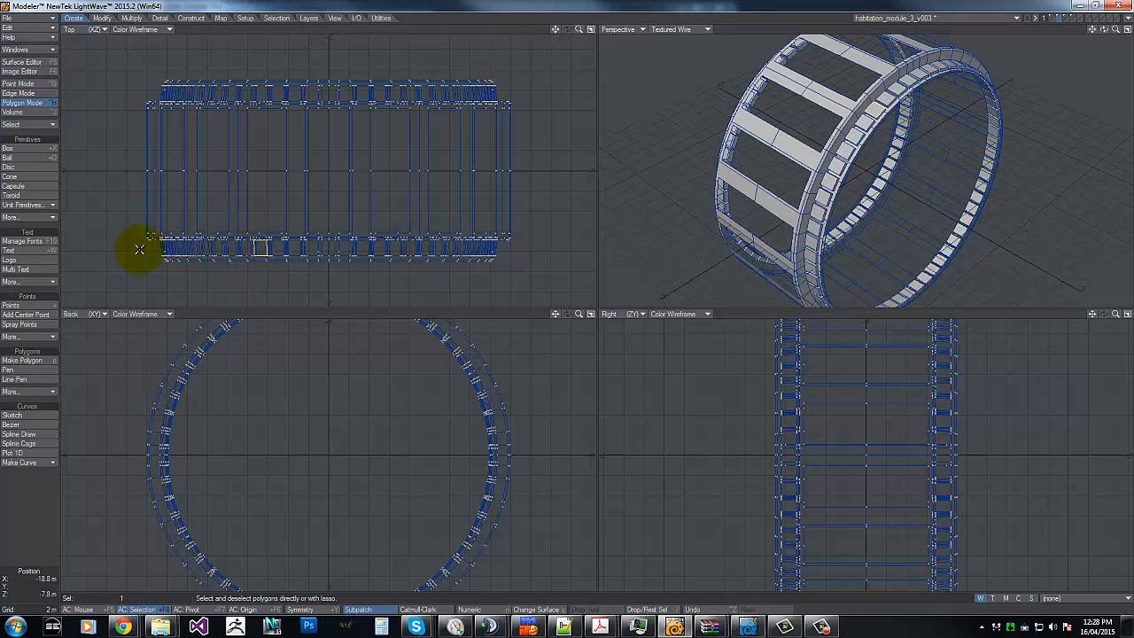
Step: Select the small block polygons around one end rim of the ring and deselect unwanted polygons along the rim's outer edge
mouse_move(156, 245)
left_mouse_down()
mouse_move(304, 245)
mouse_move(116, 246)
mouse_move(498, 248)
mouse_move(174, 250)
mouse_move(760, 392)
mouse_move(788, 368)
mouse_move(789, 621)
mouse_move(777, 519)
mouse_move(789, 403)
left_mouse_up()
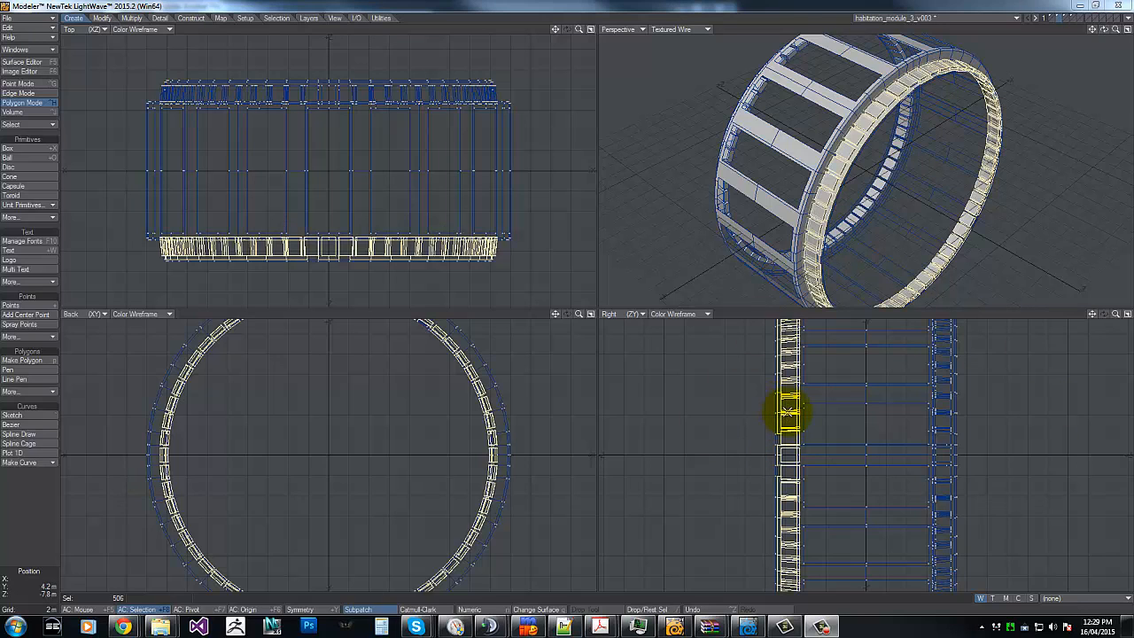
mouse_move(789, 412)
left_mouse_down()
mouse_move(788, 481)
mouse_move(771, 463)
mouse_move(783, 390)
left_mouse_up()
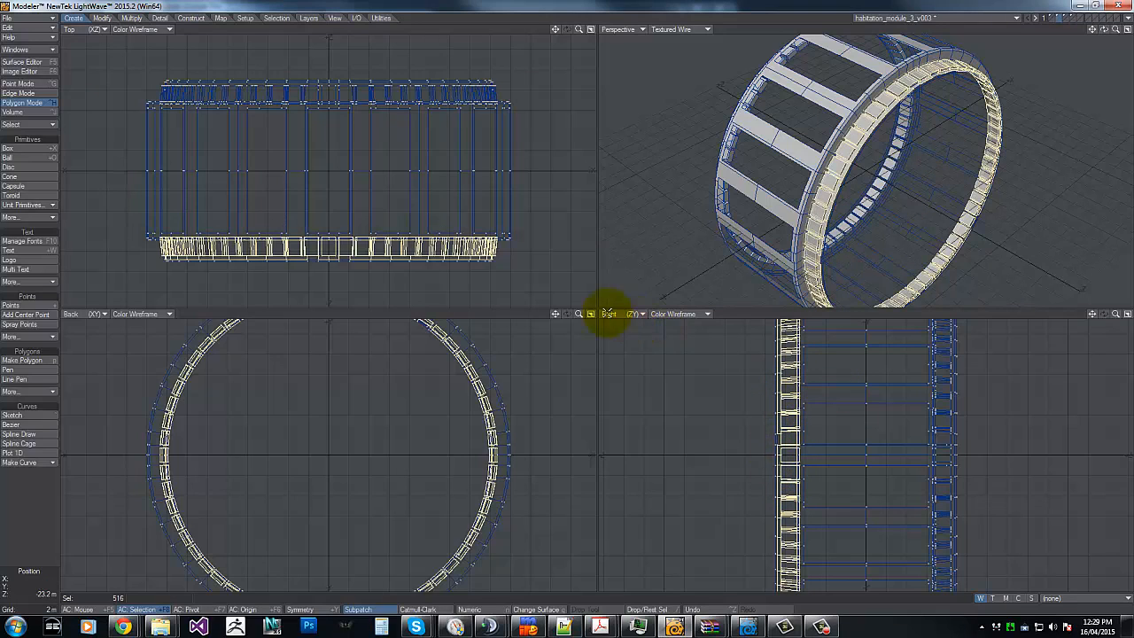
mouse_move(774, 419)
left_mouse_down()
mouse_move(784, 503)
mouse_move(776, 497)
mouse_move(769, 554)
left_mouse_up()
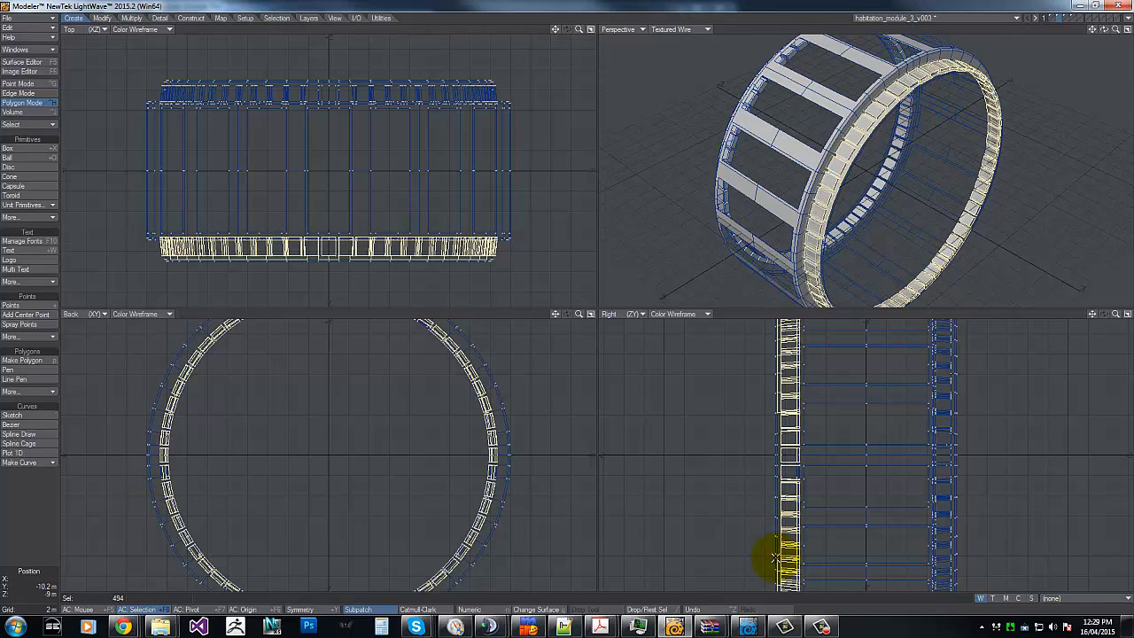
Step: Deselect the remaining unwanted polygons along the outer edge of the selected end rim
key("g")
left_click_drag(864, 450, 868, 514)
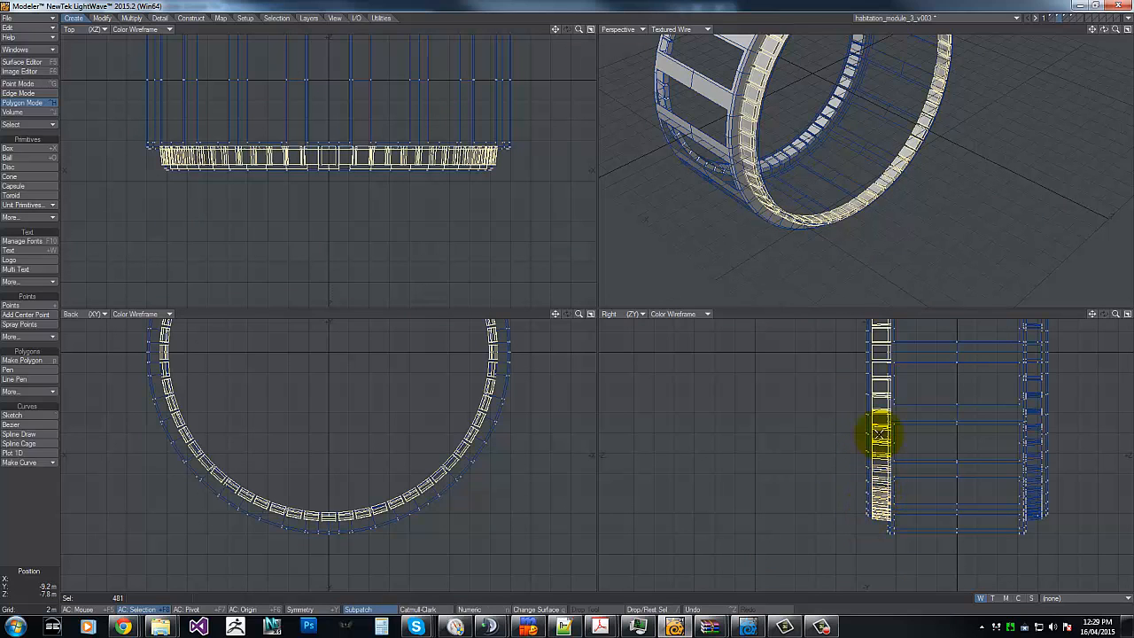
key("g")
key("g")
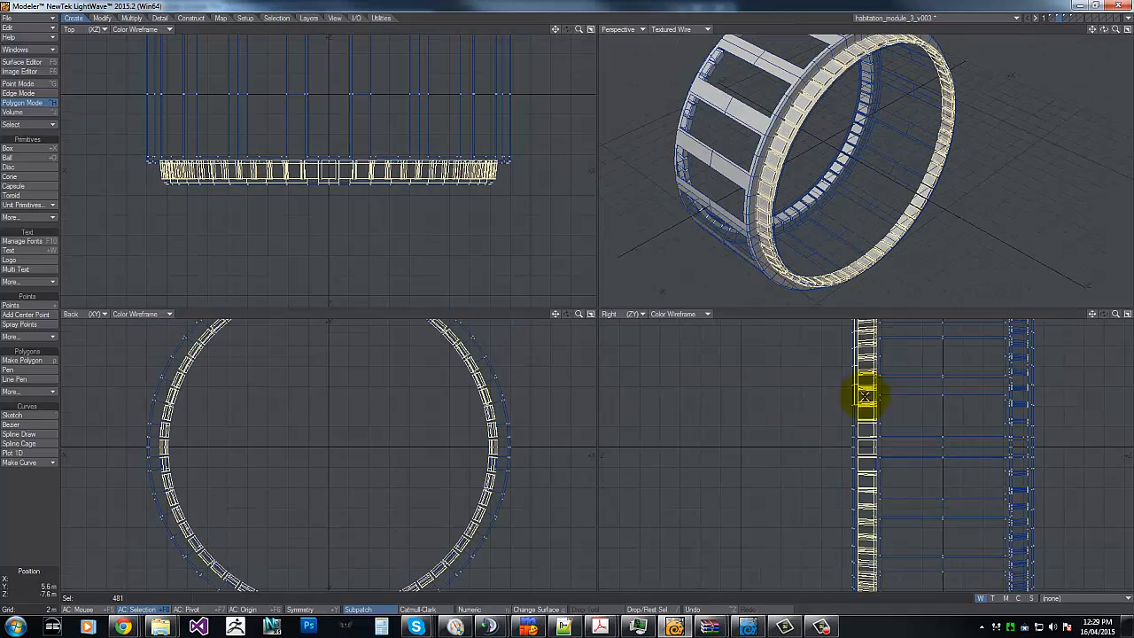
Step: Add the missed block polygons midway up the end rim and drop the extra flange faces picked with them on both sides
left_click(876, 460)
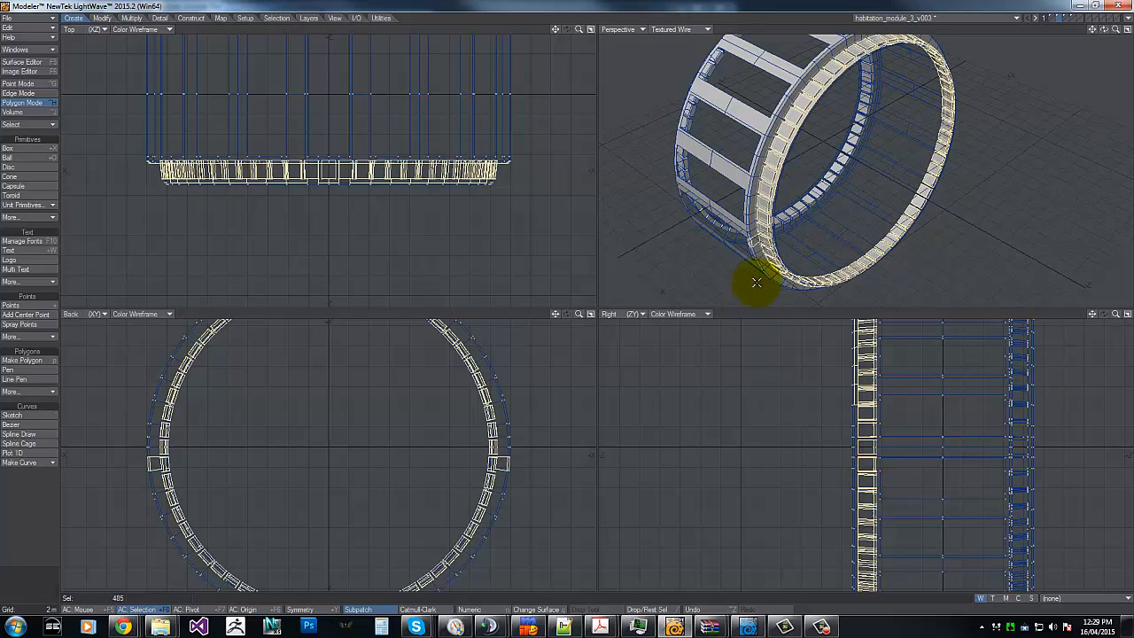
left_click(751, 244)
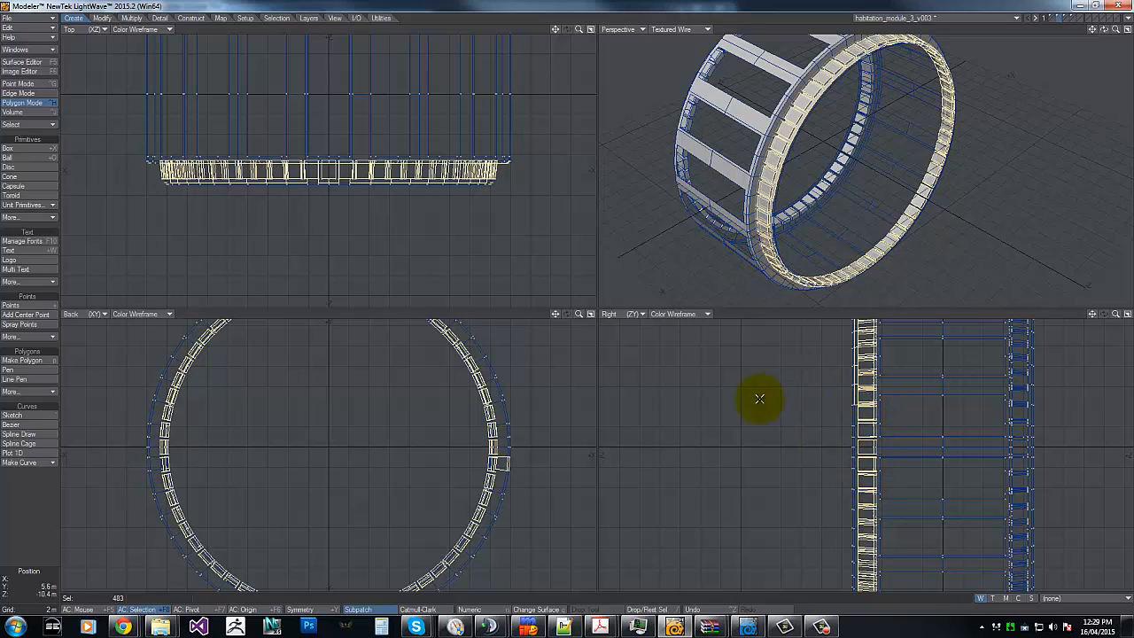
left_click(508, 452)
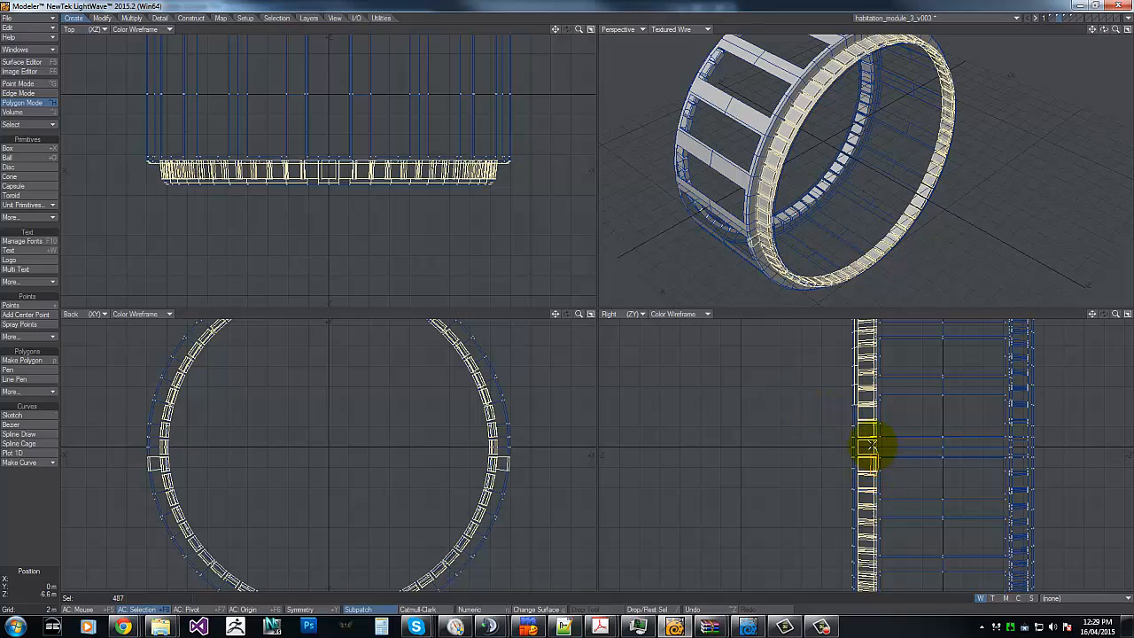
left_click_drag(504, 456, 502, 483)
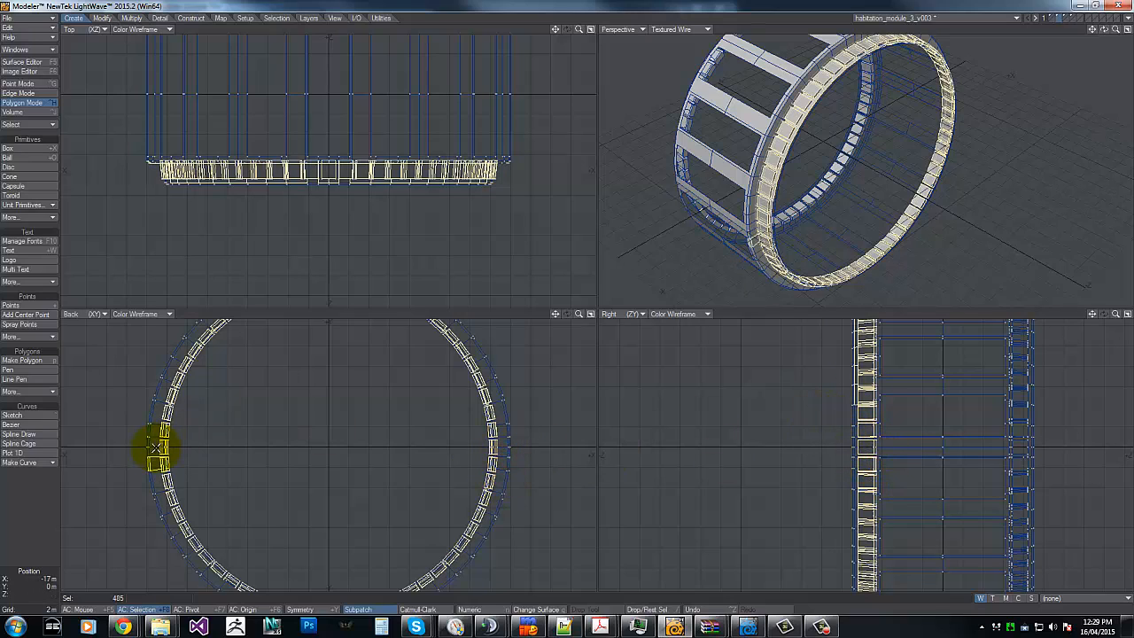
left_click_drag(151, 457, 152, 480)
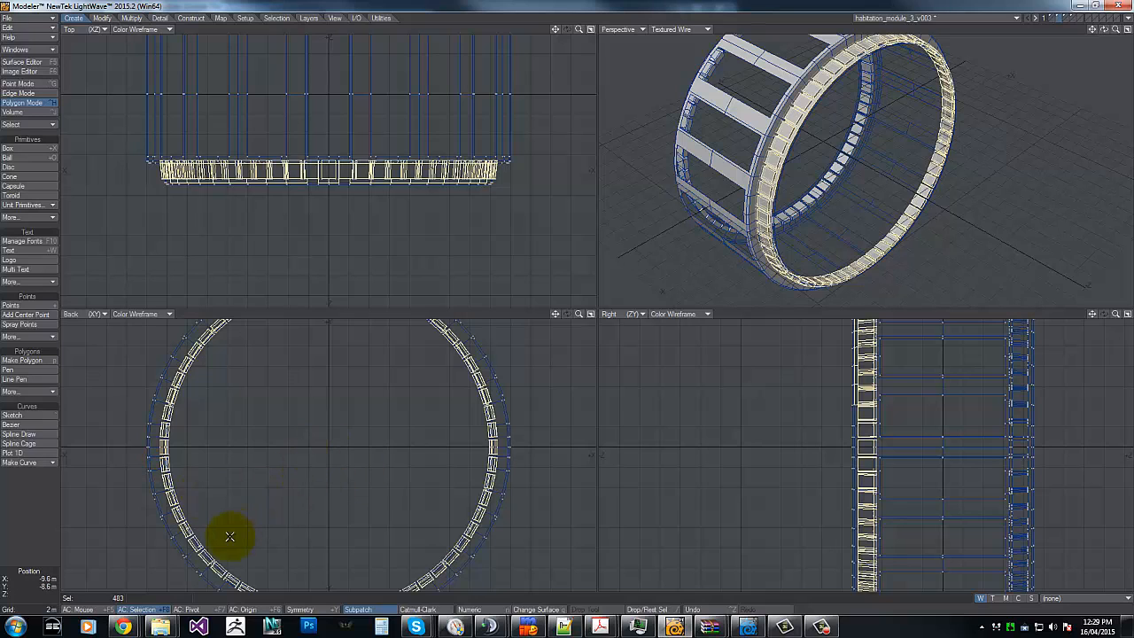
Step: Extend the selection to the small block polygons around the lower half of the opposite end rim
key("g")
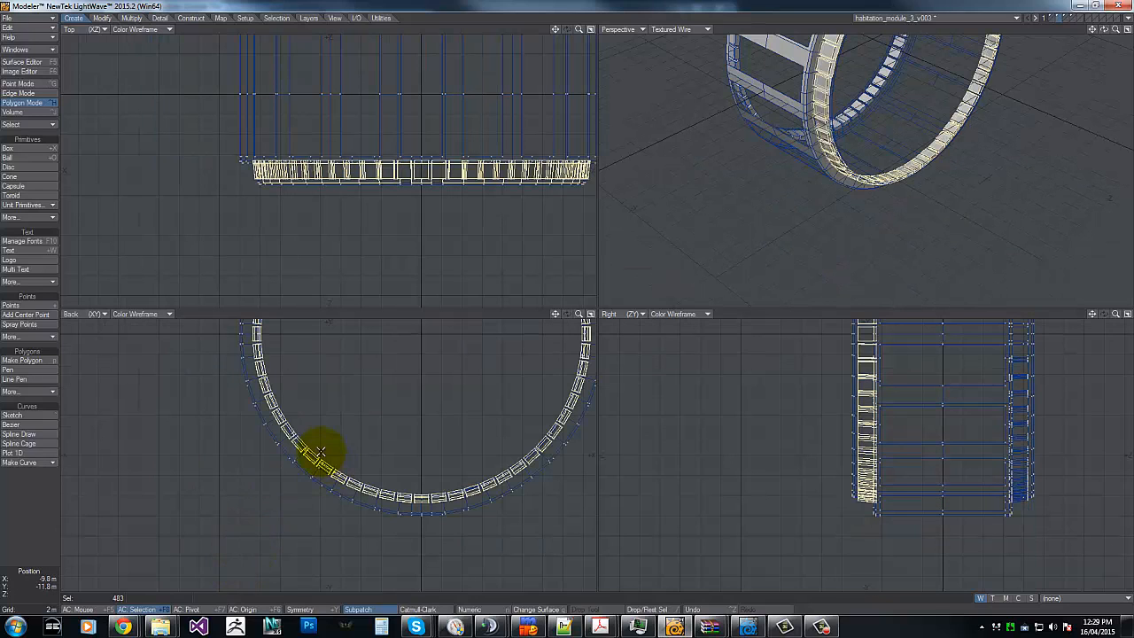
mouse_move(323, 469)
left_mouse_down()
mouse_move(322, 443)
mouse_move(291, 449)
mouse_move(324, 436)
mouse_move(287, 432)
mouse_move(298, 455)
mouse_move(347, 488)
mouse_move(469, 506)
mouse_move(498, 488)
mouse_move(369, 405)
mouse_move(475, 492)
mouse_move(544, 455)
mouse_move(579, 385)
mouse_move(502, 379)
left_mouse_up()
key("g")
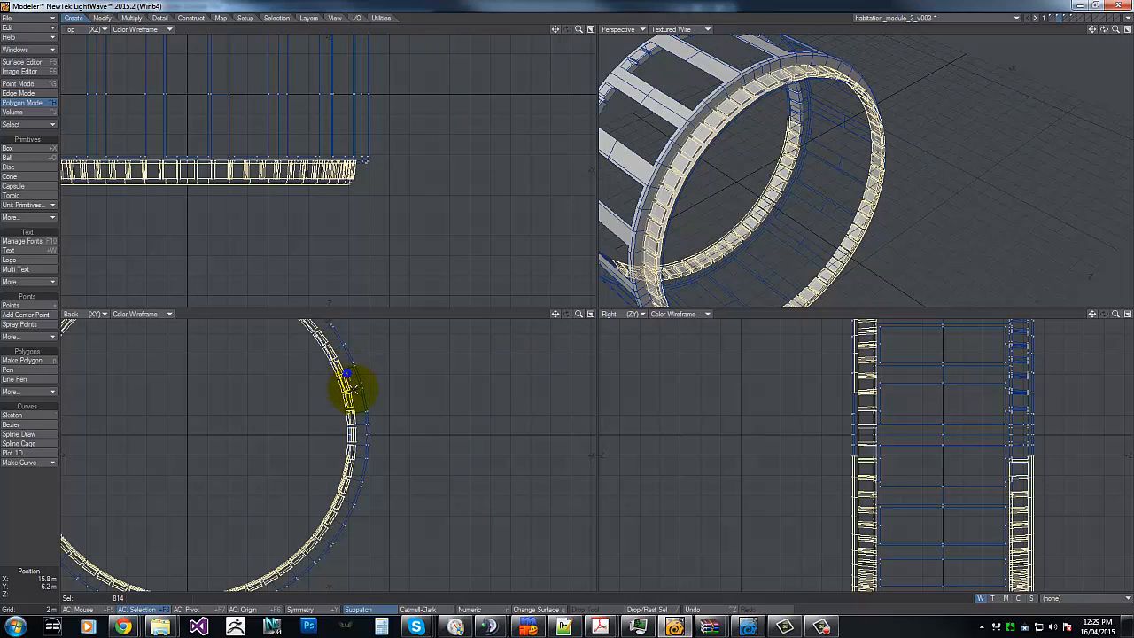
mouse_move(352, 387)
left_mouse_down()
mouse_move(361, 435)
mouse_move(325, 455)
mouse_move(296, 372)
left_mouse_up()
key("g")
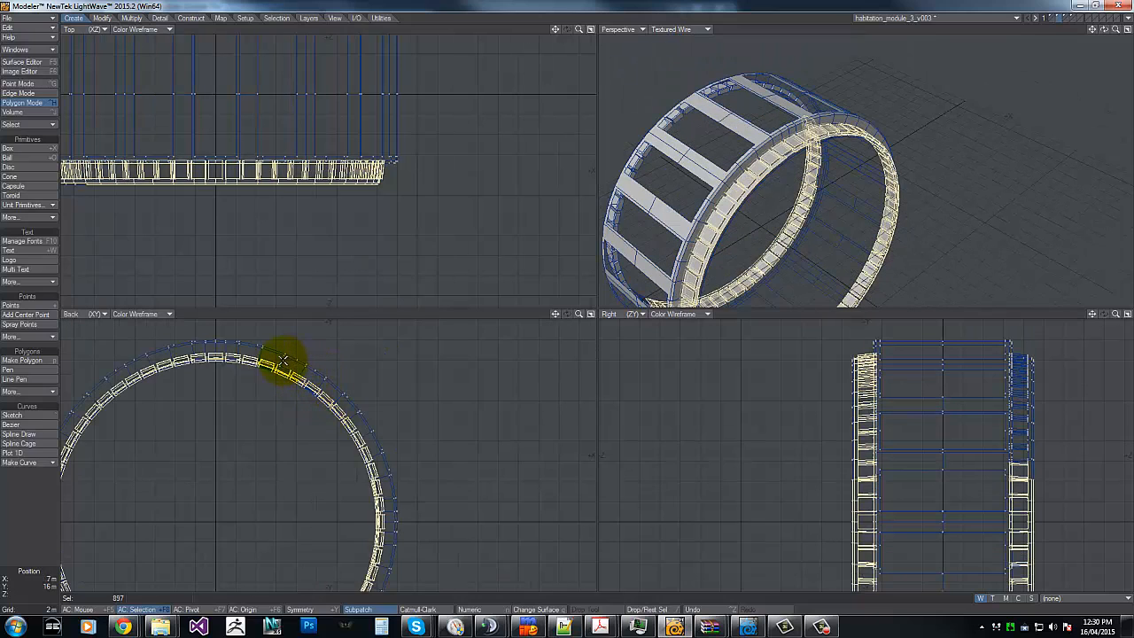
Step: Add the block polygons around the upper arc and remaining side of the opposite end rim to the selection
mouse_move(282, 360)
right_mouse_down()
mouse_move(327, 399)
mouse_move(244, 380)
right_mouse_up()
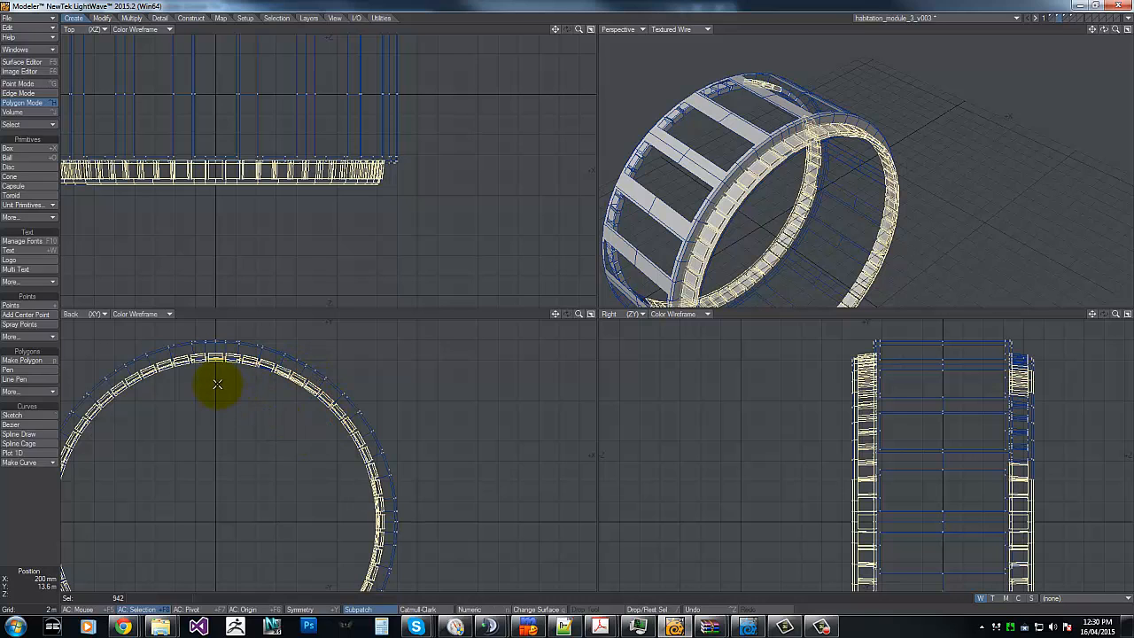
key("g")
mouse_move(372, 423)
right_mouse_down()
mouse_move(400, 434)
mouse_move(324, 436)
mouse_move(314, 453)
mouse_move(267, 444)
mouse_move(307, 437)
mouse_move(253, 467)
mouse_move(231, 459)
right_mouse_up()
key("g")
mouse_move(306, 438)
right_mouse_down()
mouse_move(282, 470)
mouse_move(273, 537)
mouse_move(337, 448)
mouse_move(299, 463)
mouse_move(367, 413)
mouse_move(326, 427)
mouse_move(266, 496)
mouse_move(257, 575)
mouse_move(333, 475)
right_mouse_up()
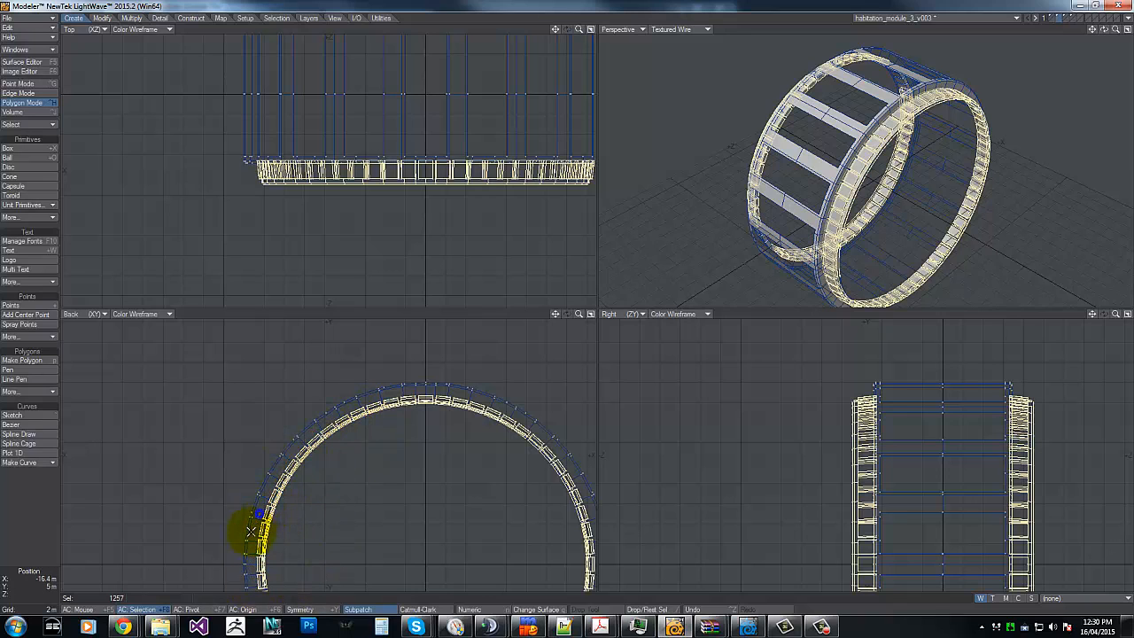
key("g")
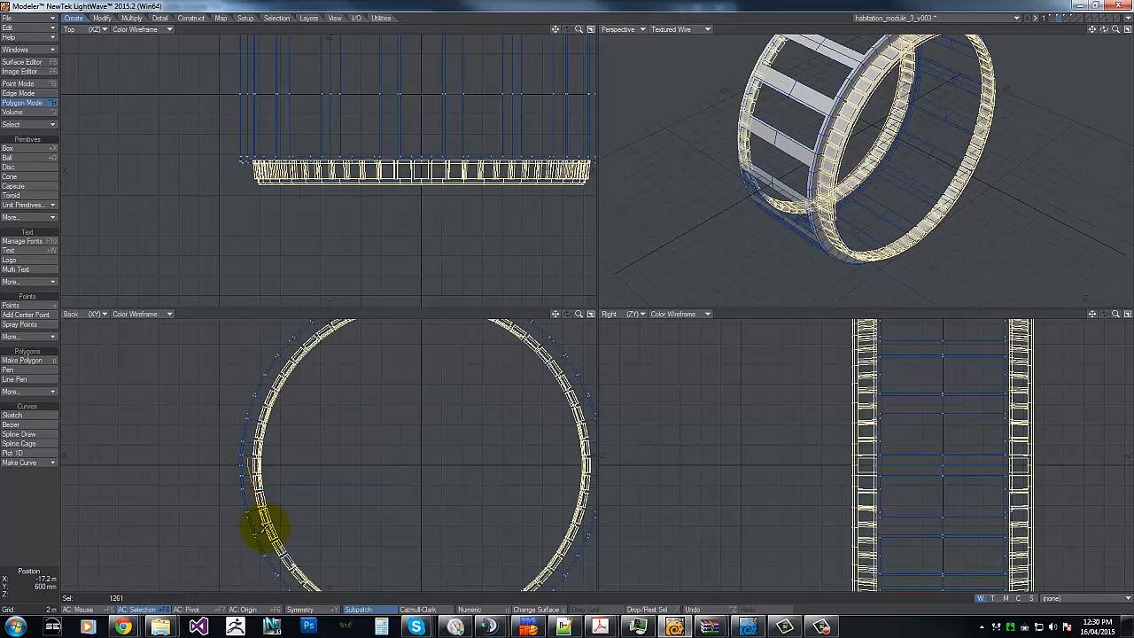
mouse_move(266, 529)
right_mouse_down()
mouse_move(273, 562)
mouse_move(261, 430)
mouse_move(286, 537)
right_mouse_up()
key("g")
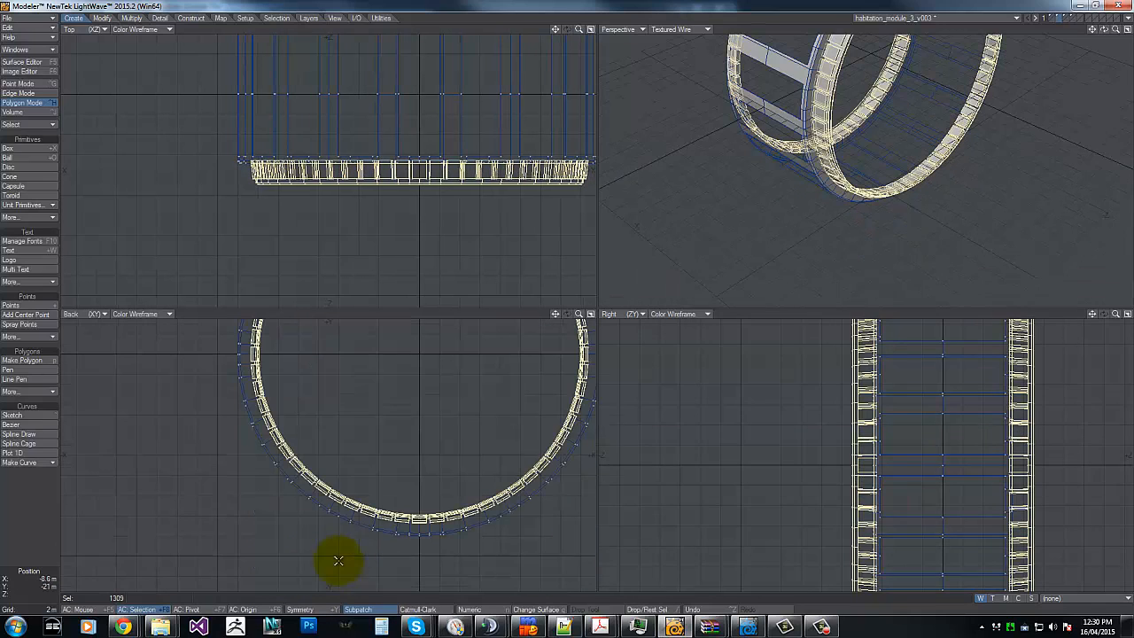
Step: Deselect the outermost edge polygons all around the first end rim, keeping only its block polygons selected
left_click(852, 378)
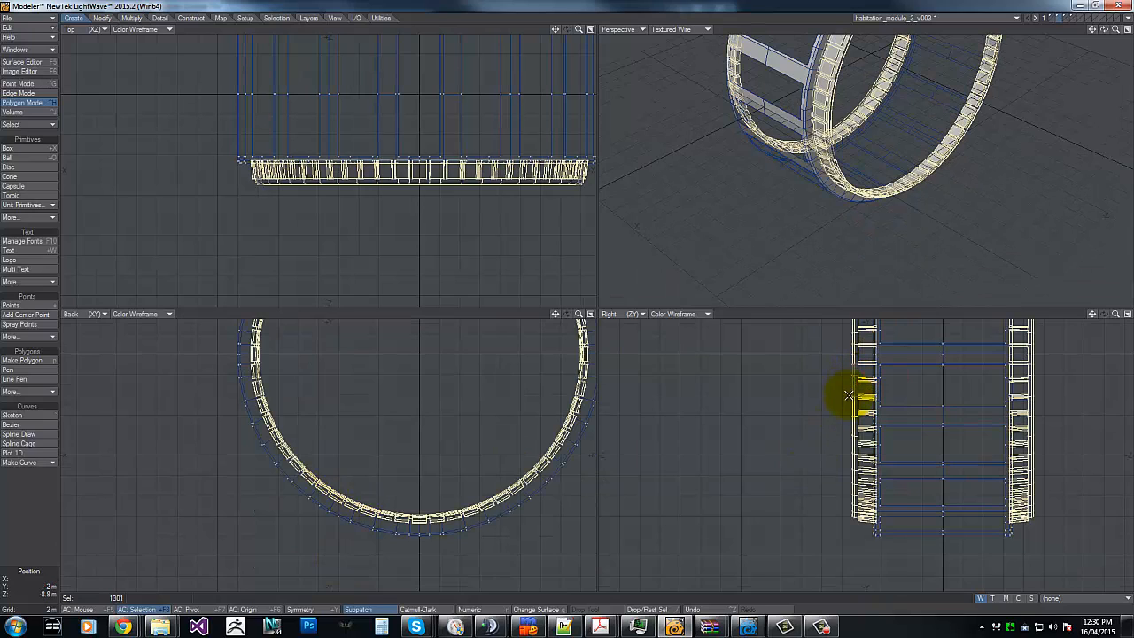
mouse_move(849, 405)
left_mouse_down()
mouse_move(852, 517)
mouse_move(852, 503)
left_mouse_up()
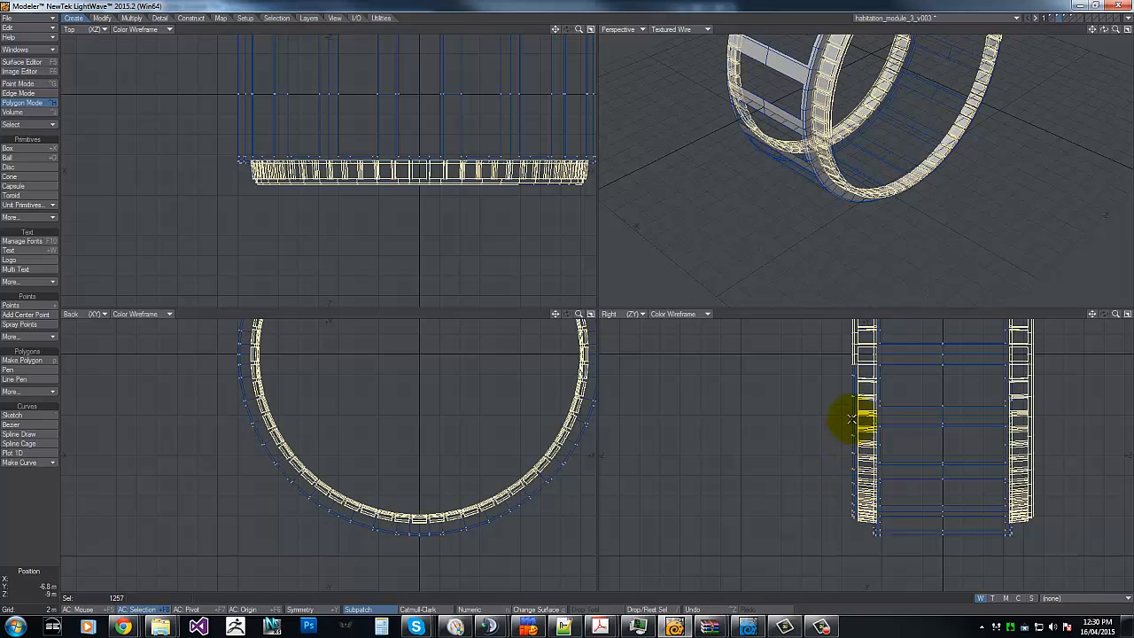
key("g")
key("g")
left_click_drag(878, 453, 873, 346)
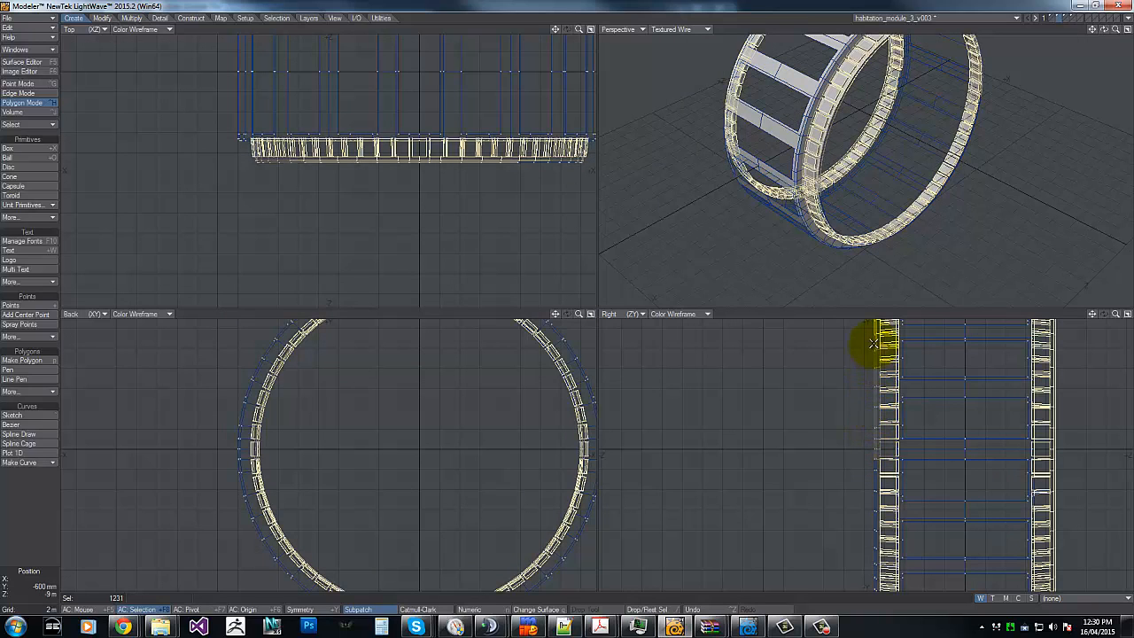
key("g")
key("g")
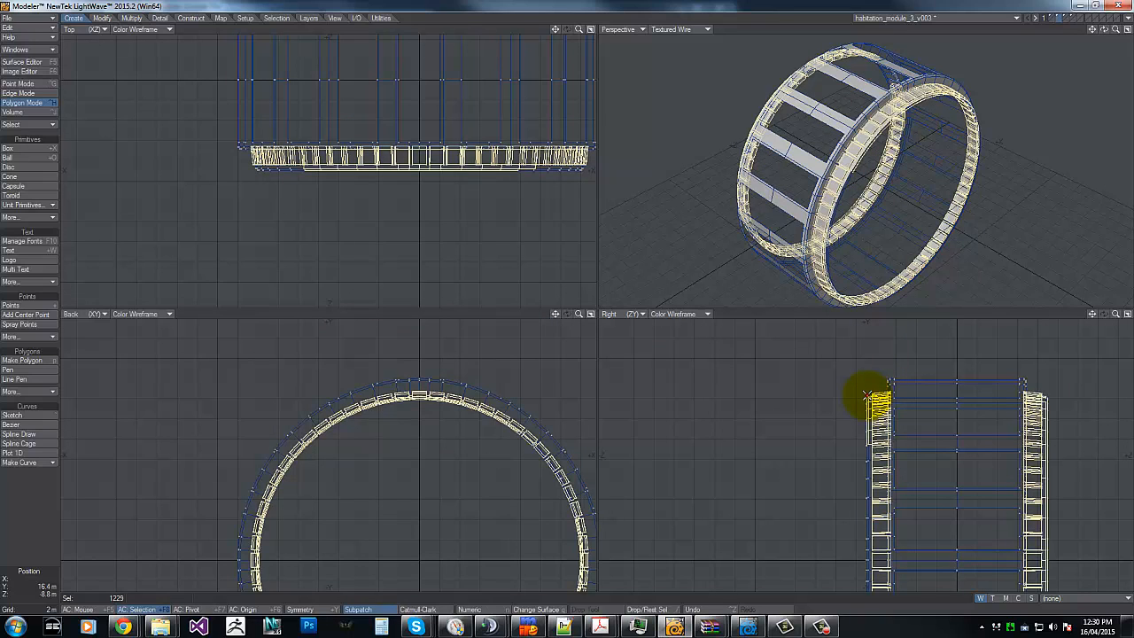
mouse_move(867, 395)
left_mouse_down()
mouse_move(867, 437)
mouse_move(874, 405)
left_mouse_up()
Step: Deselect the outermost edge polygons along the upper and middle parts of the opposite end rim
key("g")
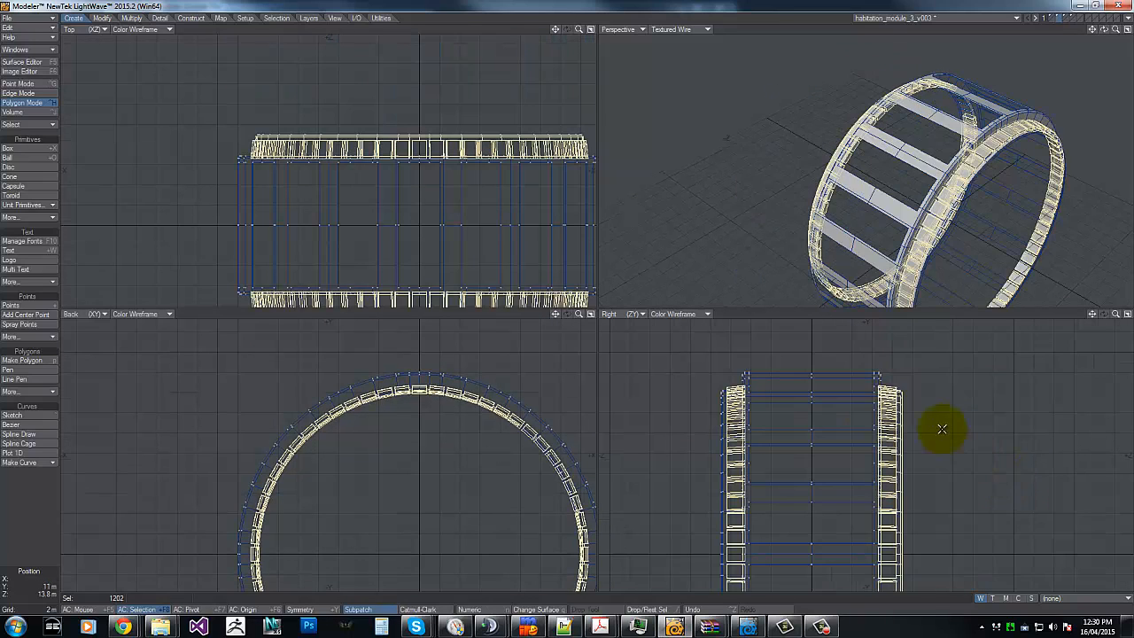
left_click_drag(899, 387, 901, 581)
key("g")
key("g")
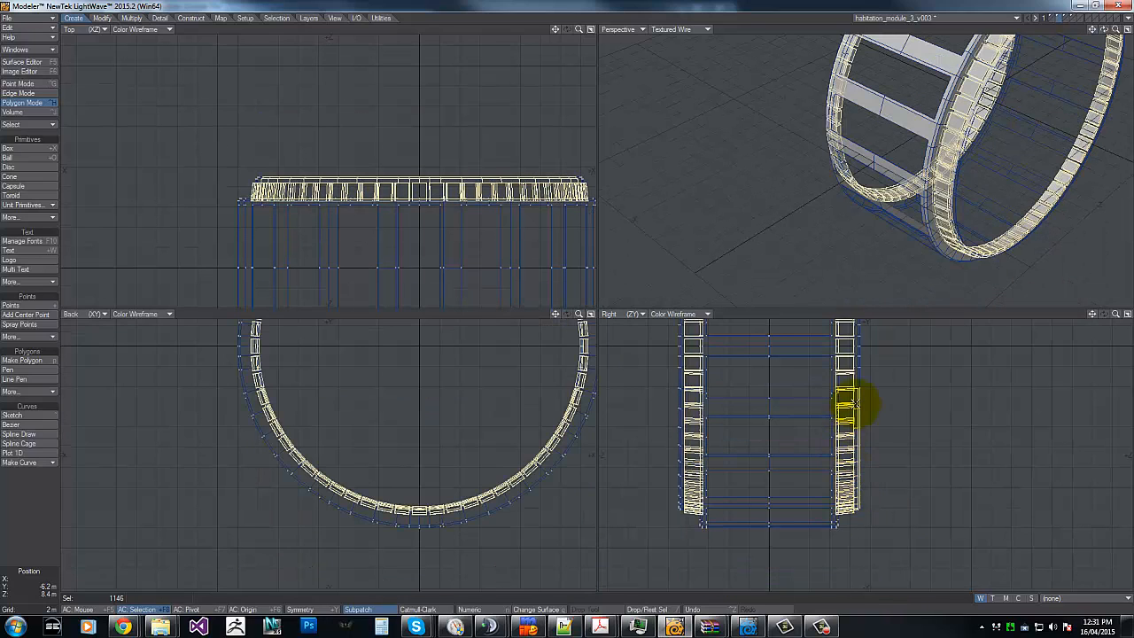
mouse_move(858, 391)
left_mouse_down()
mouse_move(861, 418)
mouse_move(853, 390)
left_mouse_up()
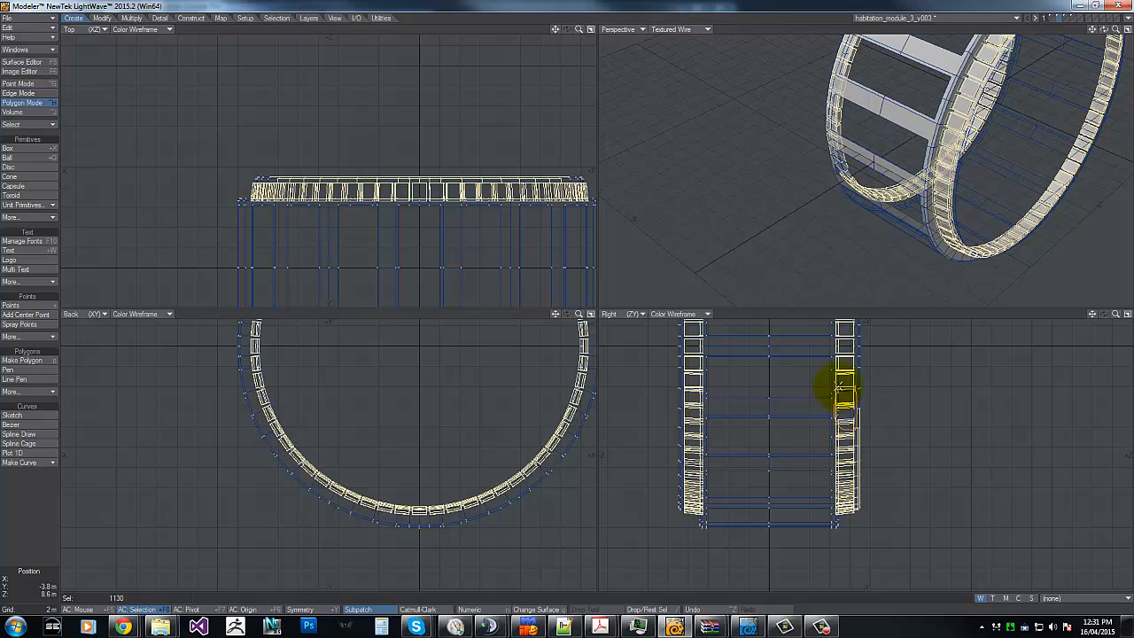
Step: Reselect the missed blocks on the opposite rim and deselect its stray flange faces and remaining outer-edge polygons
left_click(842, 384, "shift")
mouse_move(595, 390)
left_mouse_down()
mouse_move(590, 410)
mouse_move(585, 400)
left_mouse_up()
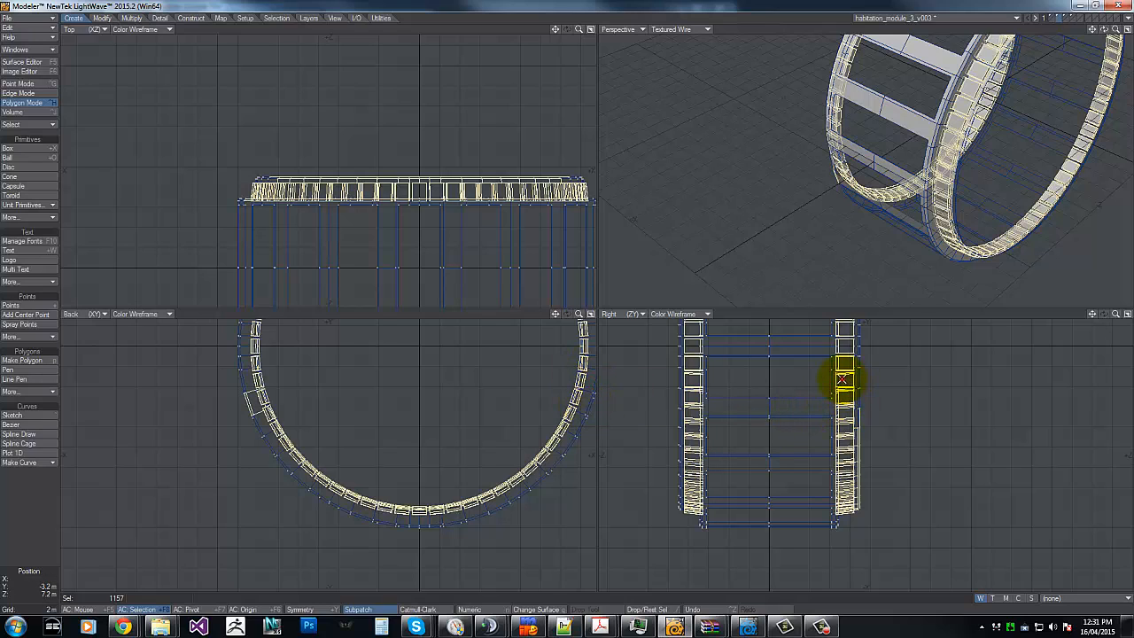
left_click(842, 379, "shift")
left_click_drag(592, 368, 595, 384)
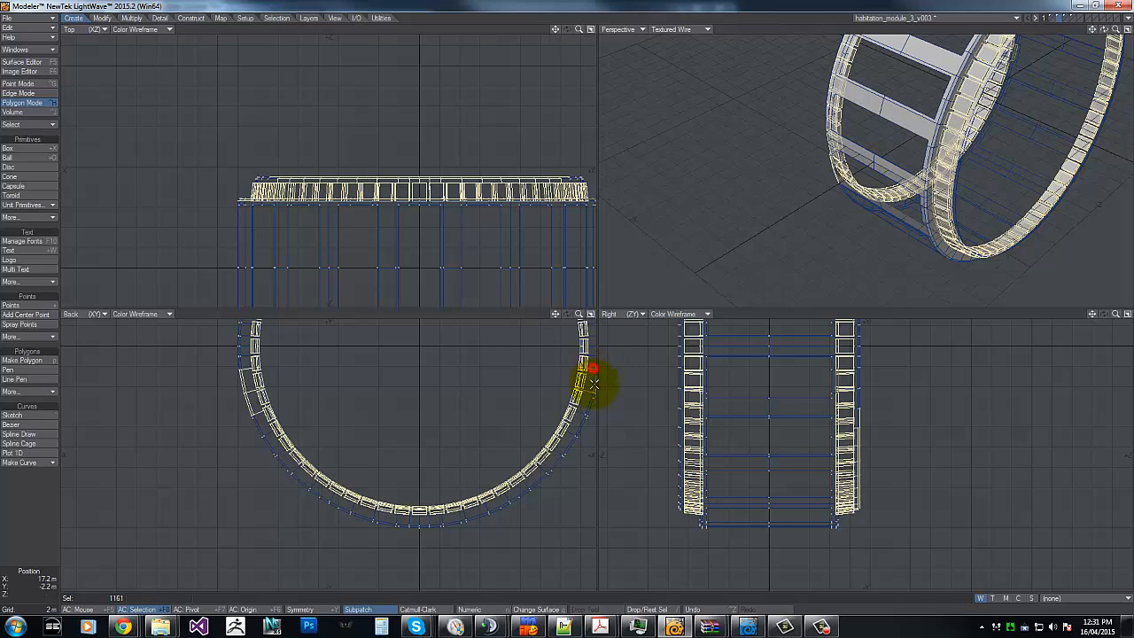
left_click_drag(244, 372, 248, 415)
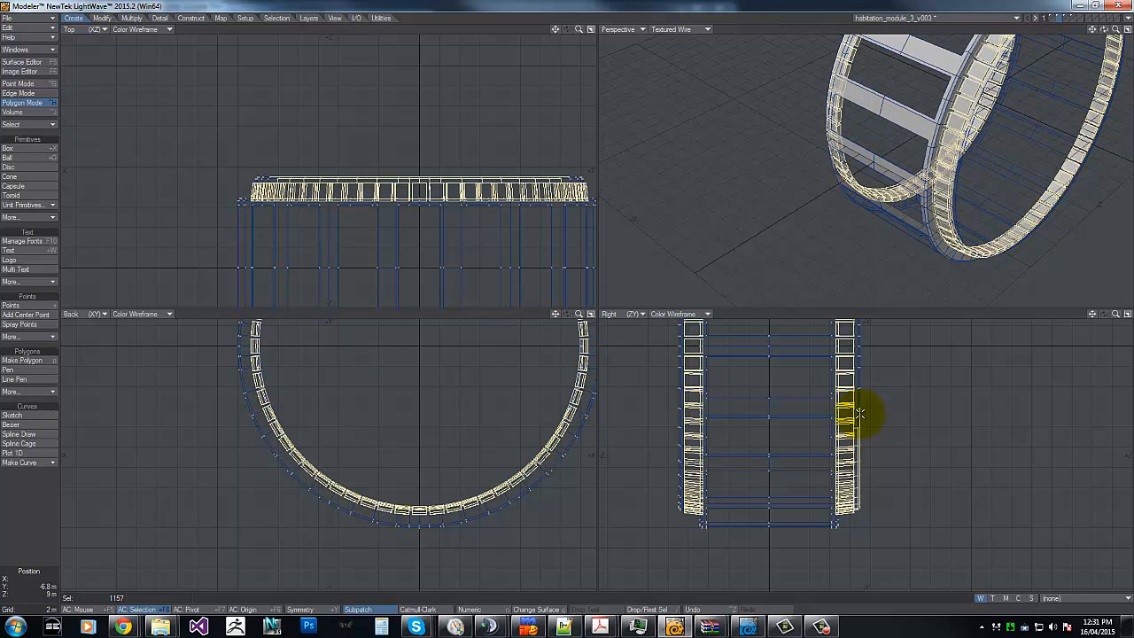
left_click_drag(857, 425, 858, 508)
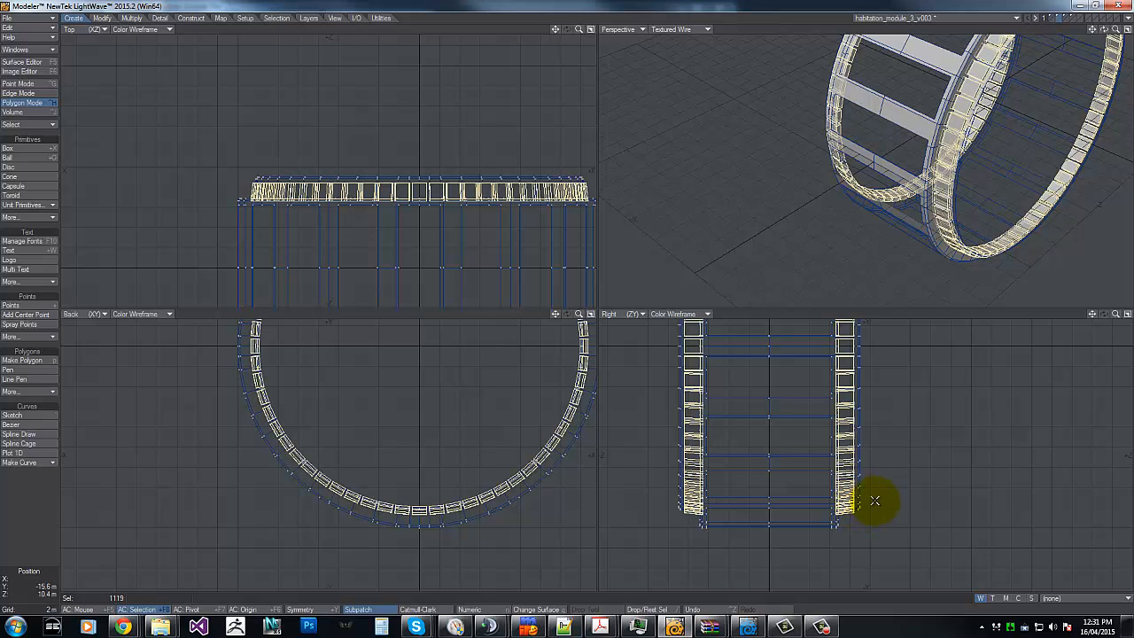
Step: Assign both rims' selected block polygons to a new surface darker-steel with colour 121, 121, 121, and clear them from view
key("g")
key("g")
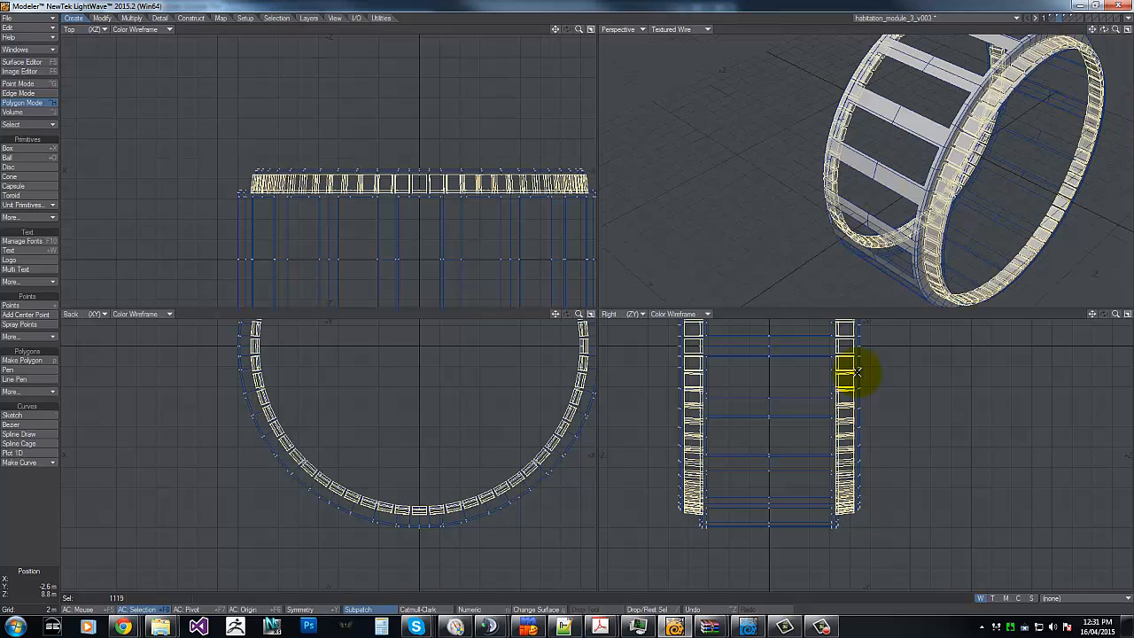
key("g")
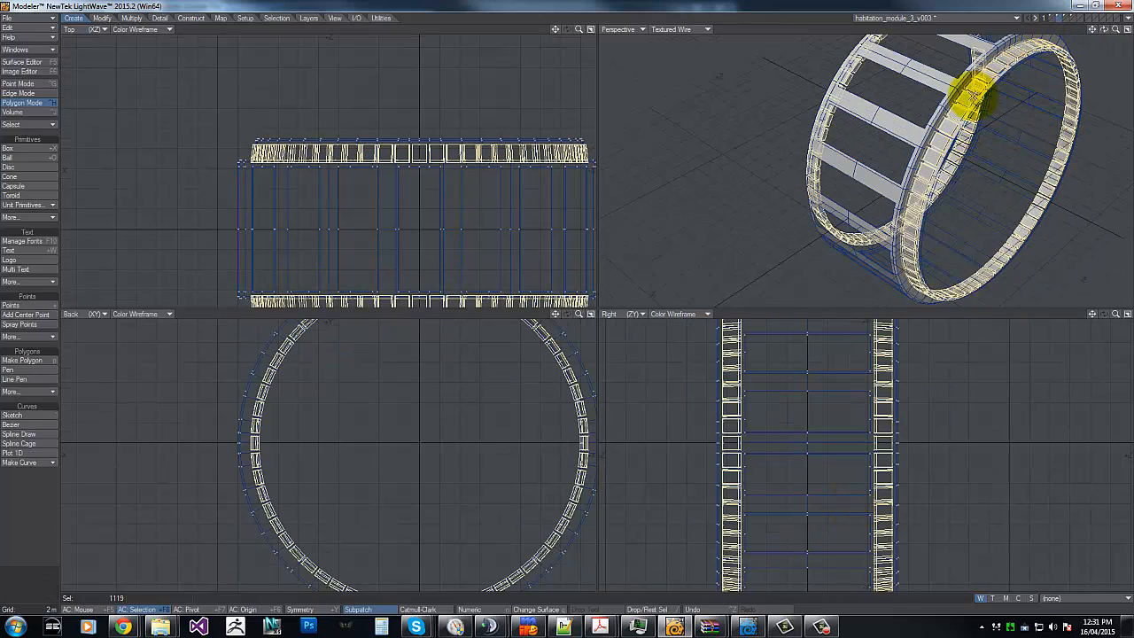
type("q")
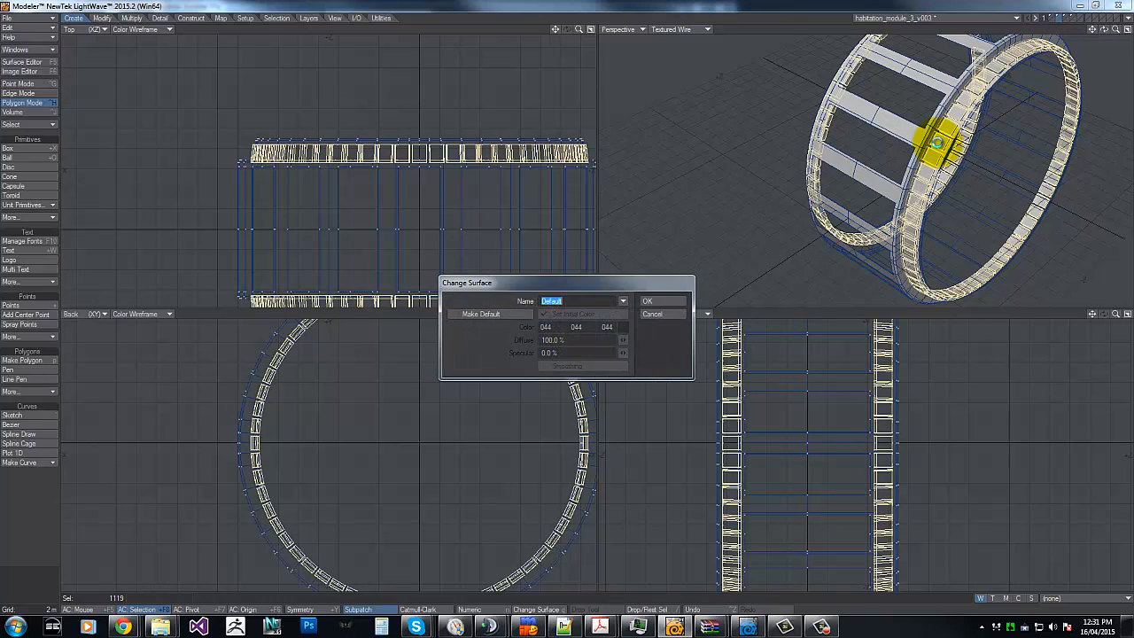
type("darker-steel")
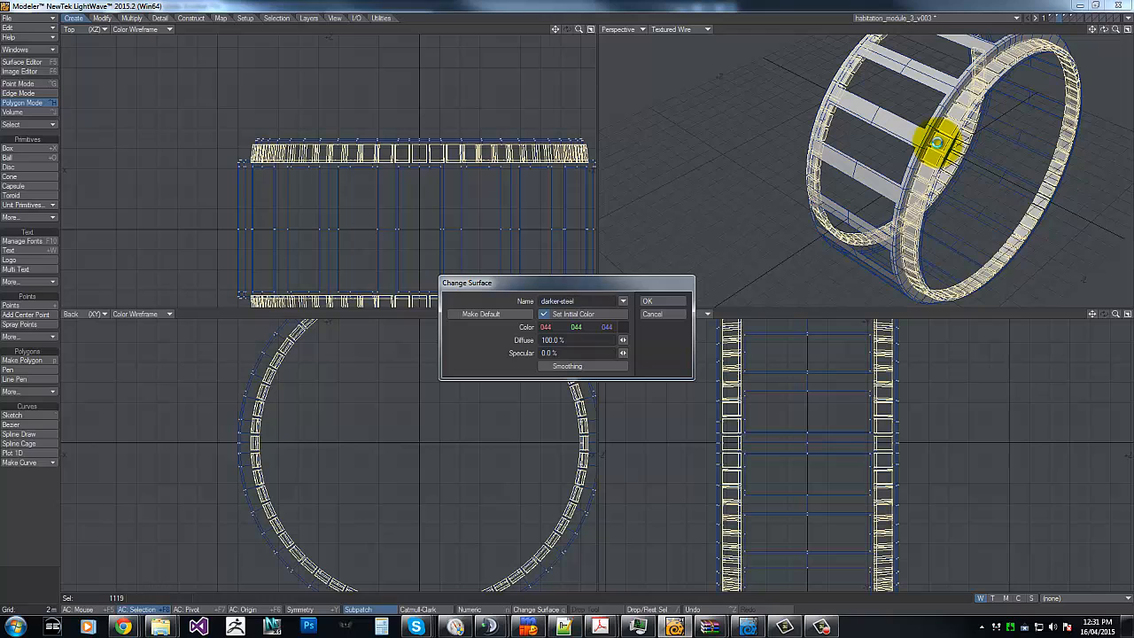
left_click(624, 328)
left_click_drag(701, 386, 701, 369)
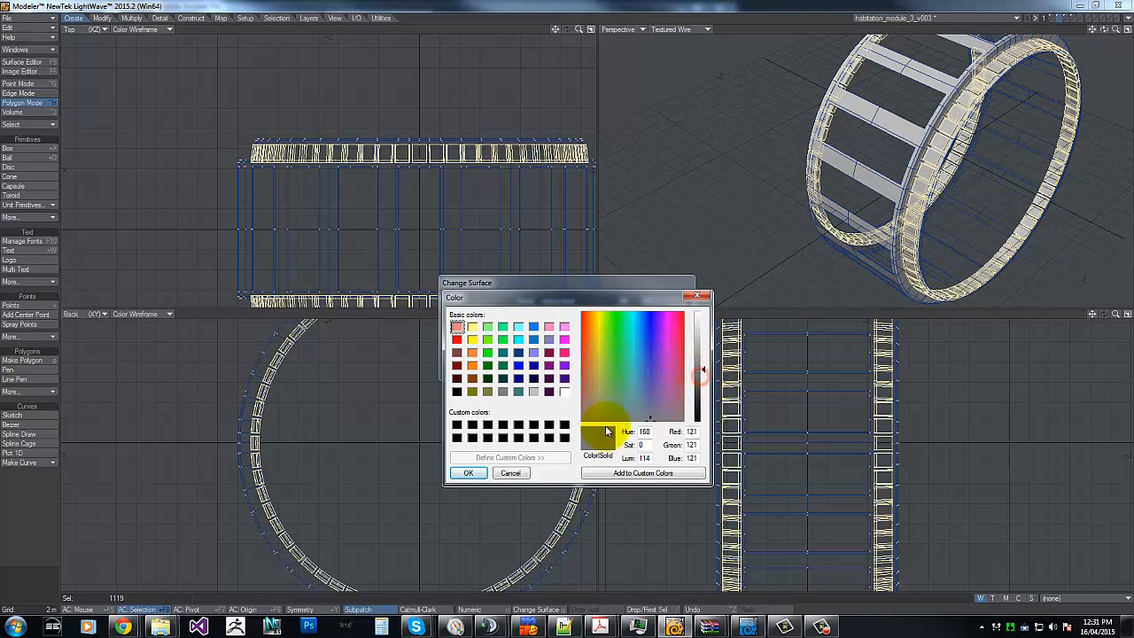
left_click(478, 474)
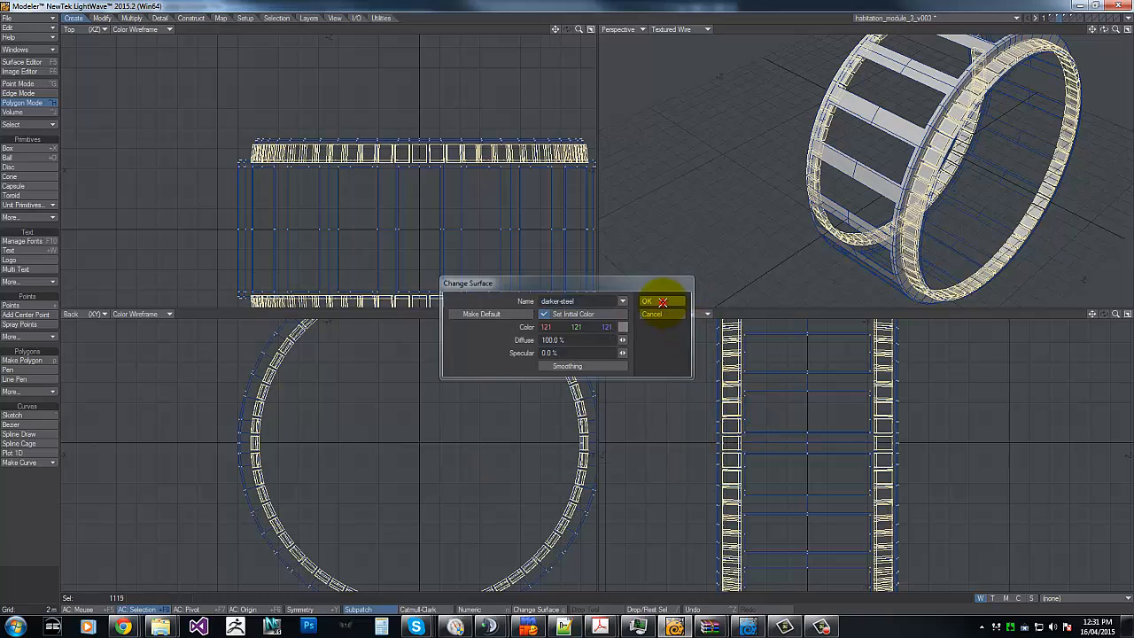
left_click(666, 304)
left_click(720, 370)
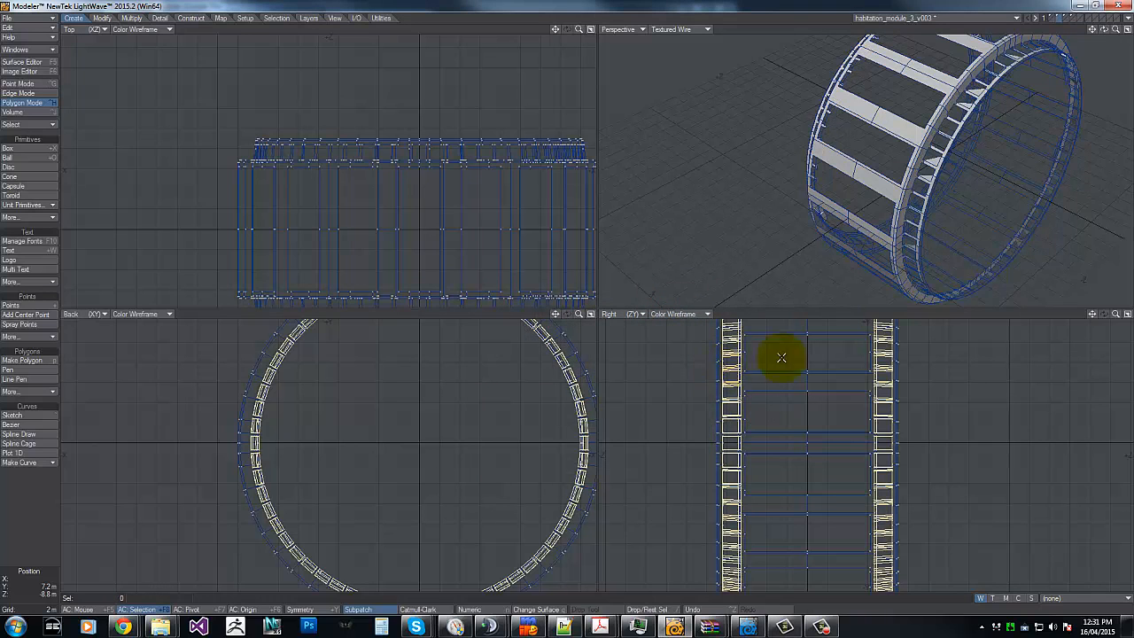
Step: Select the remaining inner block polygons along the side and upper part of one end rim
left_click_drag(1109, 35, 567, 298)
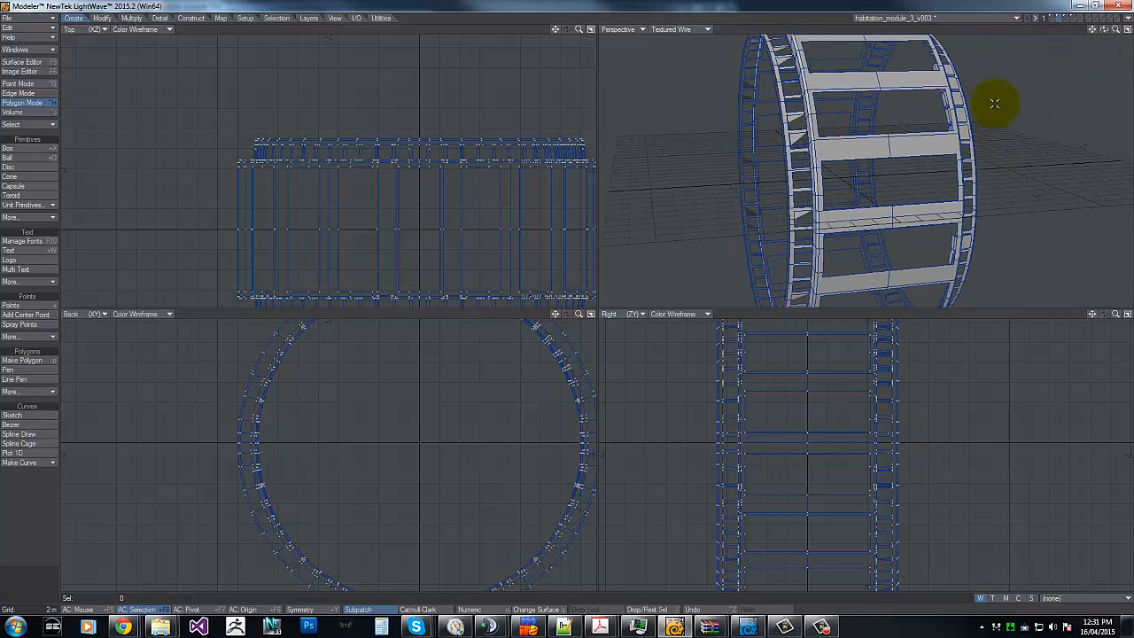
left_click_drag(570, 299, 562, 299)
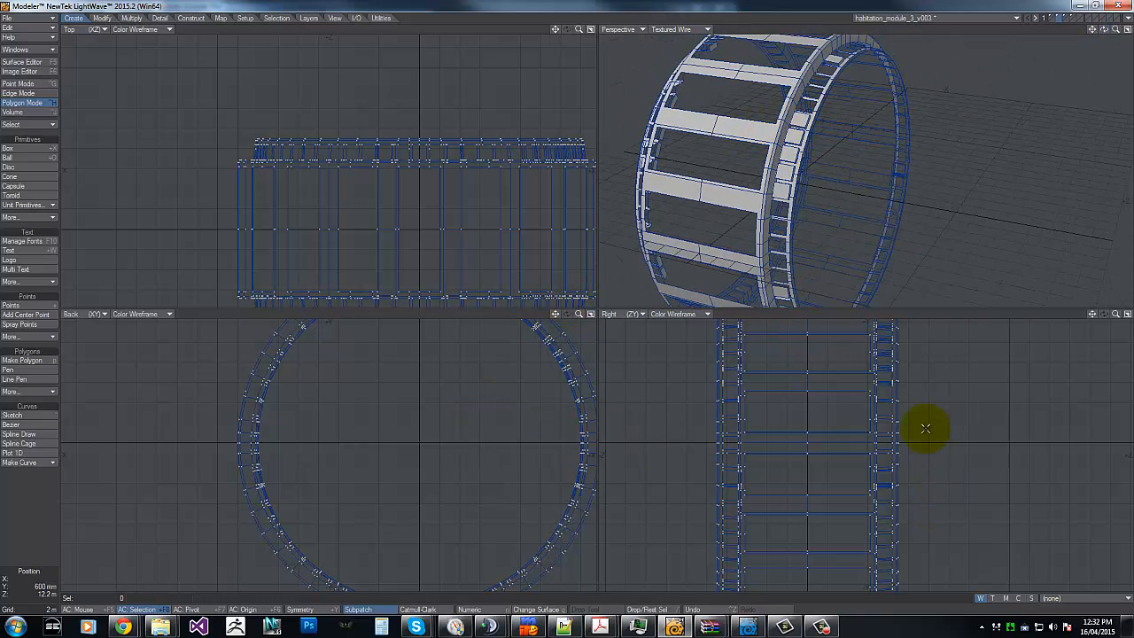
left_click_drag(884, 352, 884, 492)
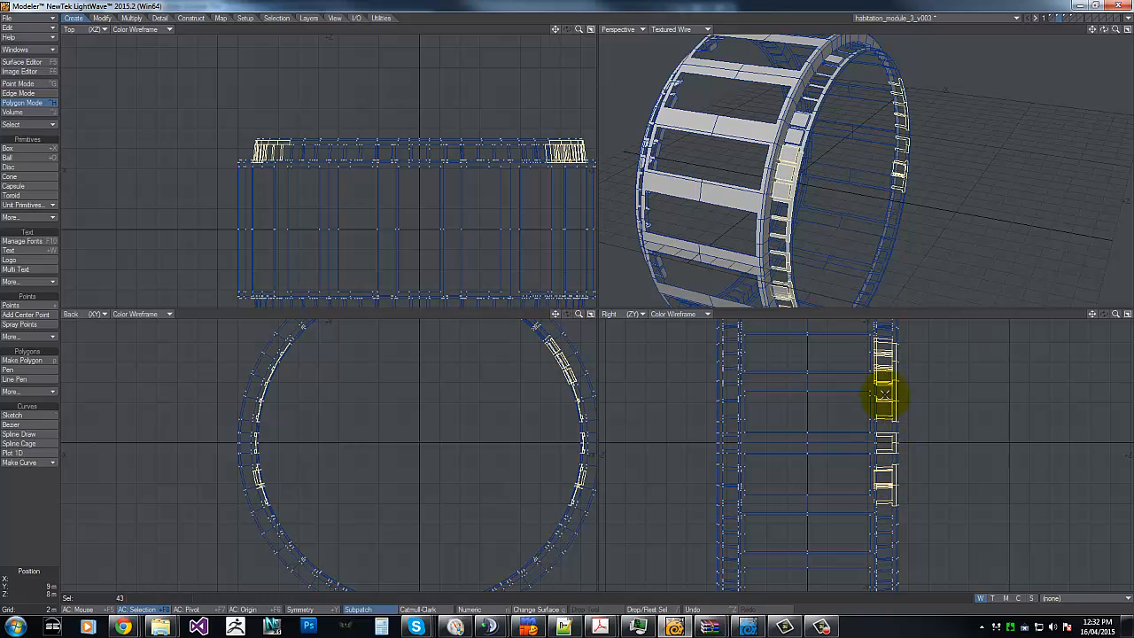
left_click_drag(884, 395, 880, 320)
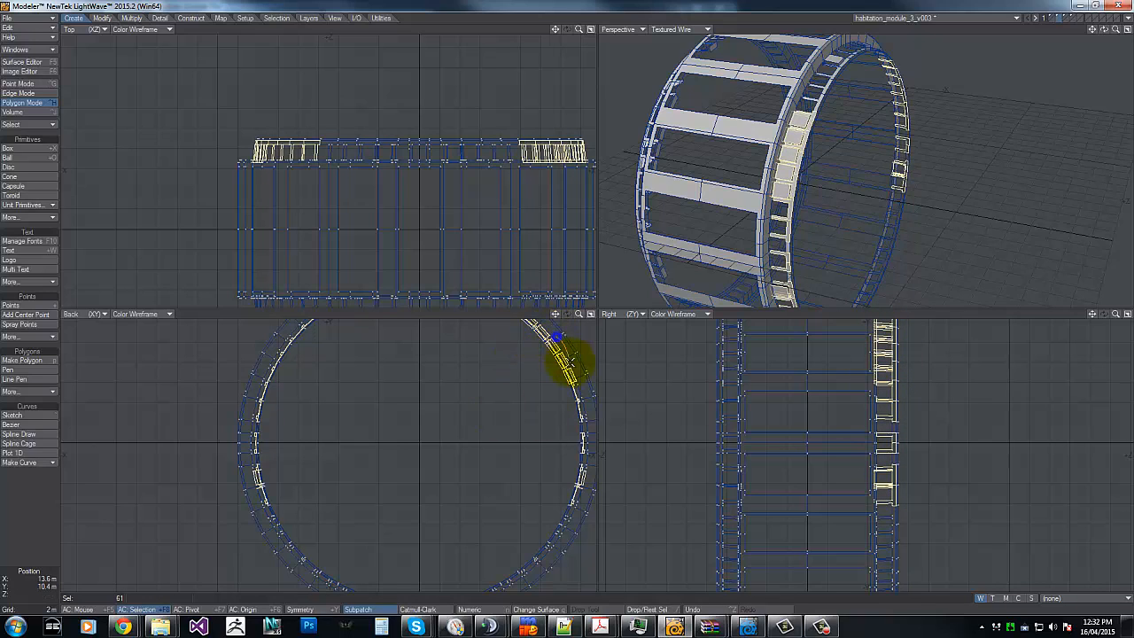
Step: Add the inner rim polygons across the upper arc of the ring to the selection
right_click_drag(526, 352, 524, 351, "shift")
key("g")
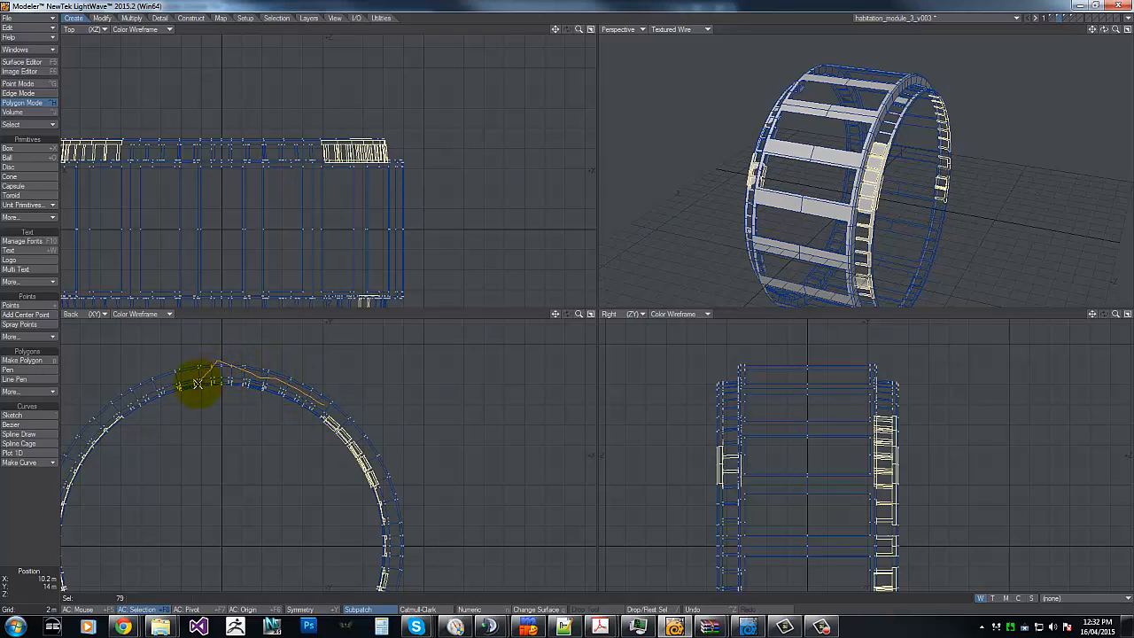
right_click_drag(197, 383, 346, 471, "shift")
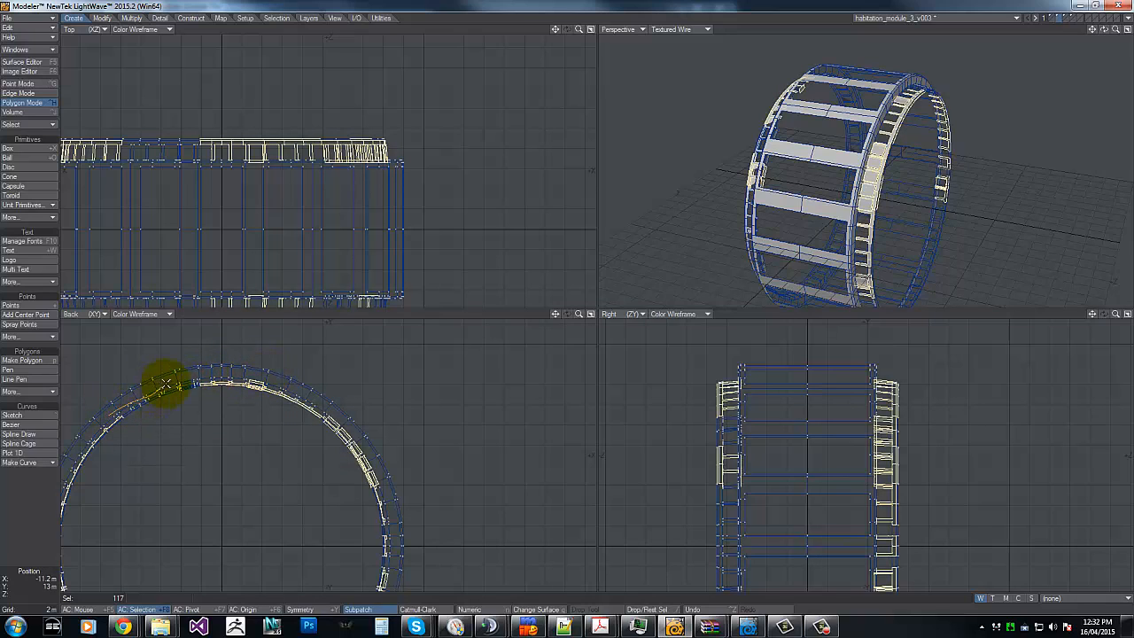
right_click_drag(212, 380, 143, 435, "shift")
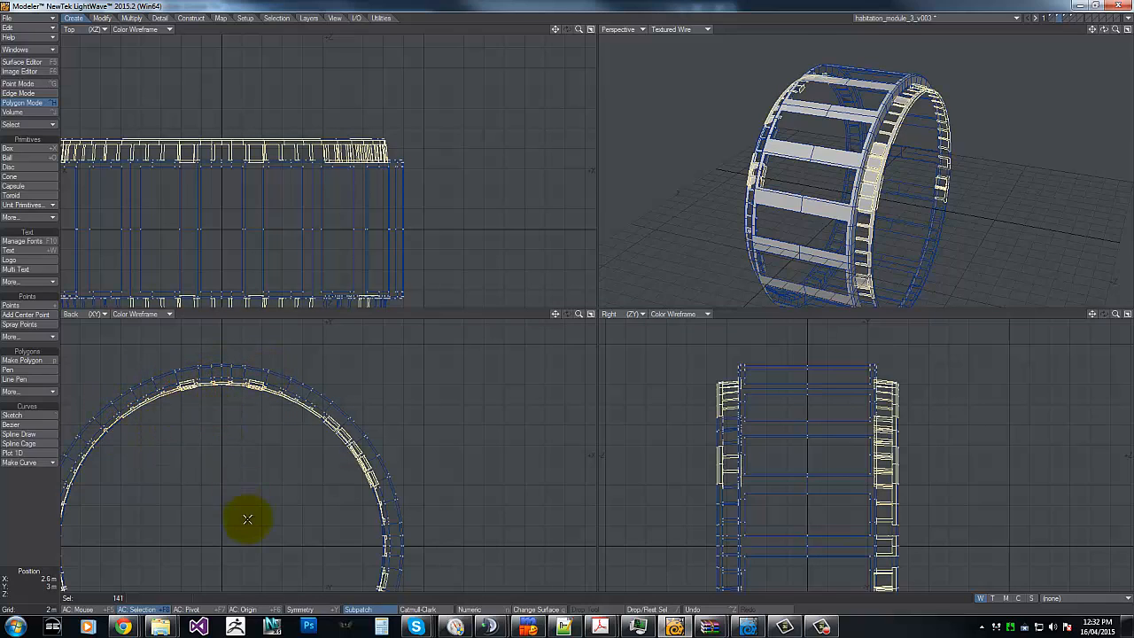
Step: Extend the inner rim selection around the ring's remaining side and lower arc until the circle is complete
key("a")
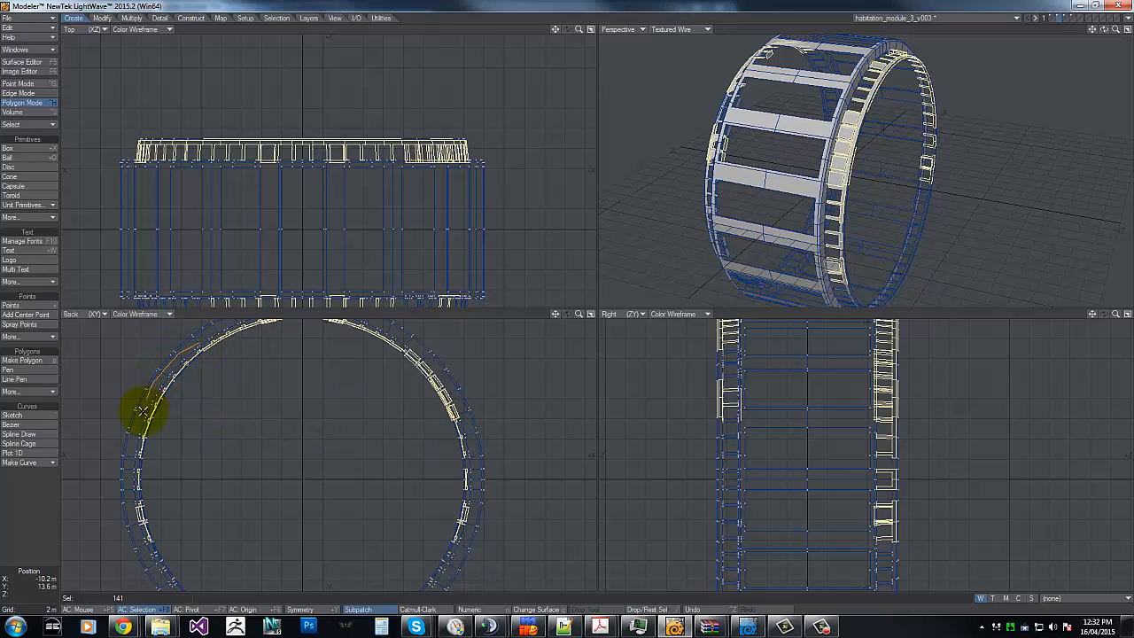
right_click_drag(137, 529, 201, 353, "shift")
key("g")
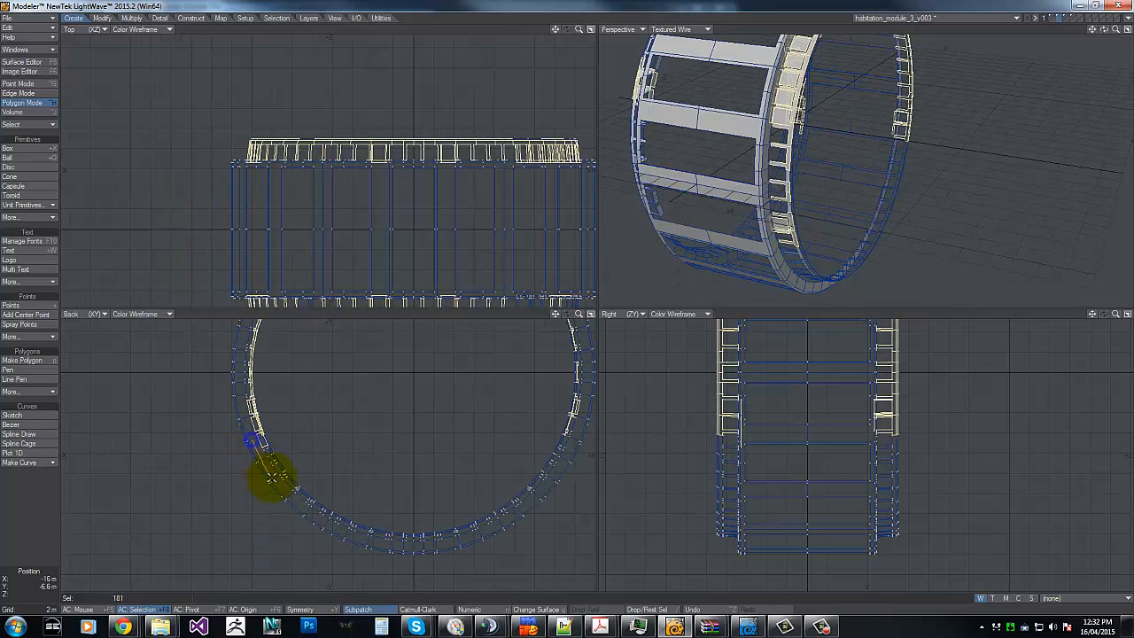
mouse_move(445, 550)
right_mouse_down("shift")
mouse_move(341, 387)
mouse_move(355, 396)
right_mouse_up("shift")
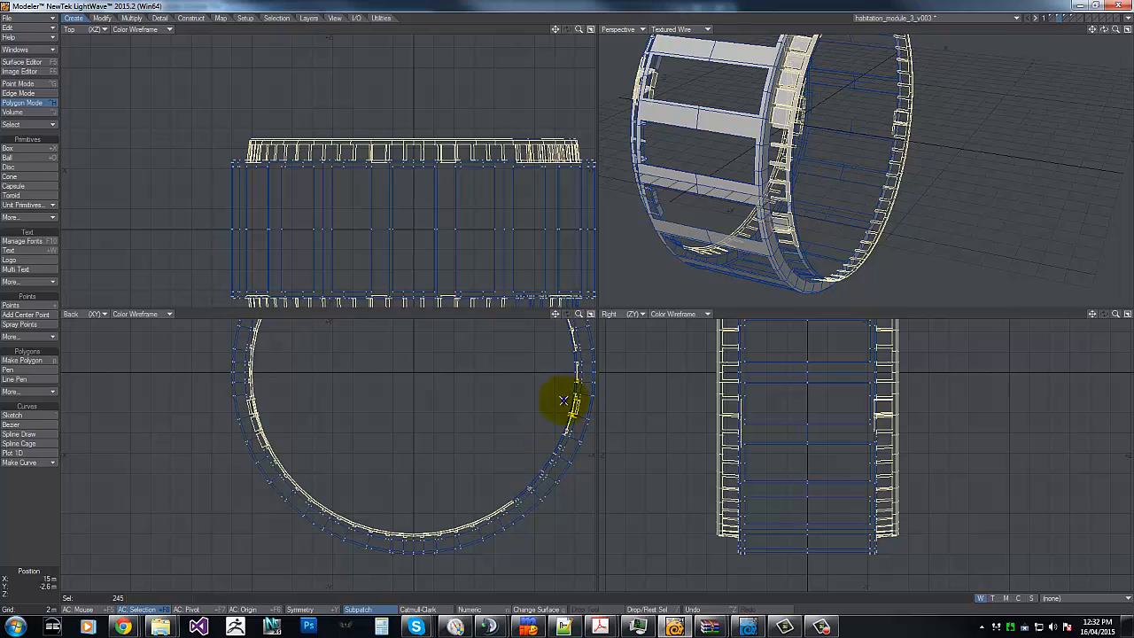
right_click_drag(564, 400, 512, 503, "shift")
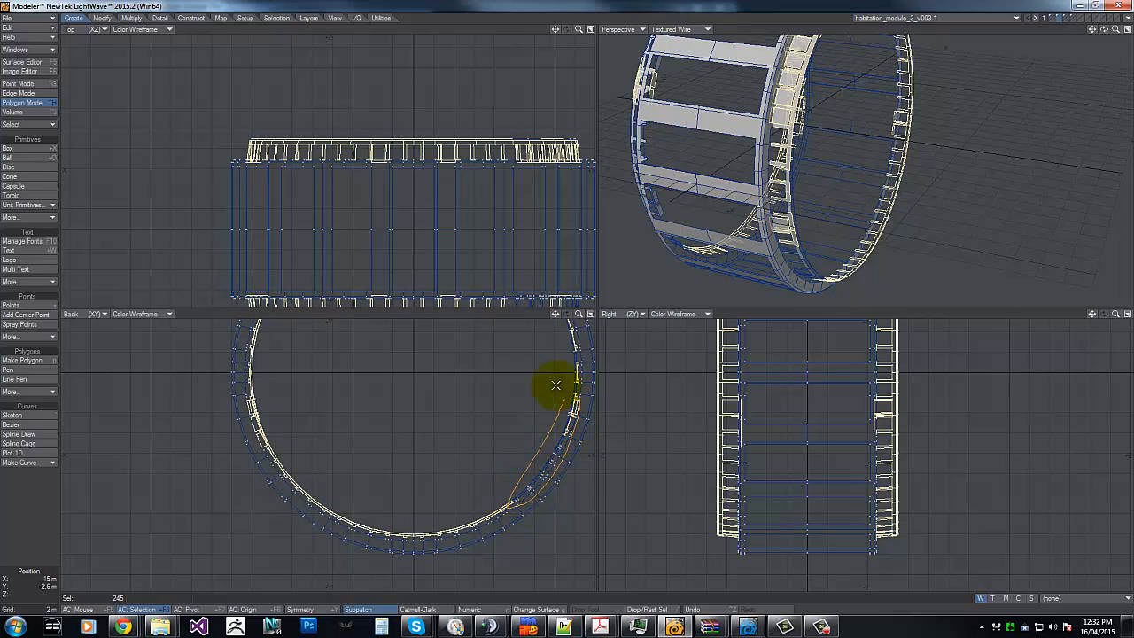
right_click_drag(555, 384, 572, 378, "shift")
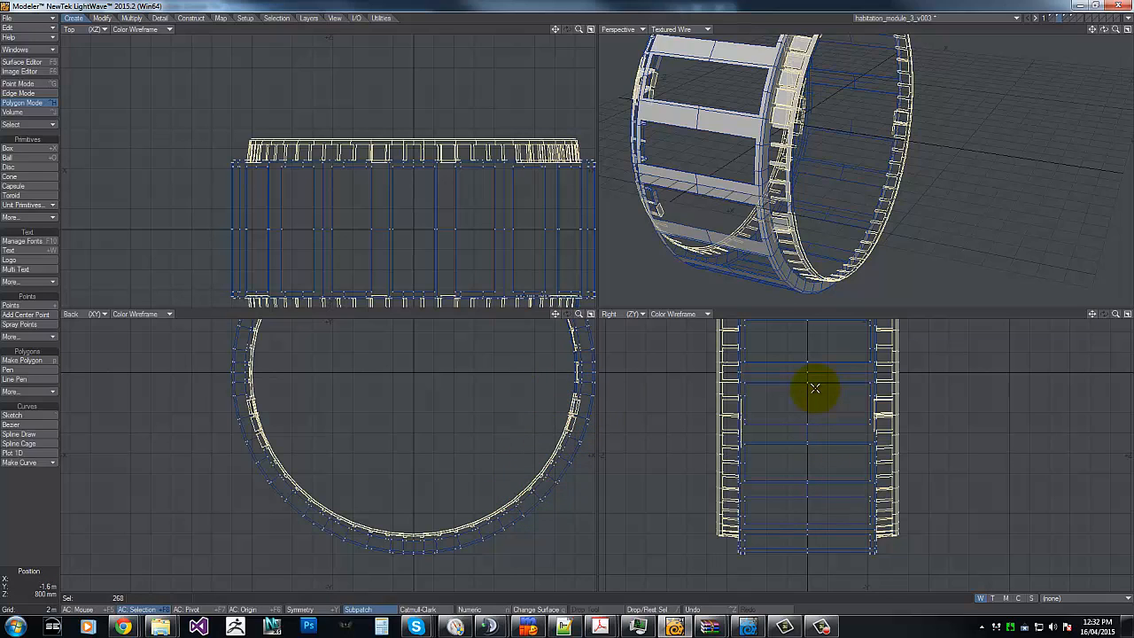
Step: Deselect the polygons on the opposite end rim, keeping only one rim's inner polygons selected
key("g")
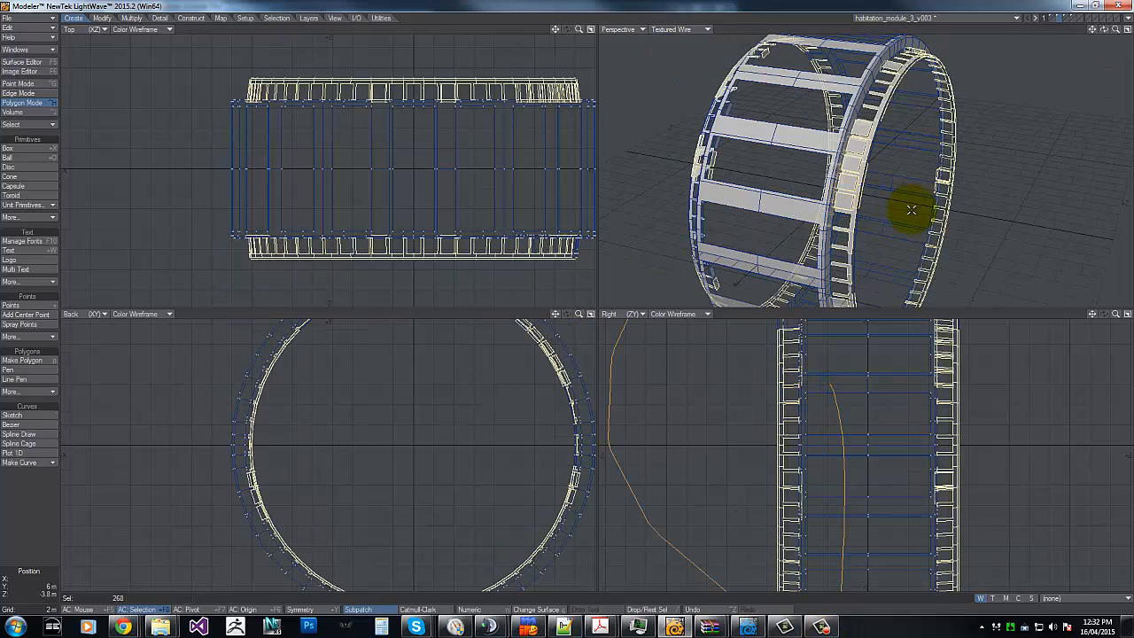
right_click_drag(912, 209, 895, 227)
key("g")
key("g")
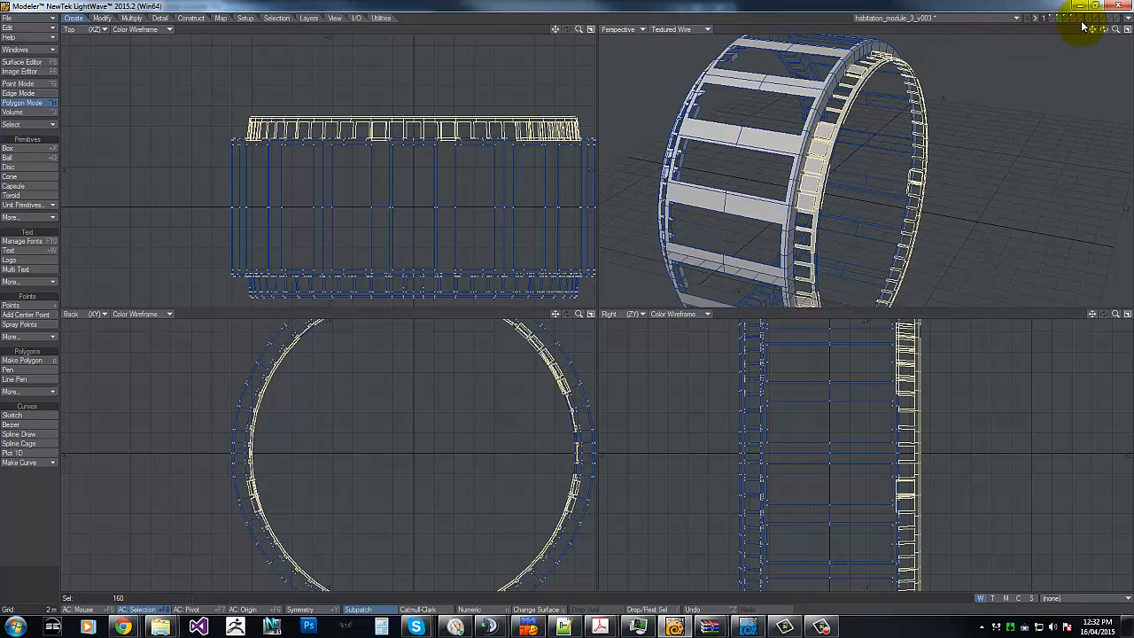
Step: Deselect the outer-edge polygons along the middle and lower parts of the selected rim
left_click_drag(1104, 30, 567, 299)
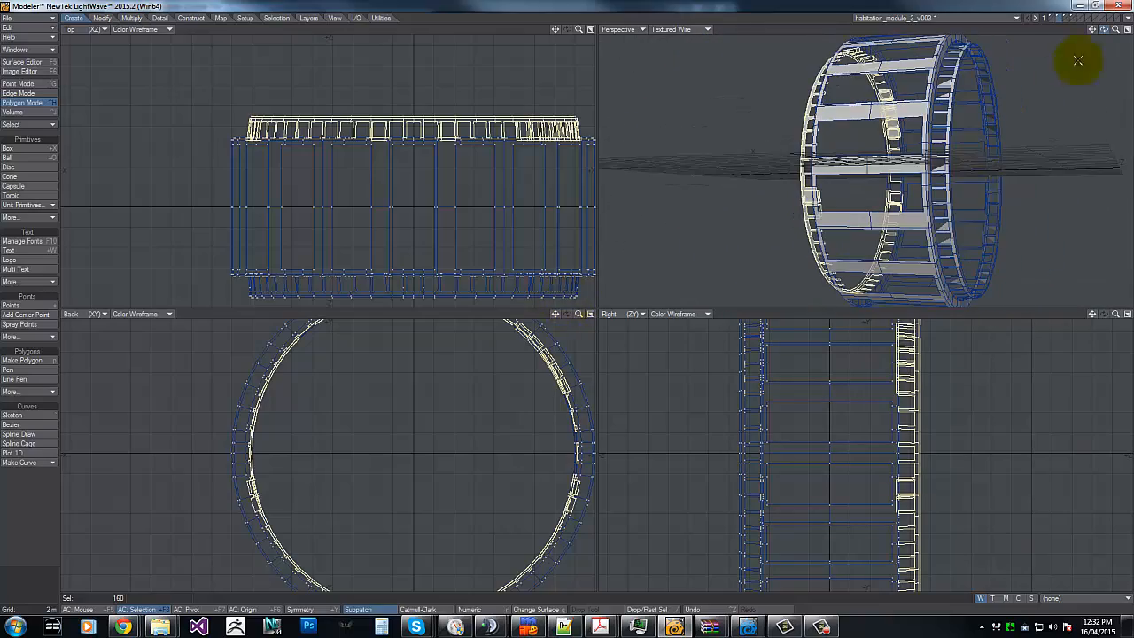
left_click(919, 416)
left_click(919, 467)
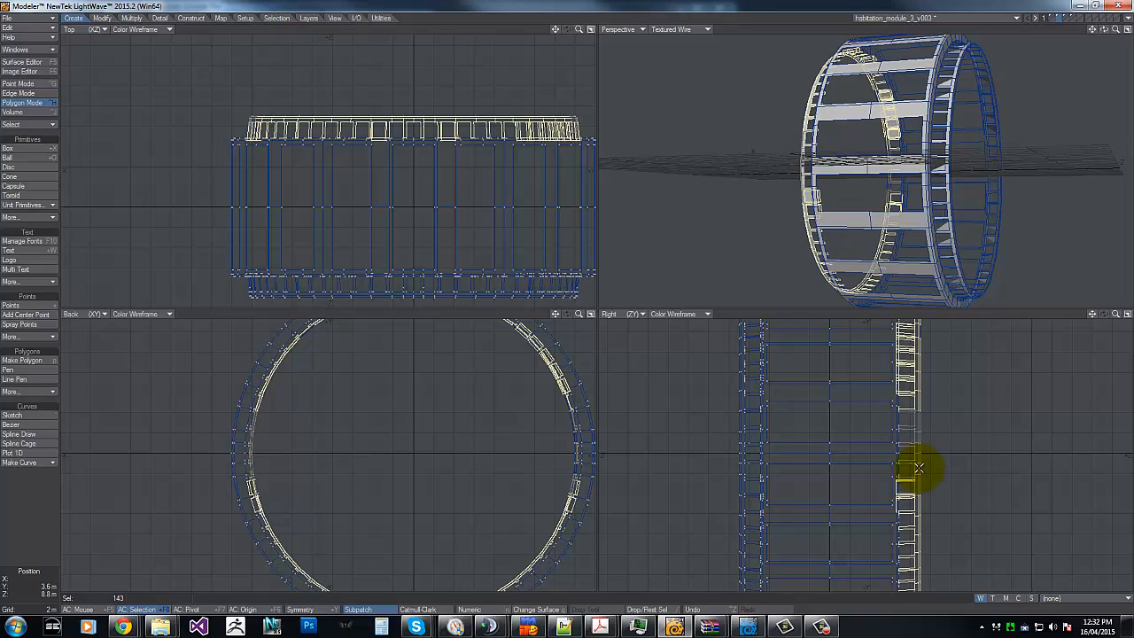
left_click(918, 505)
left_click_drag(919, 530, 916, 553)
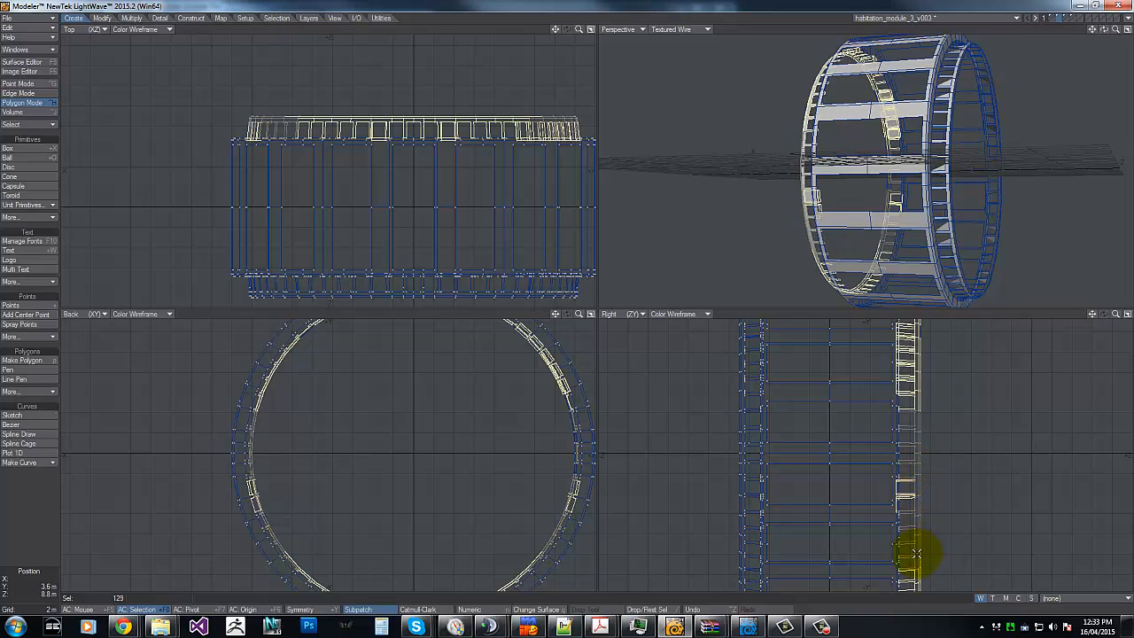
key("g")
mouse_move(868, 445)
left_mouse_down()
mouse_move(866, 503)
mouse_move(869, 458)
left_mouse_up()
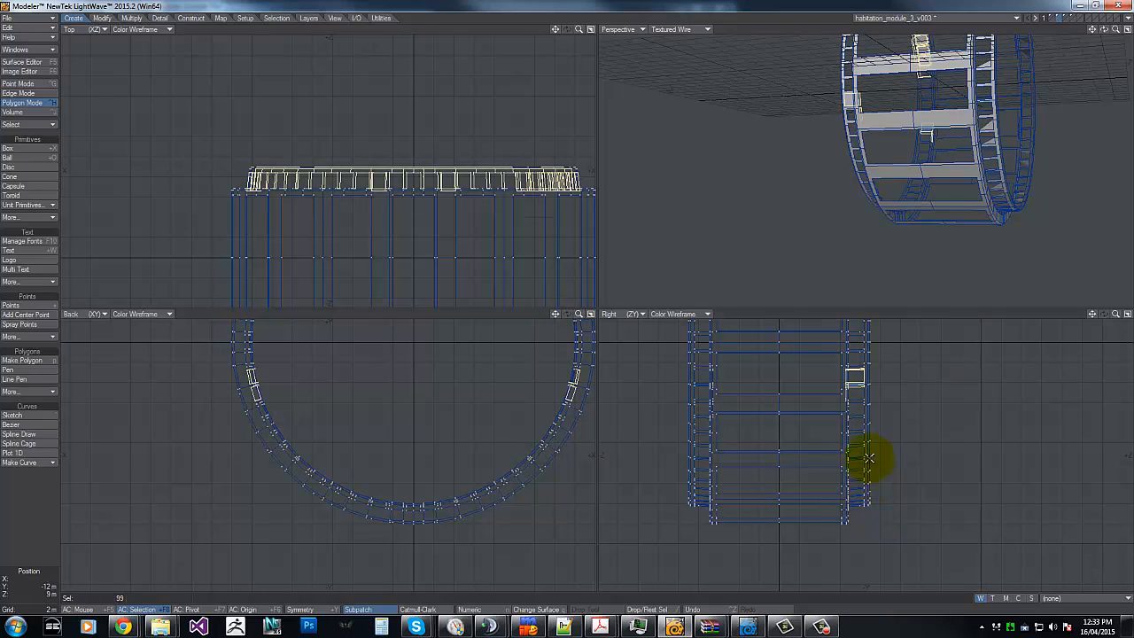
key("g")
left_click(841, 431)
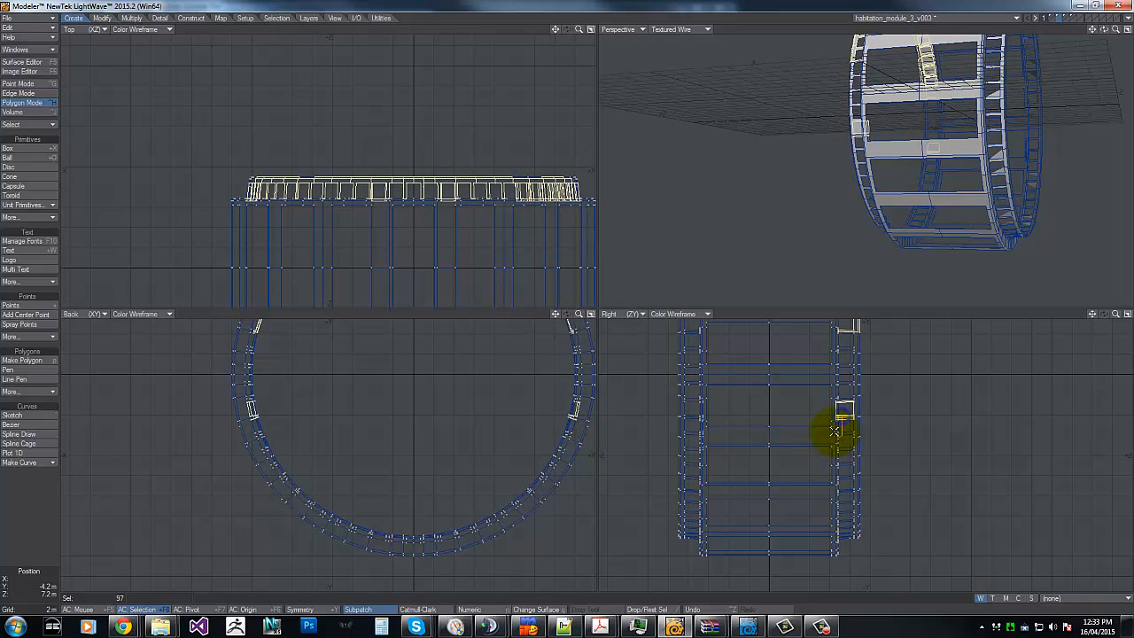
Step: Deselect the remaining outer-edge polygons along the upper part of the selected rim, keeping its blocks
key("g")
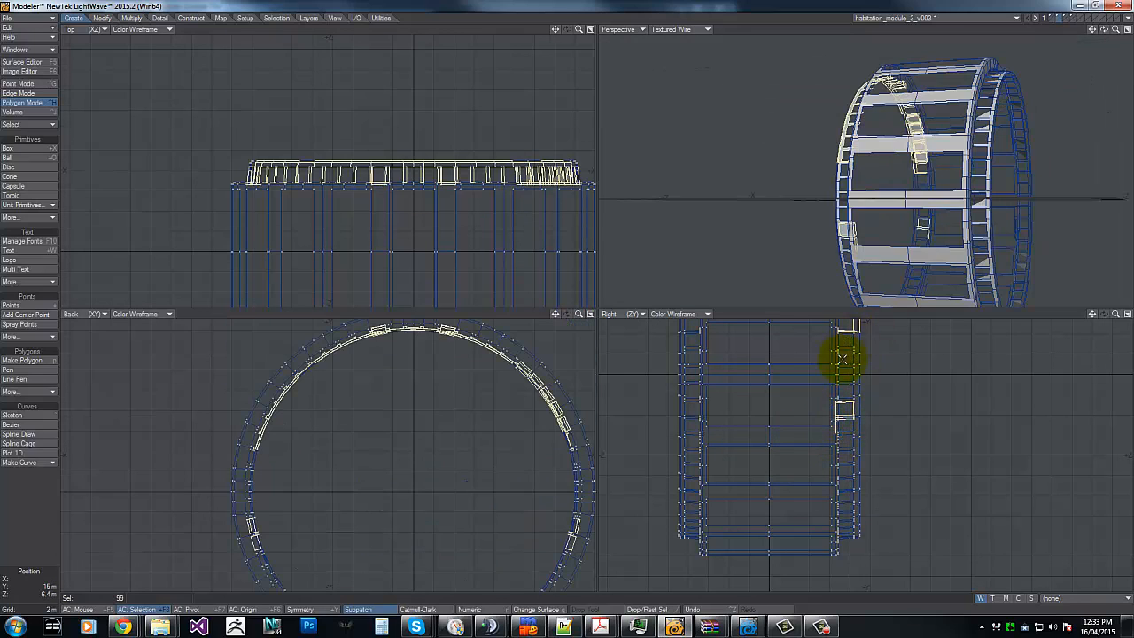
mouse_move(1103, 32)
left_mouse_down()
mouse_move(562, 299)
mouse_move(1103, 32)
left_mouse_up()
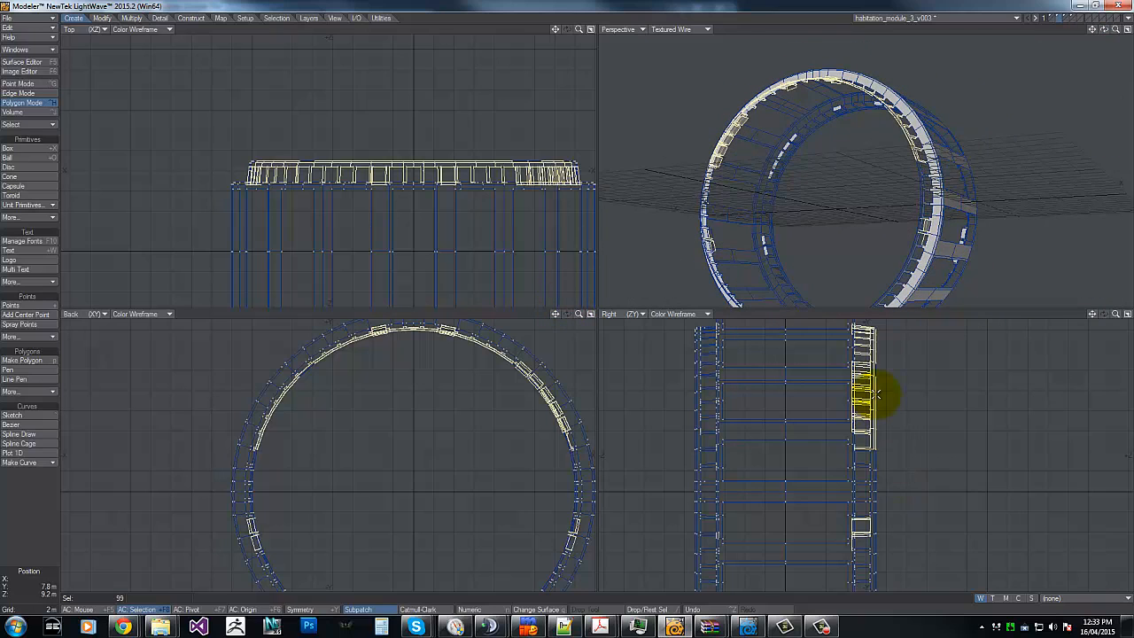
left_click_drag(874, 326, 874, 371)
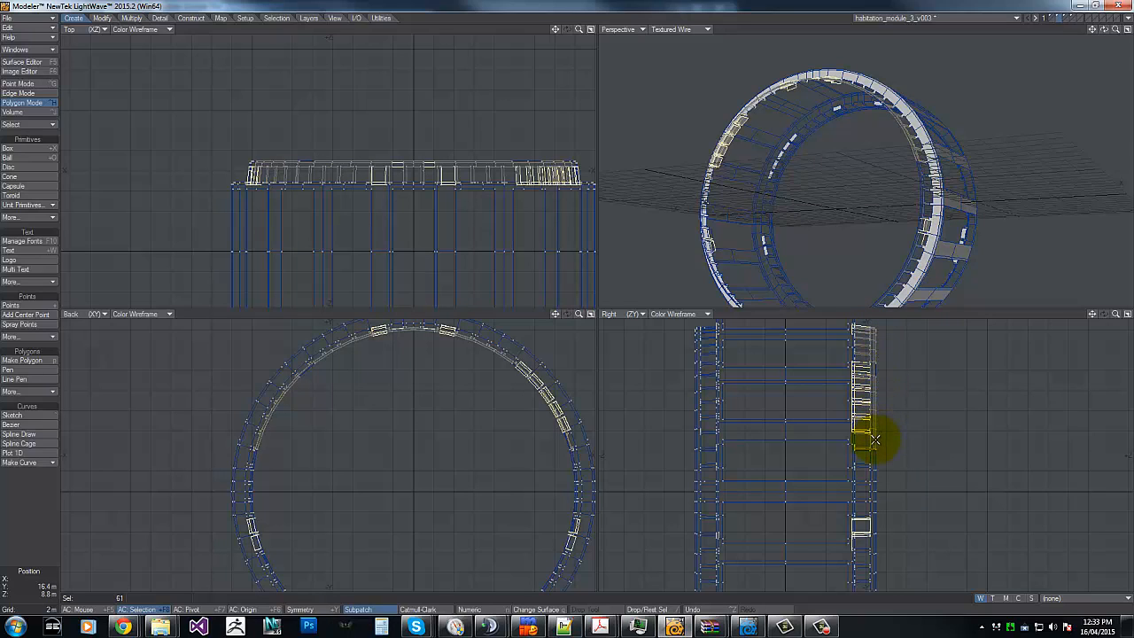
left_click_drag(875, 438, 876, 356)
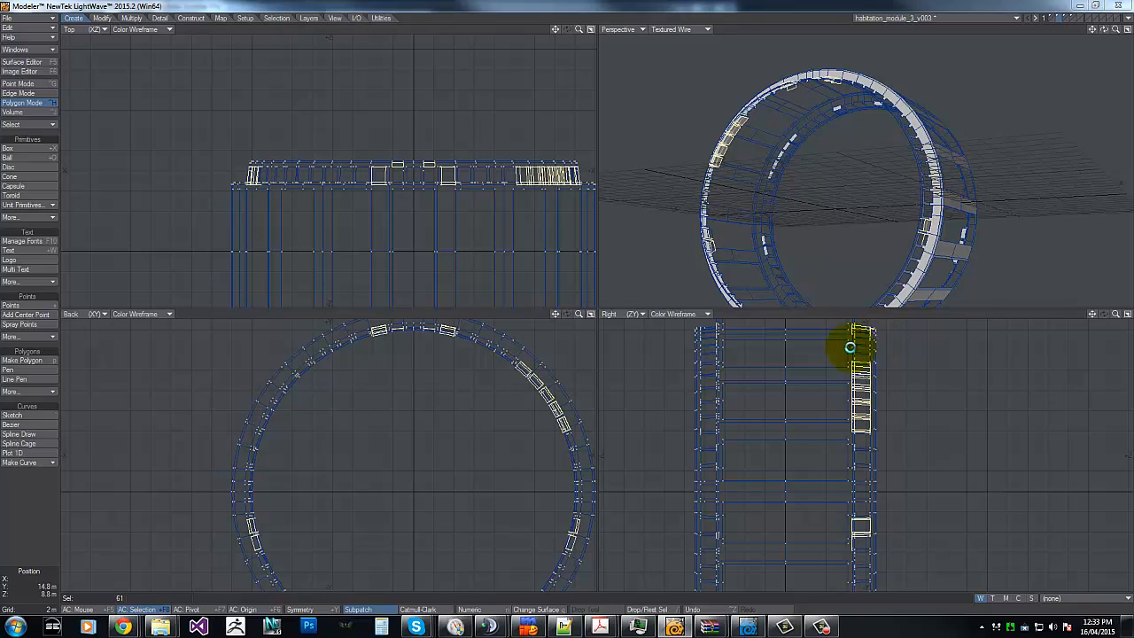
Step: Assign the selected rim blocks to the existing darker-steel surface and clear the selection
key("q")
left_click(624, 303)
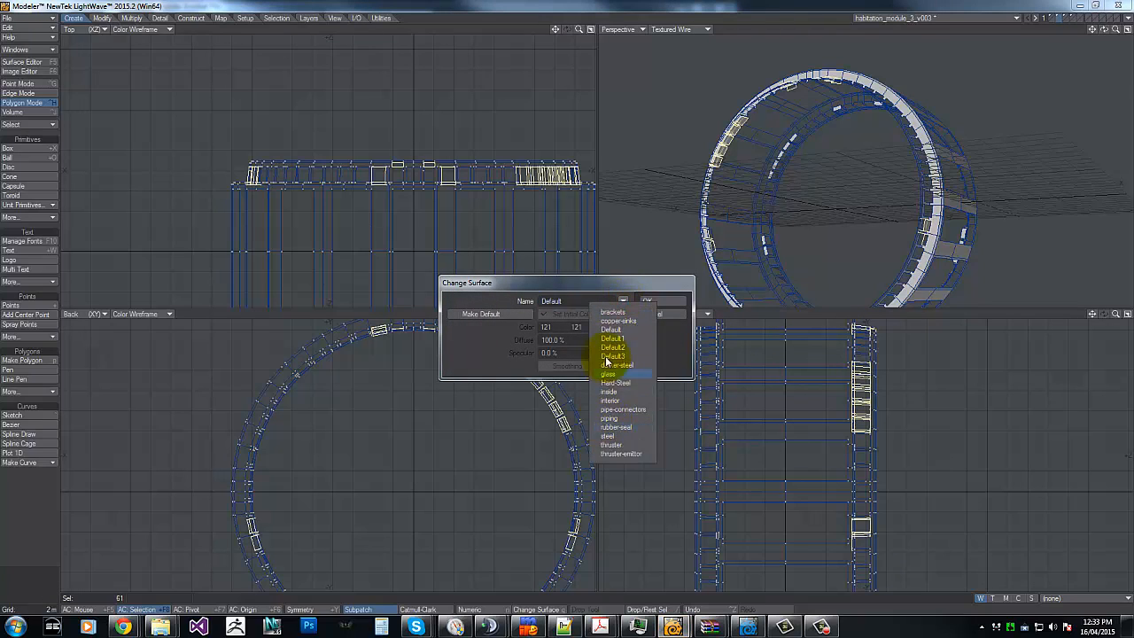
left_click(614, 372)
left_click(653, 301)
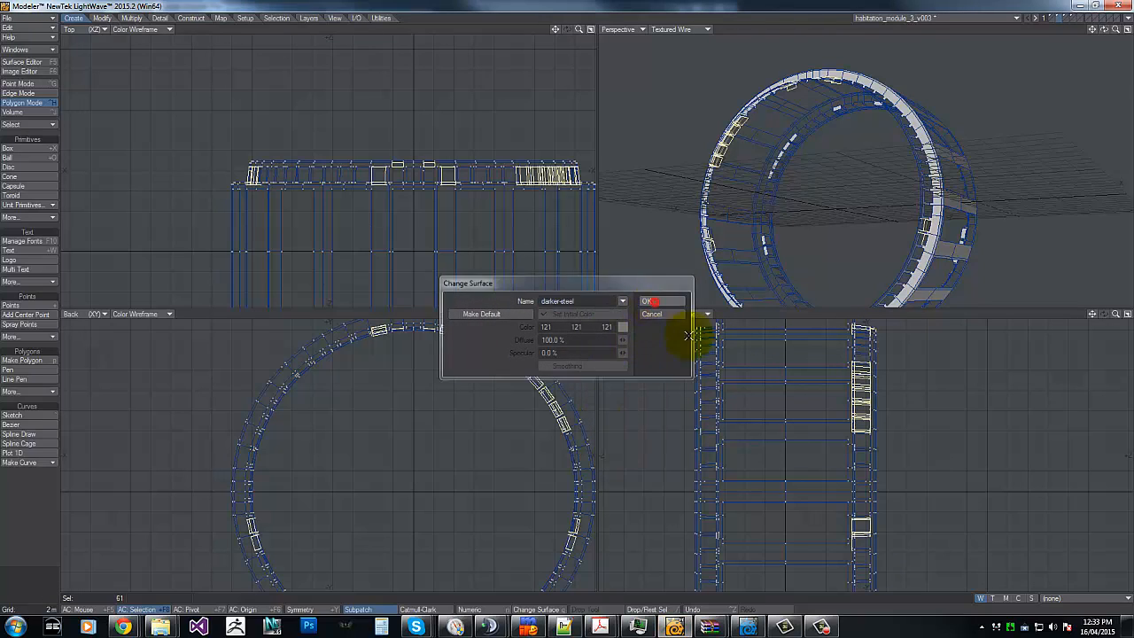
key("slash")
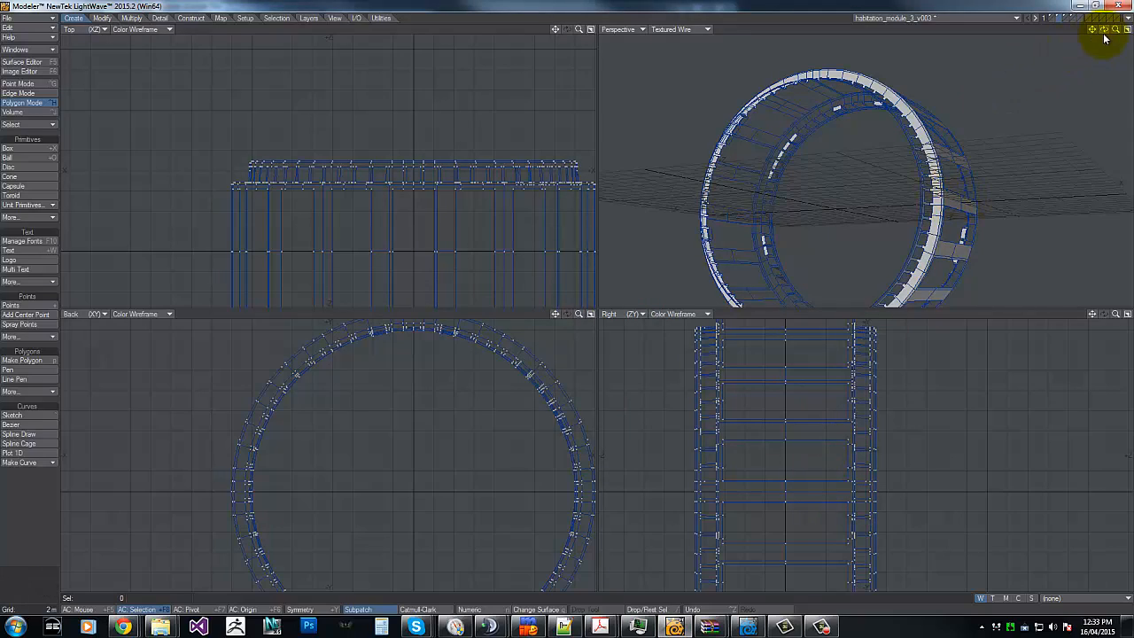
Step: Select all the visible ring frame polygons and assign them to a new surface steel-compost-frame with colour 121, 121, 121
left_click_drag(1104, 32, 567, 298)
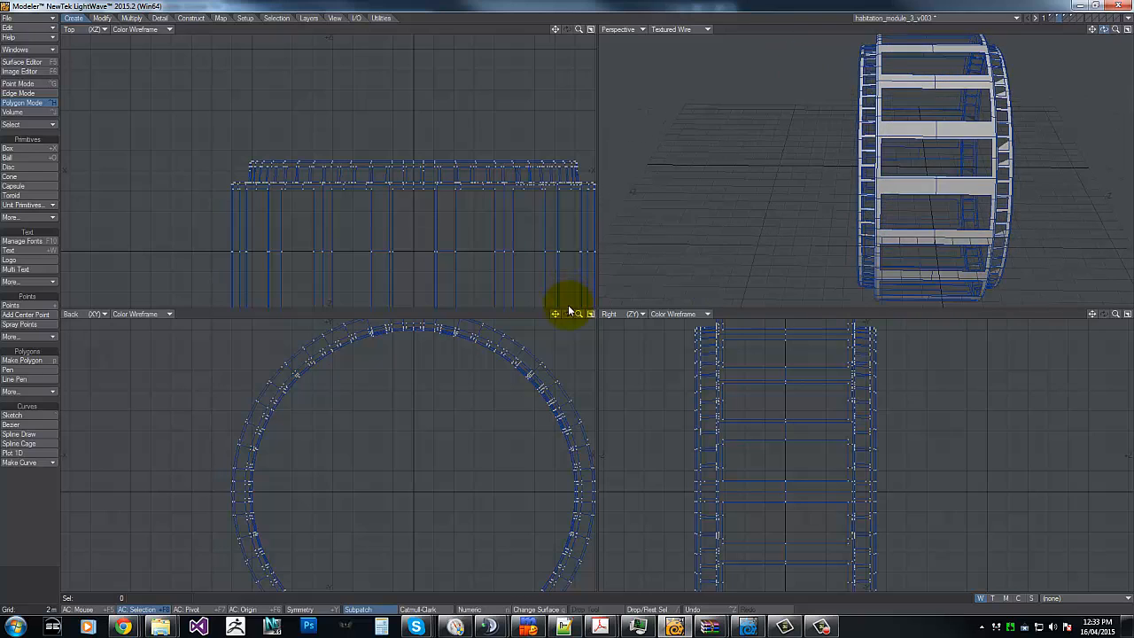
left_click(945, 125)
left_click(906, 127)
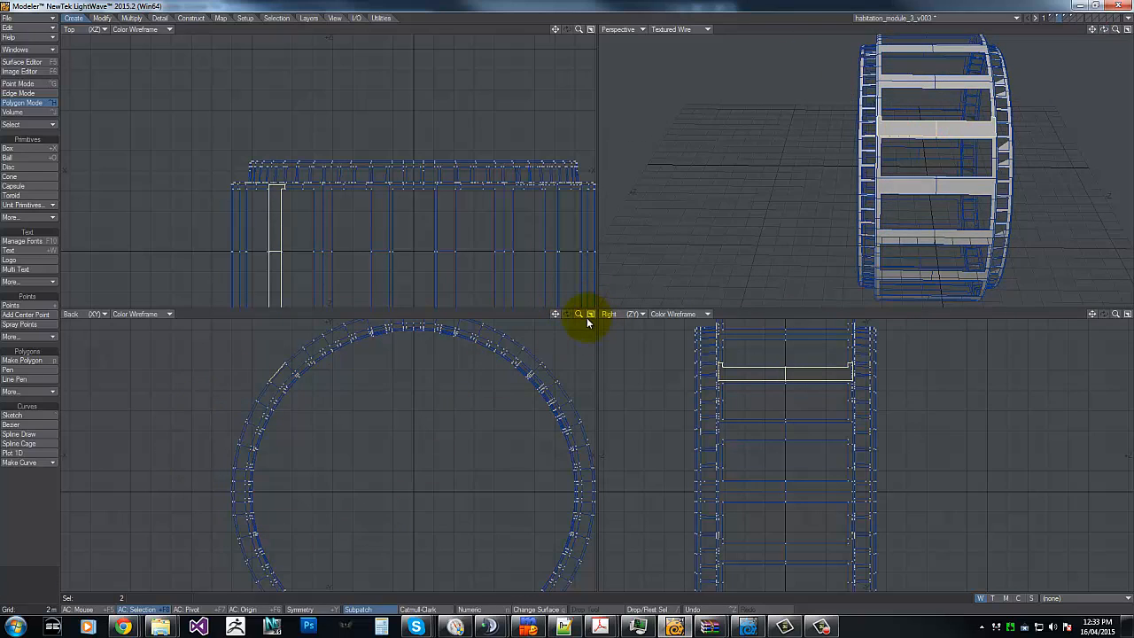
left_click_drag(580, 314, 478, 313)
mouse_move(245, 398)
right_mouse_down()
mouse_move(540, 387)
mouse_move(232, 345)
right_mouse_up()
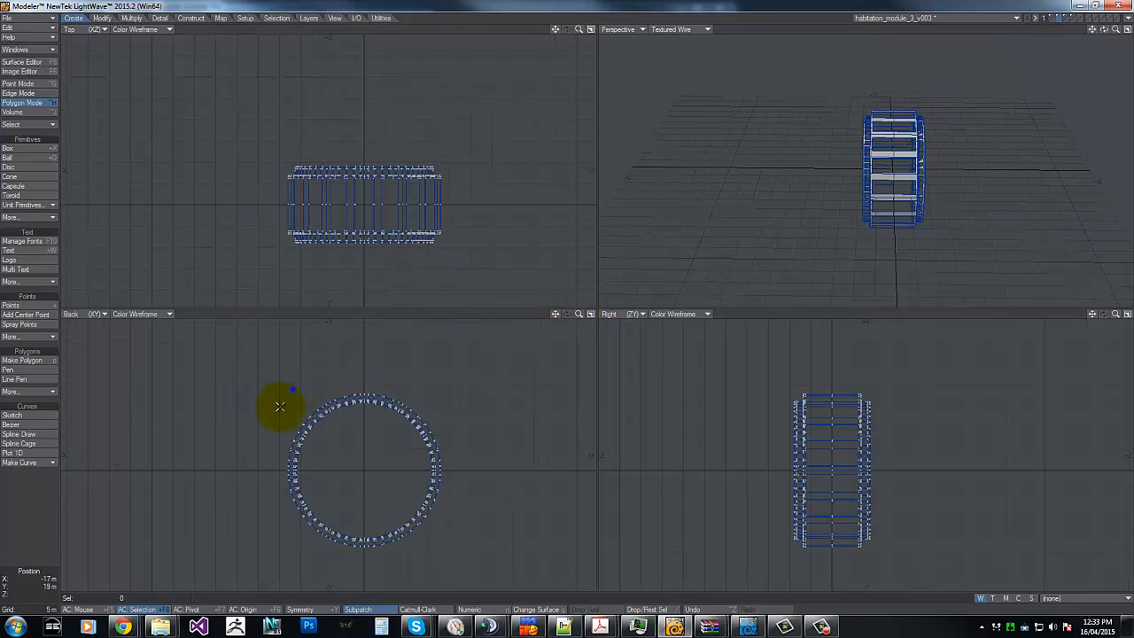
mouse_move(293, 389)
right_mouse_down()
mouse_move(221, 348)
mouse_move(266, 376)
right_mouse_up()
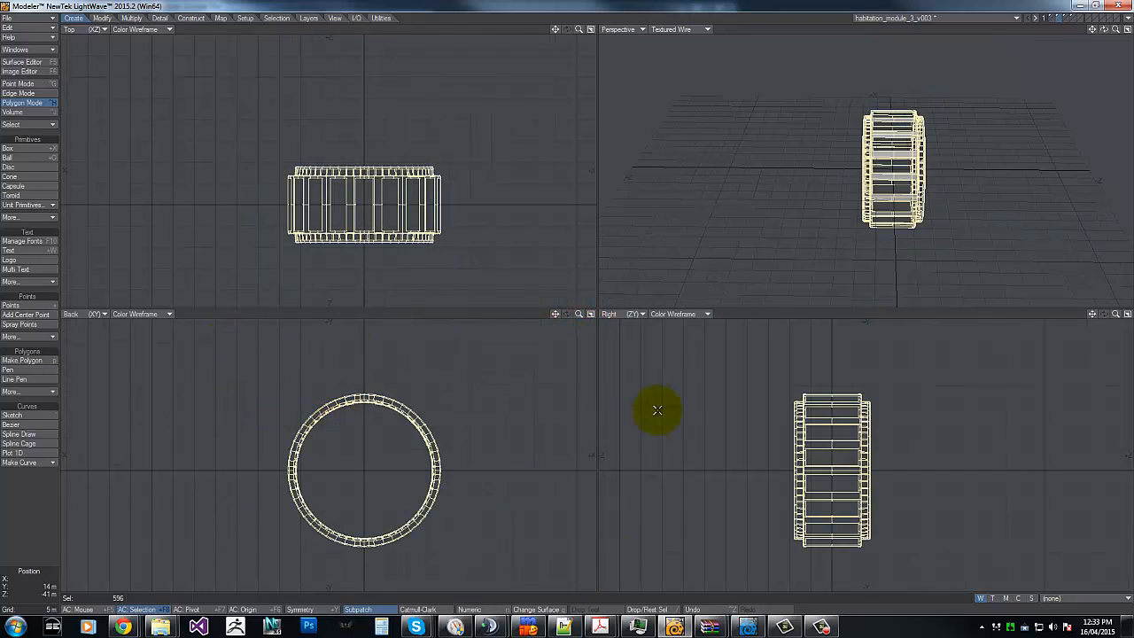
key("q")
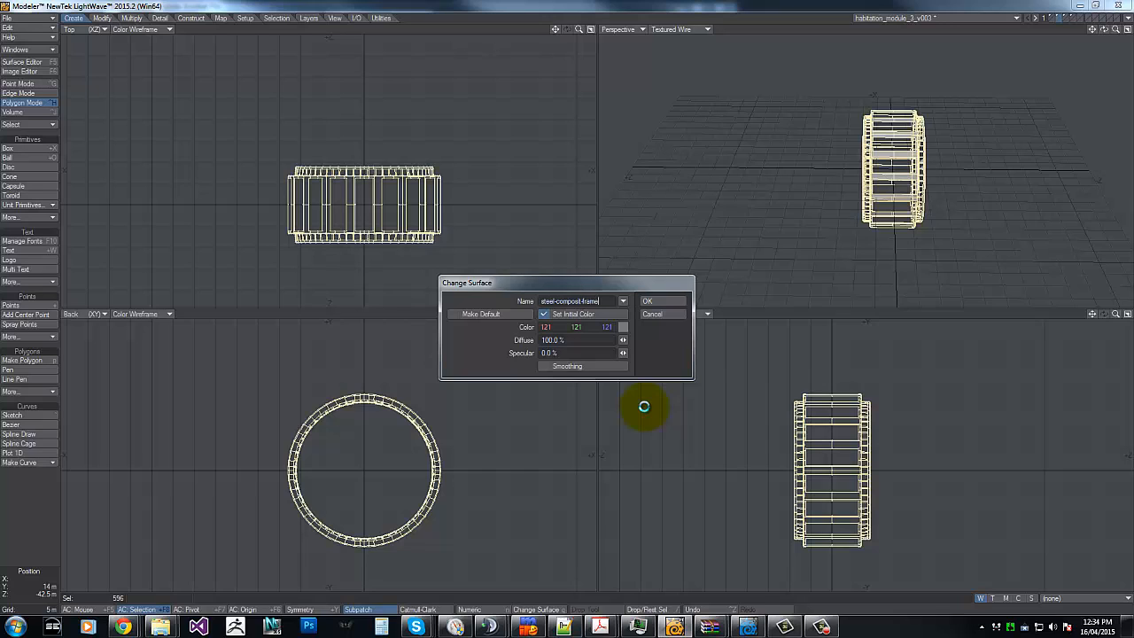
key("Return")
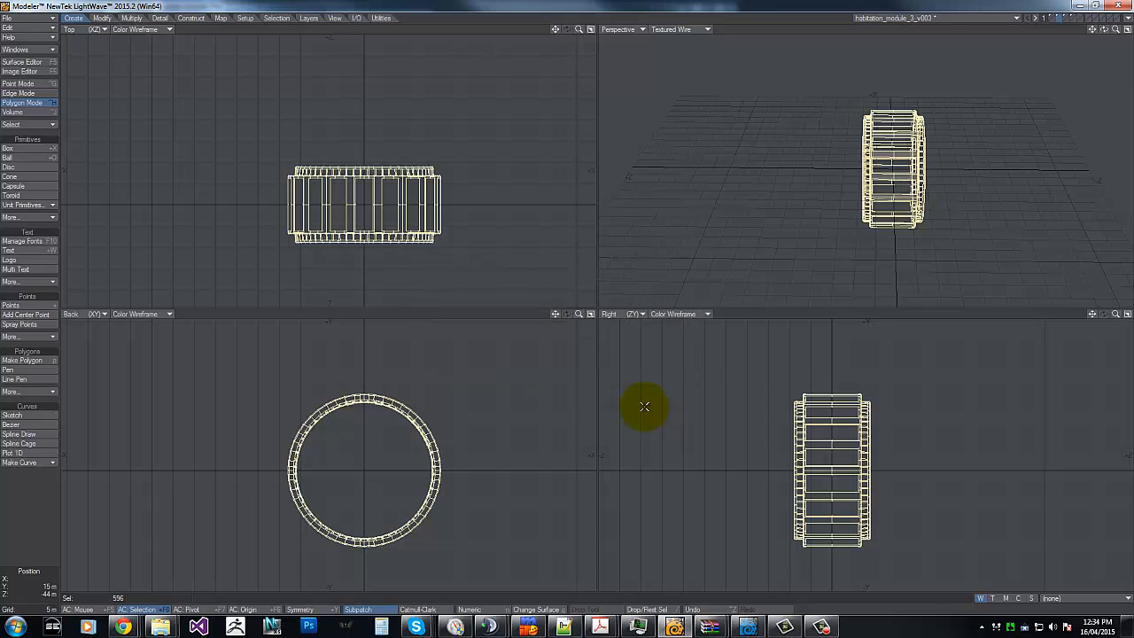
Step: Unhide all hidden polygons, expand the selection to everything connected to the ring frame, and remove it from this layer
key("backslash")
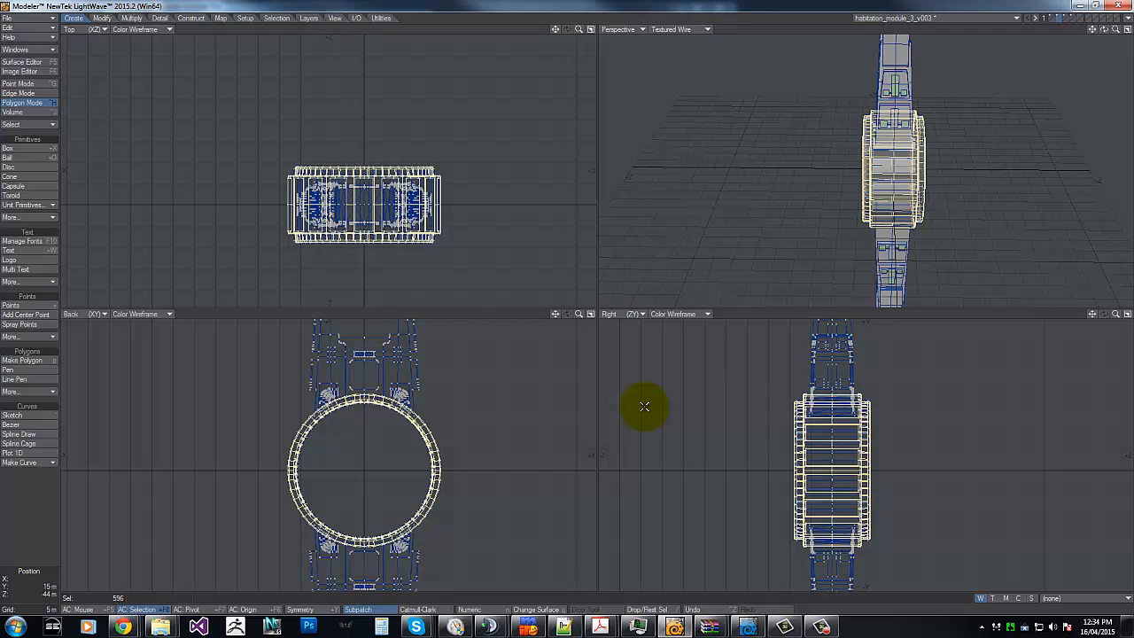
key("bracketright")
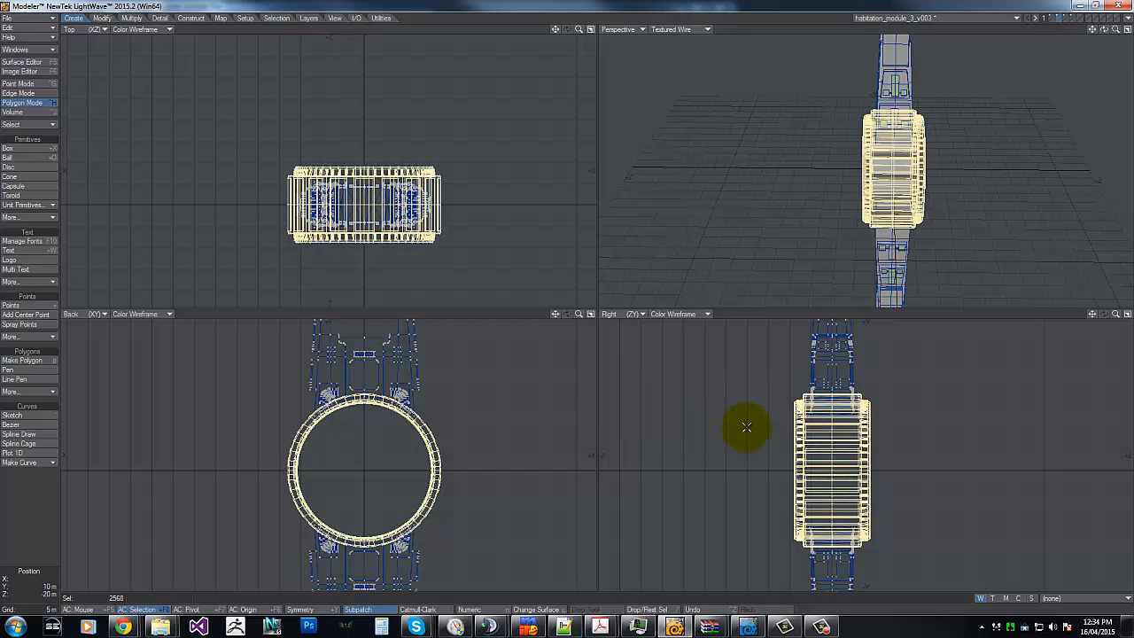
left_click_drag(1105, 30, 568, 306)
key("Delete")
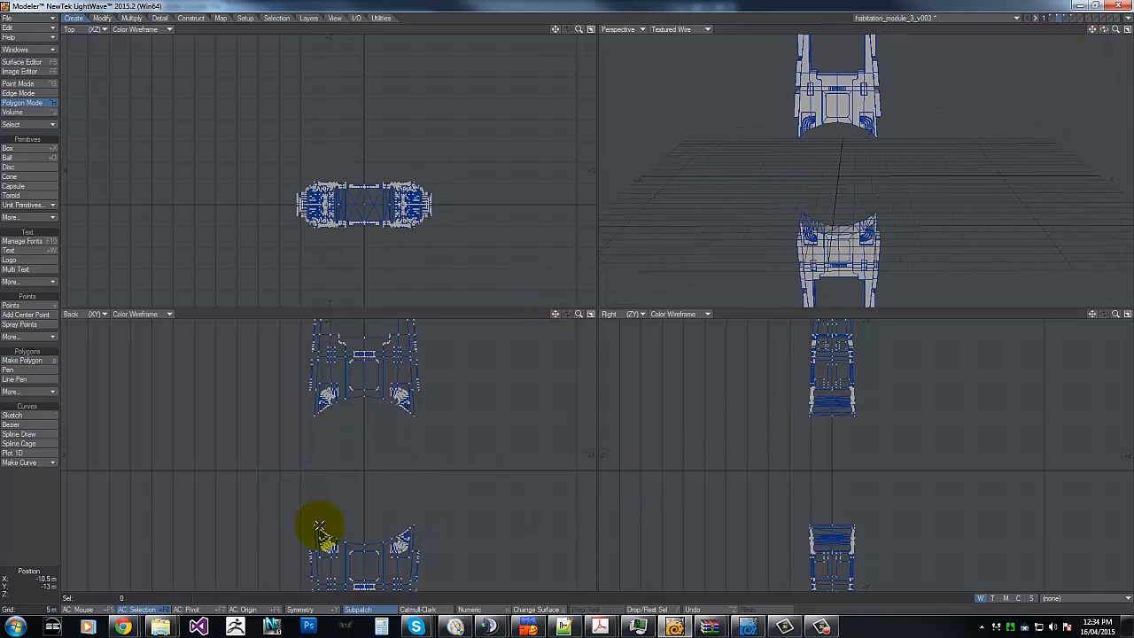
Step: Select the entire lower half of the frame with everything connected to it and remove it from this layer
key("g")
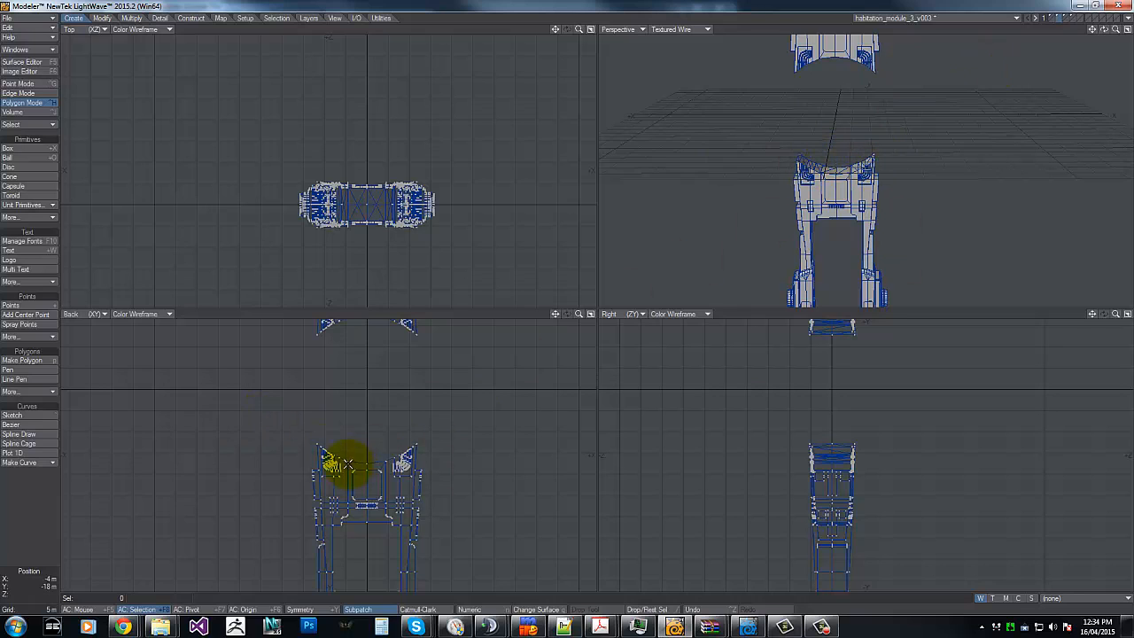
mouse_move(278, 427)
right_mouse_down()
mouse_move(233, 587)
mouse_move(325, 420)
right_mouse_up()
key("a")
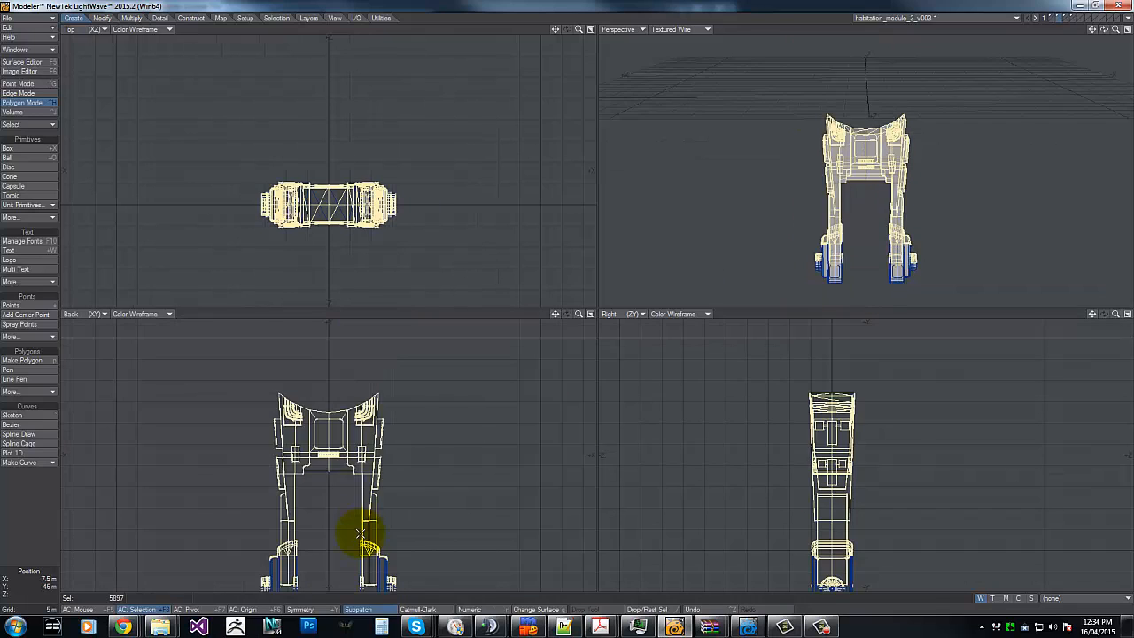
mouse_move(169, 443)
right_mouse_down()
mouse_move(197, 404)
mouse_move(182, 424)
right_mouse_up()
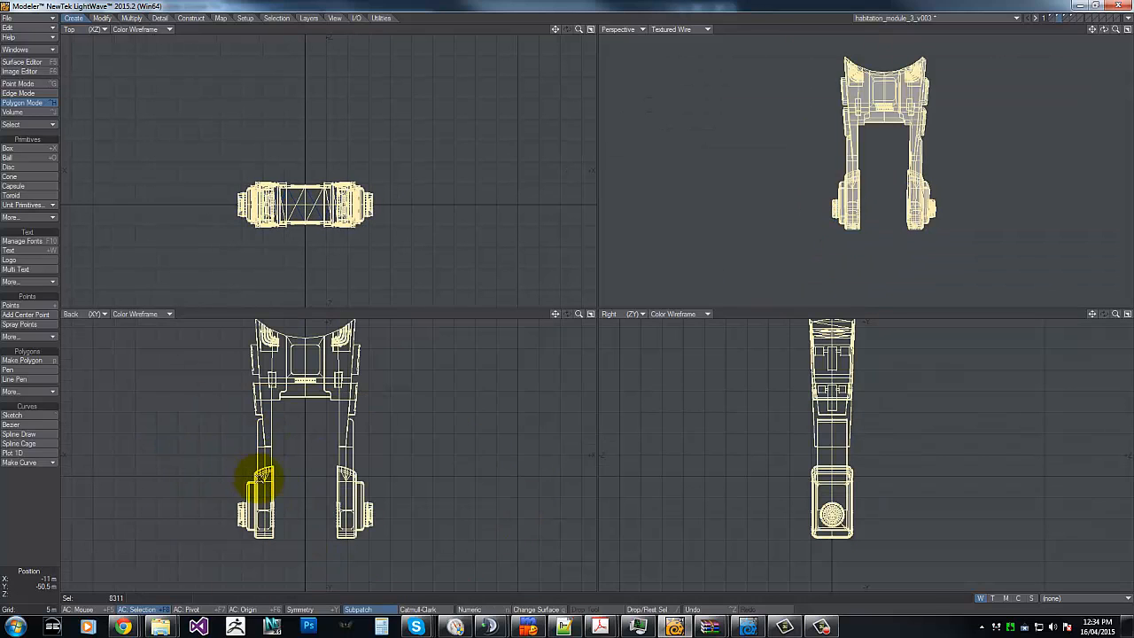
key("ctrl+x")
Step: Select the stray point left below the remaining upper half and remove it
key("g")
key("g")
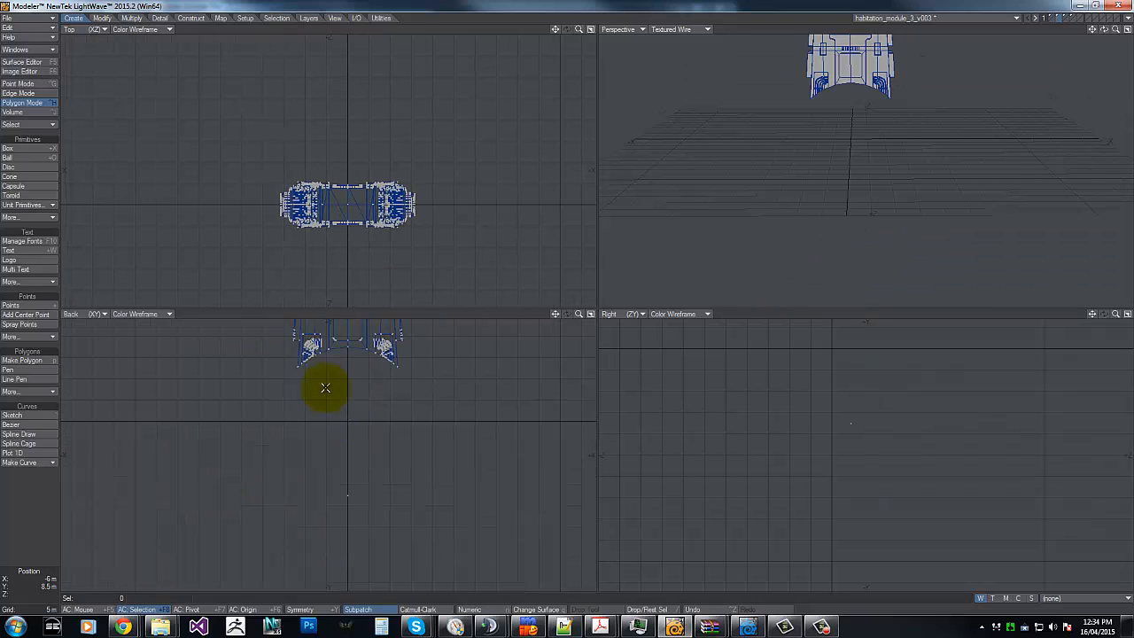
key("ctrl+g")
mouse_move(306, 469)
right_mouse_down()
mouse_move(413, 435)
mouse_move(322, 440)
right_mouse_up()
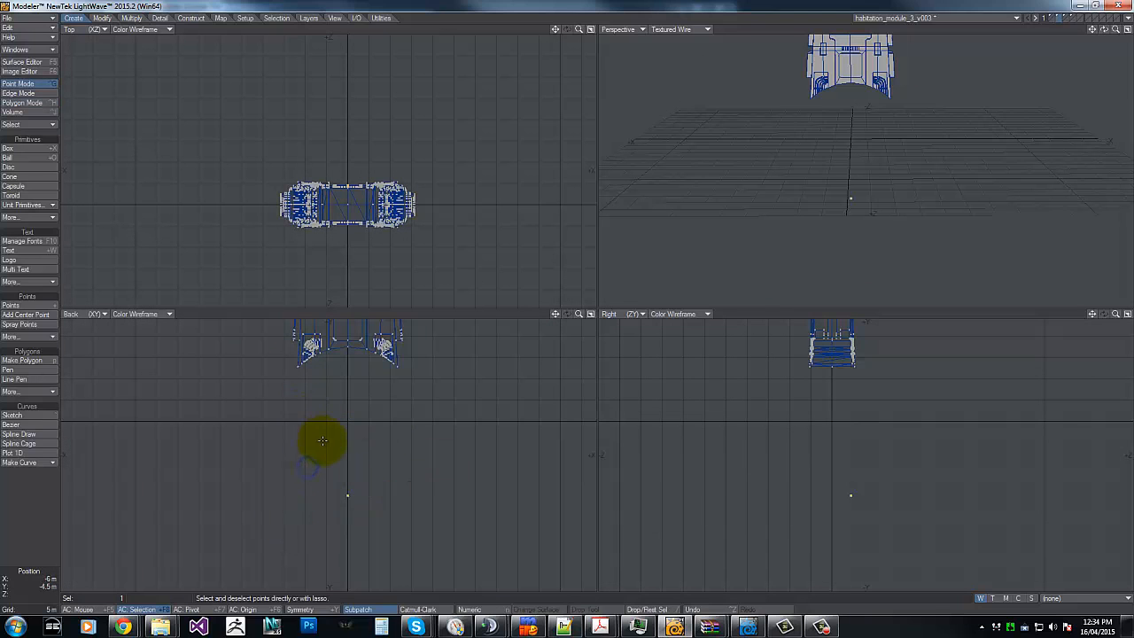
key("a")
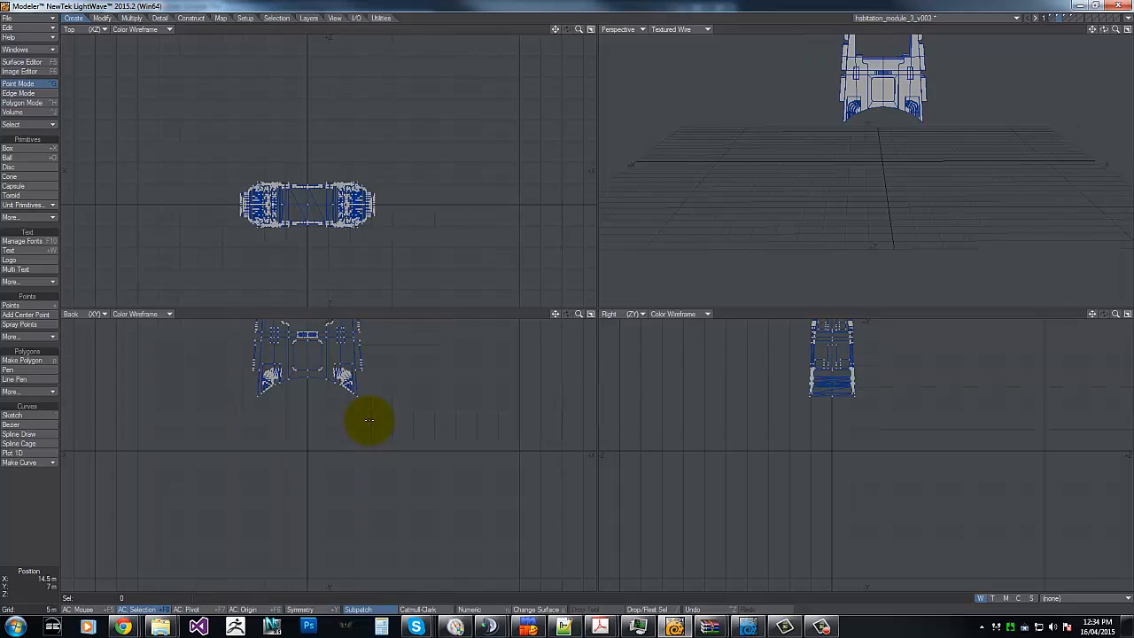
Step: Select all polygons of the piping surface through the polygon statistics and remove them from this layer
left_click_drag(1115, 30, 567, 297)
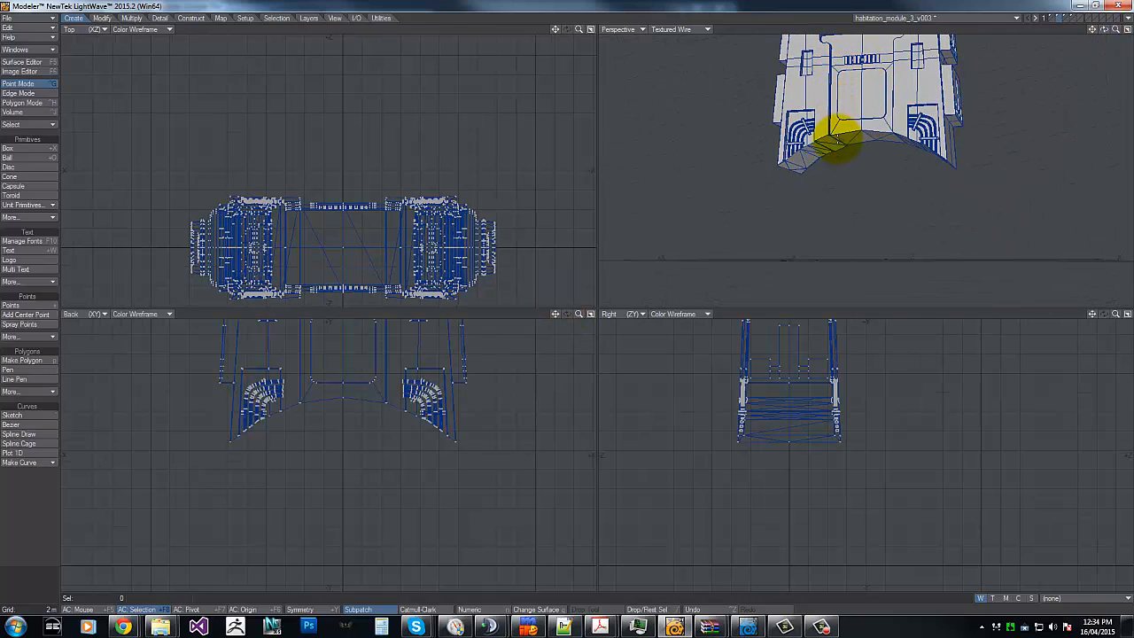
key("ctrl+h")
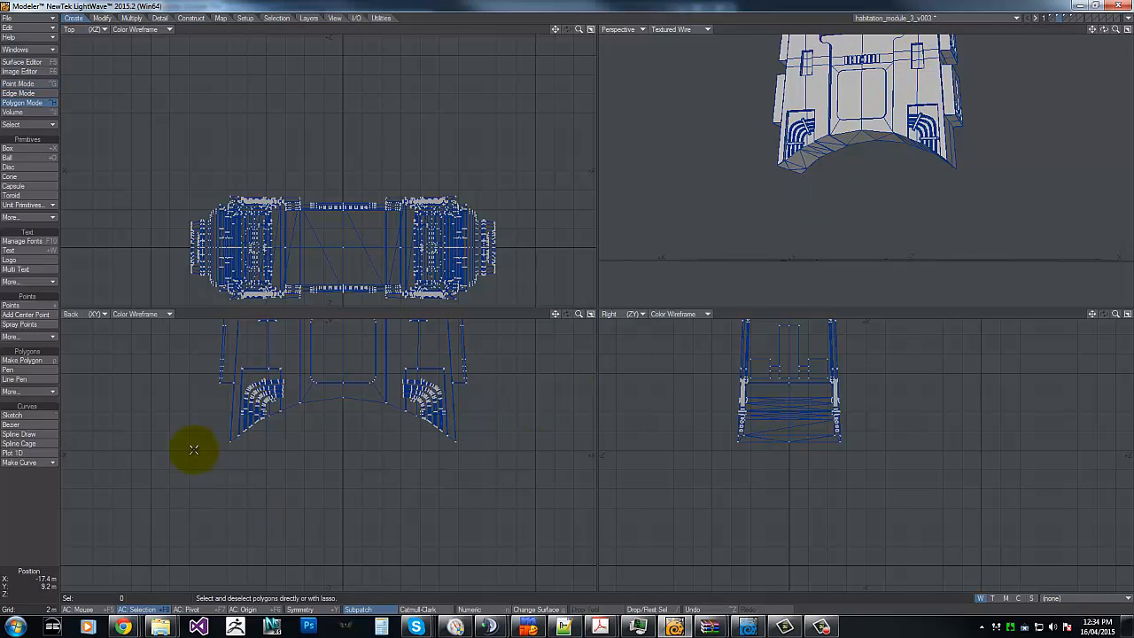
key("g")
key("g")
key("g")
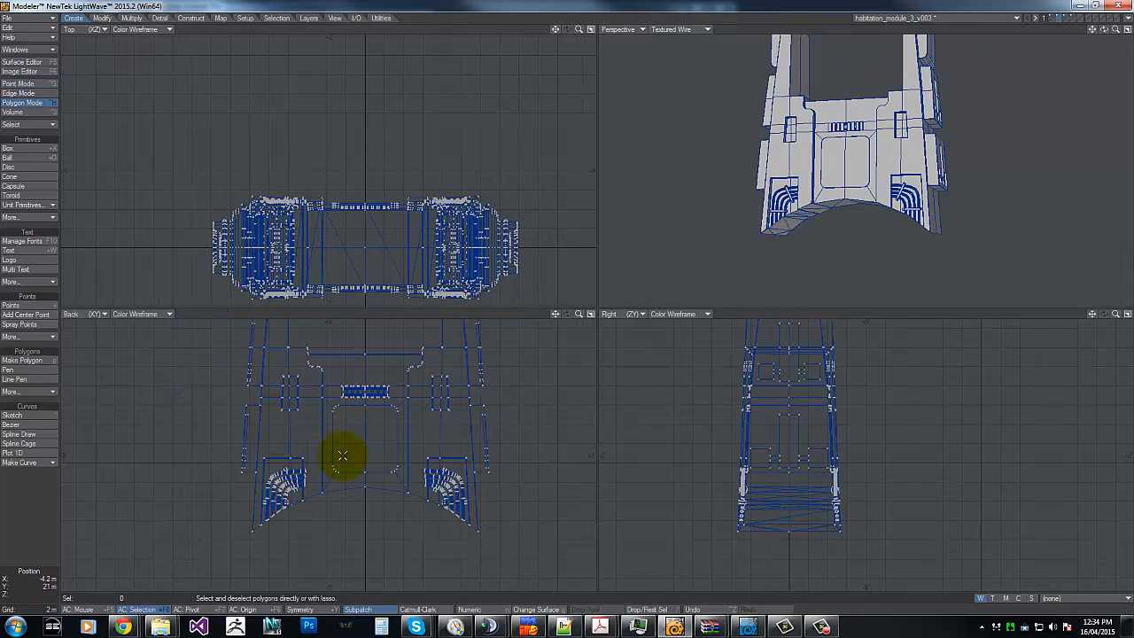
key("w")
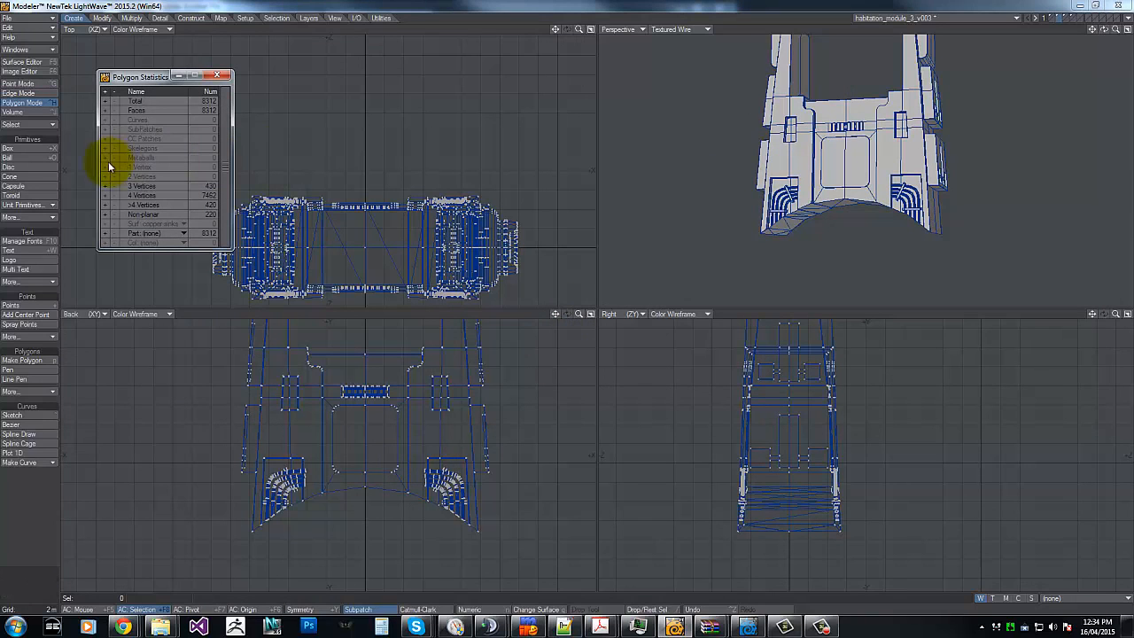
left_click(131, 253)
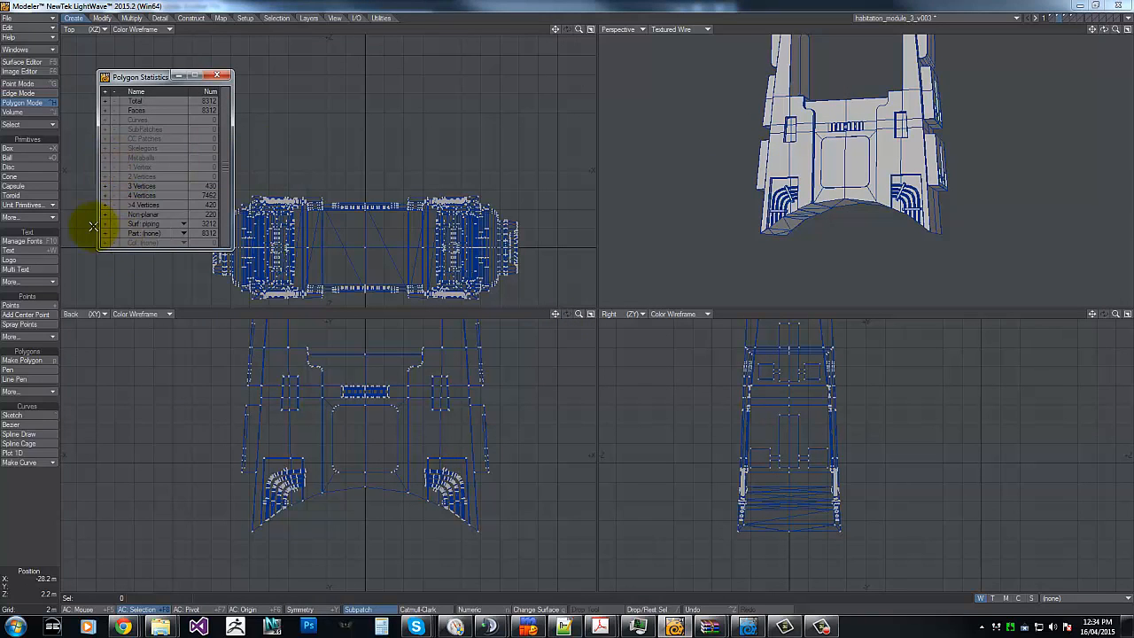
left_click(103, 225)
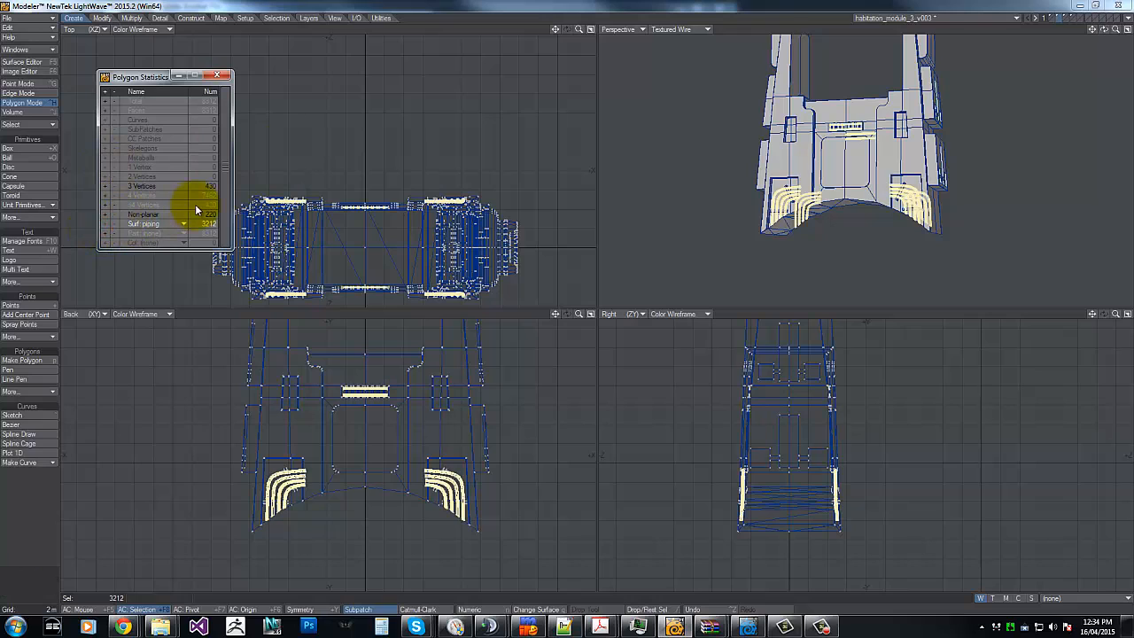
key("Delete")
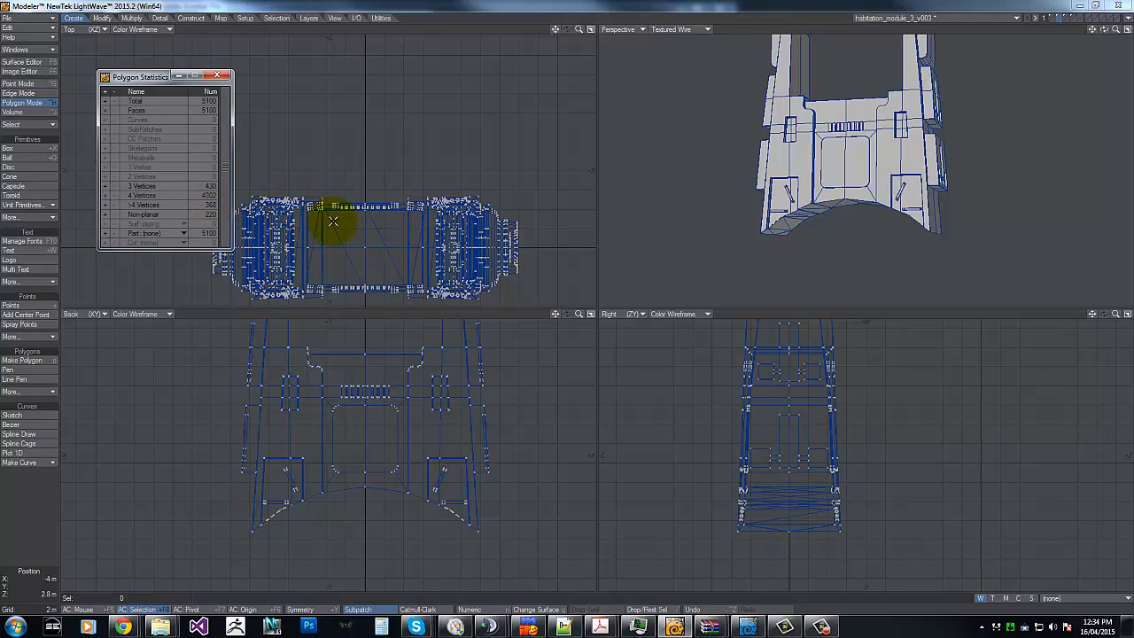
Step: Select all polygons of the brackets surface through the polygon statistics and remove them from this layer
left_click(142, 224)
left_click(135, 220)
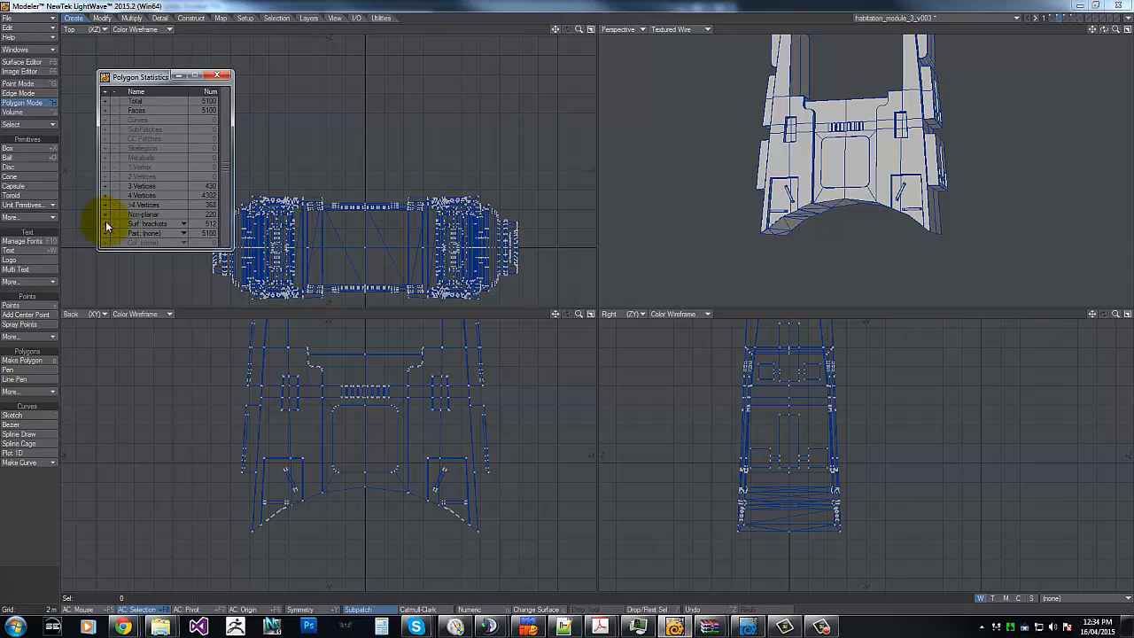
left_click(106, 225)
key("Delete")
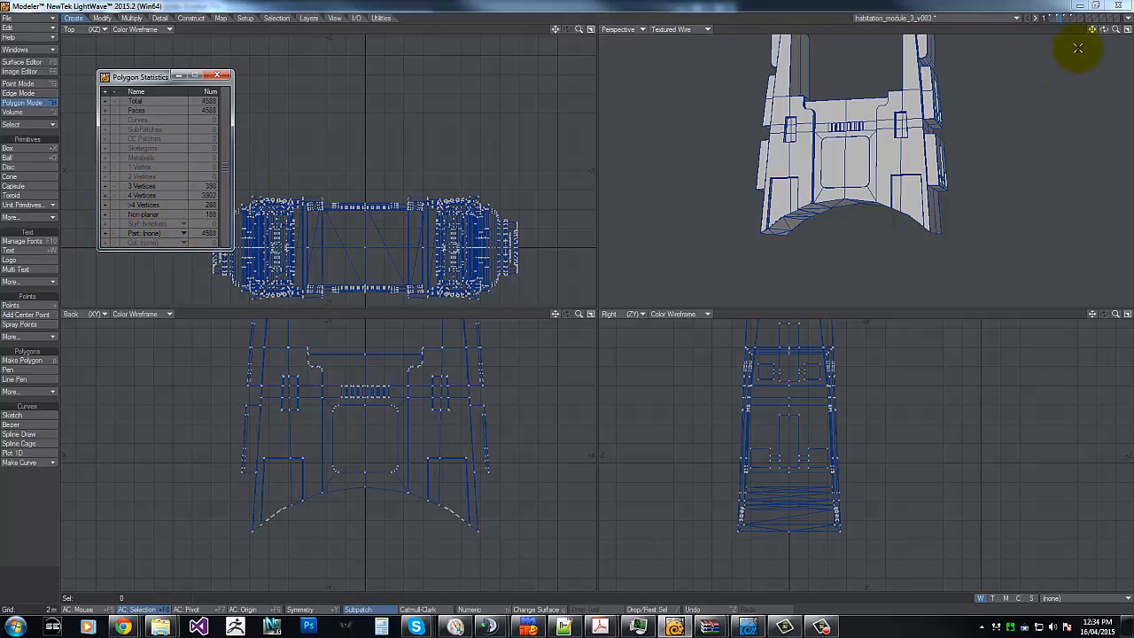
Step: Examine the remaining frame from its arched underside up along both arms to the end housings
left_click_drag(1115, 31, 567, 296)
key("g")
key("g")
key("g")
key("g")
key("g")
key("g")
key("g")
key("g")
key("g")
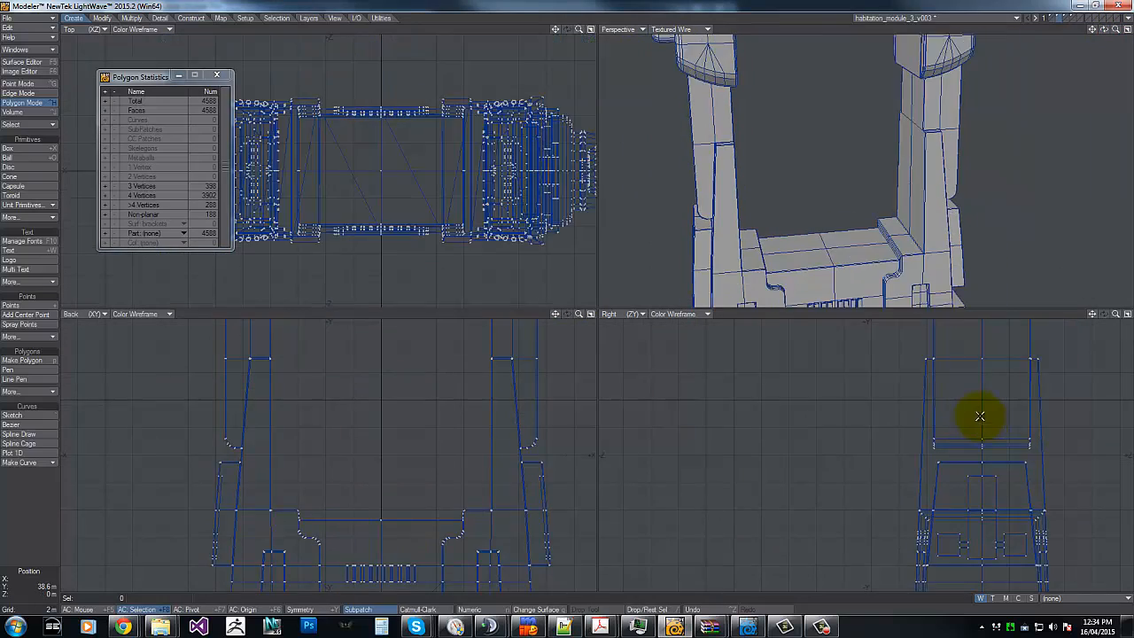
key("g")
key("g")
key("g")
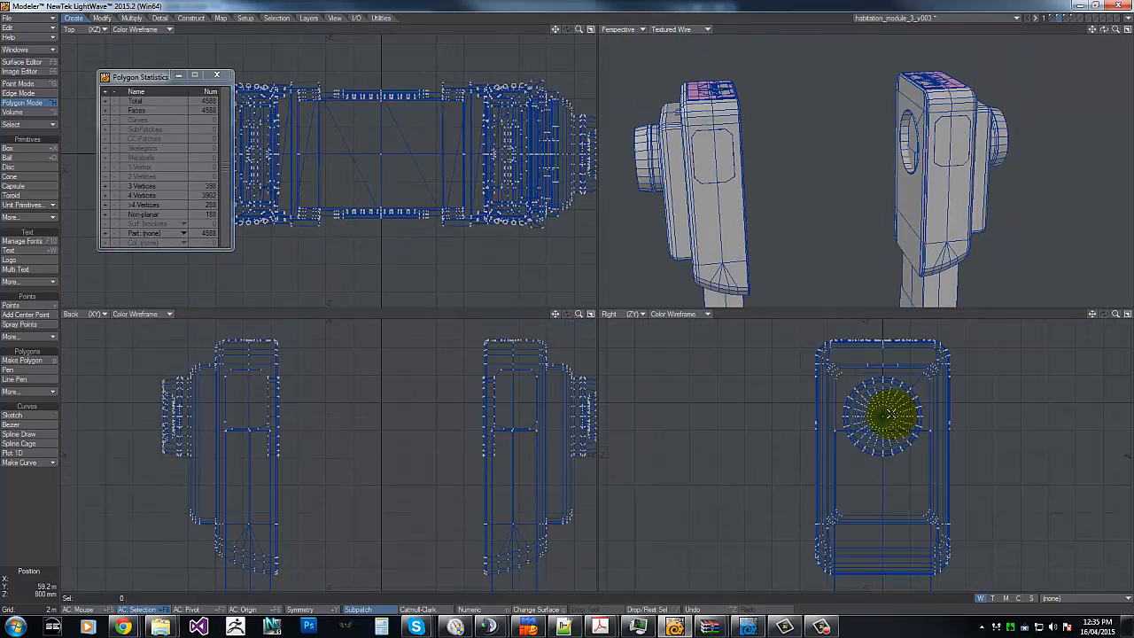
key("g")
key("g")
key("g")
key("g")
key("g")
key("g")
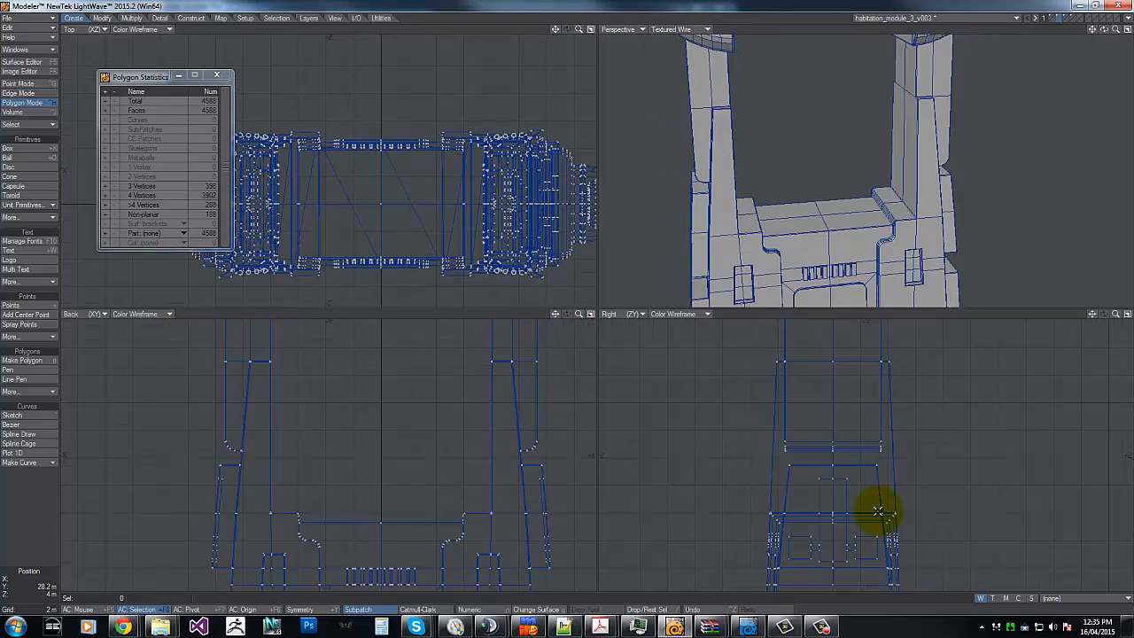
key("g")
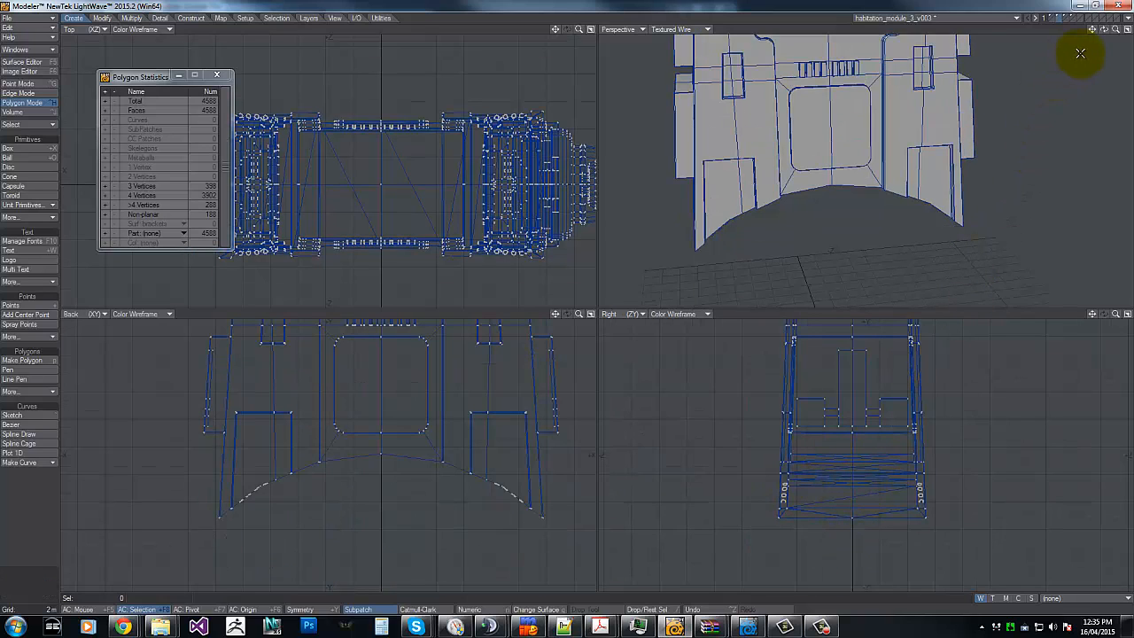
left_click_drag(1103, 29, 567, 304)
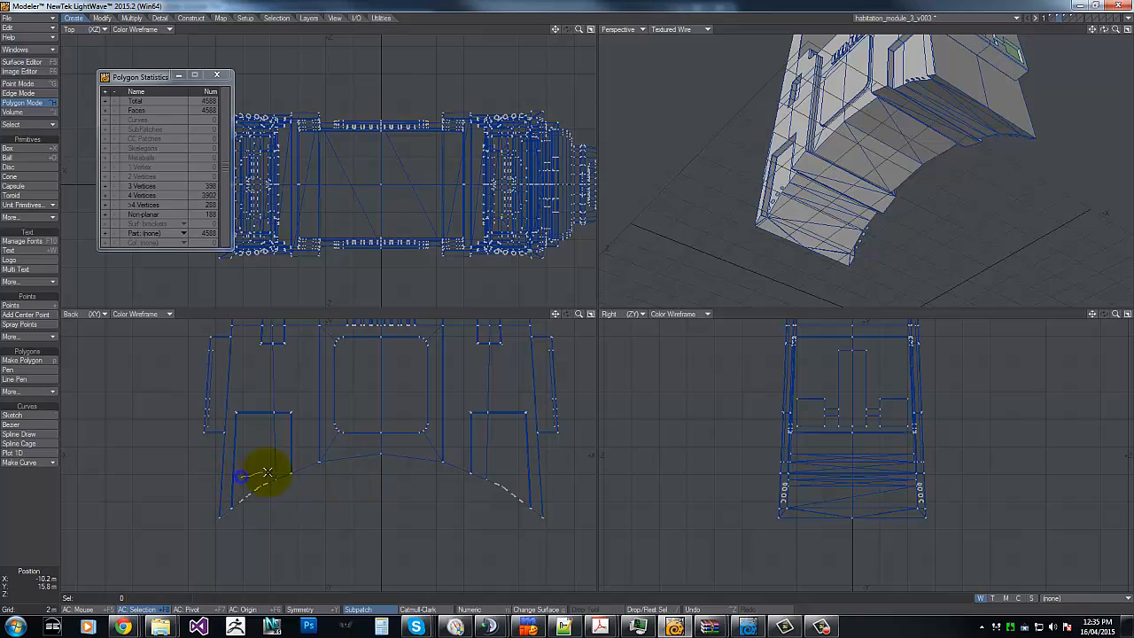
right_click_drag(245, 518, 249, 514)
right_click_drag(266, 465, 293, 426)
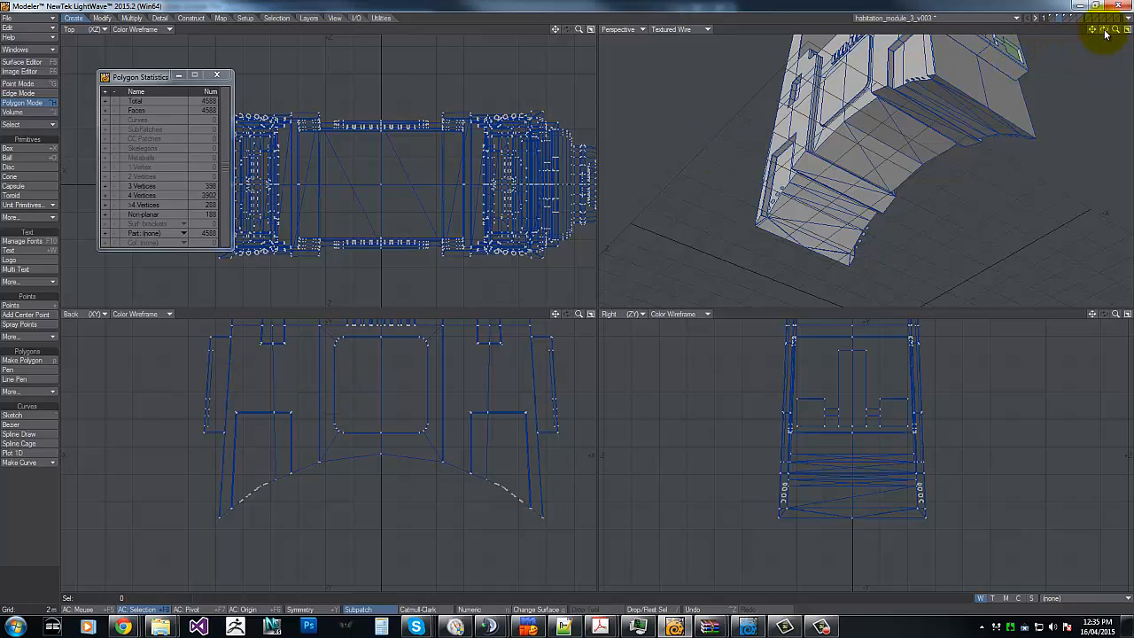
left_click_drag(1104, 29, 565, 298)
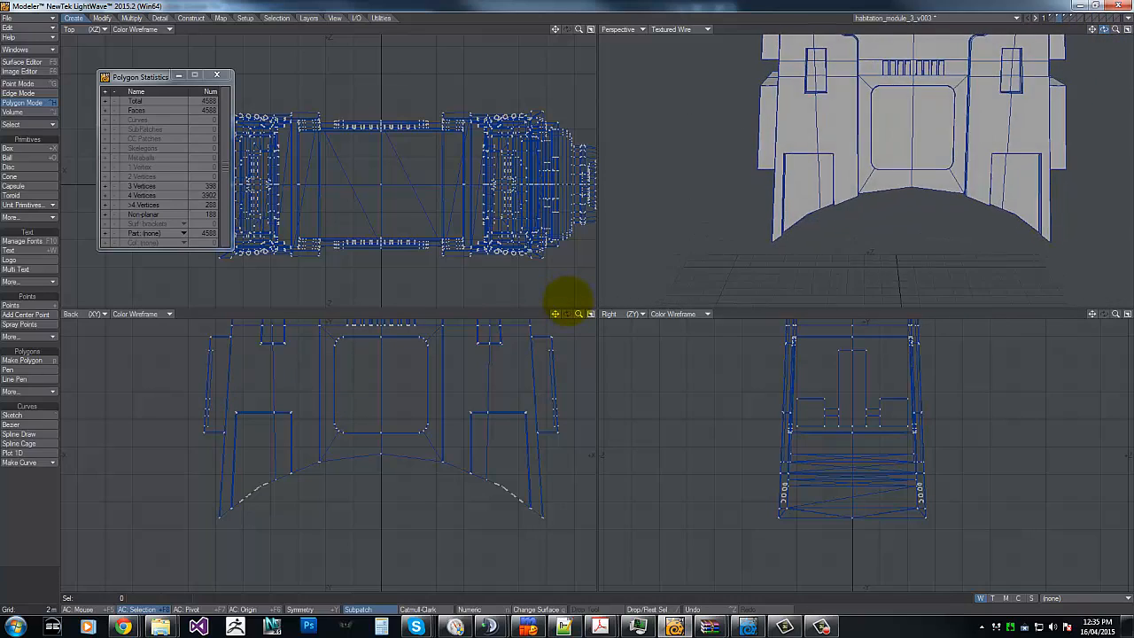
key("g")
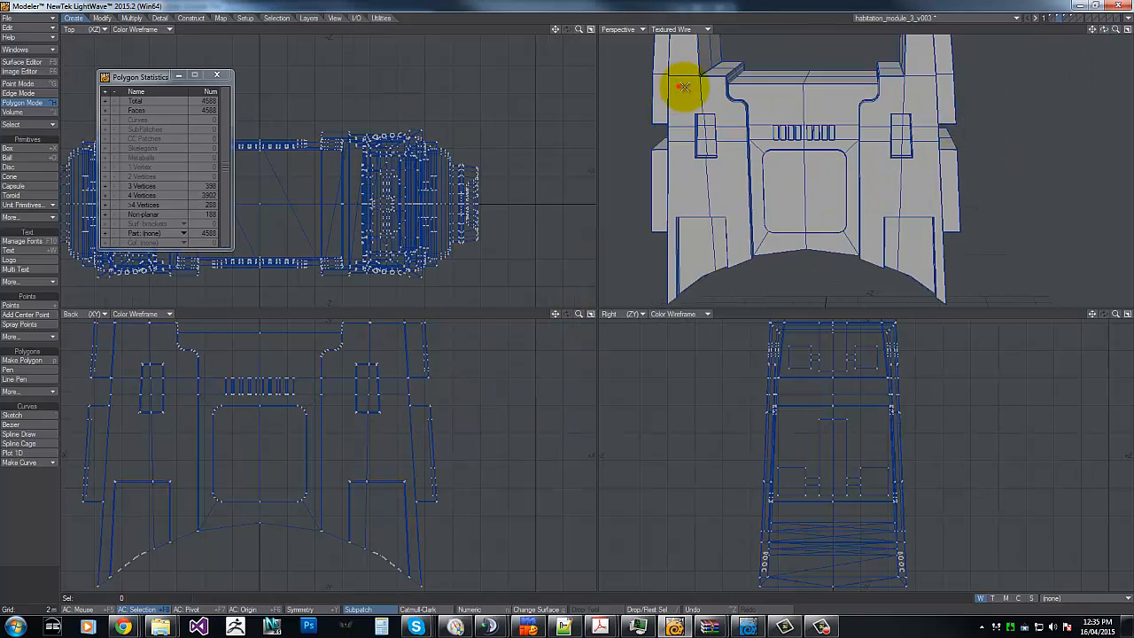
mouse_move(683, 86)
left_mouse_down()
mouse_move(724, 112)
mouse_move(721, 200)
mouse_move(696, 189)
mouse_move(691, 129)
left_mouse_up()
key("g")
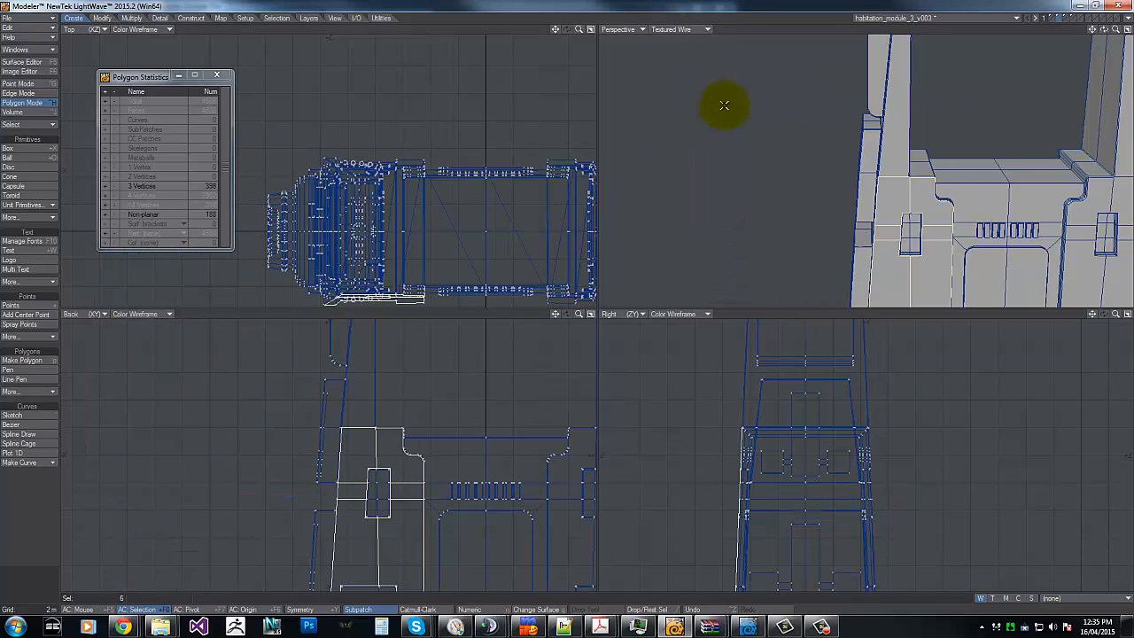
left_click(896, 144, "shift")
key("g")
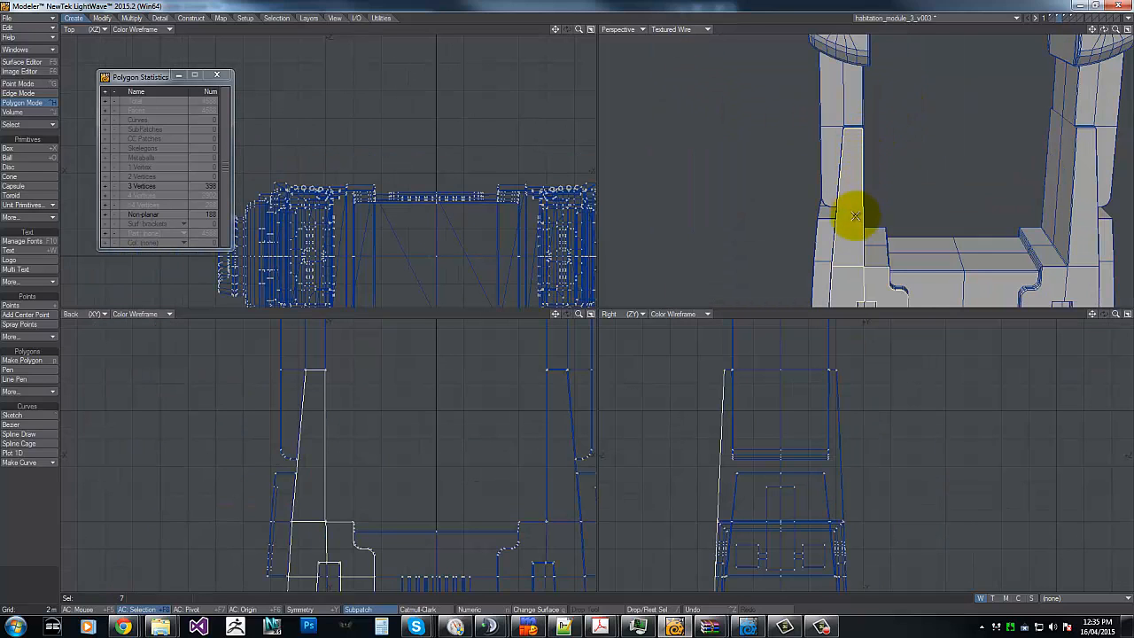
key("g")
key("g")
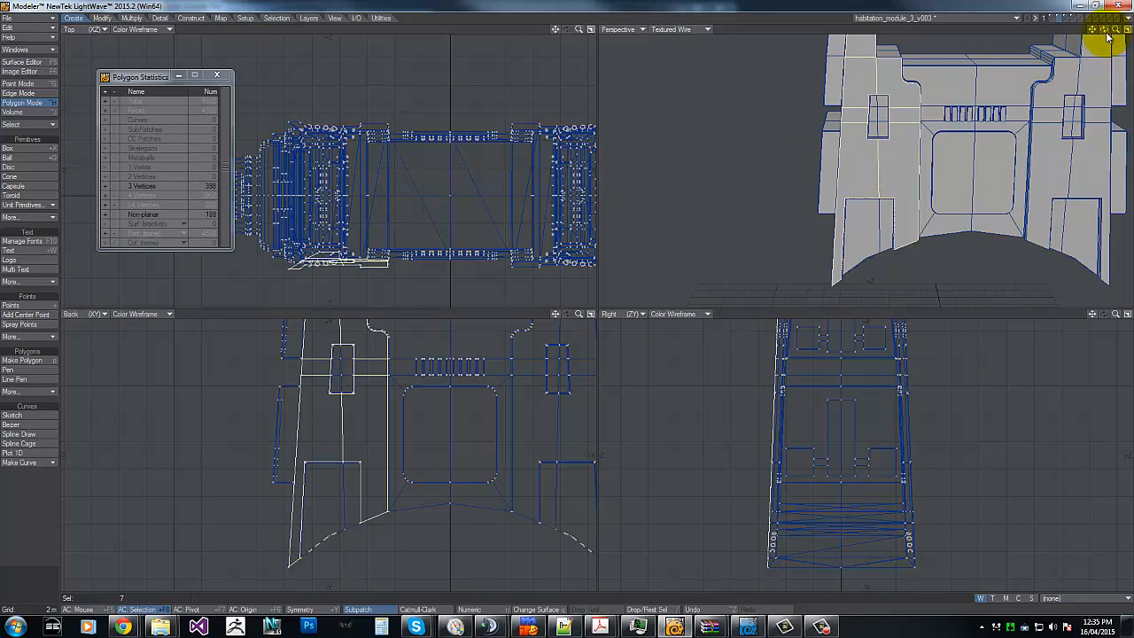
left_click_drag(1107, 35, 1013, 63)
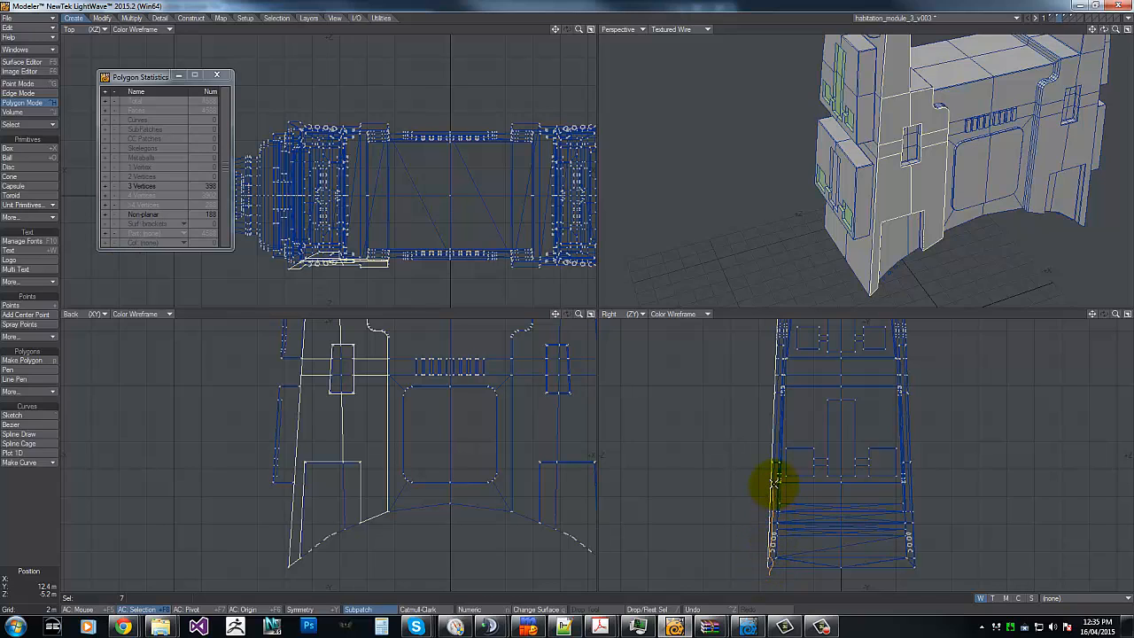
right_click_drag(776, 429, 785, 348)
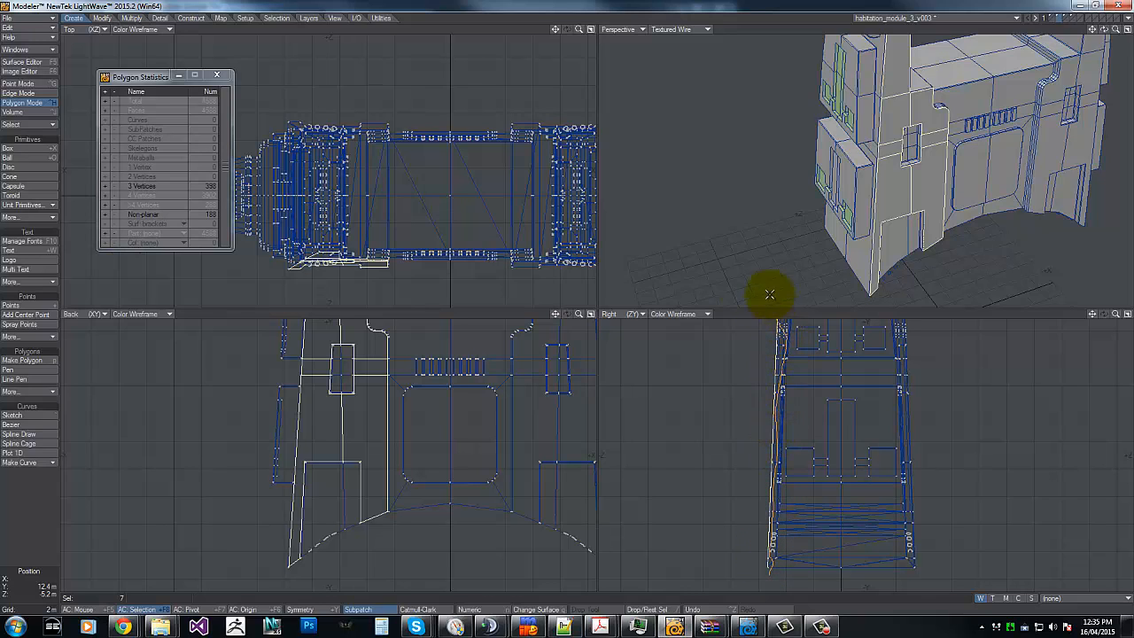
mouse_move(770, 295)
right_mouse_down()
mouse_move(747, 369)
mouse_move(947, 575)
mouse_move(686, 150)
right_mouse_up()
key("g")
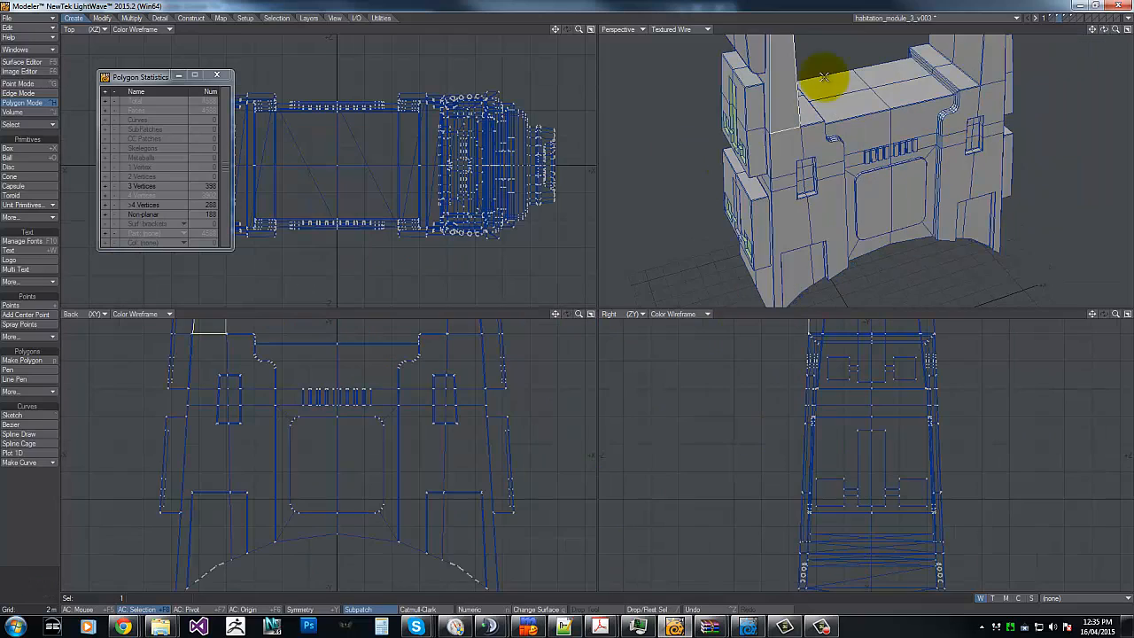
key("slash")
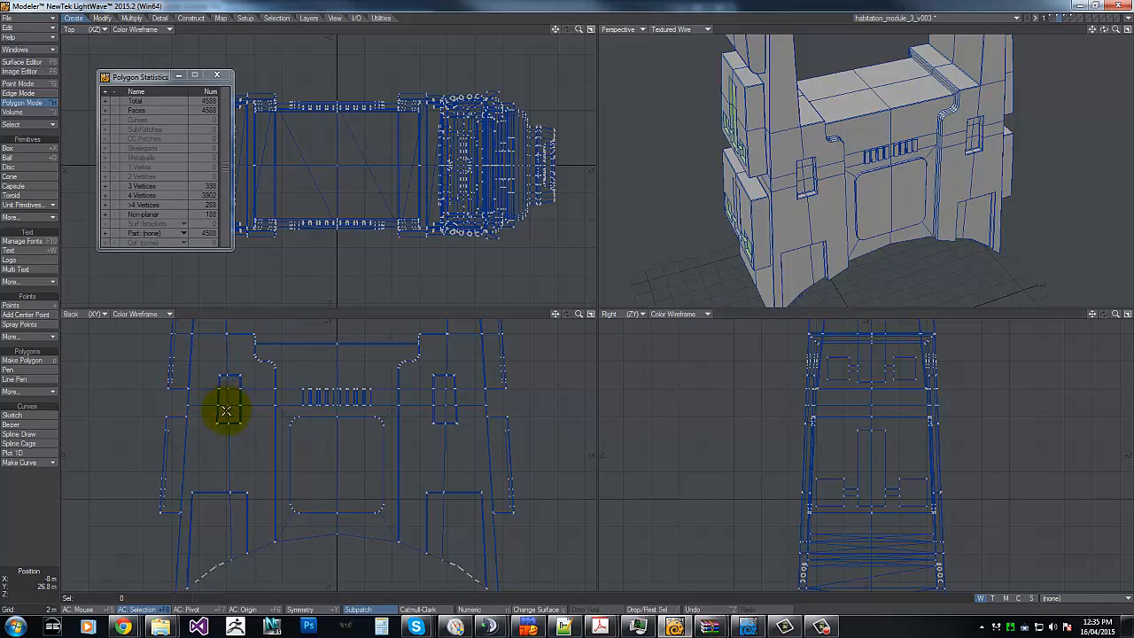
Step: With symmetry turned on, select the complete rounded central panels on the front and back of the frame
key("shift+y")
left_click(878, 185)
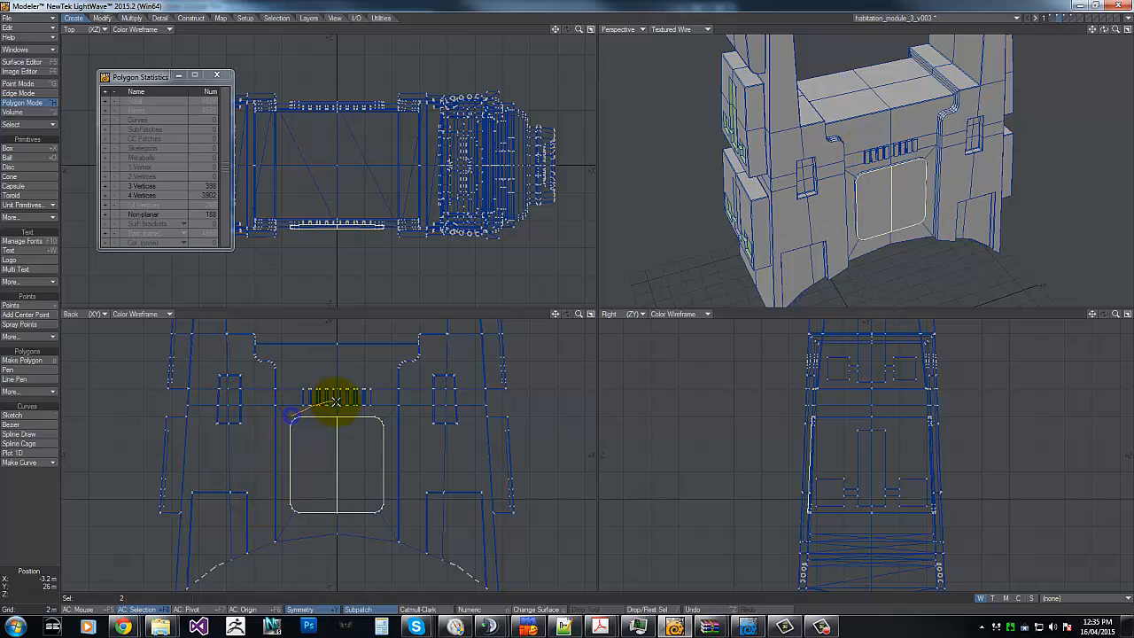
mouse_move(336, 401)
right_mouse_down()
mouse_move(300, 410)
mouse_move(351, 516)
mouse_move(266, 468)
mouse_move(284, 404)
mouse_move(302, 409)
right_mouse_up()
Step: Assign the selected panels to a new surface hull-plate1 with colour 121, 121, 121 and remove them from this layer
type("q")
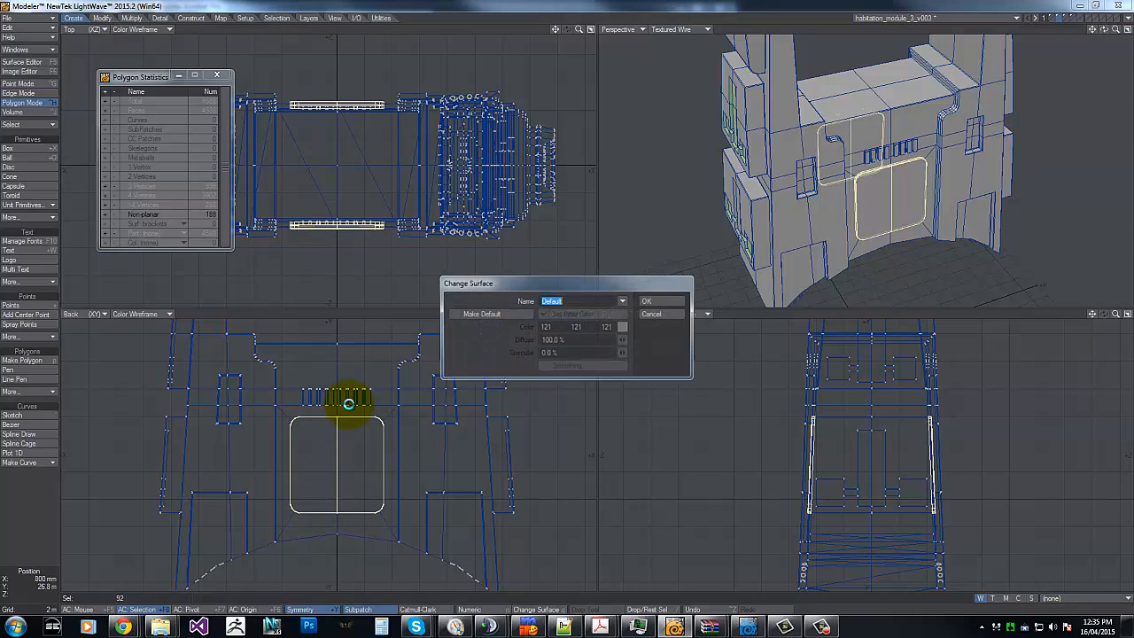
type("hull-plate1")
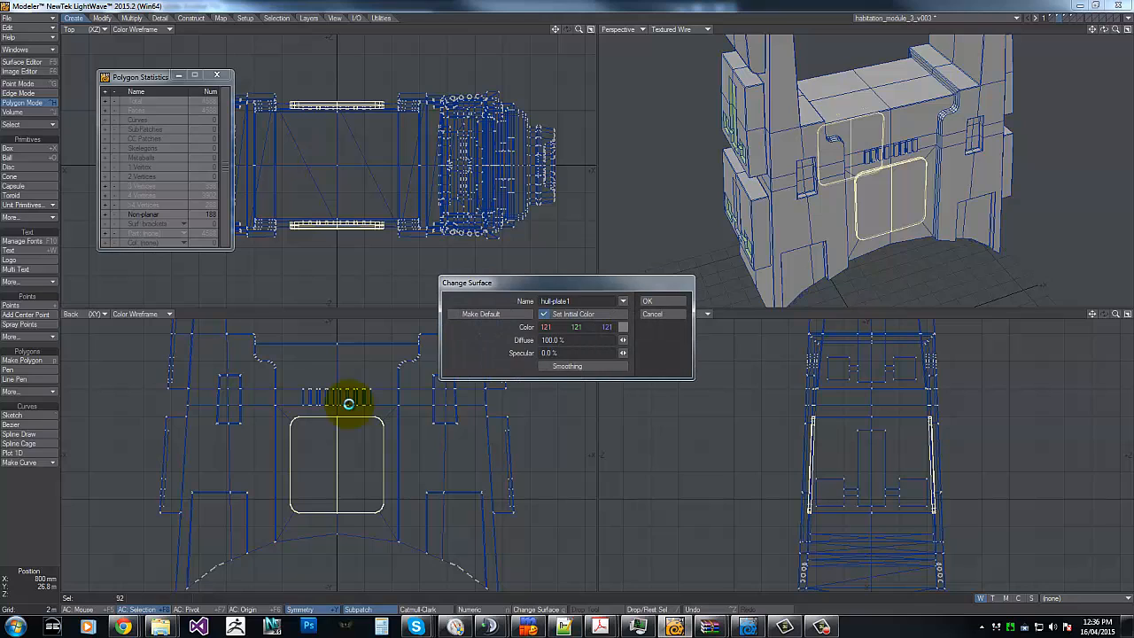
left_click(662, 302)
left_click(662, 295)
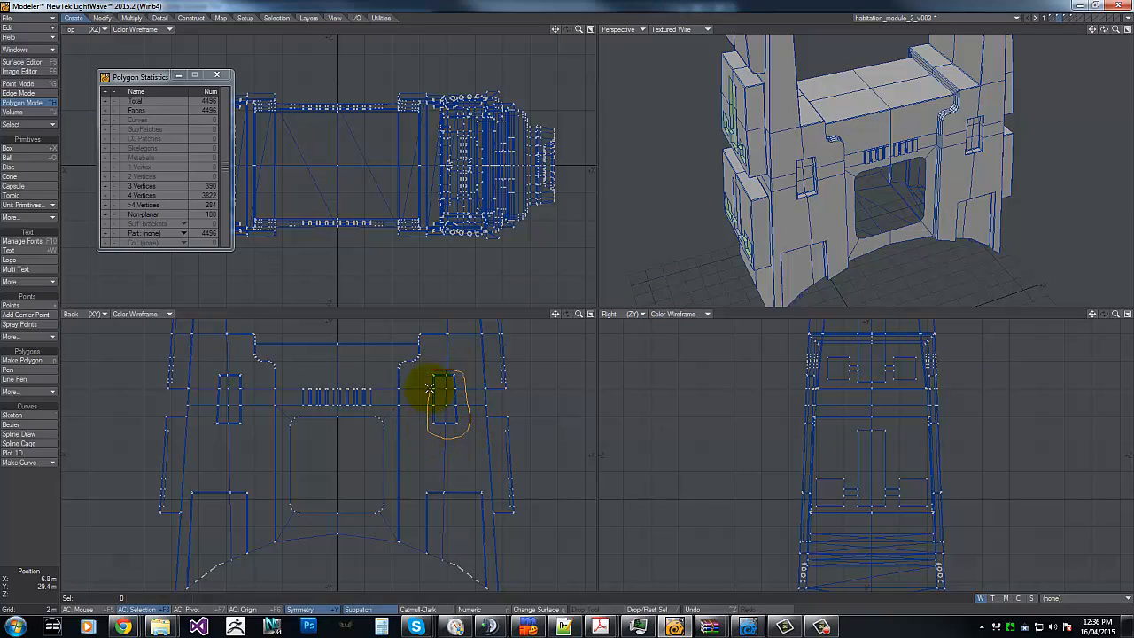
Step: Select the small rectangular panels flanking the central opening, assign them to the surface hull-plate1 and remove them from this layer
right_click_drag(426, 373, 428, 373)
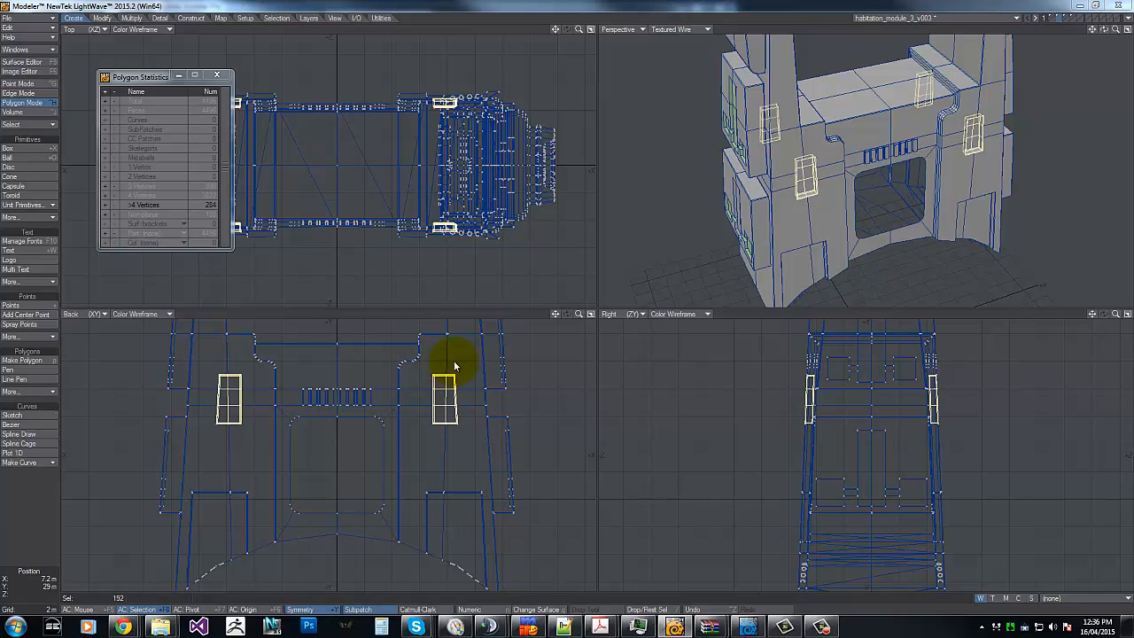
key("q")
left_click(620, 303)
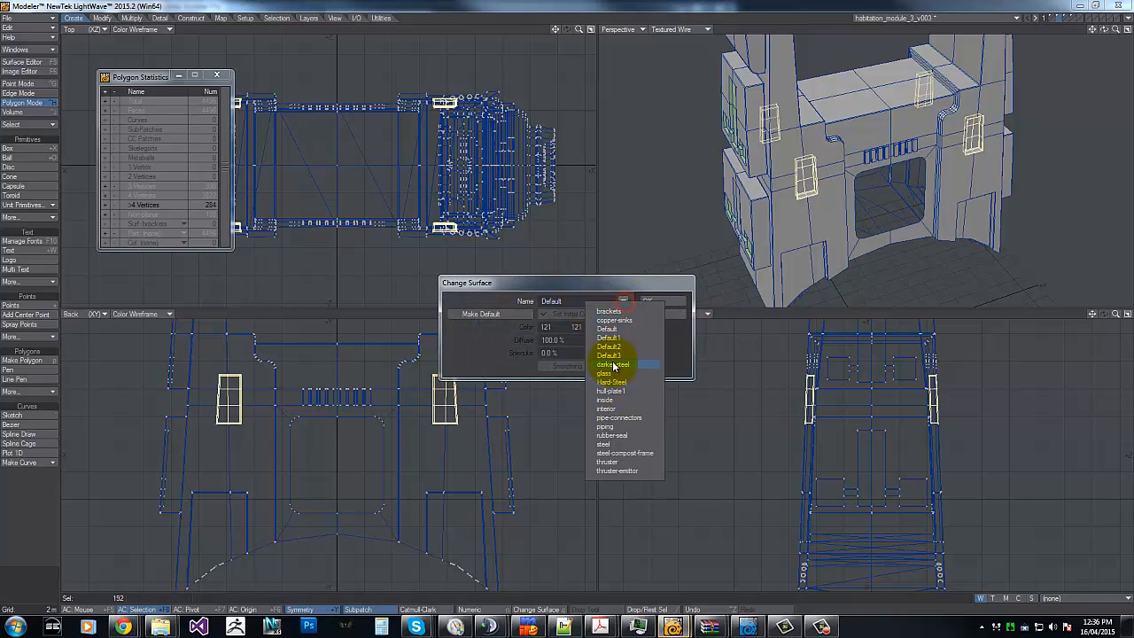
left_click(614, 395)
left_click(660, 298)
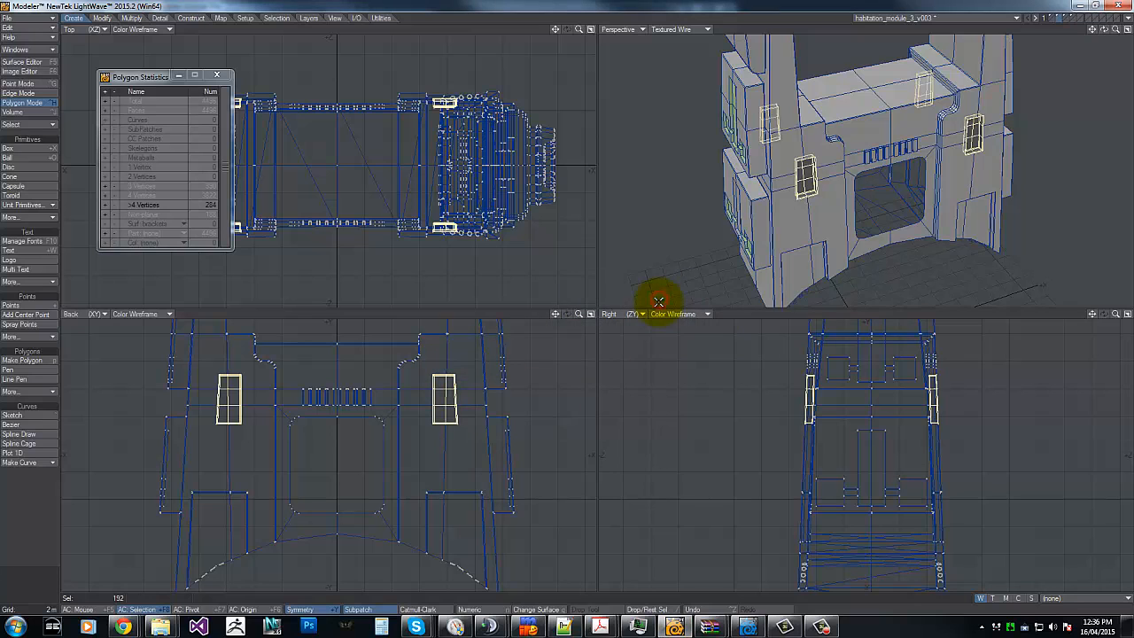
key("/")
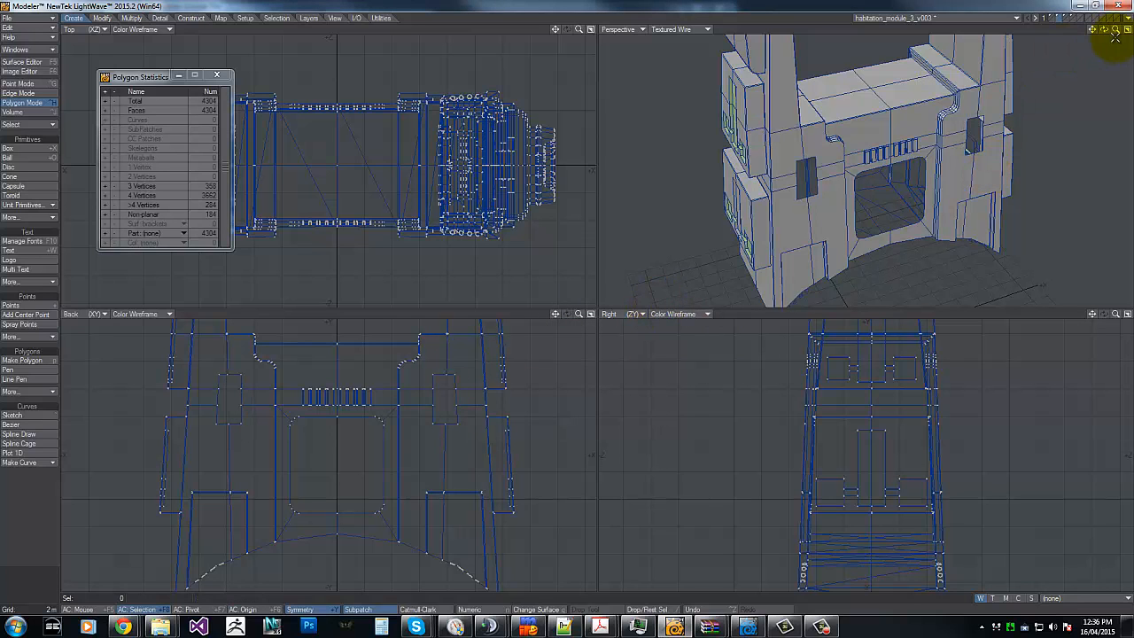
Step: Select the lower leg panels on both sides of the arch, assign them to the surface hull-plate1 and remove them from this layer
mouse_move(1092, 29)
left_mouse_down()
mouse_move(570, 304)
mouse_move(561, 296)
mouse_move(1098, 30)
left_mouse_up()
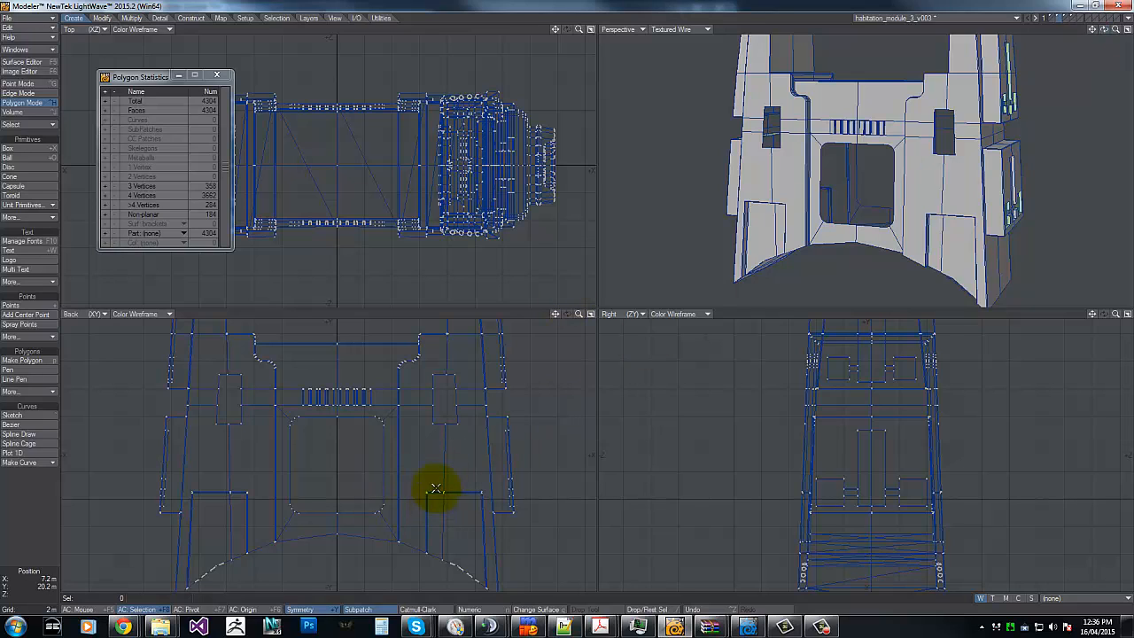
right_click_drag(424, 480, 479, 481)
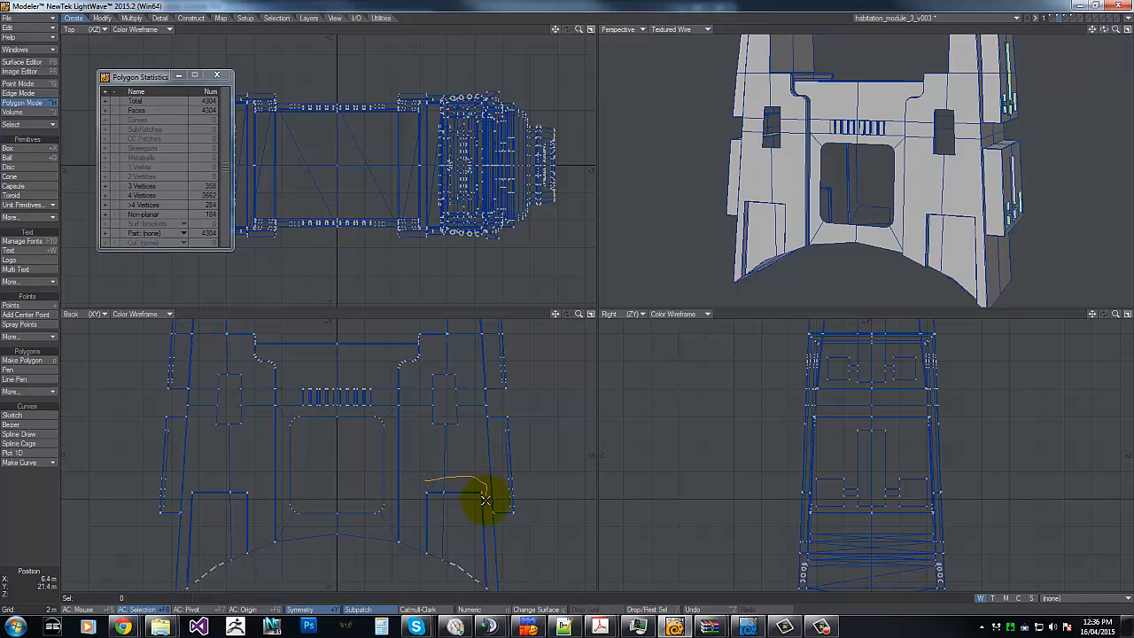
mouse_move(486, 599)
right_mouse_down()
mouse_move(405, 567)
mouse_move(412, 483)
right_mouse_up()
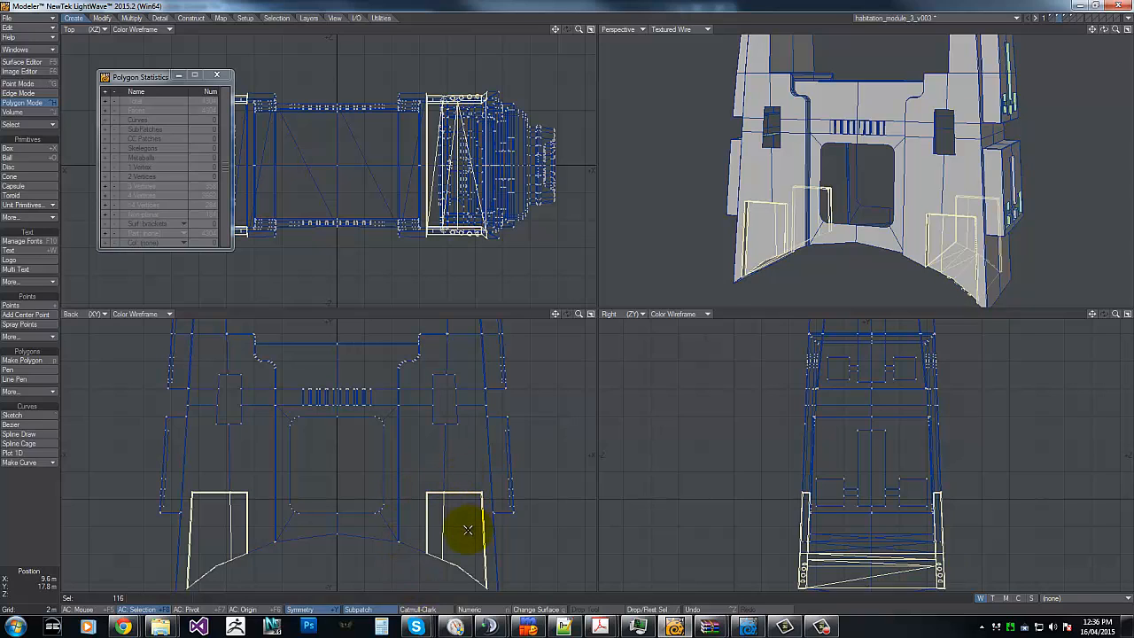
key("q")
left_click(622, 299)
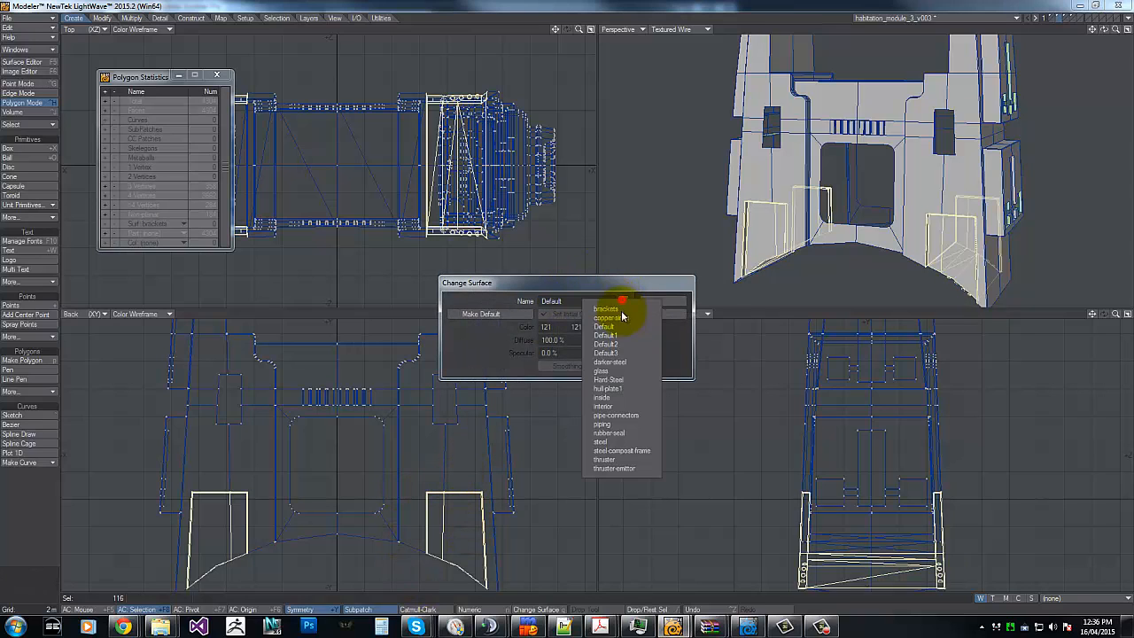
left_click(609, 389)
left_click(668, 302)
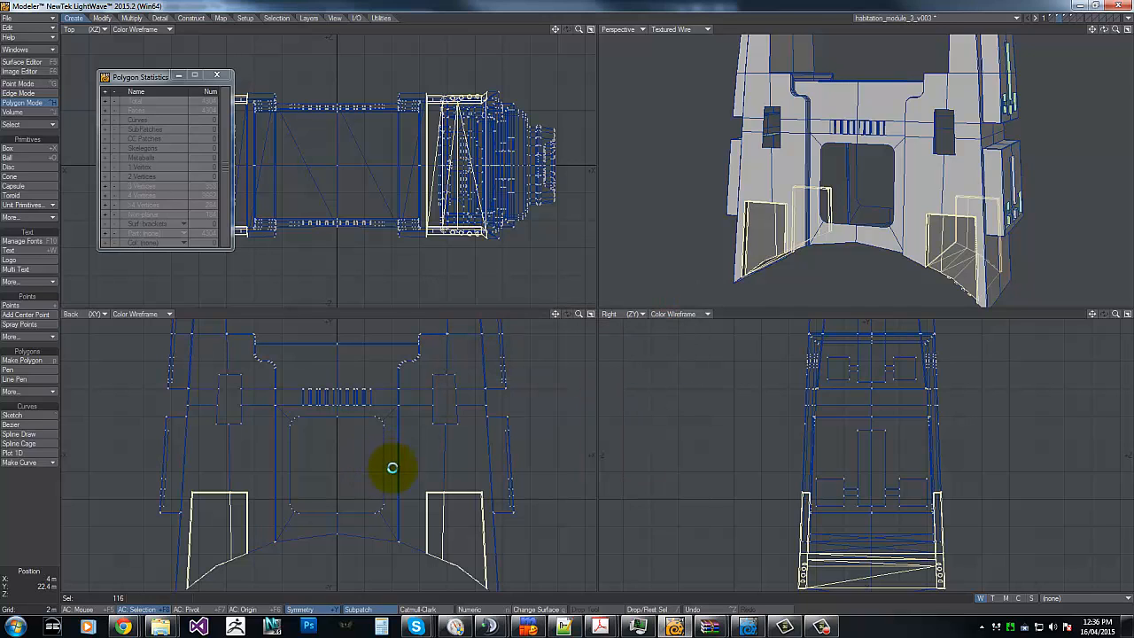
key("minus")
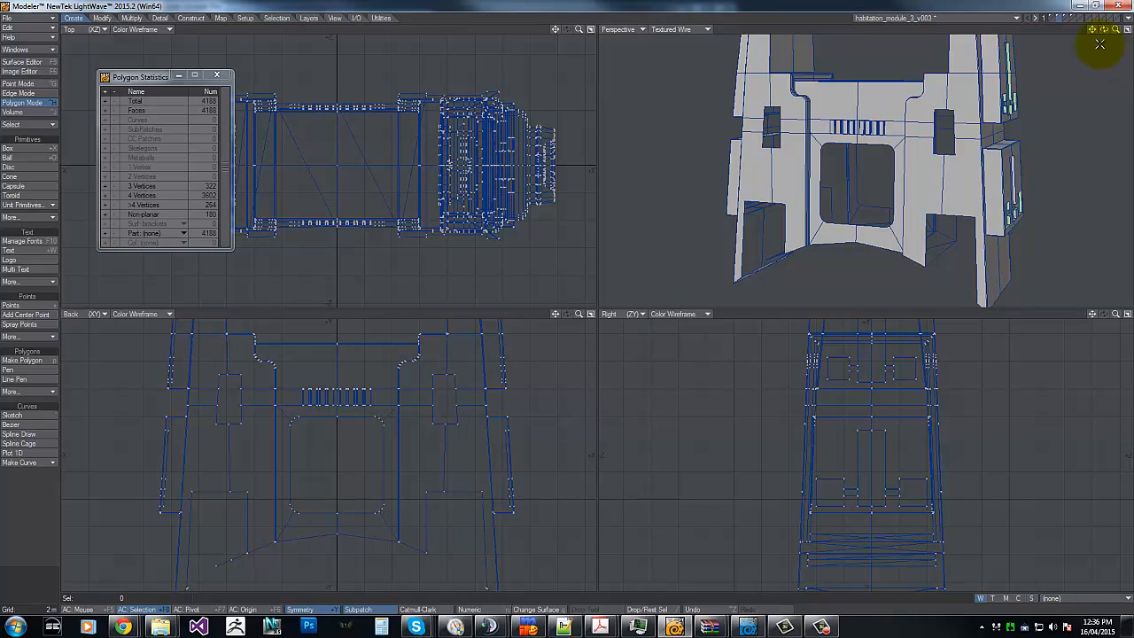
left_click_drag(1104, 30, 568, 293)
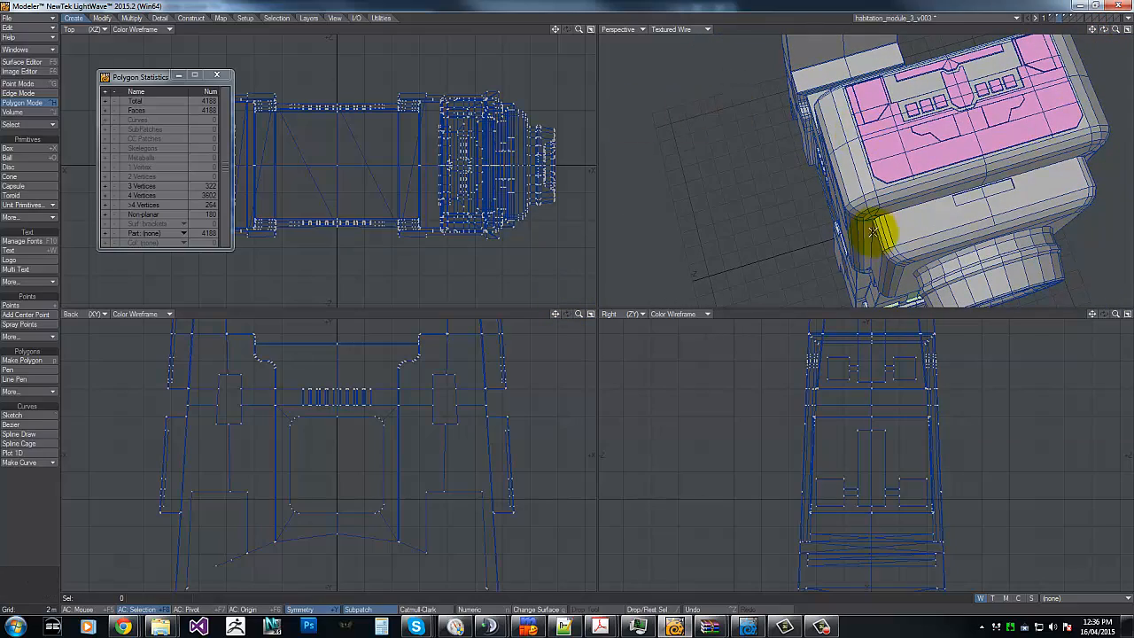
left_click_drag(992, 188, 976, 194)
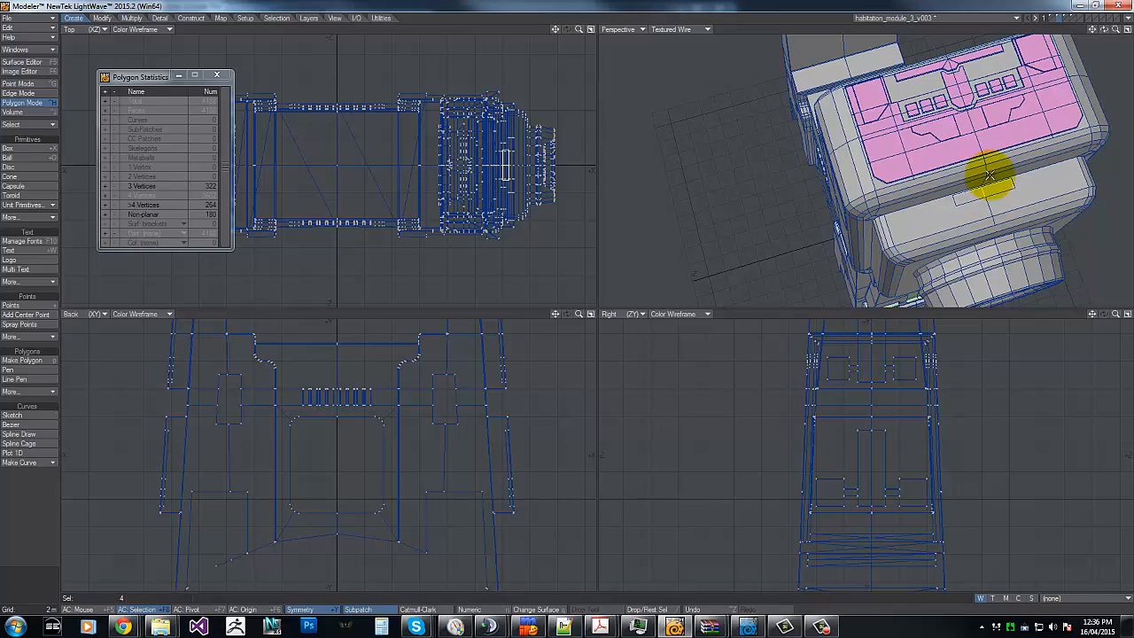
left_click_drag(1007, 184, 946, 202)
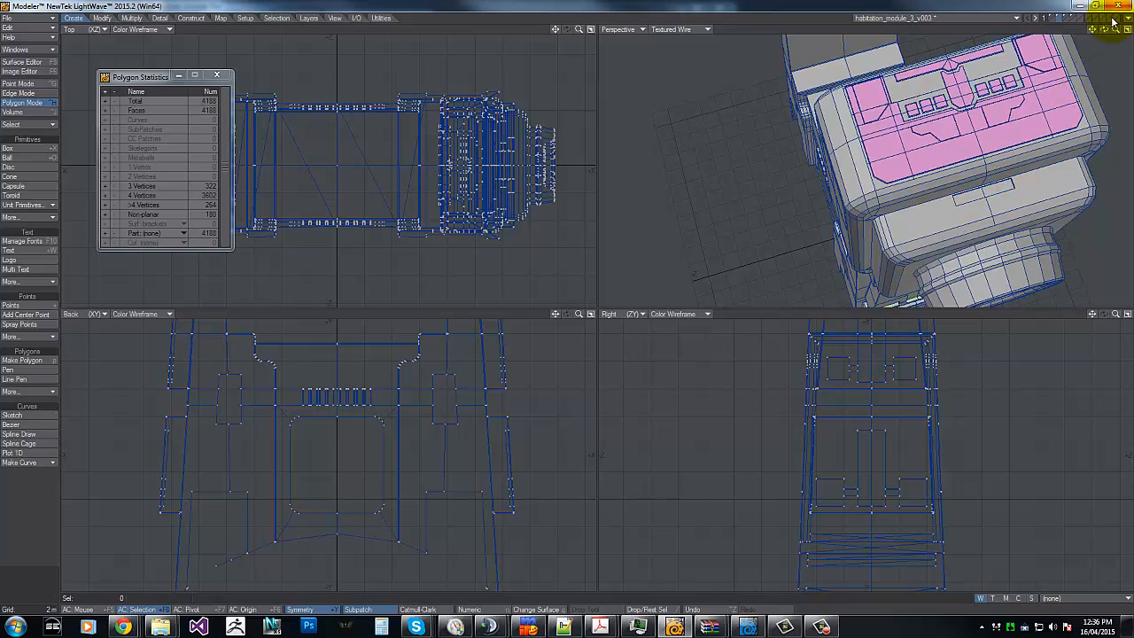
Step: Select the complete lower side boxes, including their raised details, on the outer faces of both arms
left_click_drag(1104, 29, 567, 295)
key("g")
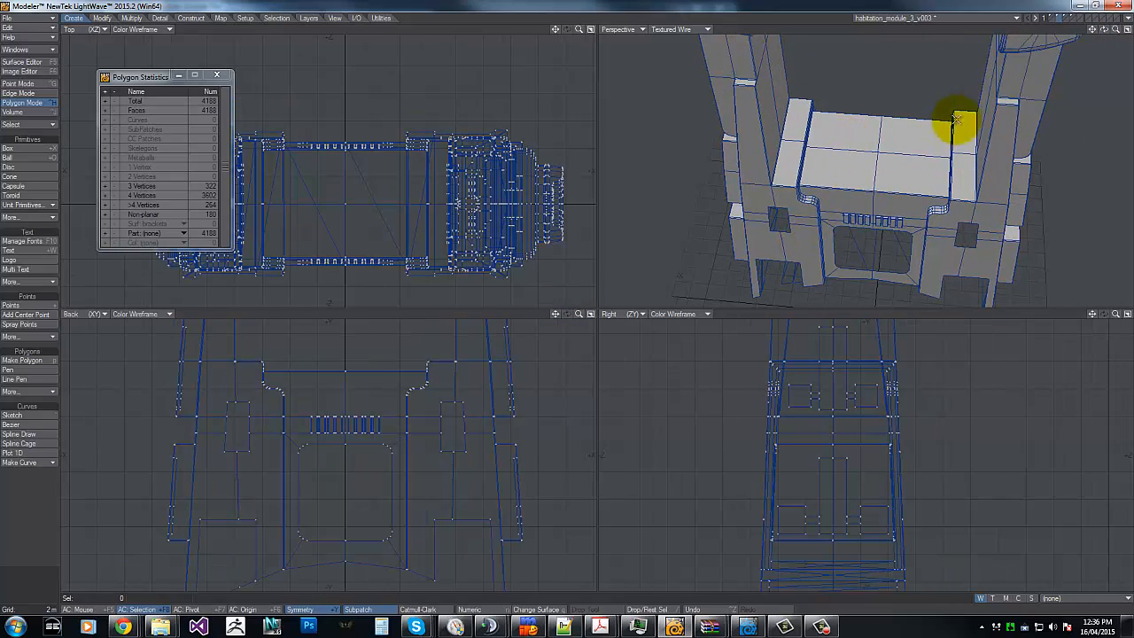
left_click_drag(1103, 29, 567, 298)
left_click(756, 195)
left_click_drag(756, 195, 754, 228)
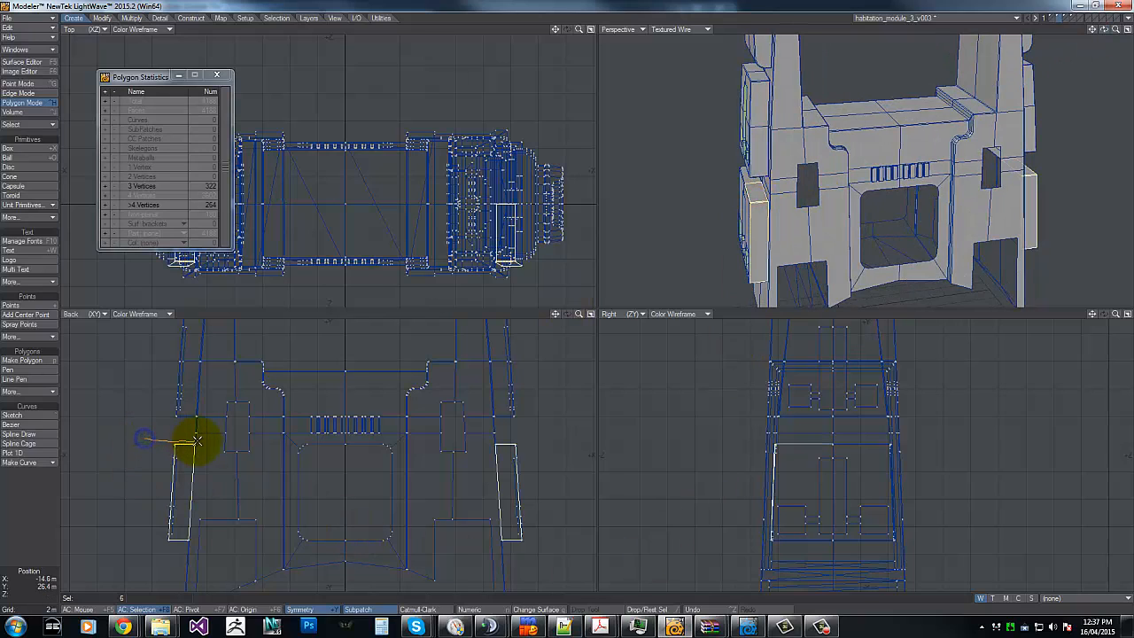
right_click_drag(144, 543, 144, 435)
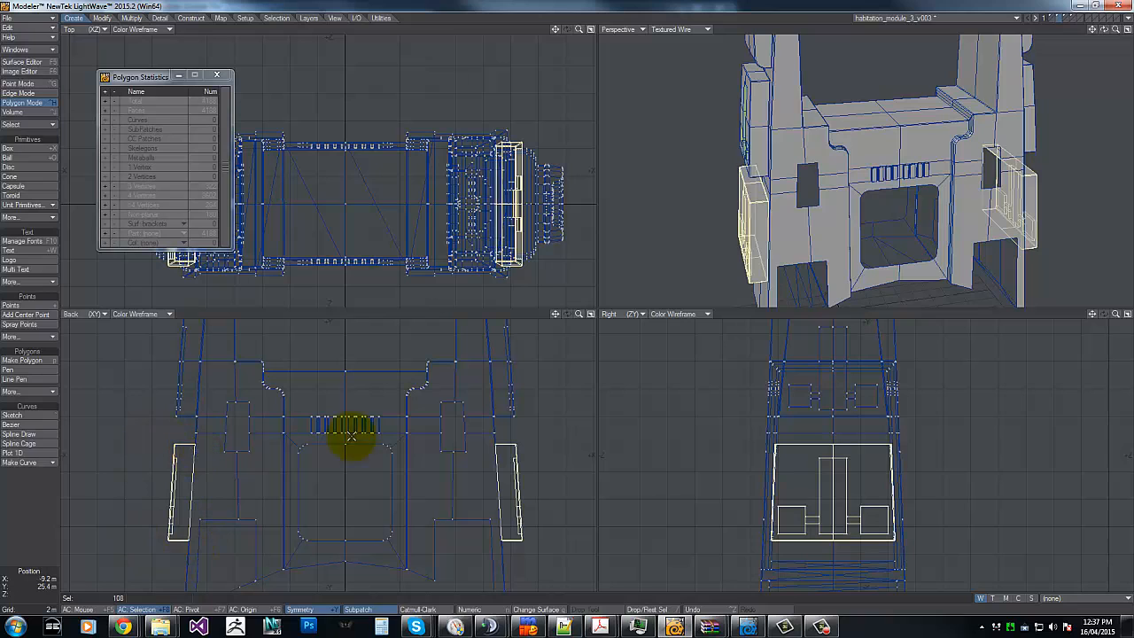
Step: Deselect the raised vertical bar, square blocks and connectors on the lower side boxes, keeping only the box panels selected
mouse_move(1103, 29)
left_mouse_down()
mouse_move(570, 304)
mouse_move(944, 162)
left_mouse_up()
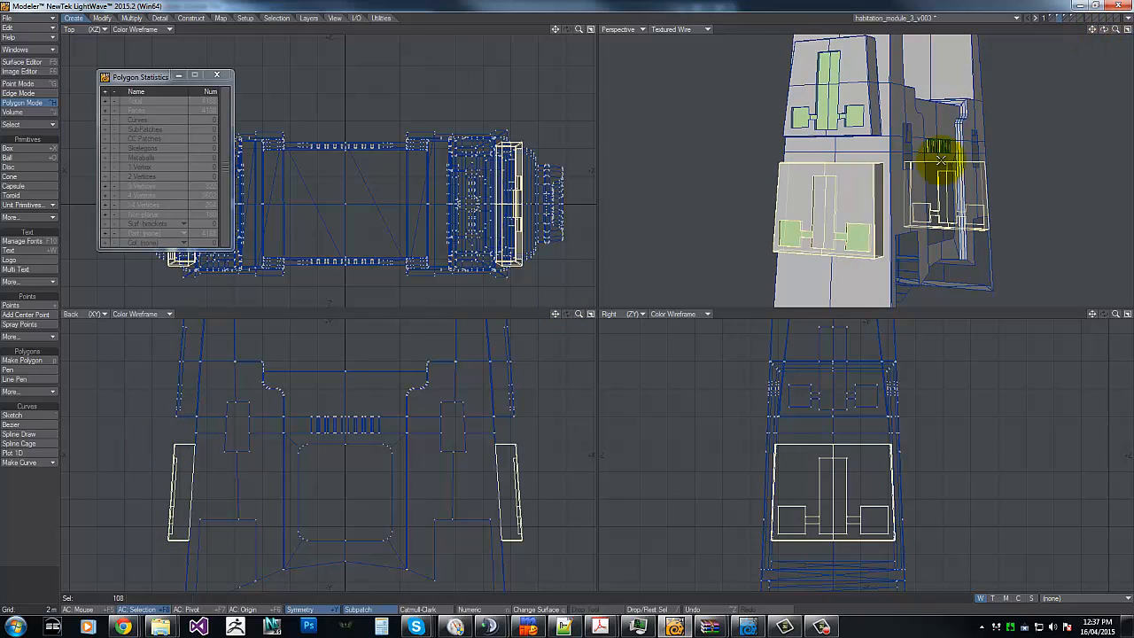
left_click_drag(820, 203, 825, 201)
left_click(790, 236)
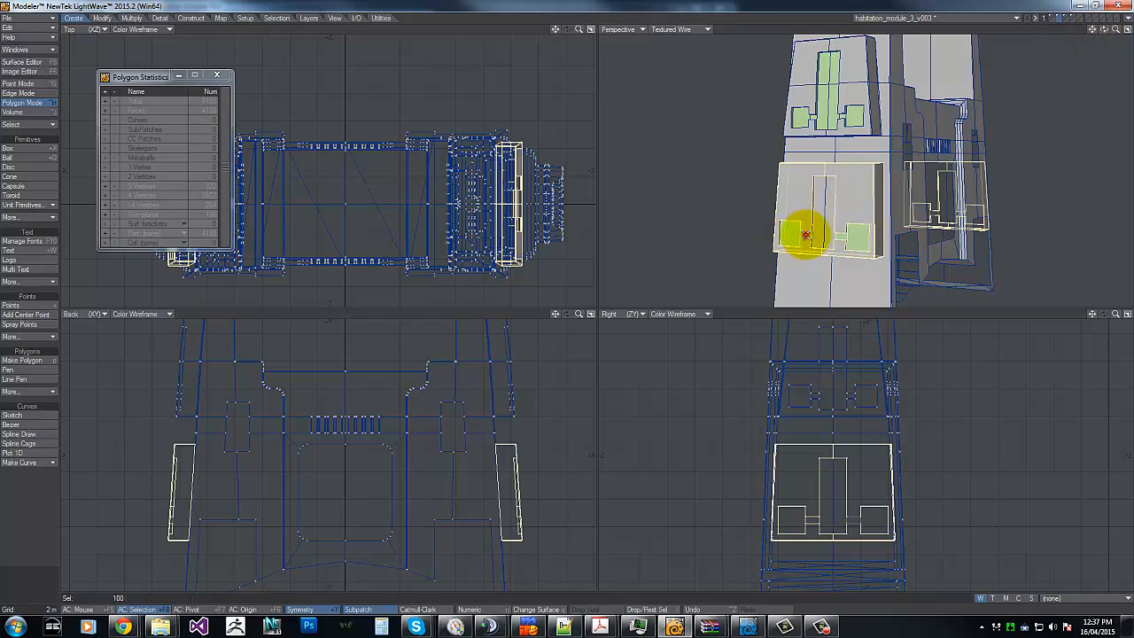
left_click(848, 234)
left_click(854, 237)
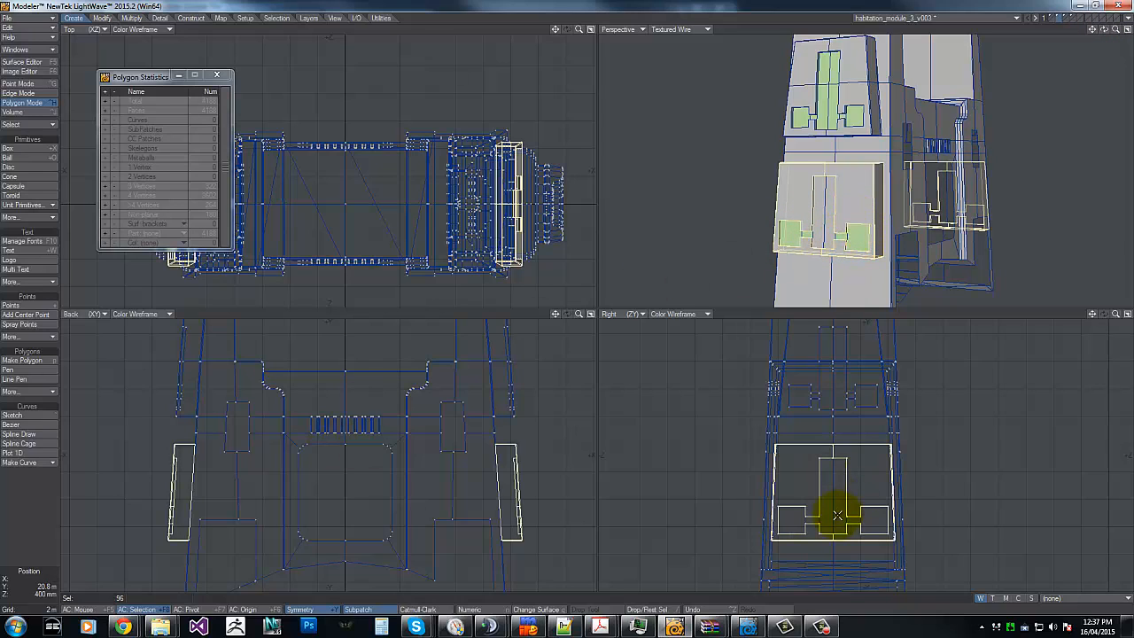
right_click_drag(809, 488, 827, 452)
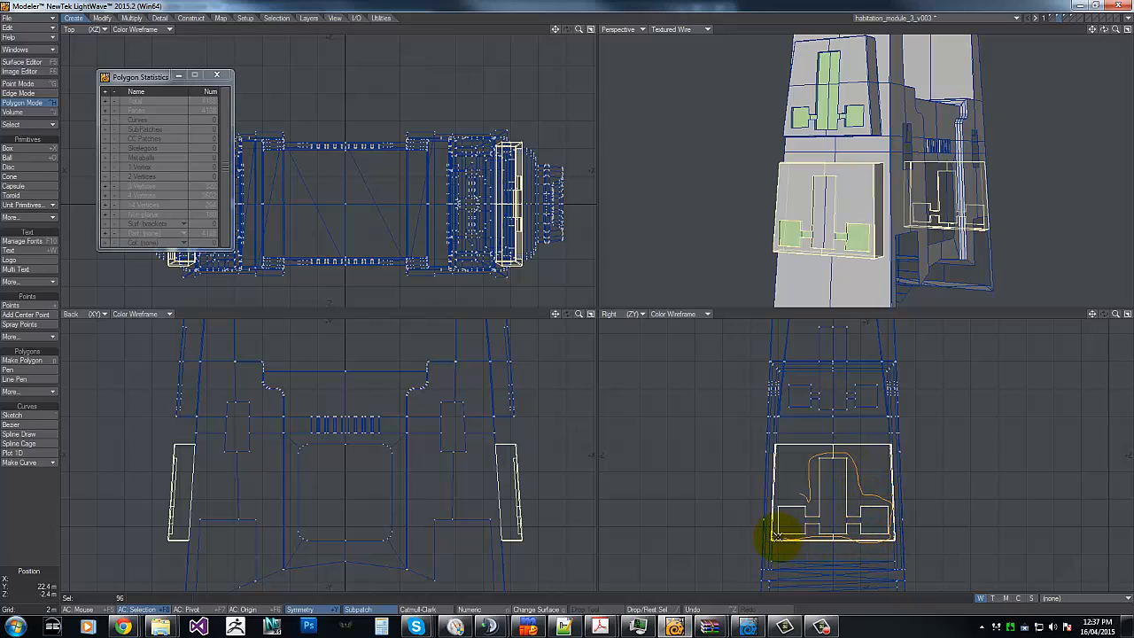
right_click_drag(794, 479, 794, 479)
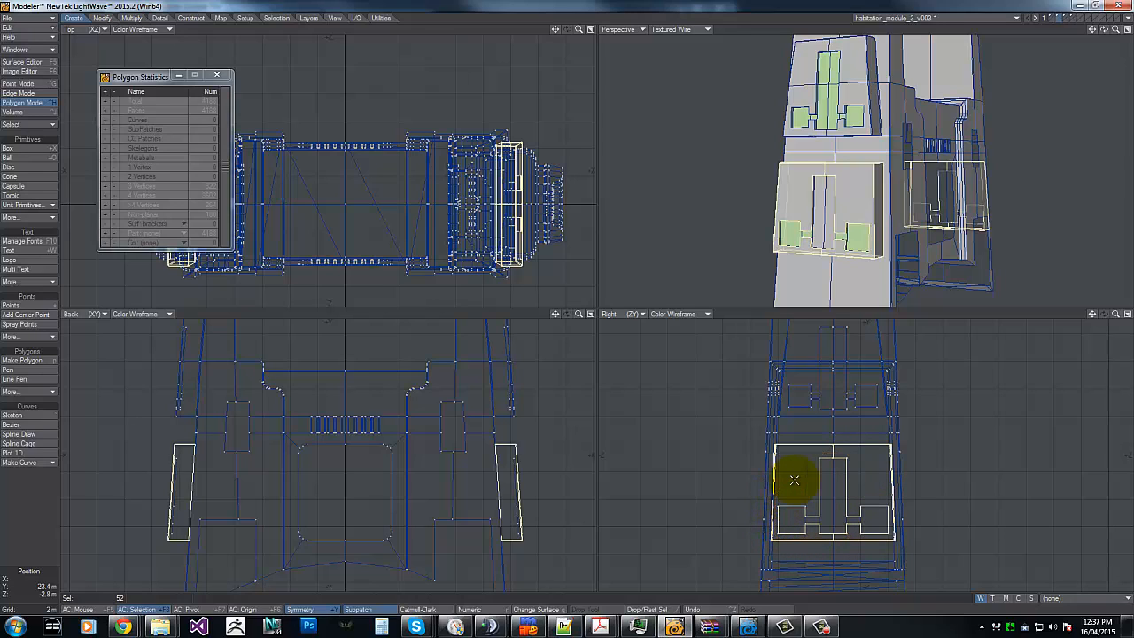
Step: Assign the selected lower side box panels to the surface hull-plate1 and remove them from this layer
key("q")
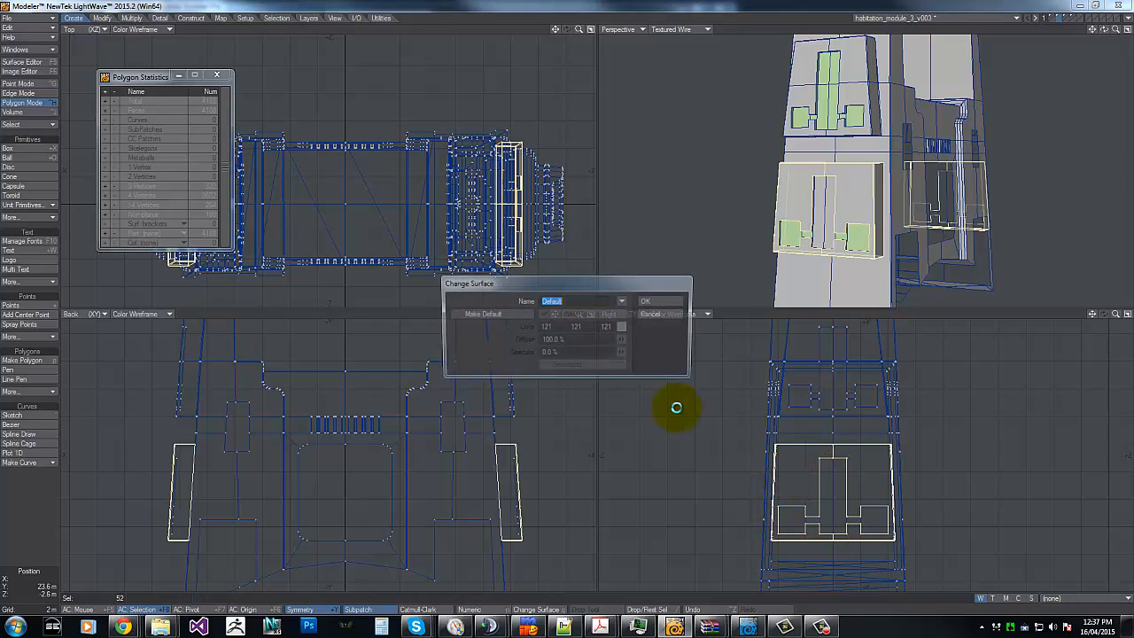
left_click(623, 301)
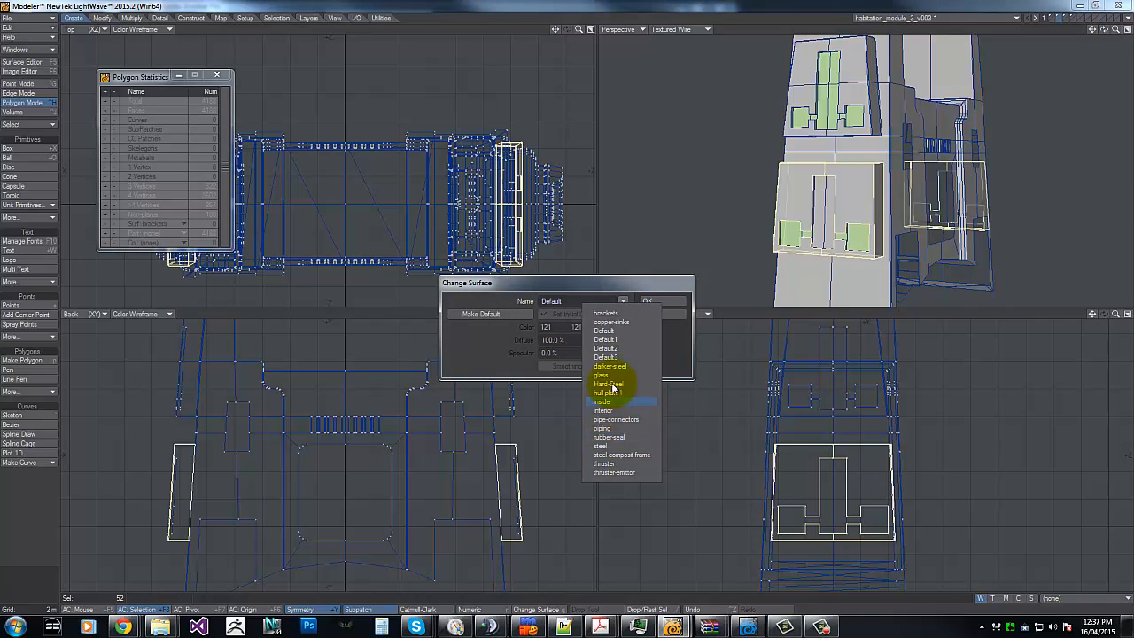
left_click(615, 394)
left_click(663, 300)
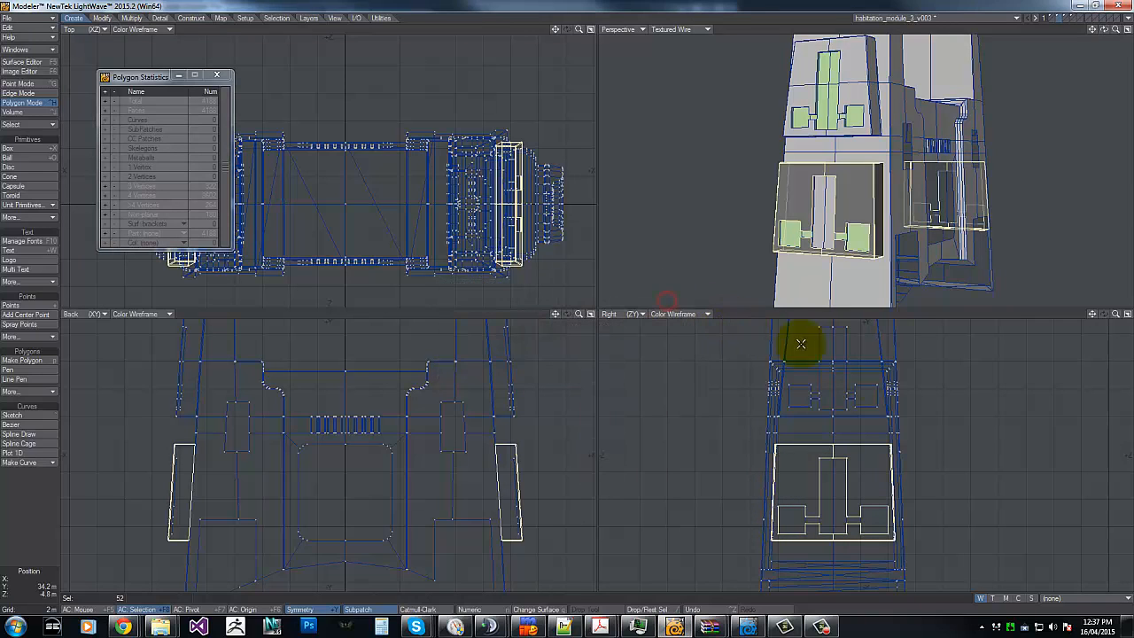
key("slash")
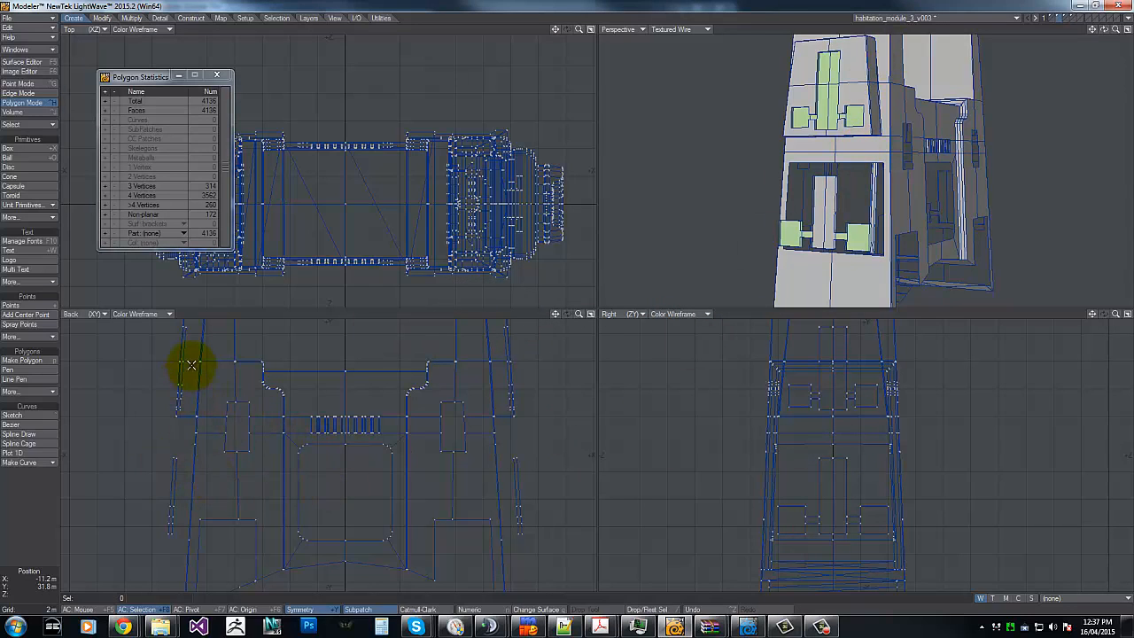
Step: Select the complete tapered side boxes directly above the removed ones, including their raised details
key("g")
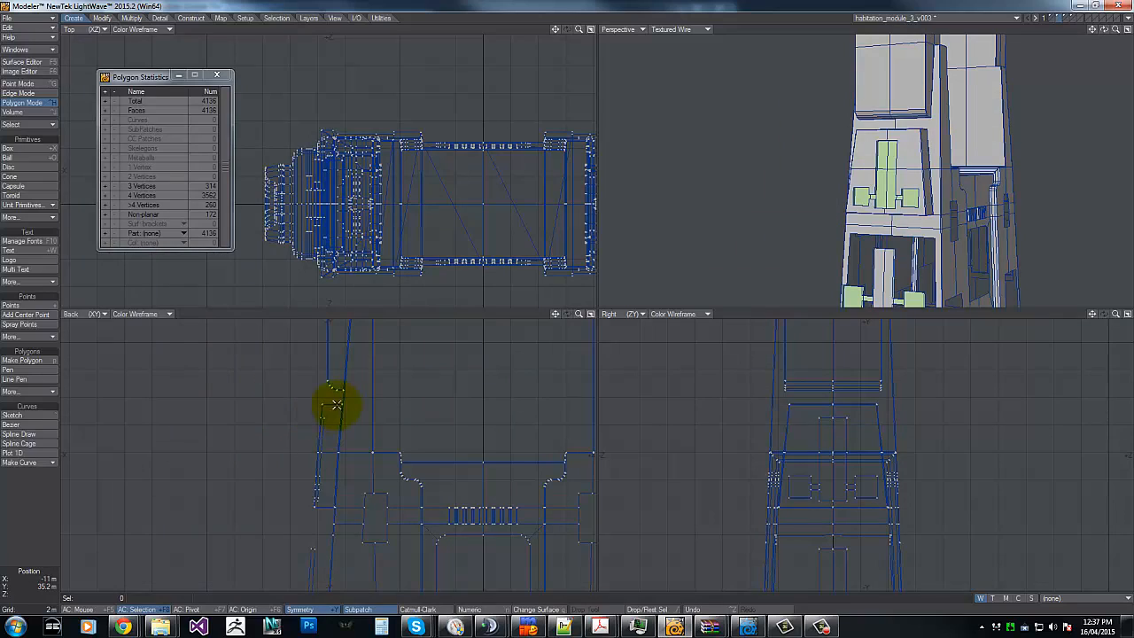
left_click_drag(334, 403, 326, 509)
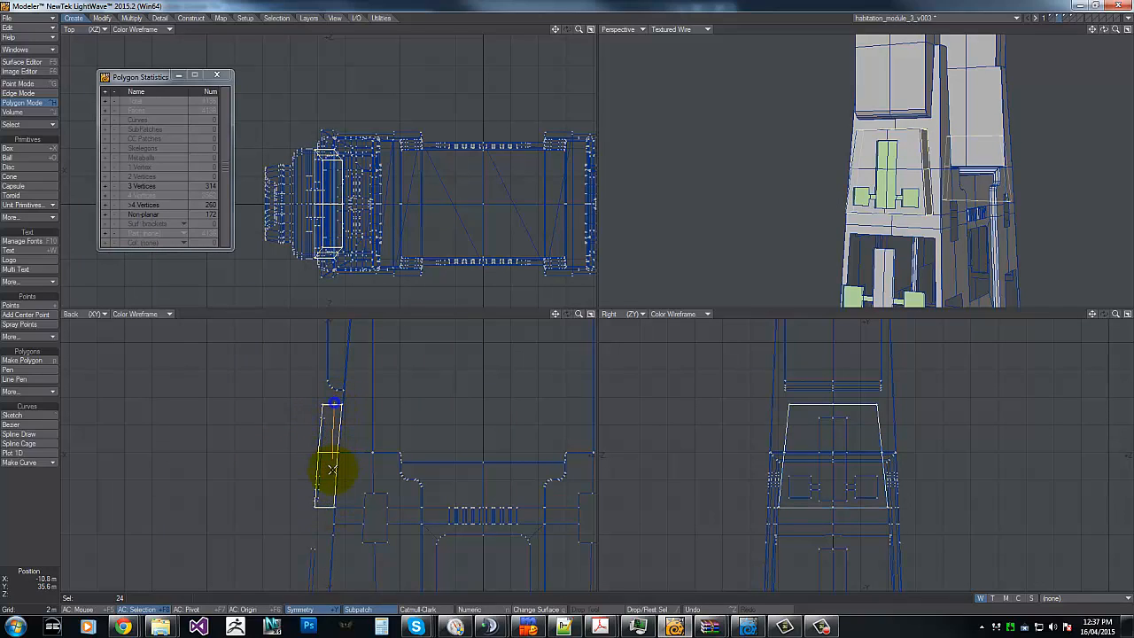
mouse_move(315, 523)
right_mouse_down()
mouse_move(314, 399)
mouse_move(339, 399)
right_mouse_up()
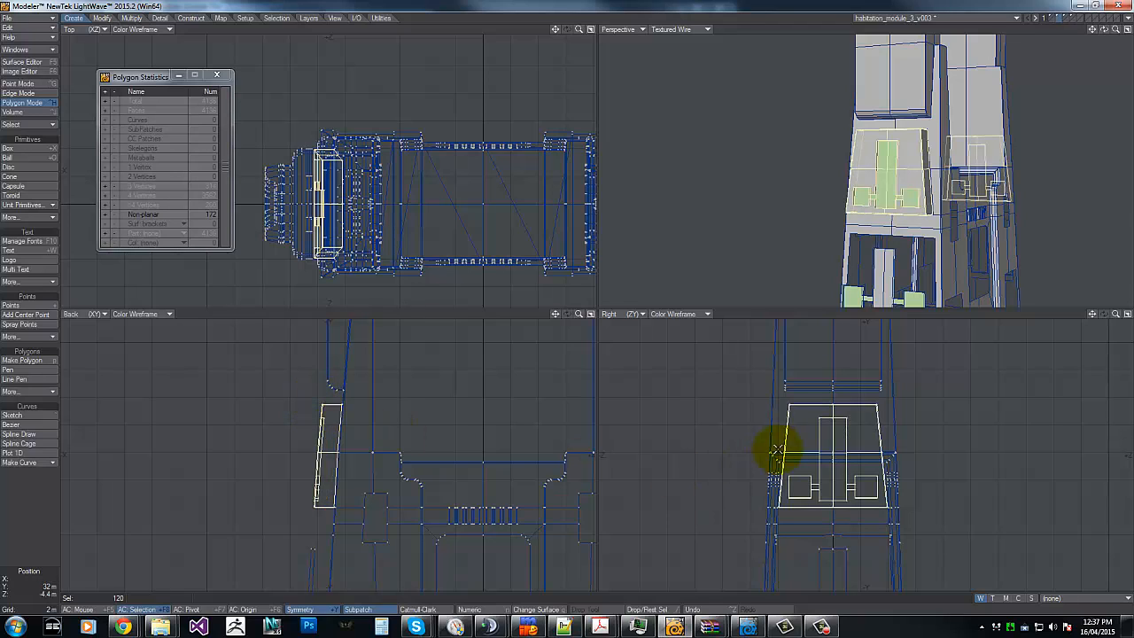
Step: Deselect polygons of the raised vertical bar and its connectors on the tapered upper side boxes
left_click(829, 447)
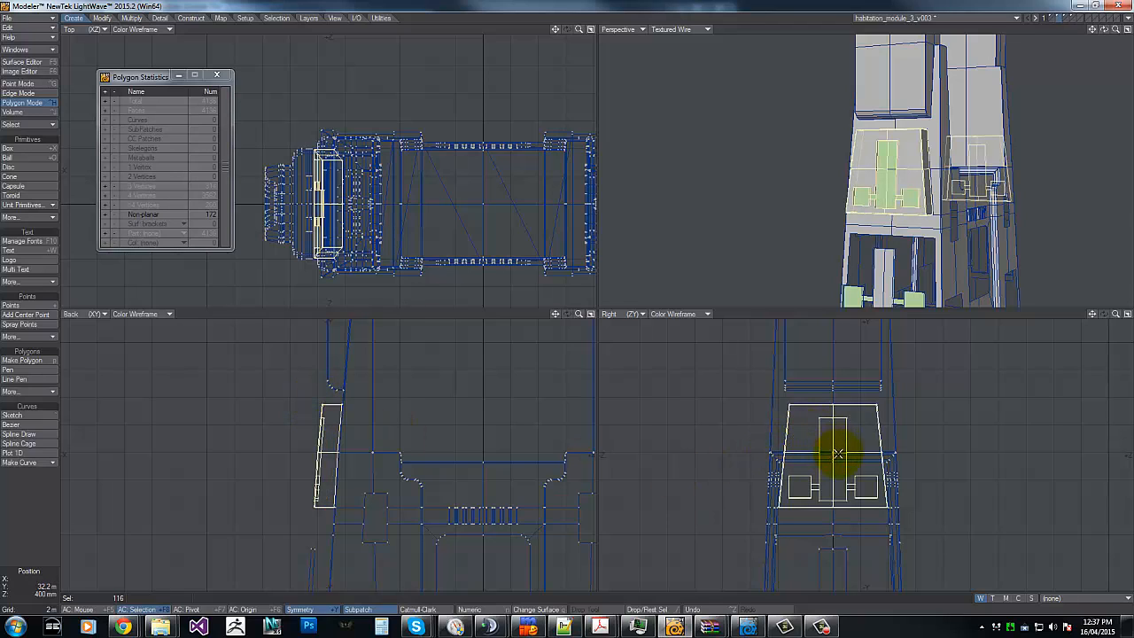
left_click(837, 454)
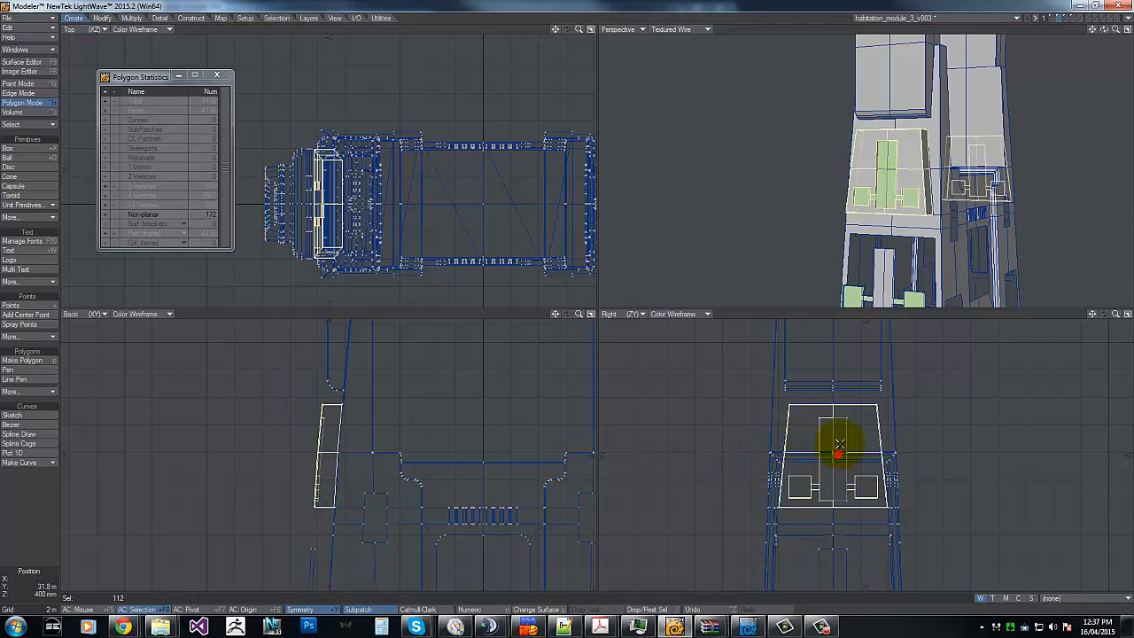
left_click(849, 487)
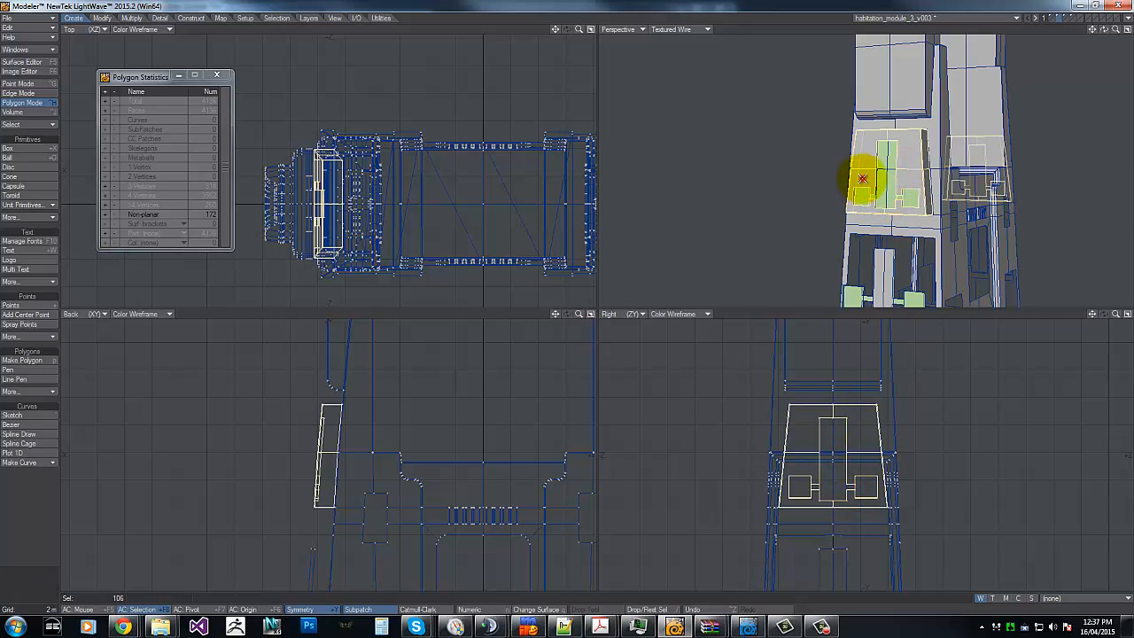
left_click(855, 487)
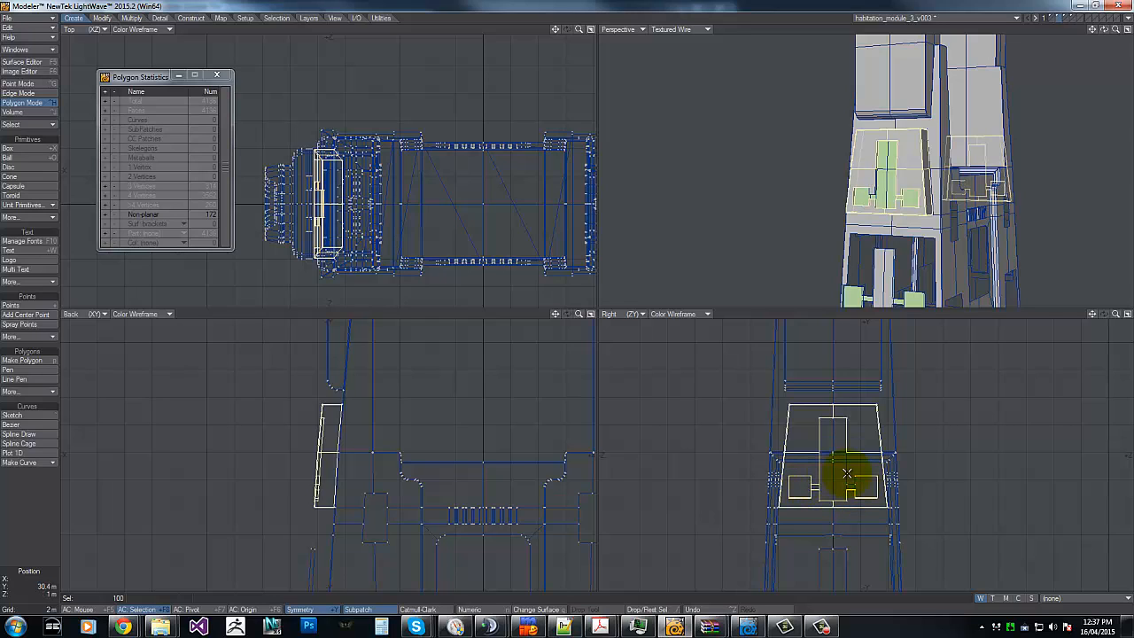
left_click(860, 172)
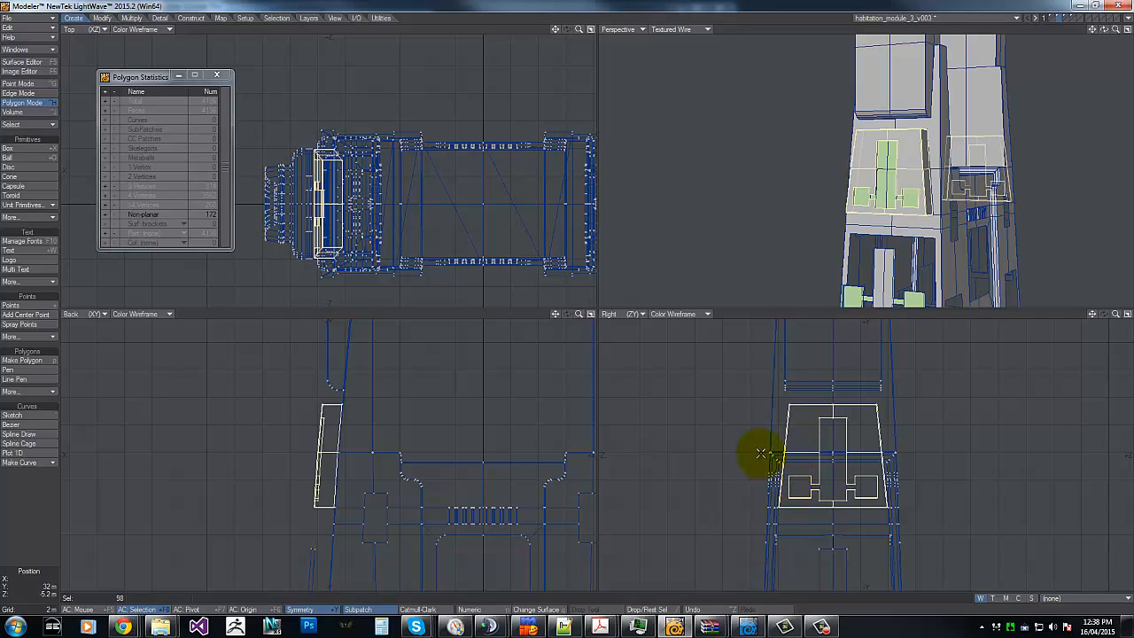
Step: Assign the selected tapered upper side box panels to the surface hull-plate1 and hide them
key("q")
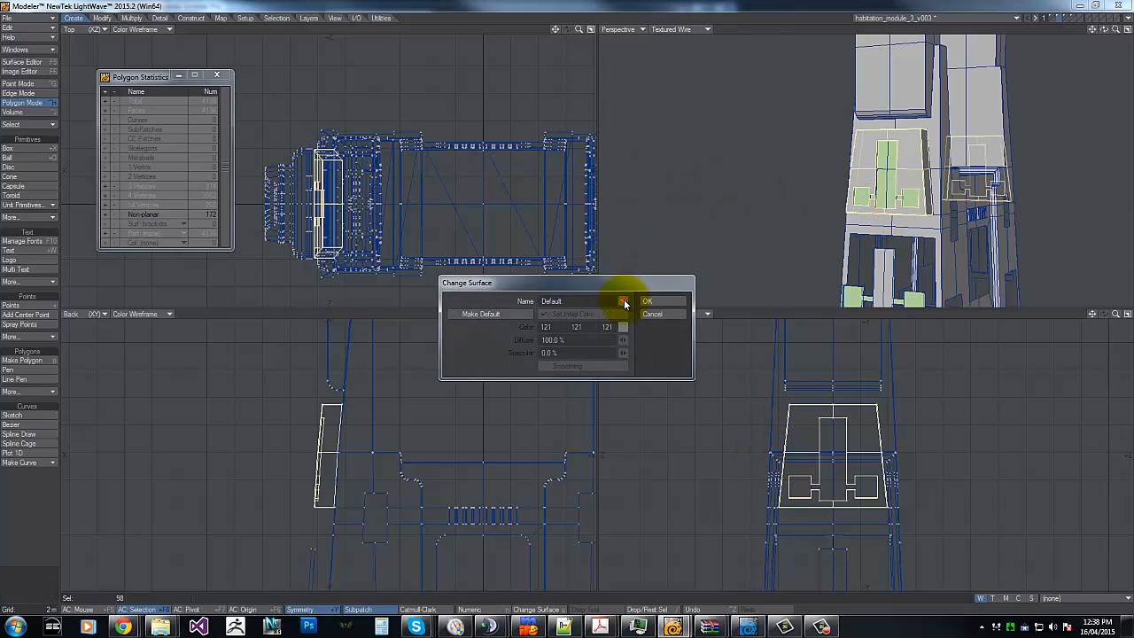
left_click(621, 302)
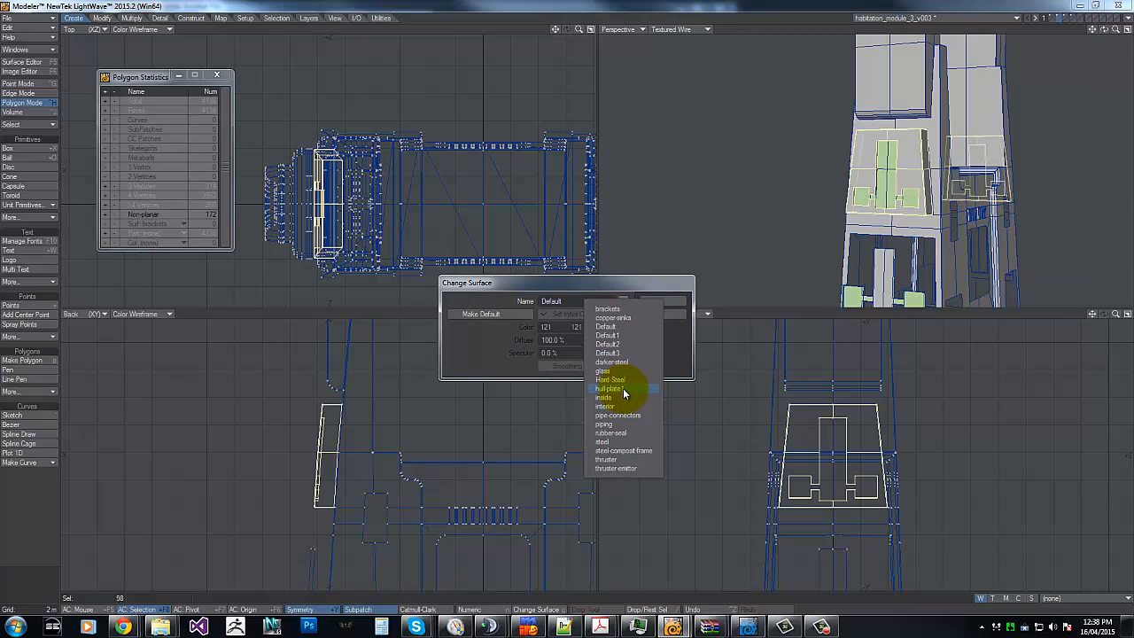
left_click(622, 388)
left_click(665, 299)
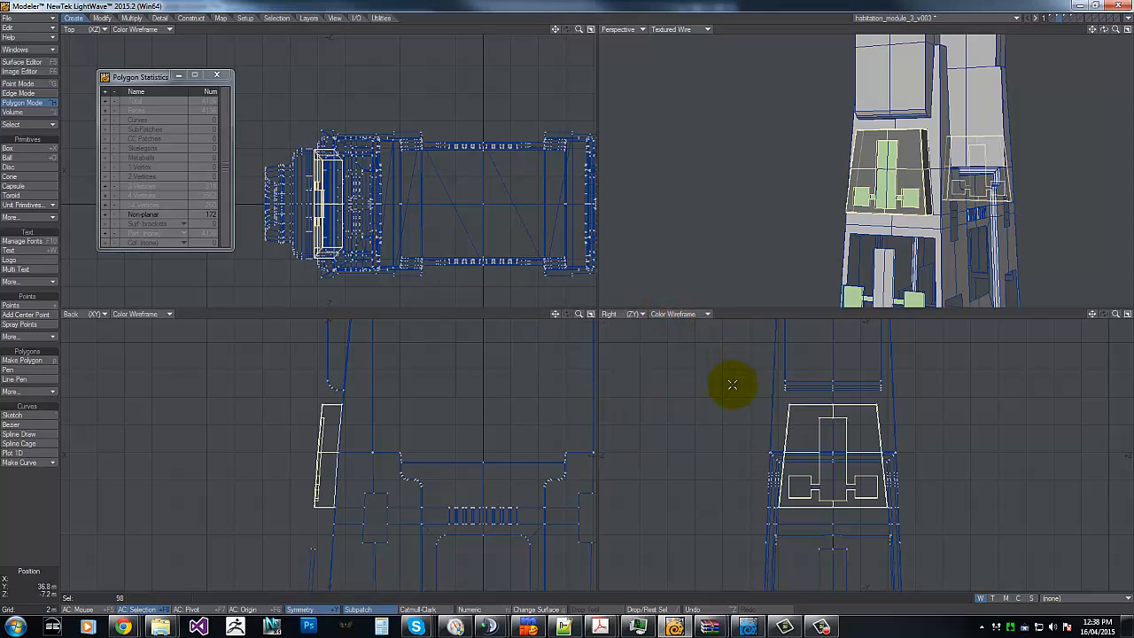
left_click(736, 383)
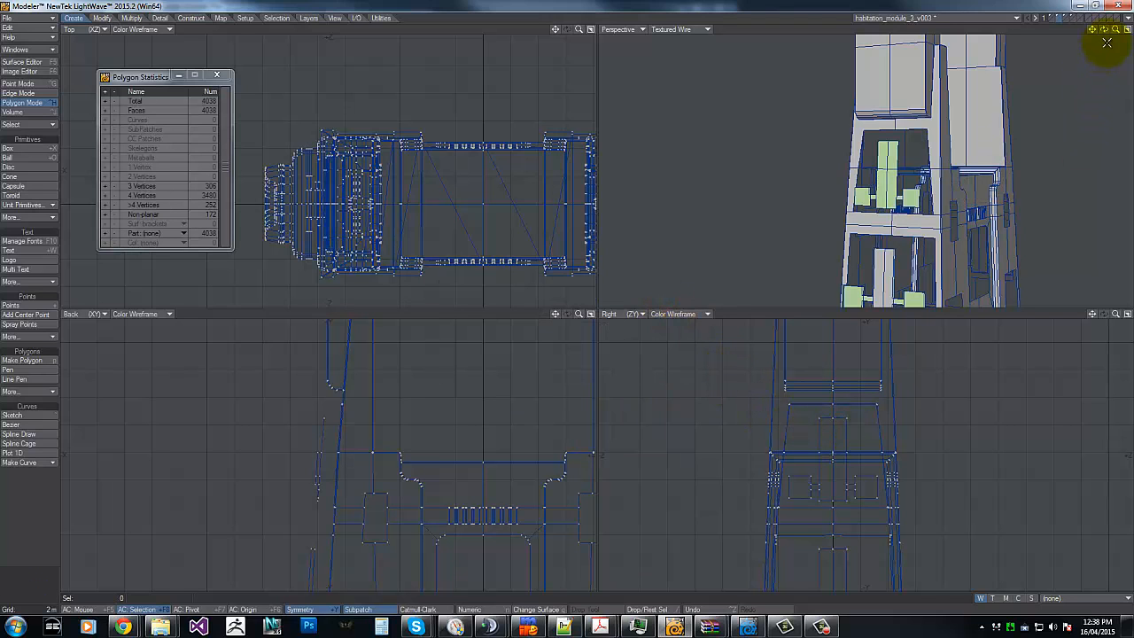
Step: Select the central bridge panels around the square opening between the legs, leaving out the ribbed strips, and assign them to a new surface hull-plate2
left_click_drag(1107, 31, 619, 290)
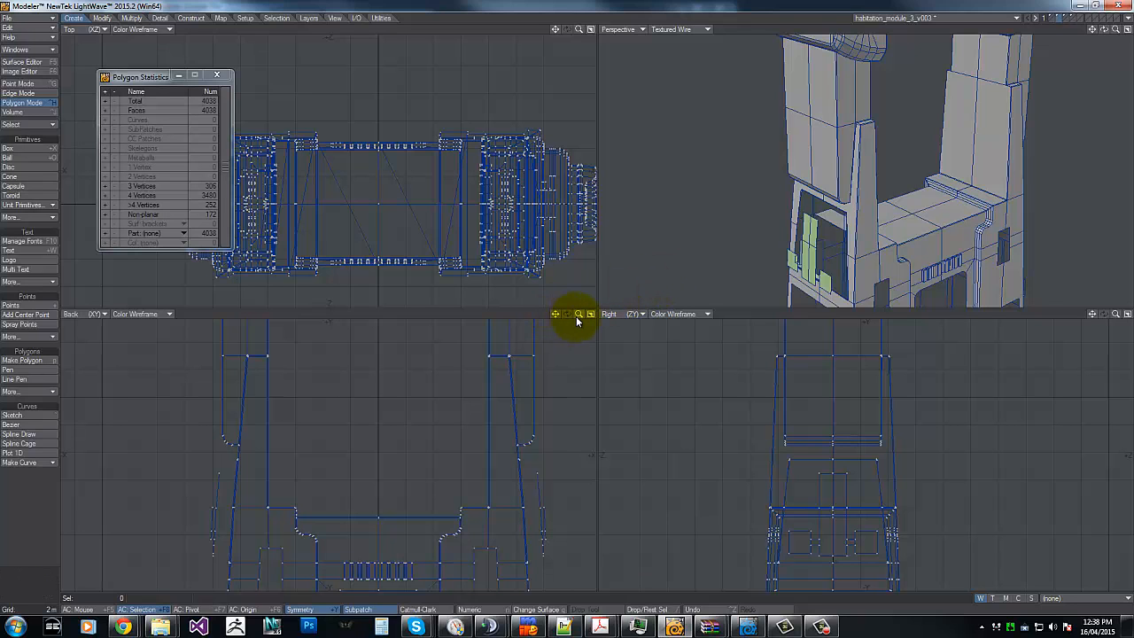
mouse_move(579, 315)
left_mouse_down()
mouse_move(559, 298)
mouse_move(571, 297)
left_mouse_up()
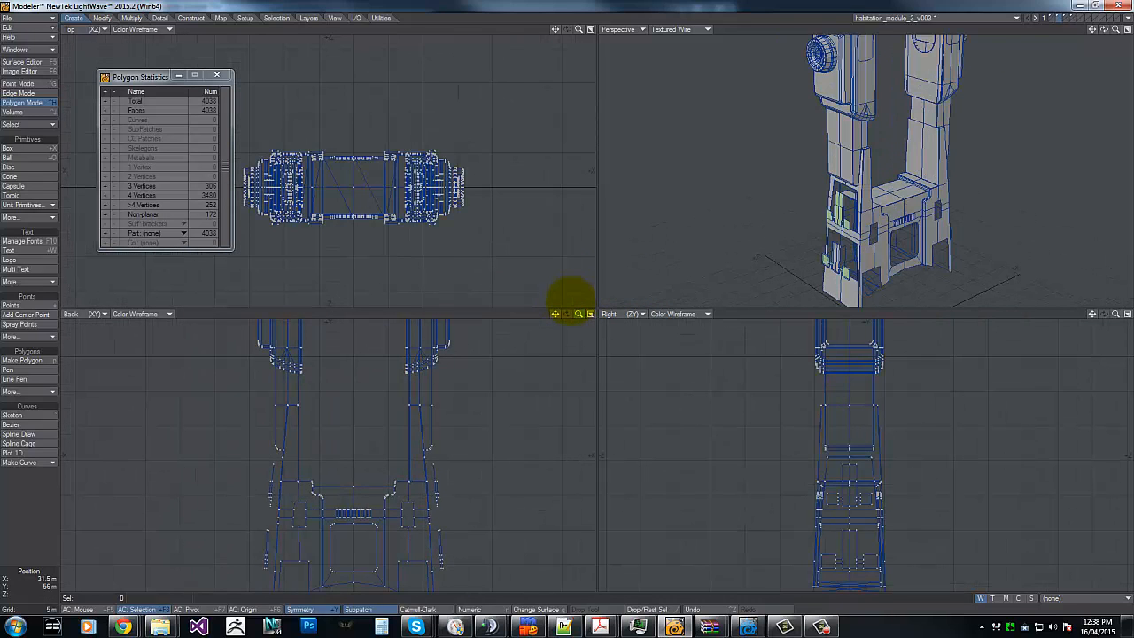
left_click_drag(1104, 30, 567, 300)
key("g")
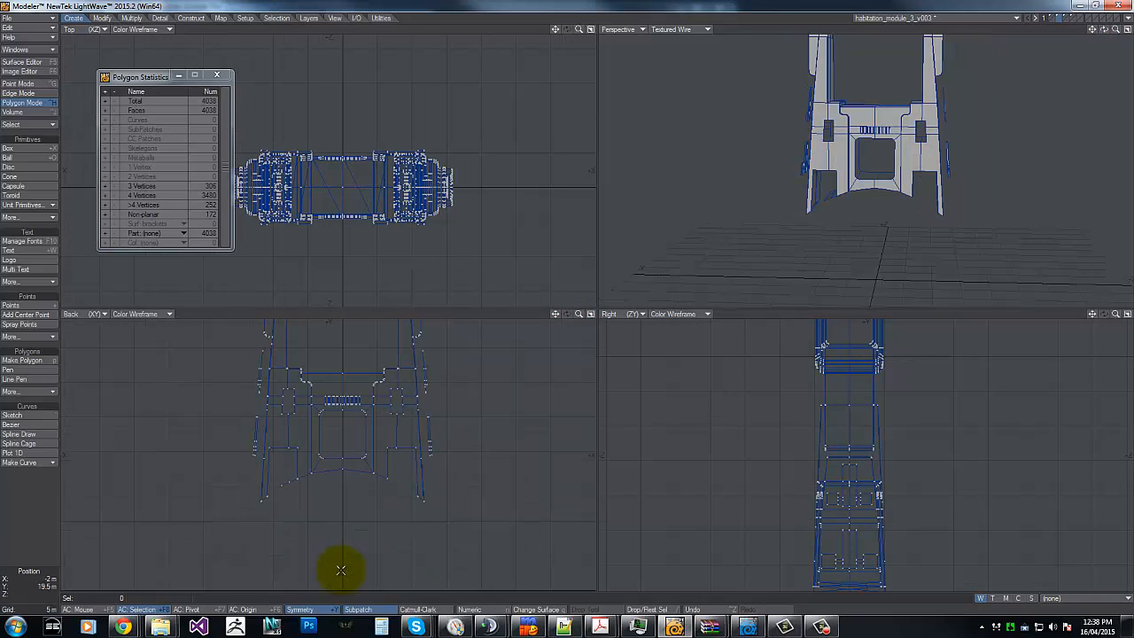
left_click_drag(322, 481, 318, 455)
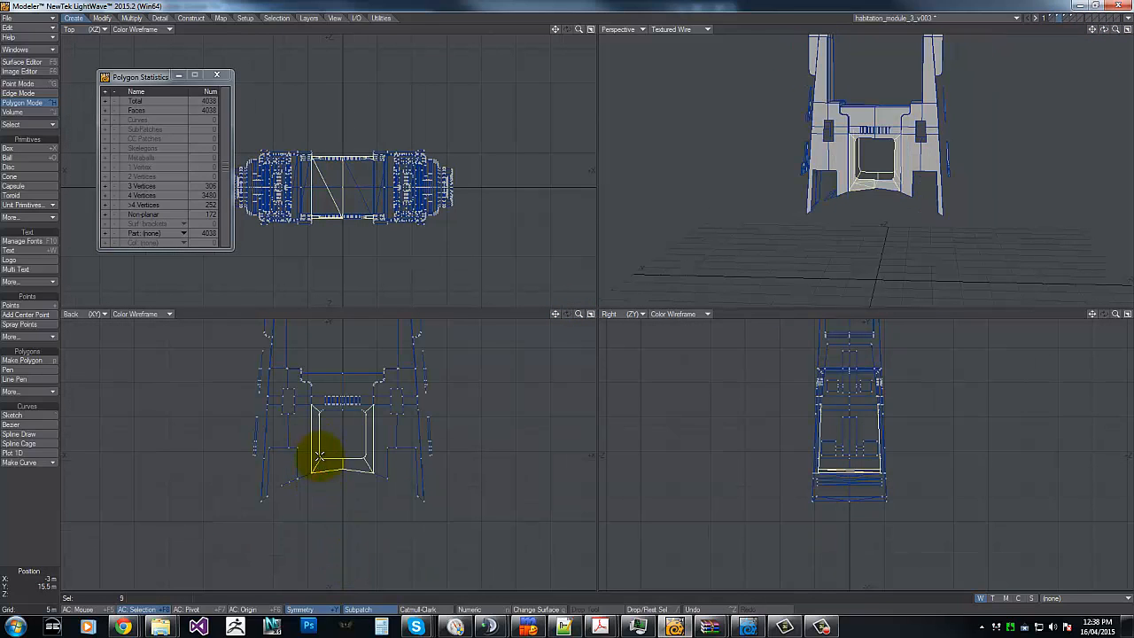
left_click_drag(322, 413, 323, 366)
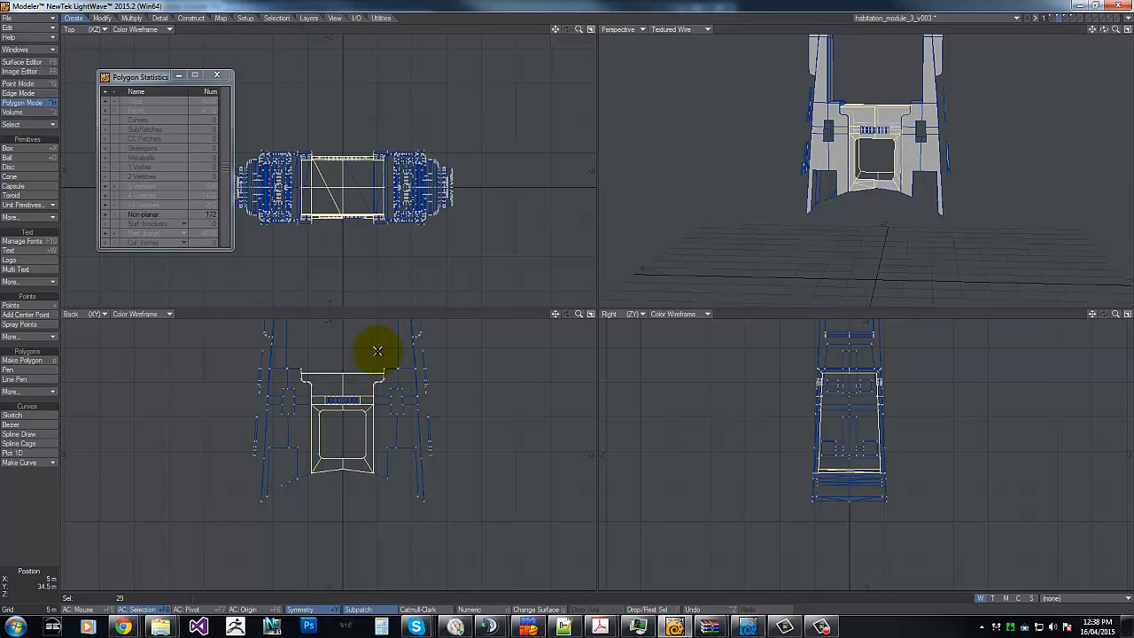
key("q")
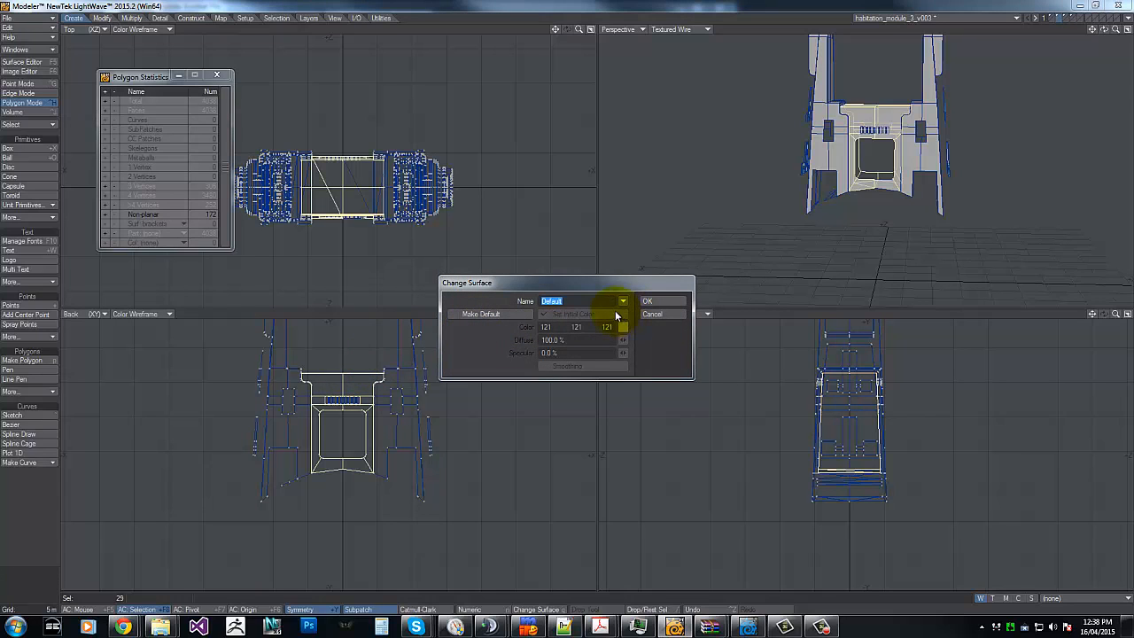
left_click(623, 301)
left_click(608, 391)
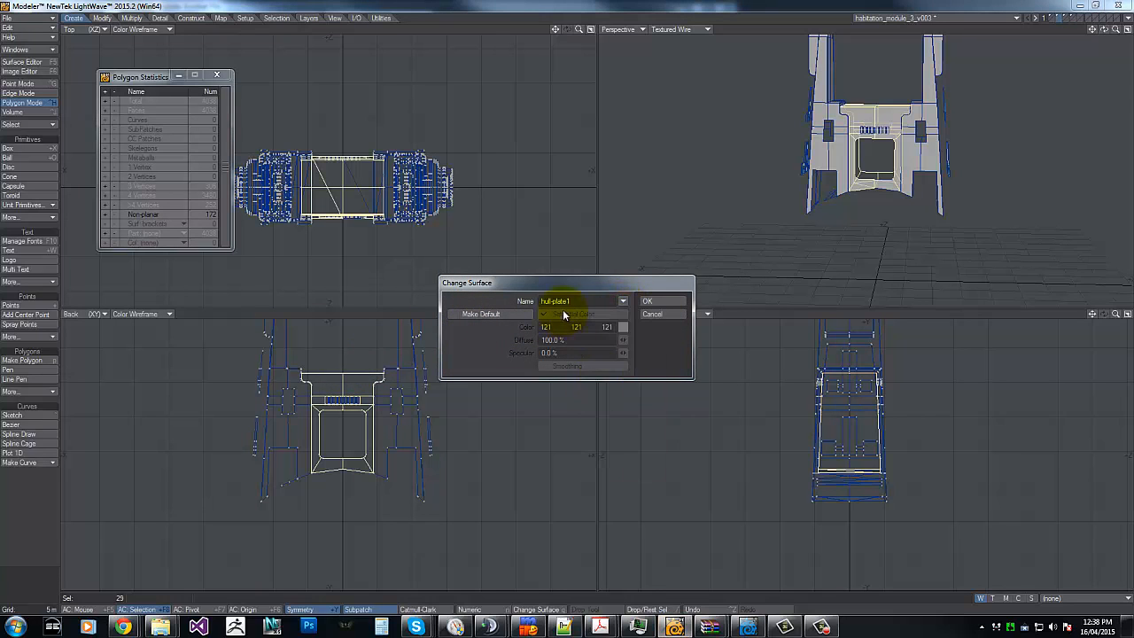
key("BackSpace")
type("2")
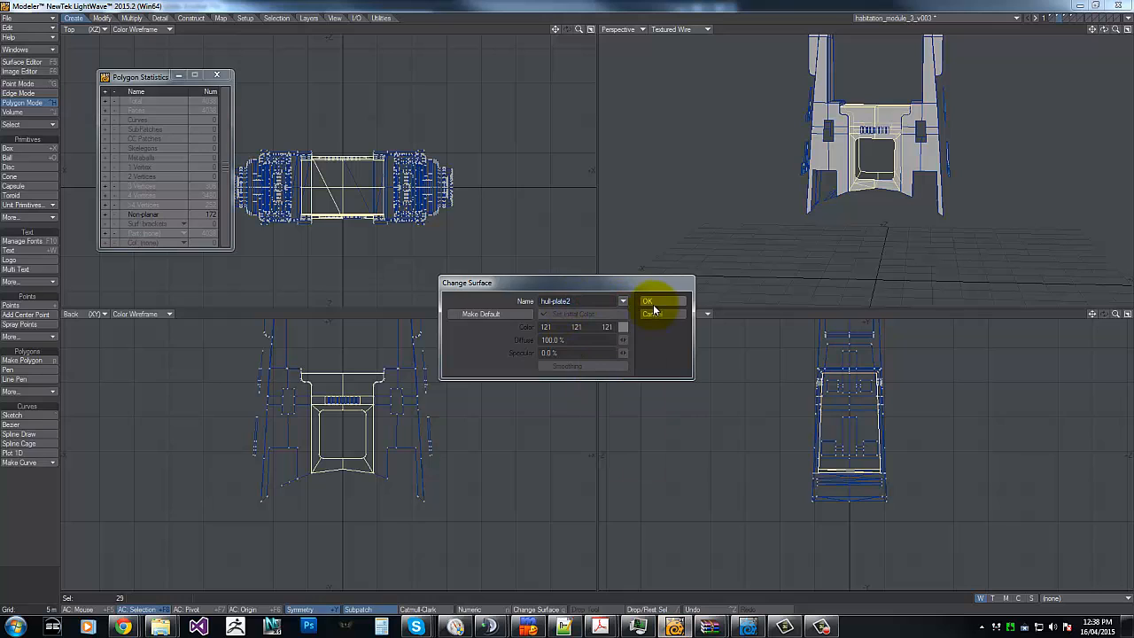
left_click(652, 302)
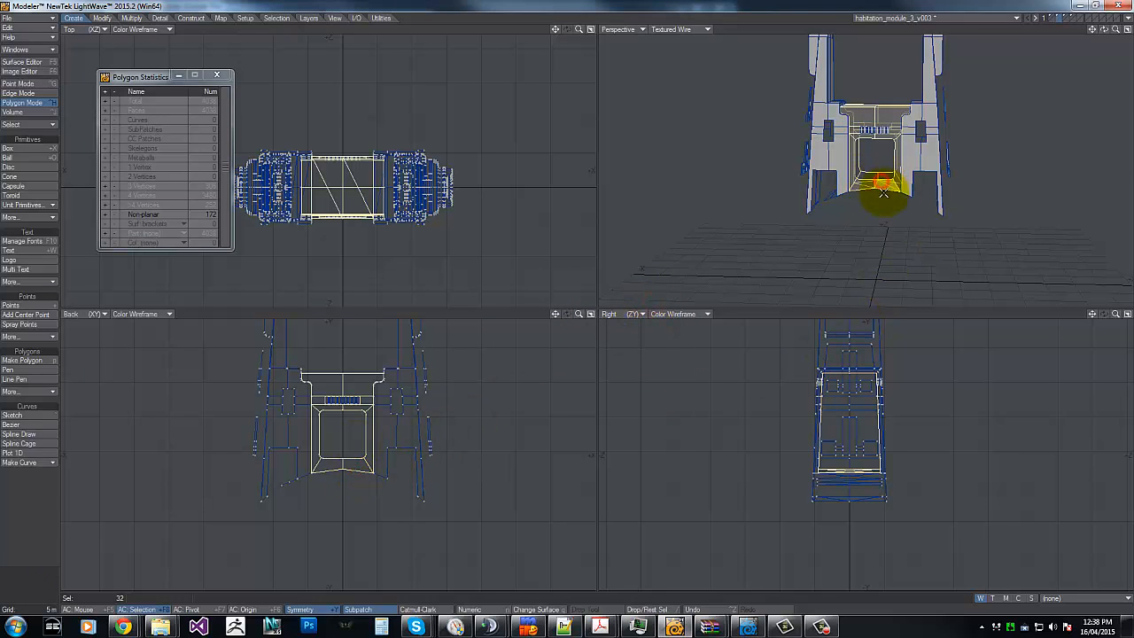
Step: Assign the central bridge selection, including its added underside polygons, to hull-plate2 and hide it
key("q")
left_click(623, 302)
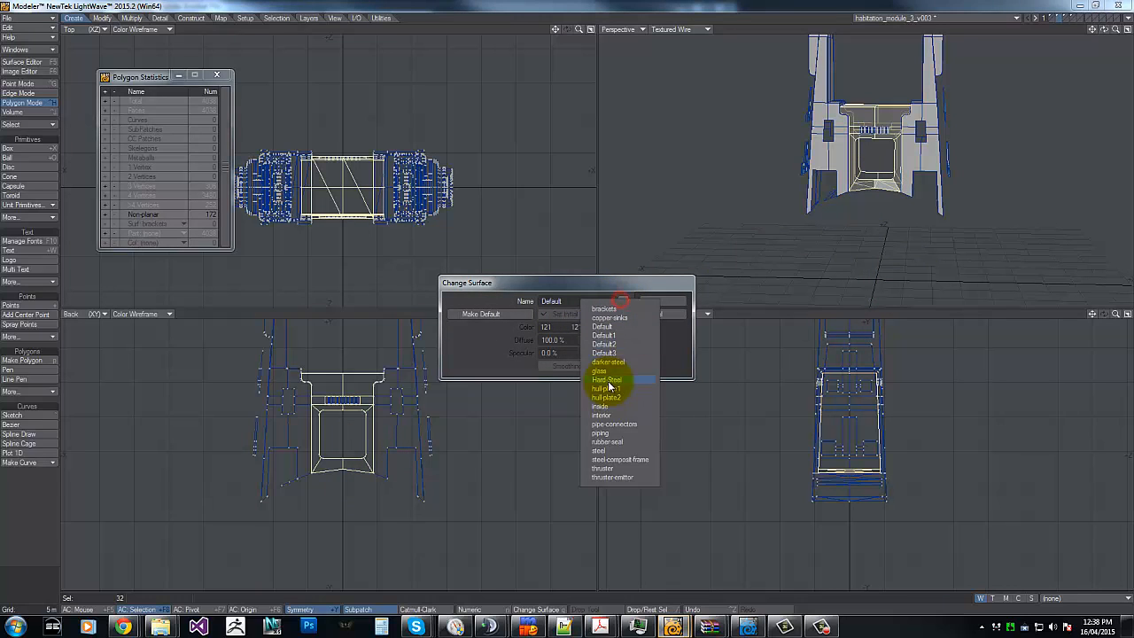
left_click(610, 397)
left_click(666, 300)
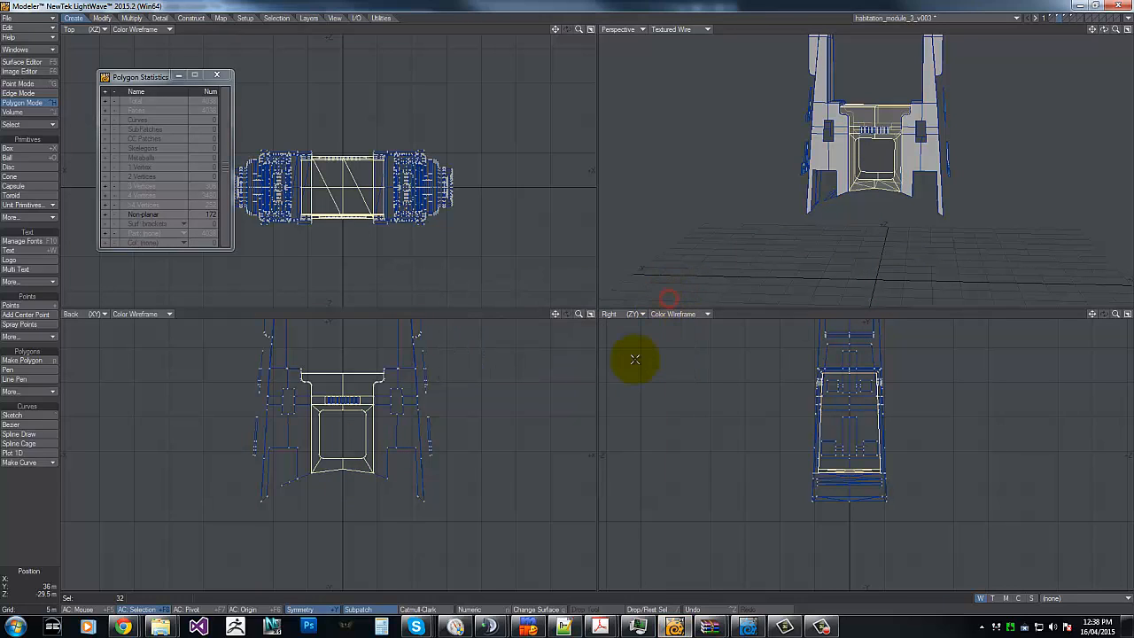
key("minus")
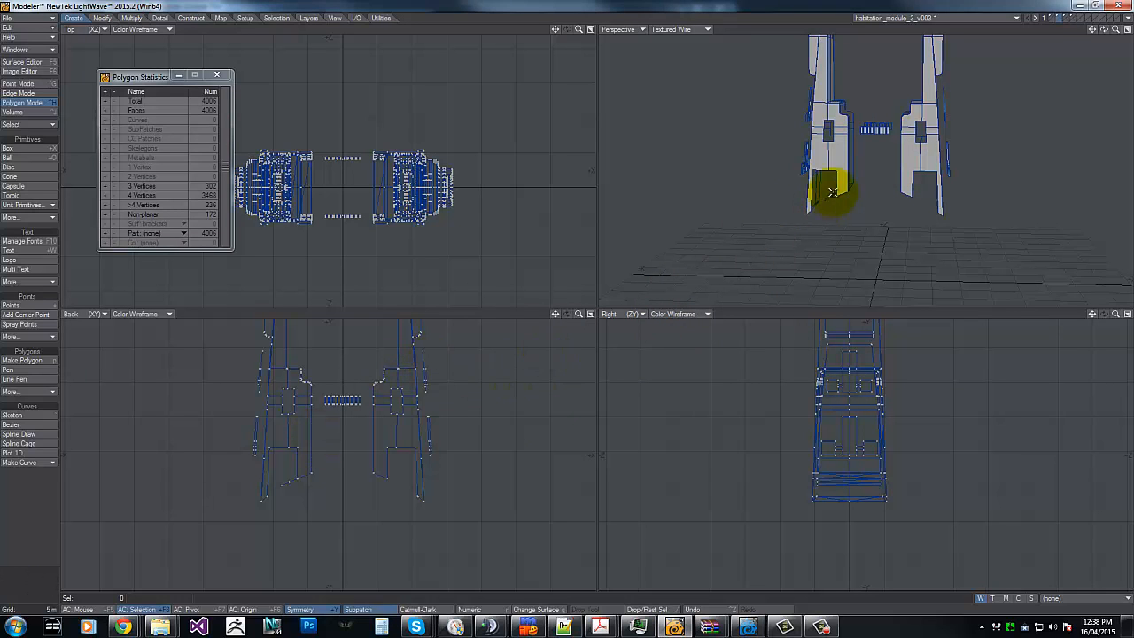
Step: Select the tall rectangular columns with all geometry connected to them and hide the unselected polygons
left_click_drag(1104, 29, 567, 301)
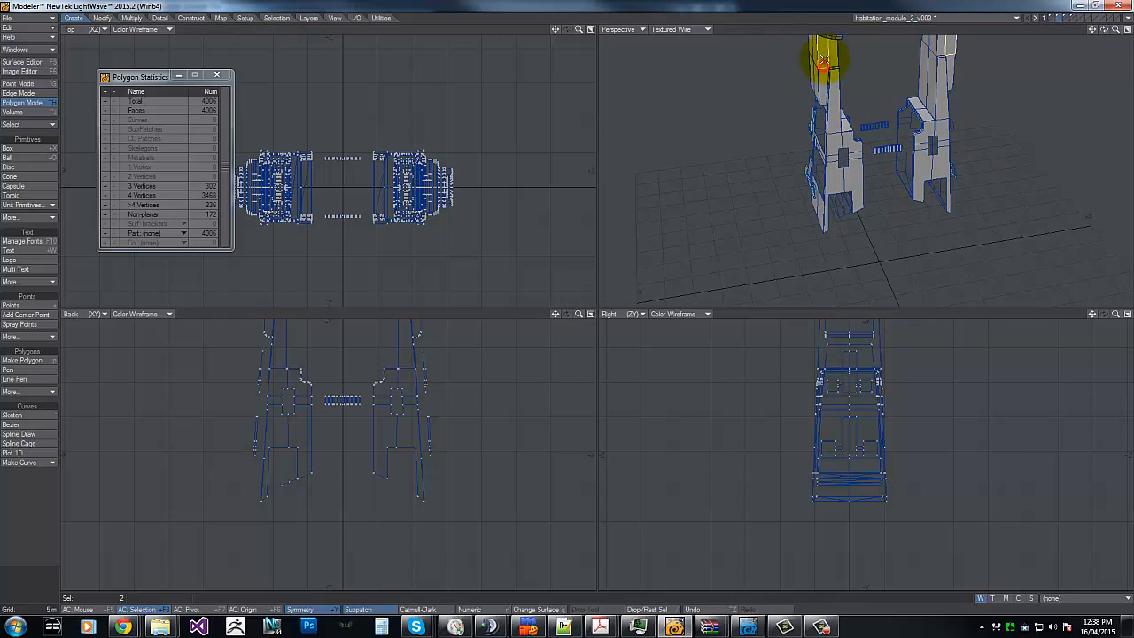
left_click_drag(823, 59, 815, 52)
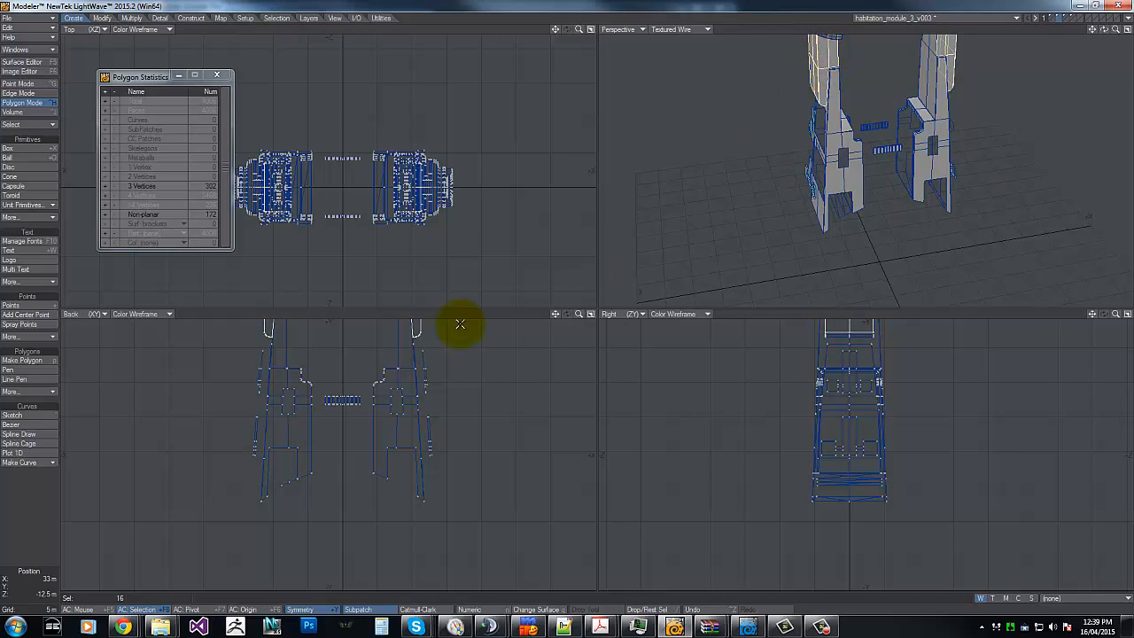
key("g")
key("g")
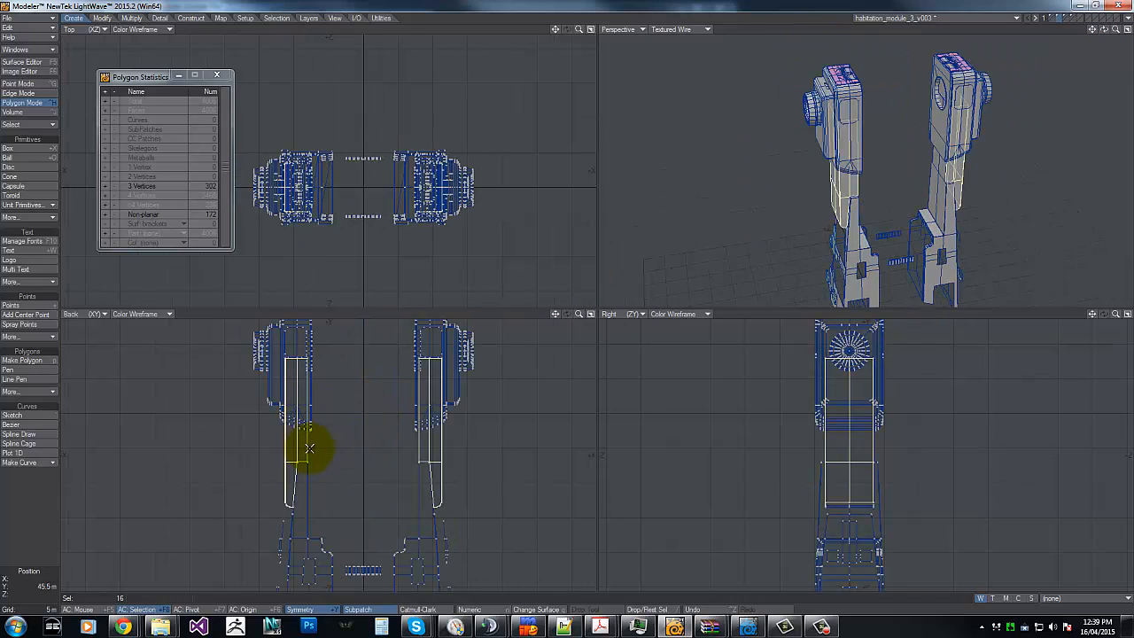
left_click_drag(309, 448, 290, 451)
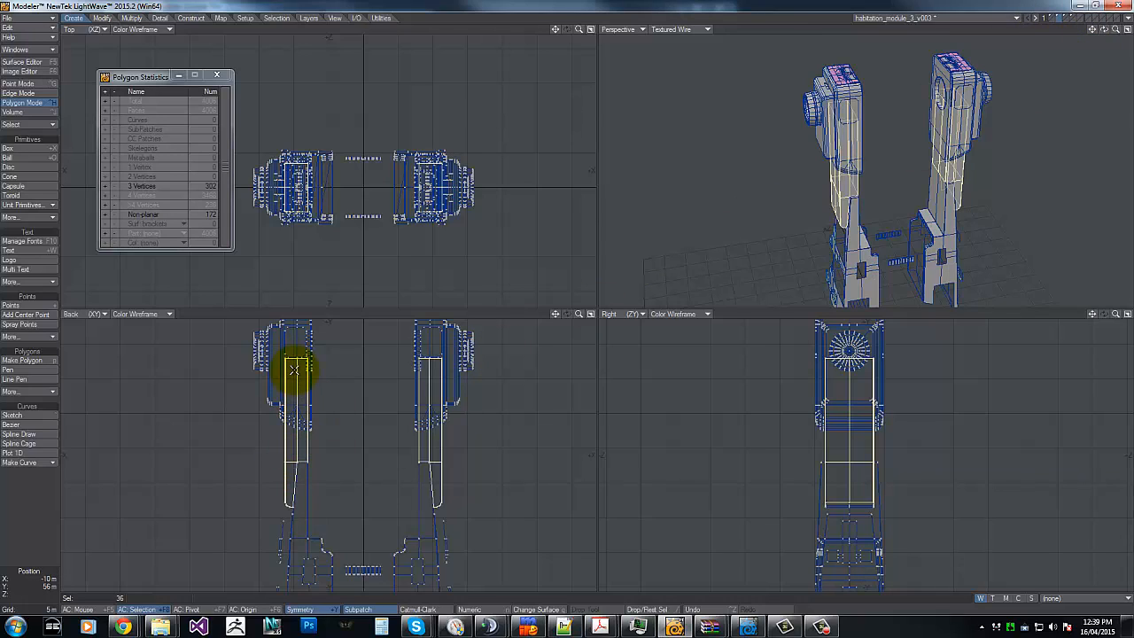
key("]")
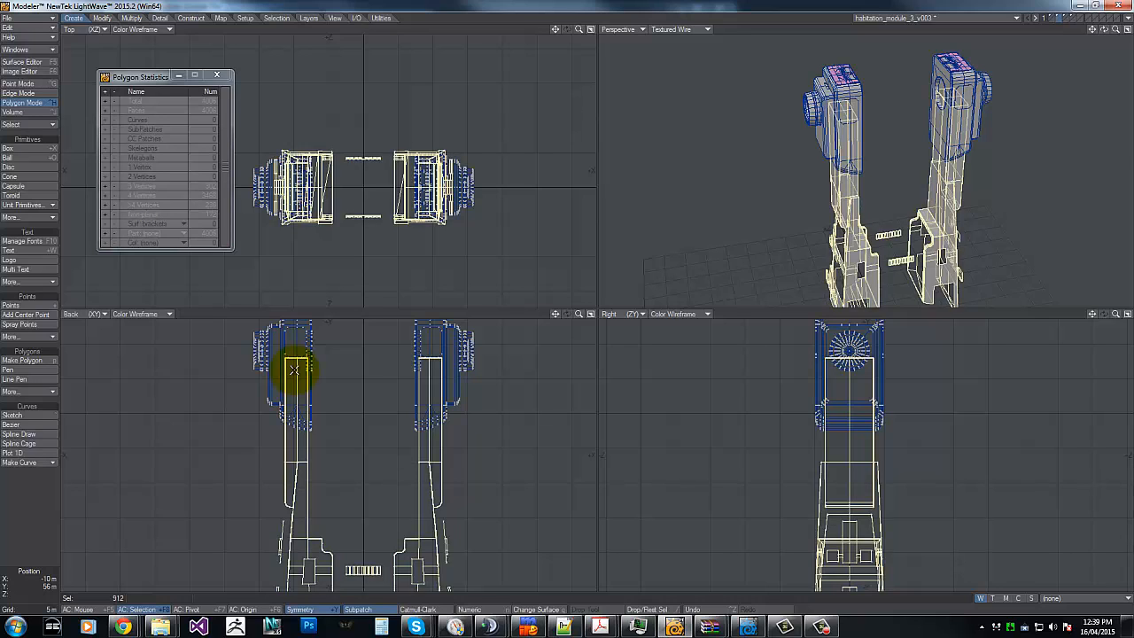
key("=")
Step: Select the tall rectangular column boxes above the tapered legs, assign them to hull-plate2 and hide them
right_click_drag(240, 360, 208, 314)
mouse_move(322, 94)
right_mouse_down()
mouse_move(224, 66)
mouse_move(318, 102)
right_mouse_up()
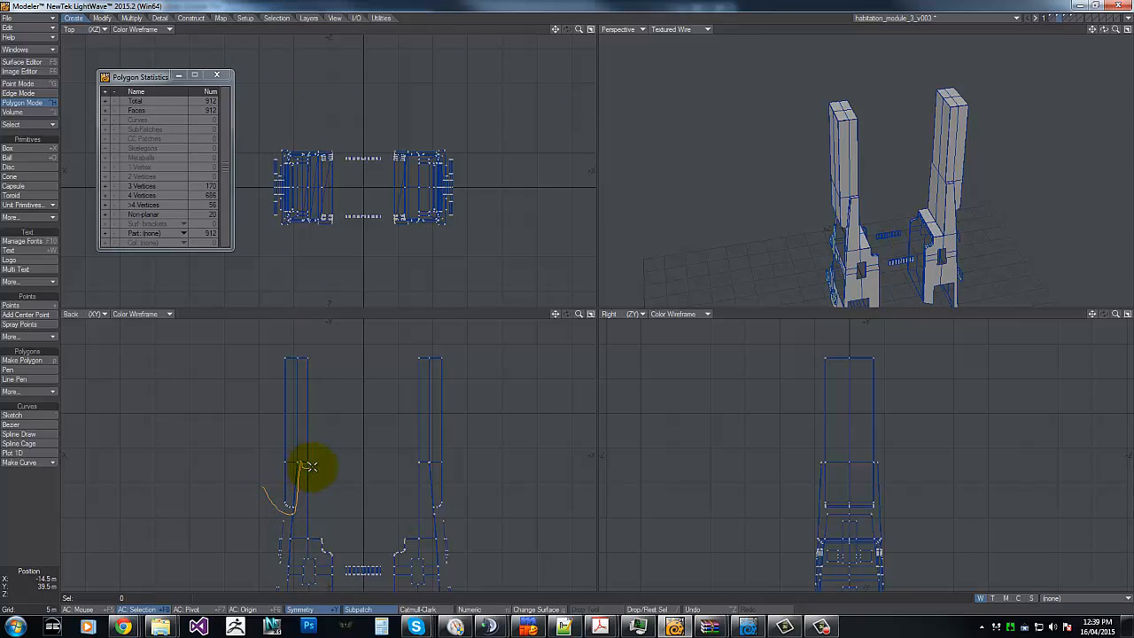
mouse_move(310, 466)
right_mouse_down()
mouse_move(215, 384)
mouse_move(278, 469)
right_mouse_up()
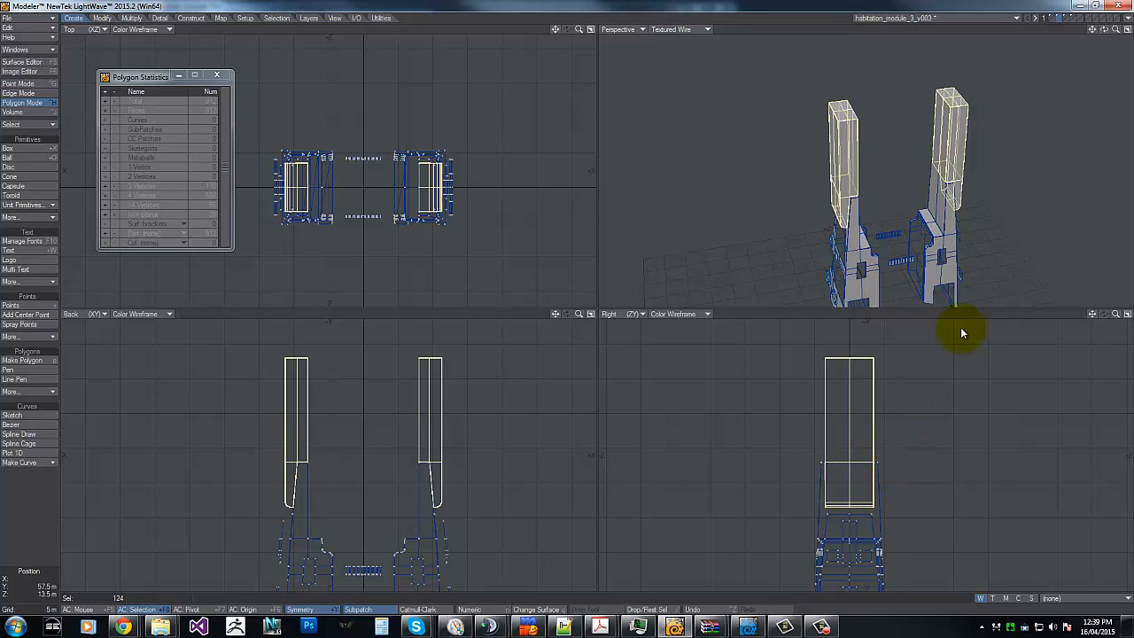
left_click_drag(1105, 29, 567, 298)
key("q")
left_click(623, 302)
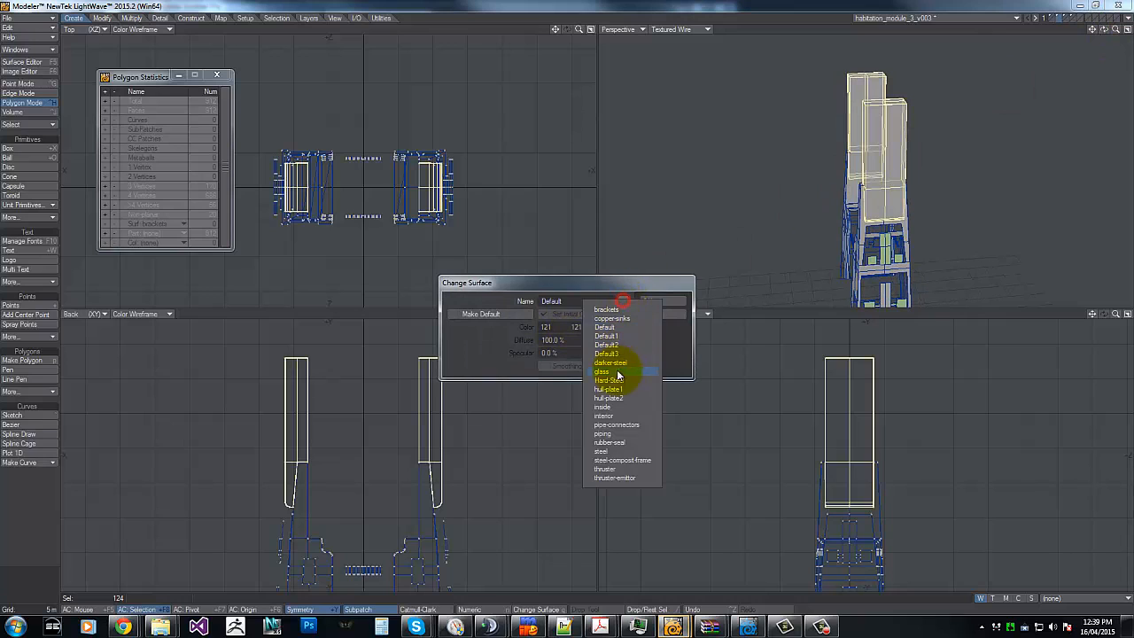
left_click(611, 397)
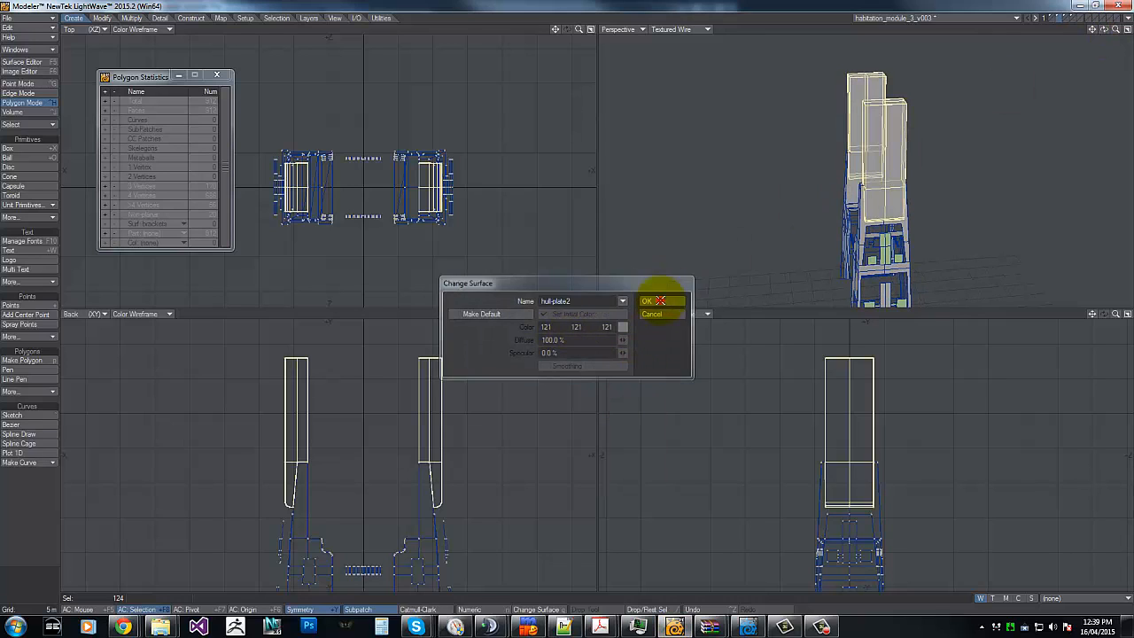
left_click(664, 301)
key("minus")
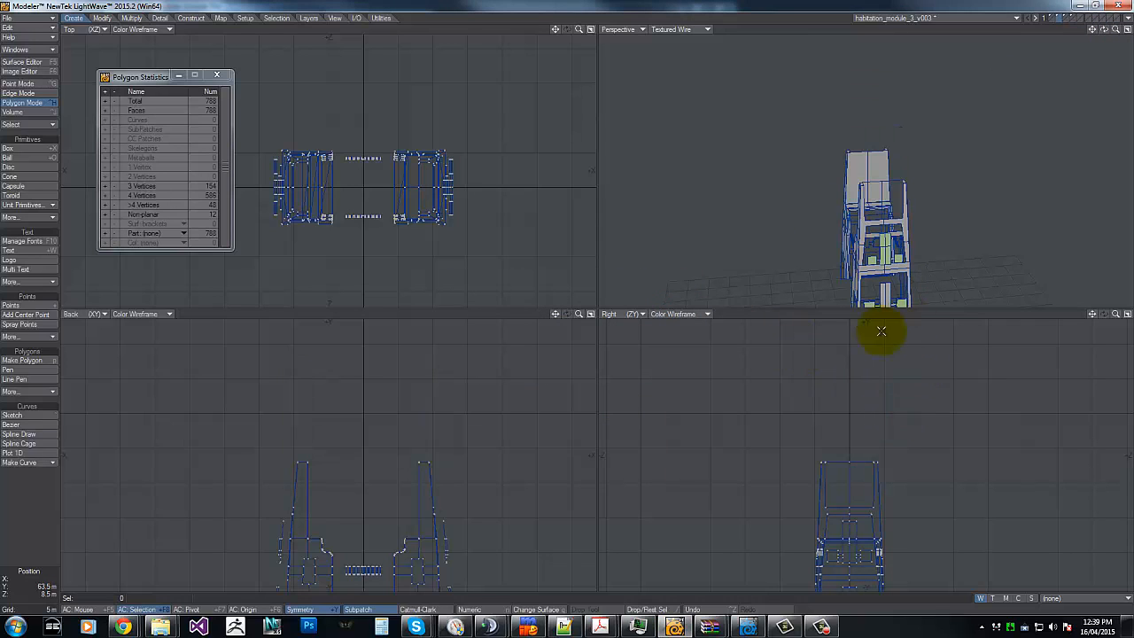
Step: Select the ribbed strips between the two legs, assign them to the surface Hard-Steel and hide them
key("g")
key("g")
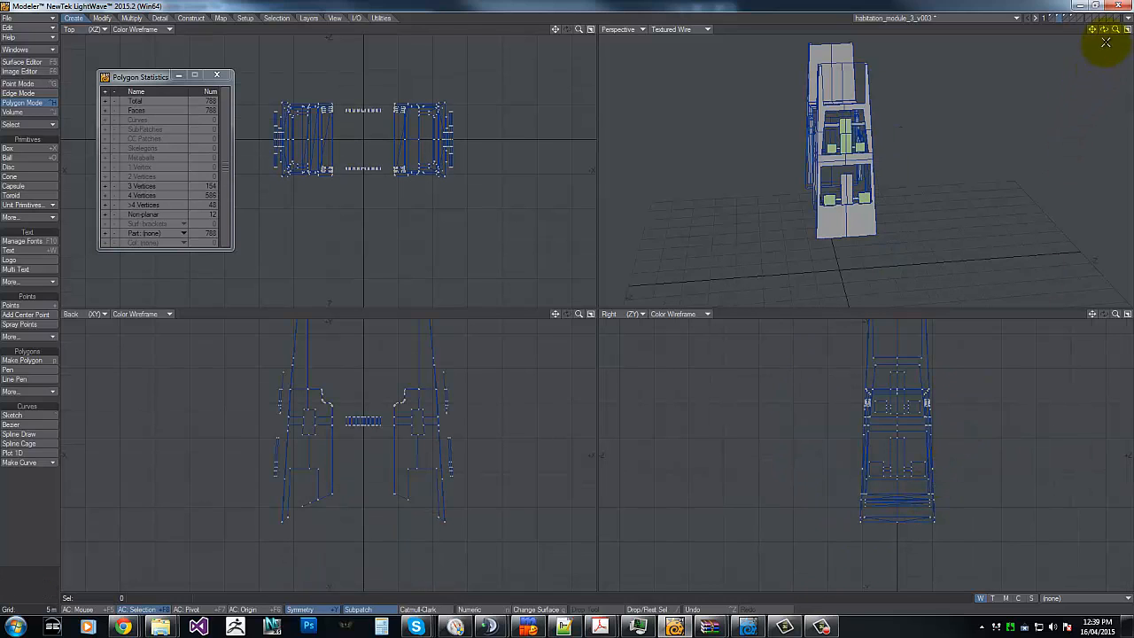
left_click_drag(1104, 29, 562, 306)
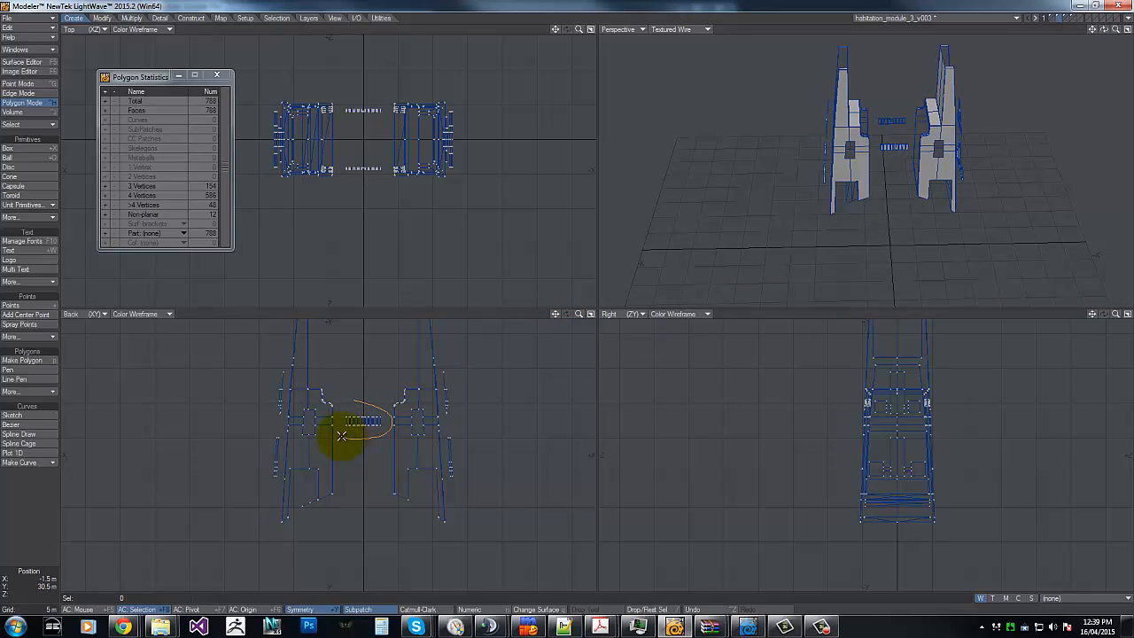
right_click_drag(342, 435, 339, 403)
key("q")
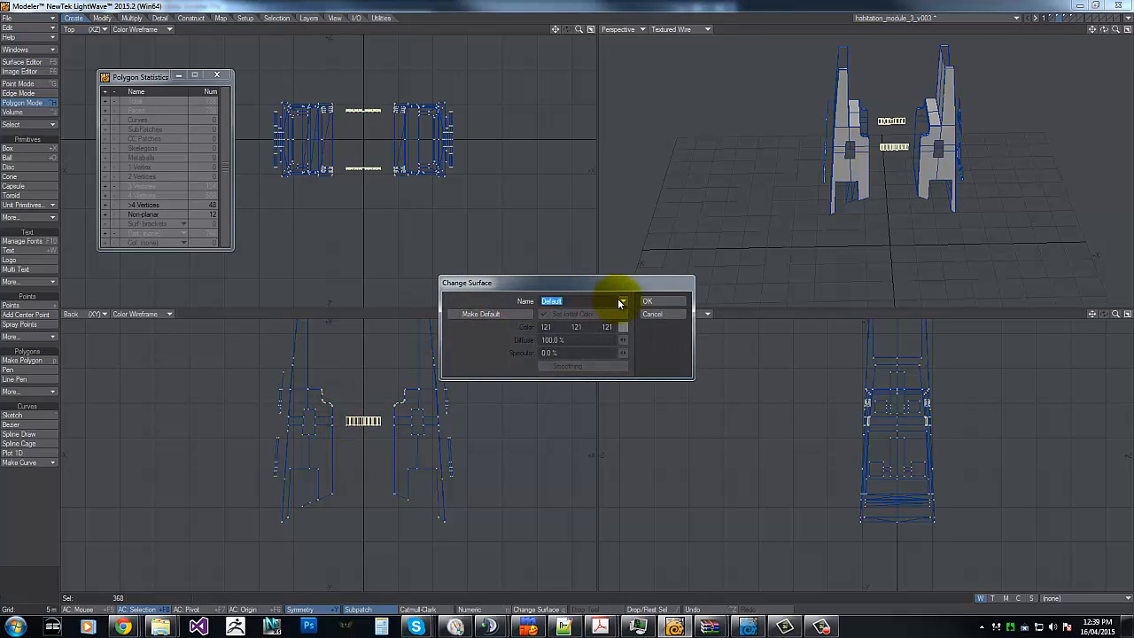
left_click(623, 301)
left_click(615, 390)
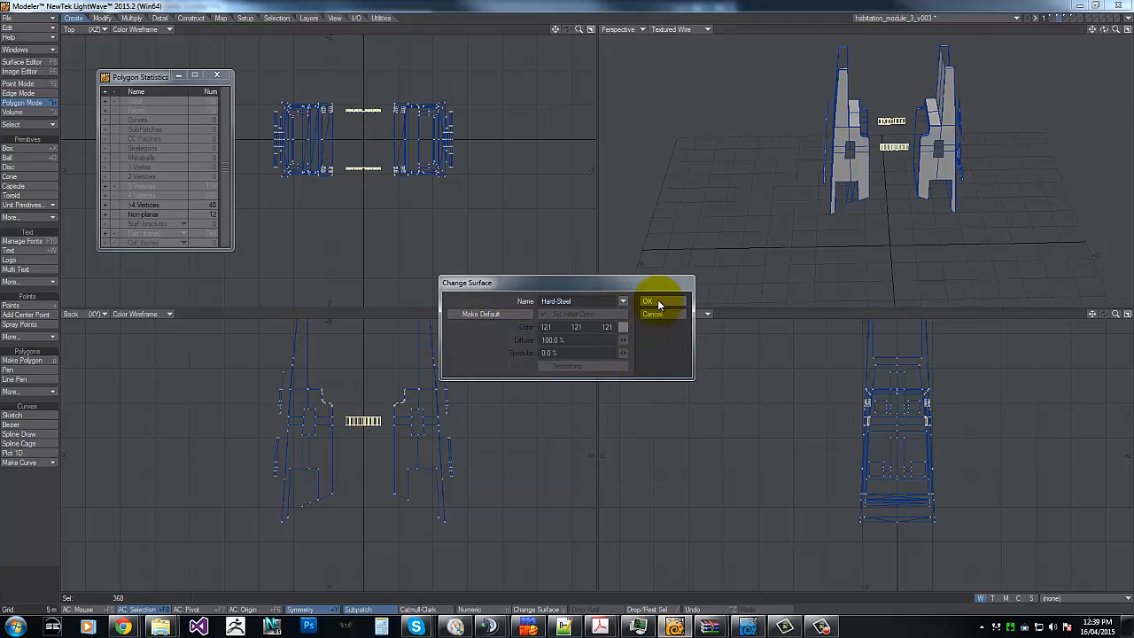
left_click(657, 301)
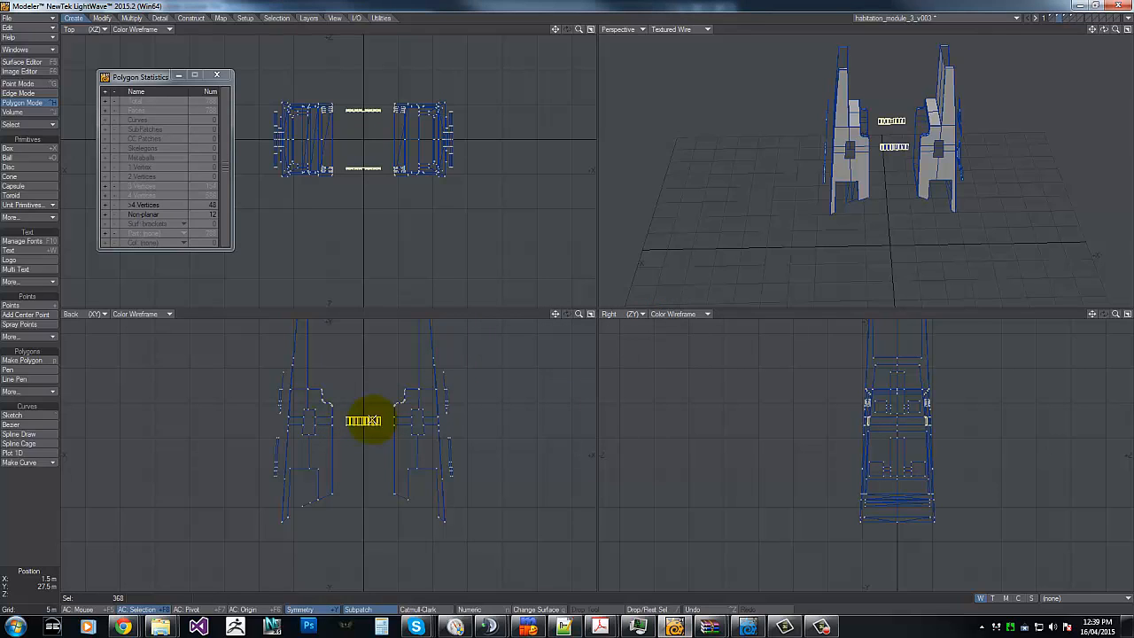
key("minus")
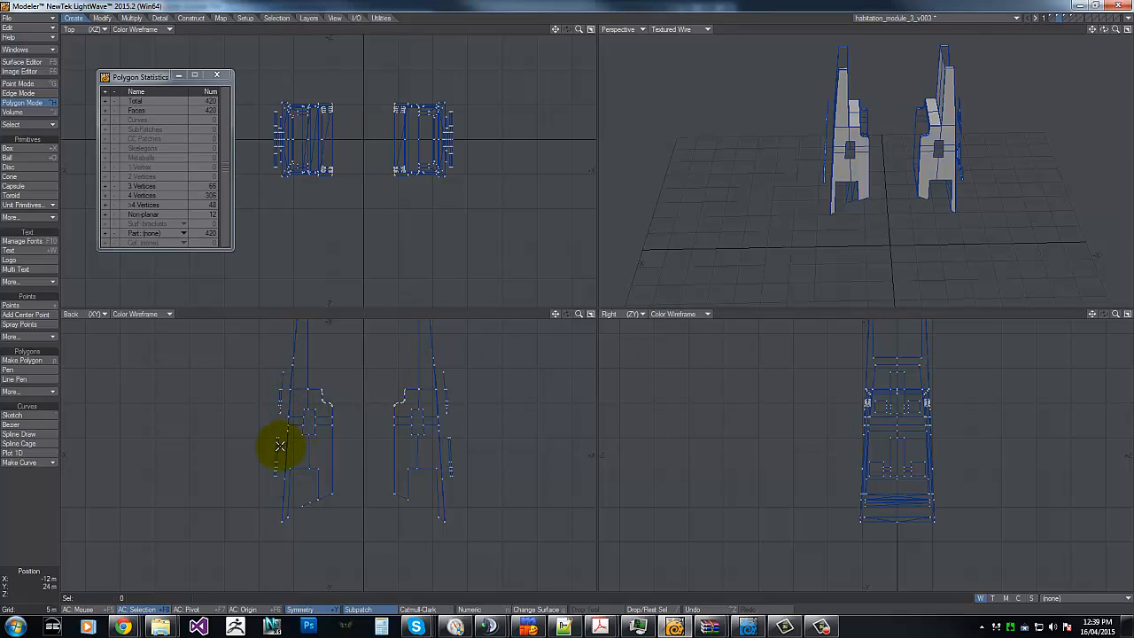
Step: Select the upper and lower raised T-shaped details on the legs' outer faces, assign them to the surface copper-sinks and hide them
left_click_drag(280, 446, 274, 475)
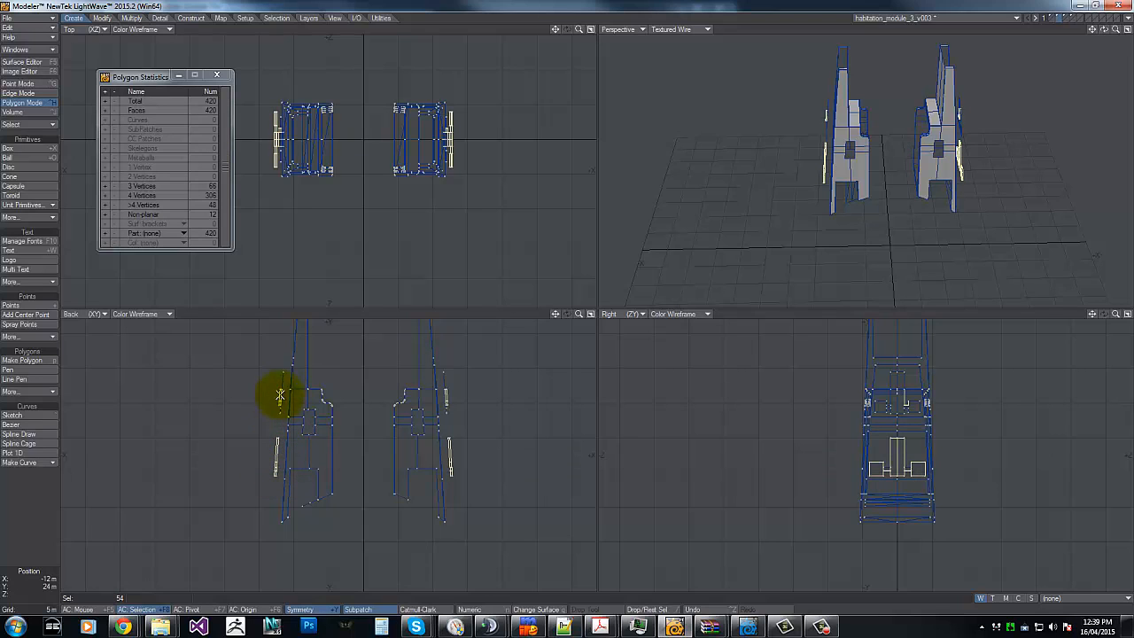
left_click_drag(280, 396, 281, 395)
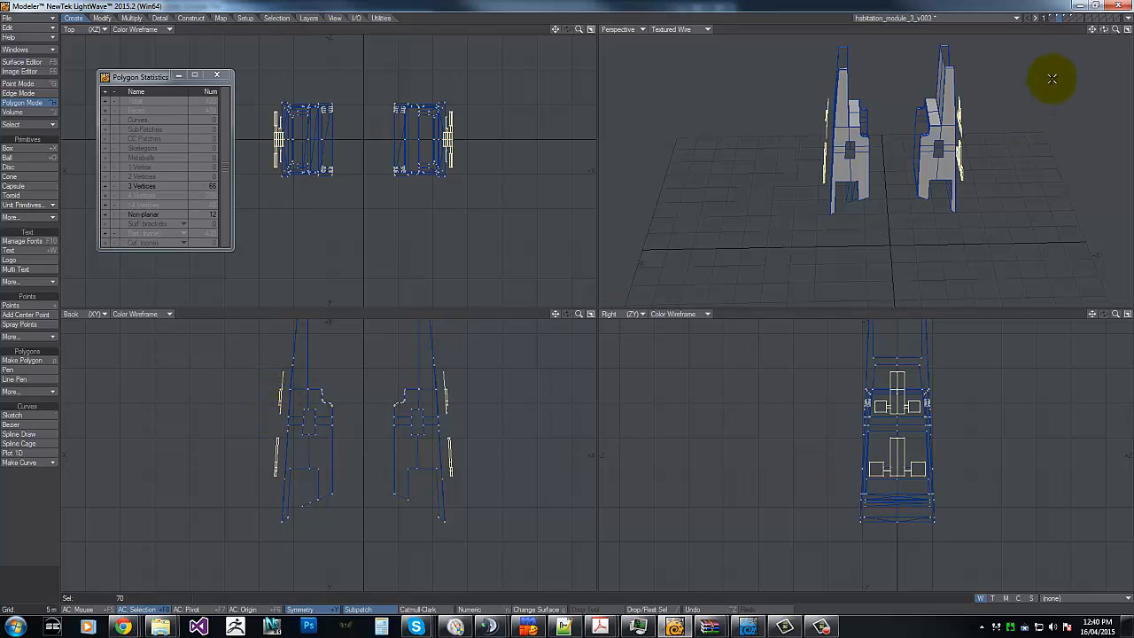
left_click_drag(1103, 31, 567, 298)
key("q")
left_click(623, 302)
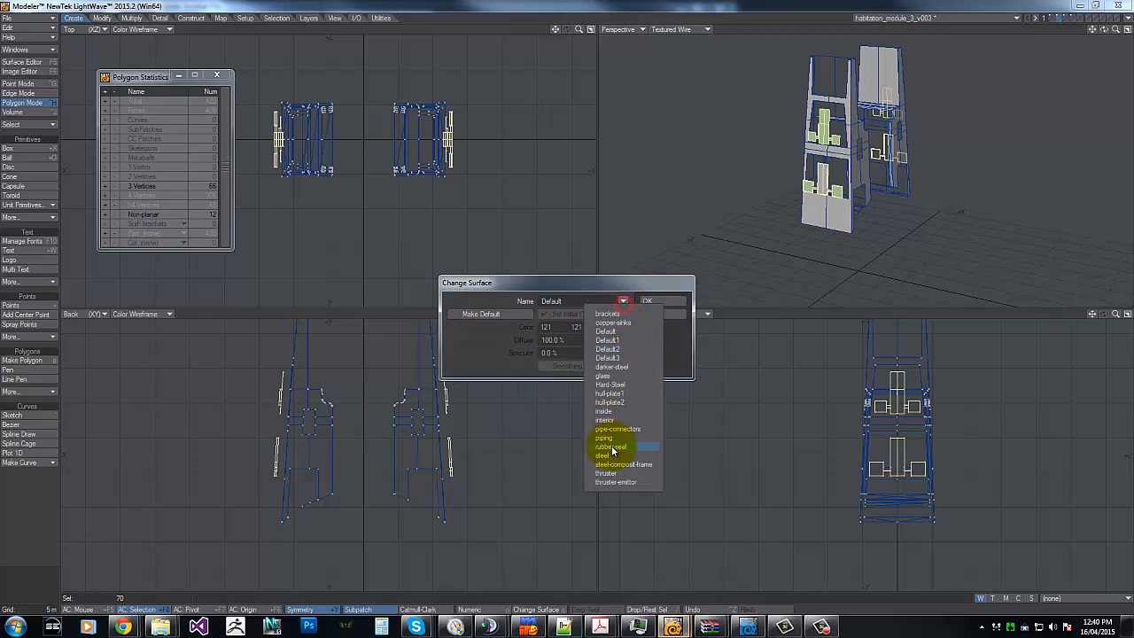
left_click(621, 324)
left_click(664, 302)
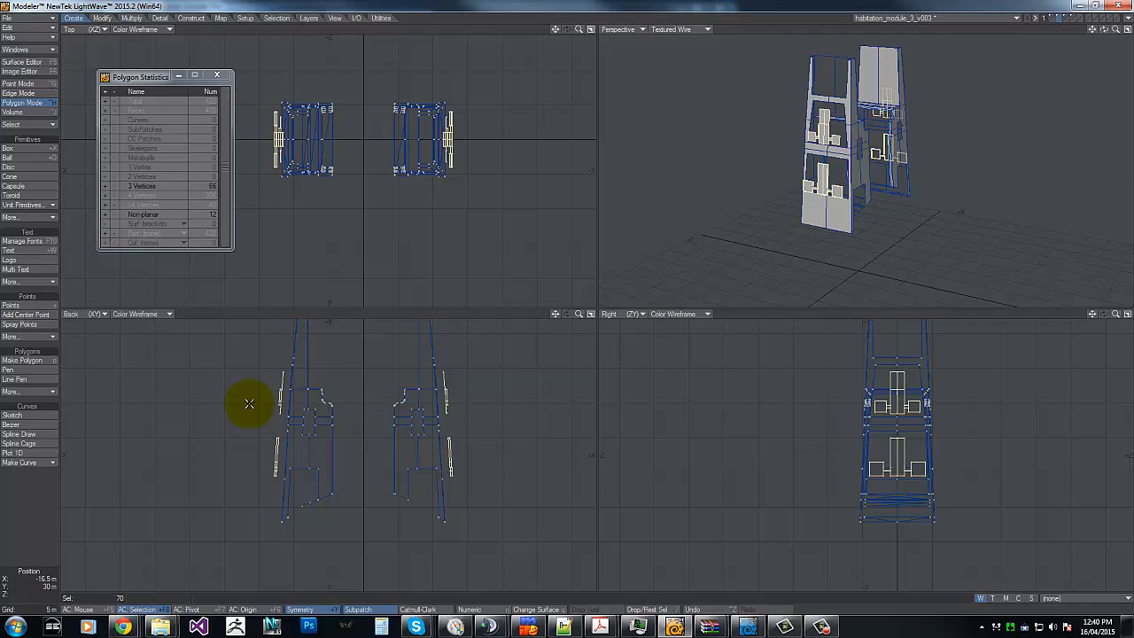
key("minus")
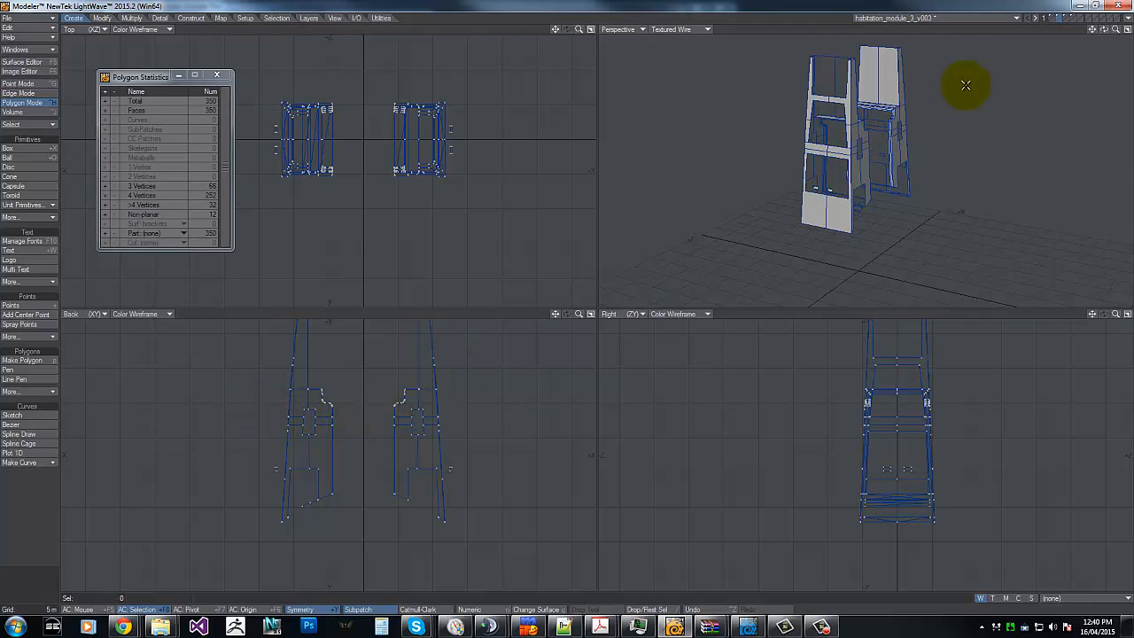
Step: Assign all remaining visible leg frame polygons to a new surface named hull-plate3
key("q")
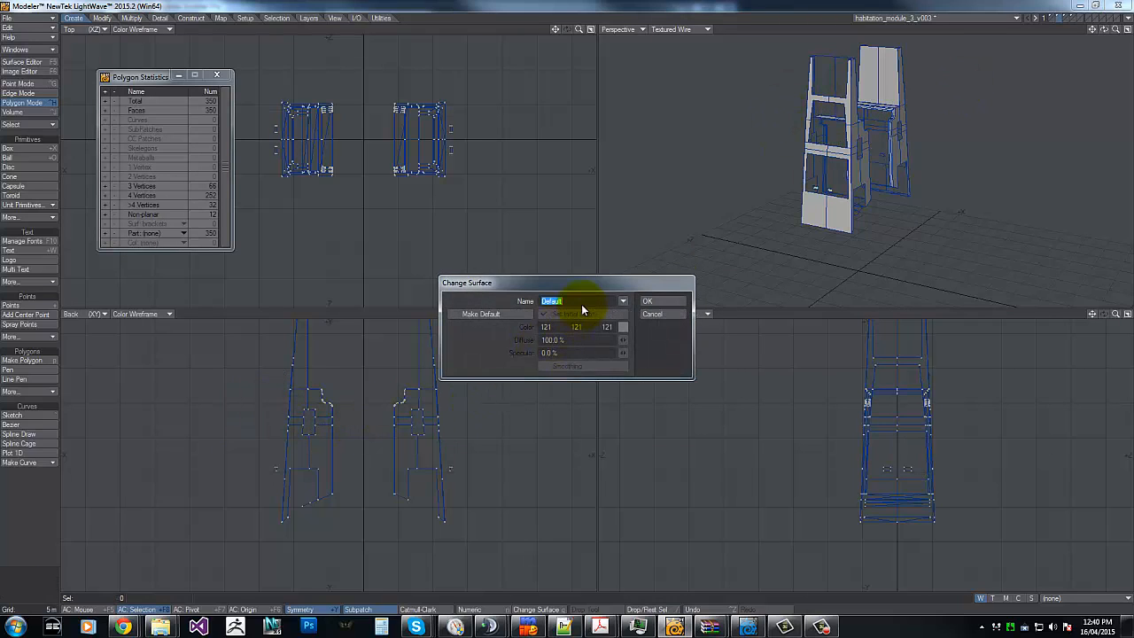
type("hu")
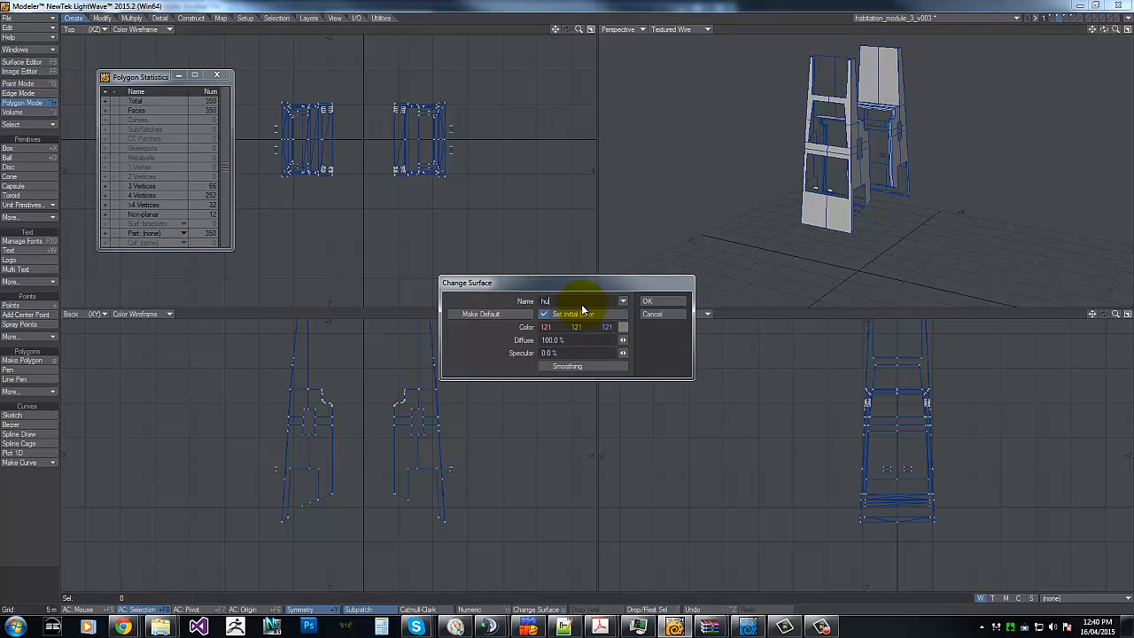
left_click(622, 301)
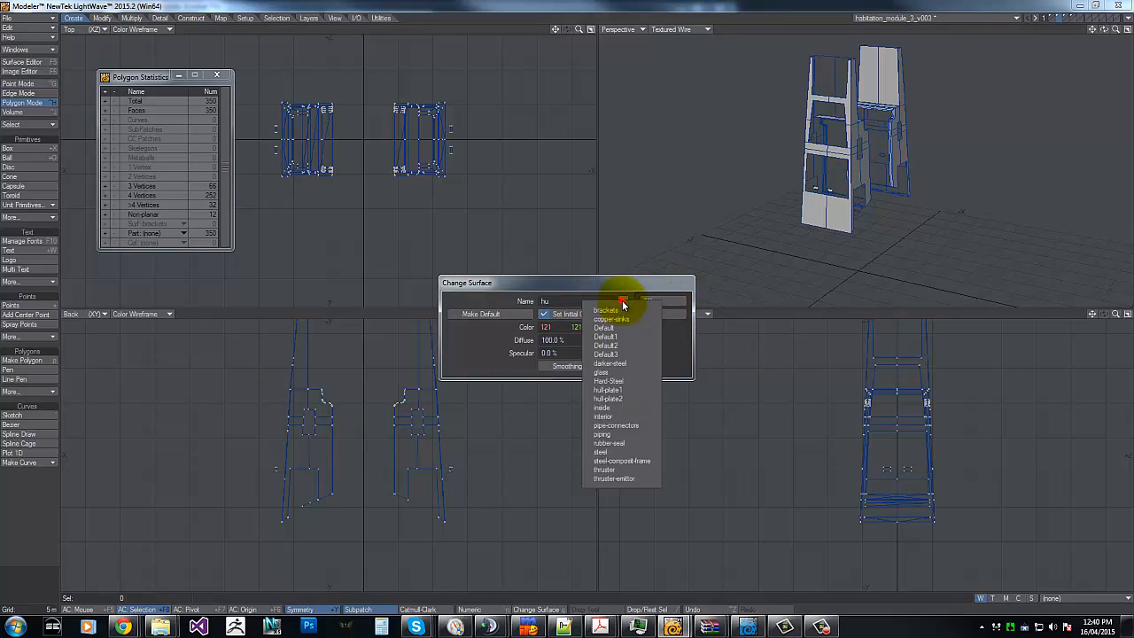
left_click(611, 398)
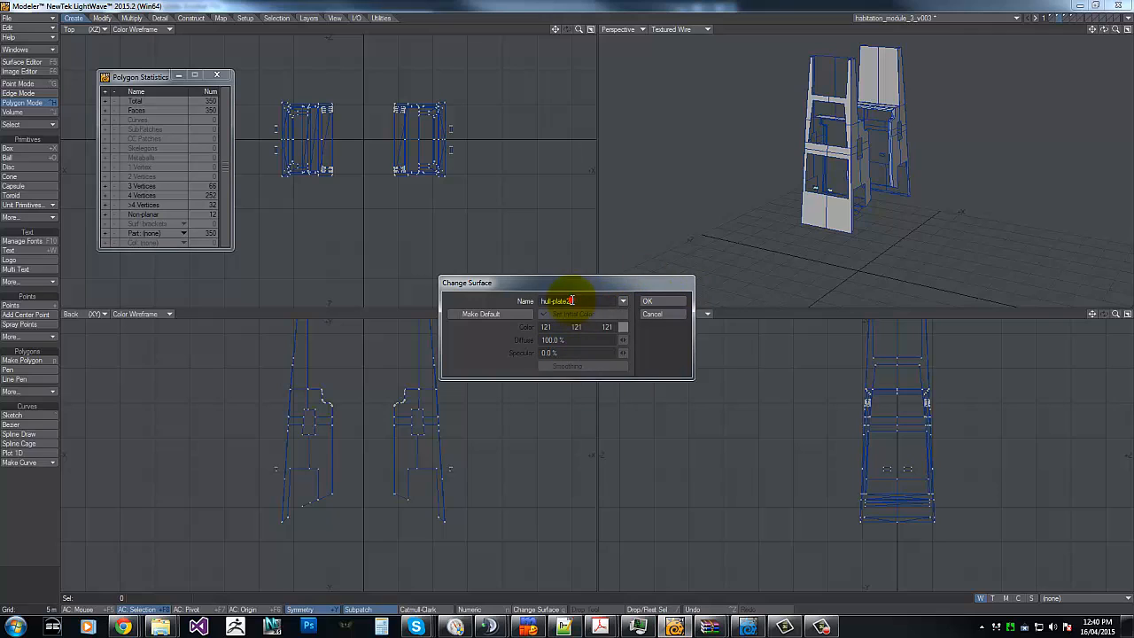
left_click(571, 300)
key("BackSpace")
type("3")
left_click(647, 301)
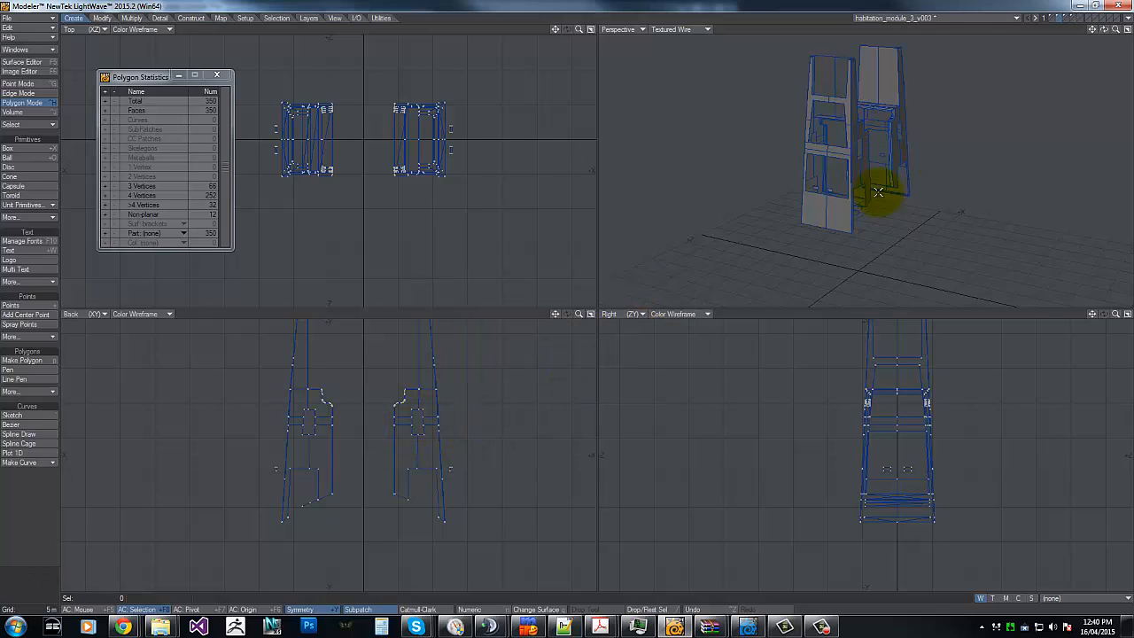
Step: Unhide all polygons and isolate the two pods at the upper ends of the legs with all geometry connected to them
key("backslash")
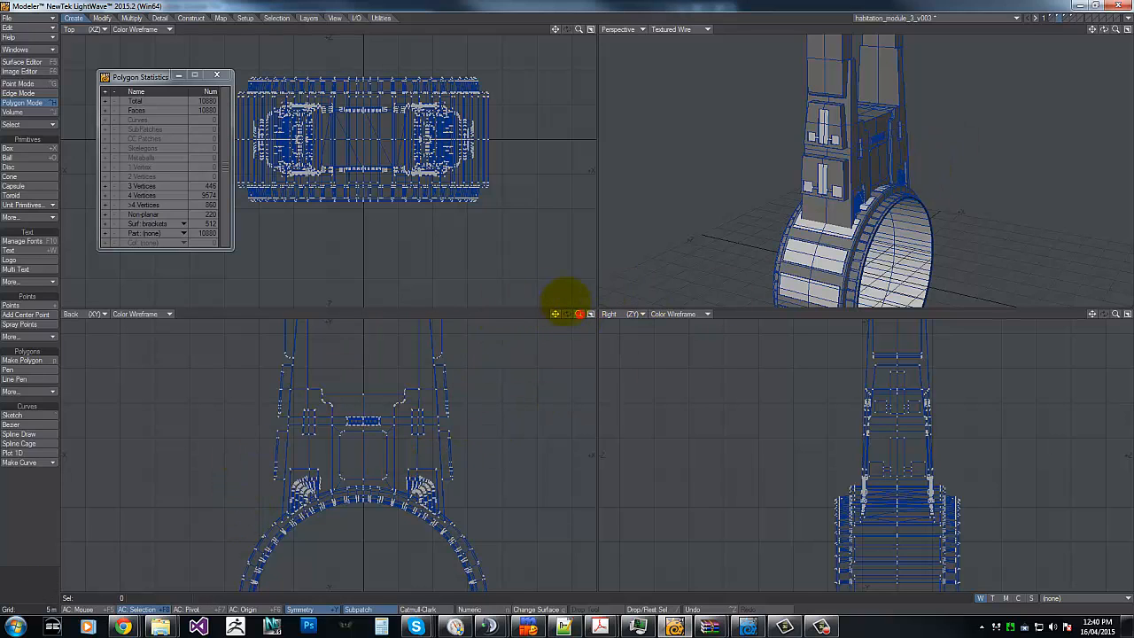
key("a")
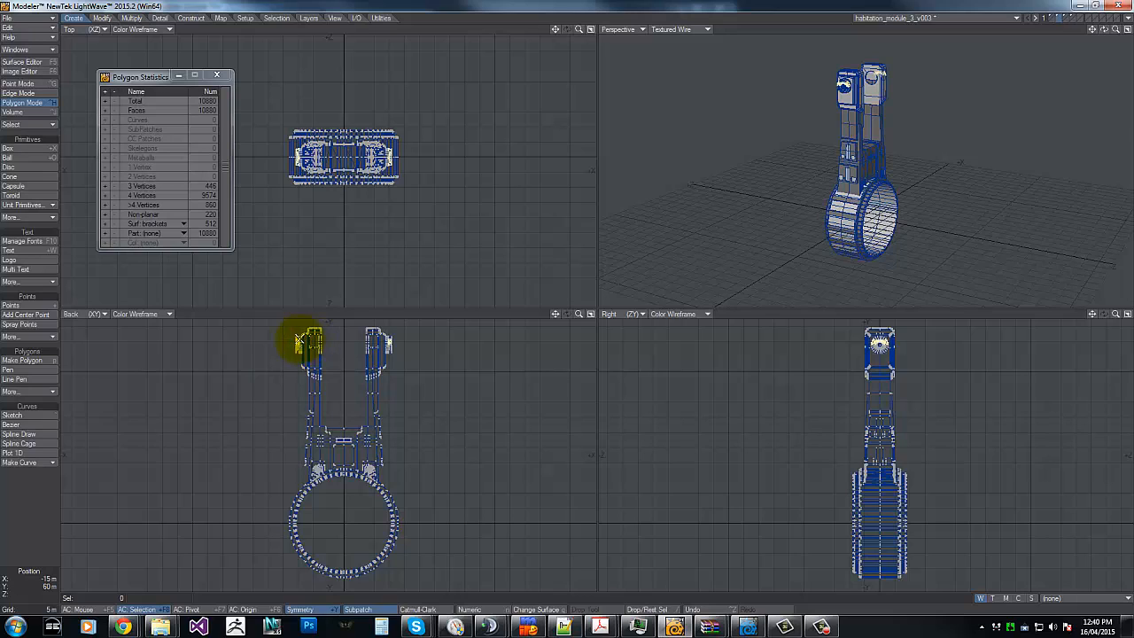
mouse_move(288, 335)
right_mouse_down()
mouse_move(329, 337)
mouse_move(313, 342)
mouse_move(393, 316)
mouse_move(304, 341)
right_mouse_up()
left_click(303, 338)
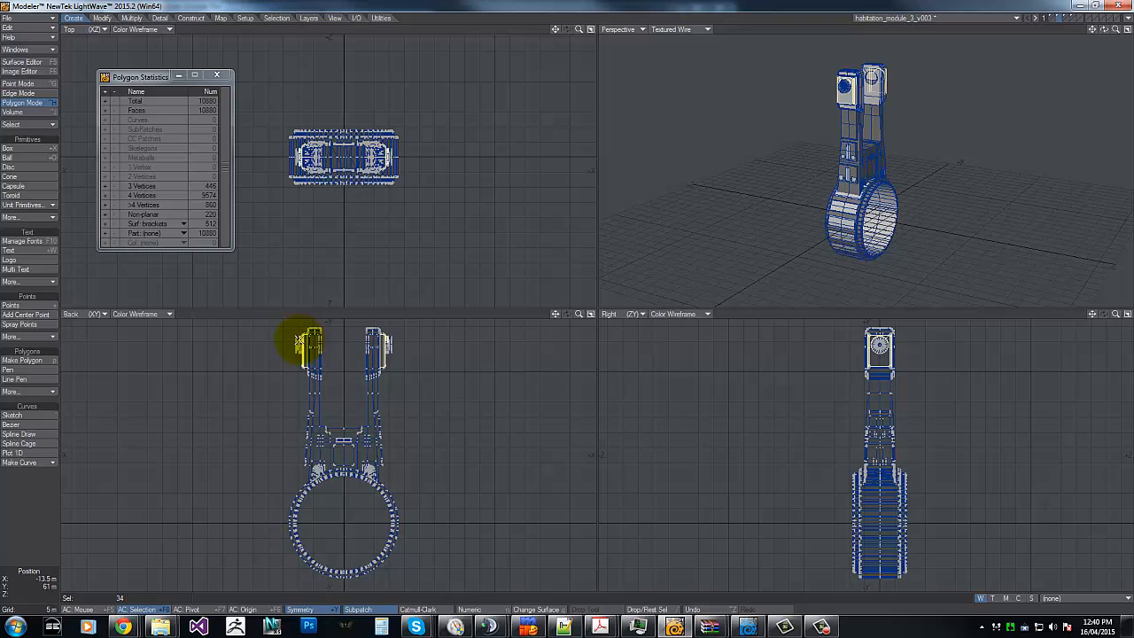
key("bracketright")
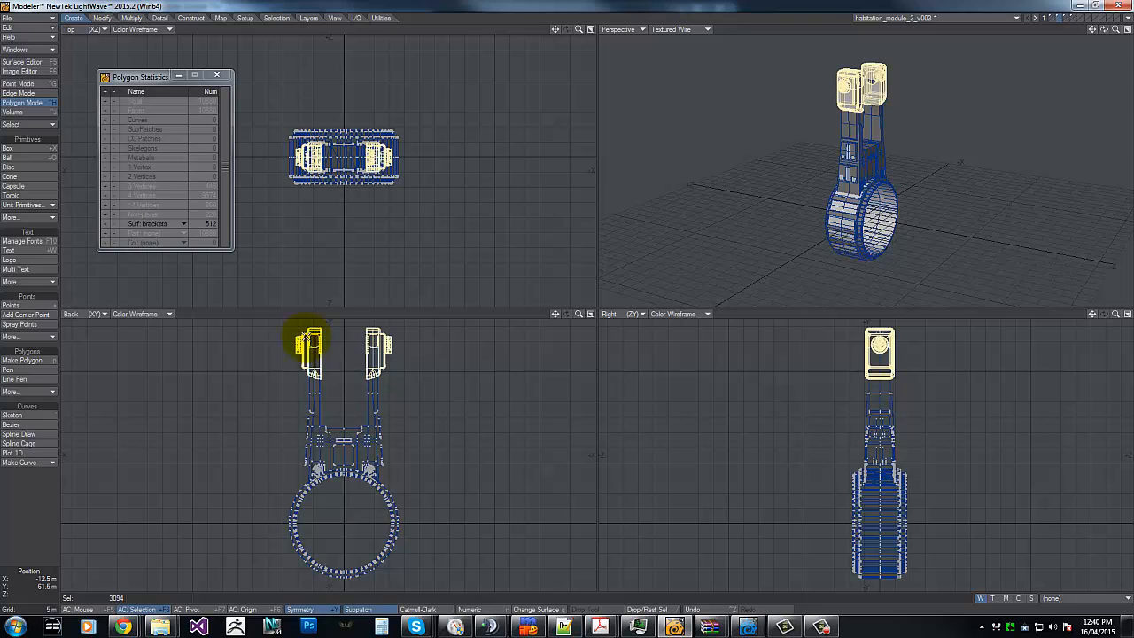
key("equal")
left_click(247, 401)
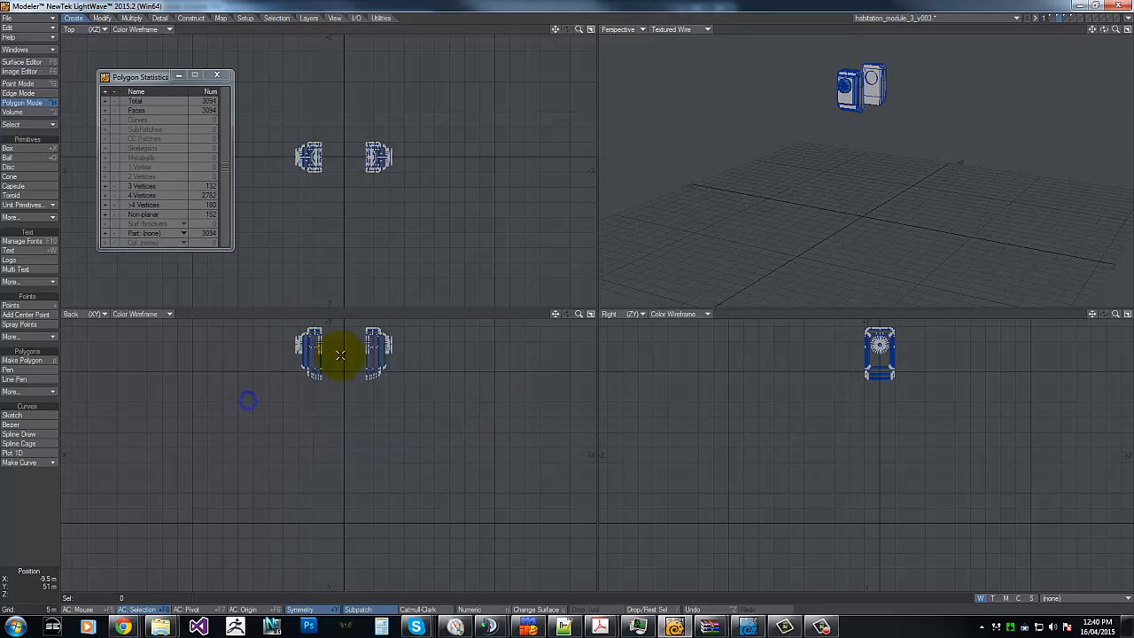
key("g")
key("a")
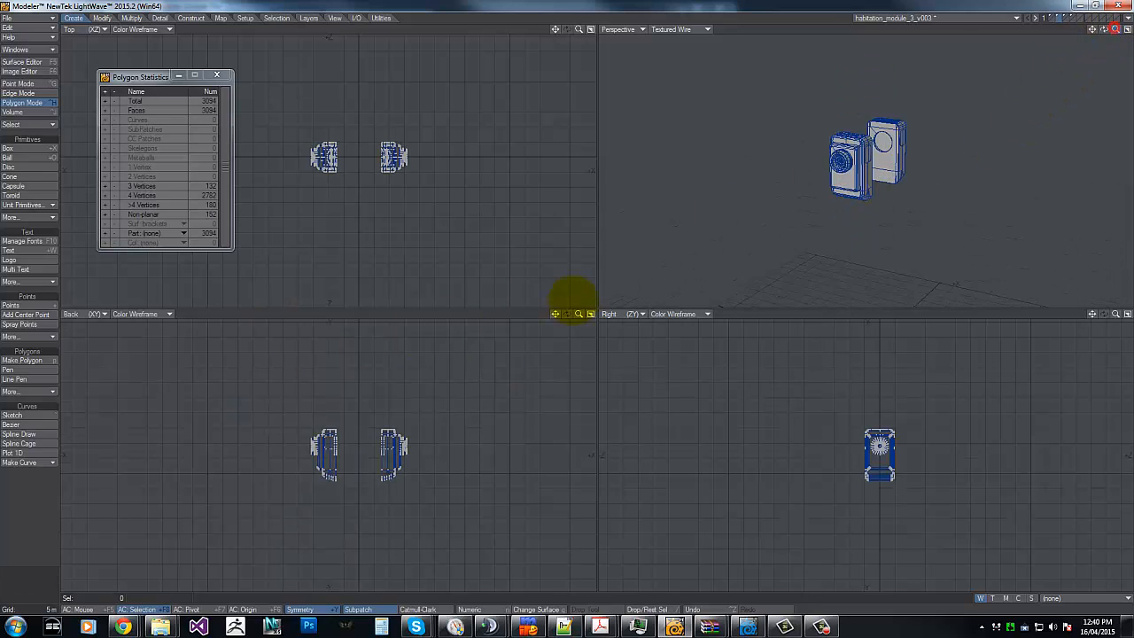
mouse_move(567, 301)
left_mouse_down()
mouse_move(1115, 29)
mouse_move(567, 304)
left_mouse_up()
left_click(965, 99)
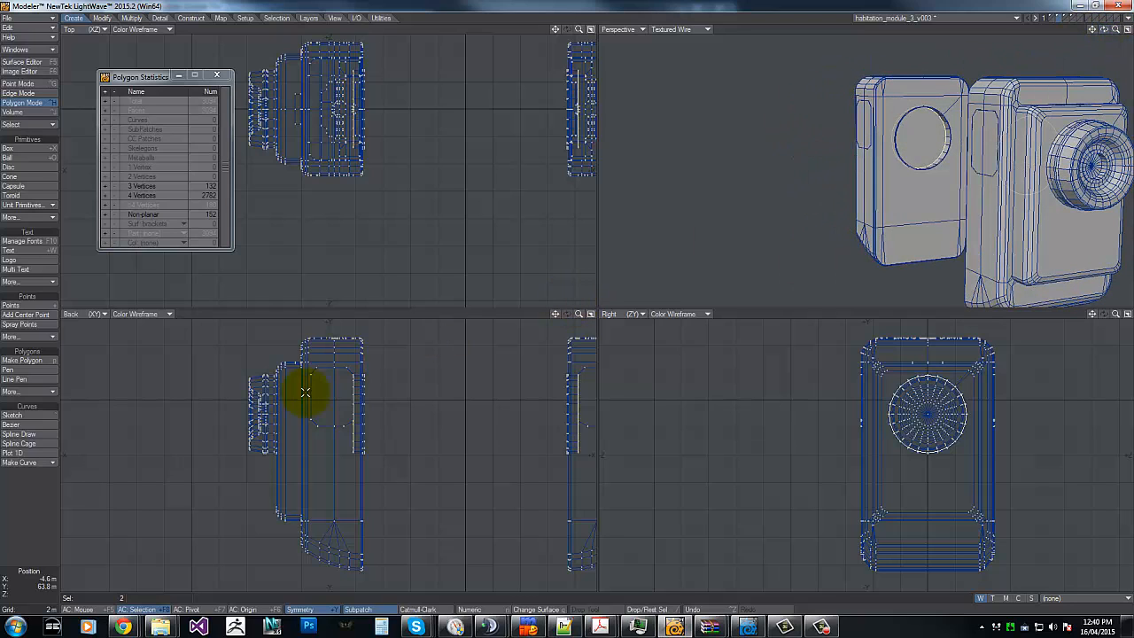
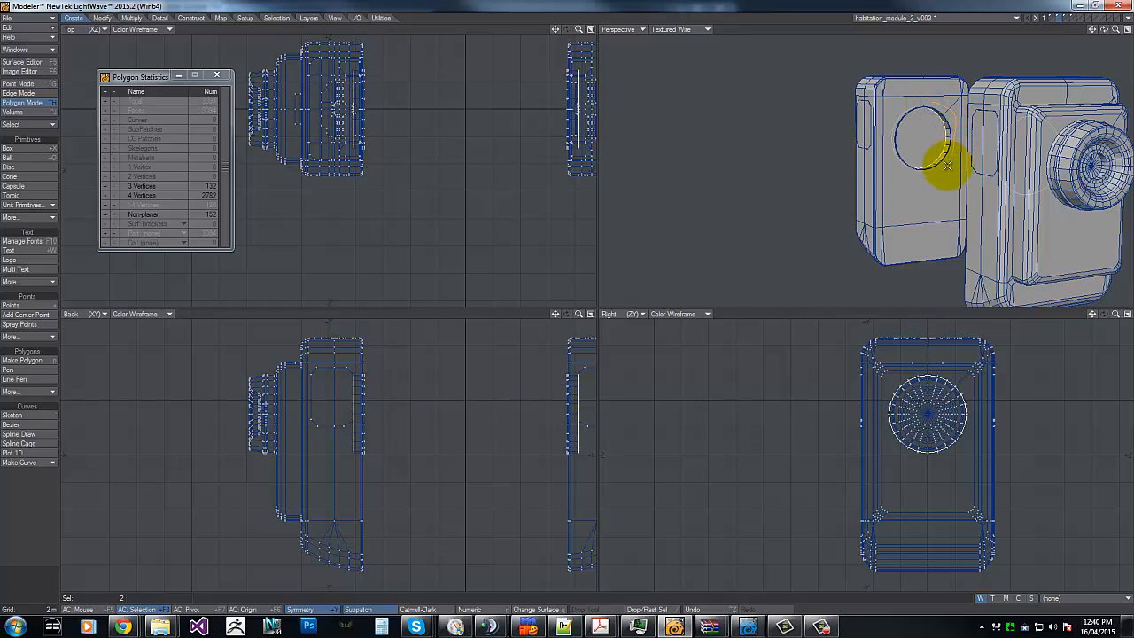
mouse_move(896, 165)
left_mouse_down()
mouse_move(906, 101)
mouse_move(924, 136)
left_mouse_up()
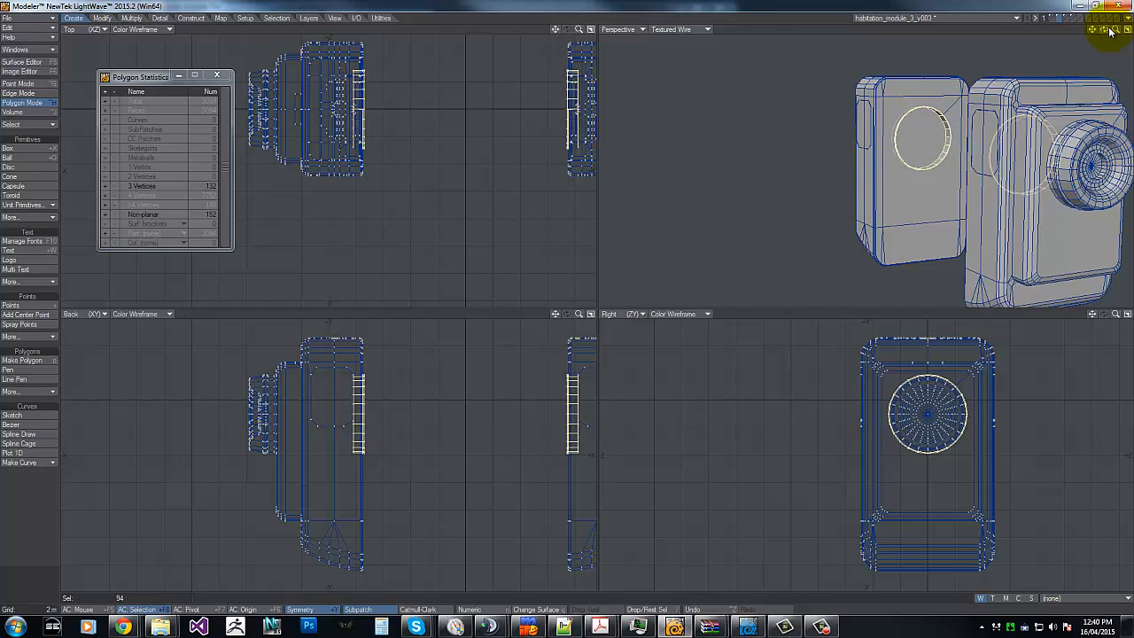
left_click_drag(1103, 30, 568, 306)
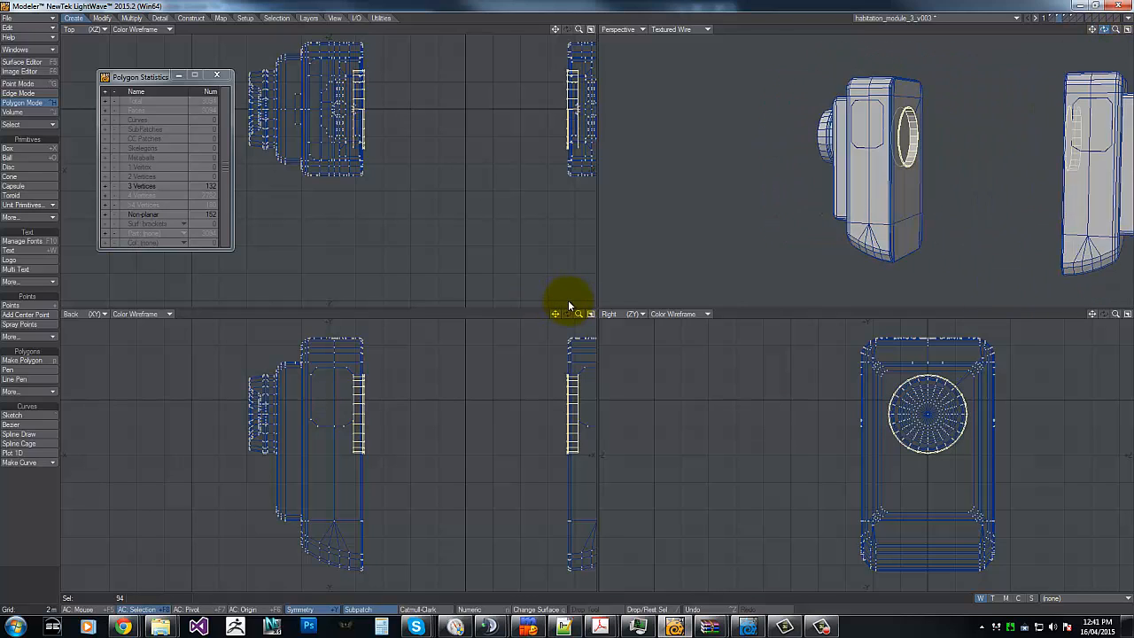
key("slash")
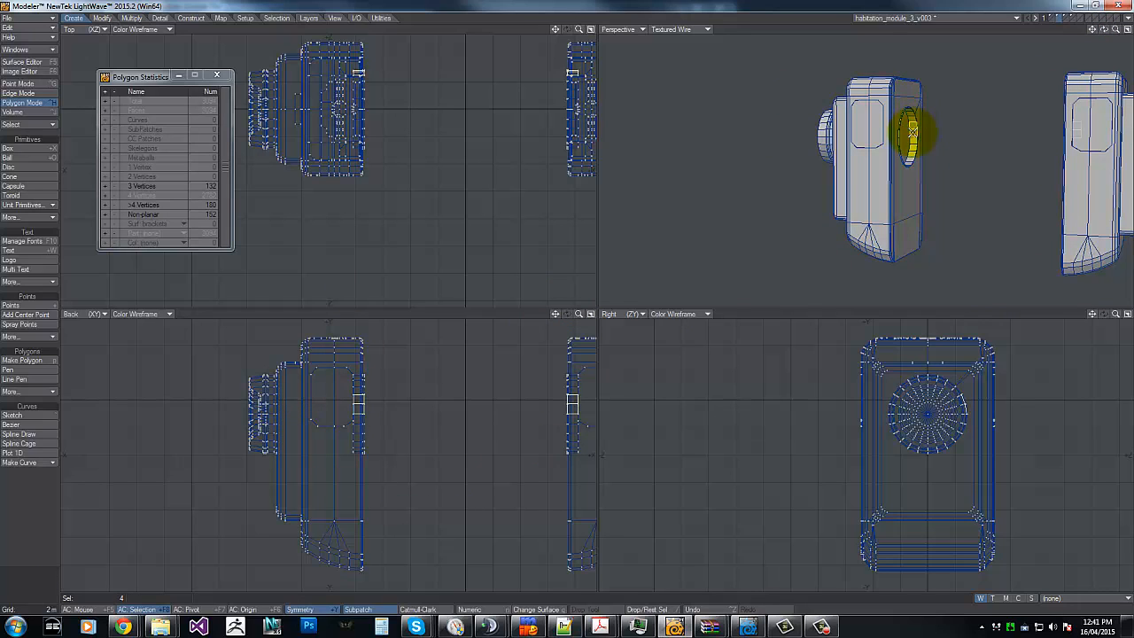
Step: Select the wall, rim and floor of the circular recess on the pods' inner faces, excluding the stray polygons along the upper edge
key("l")
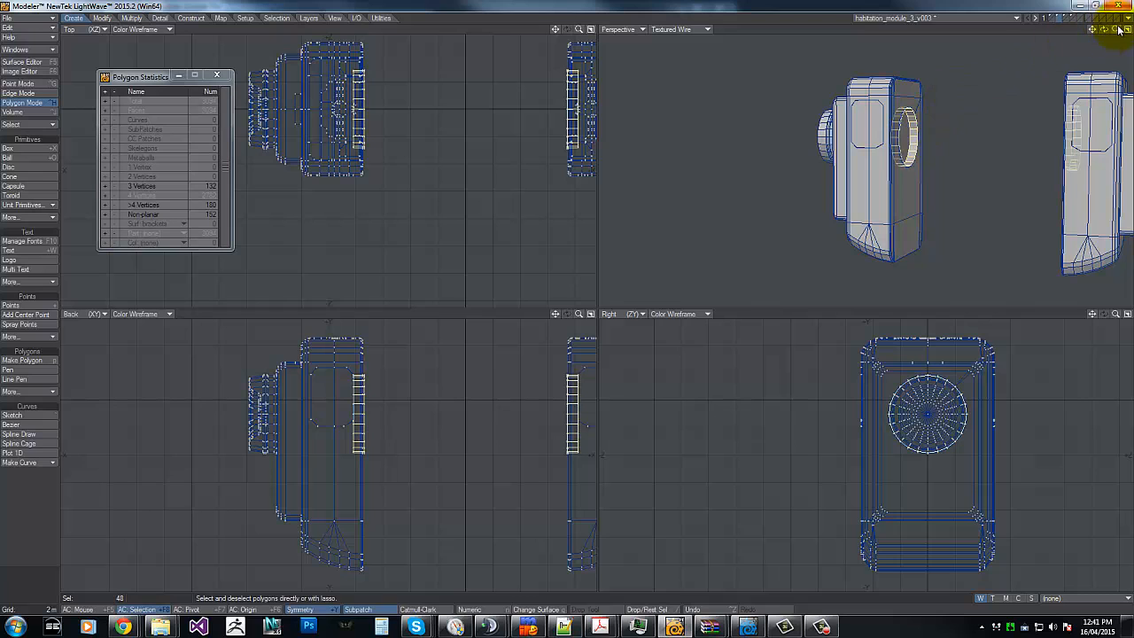
mouse_move(1116, 29)
left_mouse_down()
mouse_move(569, 301)
mouse_move(1109, 32)
left_mouse_up()
left_click_drag(571, 300, 1104, 29)
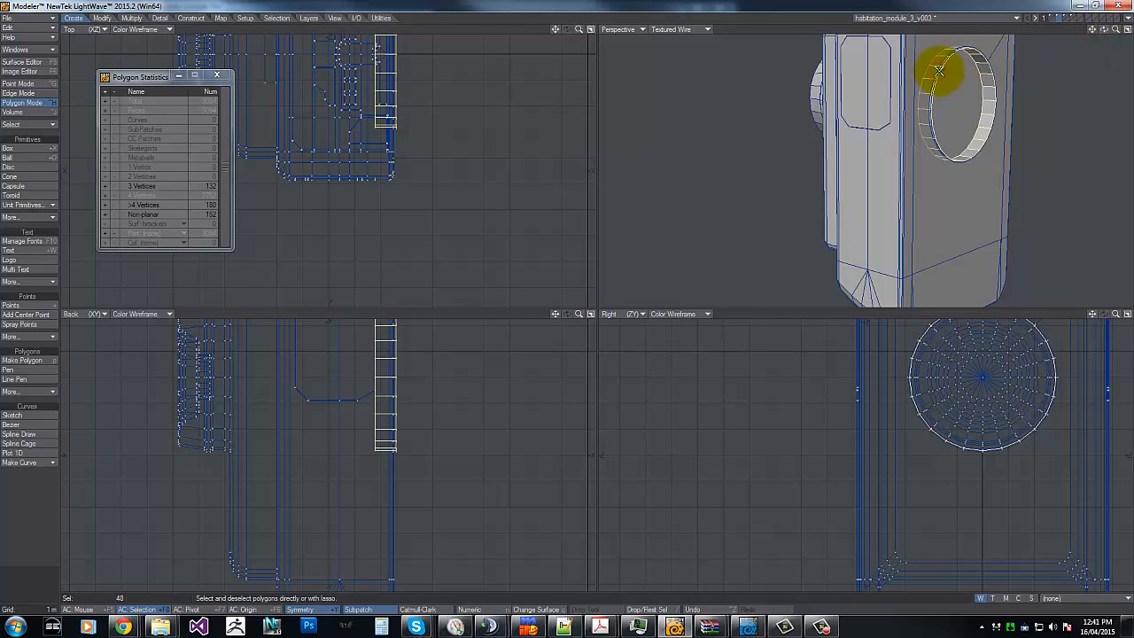
left_click(936, 74)
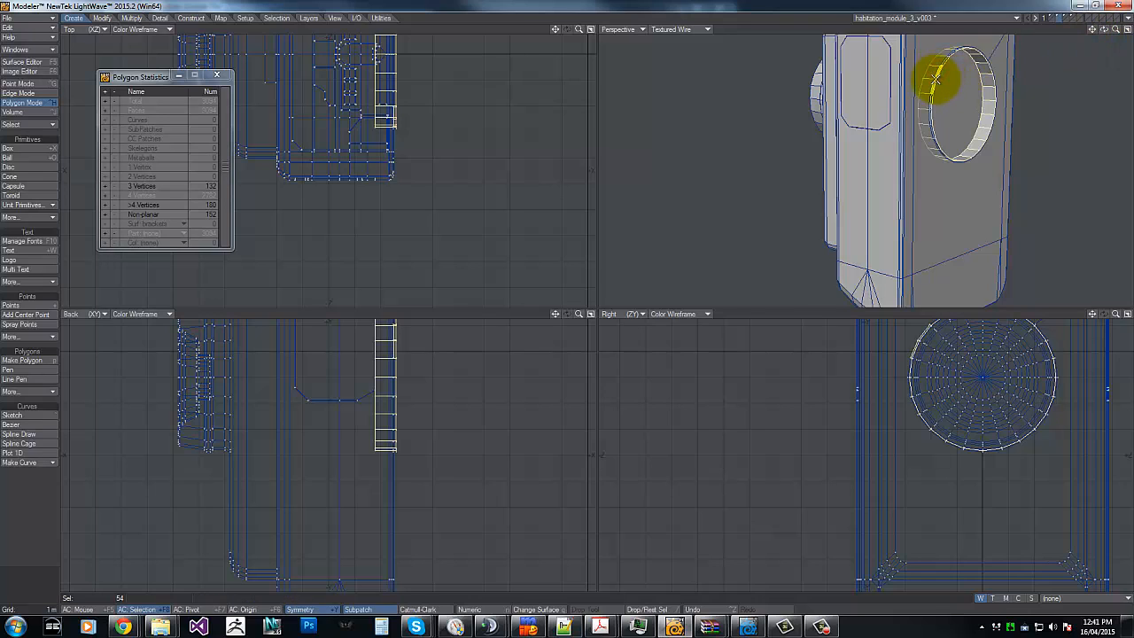
left_click(937, 76)
left_click(948, 59)
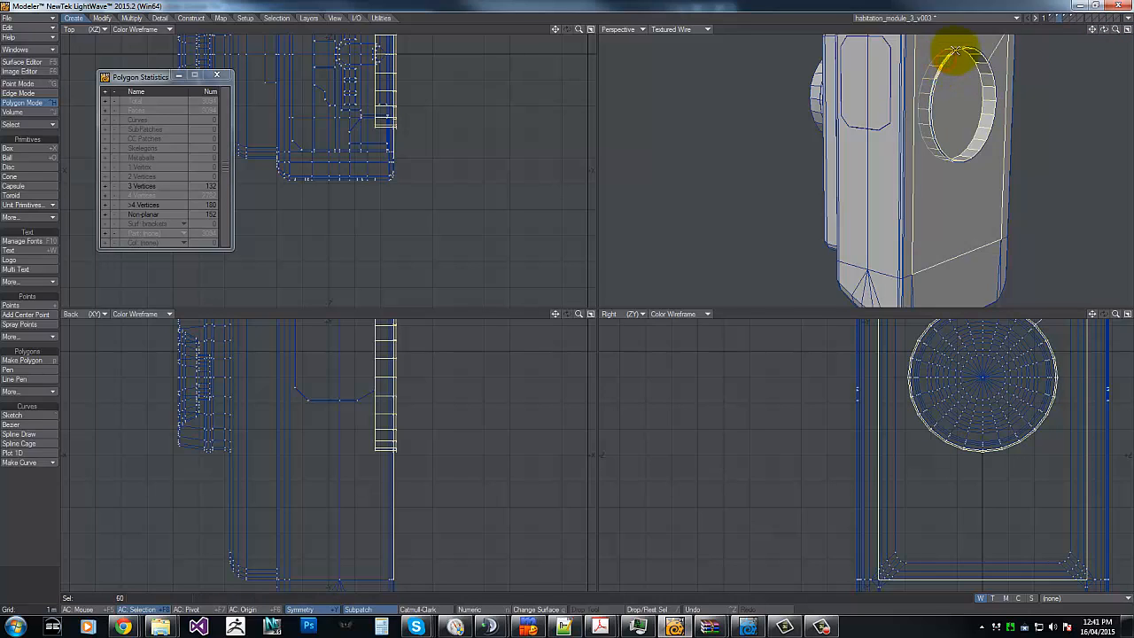
left_click(942, 51)
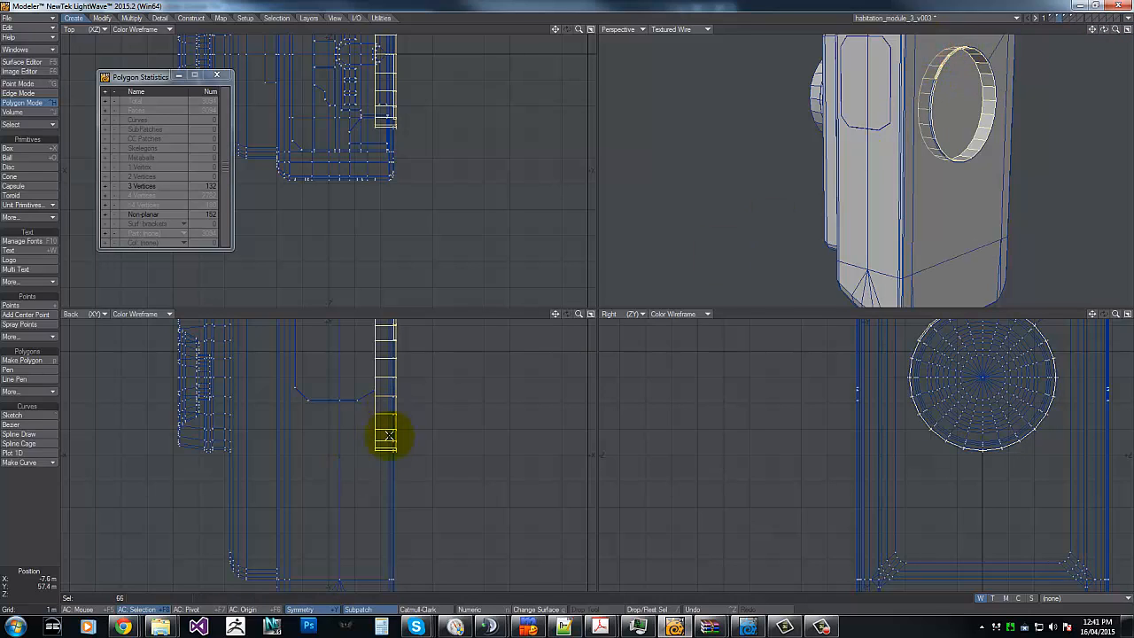
mouse_move(391, 458)
right_mouse_down()
mouse_move(429, 224)
mouse_move(388, 210)
right_mouse_up()
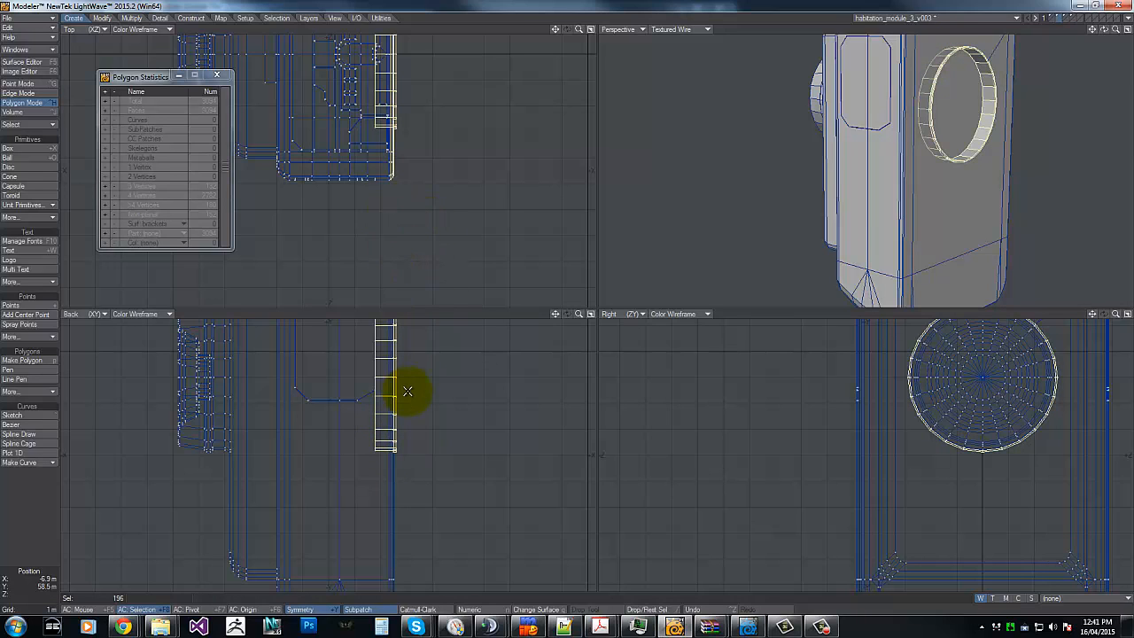
key("g")
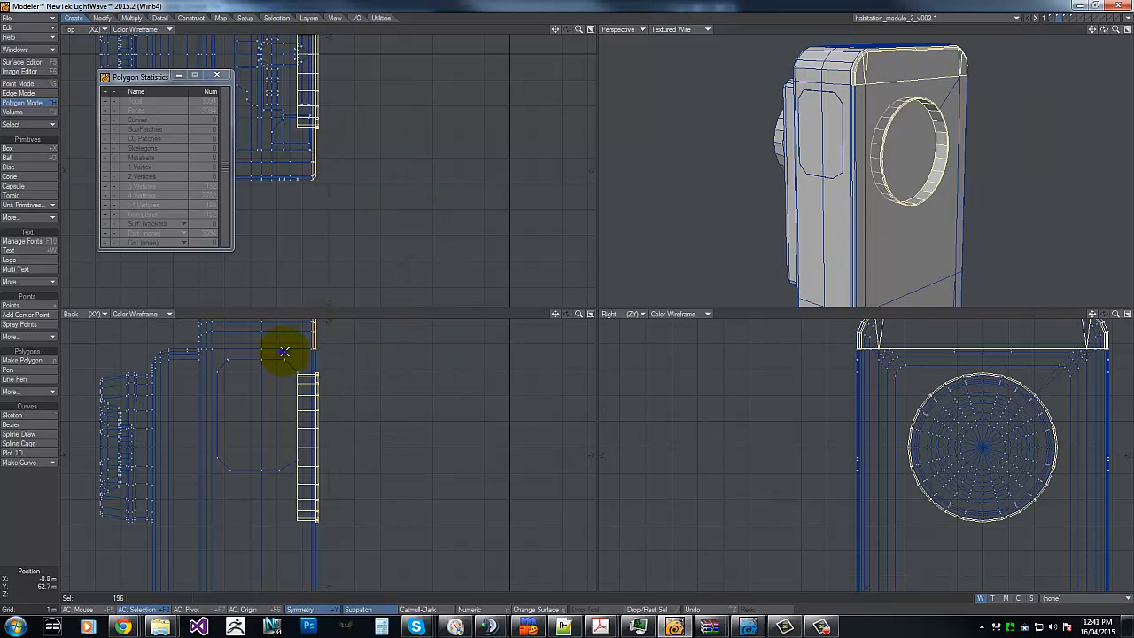
mouse_move(283, 351)
right_mouse_down()
mouse_move(132, 157)
mouse_move(181, 225)
right_mouse_up()
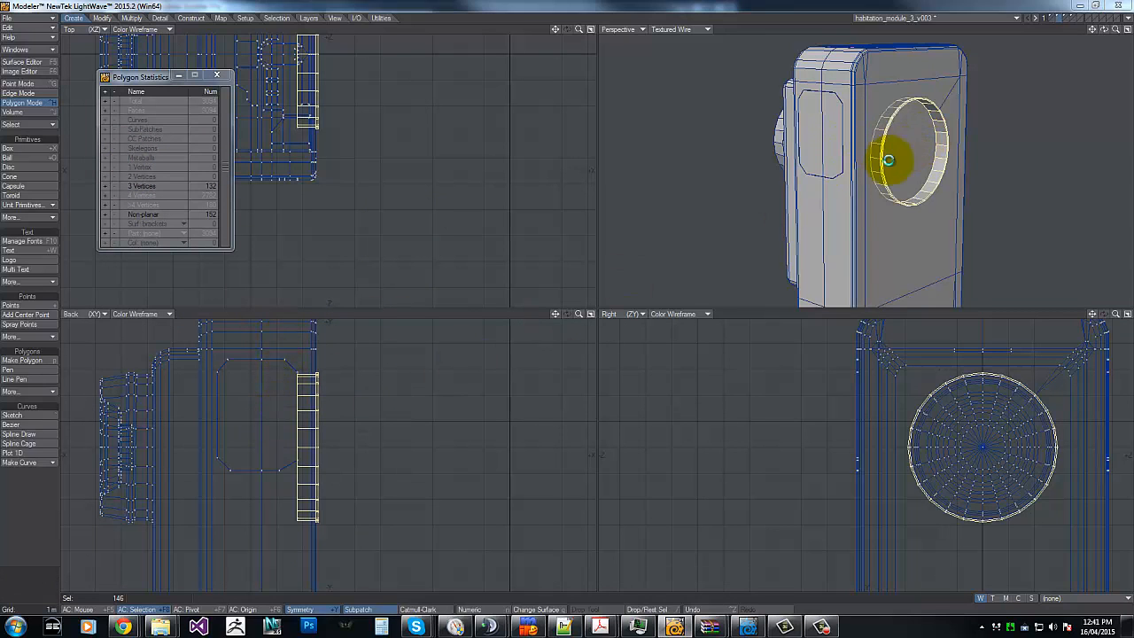
Step: Assign the selected circular recess polygons to the surface rubber-seal and clear the selection
key("q")
left_click(622, 302)
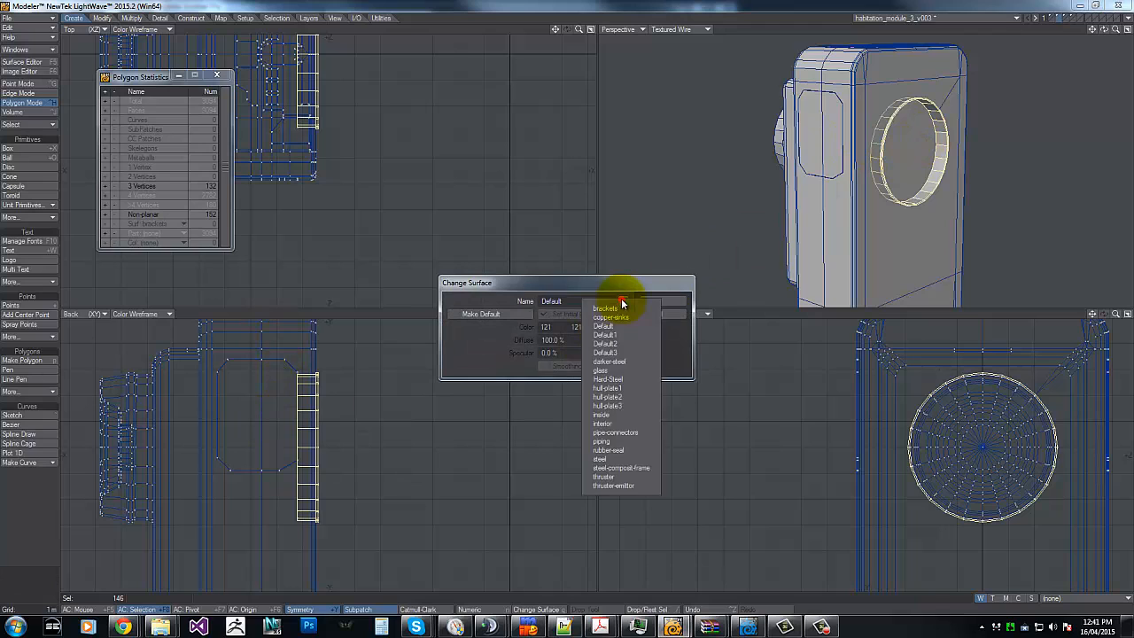
left_click(617, 450)
left_click(669, 300)
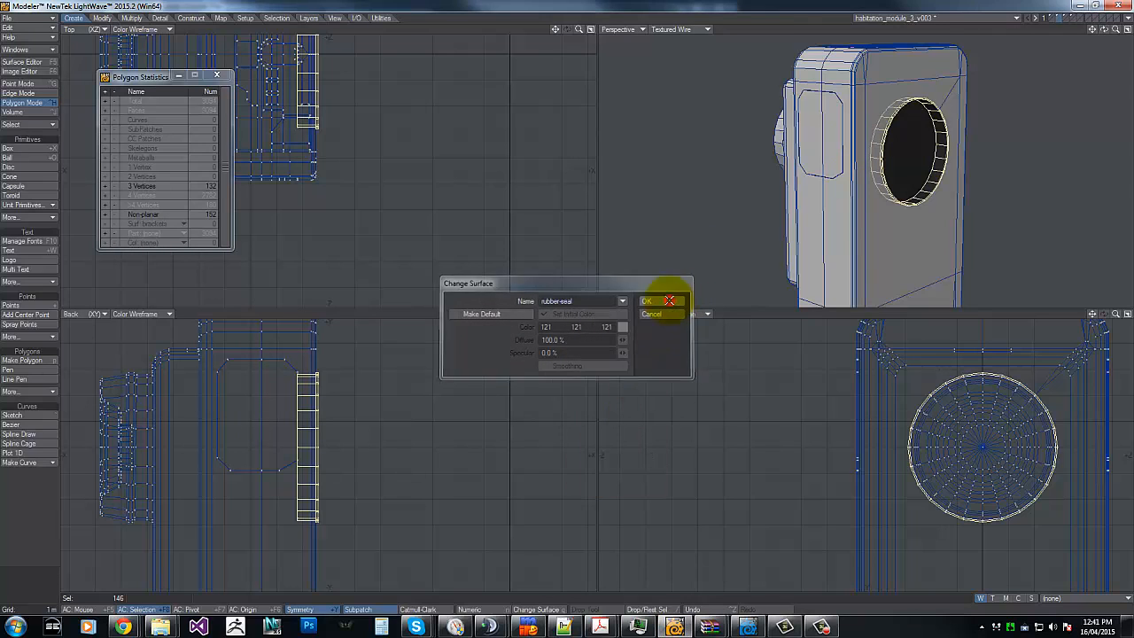
mouse_move(280, 445)
right_mouse_down()
mouse_move(248, 496)
mouse_move(221, 323)
right_mouse_up()
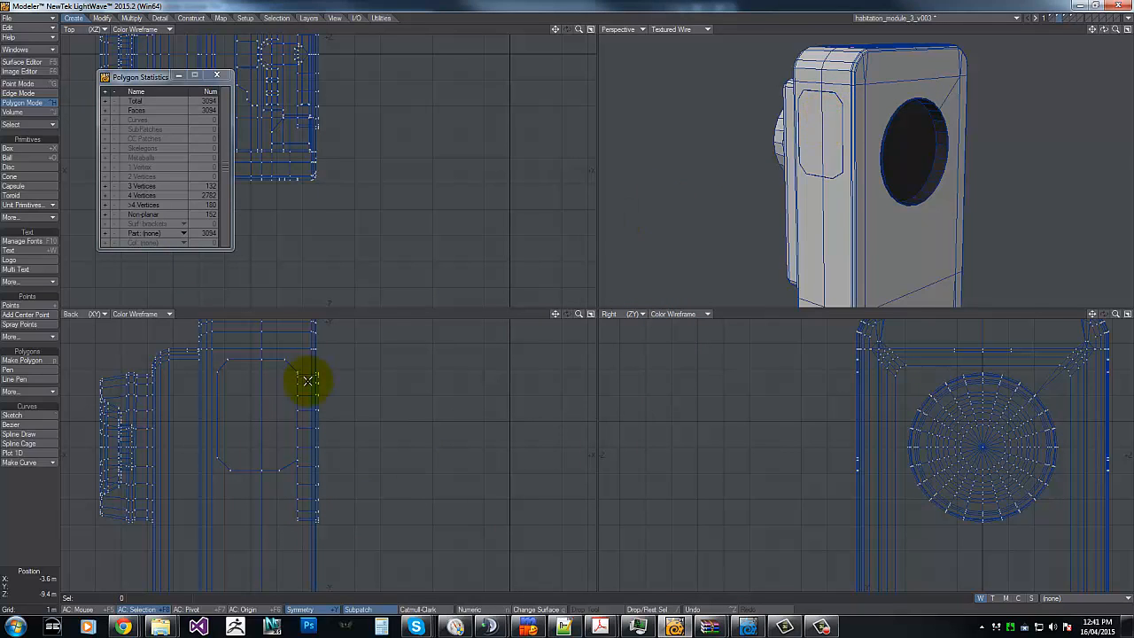
Step: Select all polygons of the rubber-seal surface and hide them
key("w")
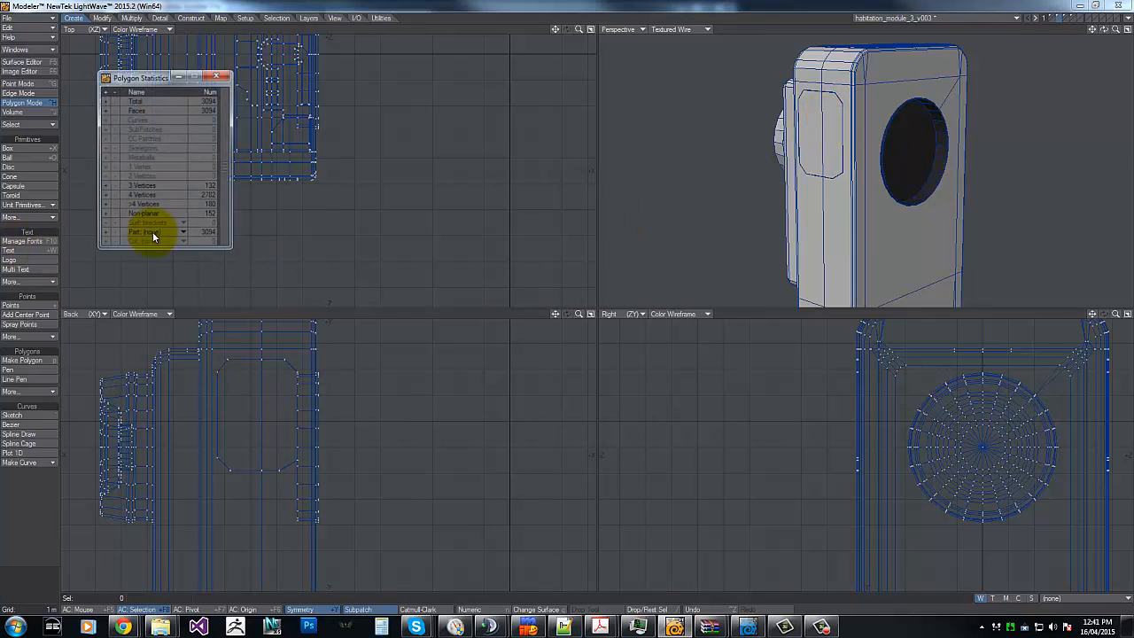
left_click(147, 222)
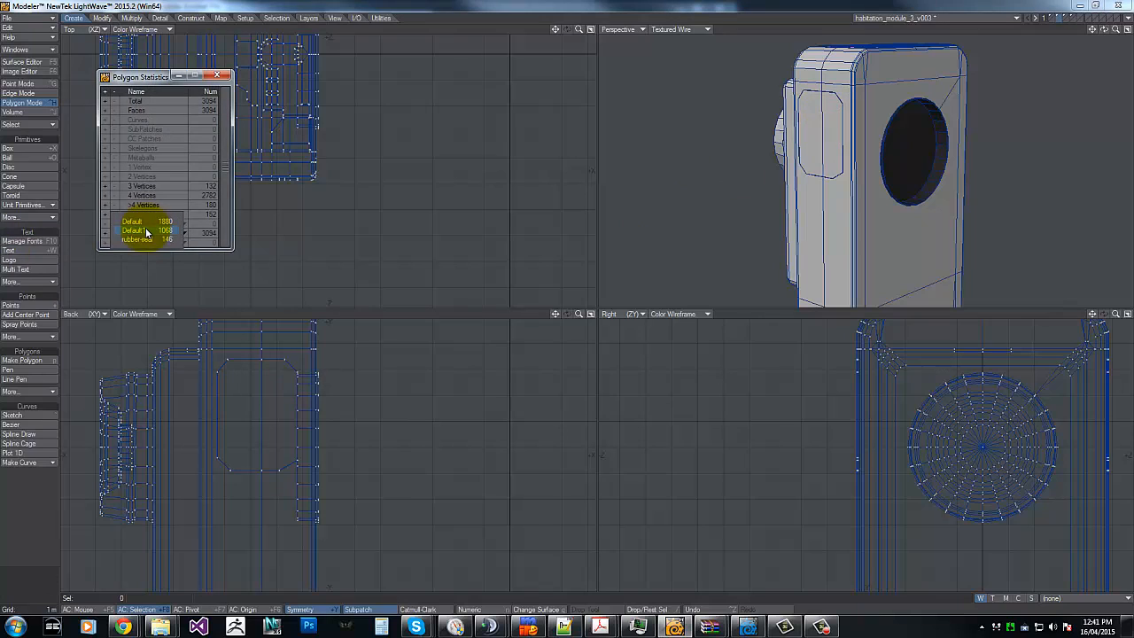
left_click(163, 240)
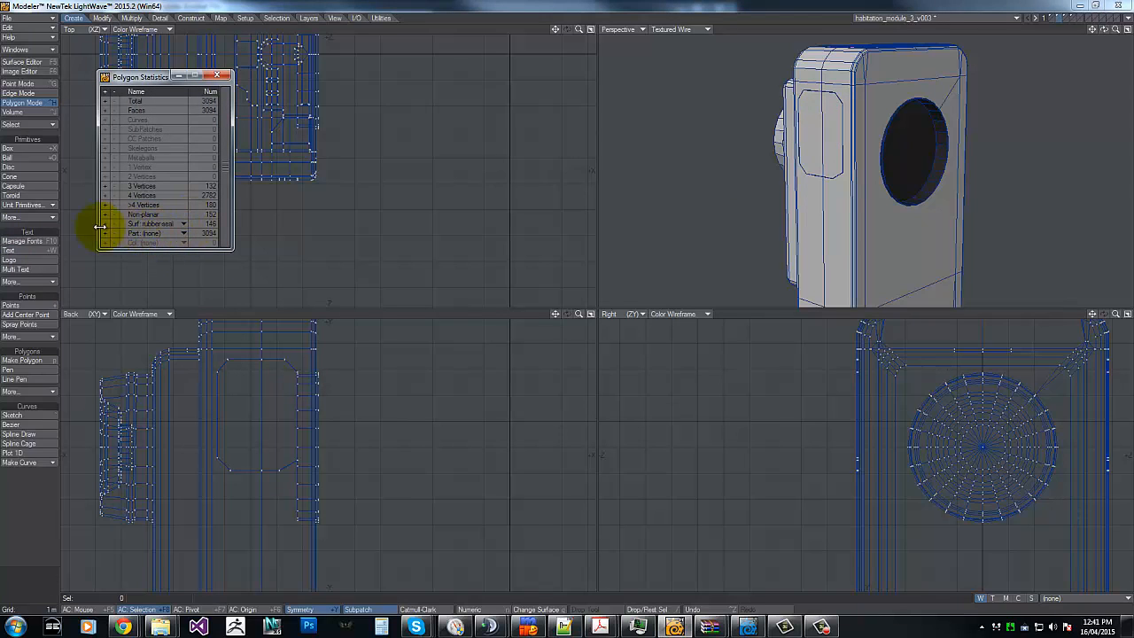
left_click(104, 225)
key("Delete")
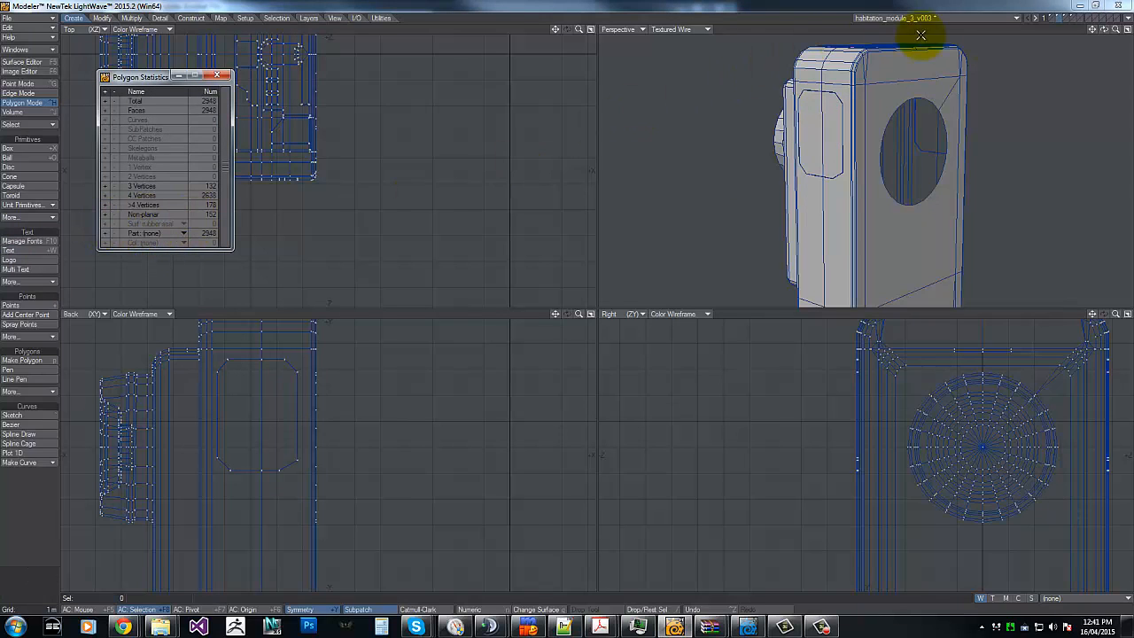
Step: Assign the octagonal panels on the pods' narrow sides to the surface hull-plate1 and hide them
left_click_drag(1105, 33, 567, 299)
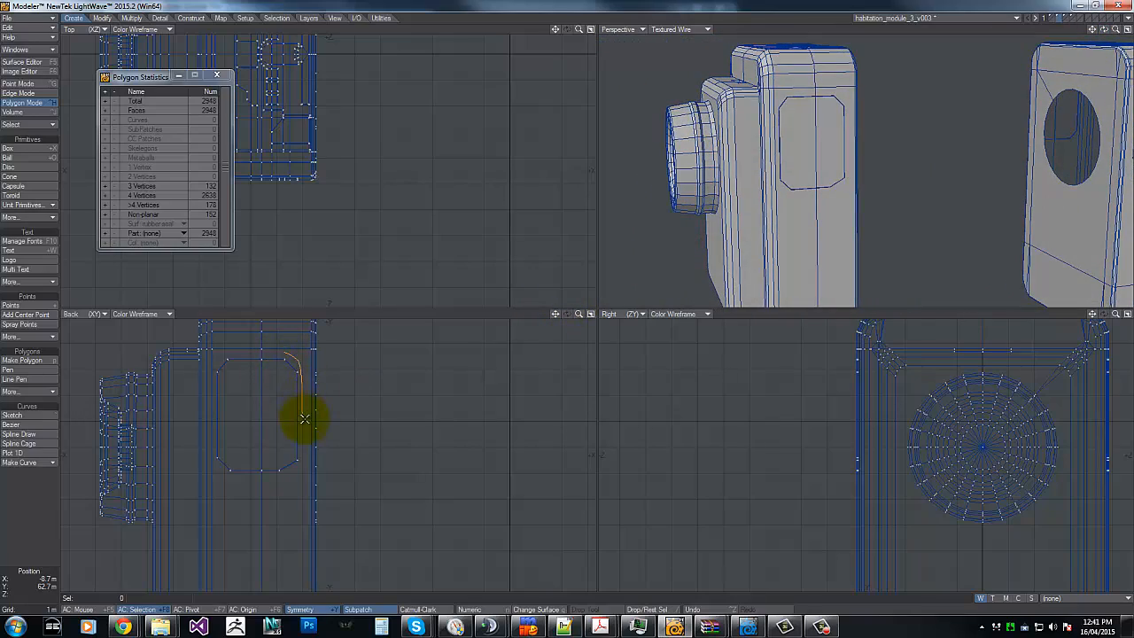
right_click_drag(304, 418, 293, 471)
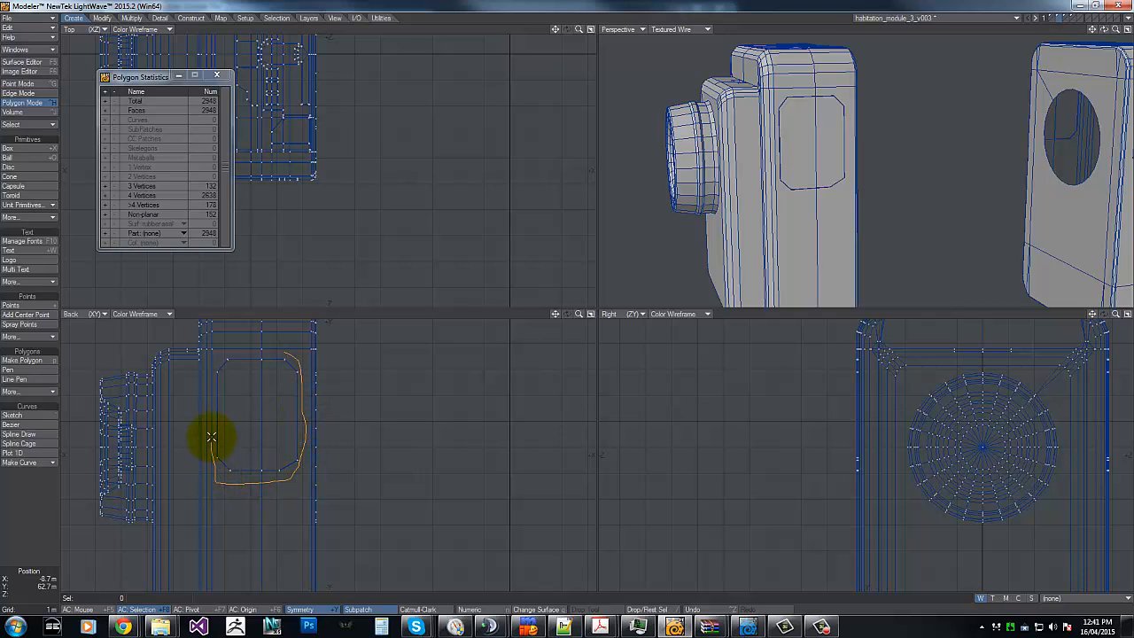
right_click_drag(224, 356, 246, 354)
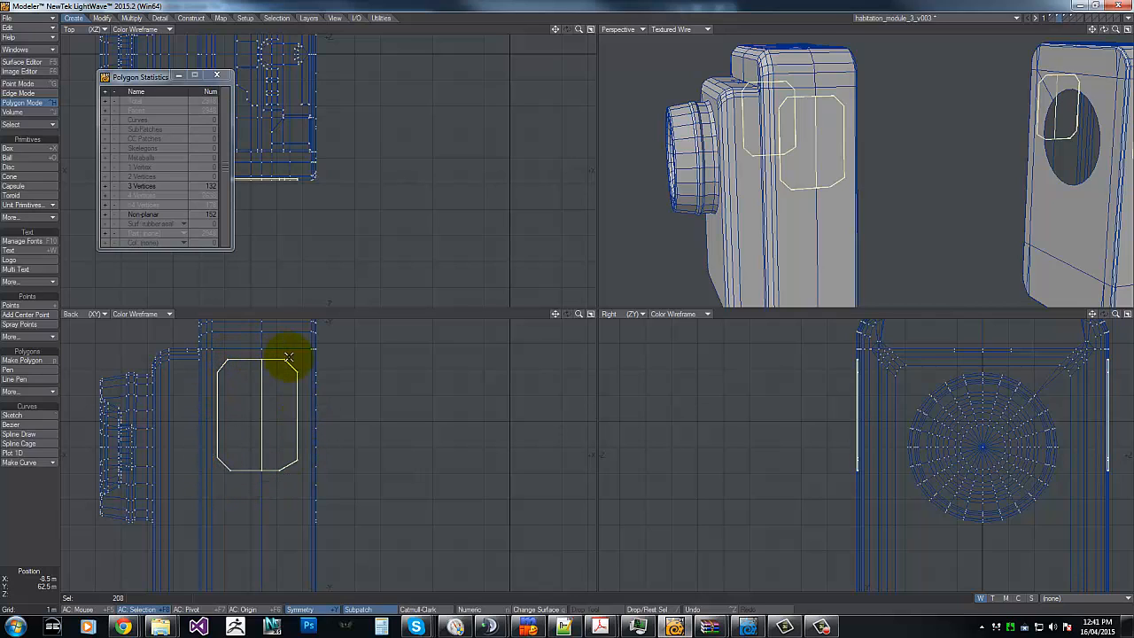
key("q")
left_click(624, 304)
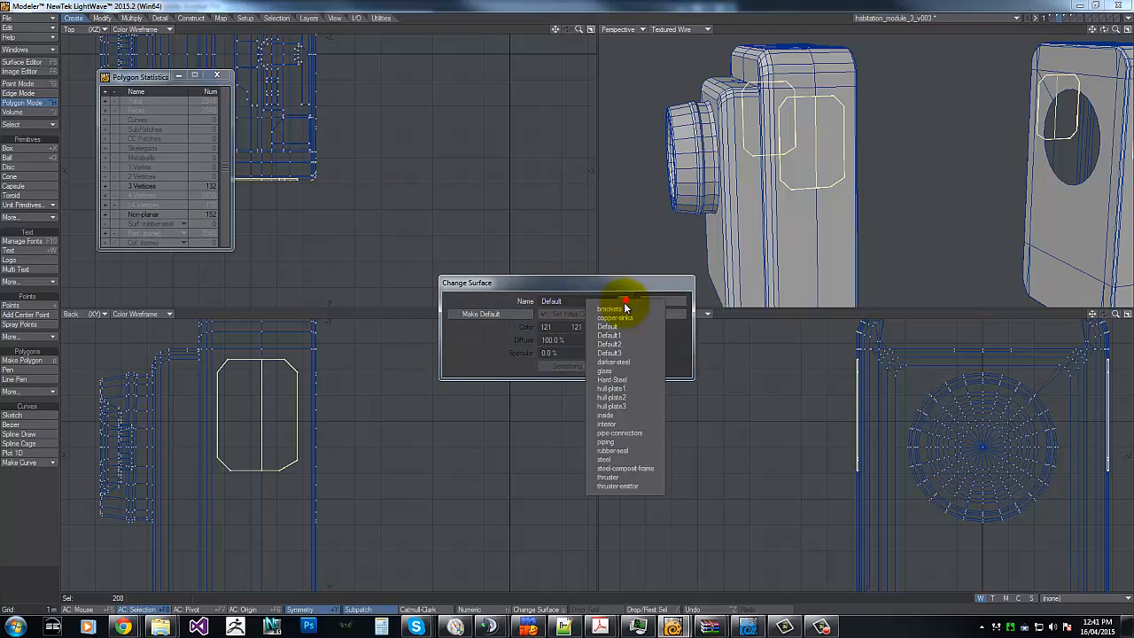
left_click(614, 388)
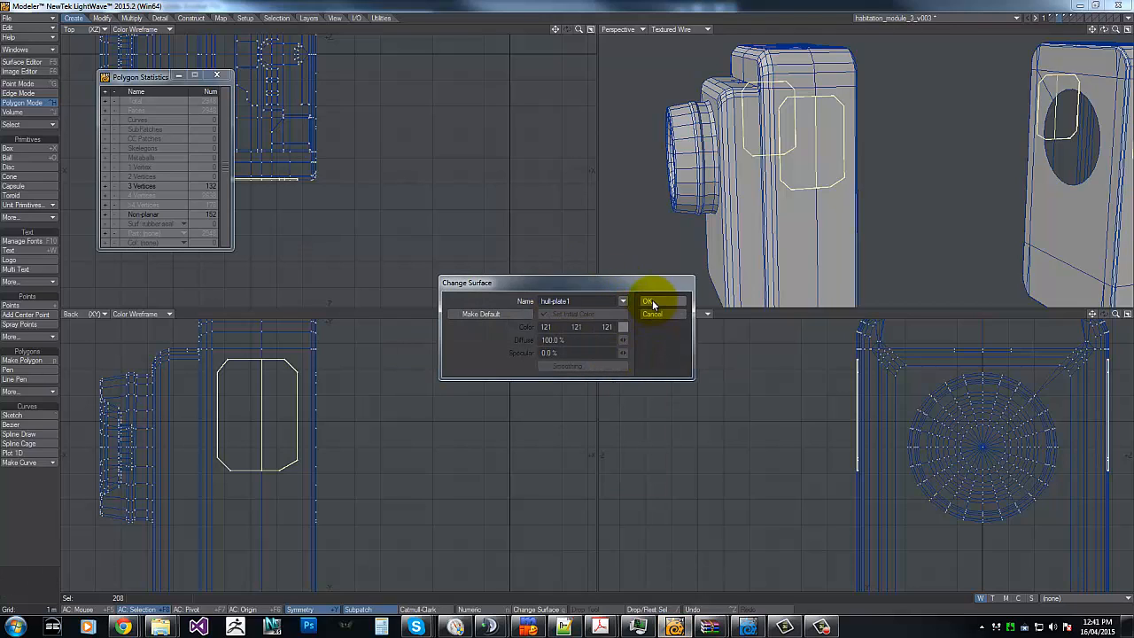
left_click(656, 302)
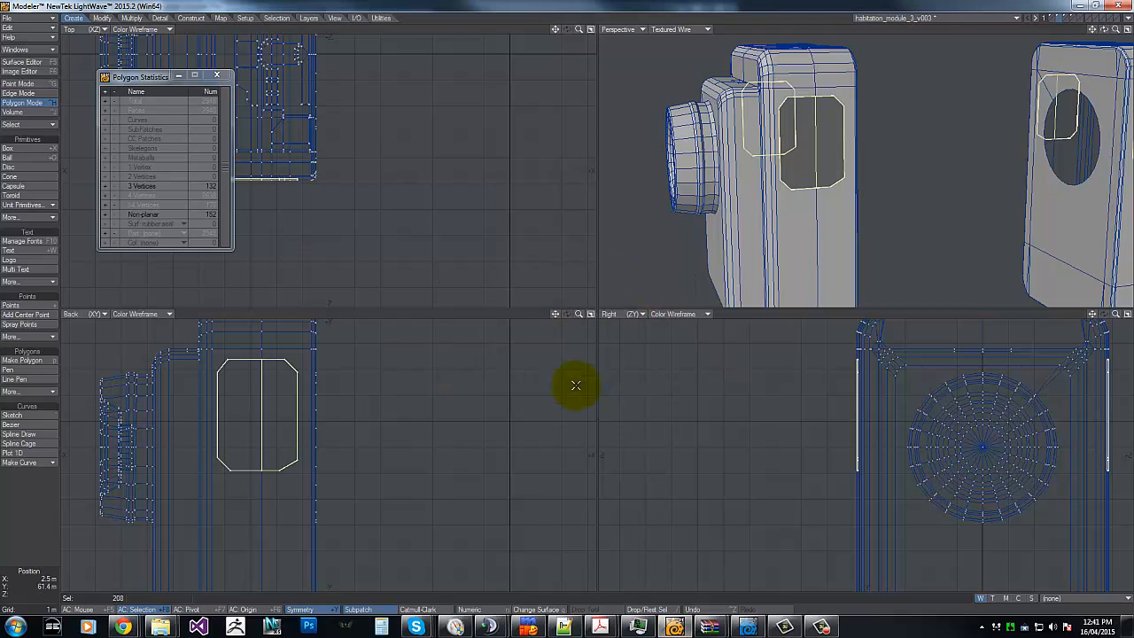
left_click(450, 397)
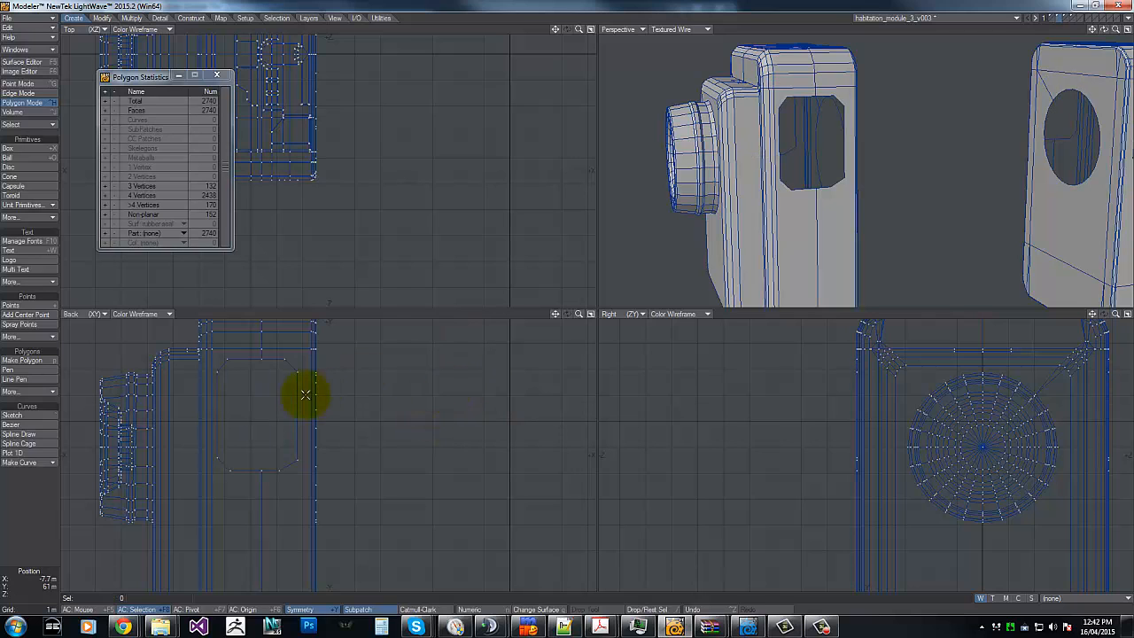
Step: Select the round cap protruding from each pod's outer face, including its inner recess but not the collar behind it
key("g")
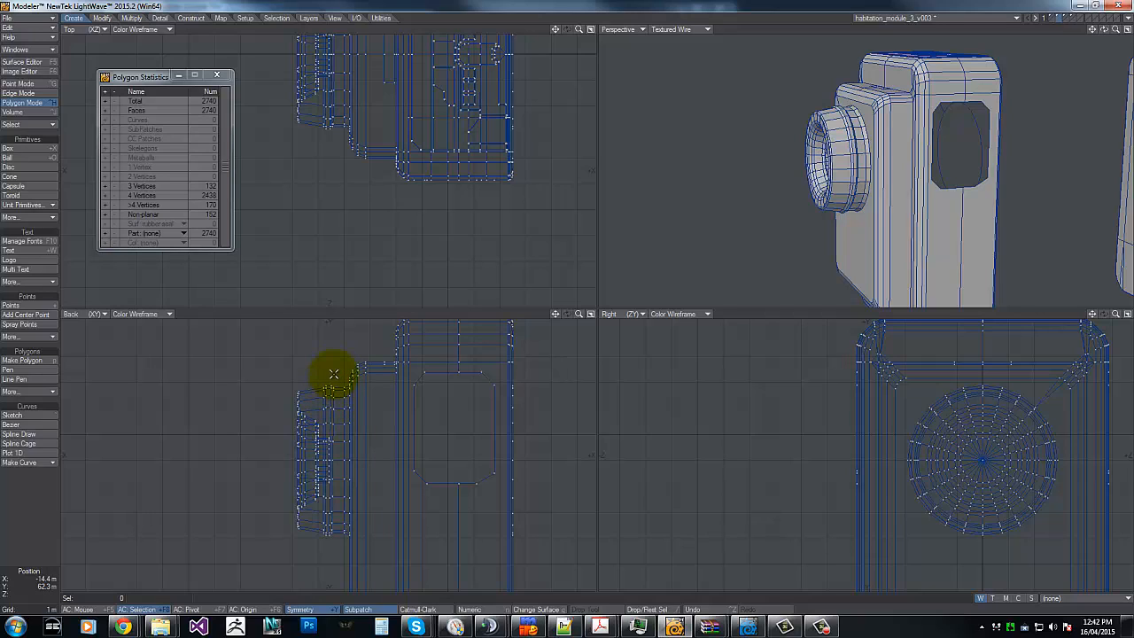
mouse_move(334, 387)
right_mouse_down()
mouse_move(328, 526)
mouse_move(266, 351)
right_mouse_up()
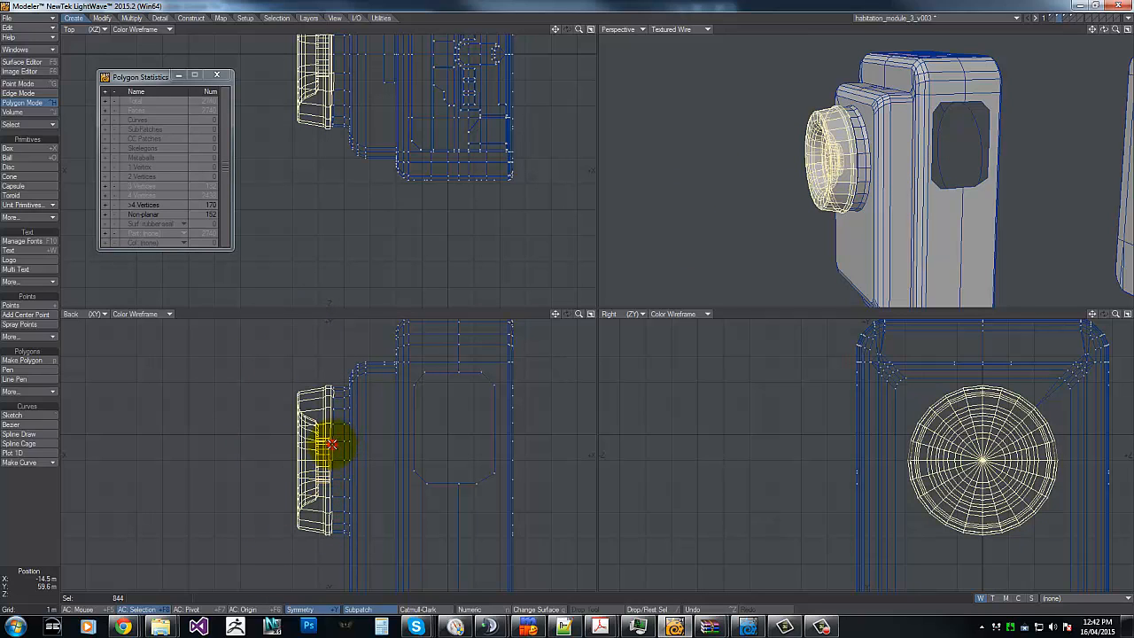
right_click_drag(339, 356, 342, 484)
mouse_move(338, 522)
right_mouse_down()
mouse_move(260, 415)
mouse_move(298, 392)
right_mouse_up()
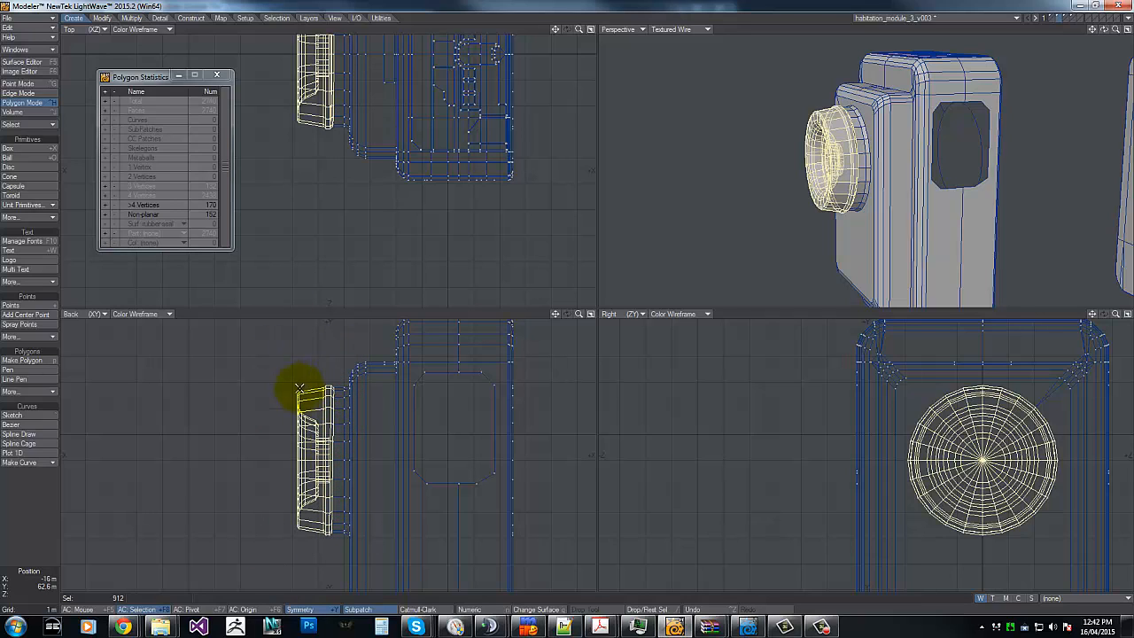
Step: Assign the selected round caps to a new surface named rotor-cover and hide them
key("q")
left_click(622, 303)
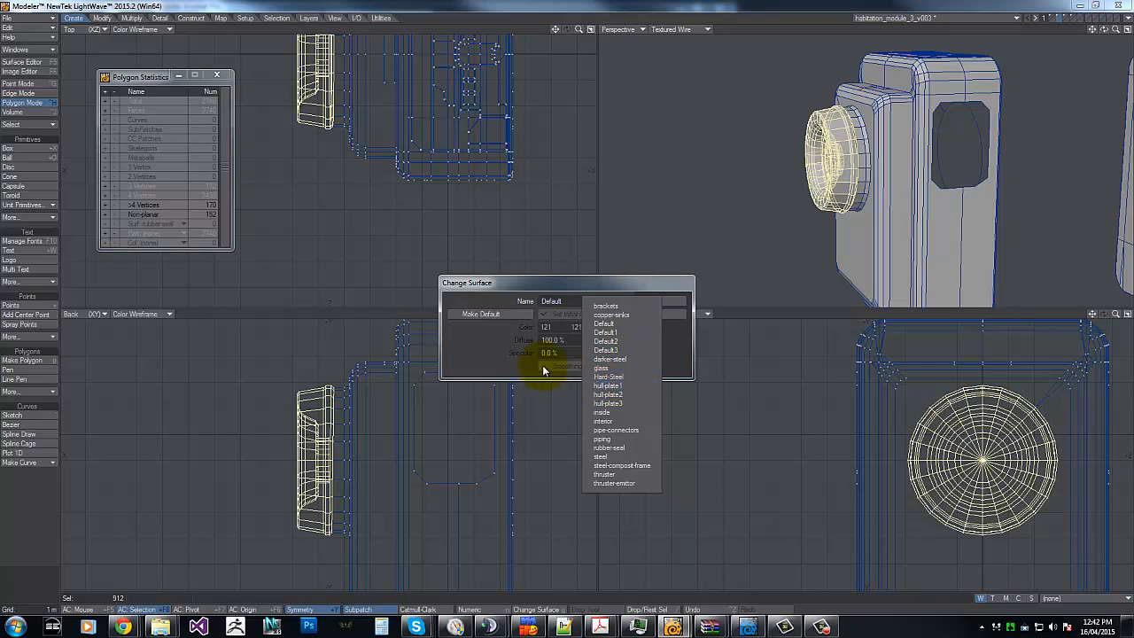
left_click(560, 301)
left_click_drag(566, 302, 443, 295)
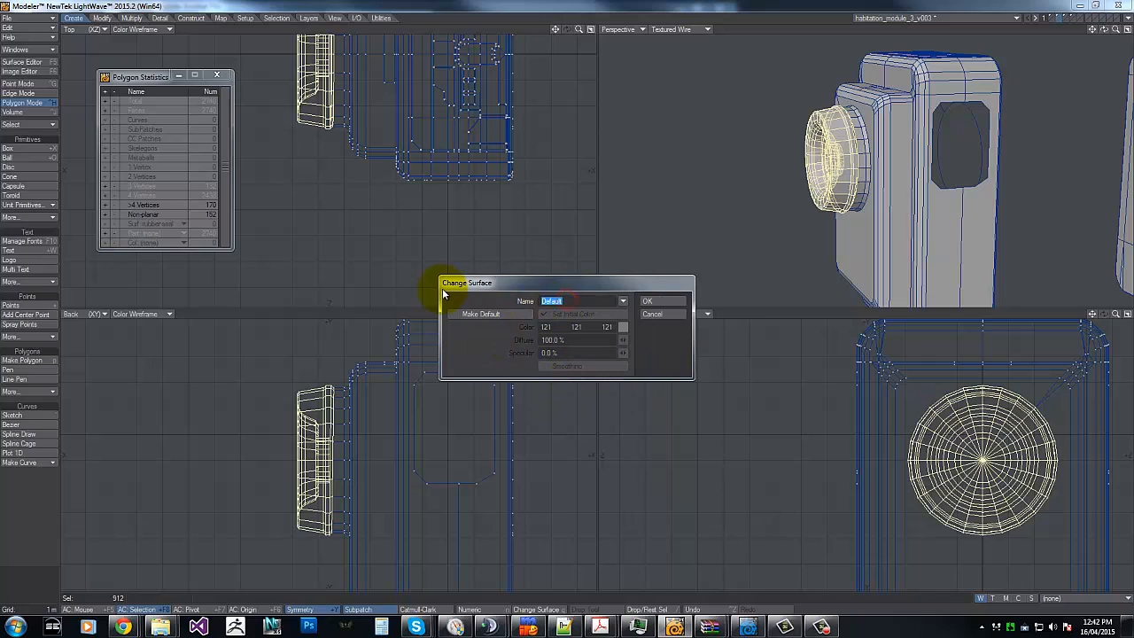
type("rotor-cover")
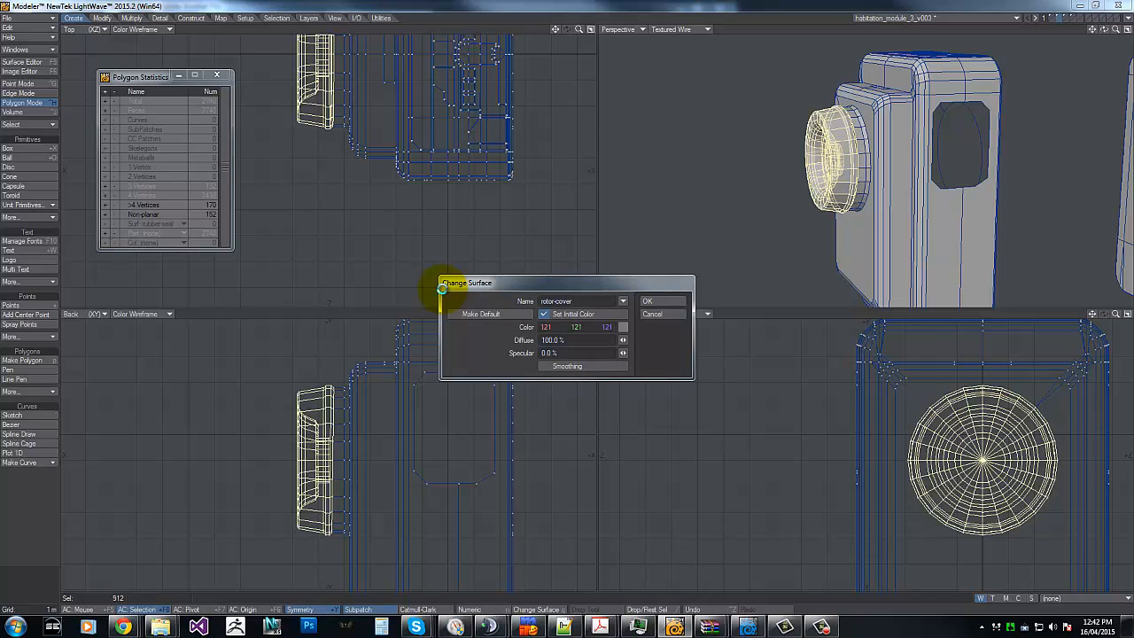
key("Return")
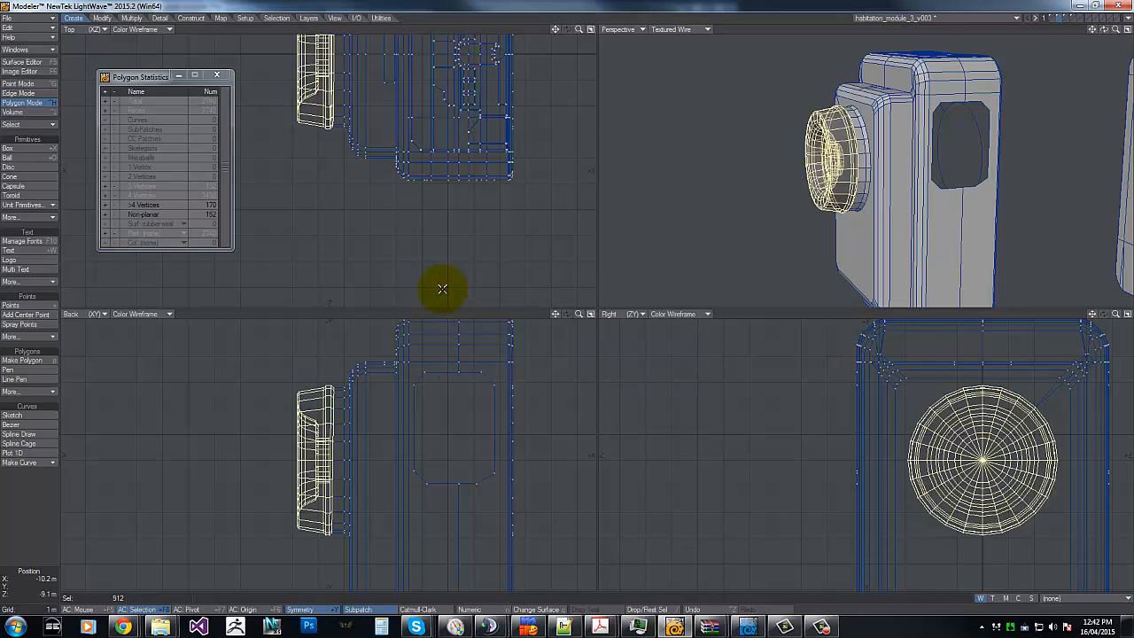
left_click(442, 288)
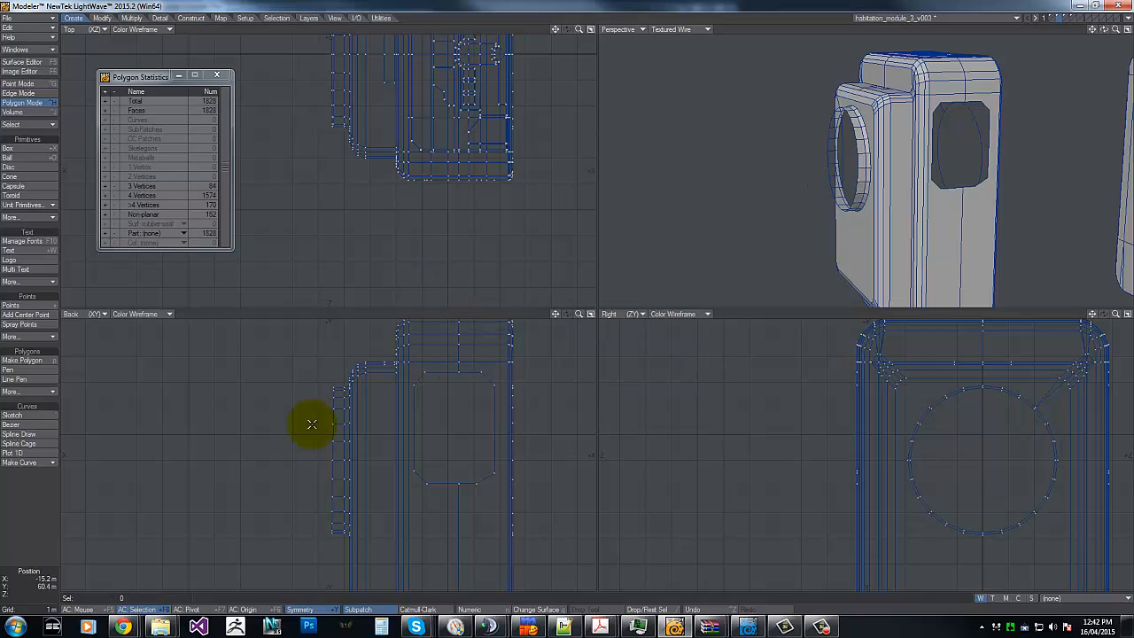
Step: Select the raised plate on each pod's outer face from top to bottom, together with its circular collar
mouse_move(345, 385)
left_mouse_down()
mouse_move(341, 529)
mouse_move(336, 506)
mouse_move(375, 387)
mouse_move(355, 353)
mouse_move(355, 396)
left_mouse_up()
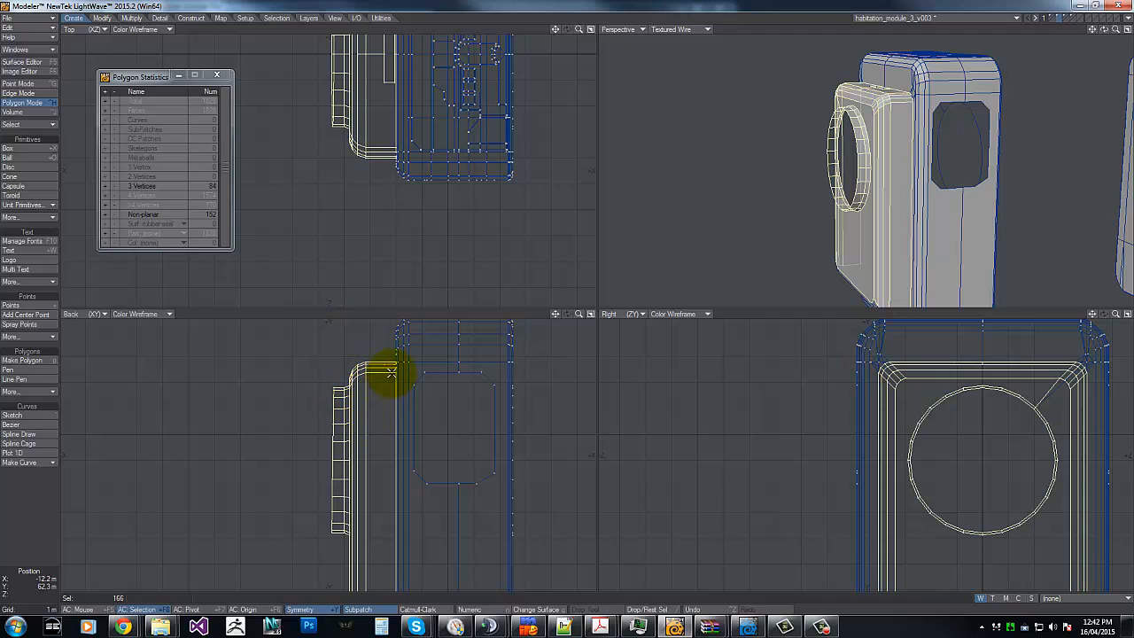
key("g")
key("g")
key("g")
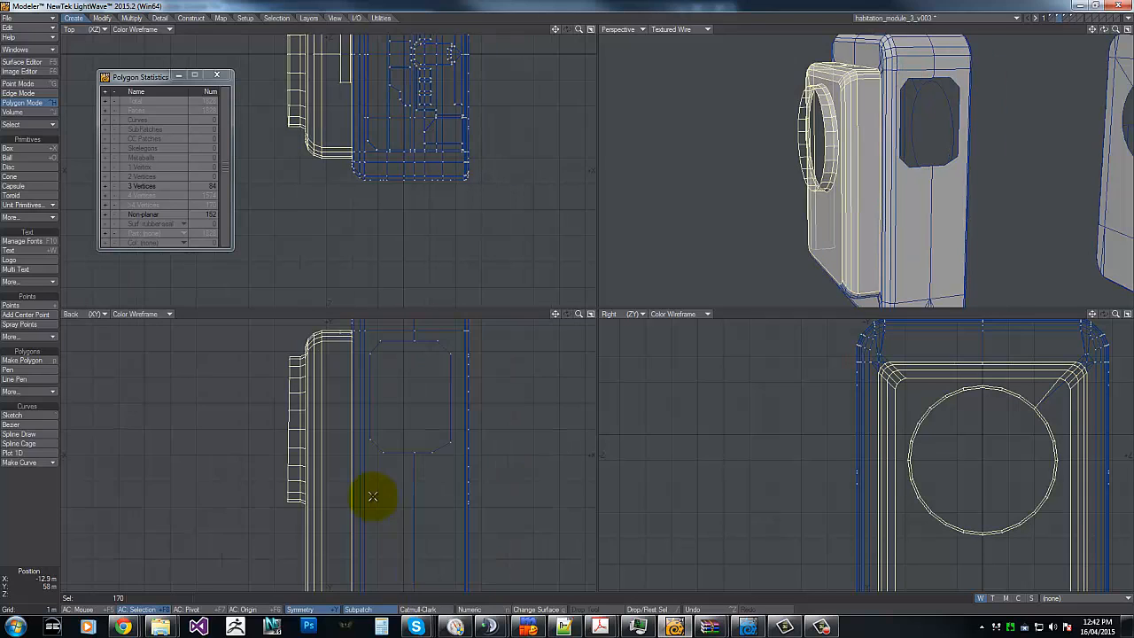
mouse_move(333, 405)
left_mouse_down()
mouse_move(330, 440)
mouse_move(329, 392)
left_mouse_up()
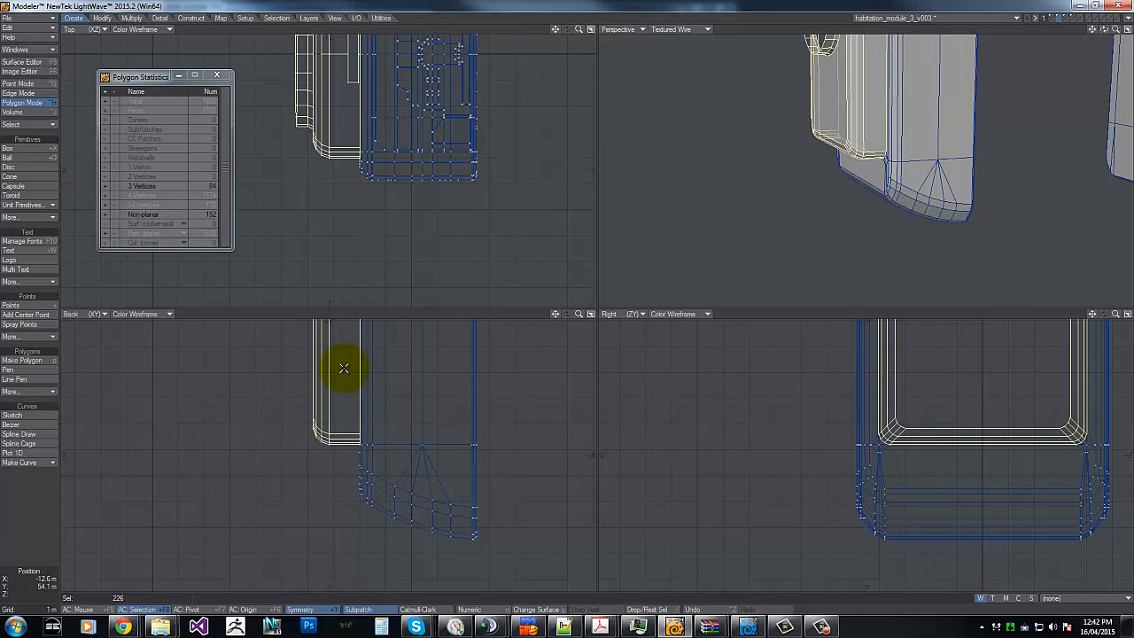
key("g")
Step: Assign the selected raised plates and collars to the surface hull-plate1
key("q")
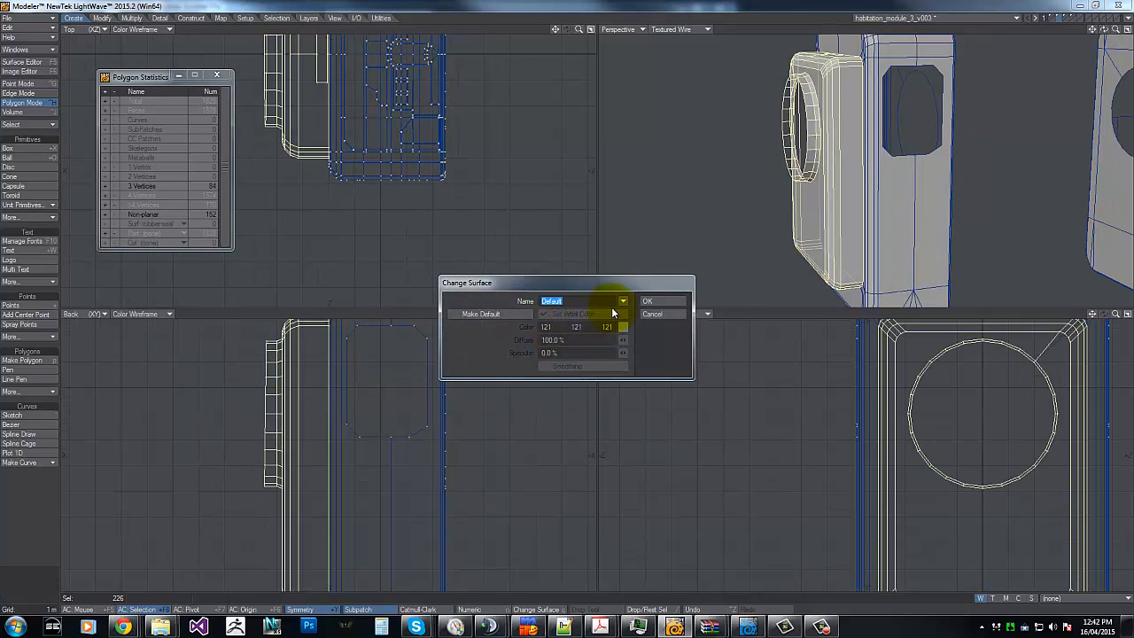
left_click(621, 301)
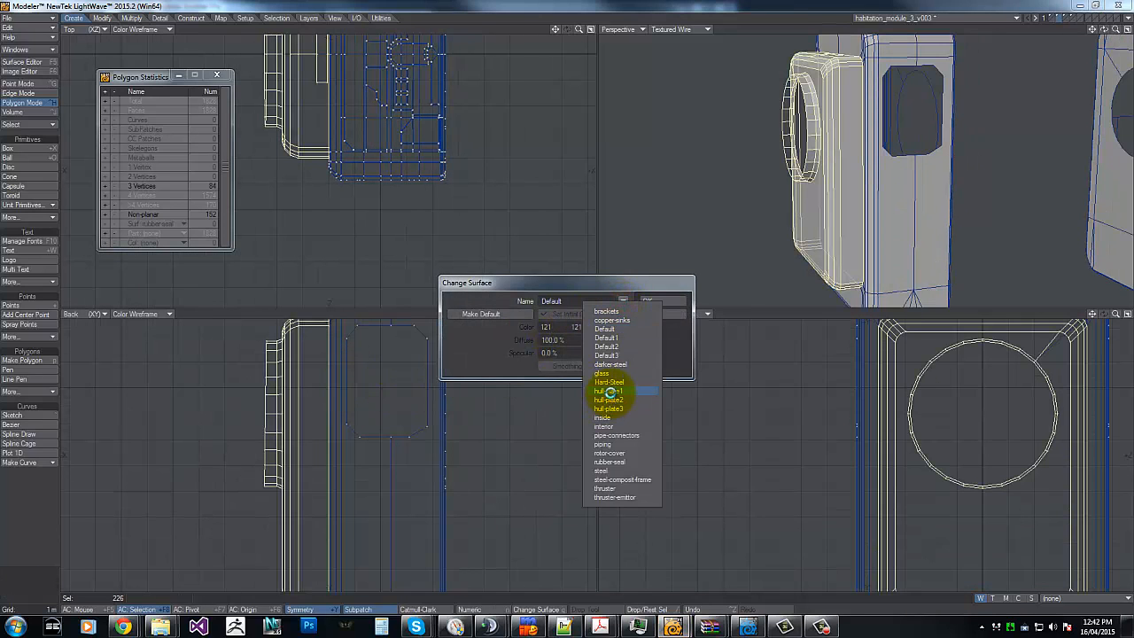
left_click(607, 390)
left_click(653, 302)
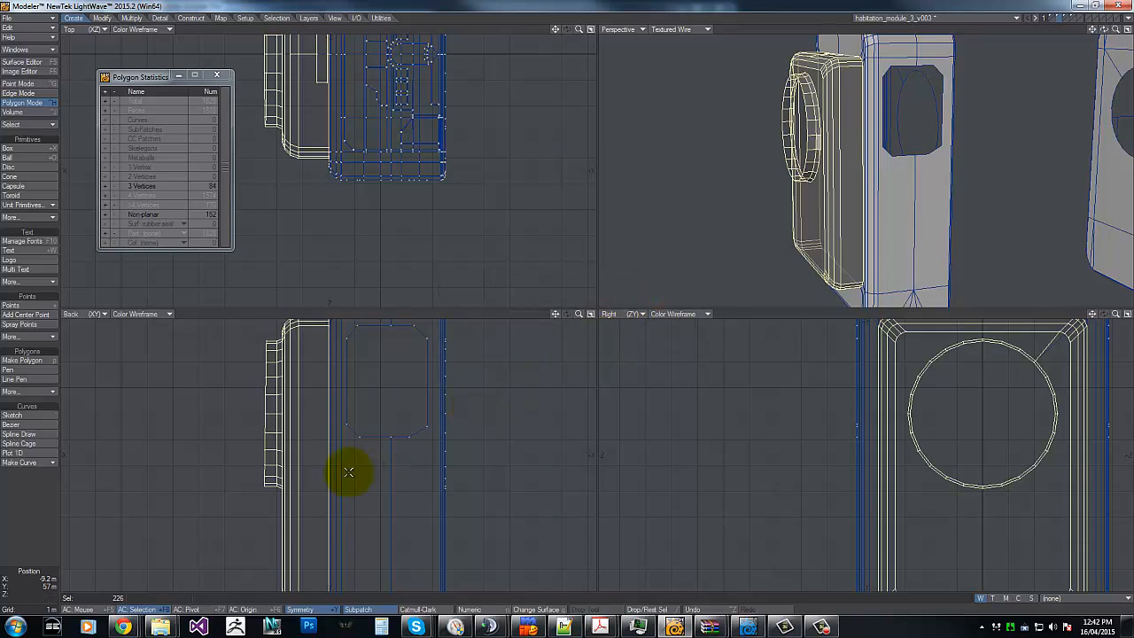
Step: Add the missed raised plate polygons to the selection, assign everything selected to hull-plate1 and hide it
mouse_move(292, 398)
right_mouse_down()
mouse_move(210, 498)
mouse_move(299, 395)
mouse_move(235, 384)
mouse_move(271, 321)
mouse_move(274, 375)
right_mouse_up()
key("q")
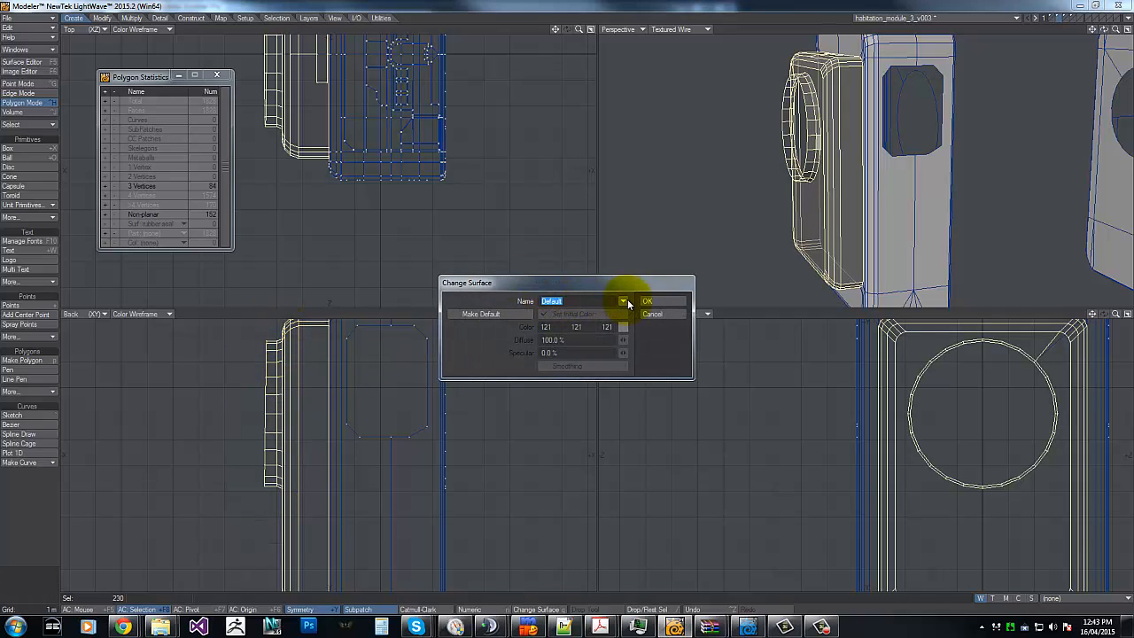
left_click(623, 301)
left_click(622, 390)
left_click(657, 301)
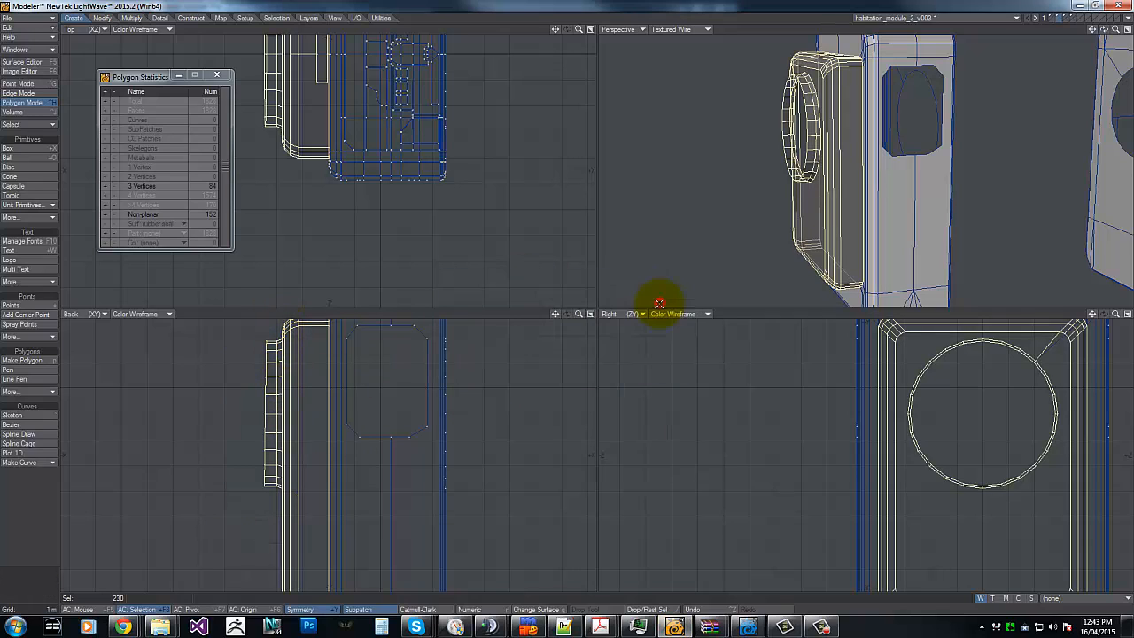
key("minus")
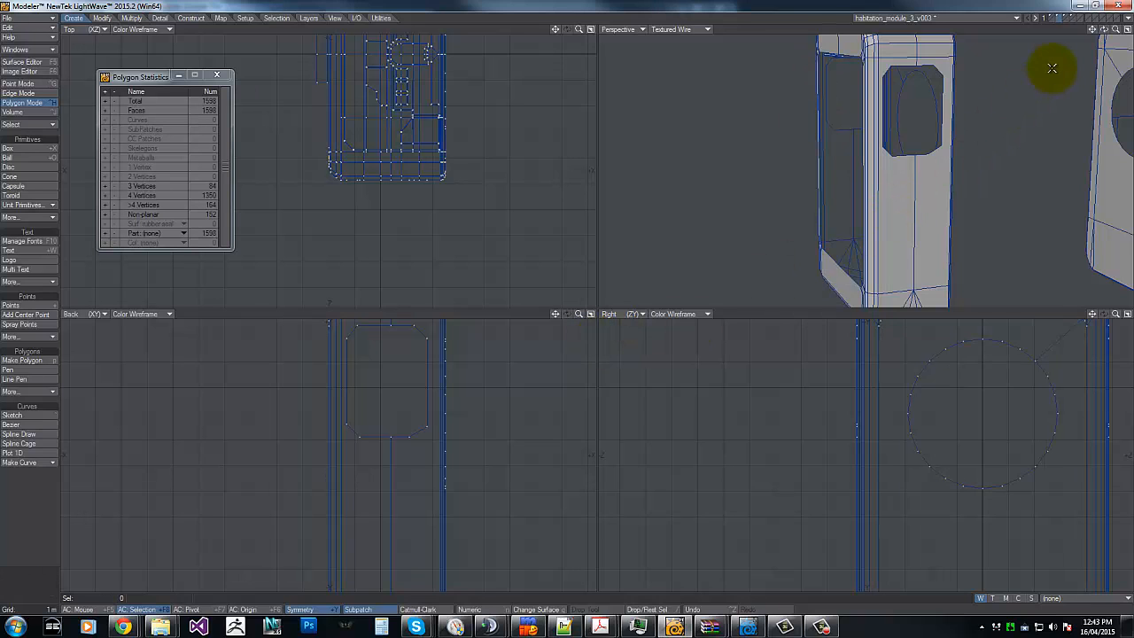
Step: Assign the small flat tab under the upper rim of each pod's open outer side to hull-plate3 and hide it
left_click_drag(1103, 29, 617, 204)
key("g")
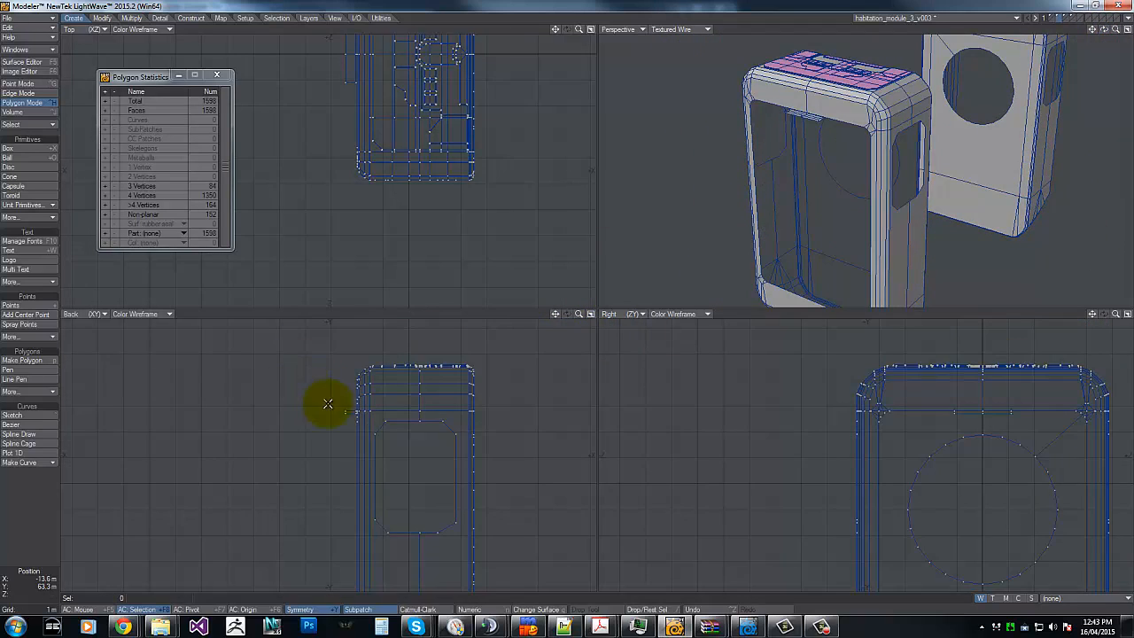
left_click(349, 412)
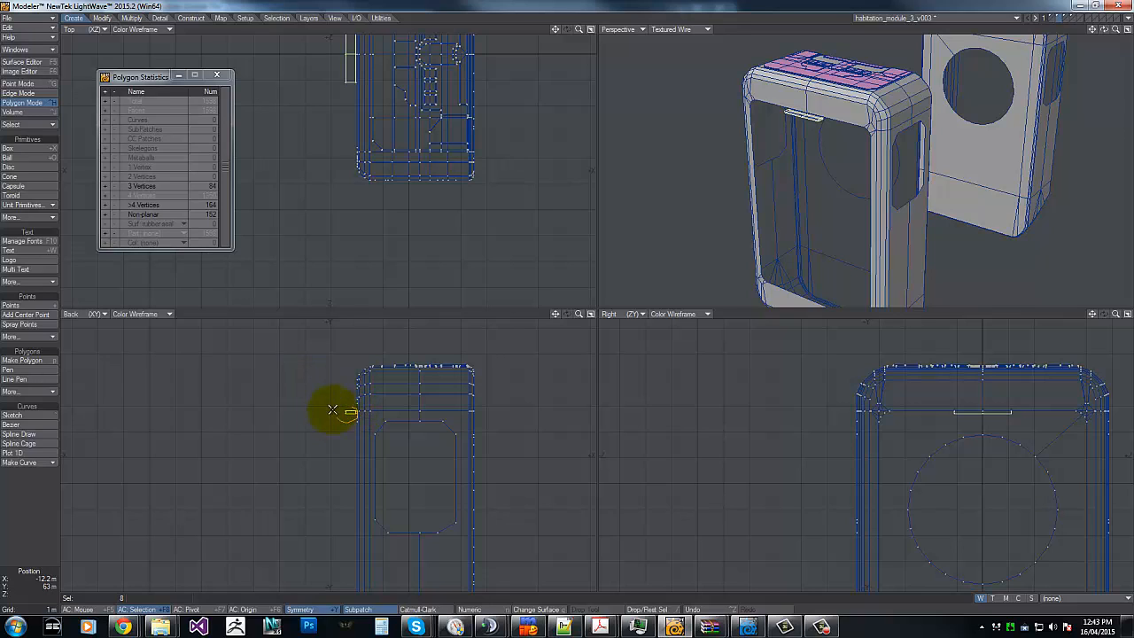
left_click(353, 410)
key("q")
left_click(623, 301)
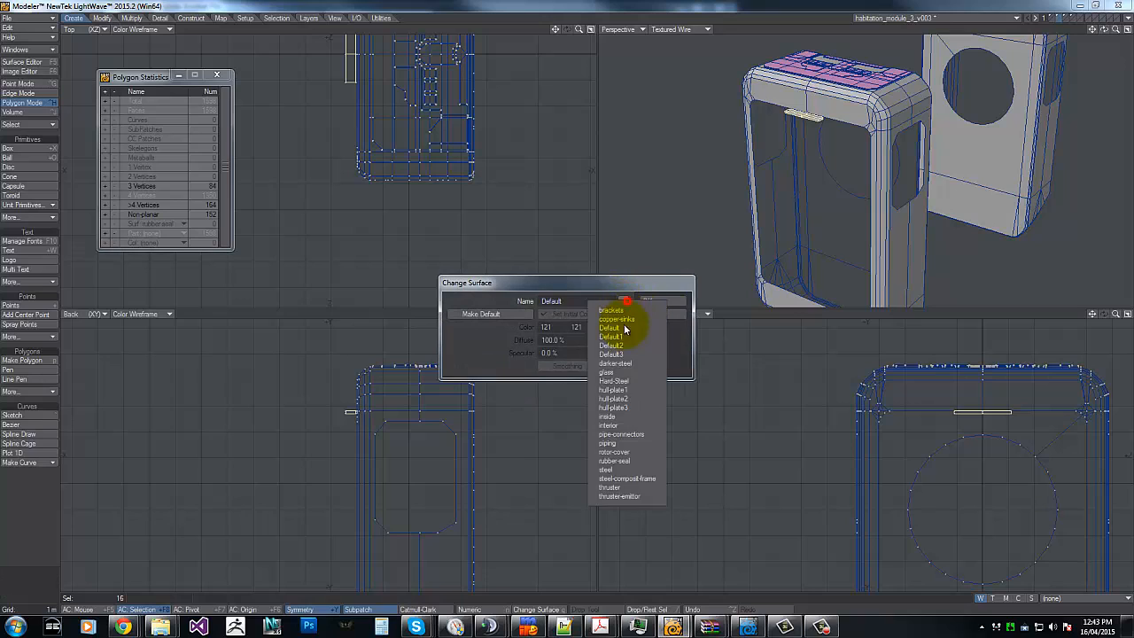
left_click(618, 408)
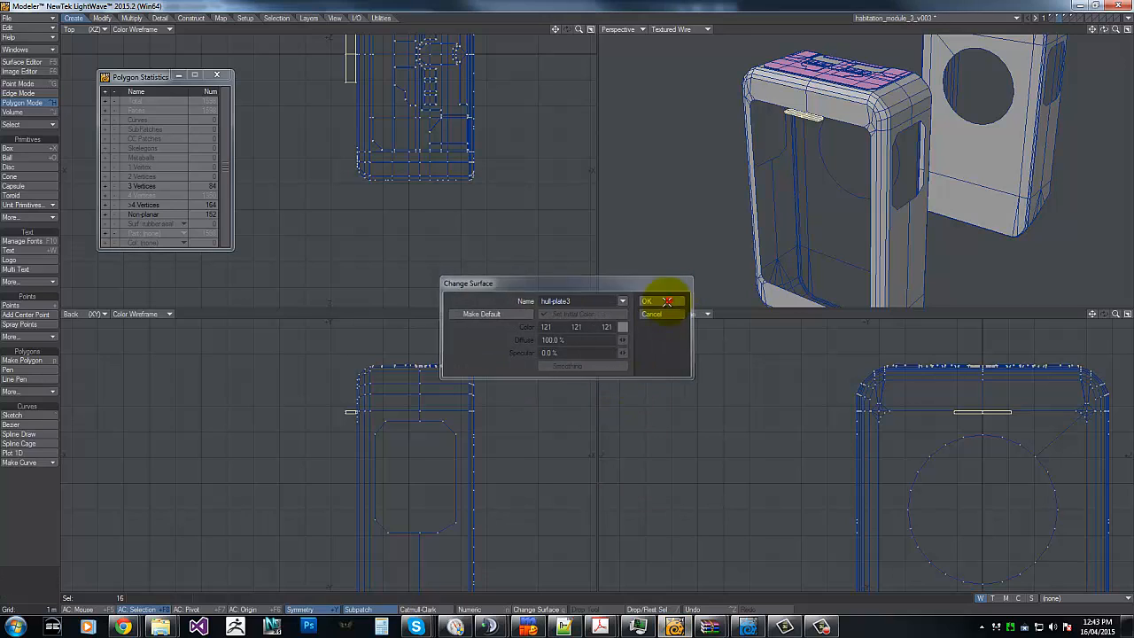
left_click(666, 300)
key("ctrl+x")
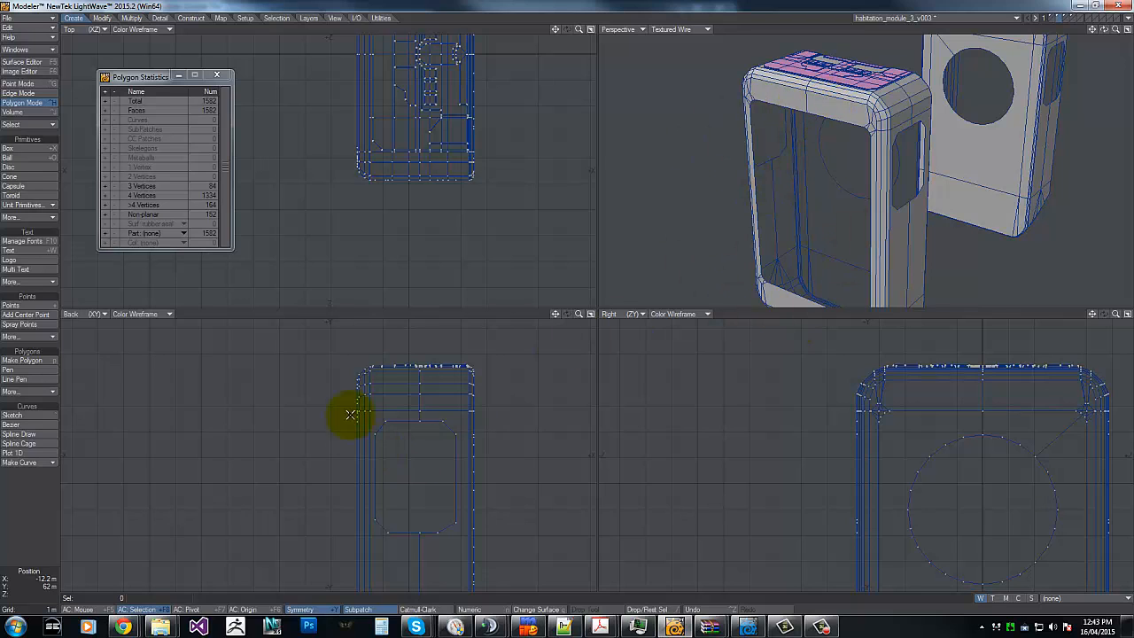
Step: Select all the shell polygons of the pods through the Default surface entry with 514 polygons in the polygon statistics
key("g")
key("g")
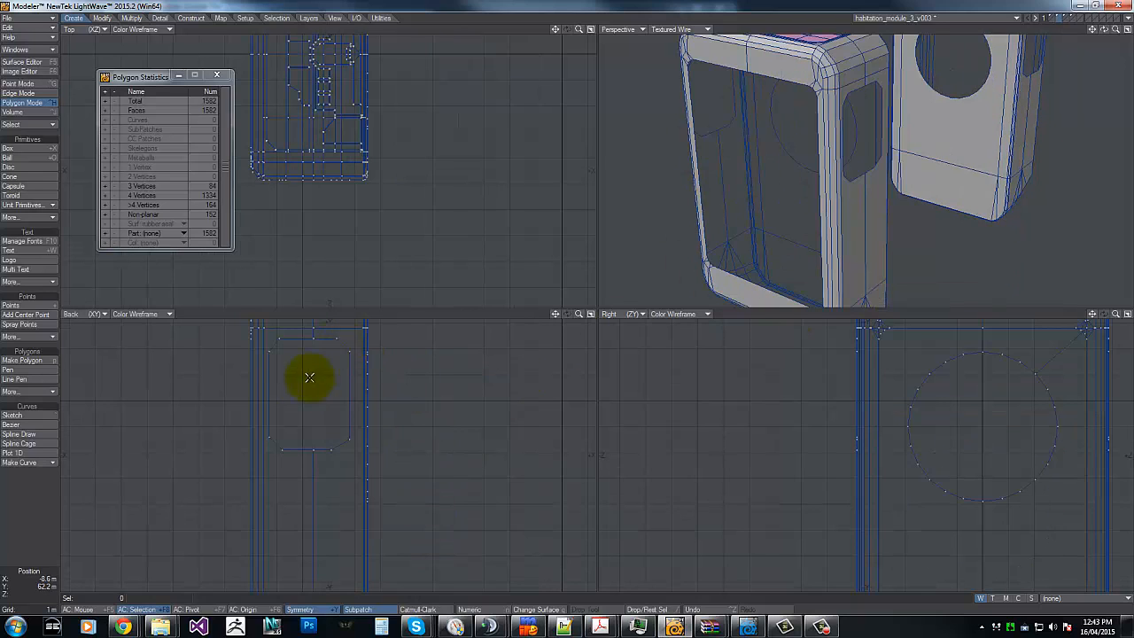
mouse_move(240, 422)
left_mouse_down()
mouse_move(306, 433)
mouse_move(253, 431)
mouse_move(354, 417)
mouse_move(293, 433)
mouse_move(247, 404)
left_mouse_up()
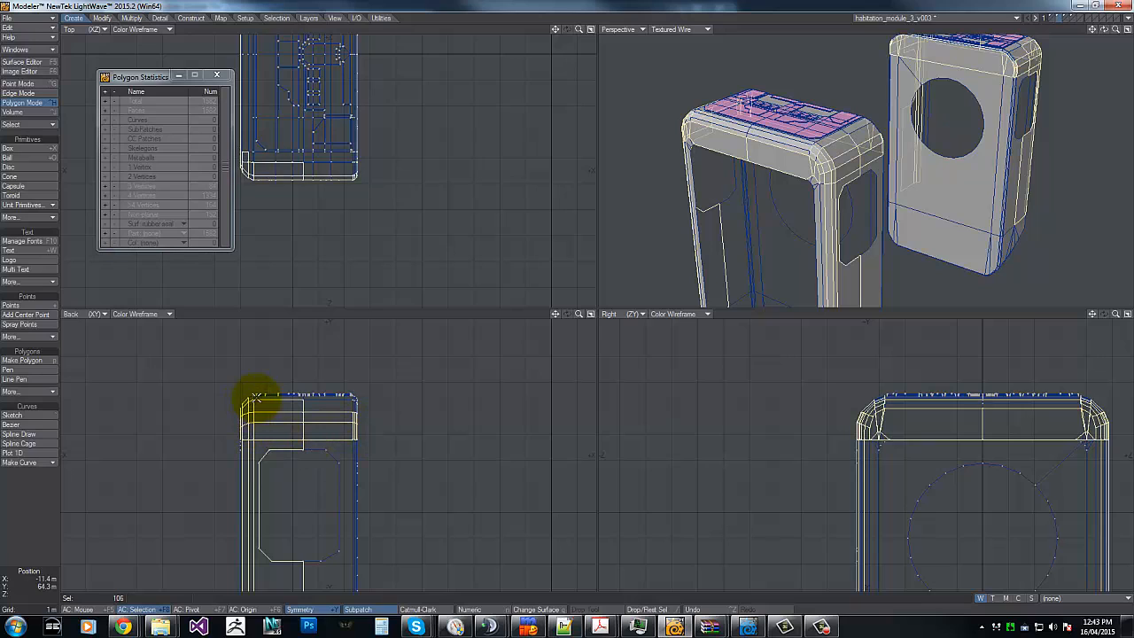
left_click(140, 222)
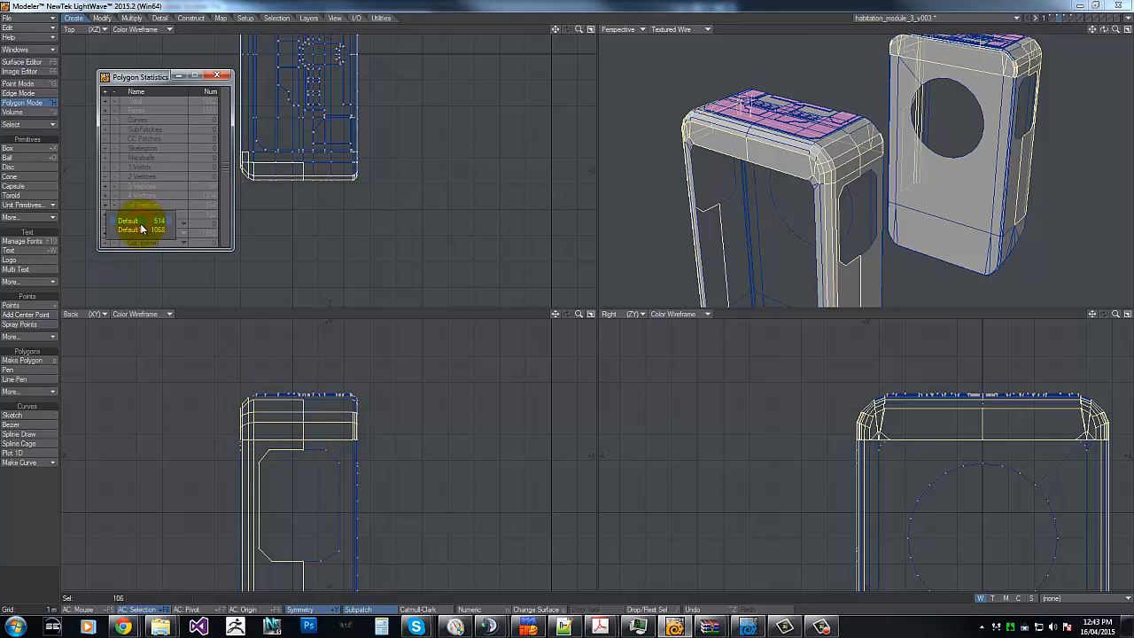
left_click(106, 224)
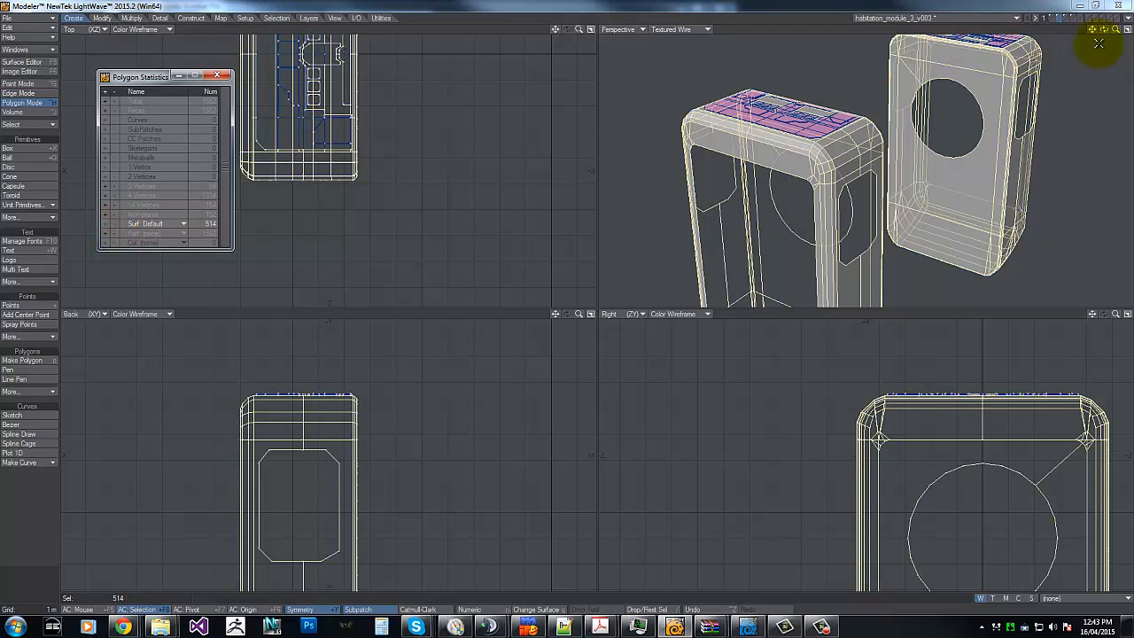
Step: Assign the selected pod shell polygons to the surface hull-plate3 and hide them
left_click_drag(1104, 30, 567, 309)
key("q")
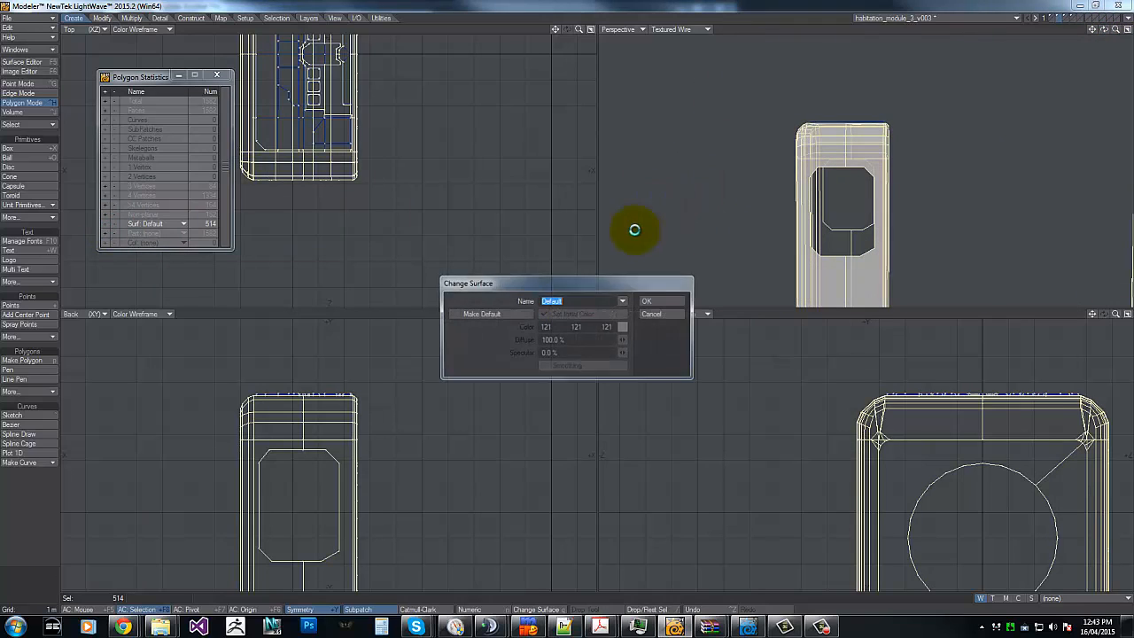
left_click(624, 301)
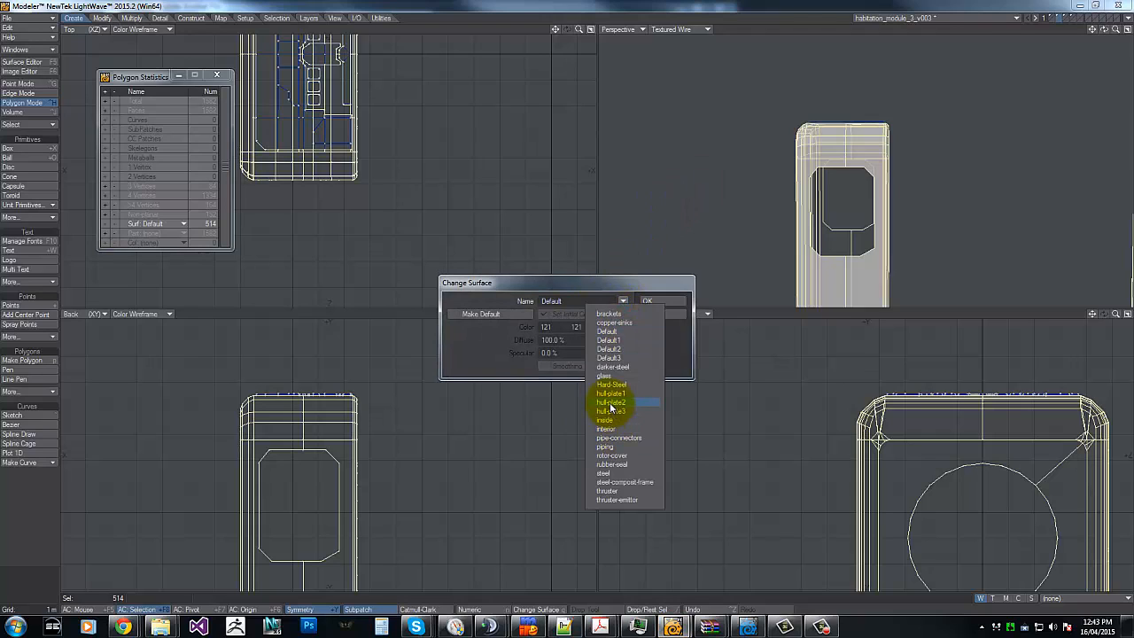
left_click(612, 410)
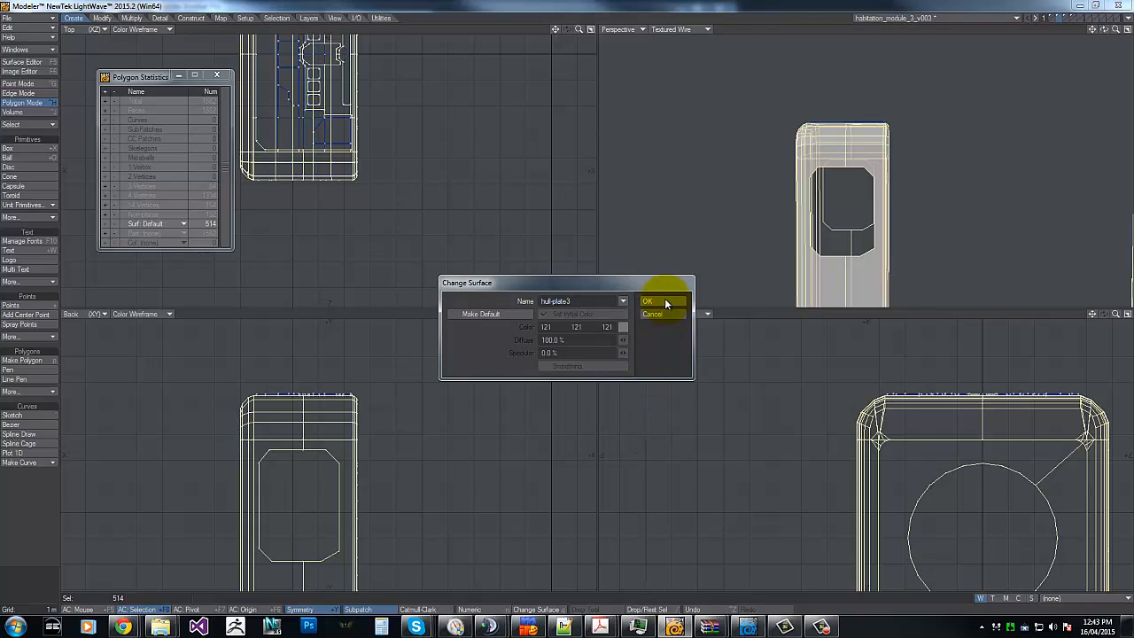
left_click(664, 301)
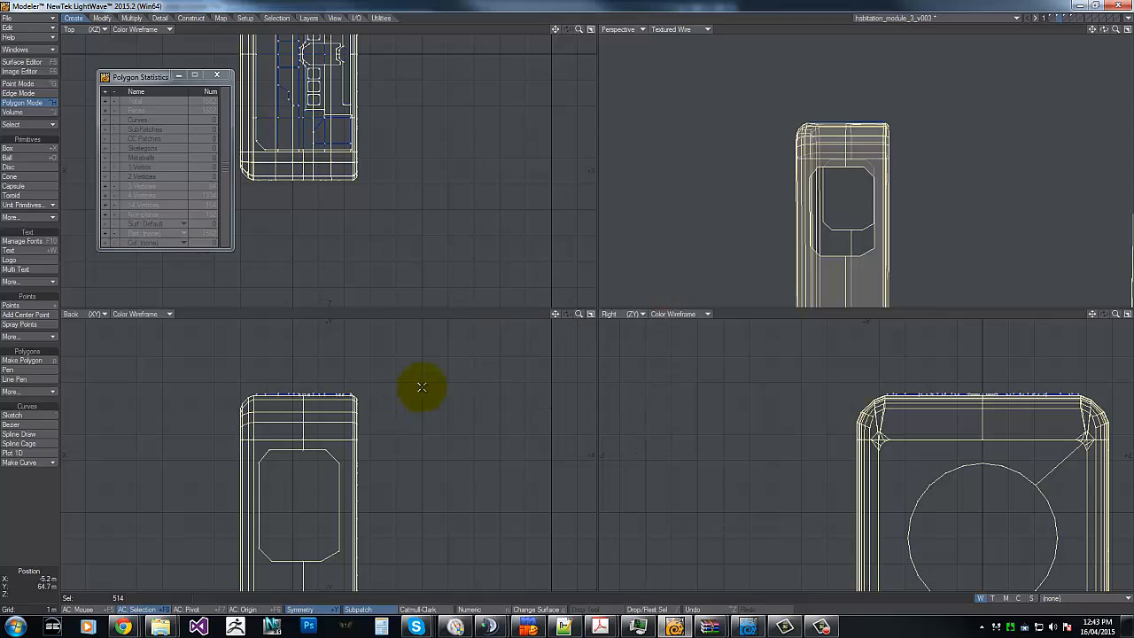
key("minus")
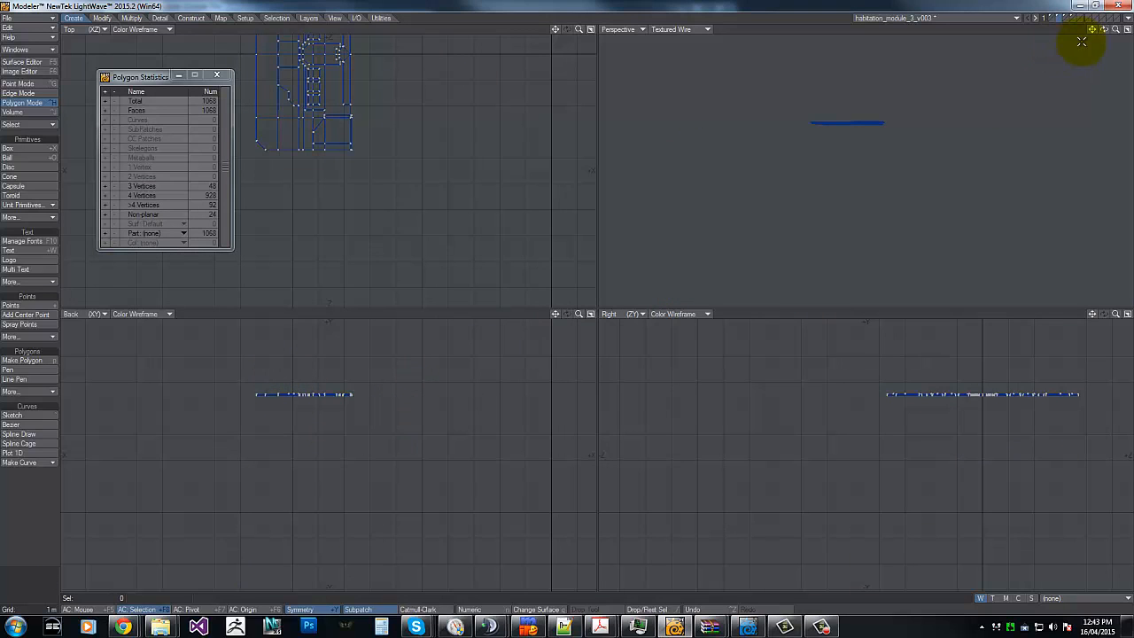
Step: Select the first base plate polygons at one end of the remaining top panel, around the raised corner block
left_click_drag(1103, 30, 568, 303)
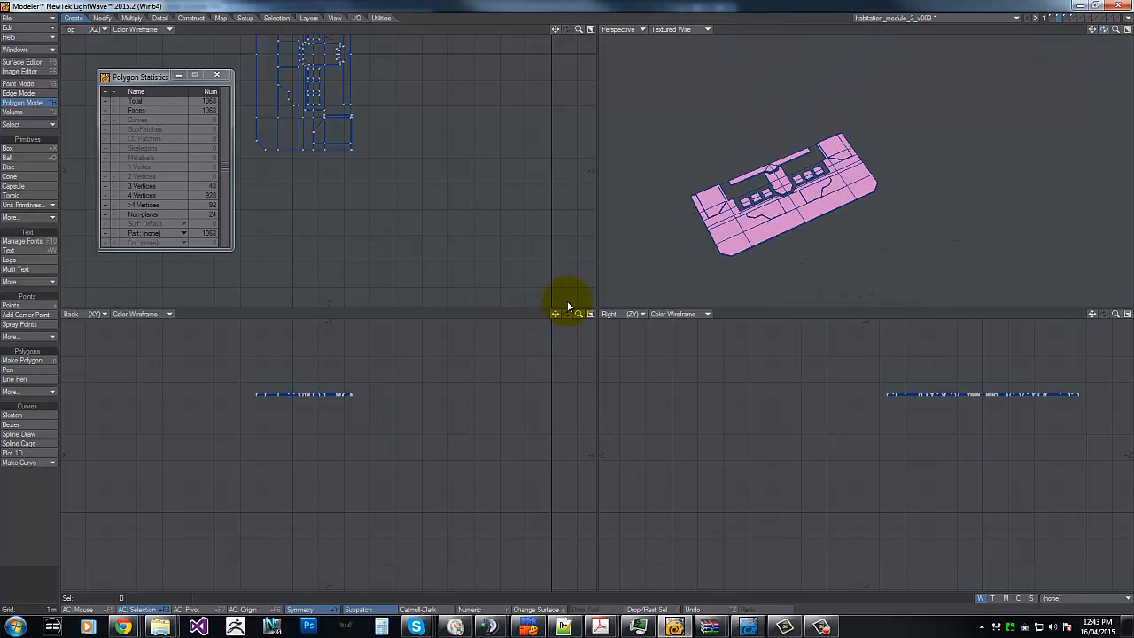
left_click_drag(1092, 30, 584, 299)
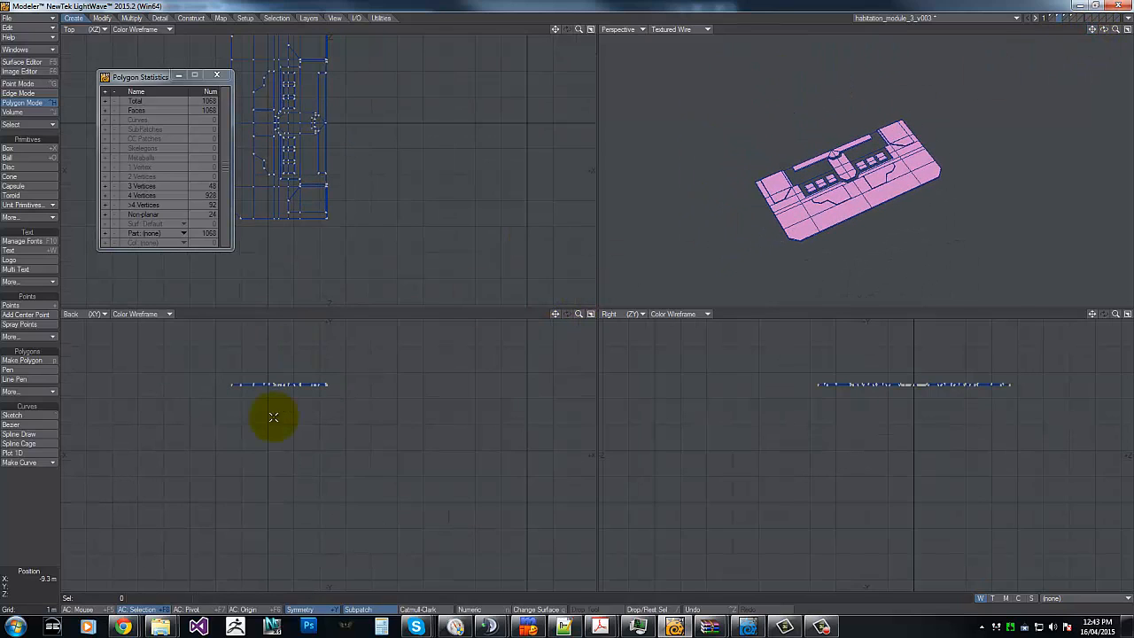
key("g")
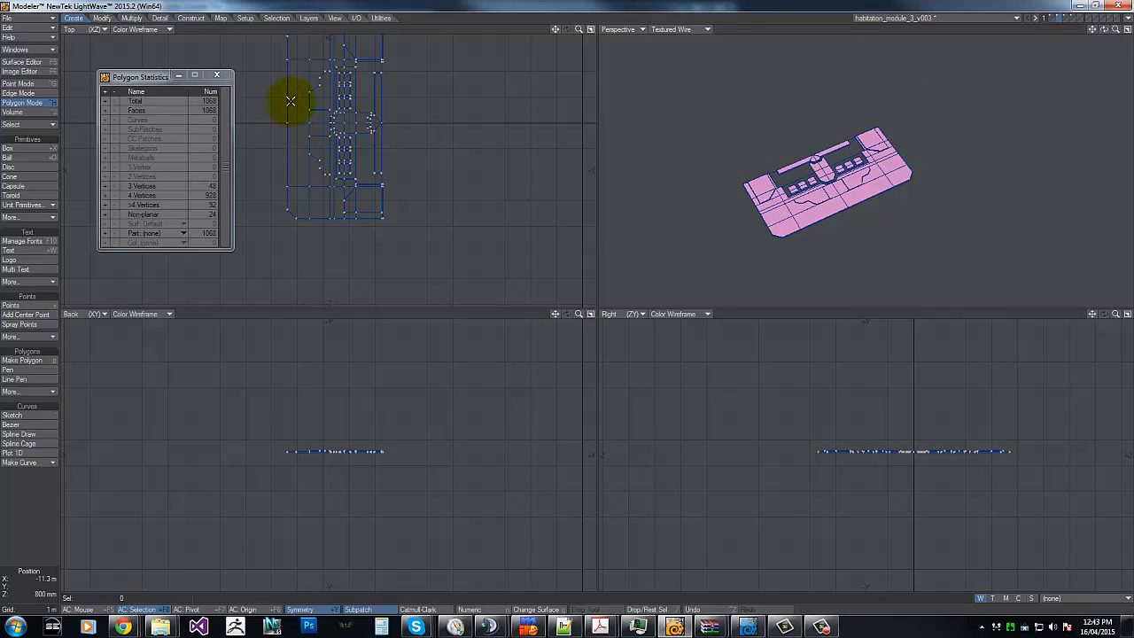
key(".")
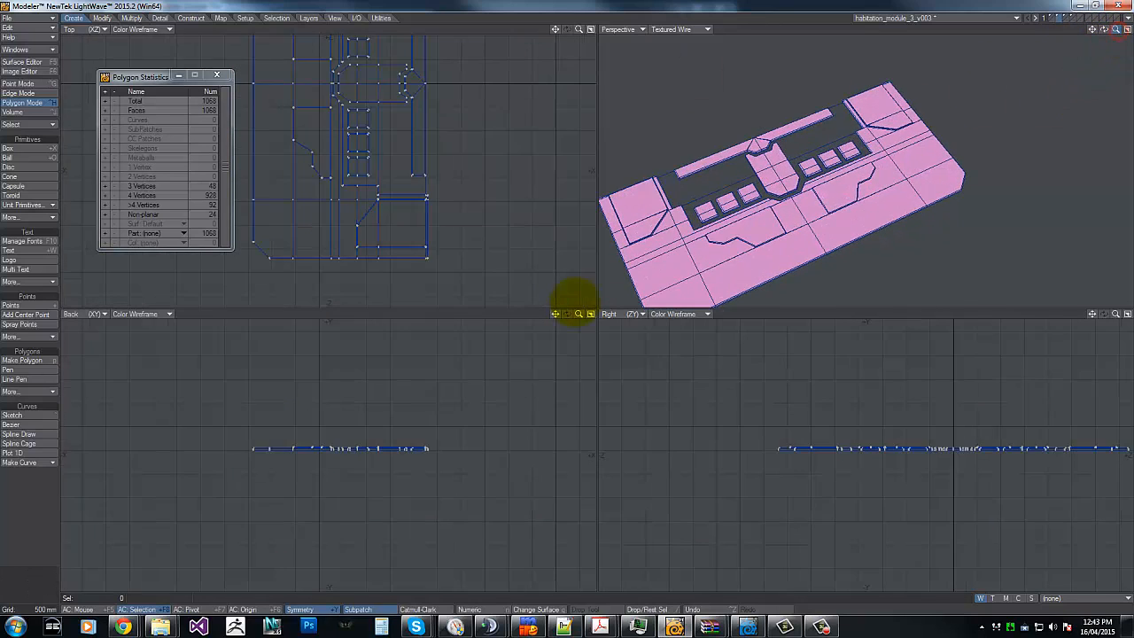
mouse_move(609, 212)
left_mouse_down()
mouse_move(632, 245)
mouse_move(605, 193)
left_mouse_up()
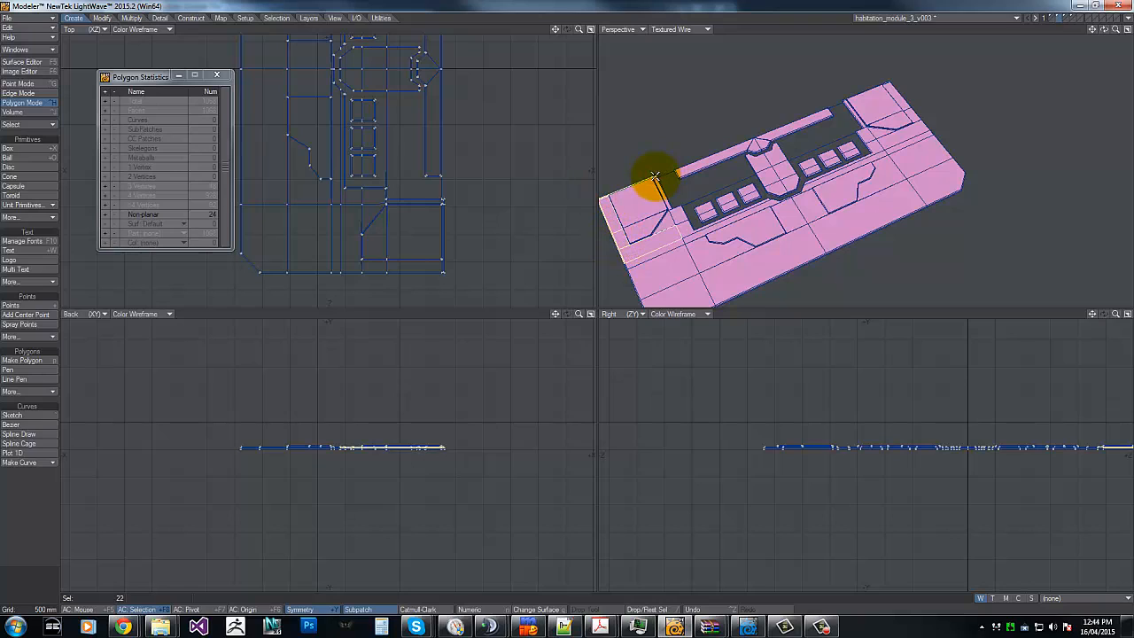
mouse_move(656, 180)
left_mouse_down()
mouse_move(671, 215)
mouse_move(664, 240)
mouse_move(680, 217)
mouse_move(663, 187)
left_mouse_up()
key("a")
key("g")
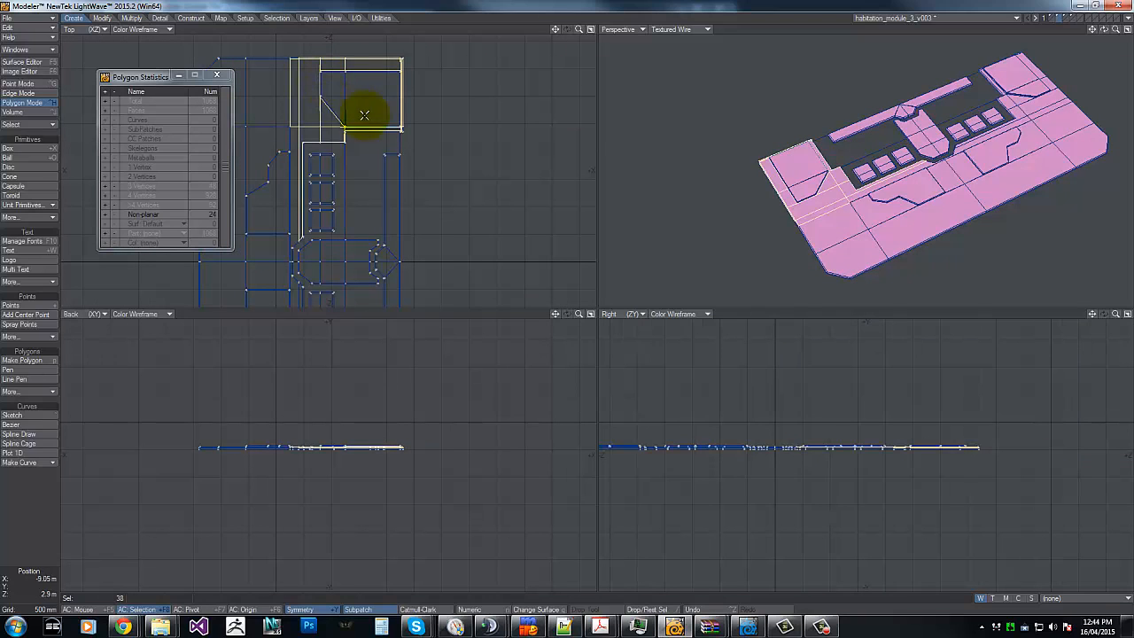
Step: Add the base plate's stepped edge along the recess up to the middle, plus its outer end with the chamfered corner
left_click_drag(321, 137, 351, 139)
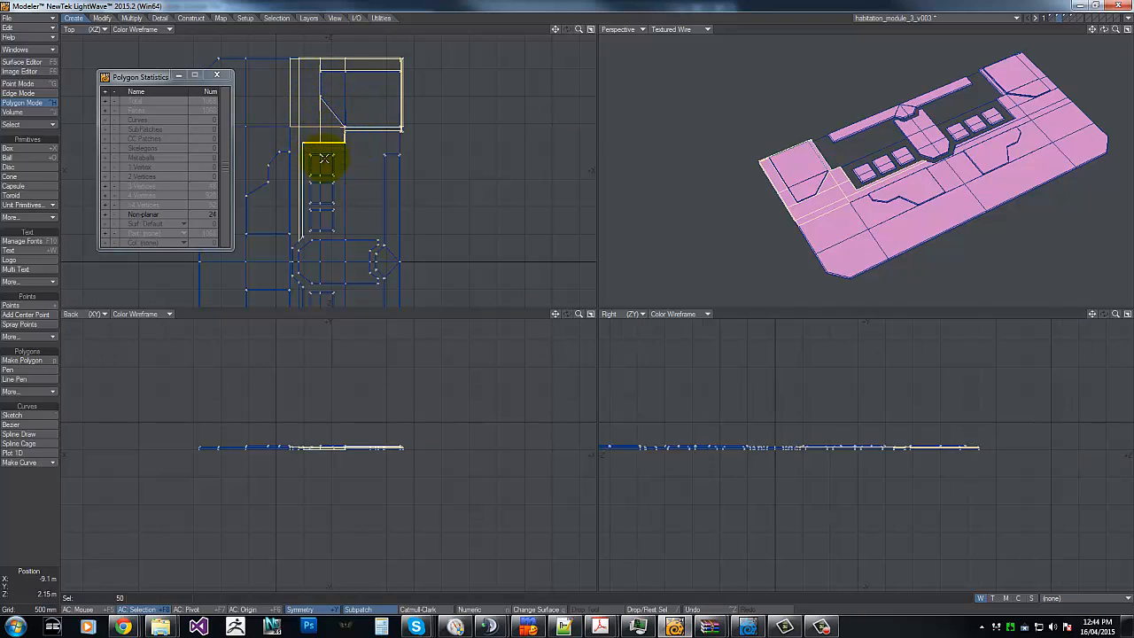
left_click_drag(325, 158, 301, 232)
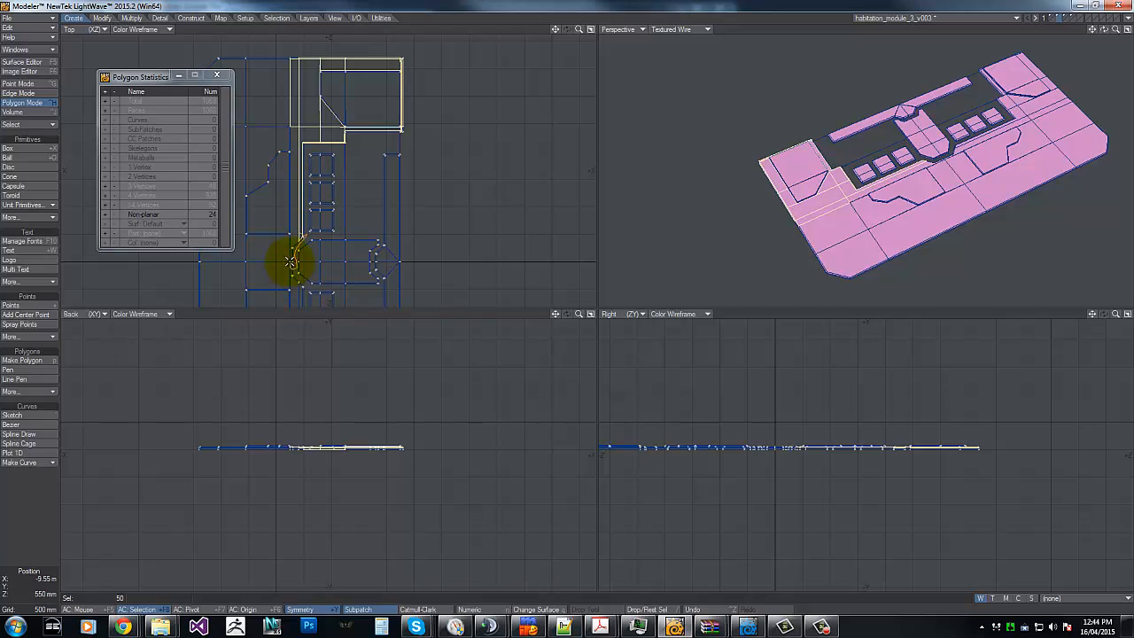
left_click_drag(292, 235, 295, 220)
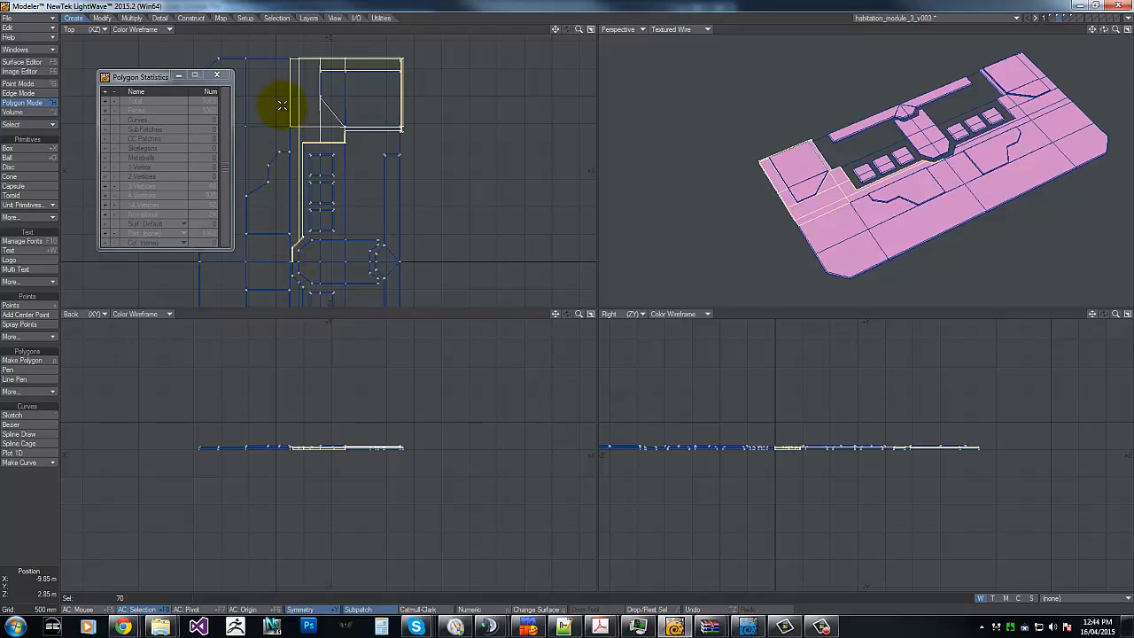
mouse_move(292, 139)
left_mouse_down()
mouse_move(254, 62)
mouse_move(283, 46)
left_mouse_up()
right_click_drag(310, 62, 264, 62, "shift")
key("g")
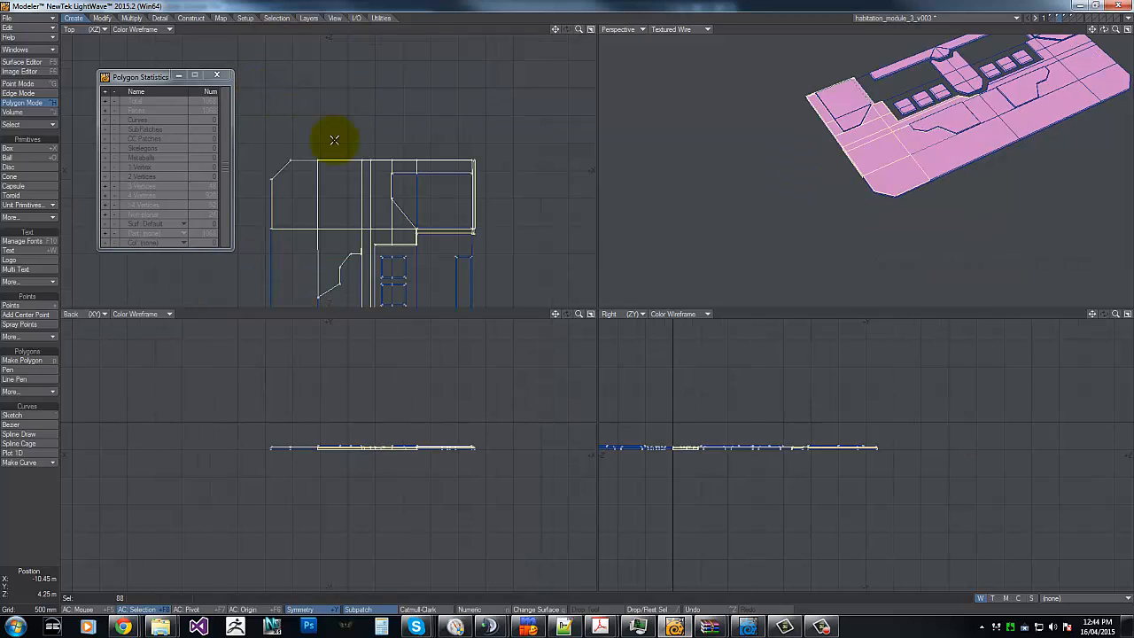
mouse_move(308, 126)
right_mouse_down("shift")
mouse_move(319, 136)
mouse_move(272, 278)
mouse_move(291, 120)
right_mouse_up("shift")
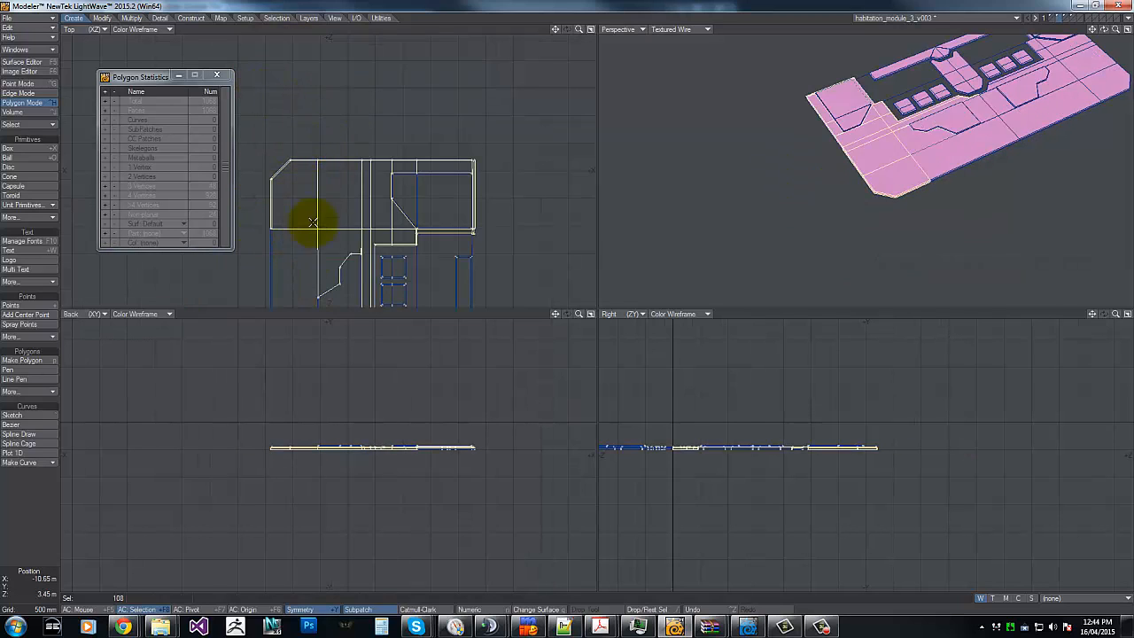
Step: Extend the base plate selection along the long outer strip to the opposite end and its chamfered corner
key("g")
key("g")
left_click(332, 54, "shift")
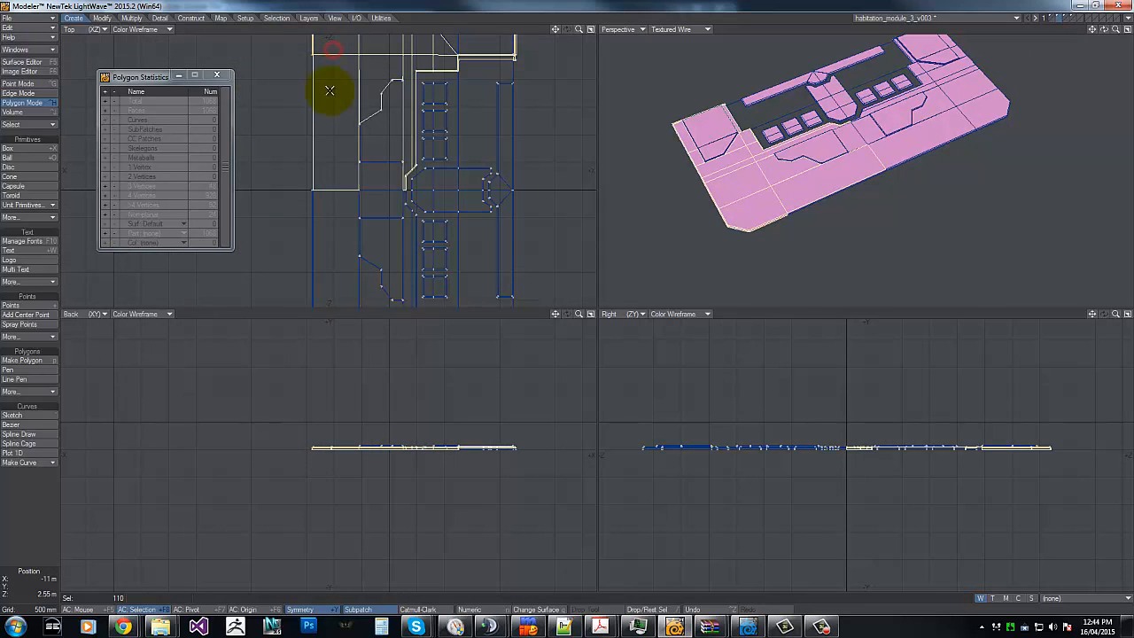
mouse_move(334, 48)
right_mouse_down("shift")
mouse_move(328, 145)
mouse_move(289, 82)
mouse_move(299, 42)
right_mouse_up("shift")
left_click_drag(321, 181, 309, 213, "shift")
key("g")
left_click_drag(350, 248, 346, 158, "shift")
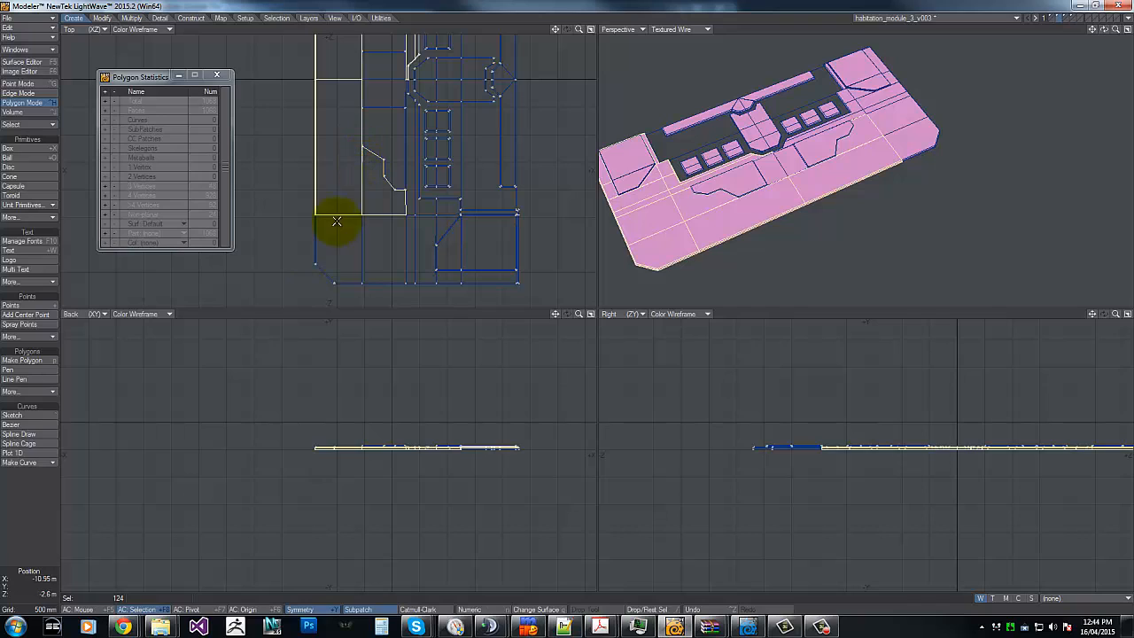
mouse_move(330, 186)
right_mouse_down("shift")
mouse_move(328, 307)
mouse_move(269, 204)
mouse_move(399, 258)
mouse_move(523, 279)
mouse_move(331, 258)
right_mouse_up("shift")
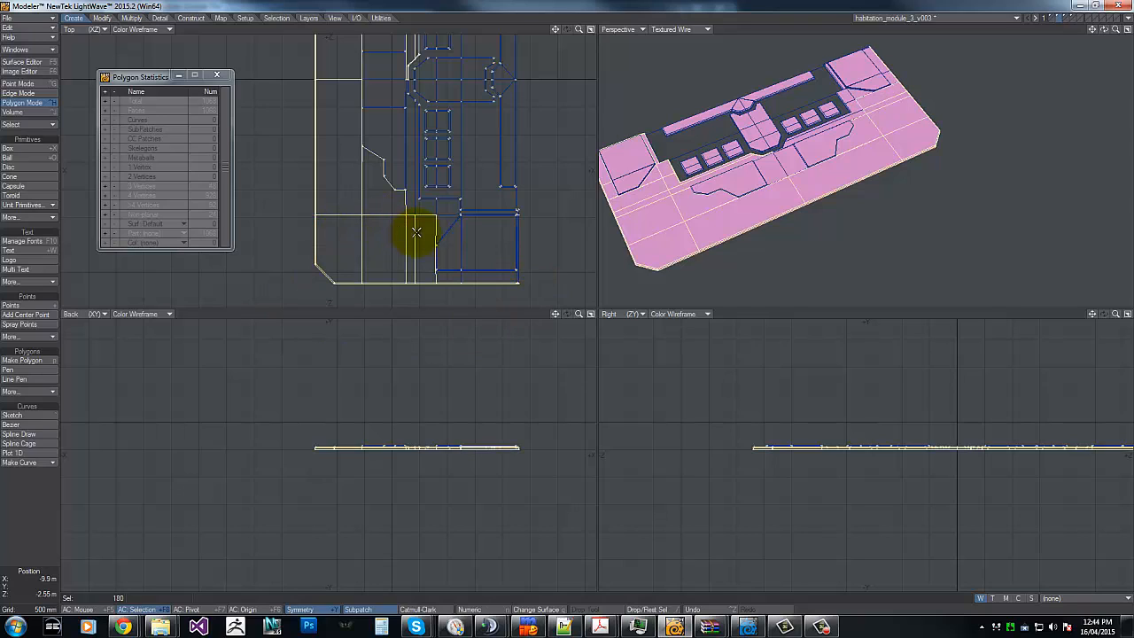
Step: Add the base plate's middle strip and the stepped recess edge on the panel's second half to the selection
left_click(428, 208)
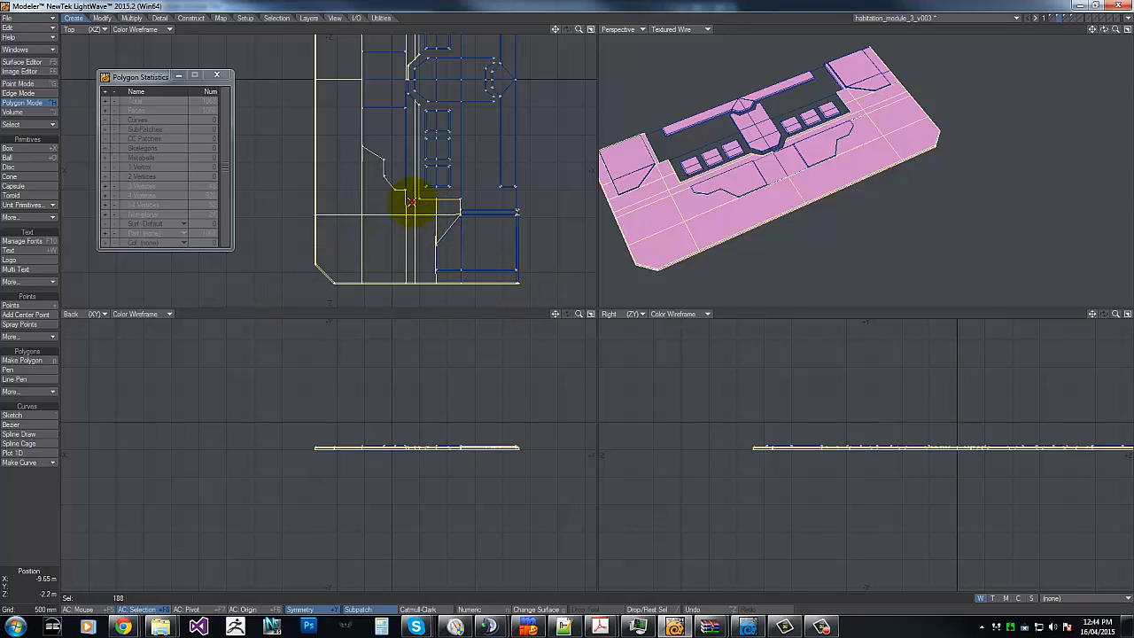
left_click_drag(413, 205, 398, 117)
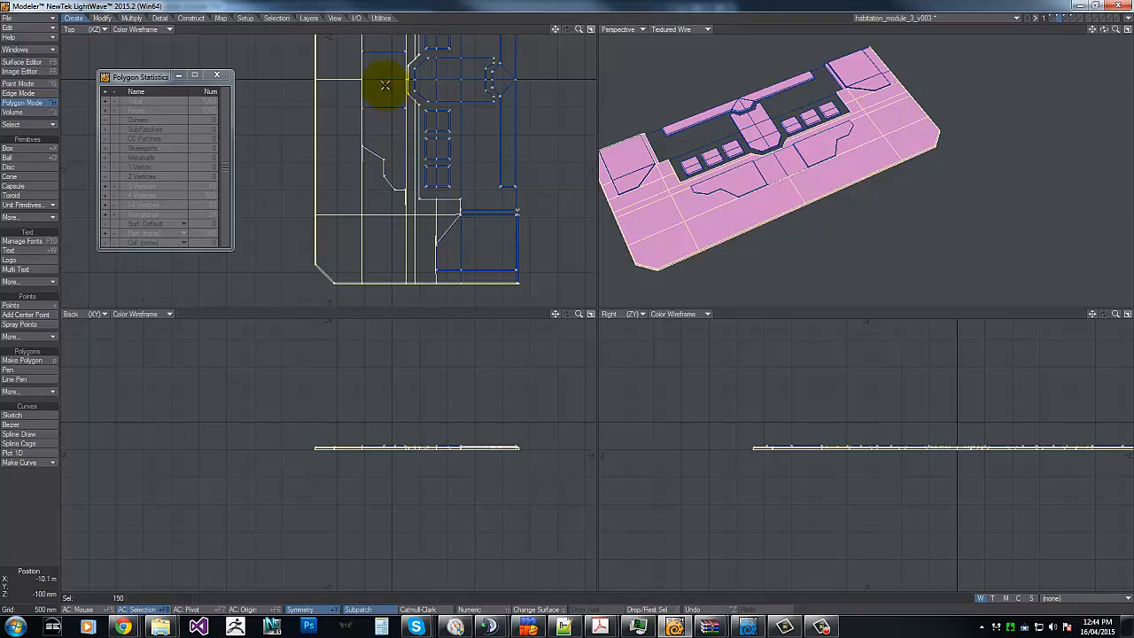
left_click_drag(389, 68, 417, 117)
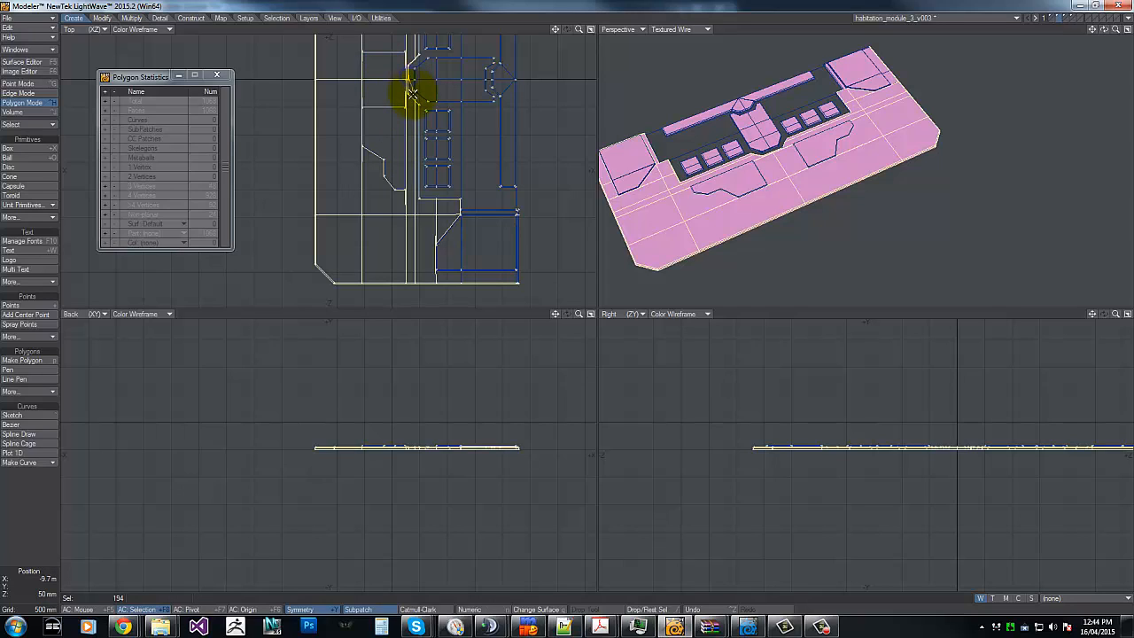
left_click_drag(422, 106, 422, 147)
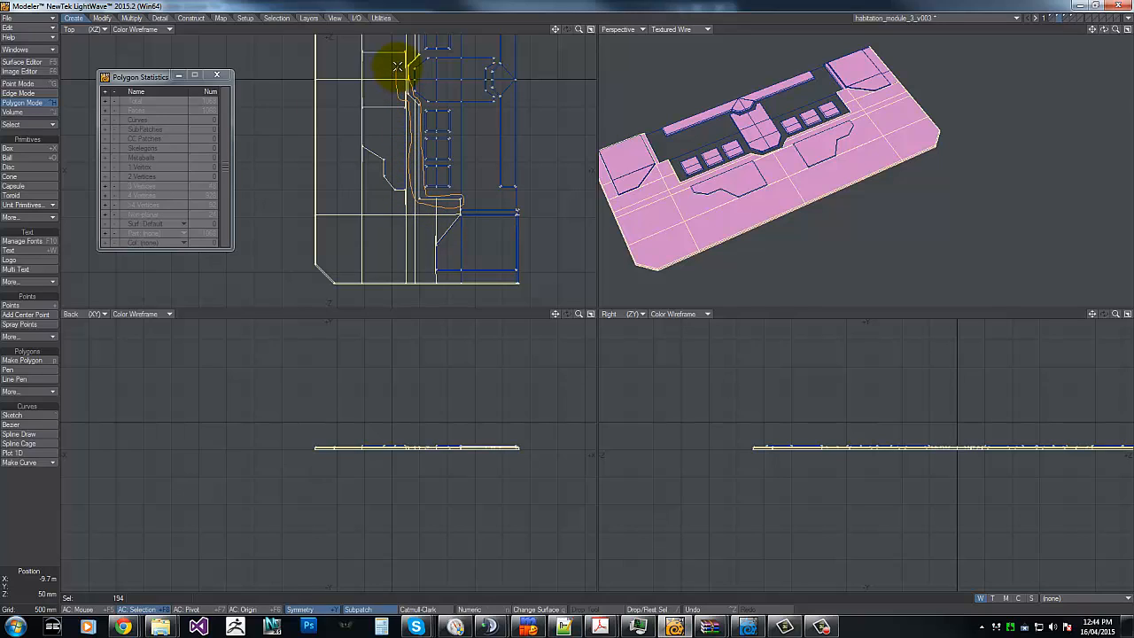
left_click(398, 66)
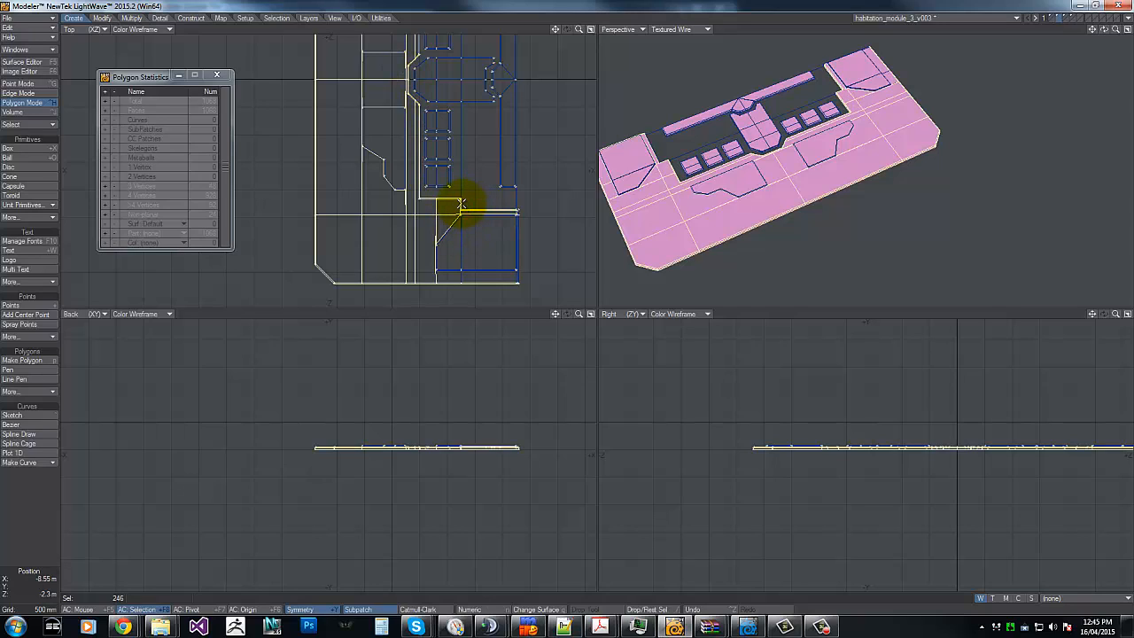
left_click(460, 200)
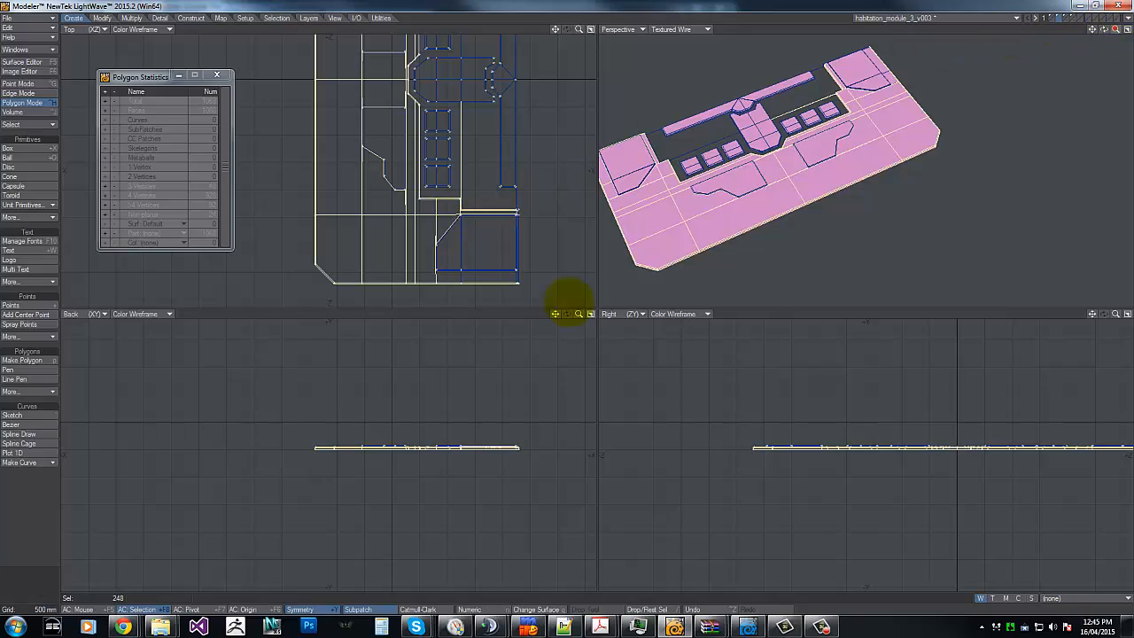
Step: Check the selected base plate from the recess side and deselect the stray polygons crossing the recess
key("shift+a")
left_click_drag(1115, 31, 567, 304)
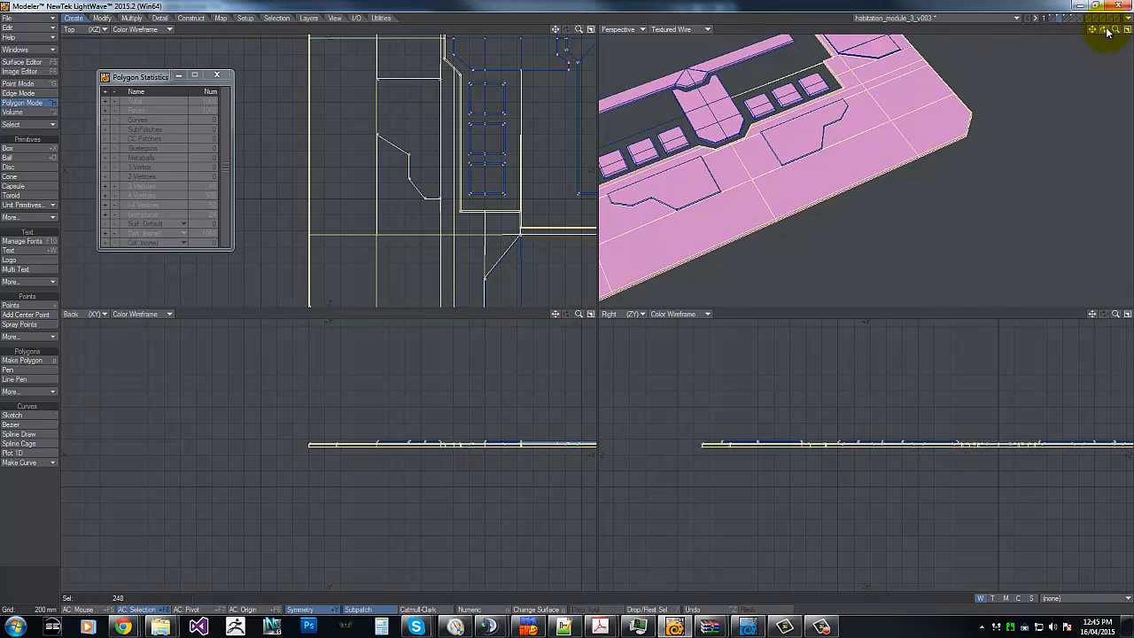
left_click_drag(1105, 30, 567, 295)
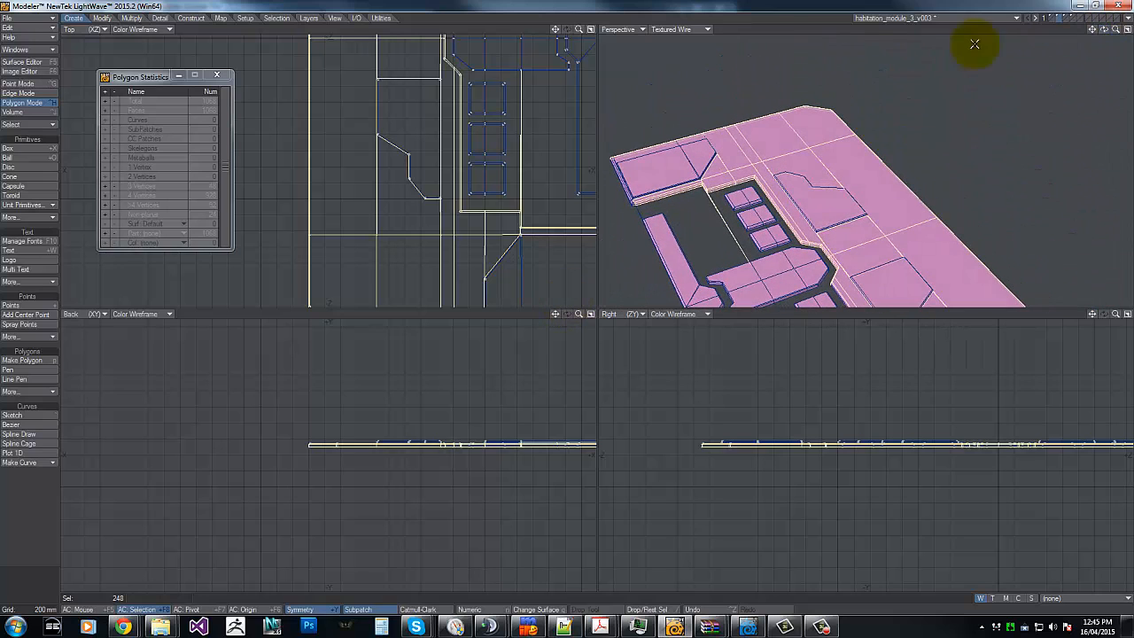
left_click(724, 224)
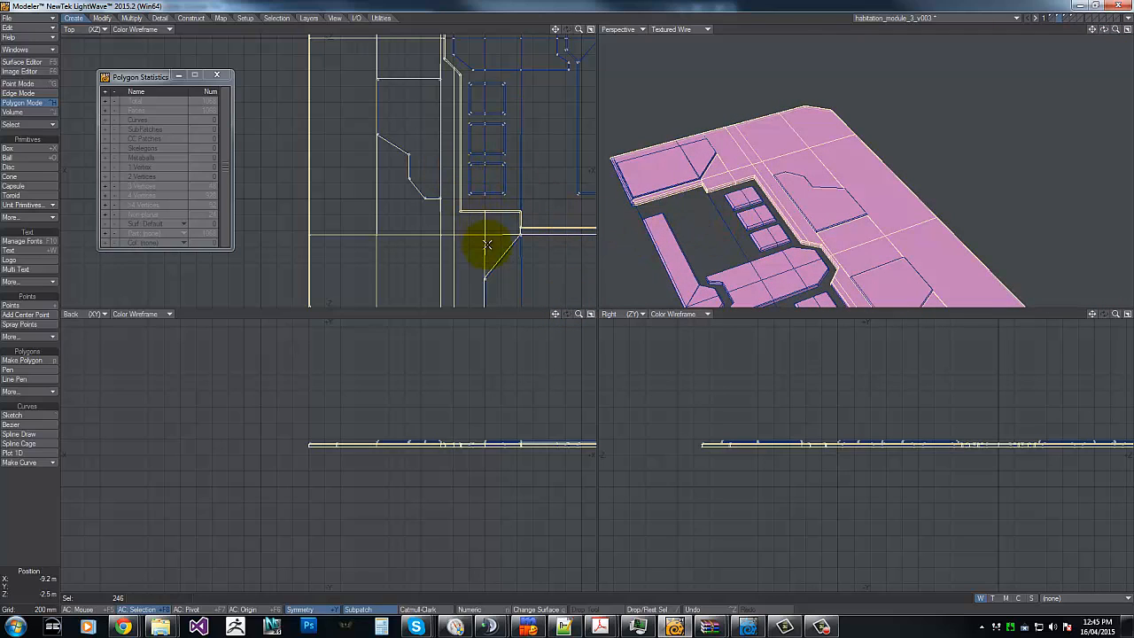
Step: Add the raised corner block's slanted edge, top face and adjoining side walls to the base plate selection
left_click_drag(496, 257, 498, 264)
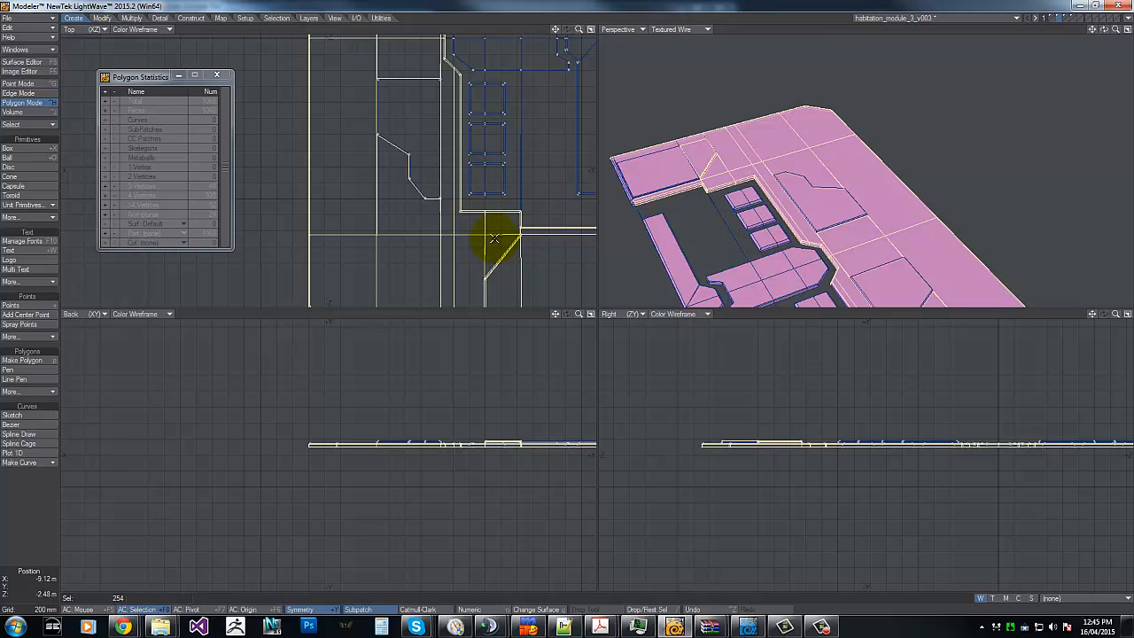
key("g")
left_click_drag(376, 152, 354, 157)
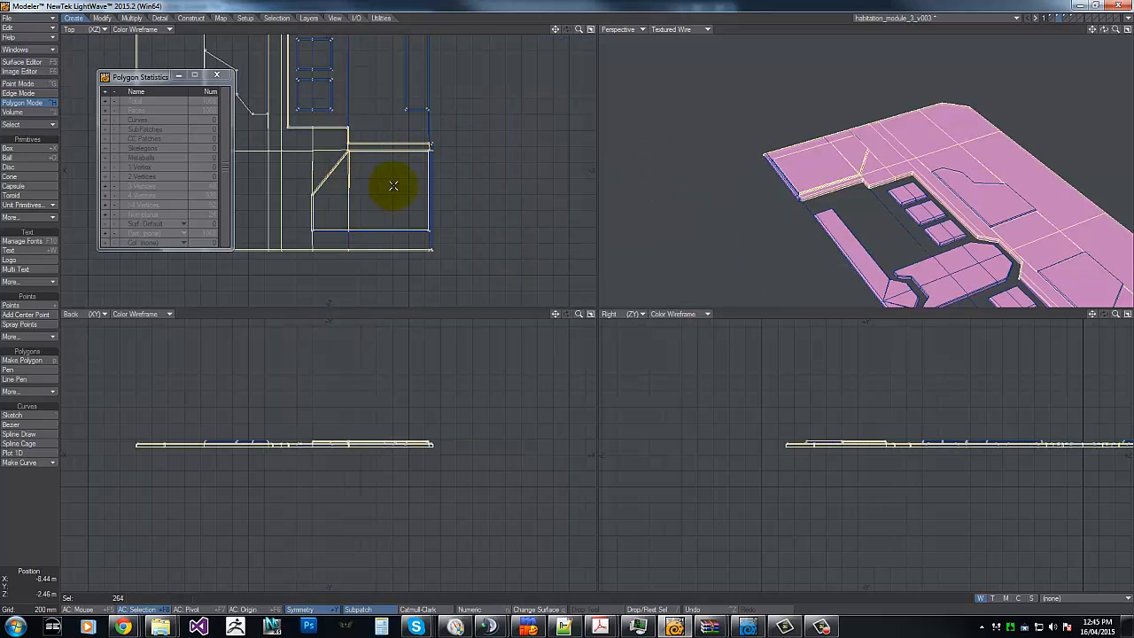
left_click(432, 175)
mouse_move(429, 152)
left_mouse_down()
mouse_move(443, 132)
mouse_move(412, 131)
left_mouse_up()
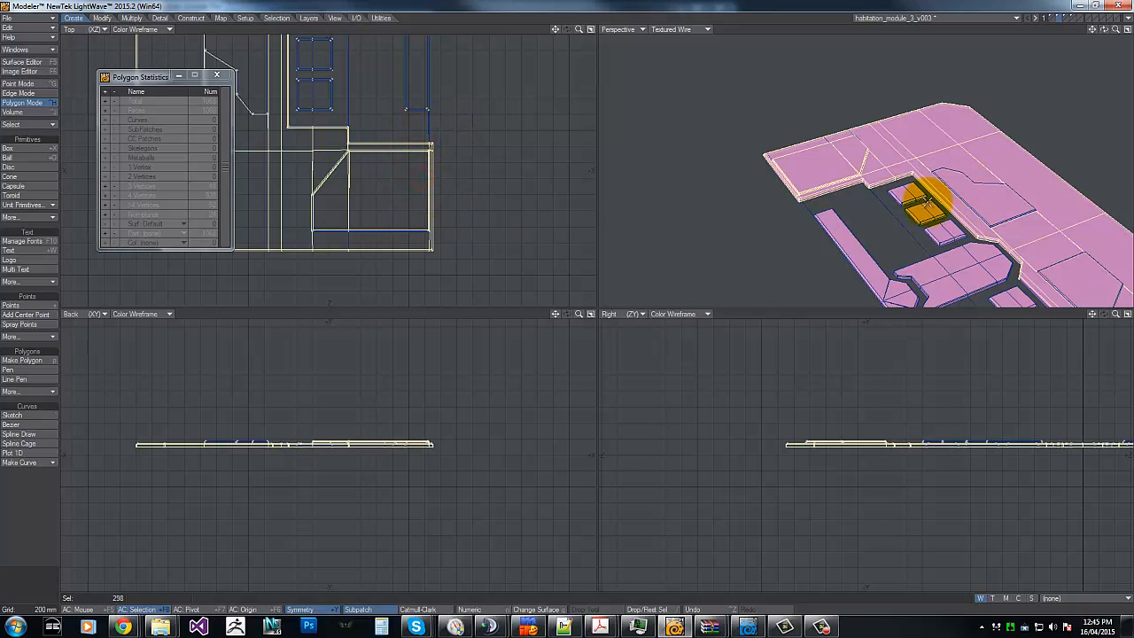
Step: Add the thin border polygons around the raised corner panels to the hull polygon selection
left_click_drag(1114, 34, 570, 298)
left_click_drag(578, 29, 569, 303)
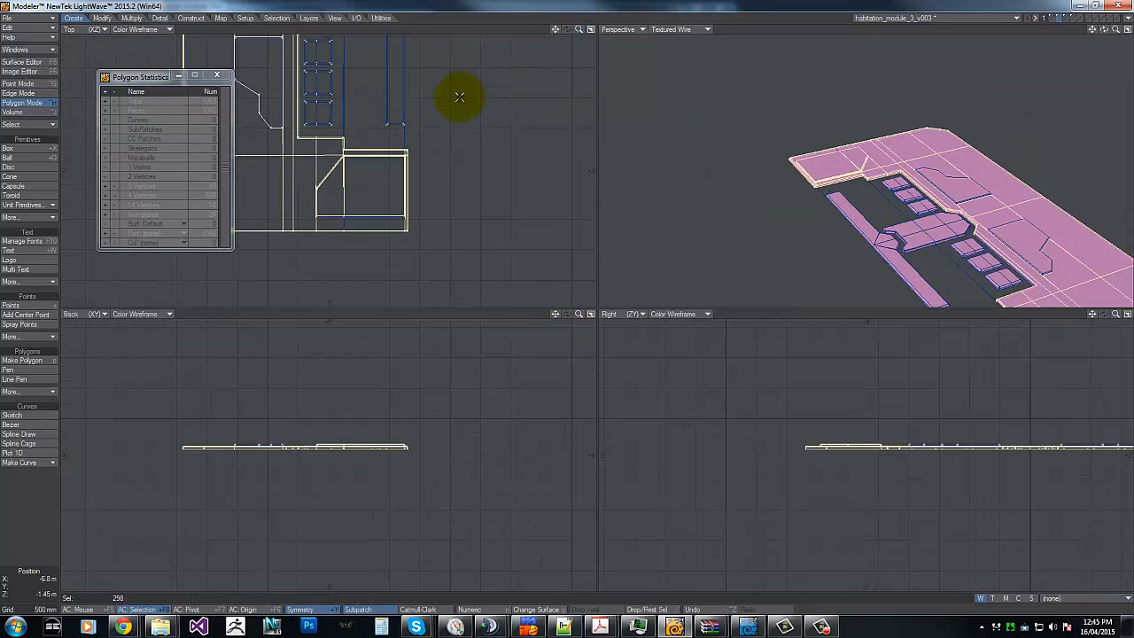
key("g")
key("g")
key("g")
key("g")
key("g")
key("g")
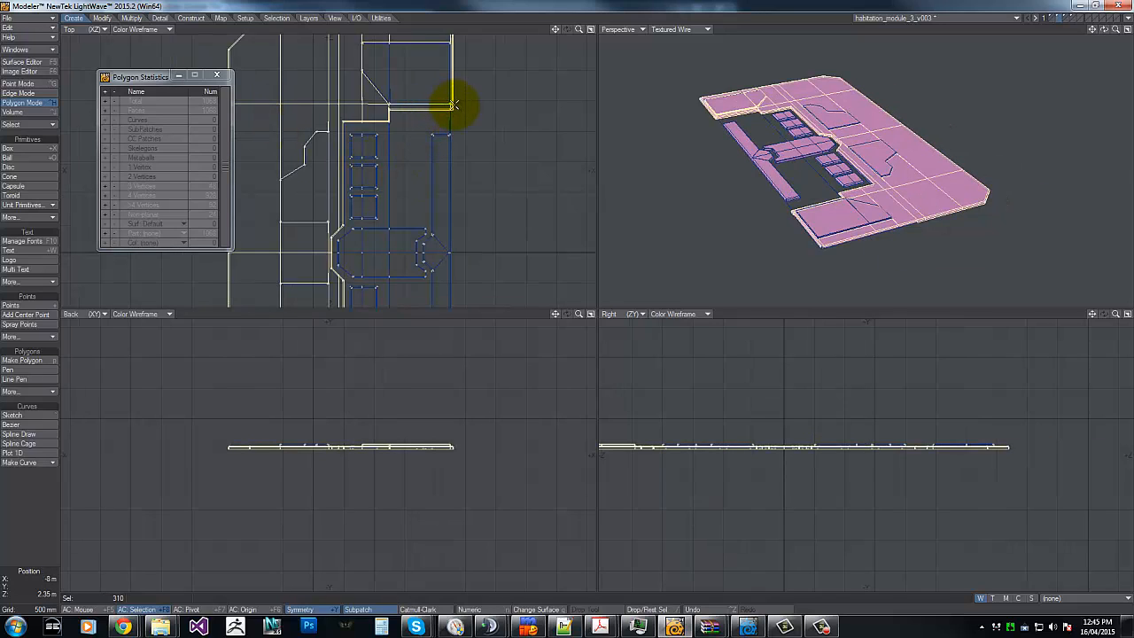
mouse_move(453, 104)
left_mouse_down()
mouse_move(441, 83)
mouse_move(412, 109)
left_mouse_up()
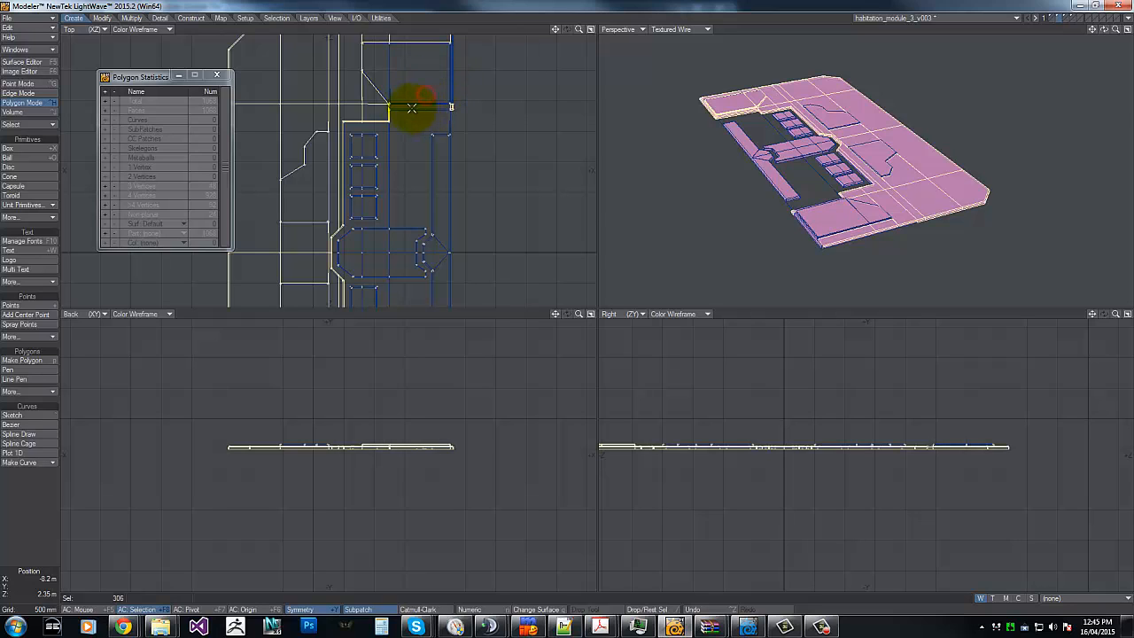
left_click(412, 108)
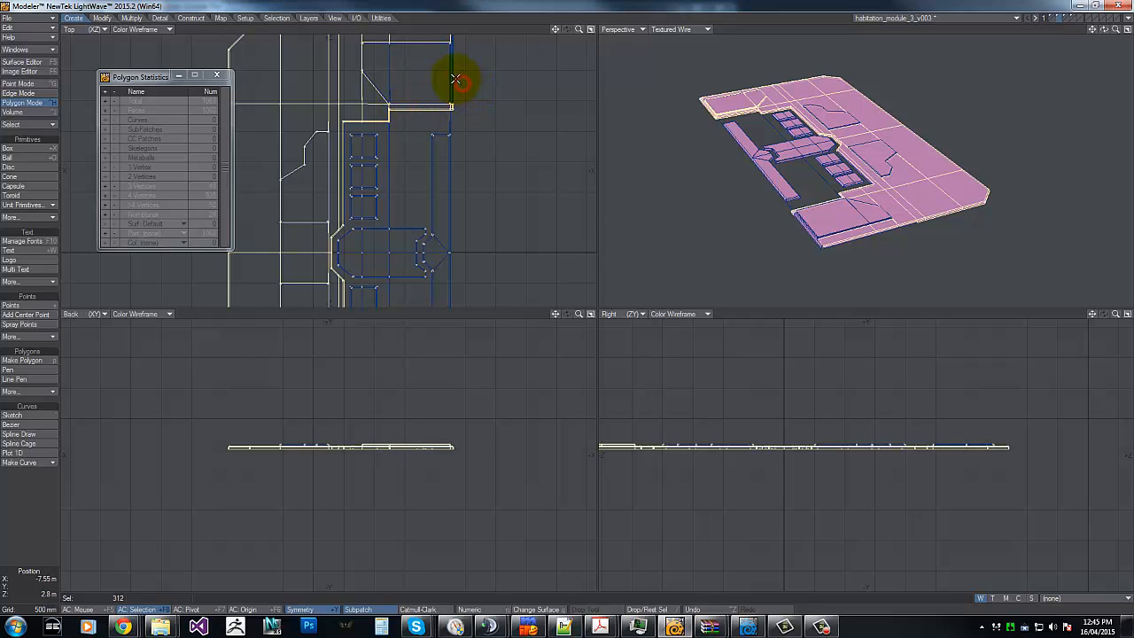
key("g")
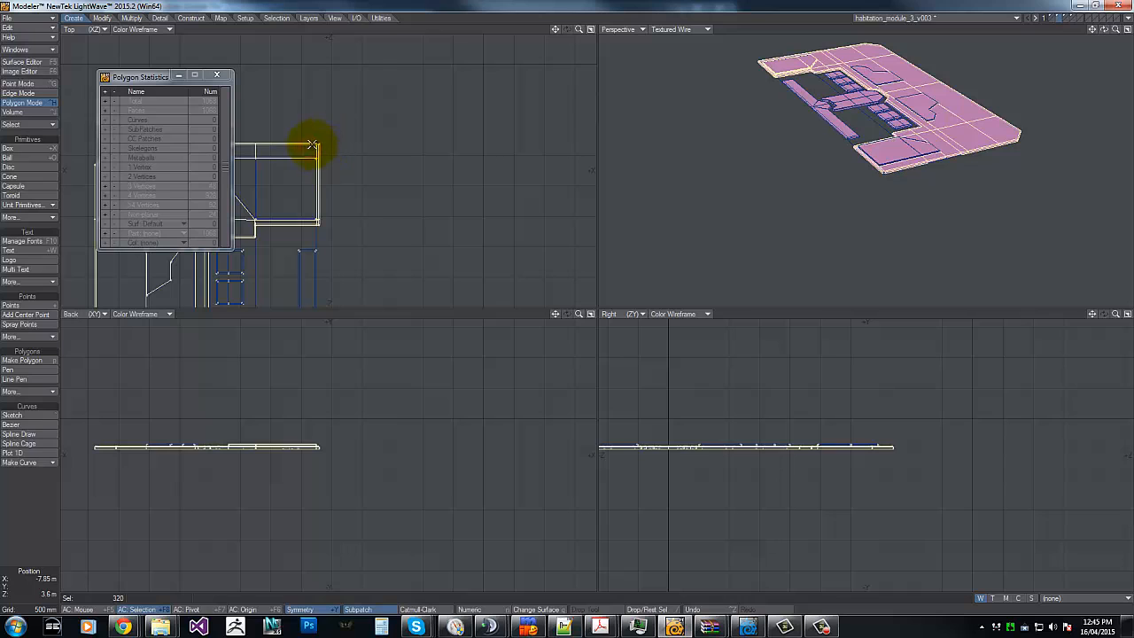
right_click_drag(311, 150, 317, 119, "shift")
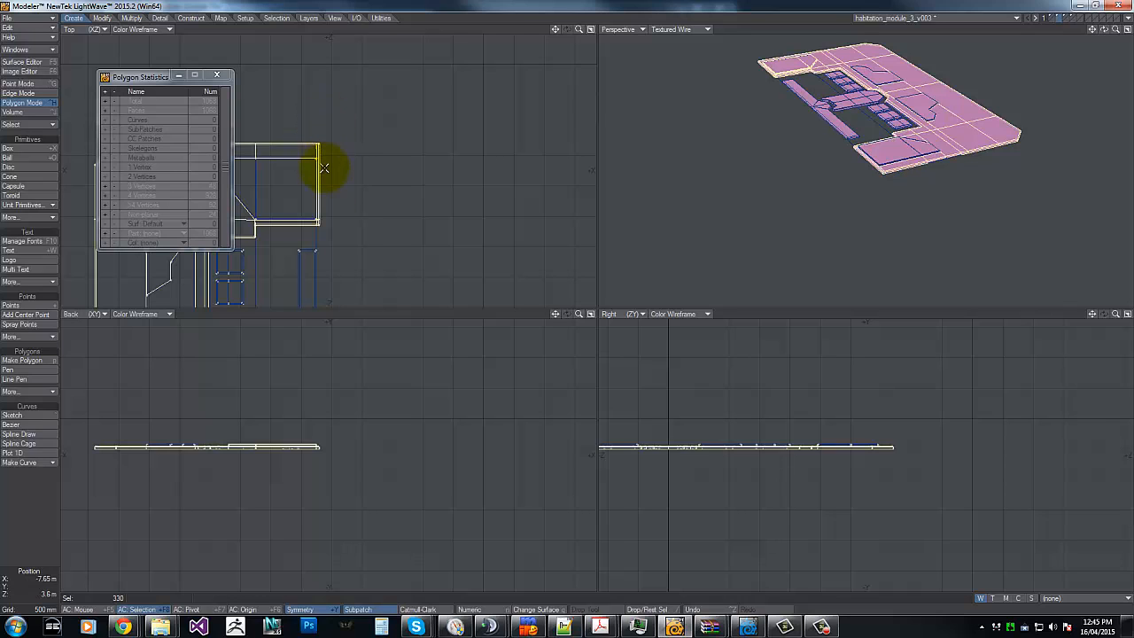
key("g")
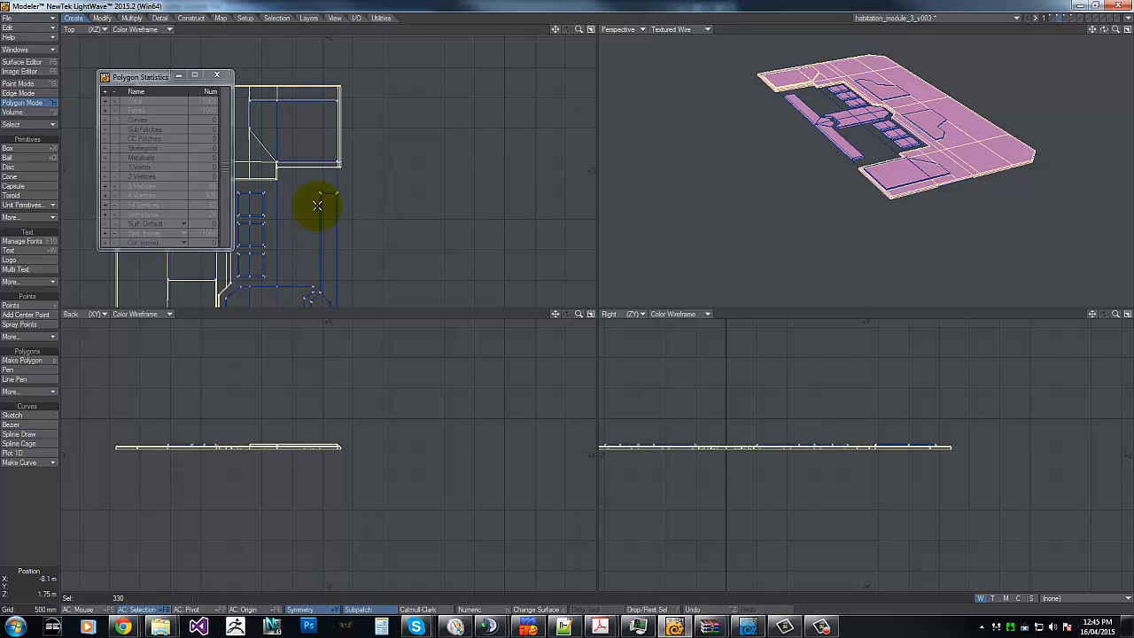
Step: Extend the polygon selection with the long narrow strip, its pointed middle section, and the central panel between the two rows of small plates
mouse_move(314, 188)
right_mouse_down("shift")
mouse_move(354, 197)
mouse_move(321, 192)
right_mouse_up("shift")
key("g")
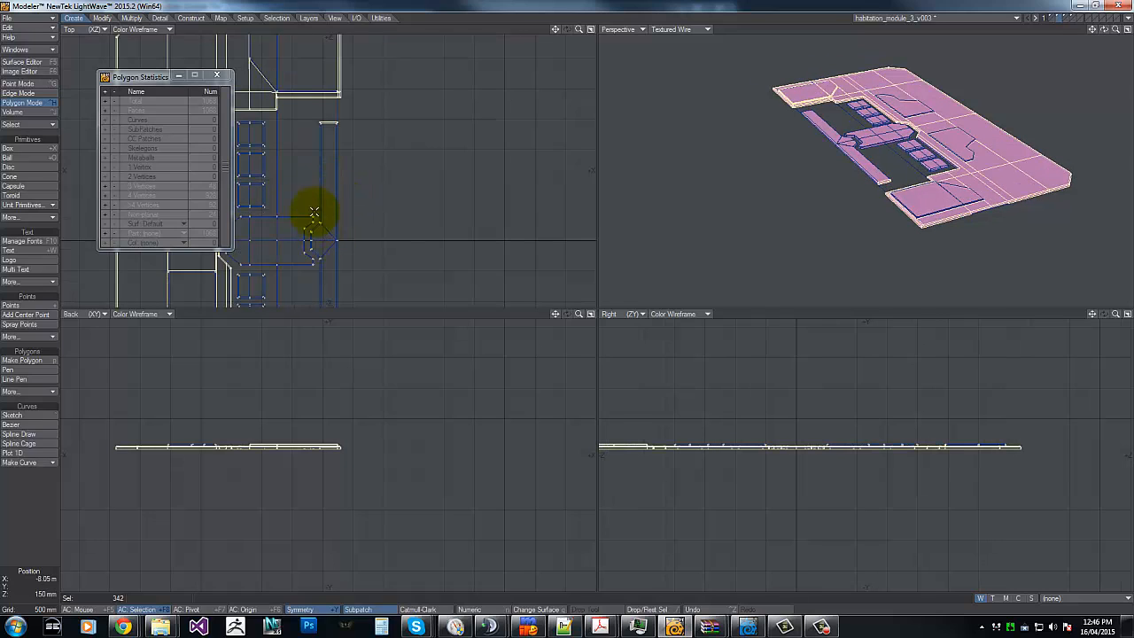
right_click_drag(313, 122, 307, 184, "shift")
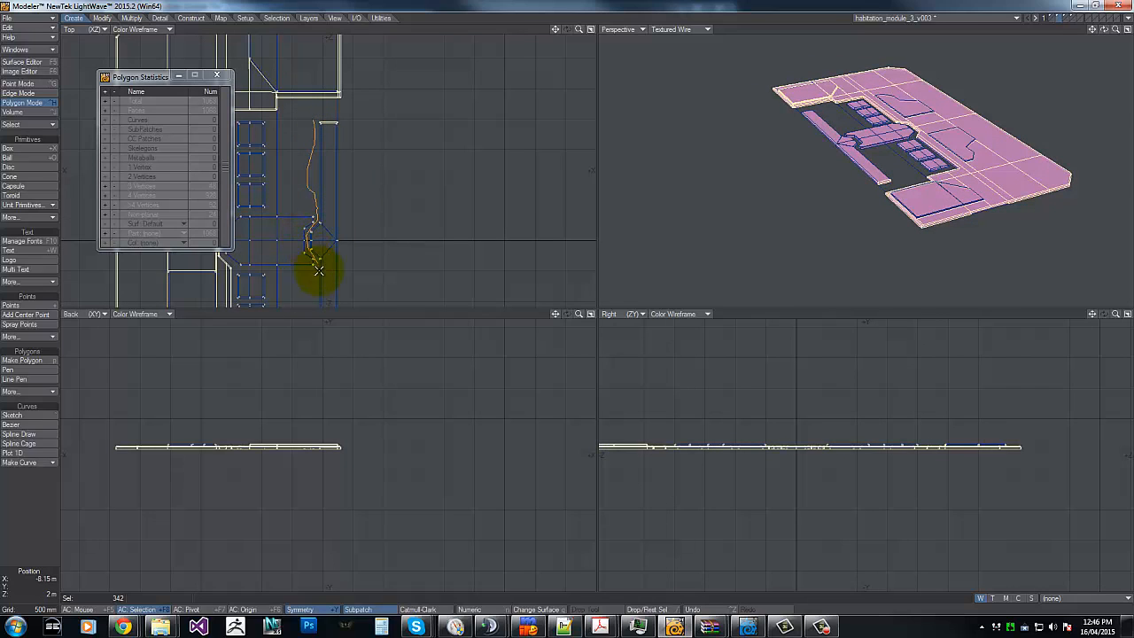
mouse_move(318, 338)
right_mouse_down("shift")
mouse_move(380, 114)
mouse_move(359, 119)
right_mouse_up("shift")
key("g")
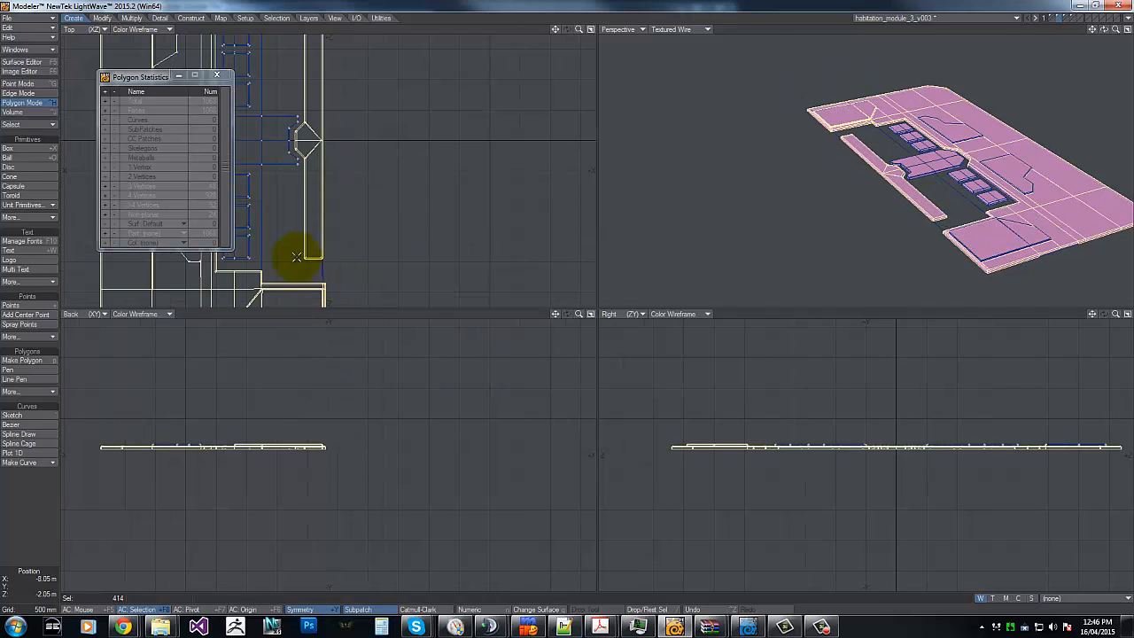
key("g")
key("g")
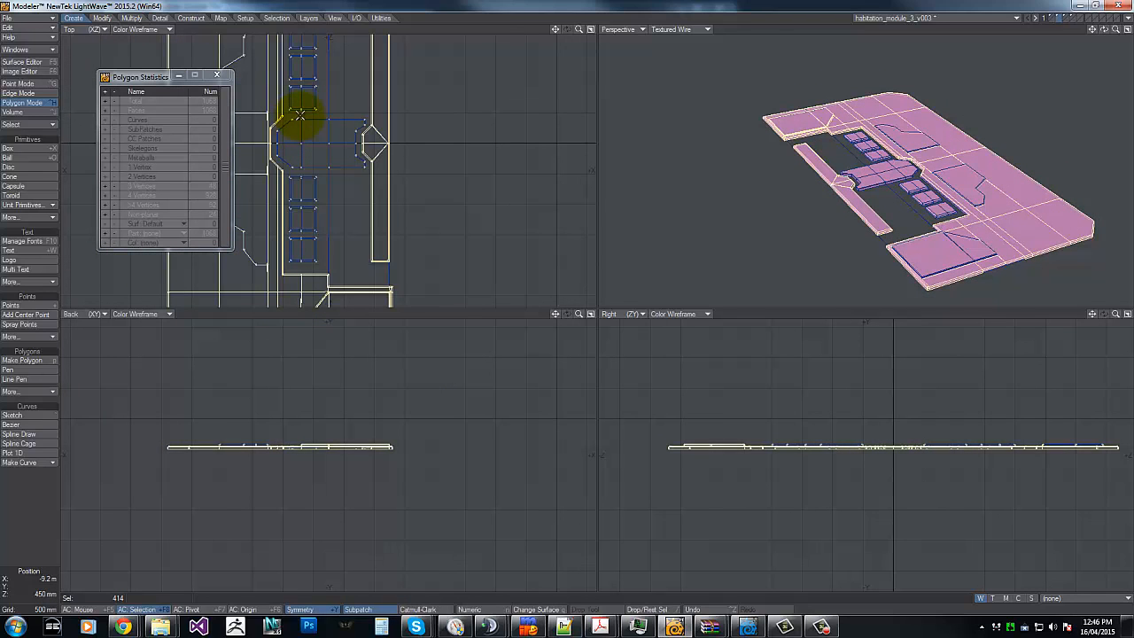
right_click_drag(299, 114, 357, 114, "shift")
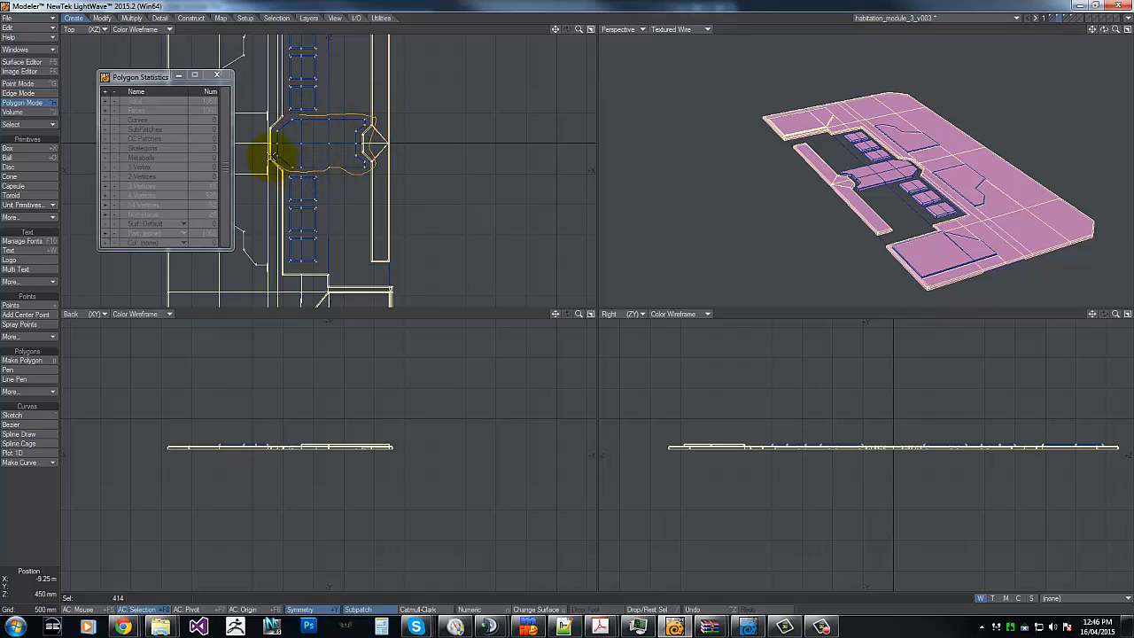
right_click_drag(289, 115, 293, 117, "shift")
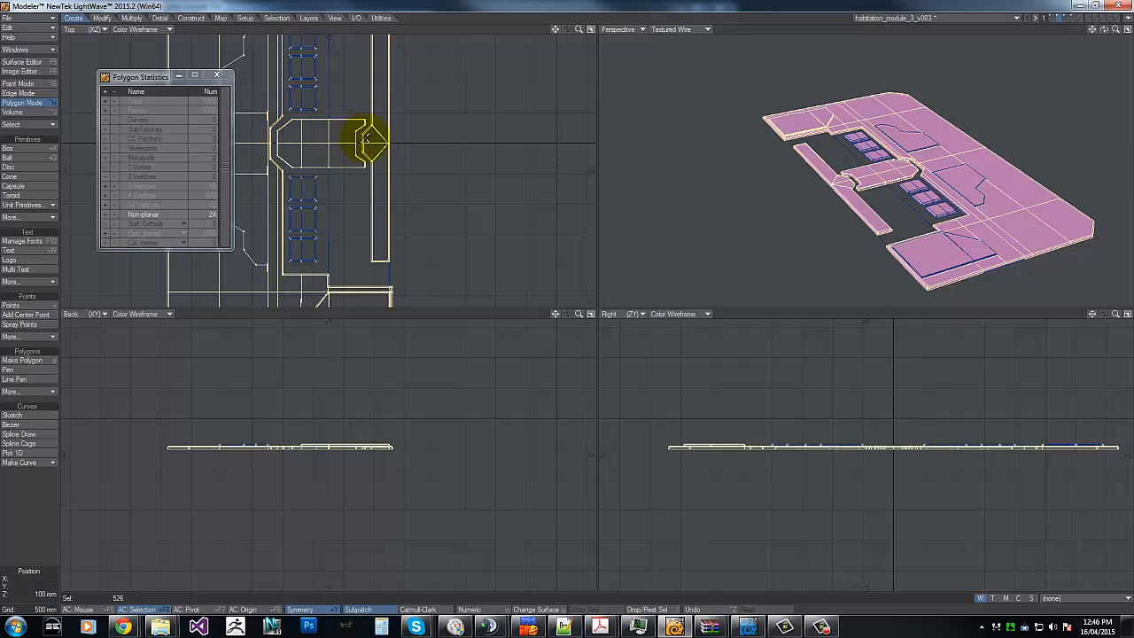
Step: Assign the selected hull polygons to a new surface named hull-plating4 and hide them
key("q")
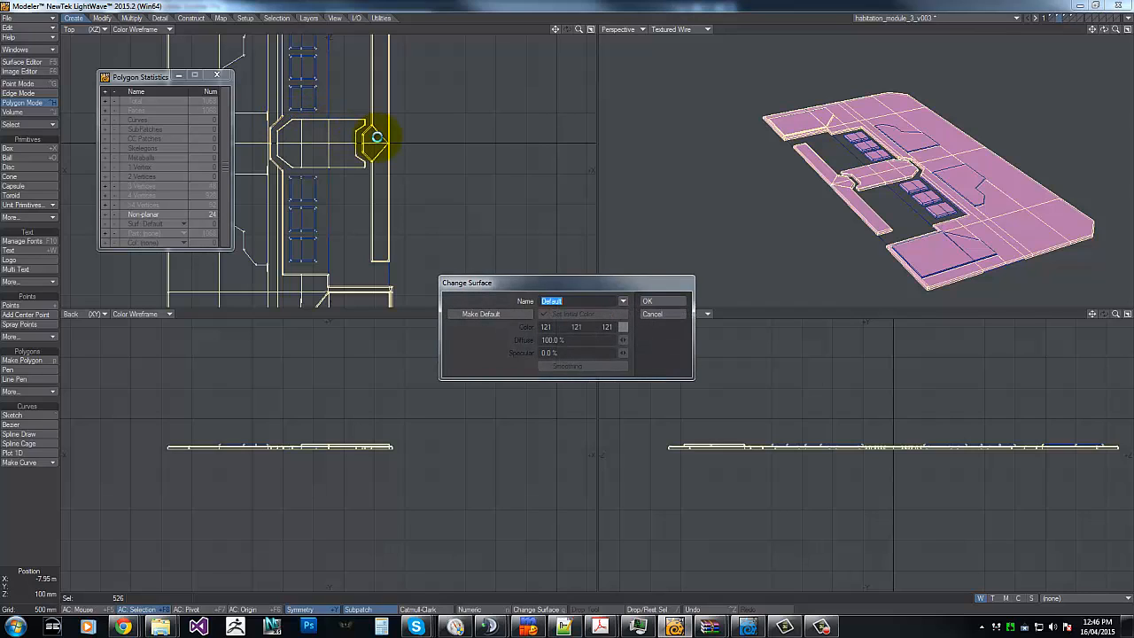
type("hull-plating4")
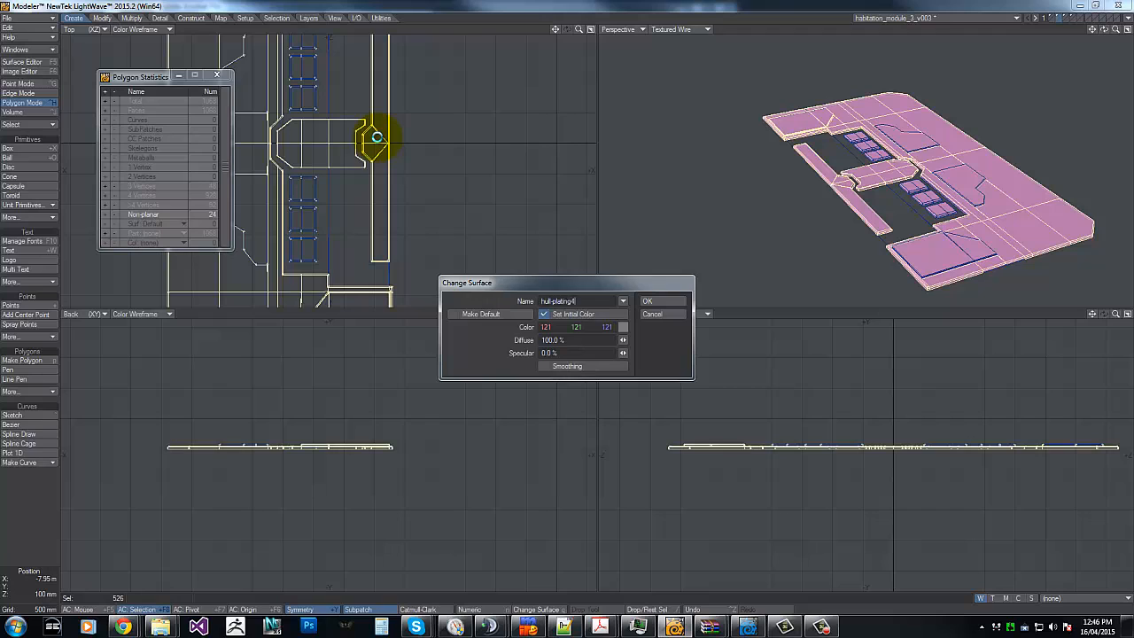
key("Return")
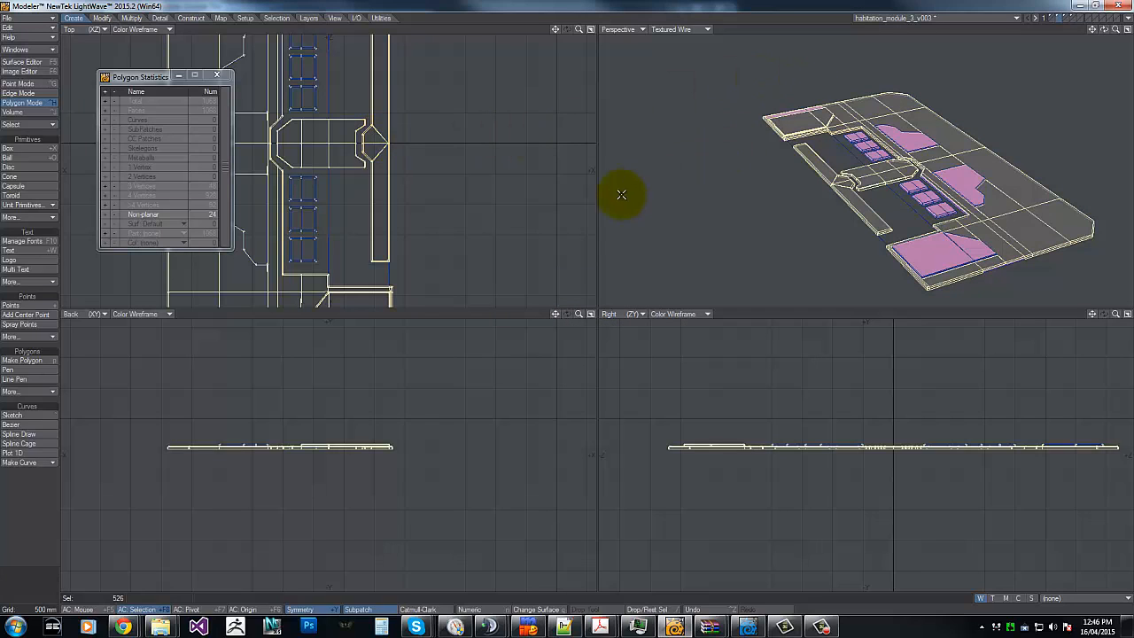
key("minus")
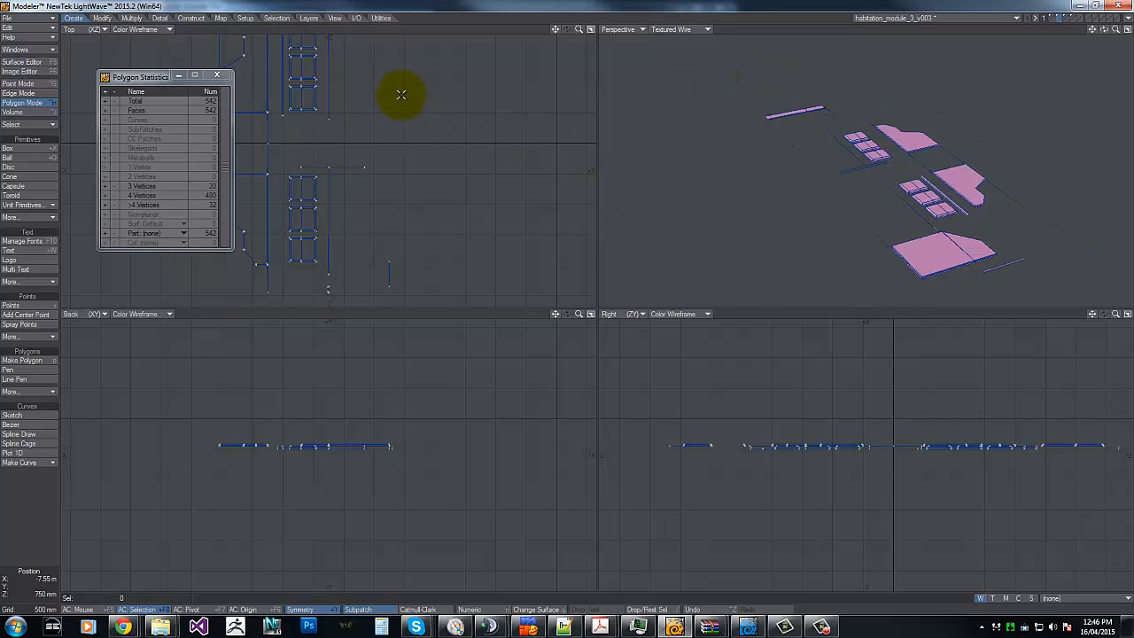
Step: Select the leftover thin strips around both corner panels, including the L-shaped border piece at one end of the module
key("g")
key("g")
key("g")
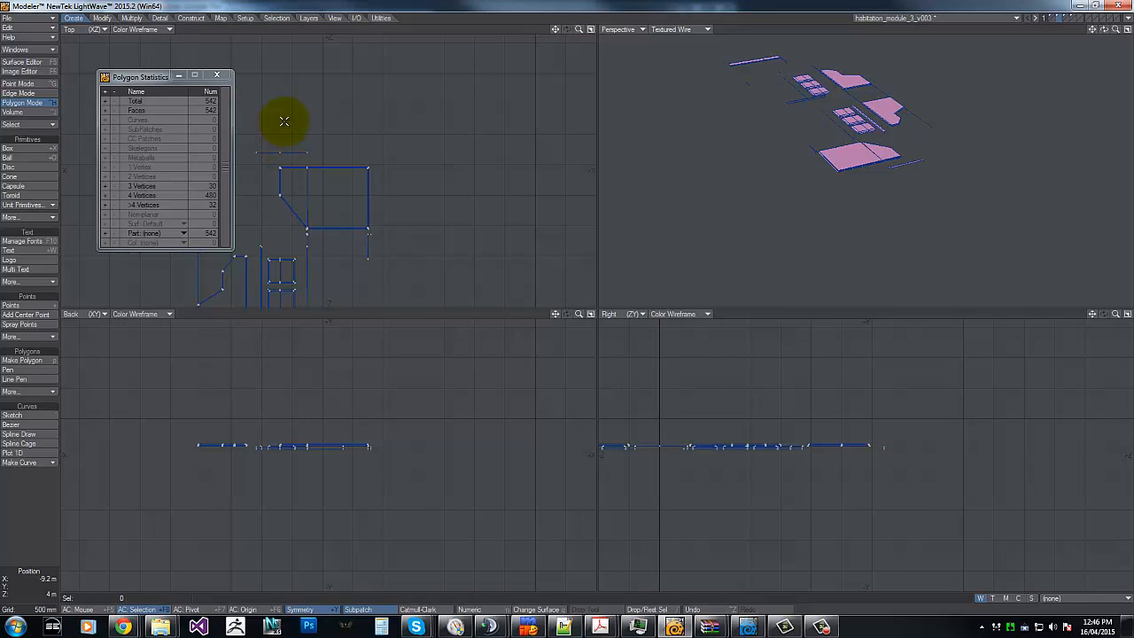
mouse_move(288, 121)
right_mouse_down()
mouse_move(303, 161)
mouse_move(254, 101)
mouse_move(266, 142)
right_mouse_up()
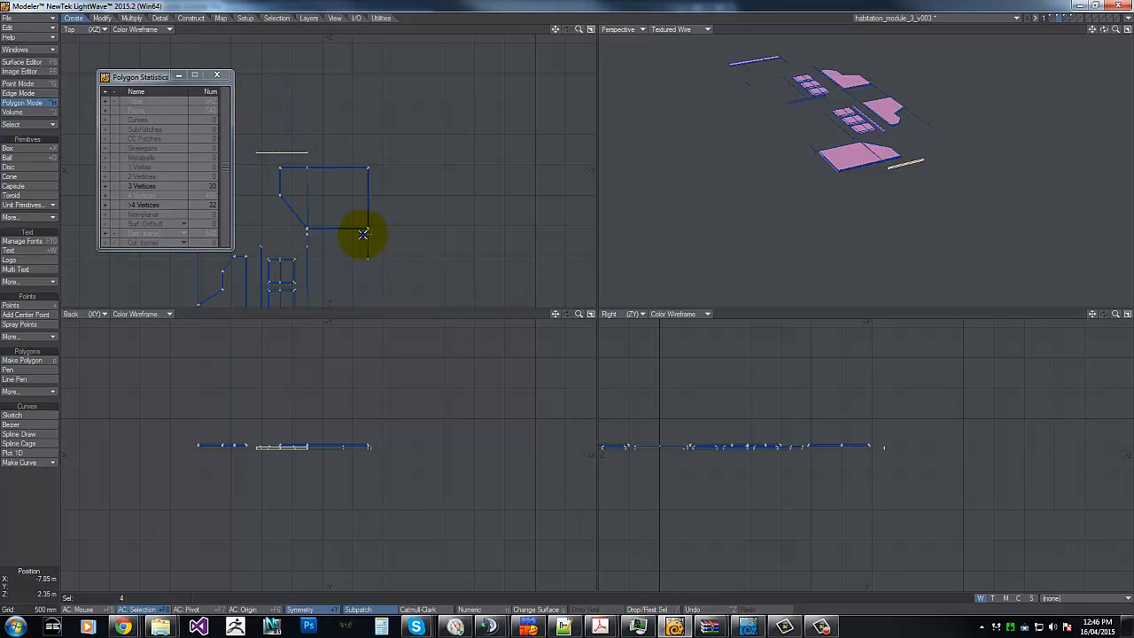
key("g")
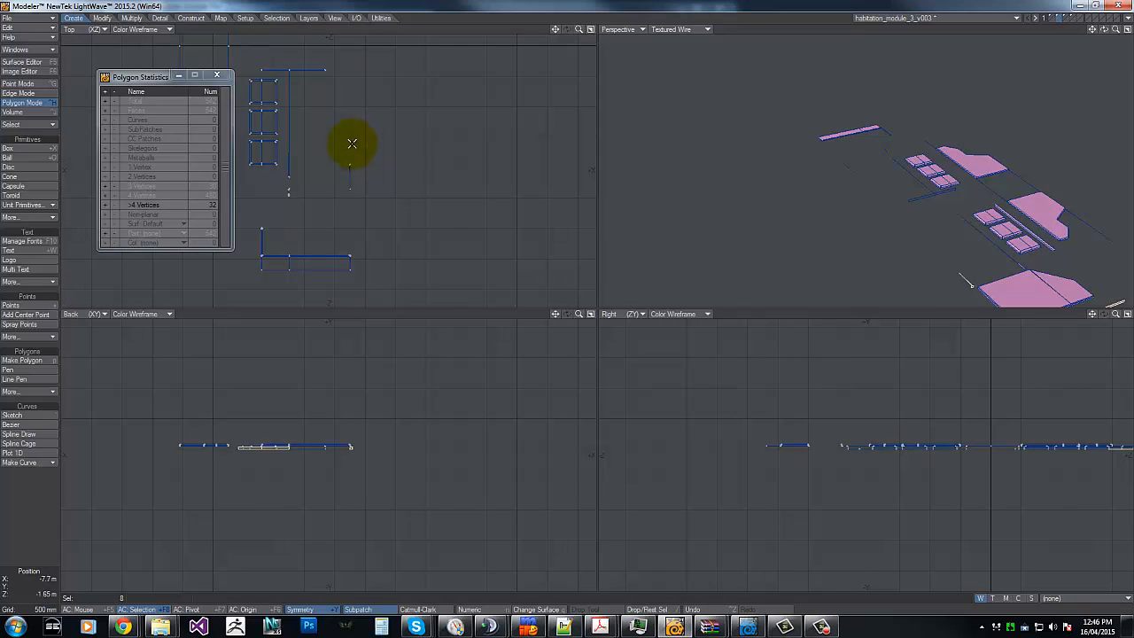
mouse_move(351, 143)
right_mouse_down("shift")
mouse_move(354, 162)
mouse_move(339, 140)
right_mouse_up("shift")
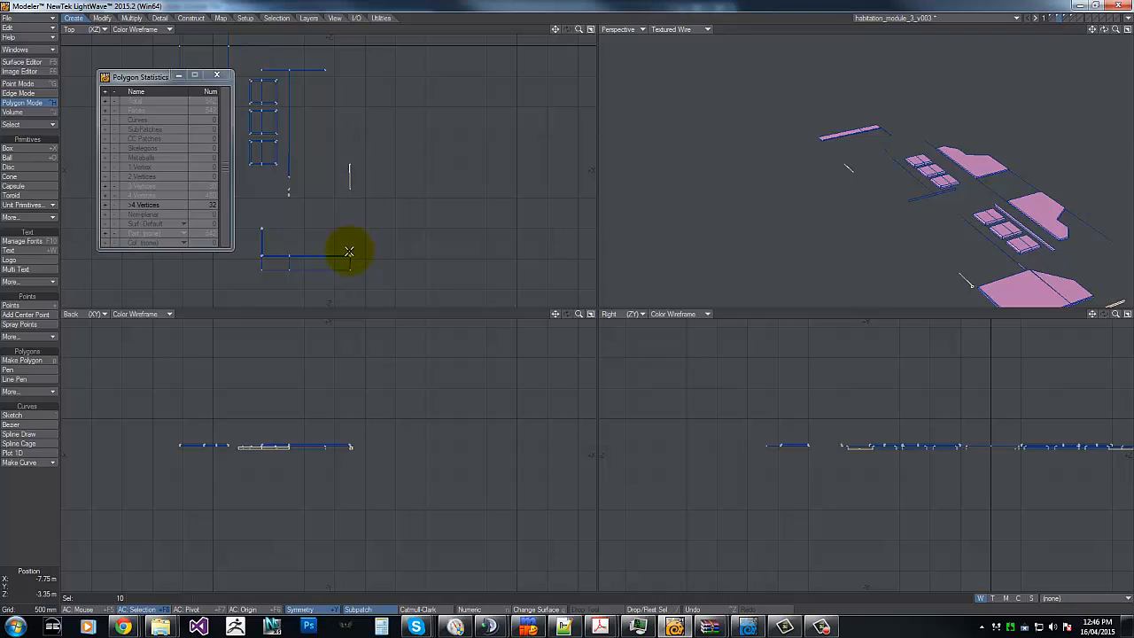
mouse_move(345, 254)
right_mouse_down("shift")
mouse_move(370, 274)
mouse_move(251, 269)
mouse_move(289, 213)
right_mouse_up("shift")
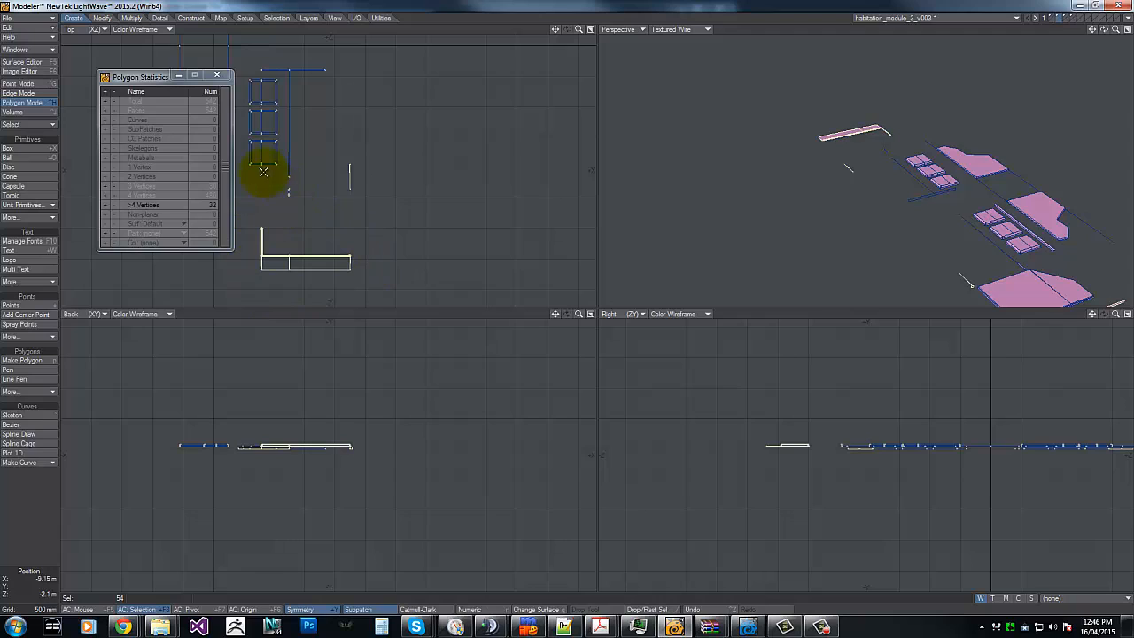
Step: Add the remaining thin strips beside the small plates and along the edges of the two angular panels to the selection
left_click_drag(273, 146, 342, 147, "alt")
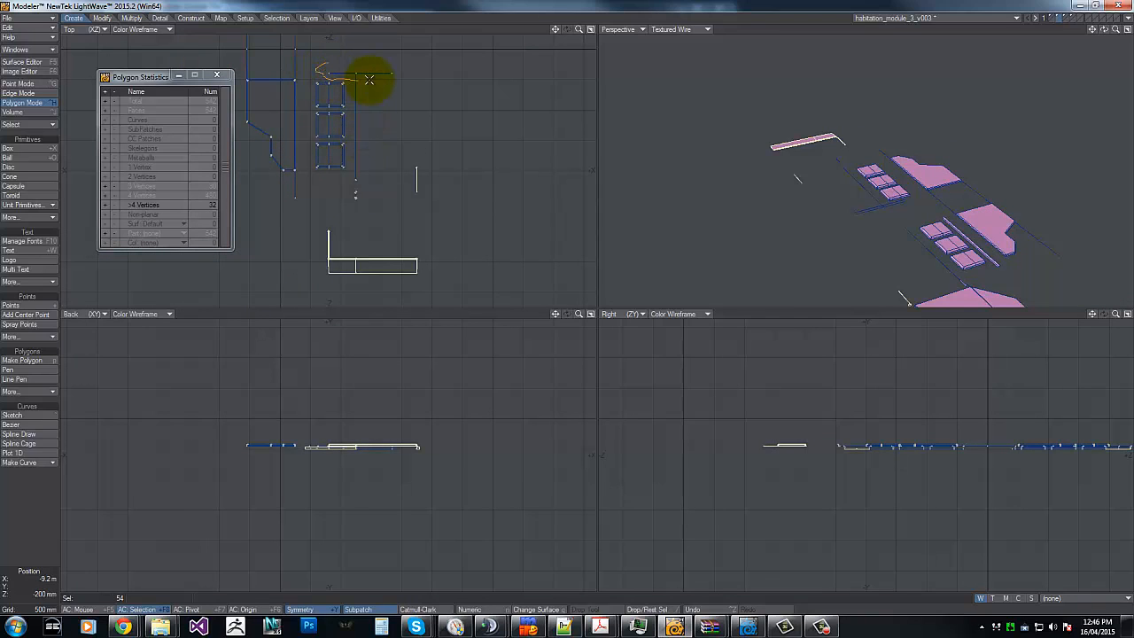
mouse_move(368, 80)
right_mouse_down("shift")
mouse_move(329, 53)
mouse_move(351, 70)
right_mouse_up("shift")
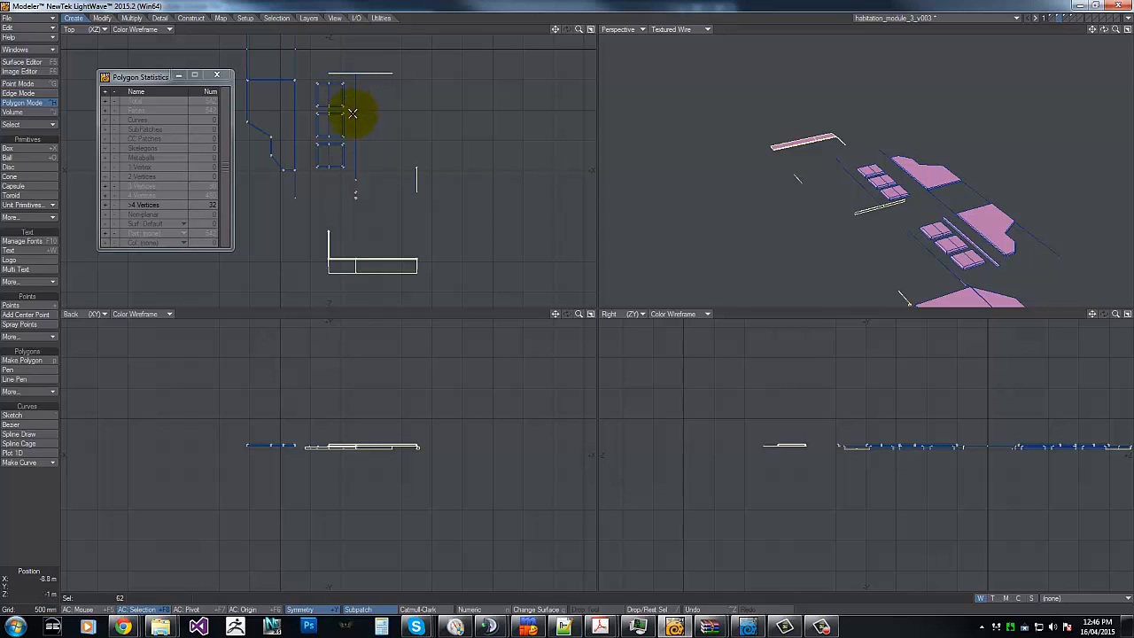
key("g")
key("g")
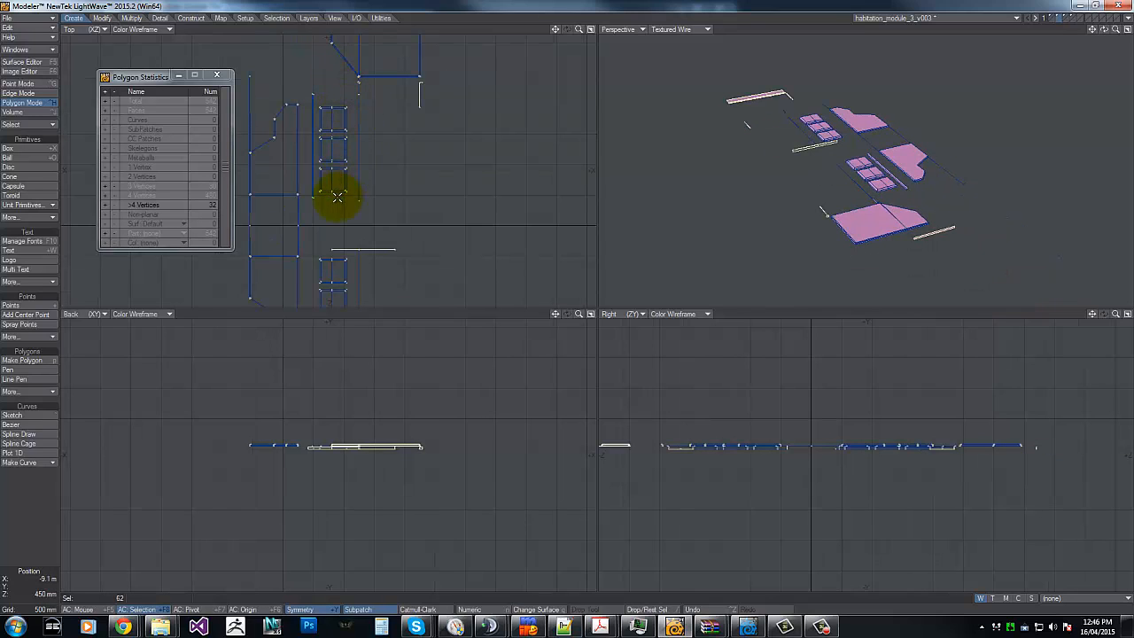
left_click(311, 94)
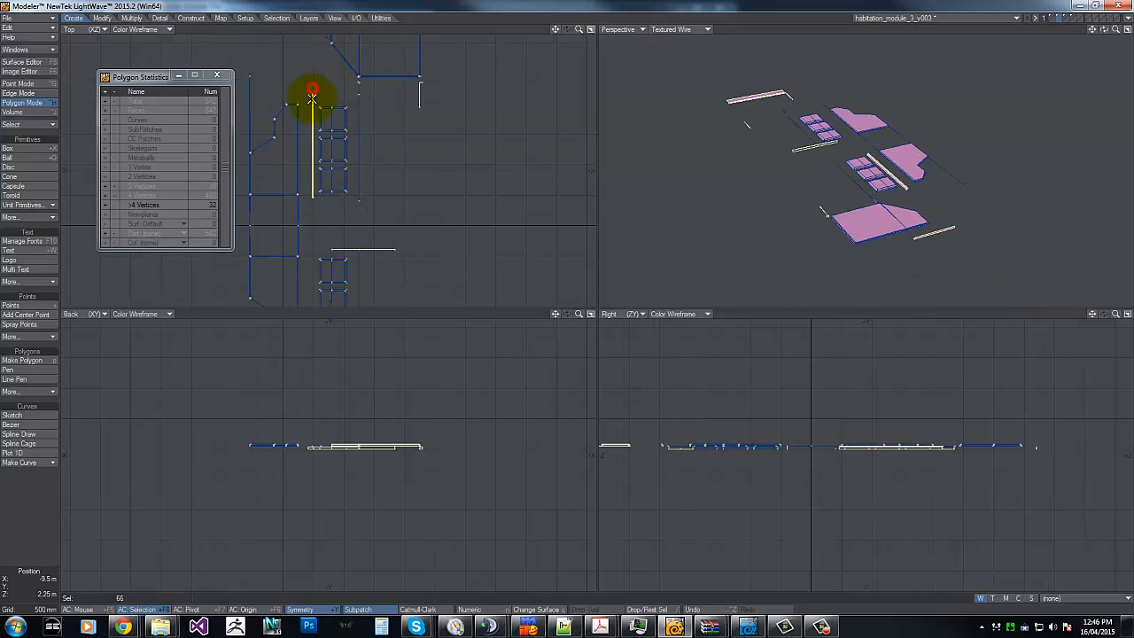
left_click(248, 113)
left_click(251, 209, "shift")
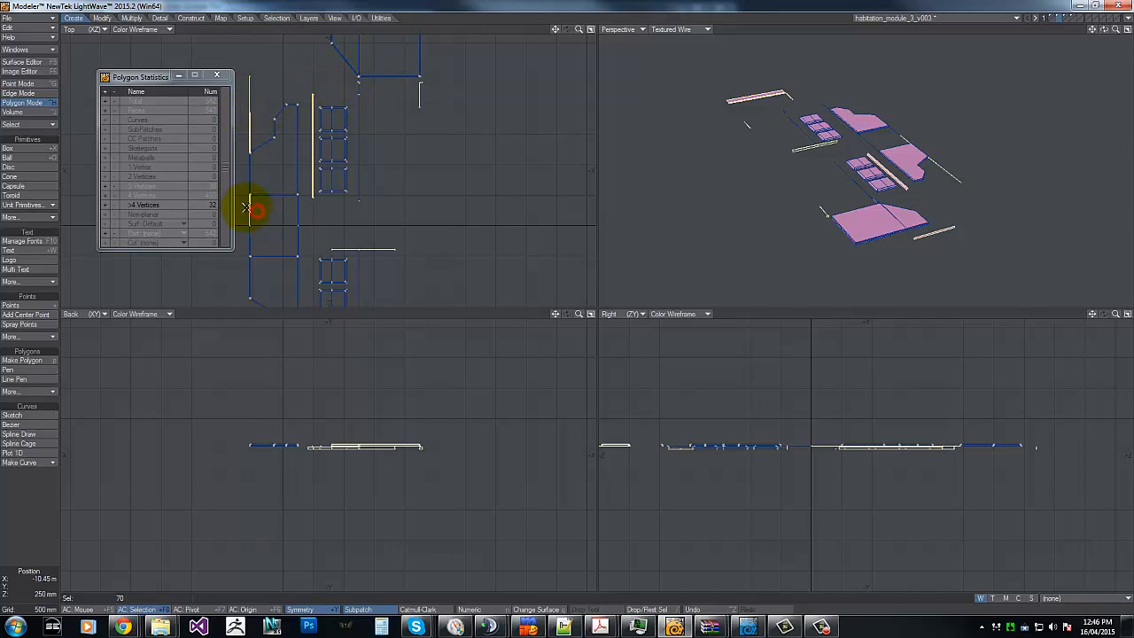
left_click(297, 210, "shift")
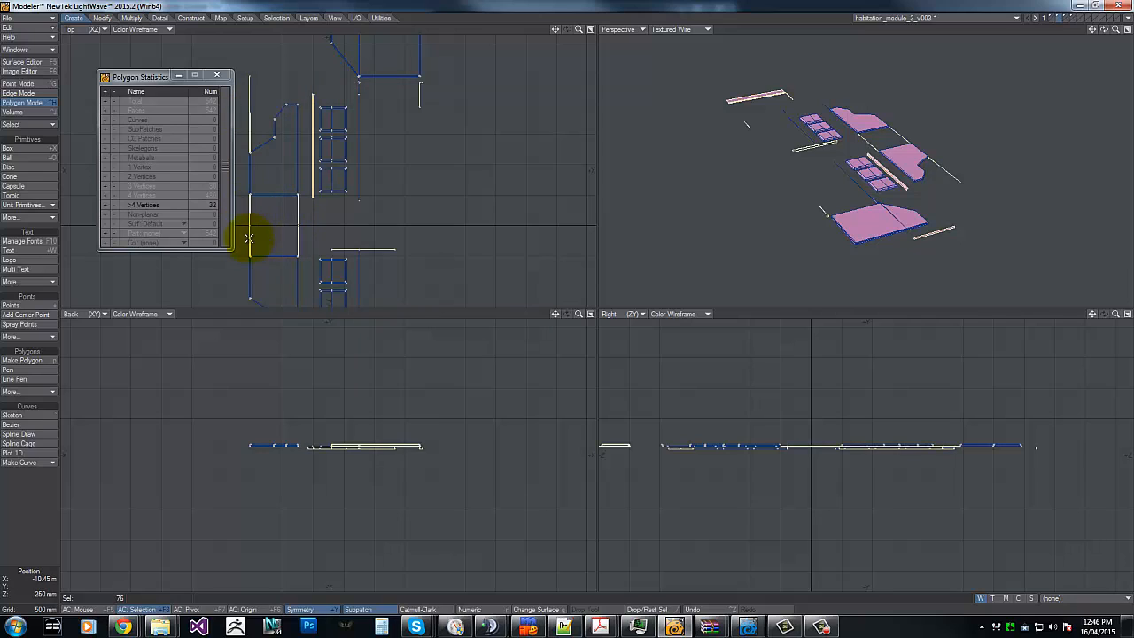
key("g")
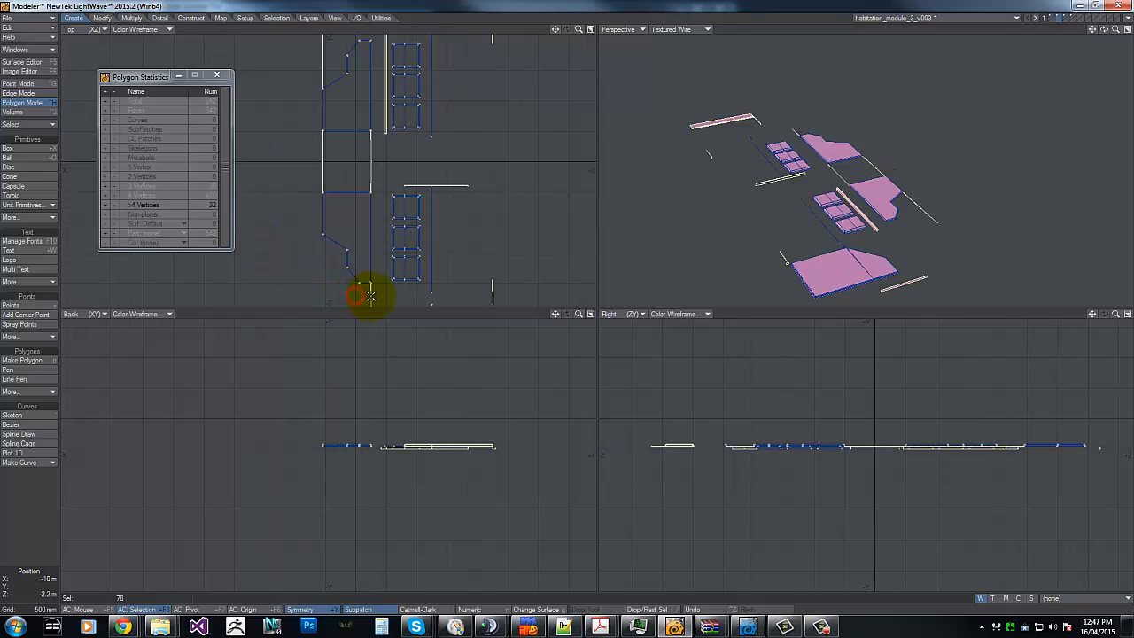
key("g")
Step: Assign the existing hull-plating4 surface to the selected strips and hide them
key("q")
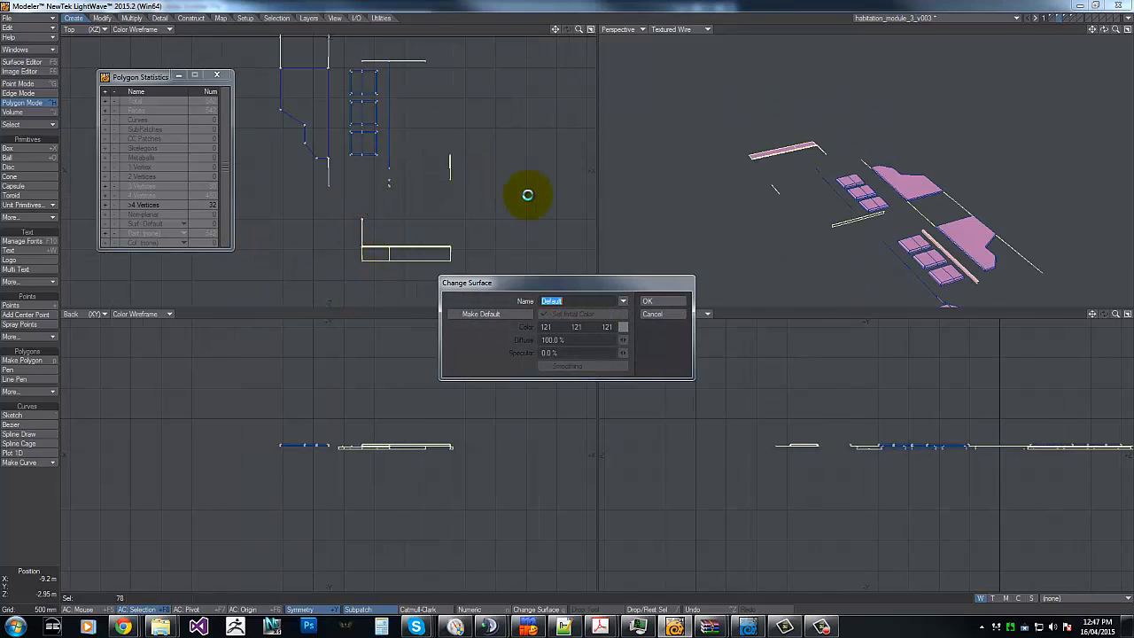
left_click(623, 303)
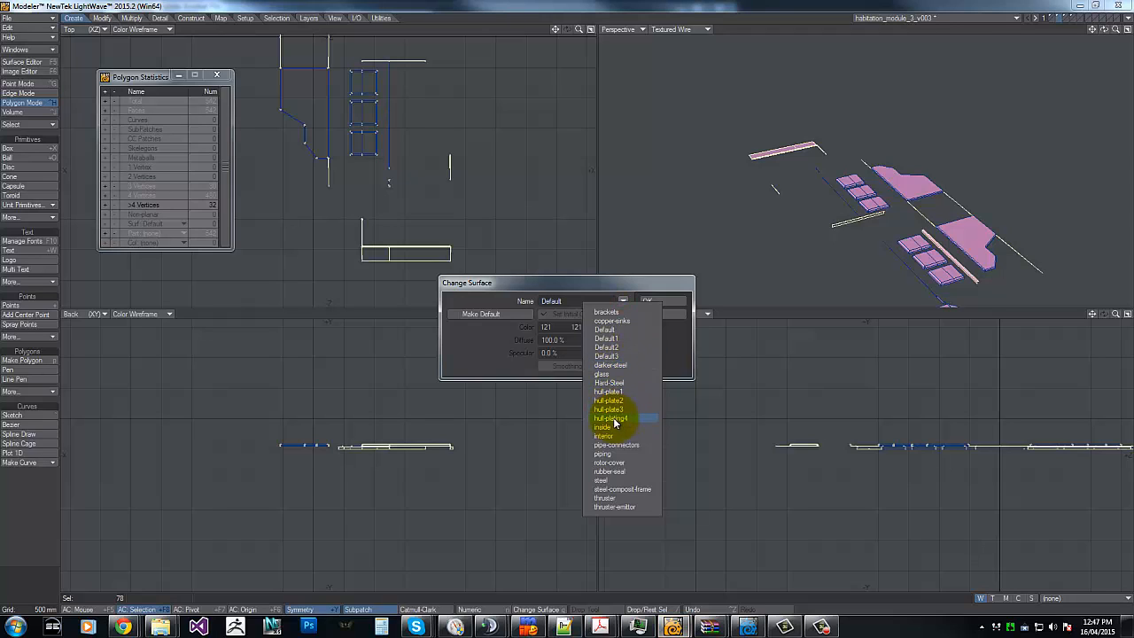
left_click(612, 418)
left_click(665, 302)
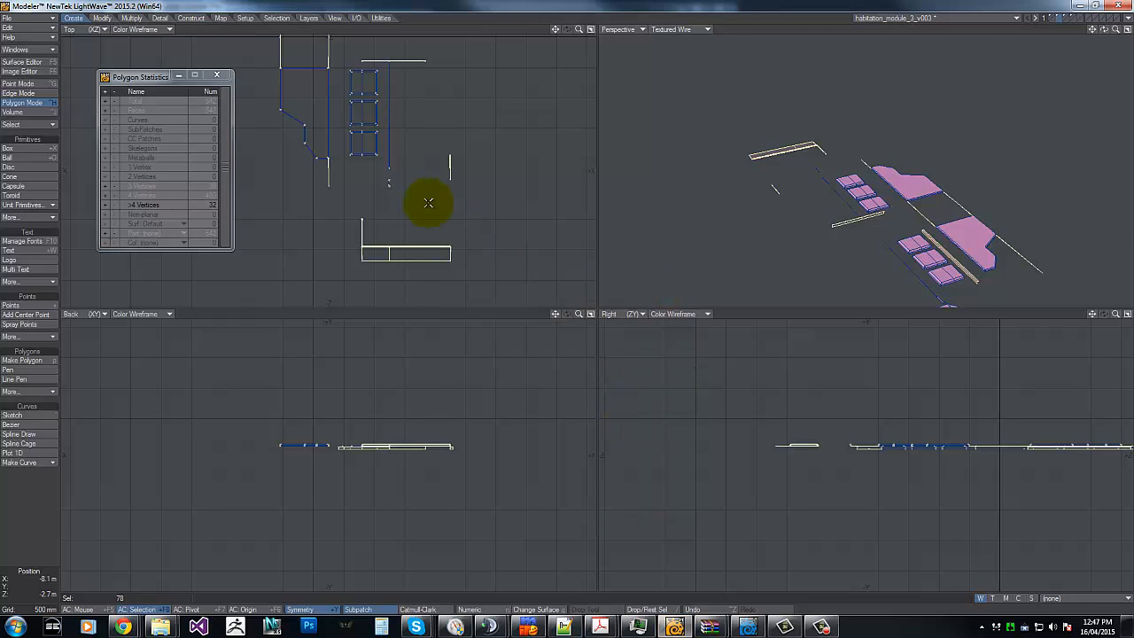
key("minus")
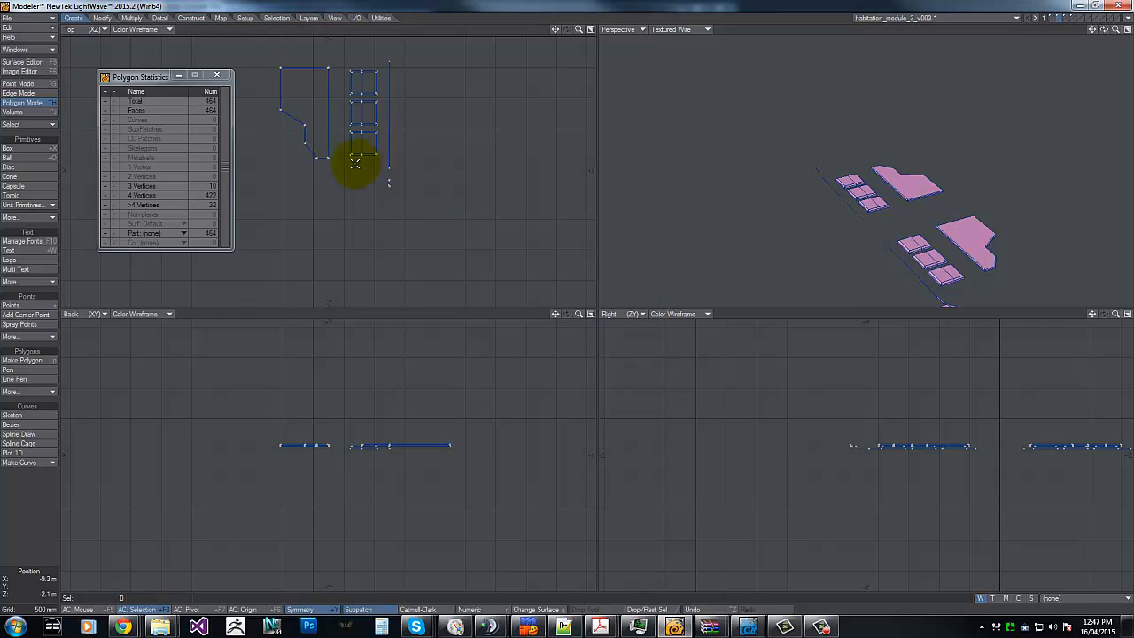
Step: Select the small stepped connector pieces at the end of the thin strip and below the cut-corner panel
right_click_drag(381, 189, 379, 179)
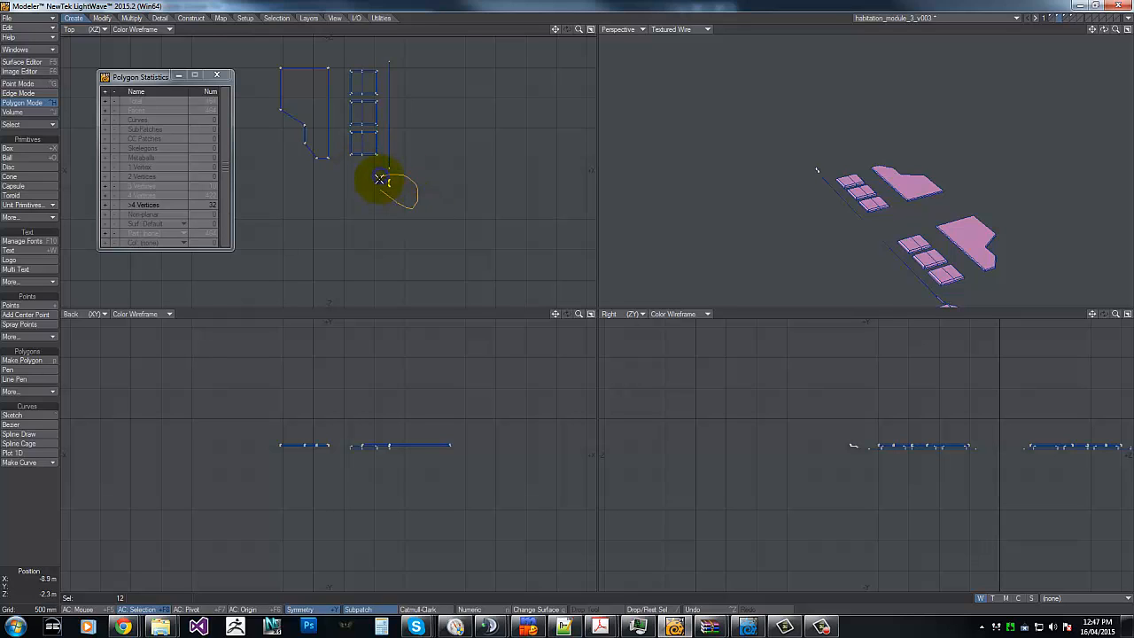
key("g")
key("g")
key("g")
key("g")
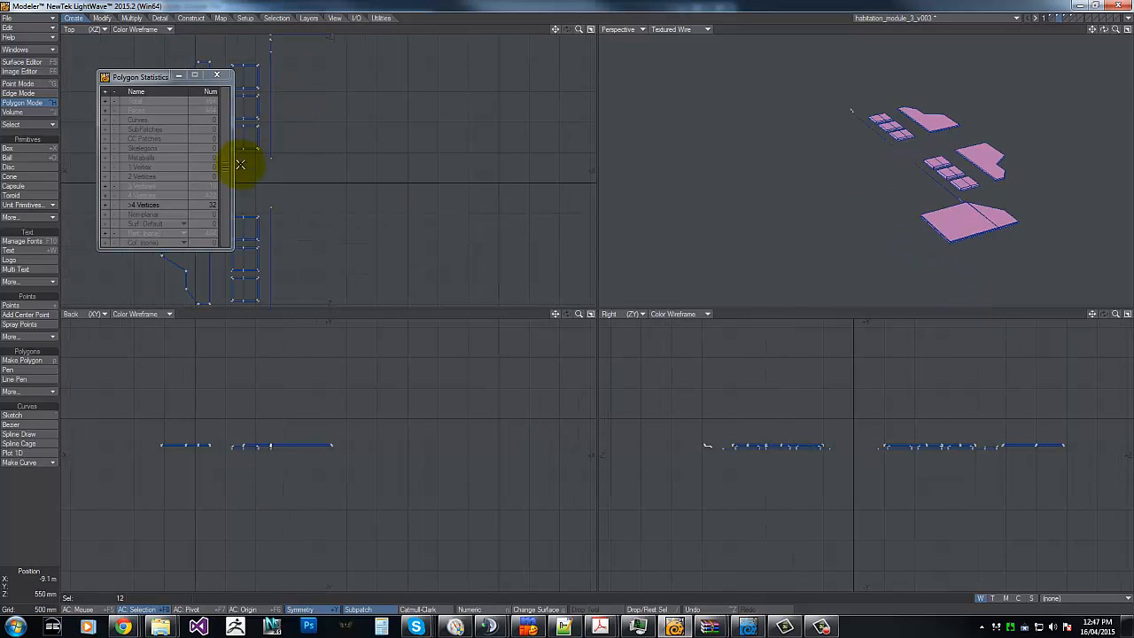
key("g")
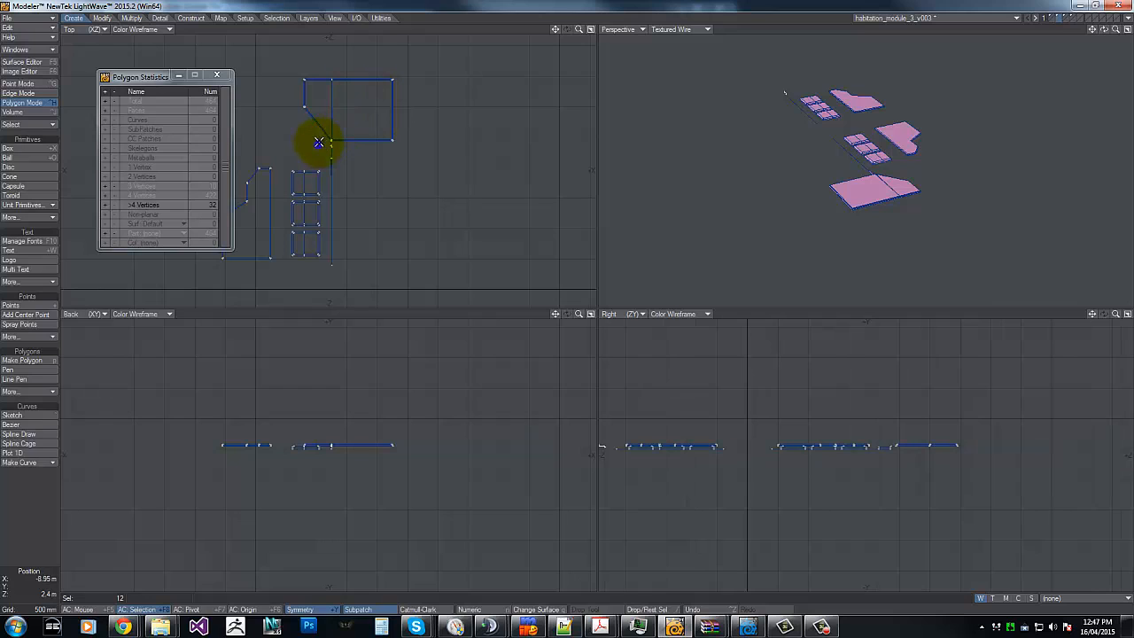
right_click_drag(334, 145, 327, 148)
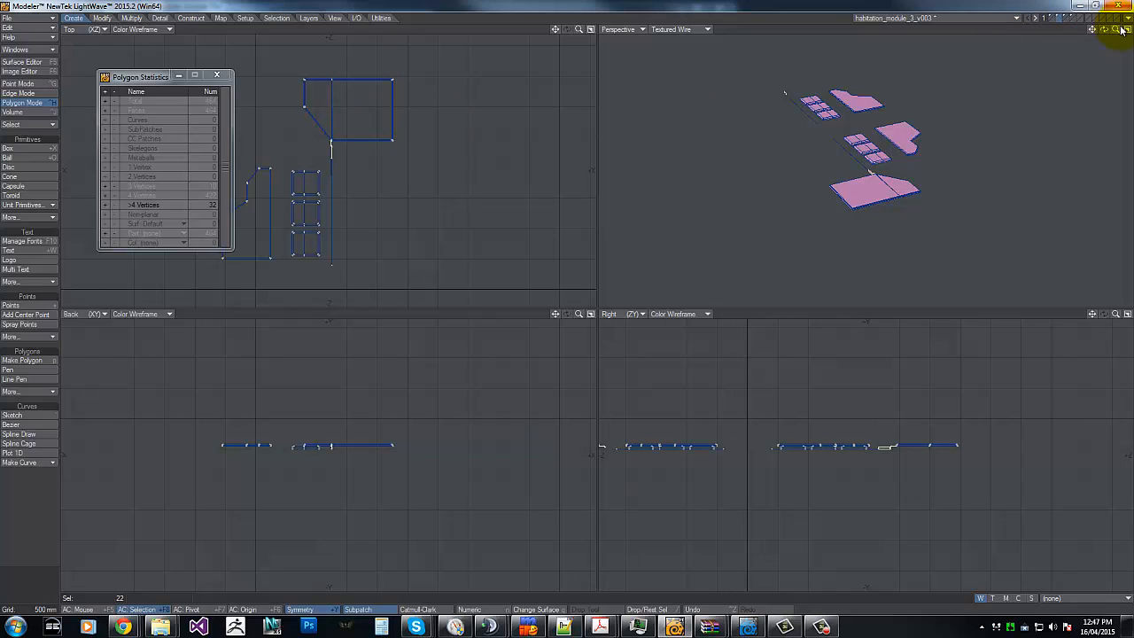
Step: Assign the existing hull-plating4 surface to the selected connector pieces and hide them
left_click_drag(1117, 28, 562, 299)
key("q")
left_click(623, 300)
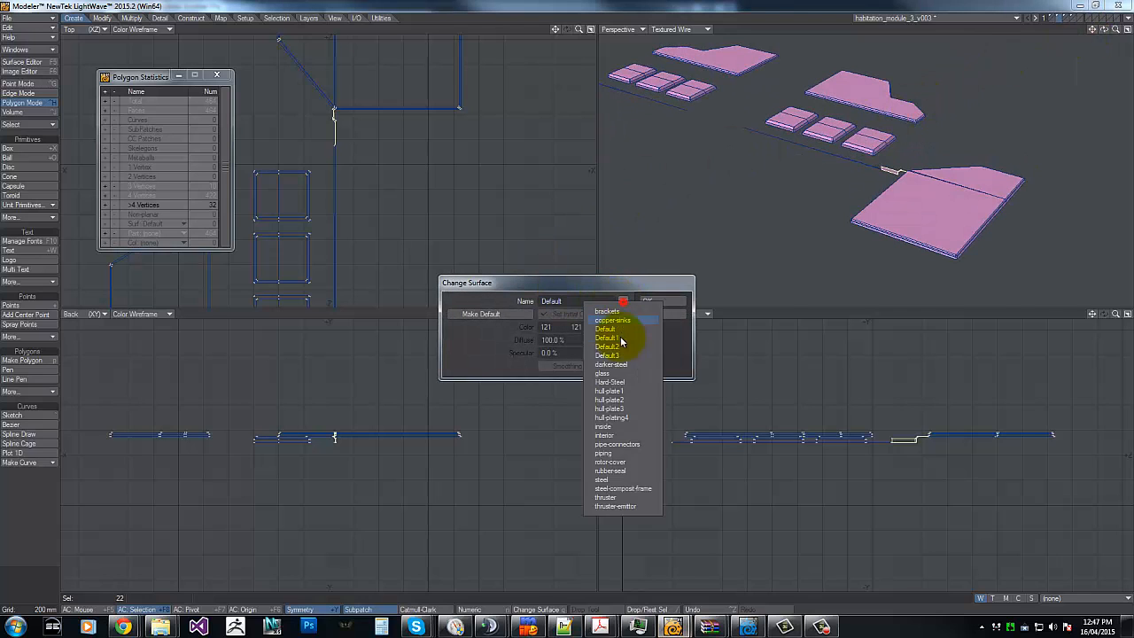
left_click(619, 417)
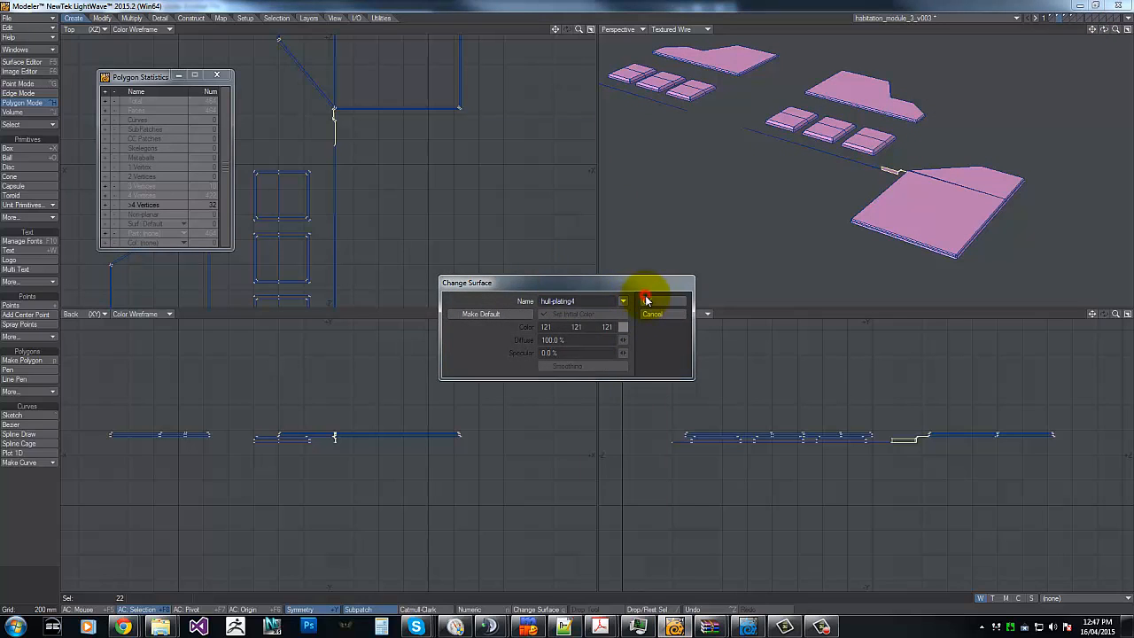
left_click(646, 301)
key("Delete")
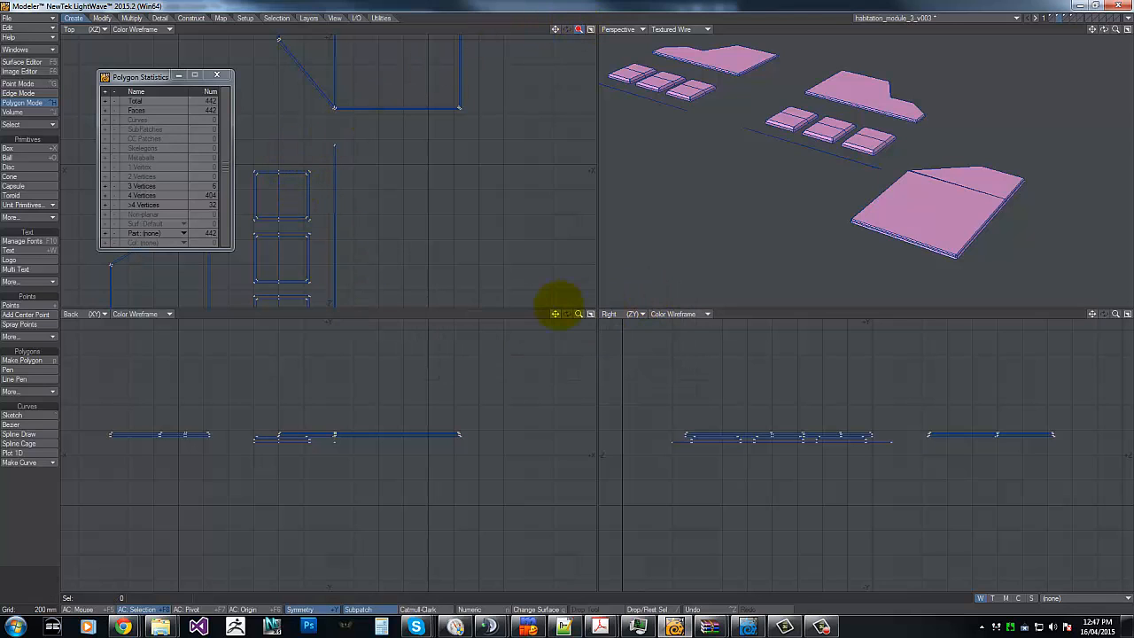
Step: Select all the large angular panels, leaving out the small square plates and the thin strips beside them
key("a")
mouse_move(293, 83)
right_mouse_down()
mouse_move(449, 139)
mouse_move(326, 139)
mouse_move(287, 172)
mouse_move(286, 246)
mouse_move(311, 101)
mouse_move(305, 115)
right_mouse_up()
key("g")
mouse_move(329, 157)
right_mouse_down()
mouse_move(329, 203)
mouse_move(261, 227)
mouse_move(330, 264)
right_mouse_up()
key("g")
key("g")
key("g")
key("g")
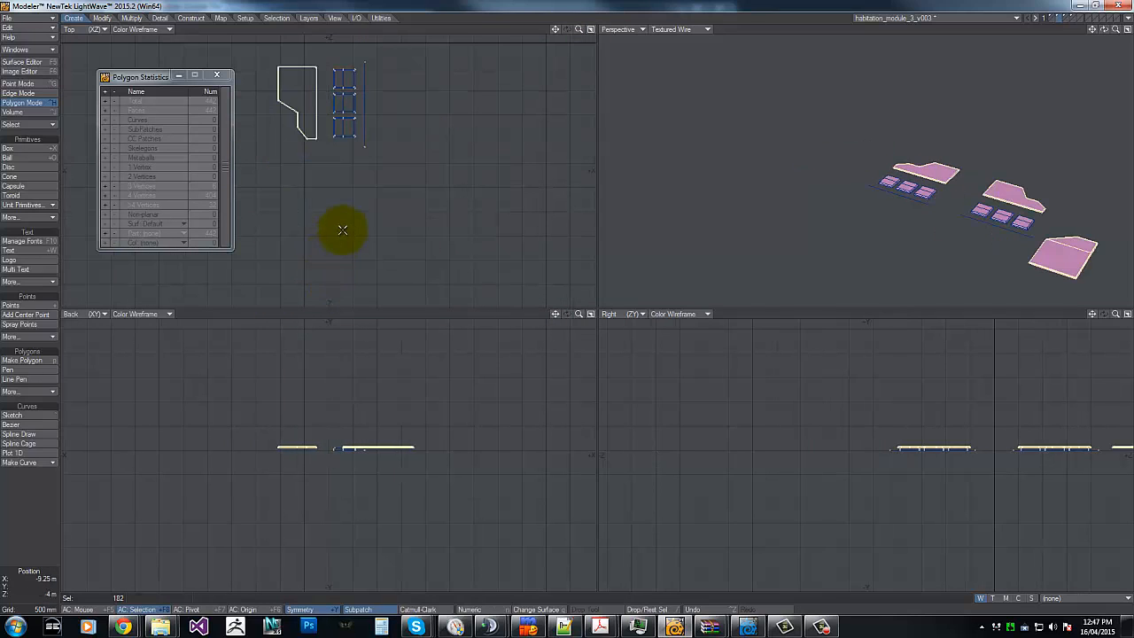
key("g")
Step: Assign the selected angular panels to a new surface named hullplating5 and hide them
key("q")
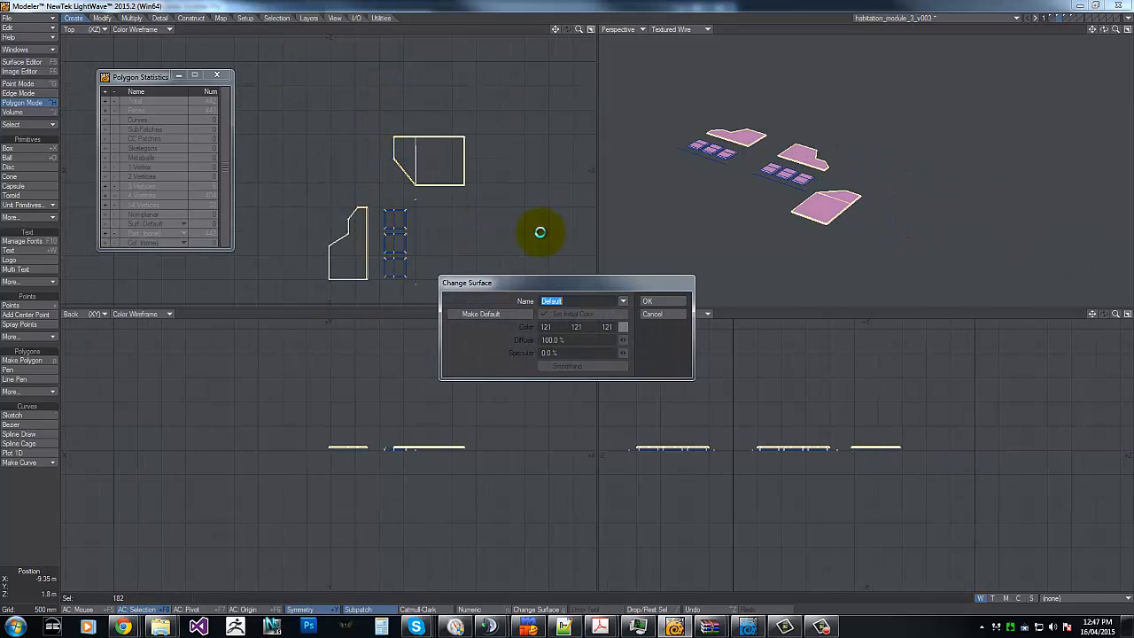
left_click(625, 301)
left_click_drag(608, 397, 469, 301)
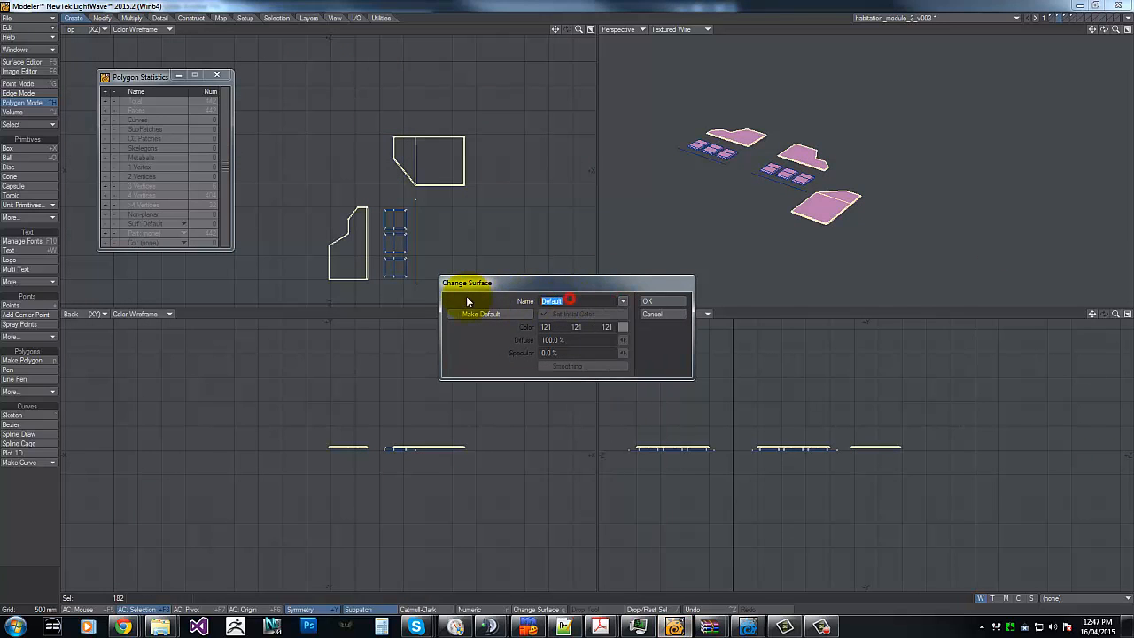
key("BackSpace")
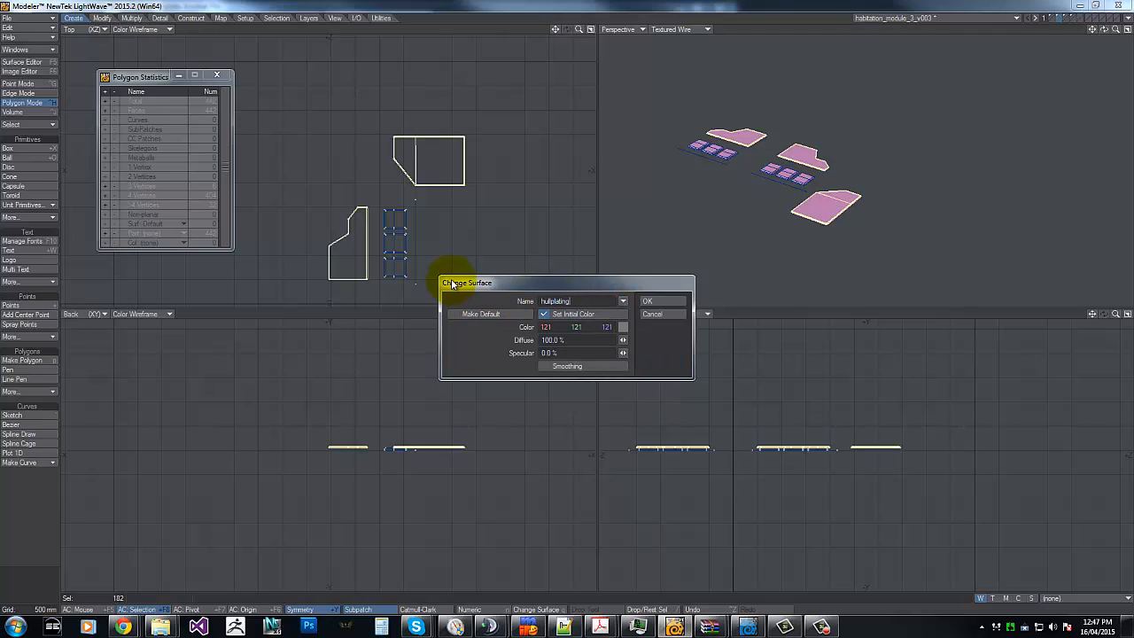
key("Return")
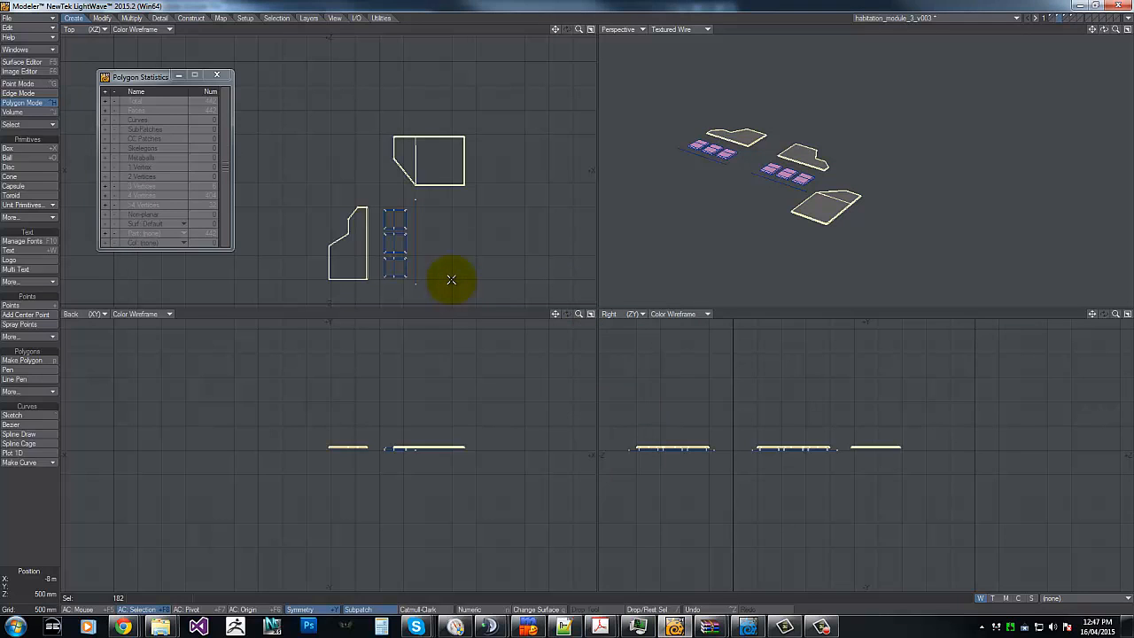
key("minus")
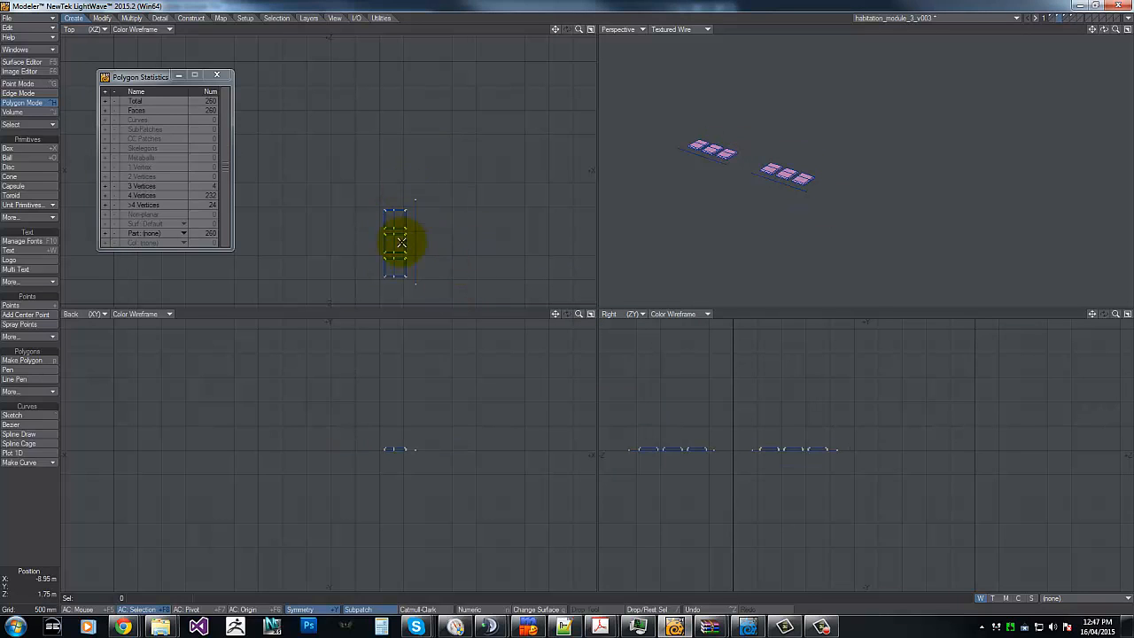
Step: Select the six small square plates, assign them the existing copper-sinks surface and hide them
key("g")
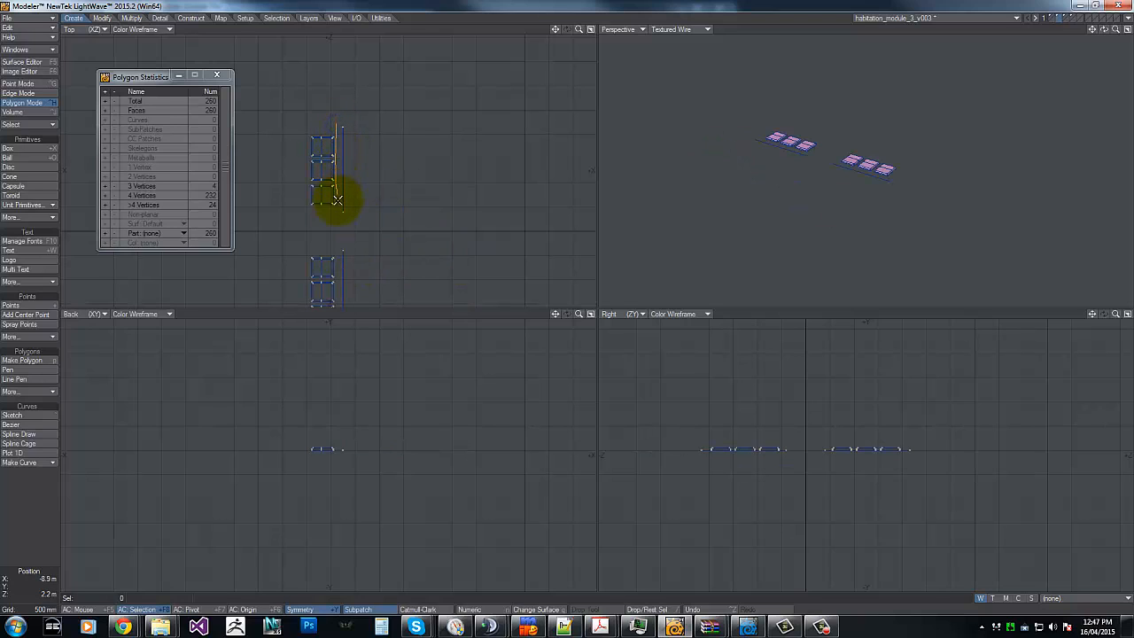
mouse_move(338, 266)
right_mouse_down()
mouse_move(291, 374)
mouse_move(291, 63)
right_mouse_up()
key("q")
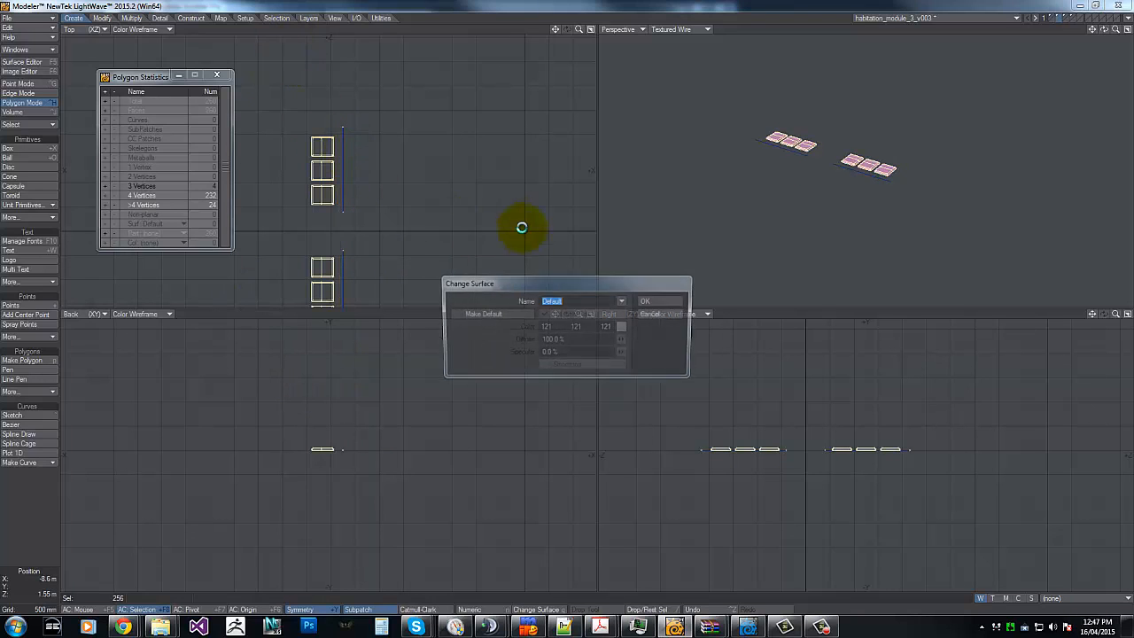
left_click(621, 301)
left_click(616, 327)
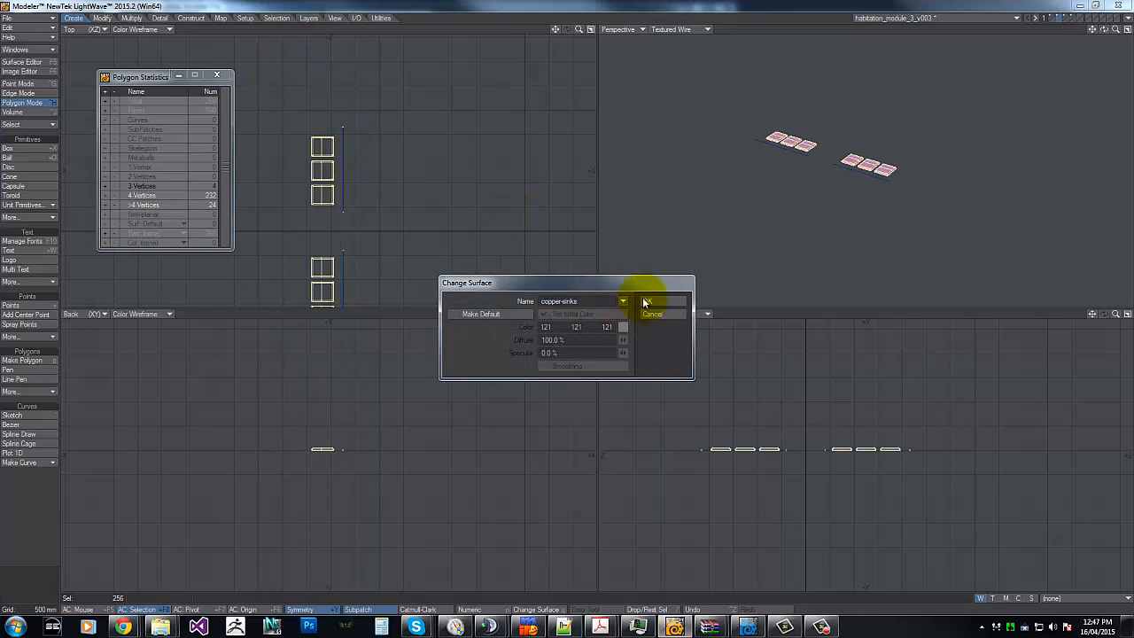
left_click(651, 301)
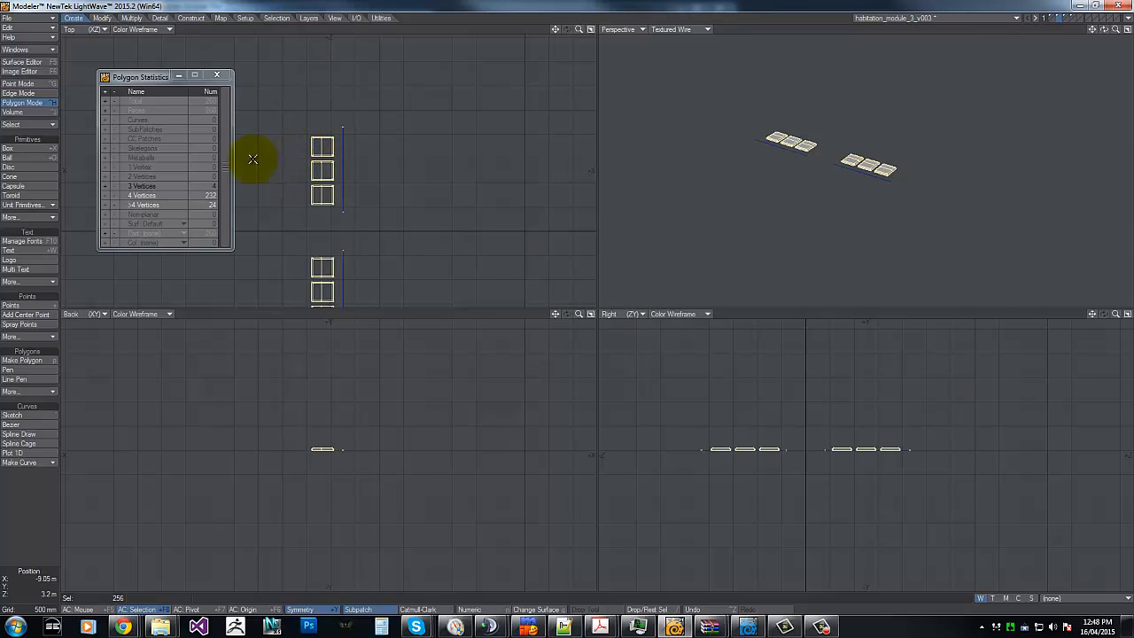
key("Delete")
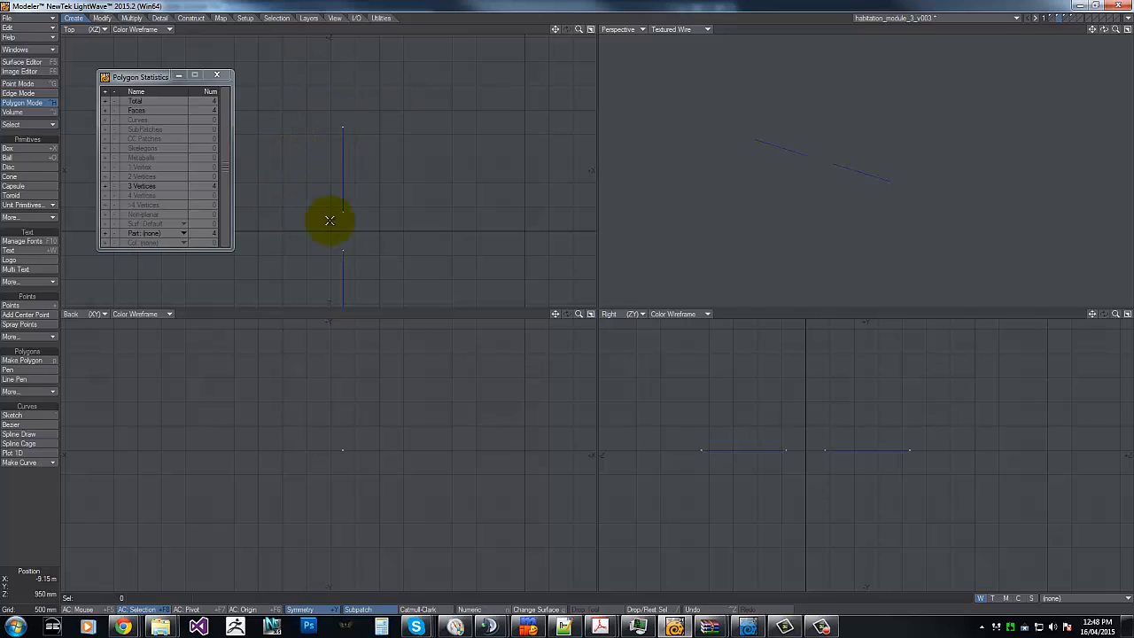
Step: Select the leftover thin strips, unhide all geometry to check where they lie on the hull, and clear the selection
mouse_move(326, 104)
right_mouse_down()
mouse_move(458, 207)
mouse_move(385, 145)
right_mouse_up()
key("backslash")
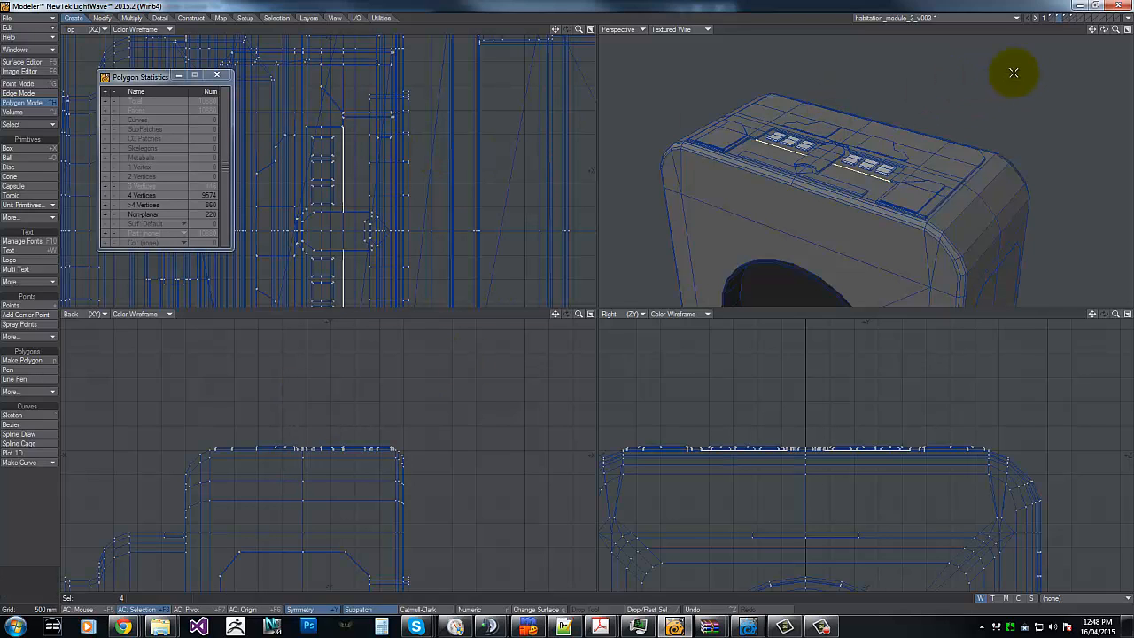
left_click_drag(1104, 30, 567, 292)
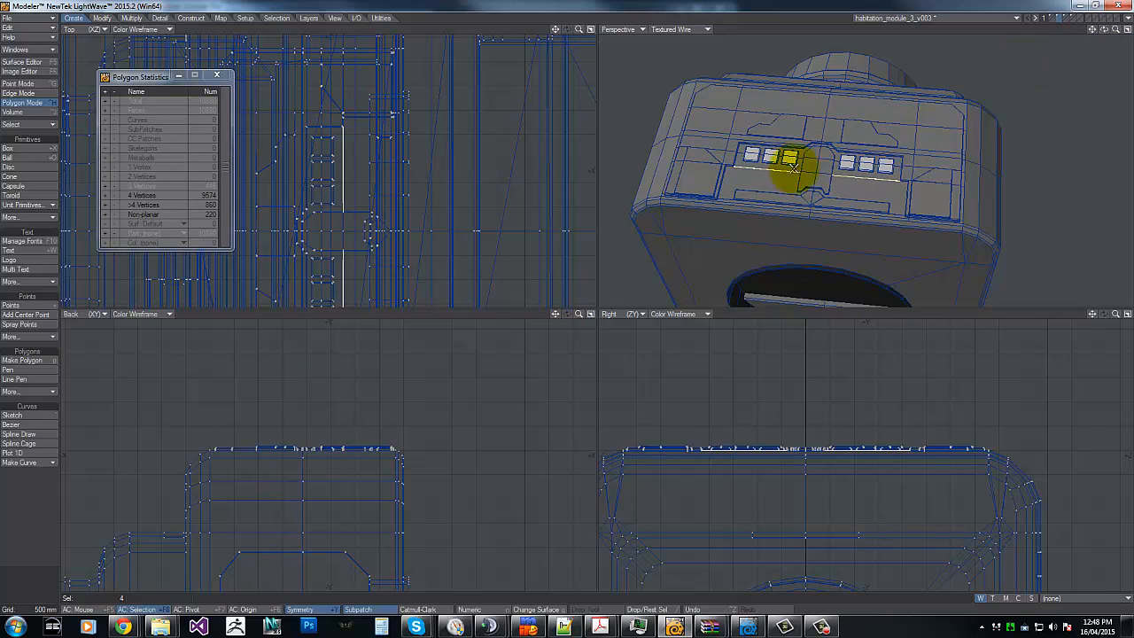
left_click(843, 184)
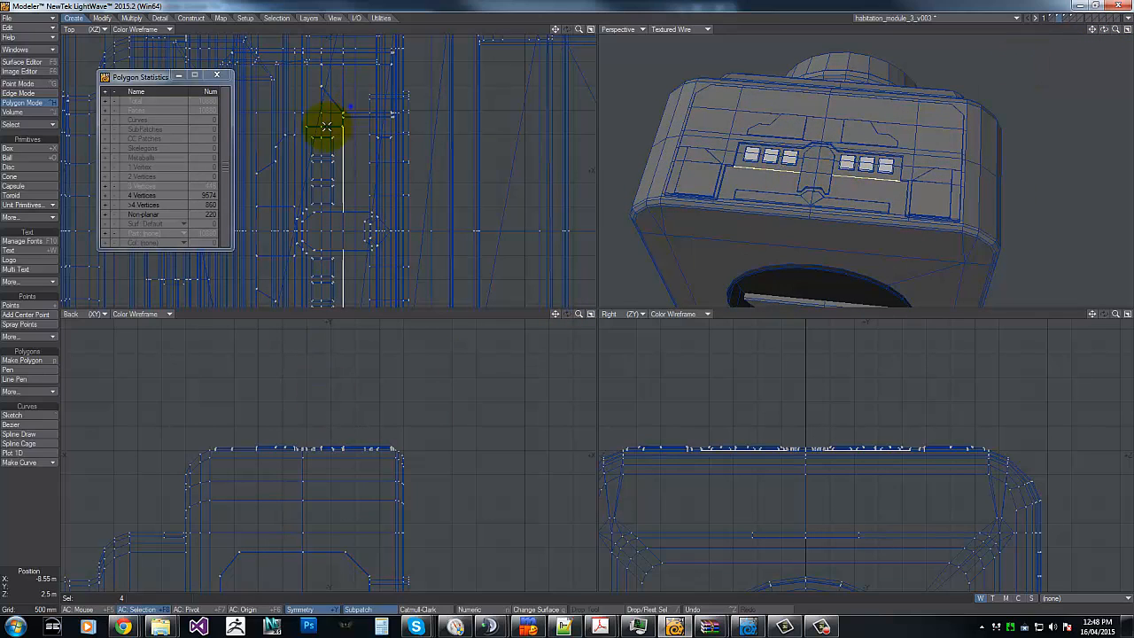
key("slash")
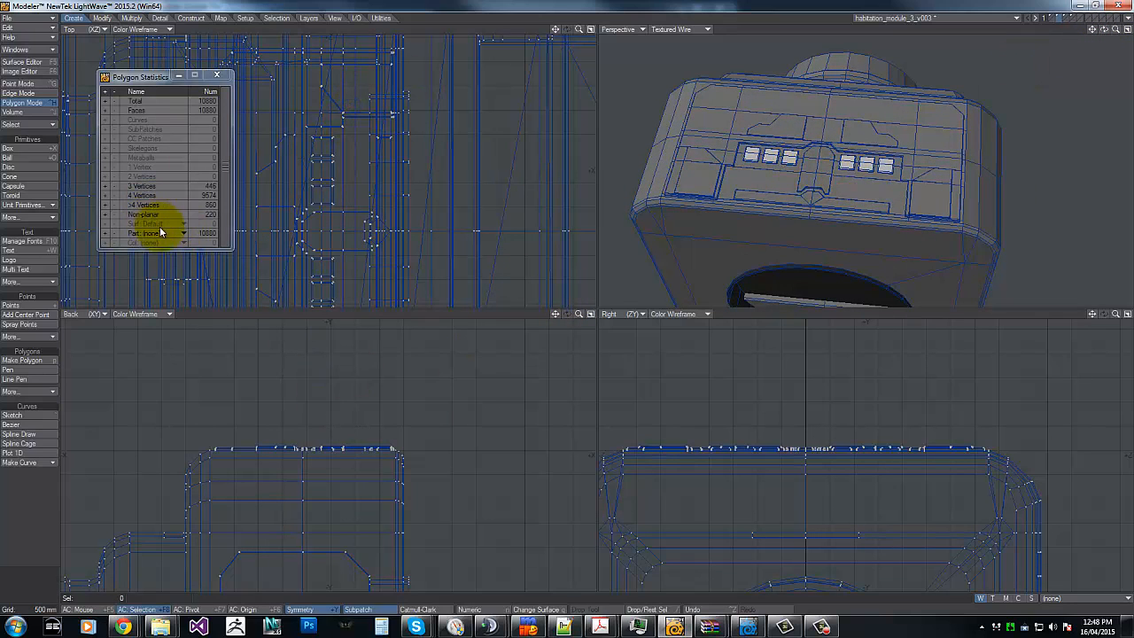
Step: Check which polygons belong to the hull-plate1, hull-plate2 and hull-plate3 surfaces by selecting and deselecting them through the polygon statistics
left_click(160, 225)
left_click(146, 271)
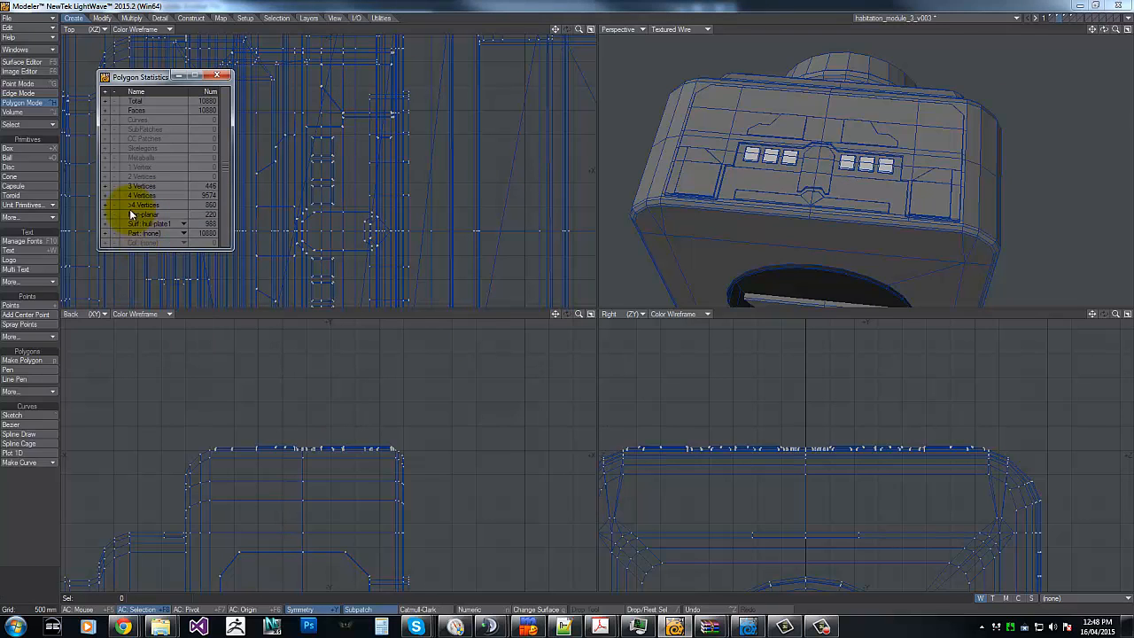
left_click(106, 224)
left_click(115, 223)
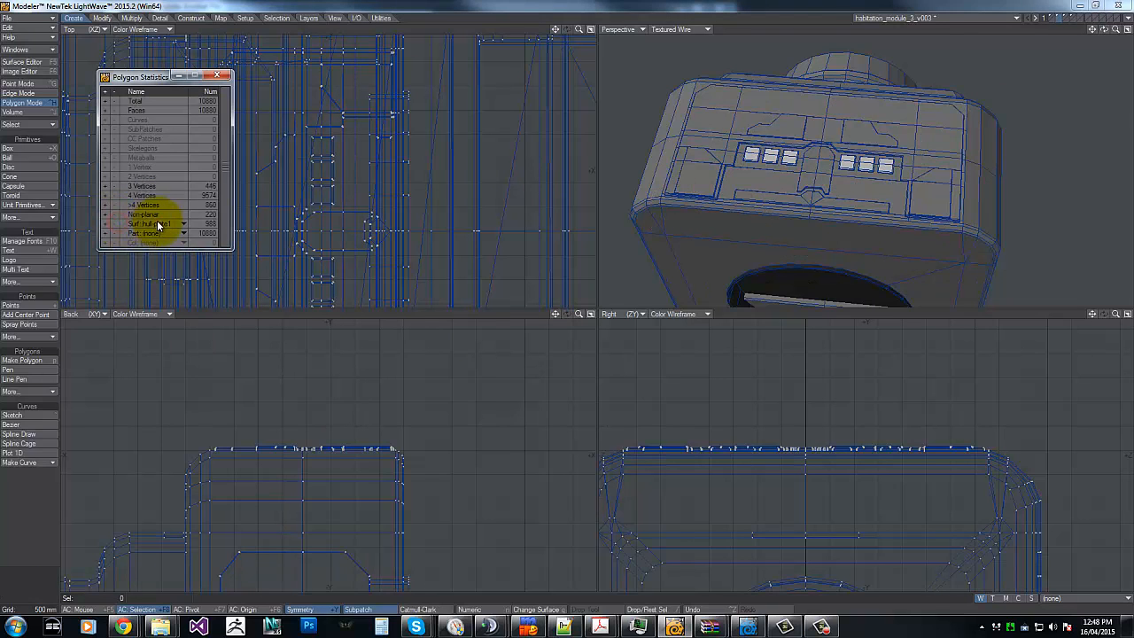
left_click(156, 223)
left_click(155, 229)
left_click(106, 223)
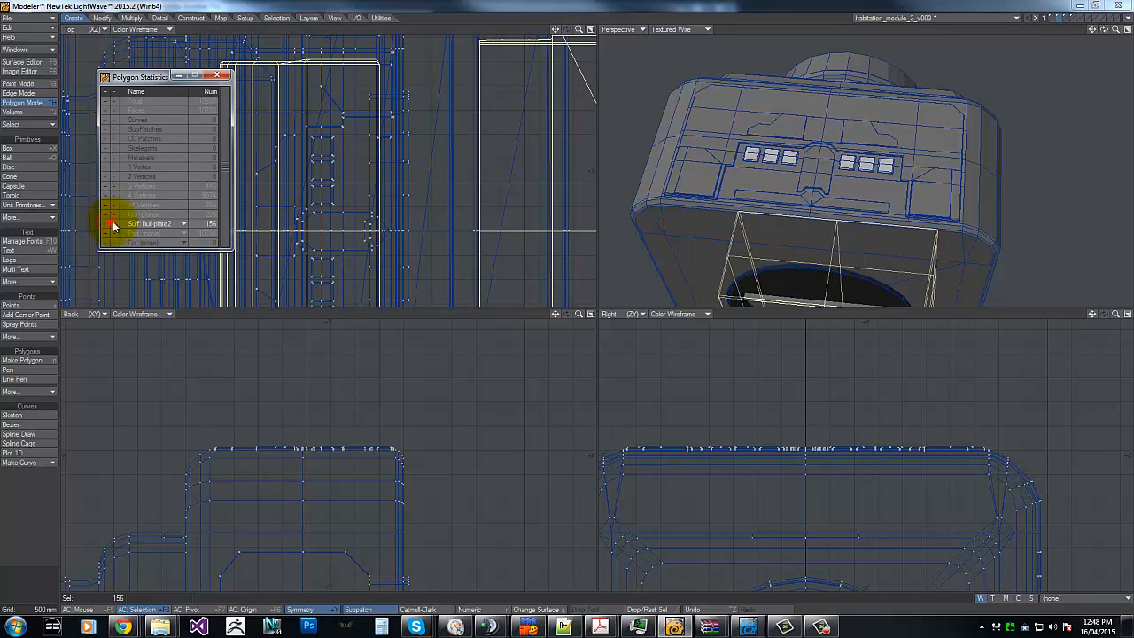
left_click(113, 223)
left_click(140, 224)
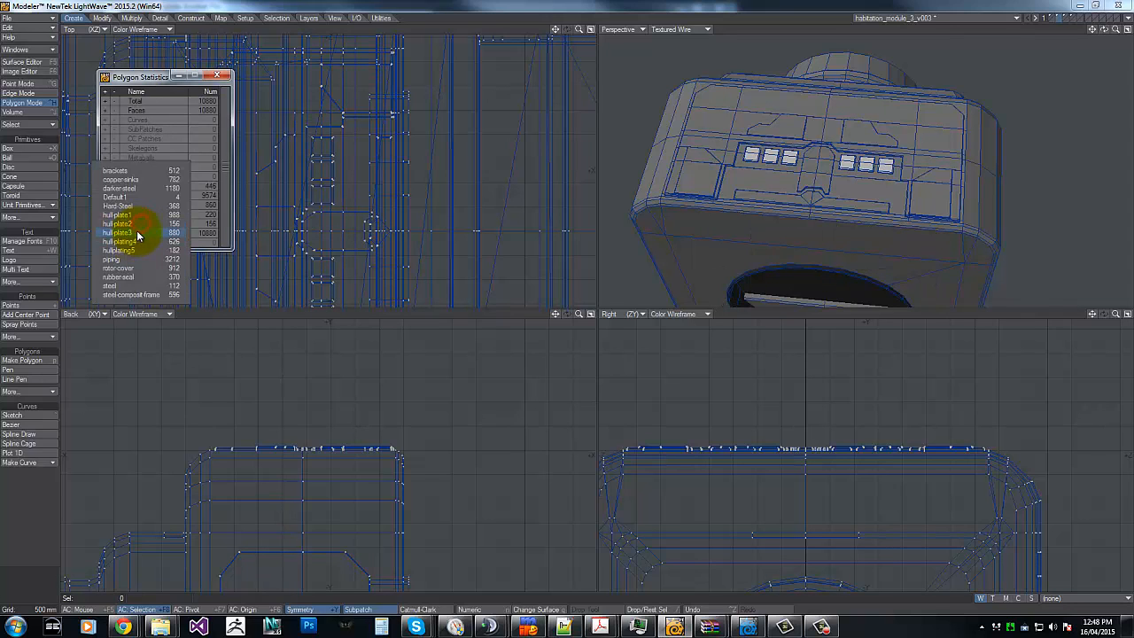
left_click(137, 233)
left_click(107, 228)
left_click(113, 223)
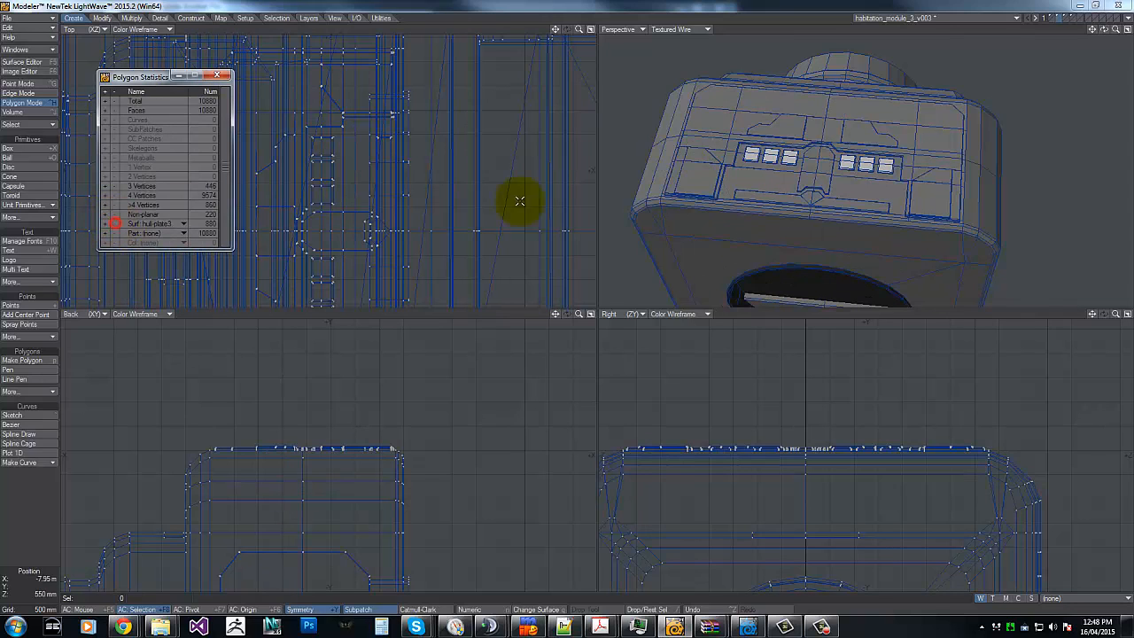
Step: Select the flat polygons and thin strips running beside both rows of small square plates
left_click(756, 167)
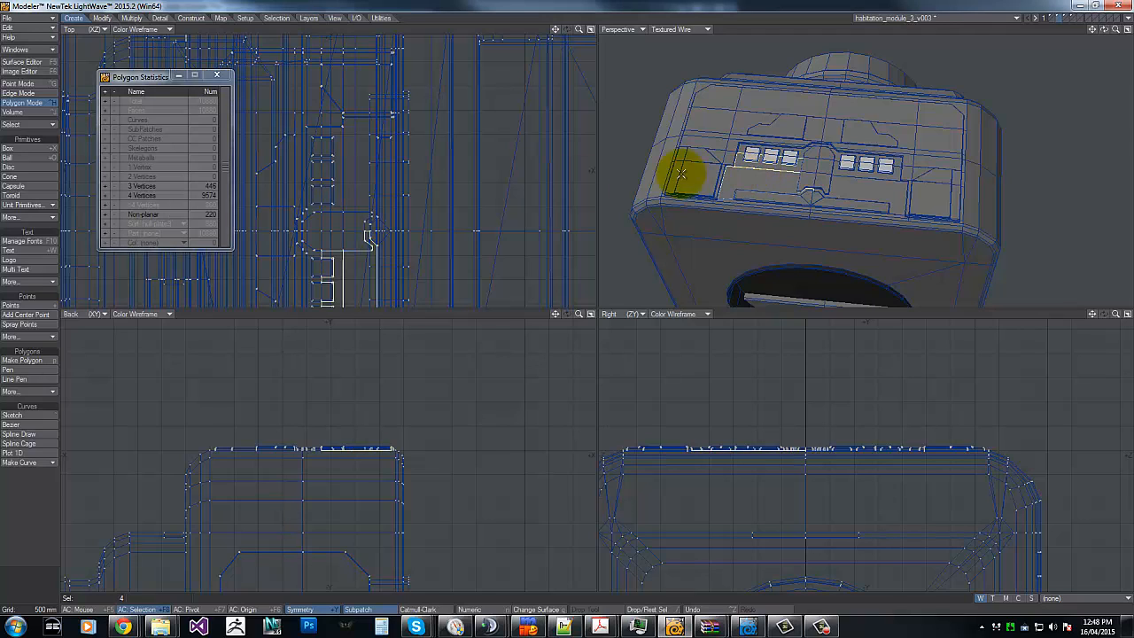
left_click(343, 260, "shift")
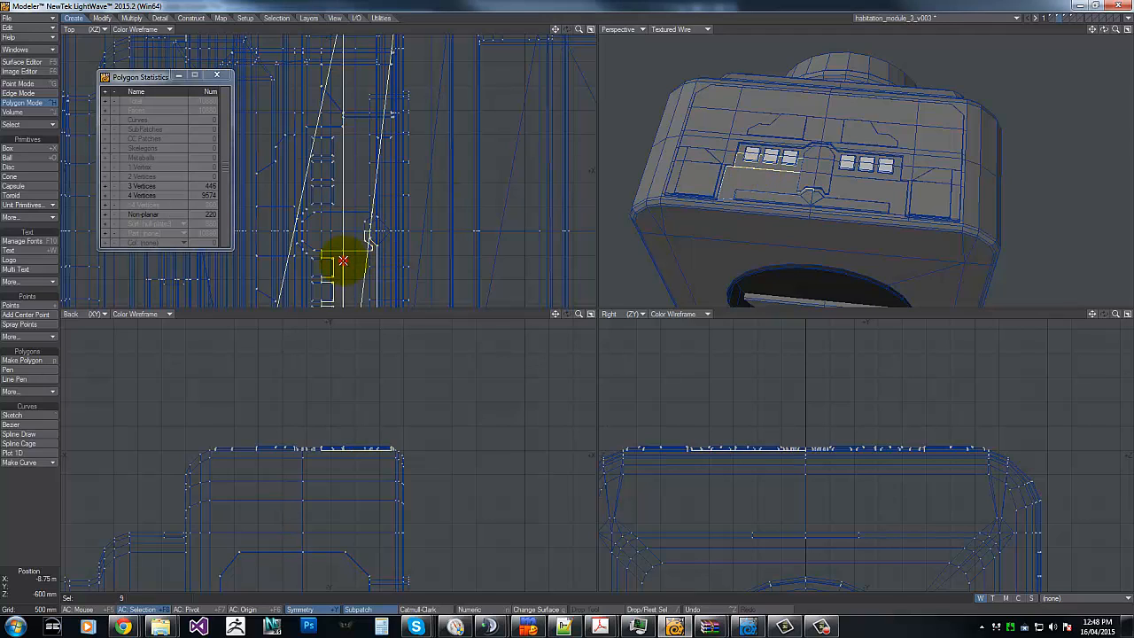
left_click(347, 184)
left_click(883, 184, "shift")
left_click(875, 179)
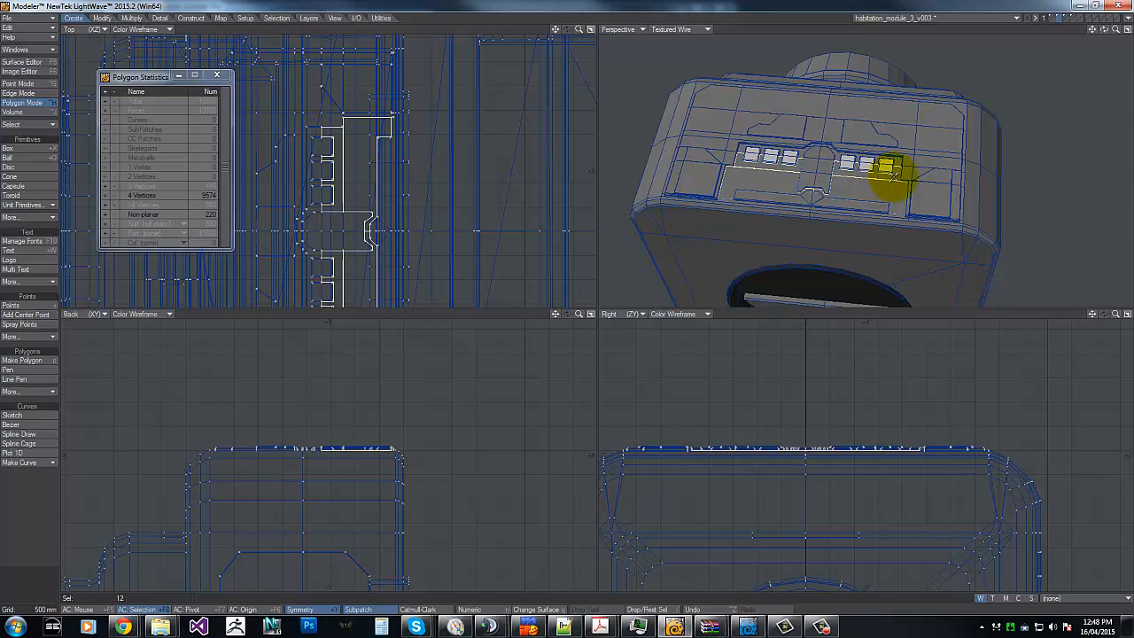
Step: Assign the existing hull-plate3 surface to the selected polygons beside the small plates and clear the selection
key("q")
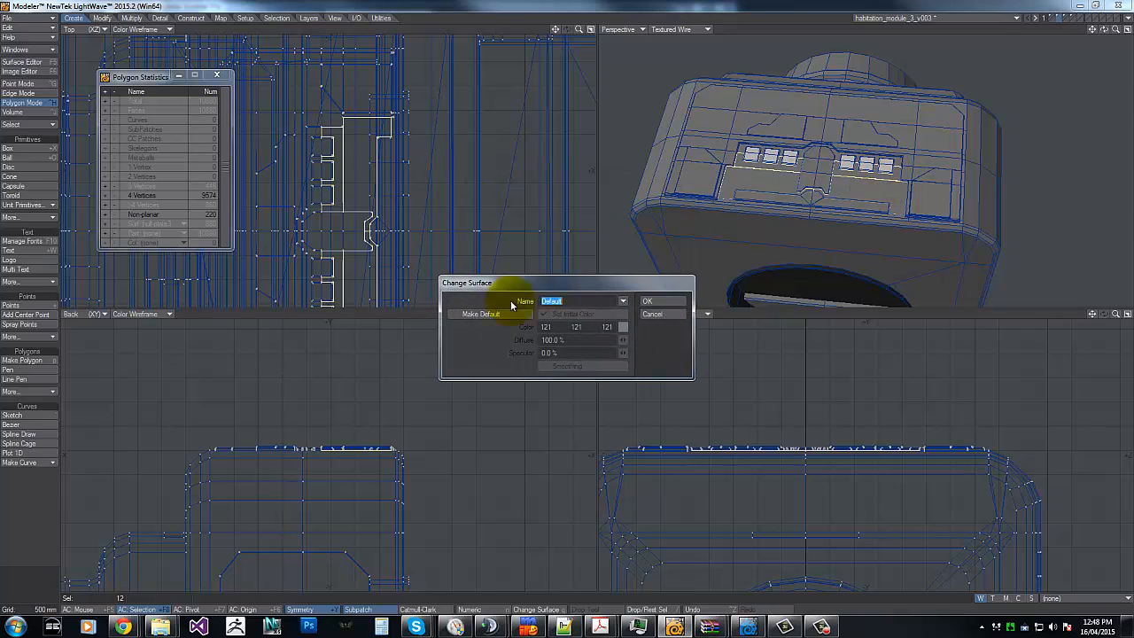
left_click(623, 302)
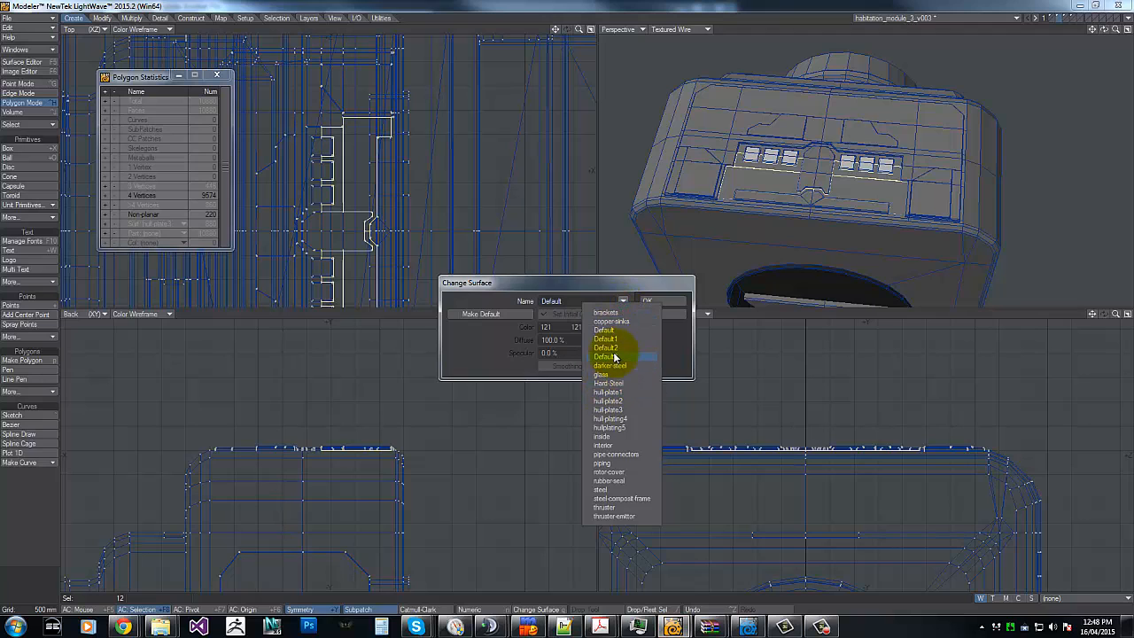
left_click(608, 410)
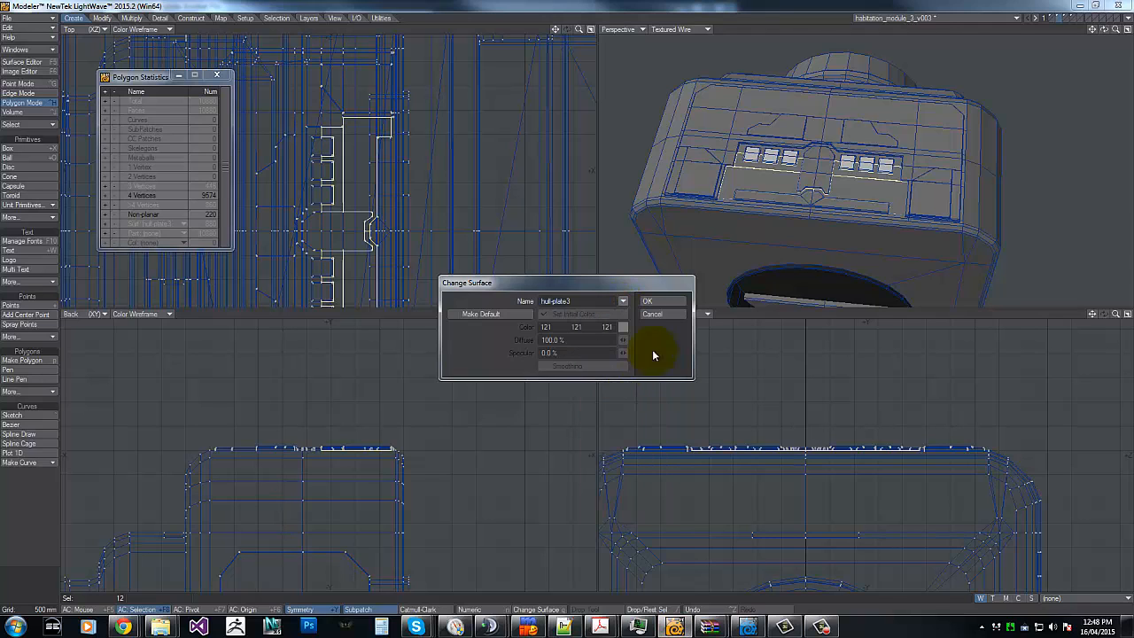
left_click(667, 299)
mouse_move(653, 413)
right_mouse_down()
mouse_move(1073, 397)
mouse_move(974, 341)
right_mouse_up()
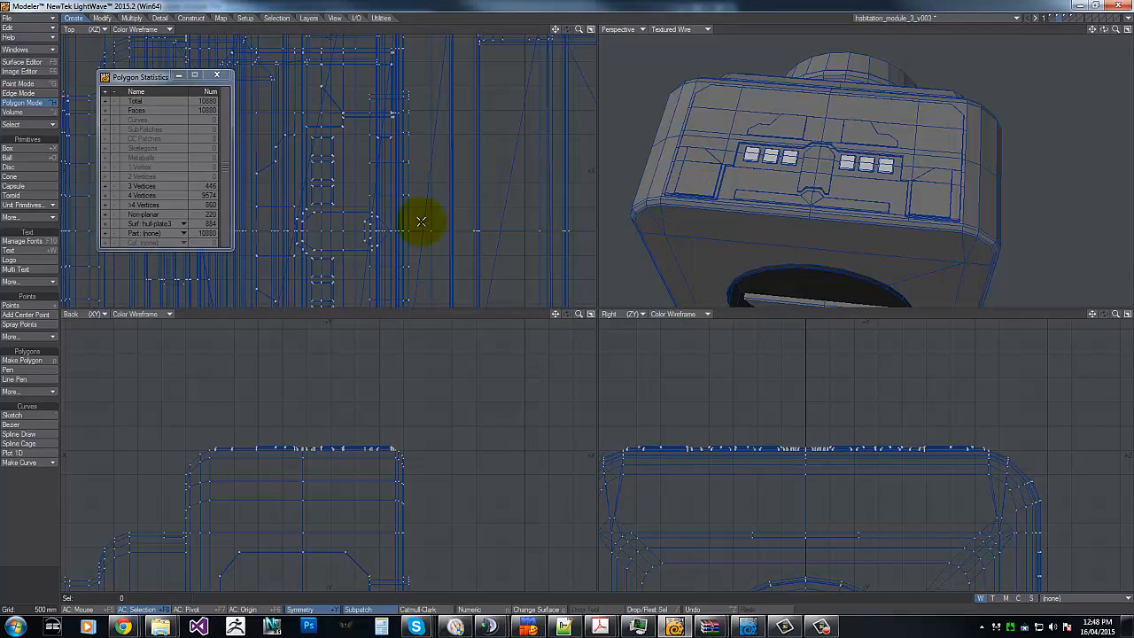
Step: Select the polygons of the hull's detailed top section around the corner panel and hide all the other geometry
left_click_drag(393, 268, 332, 75, "alt")
left_click(868, 133)
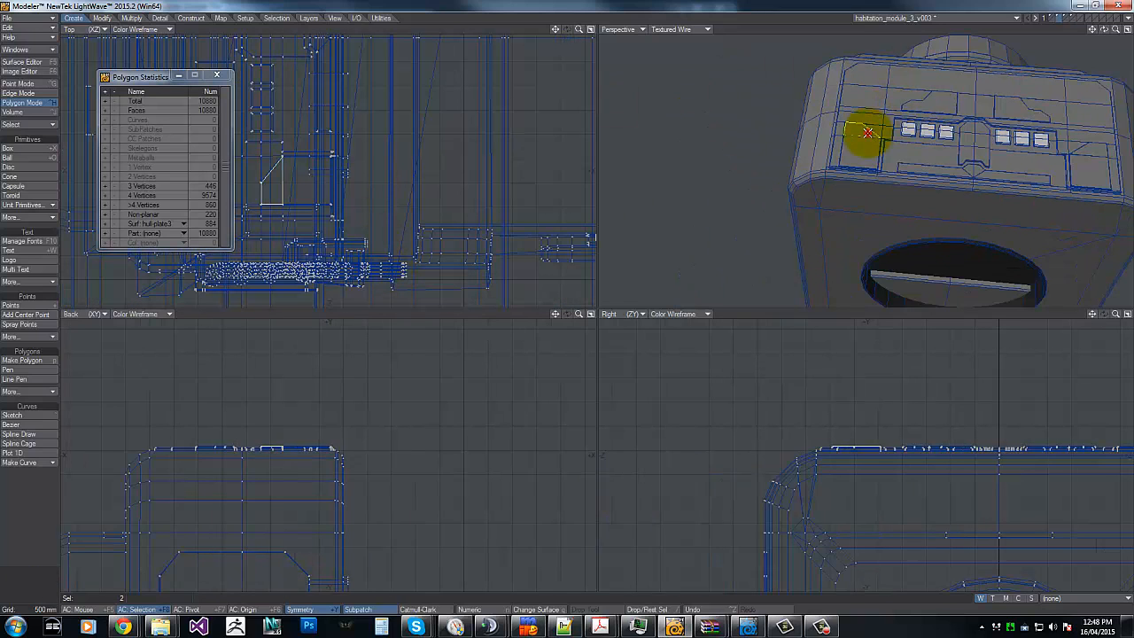
key("g")
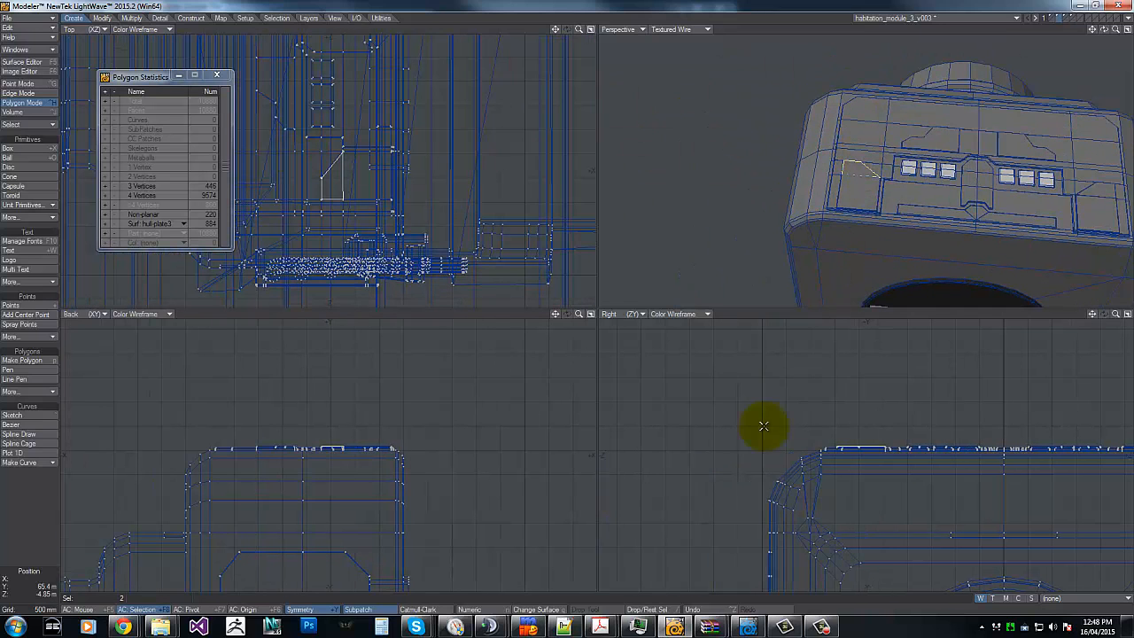
mouse_move(815, 392)
right_mouse_down()
mouse_move(838, 329)
mouse_move(792, 499)
mouse_move(646, 316)
right_mouse_up()
key("equal")
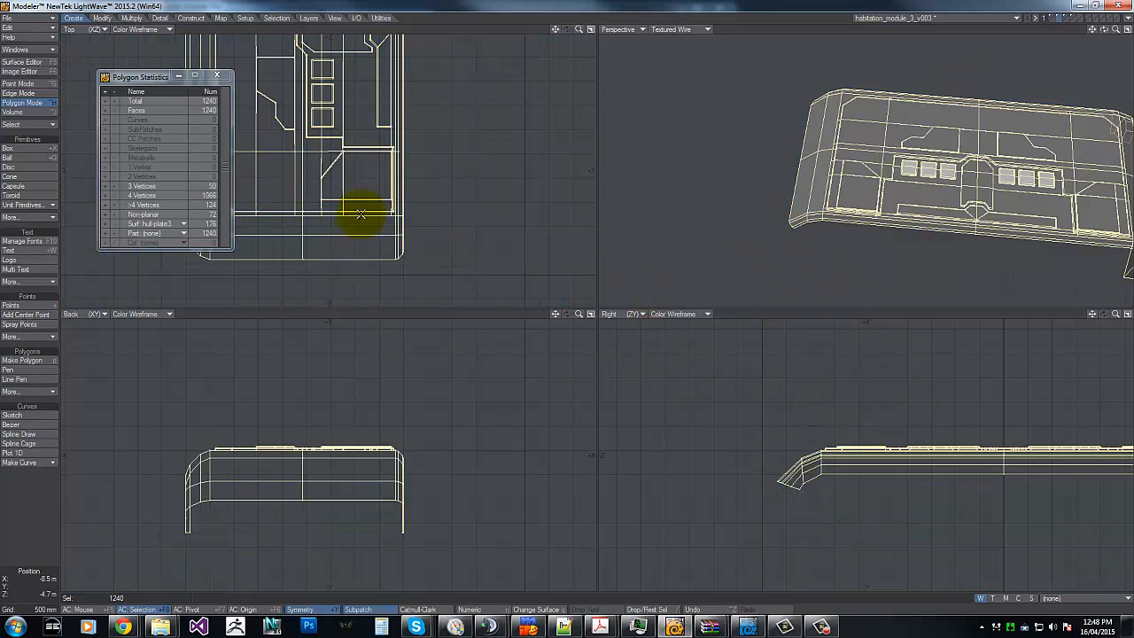
Step: Select the polygons of the chamfered corner panel on the hull's top, leaving the surrounding strips out of the selection
right_click_drag(208, 395, 328, 216)
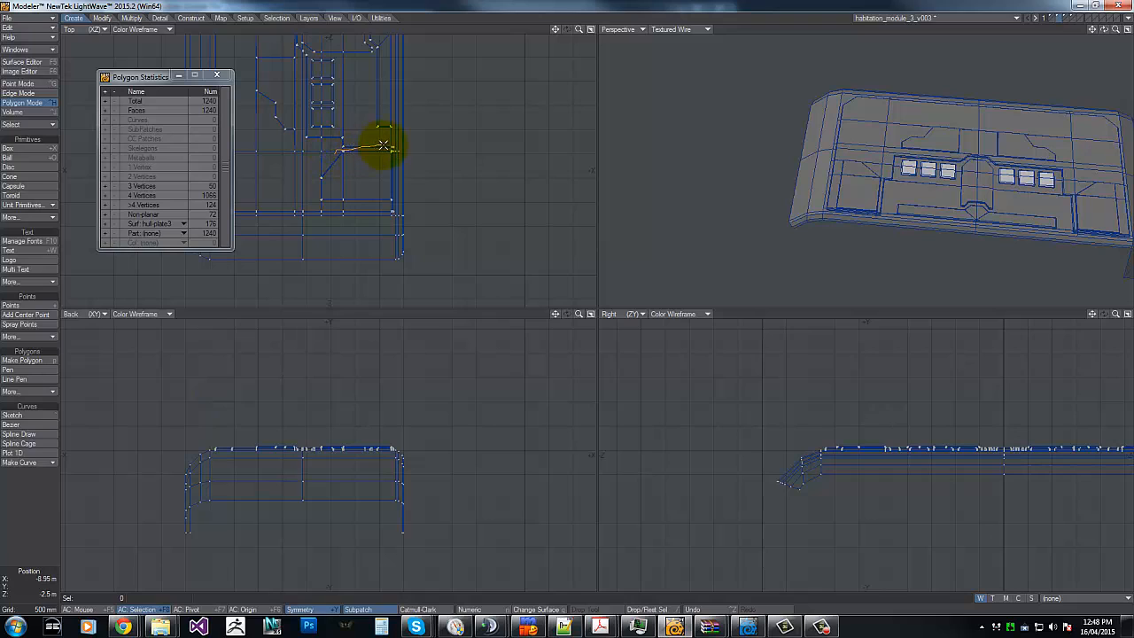
left_click(354, 152)
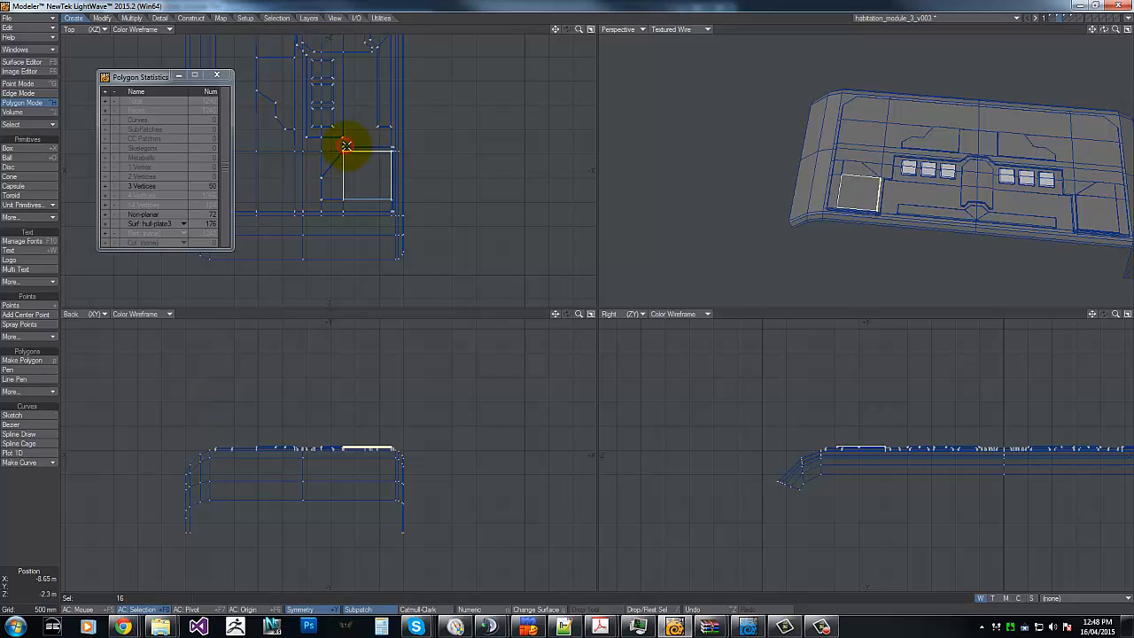
left_click(332, 162)
left_click_drag(315, 170, 321, 189)
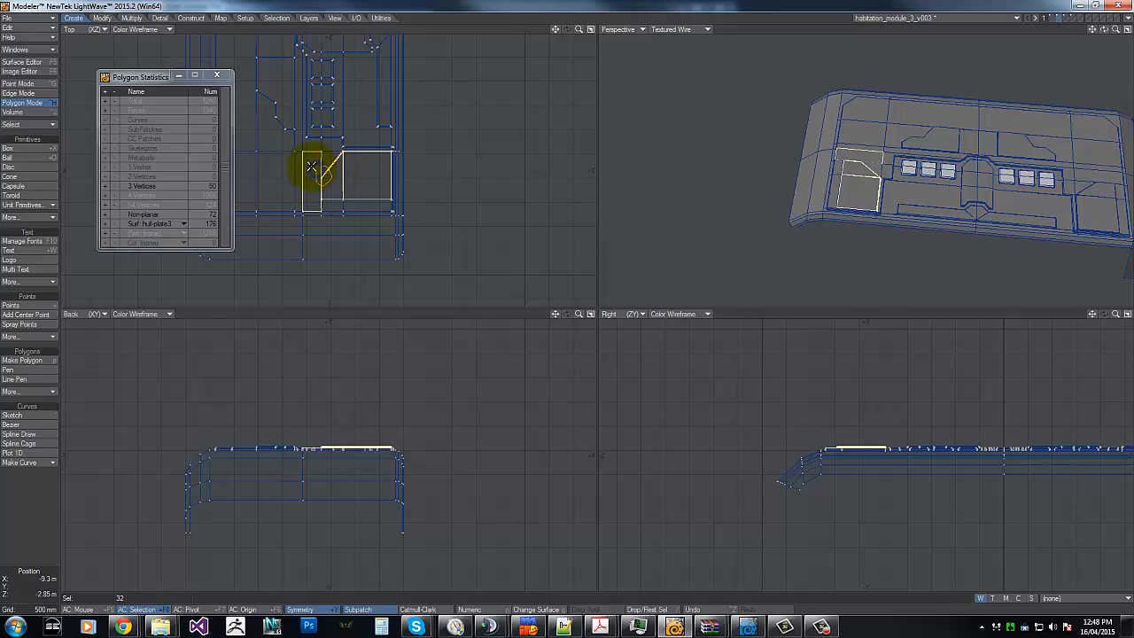
left_click(312, 167)
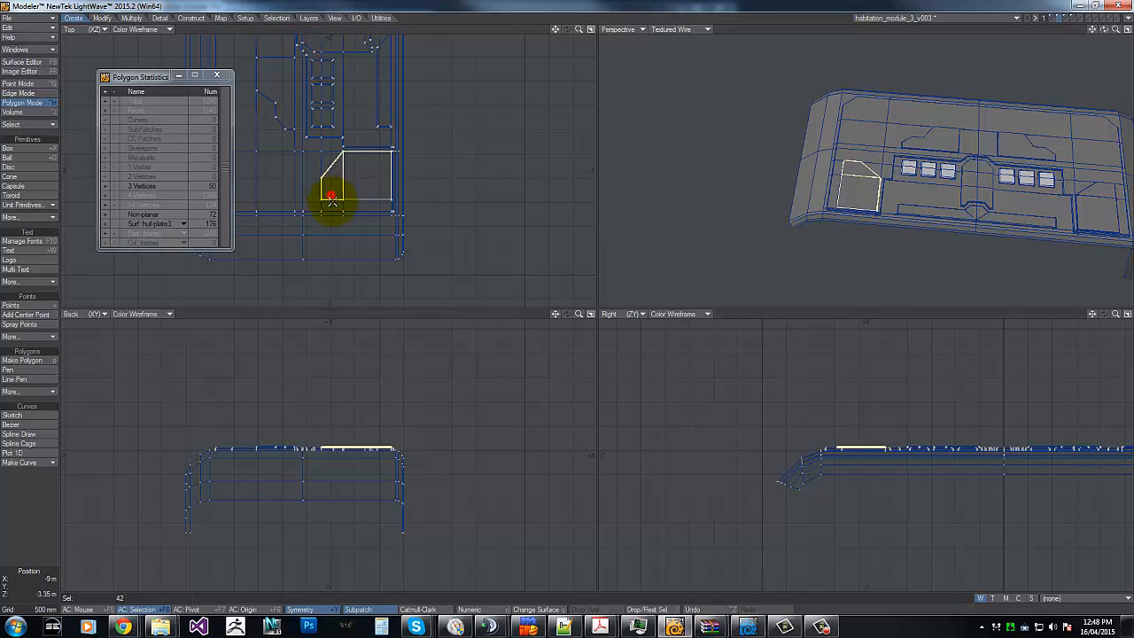
left_click(333, 207)
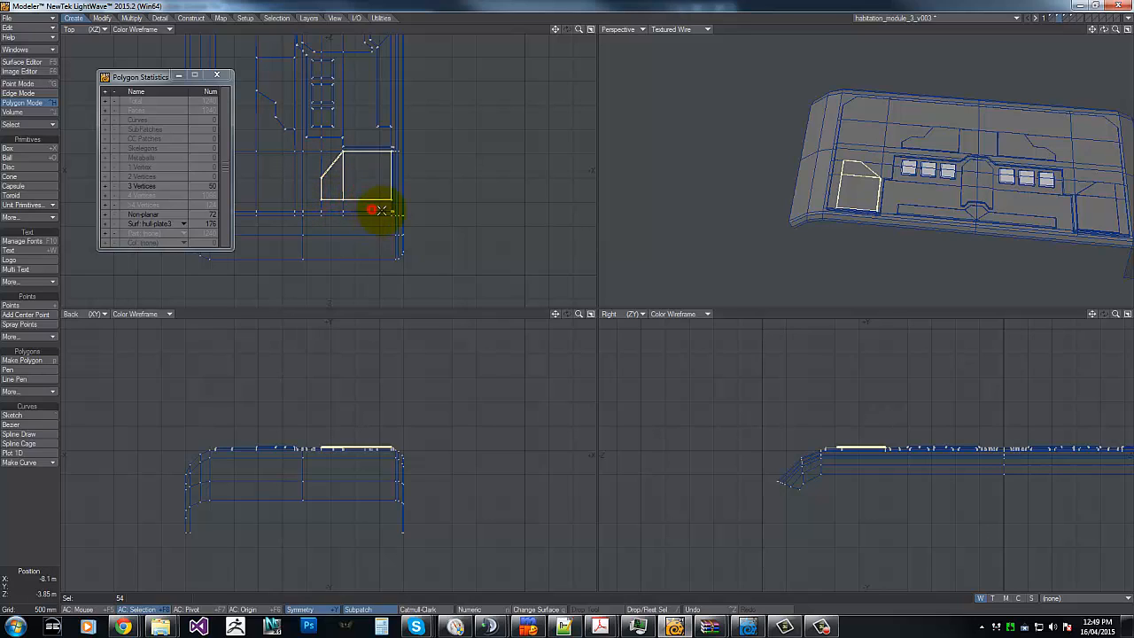
right_click(384, 152)
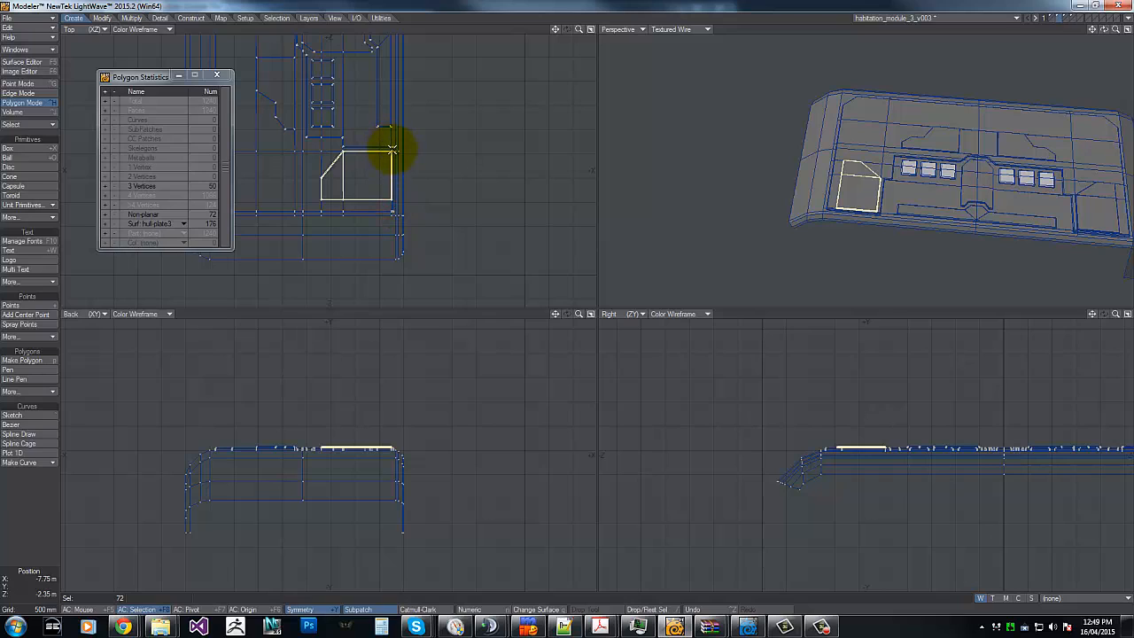
left_click(388, 151)
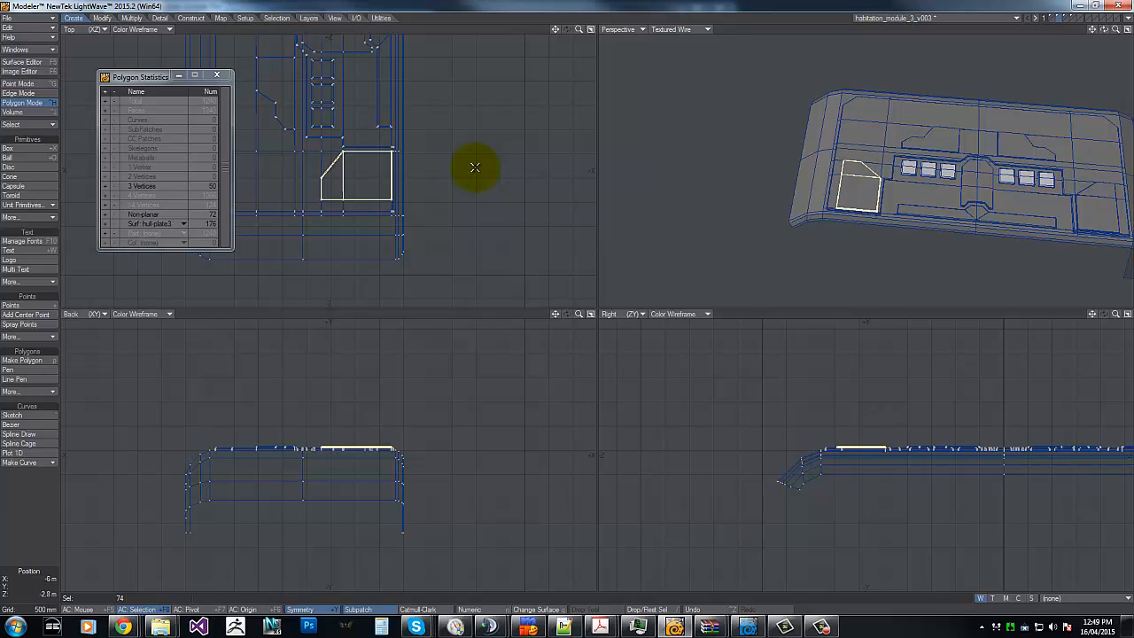
Step: Assign the existing hull-plating4 surface to the selected corner panel and clear the selection
key("q")
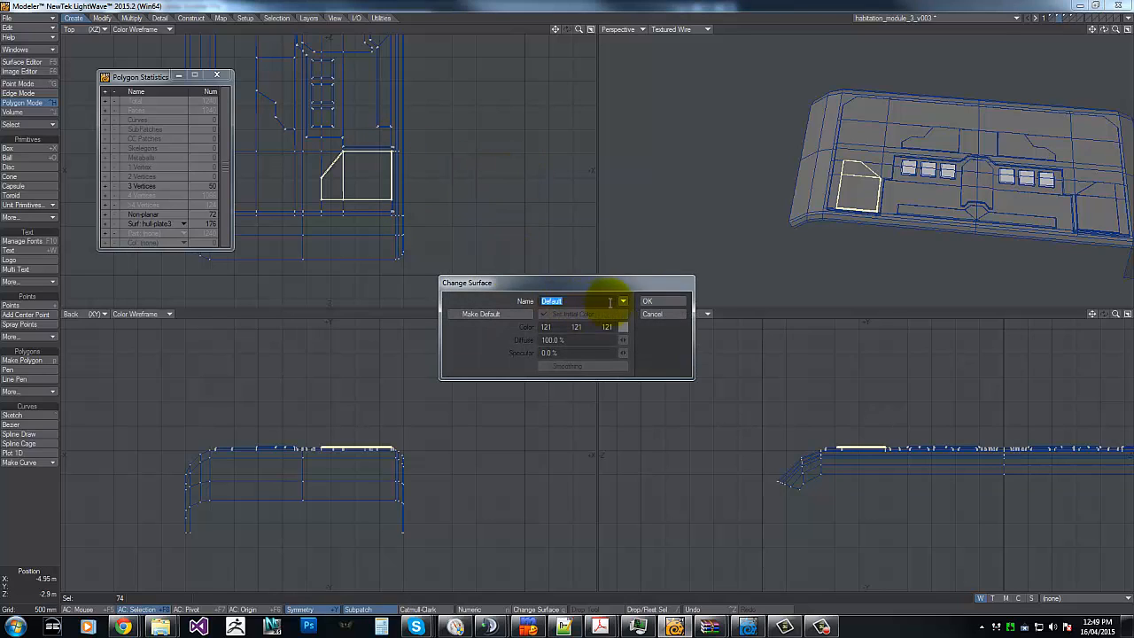
left_click(623, 303)
left_click(611, 416)
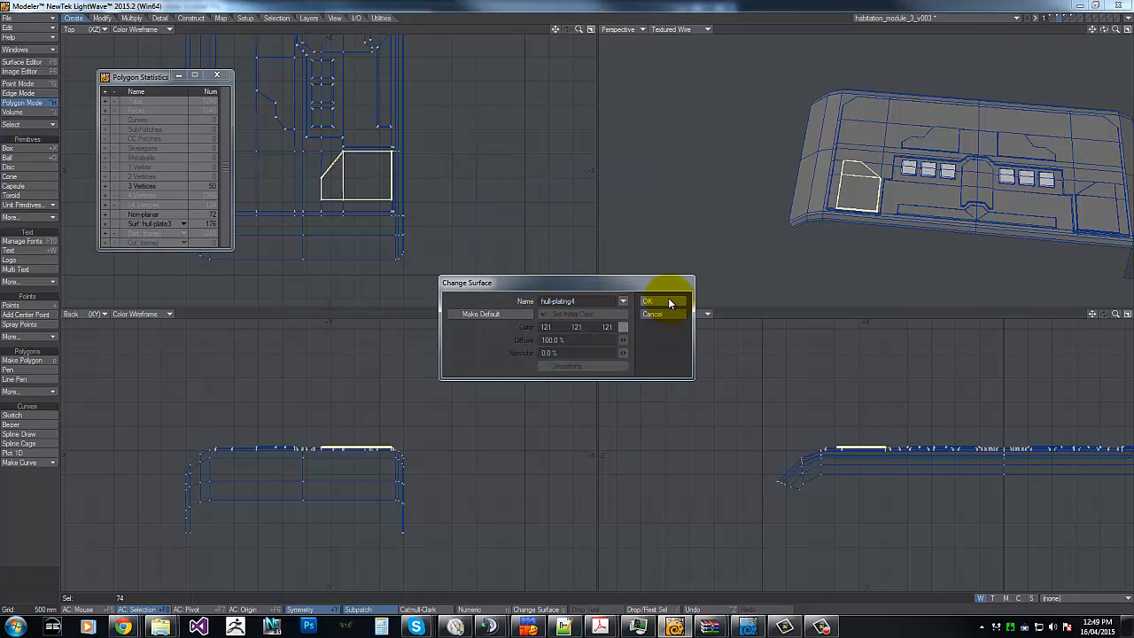
left_click(668, 301)
mouse_move(328, 128)
right_mouse_down()
mouse_move(442, 238)
mouse_move(478, 142)
right_mouse_up()
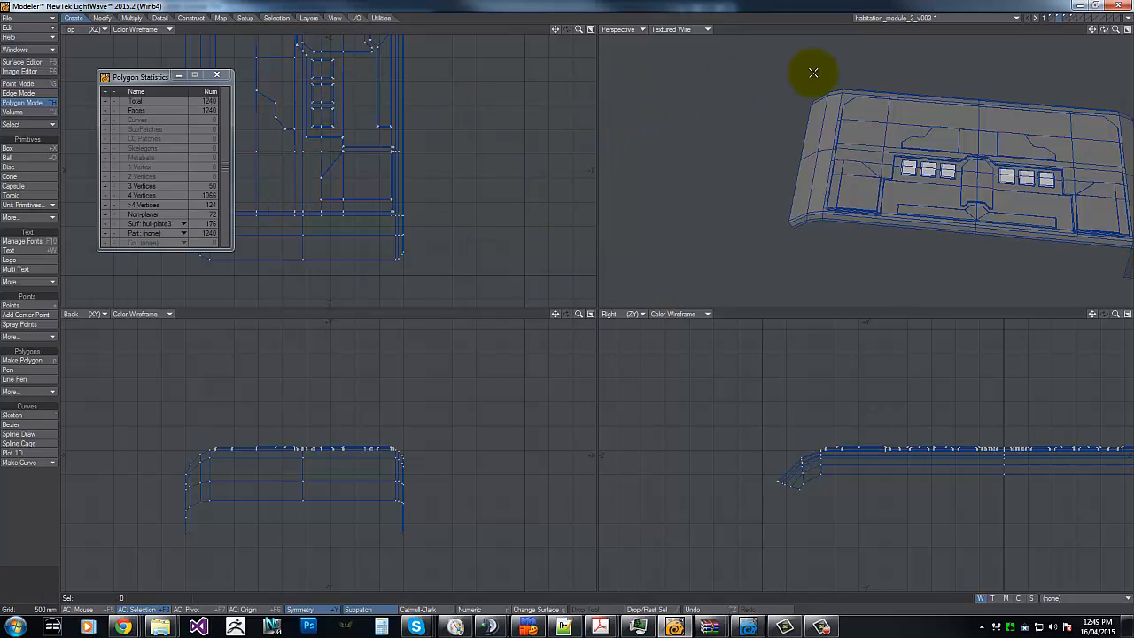
Step: Unhide all geometry, select the connected arm structure above the ring, and start the Mirror tool without applying it
key("backslash")
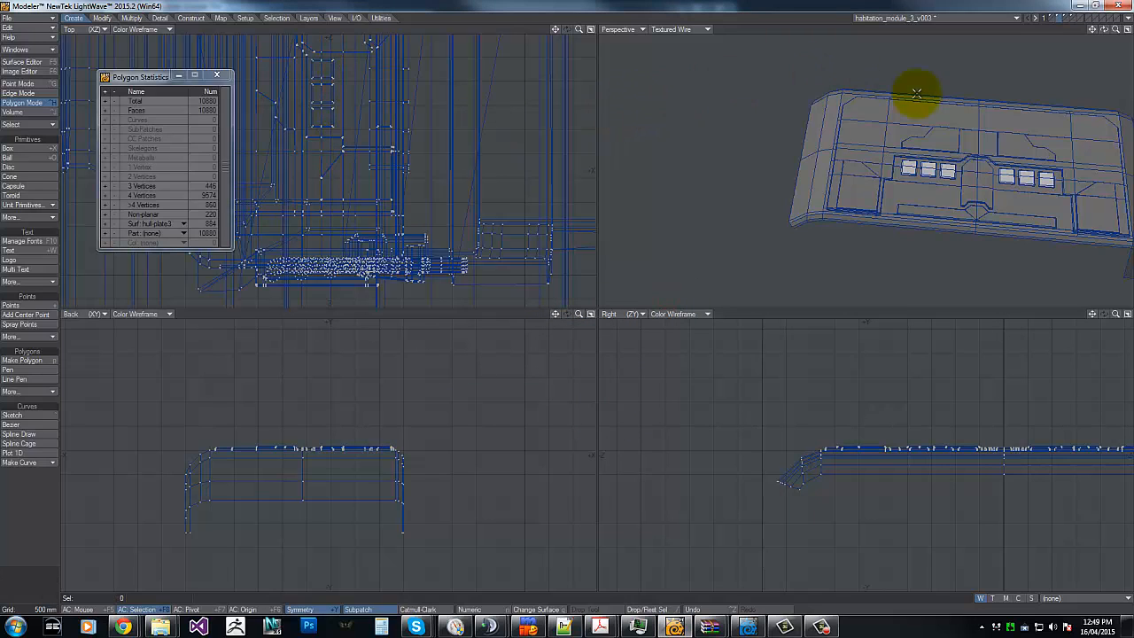
left_click_drag(1116, 29, 569, 302)
left_click(1103, 26)
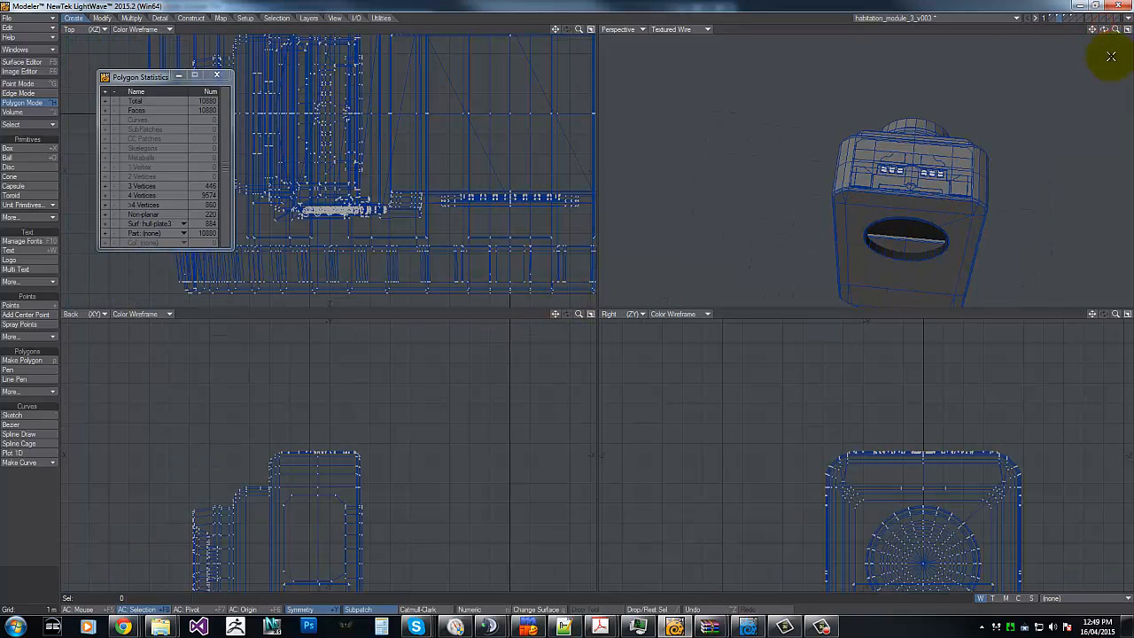
mouse_move(1104, 30)
left_mouse_down()
mouse_move(565, 301)
mouse_move(891, 197)
mouse_move(840, 156)
mouse_move(846, 181)
mouse_move(813, 203)
left_mouse_up()
key("a")
key("]")
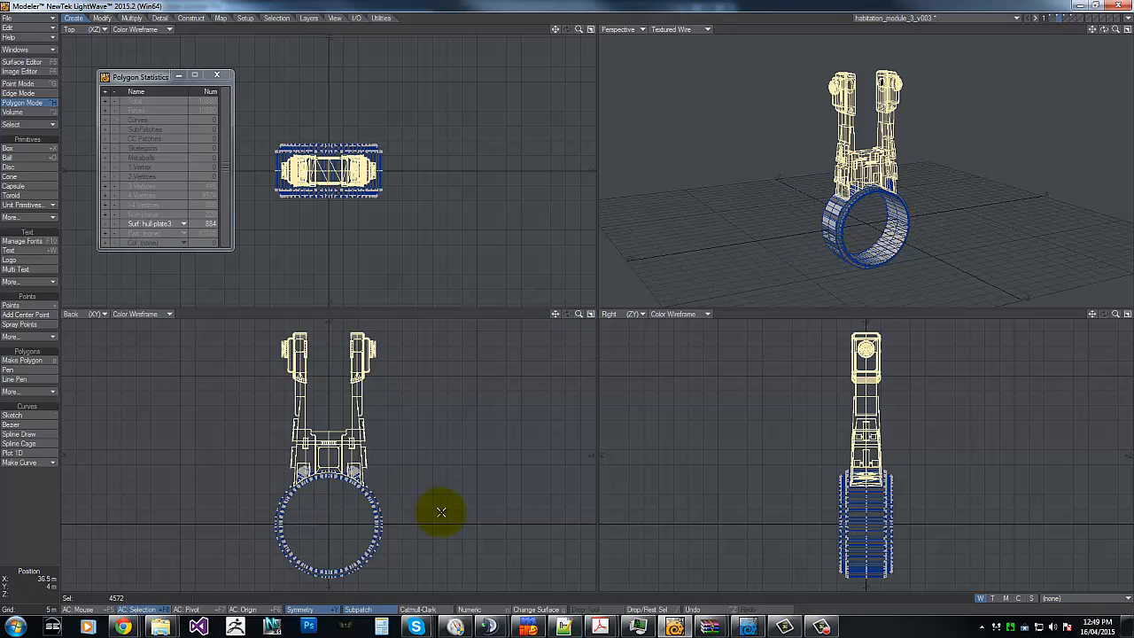
key("shift+v")
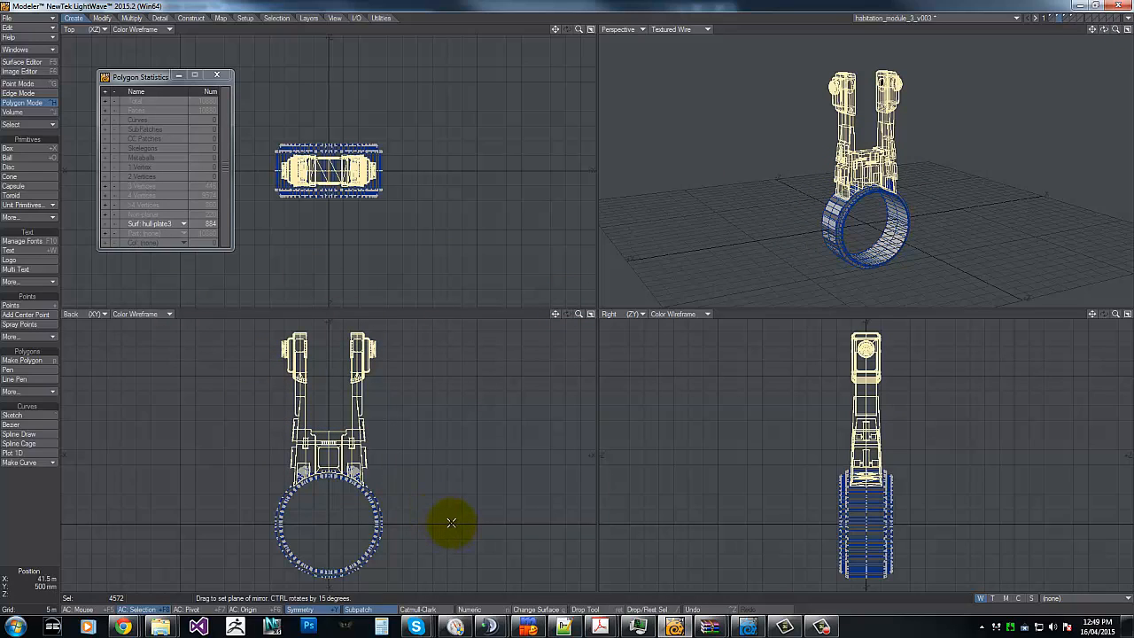
key("space")
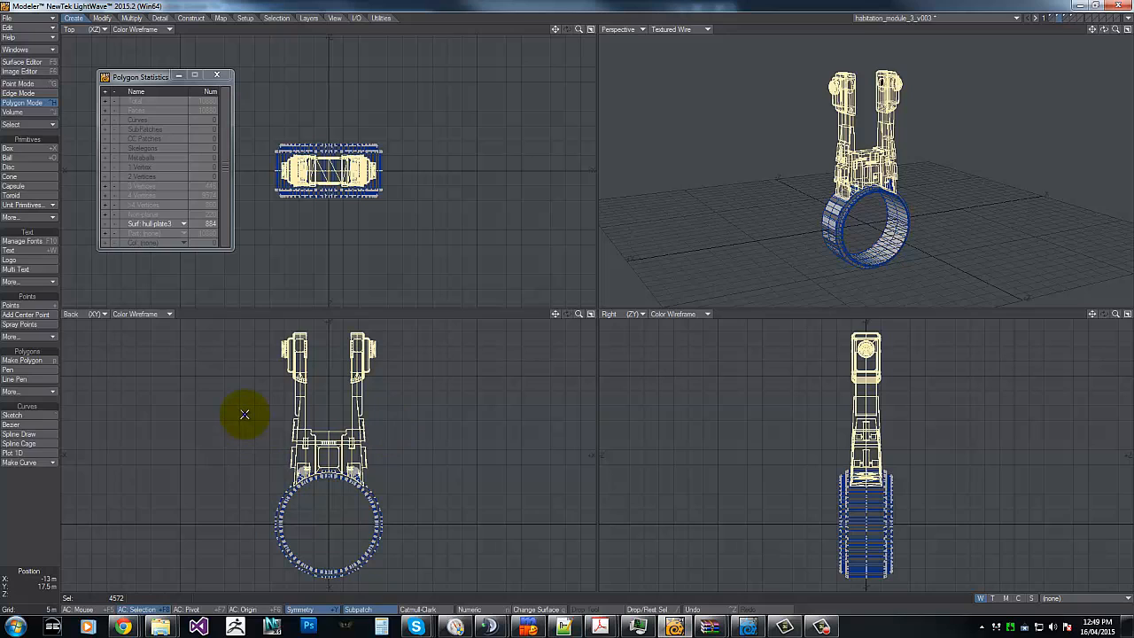
Step: Select the whole ring below the arm structure and cut it out of the layer
mouse_move(244, 414)
right_mouse_down()
mouse_move(238, 499)
mouse_move(286, 531)
mouse_move(262, 297)
mouse_move(362, 455)
right_mouse_up()
key("g")
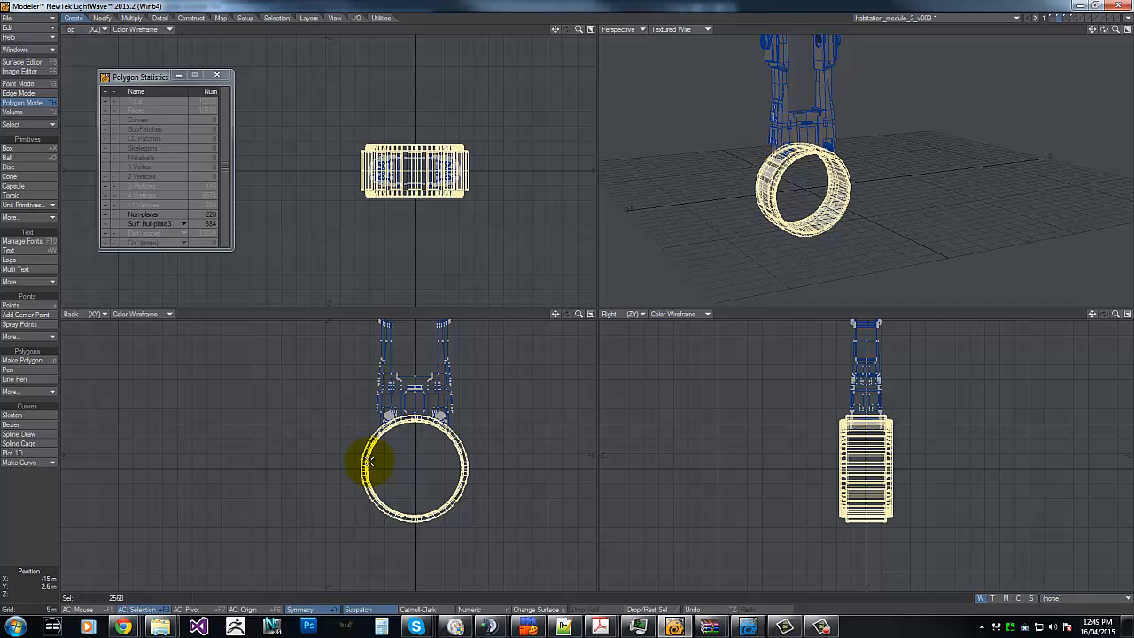
key("Delete")
Step: Mirror the arm structure vertically across the ground plane and paste the ring back between the two copies
mouse_move(322, 425)
right_mouse_down()
mouse_move(594, 455)
mouse_move(320, 460)
right_mouse_up()
key("shift+v")
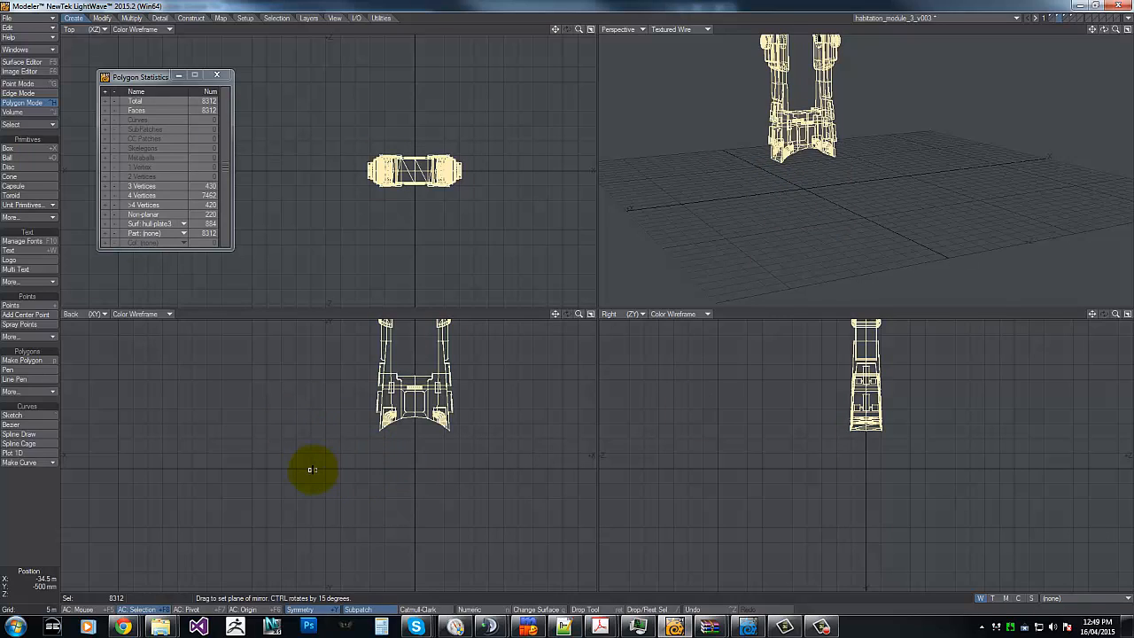
left_click_drag(309, 468, 608, 466)
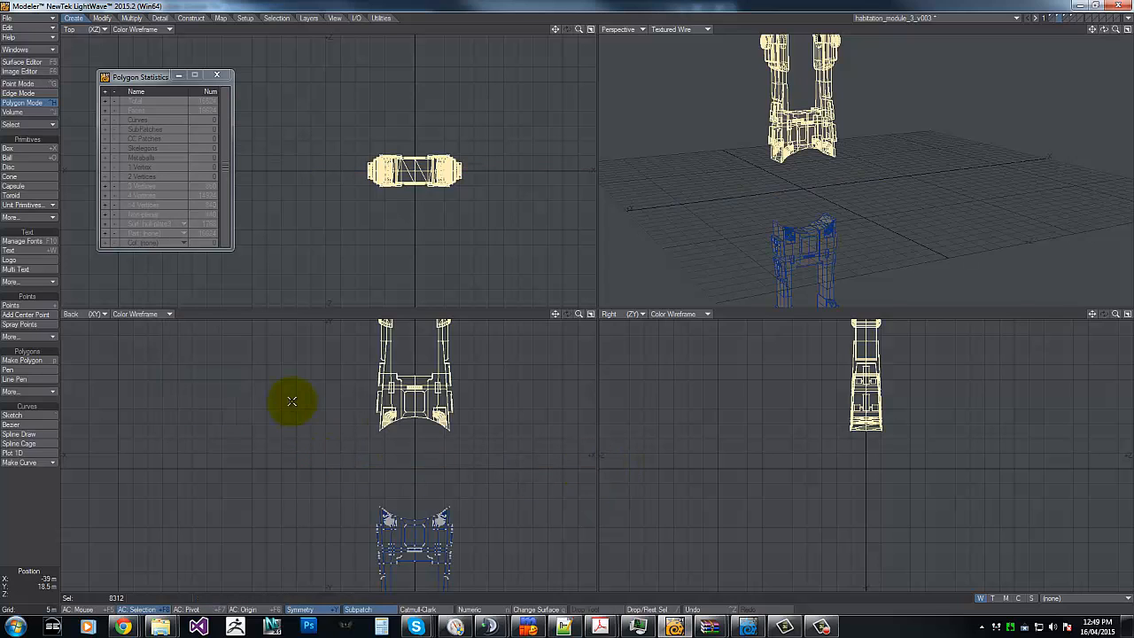
left_click(24, 199)
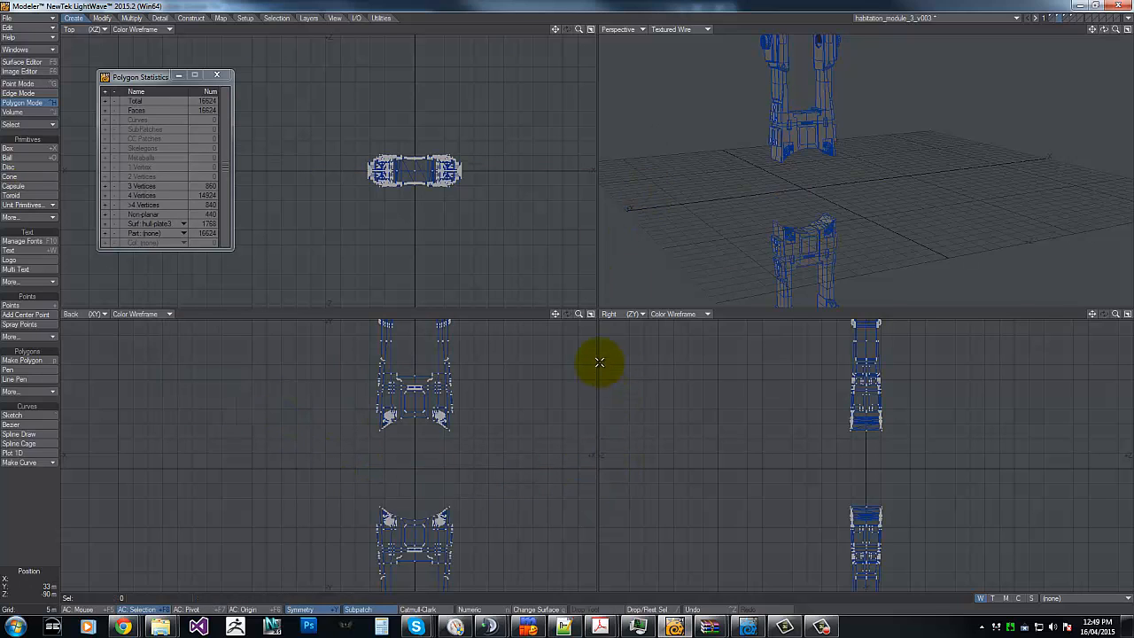
key("v")
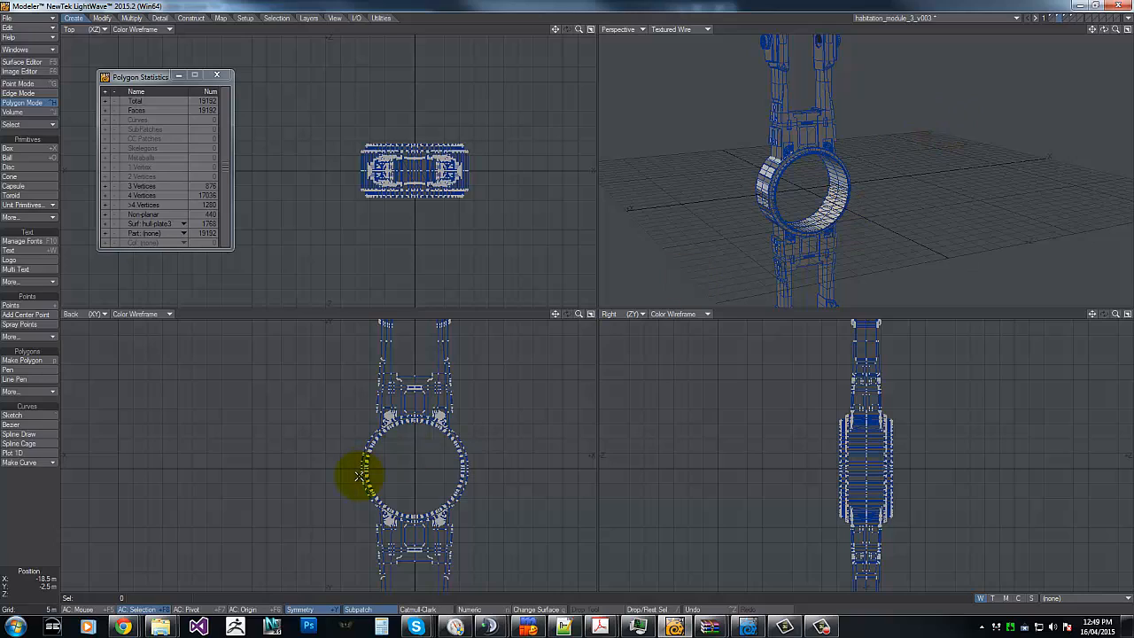
Step: Switch to the layer with the upright tower module and select the tall side polygons around its lowest section
left_click(1068, 17)
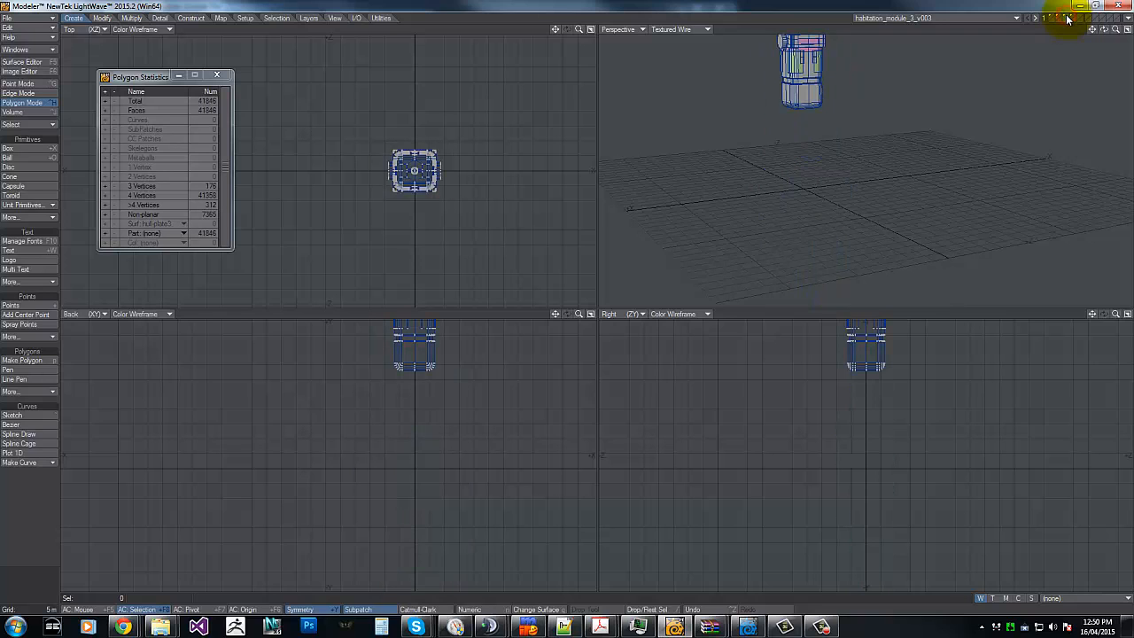
key("g")
key("g")
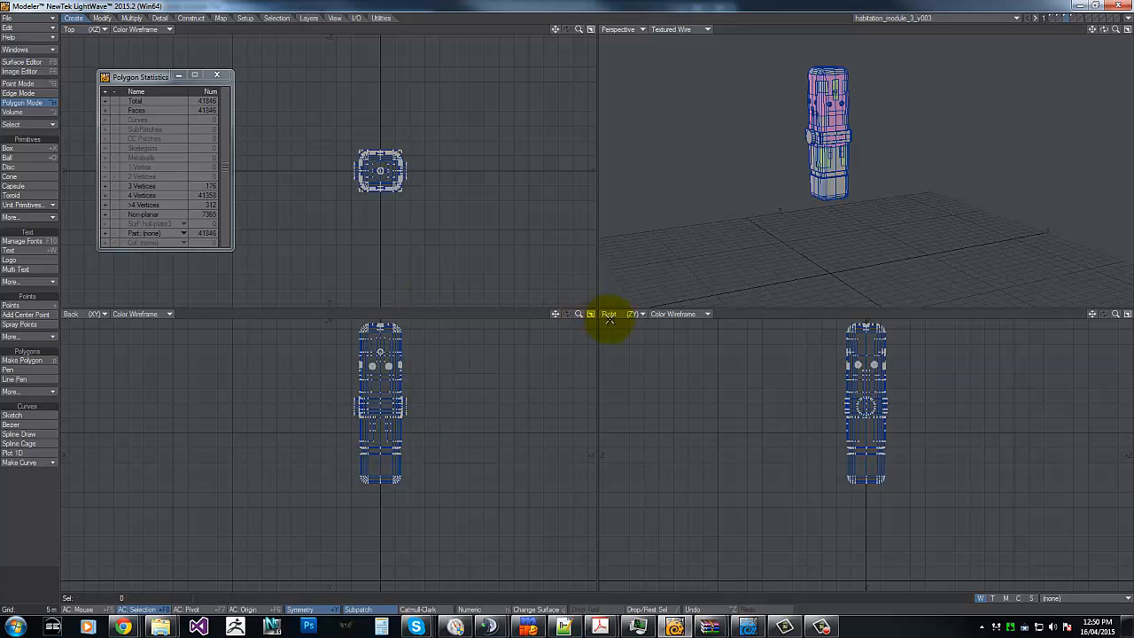
left_click_drag(580, 313, 627, 288)
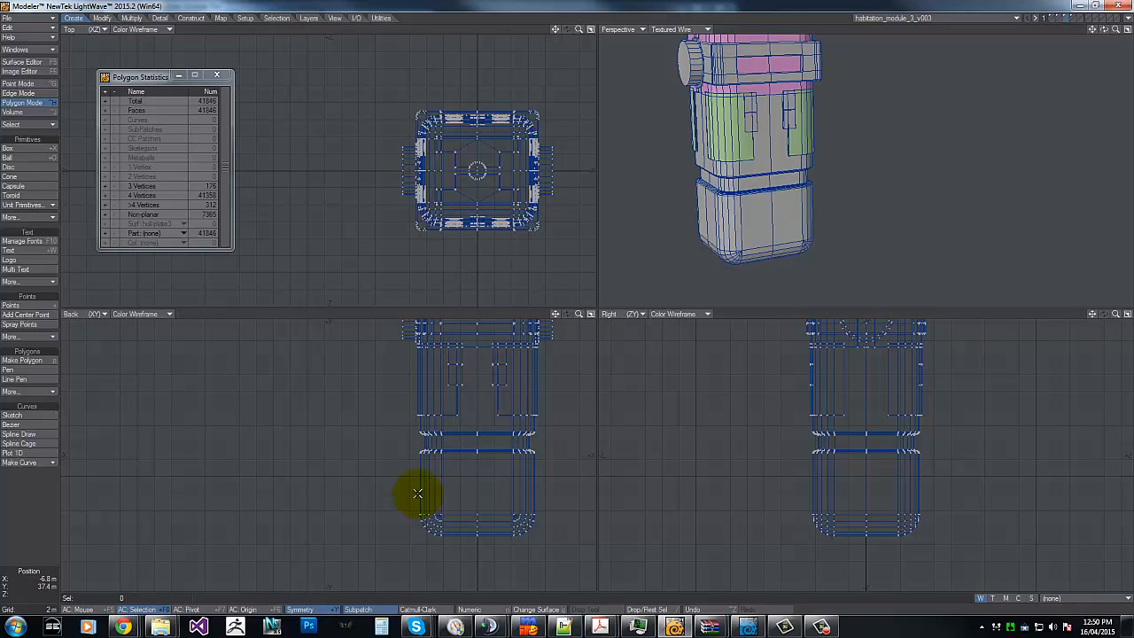
mouse_move(418, 490)
left_mouse_down()
mouse_move(488, 479)
mouse_move(418, 469)
mouse_move(510, 479)
left_mouse_up()
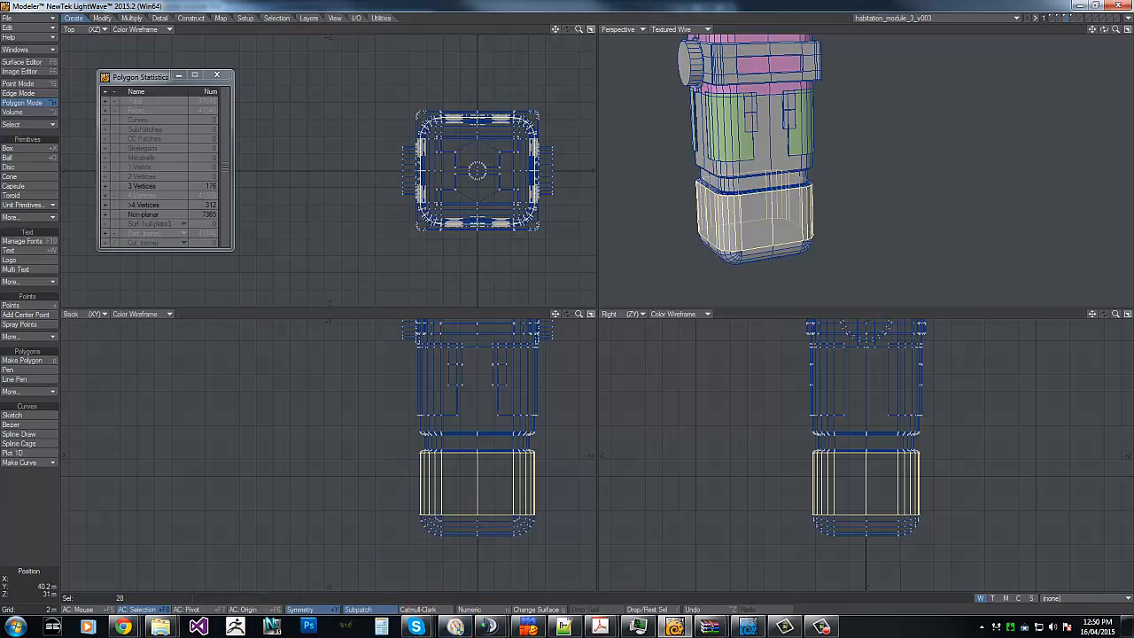
Step: Switch to the Jovian Confederation PDF in Adobe Acrobat and compare its ship artwork with the selected module section
key("alt+Tab")
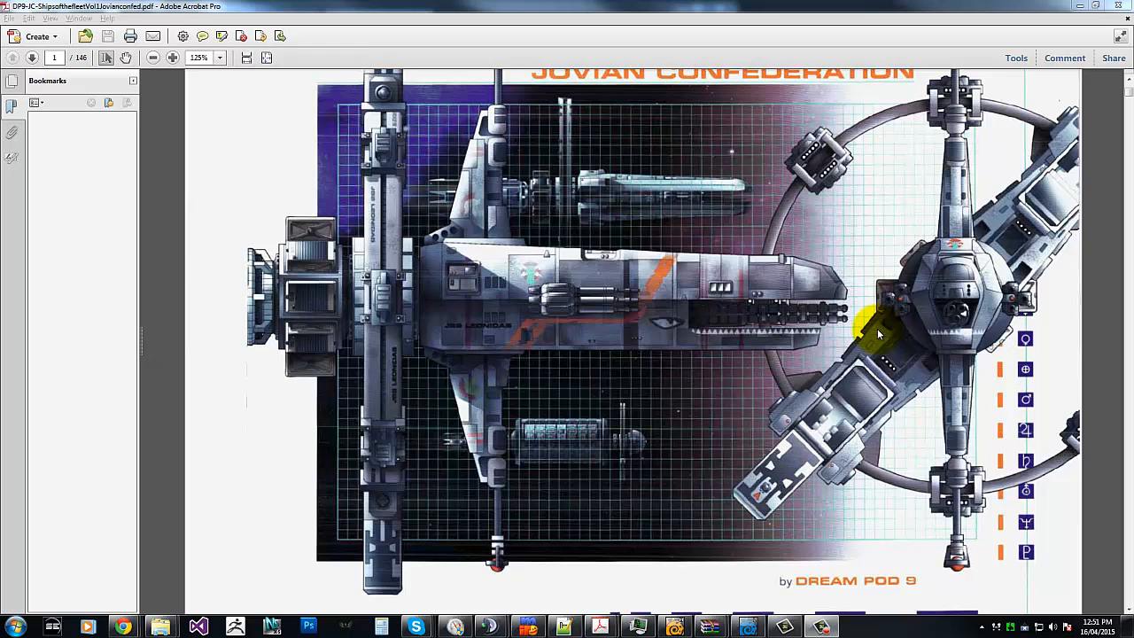
key("alt+Tab")
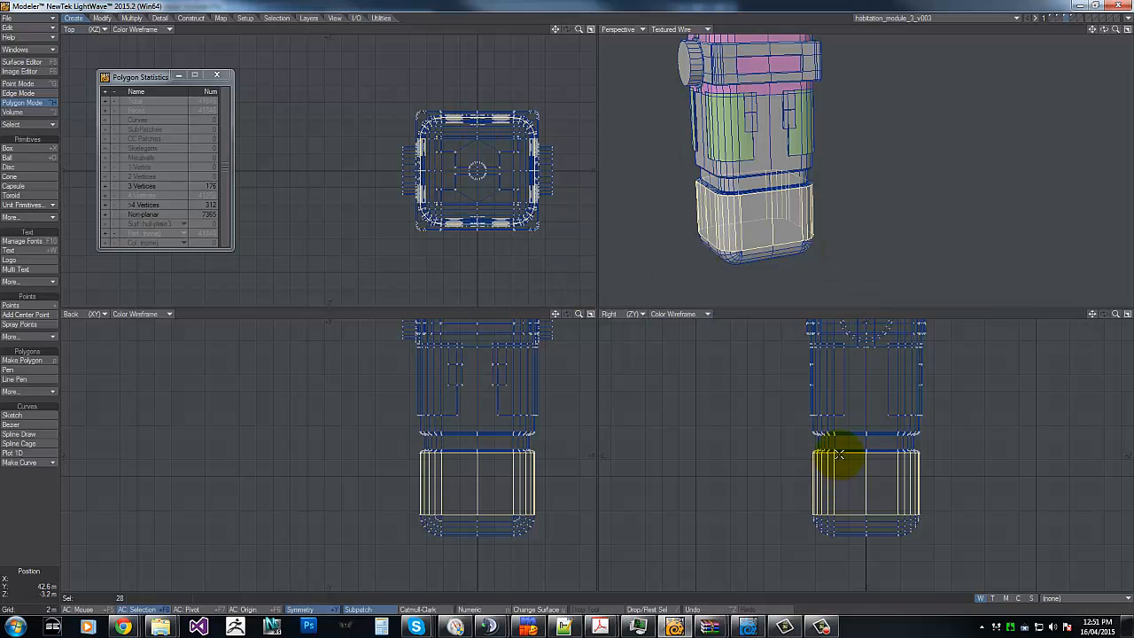
key("alt+Tab")
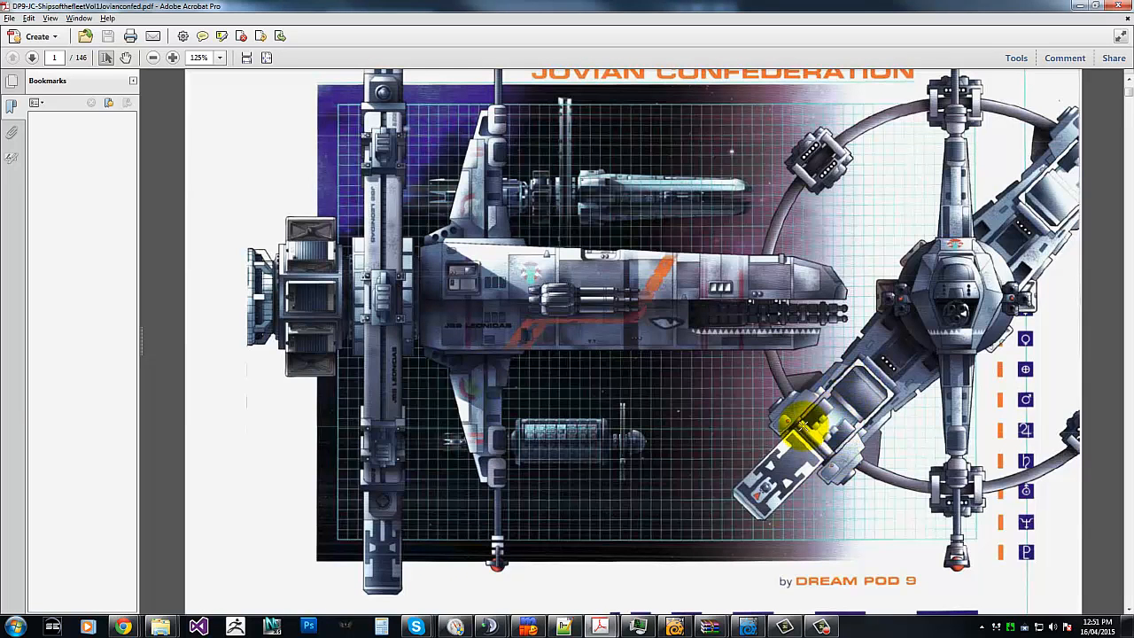
key("alt+Tab")
Step: Assign the existing hull-plate2 surface to the selected side polygons of the module's lowest section
key("q")
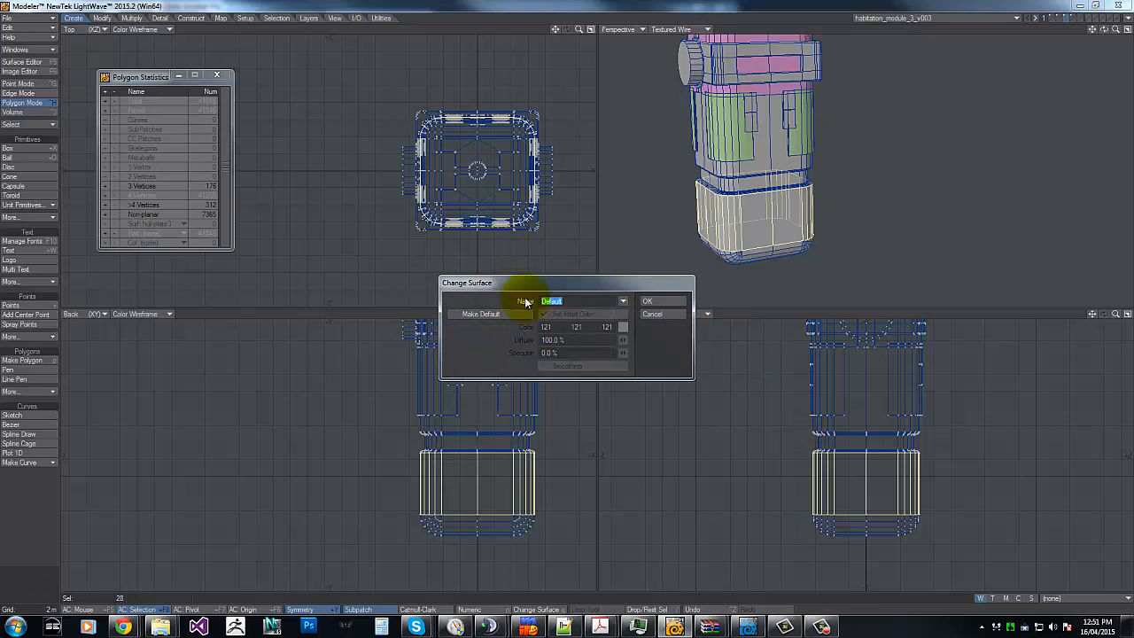
left_click(624, 301)
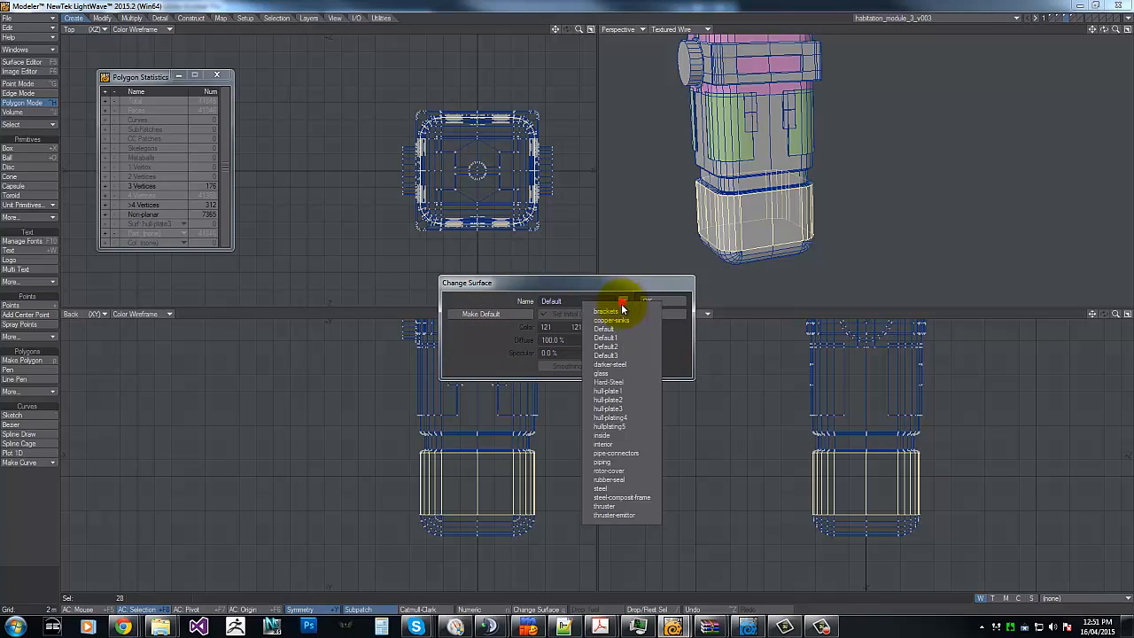
left_click(621, 398)
left_click(671, 303)
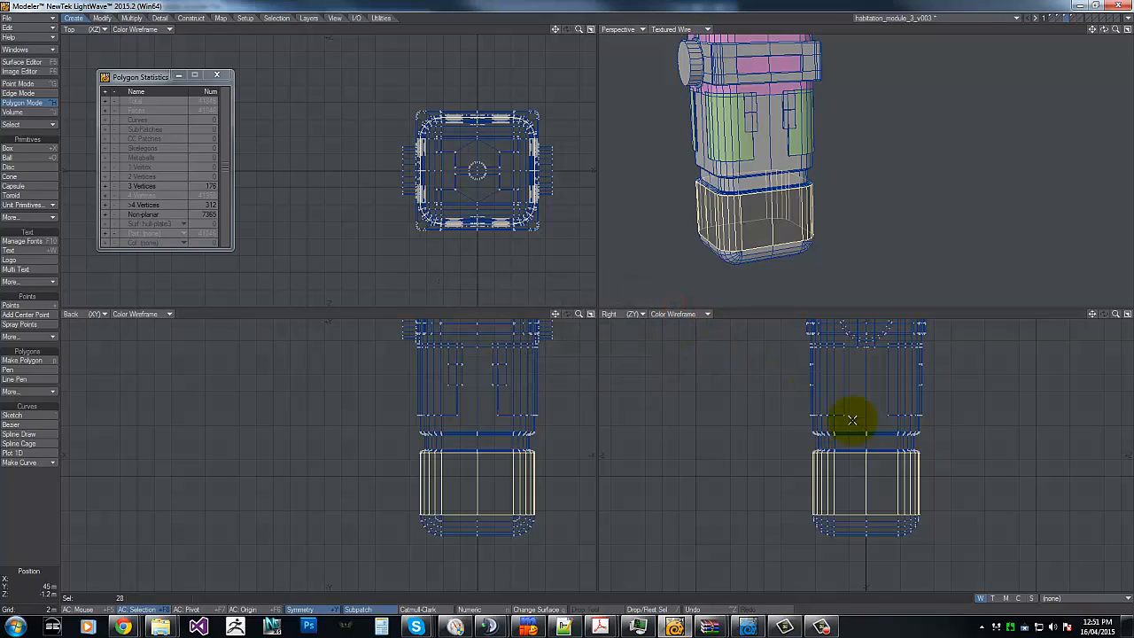
Step: Remove the selected side polygons, undo the removal, and check the ship artwork in Adobe Acrobat again
key("Delete")
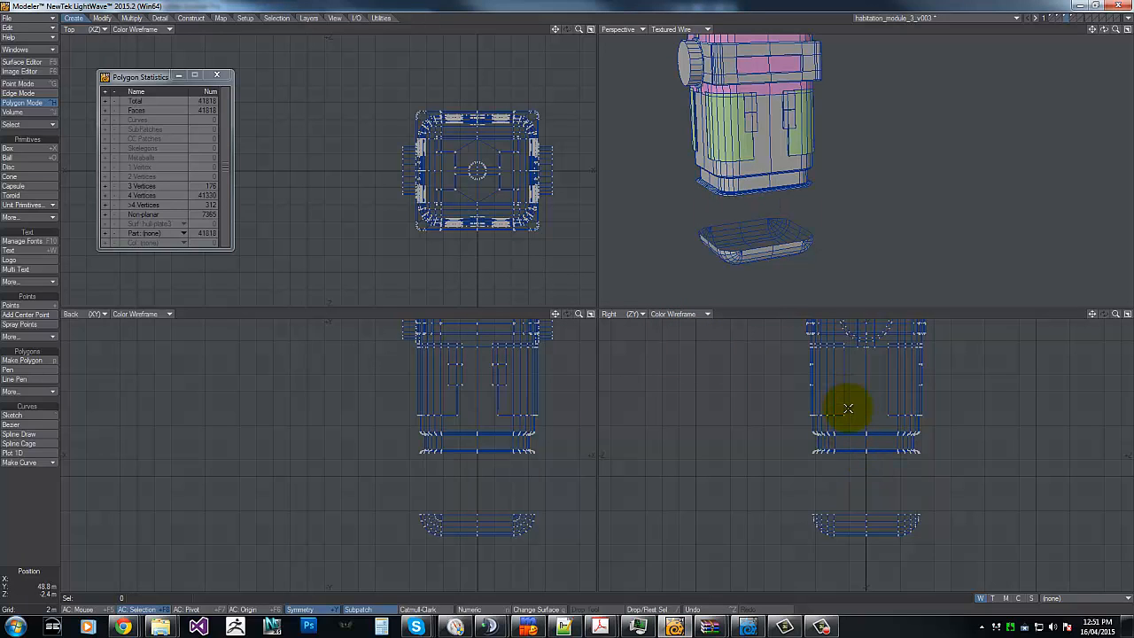
key("ctrl+z")
key("alt+Tab")
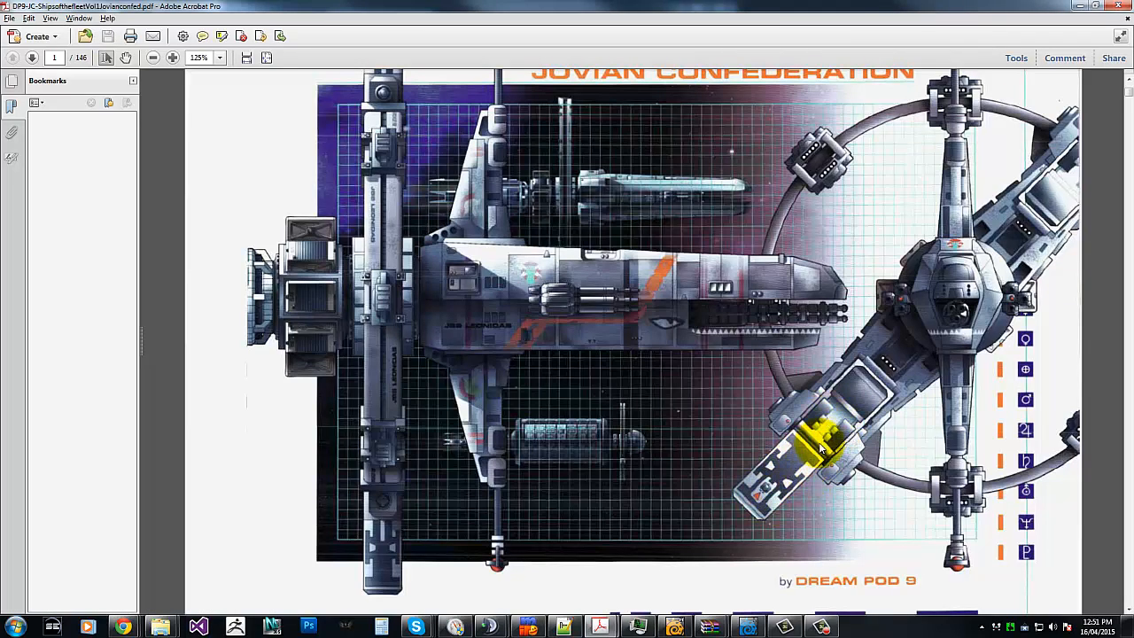
Step: Switch back from Adobe Acrobat to the habitation module in LightWave Modeler
key("alt+Tab")
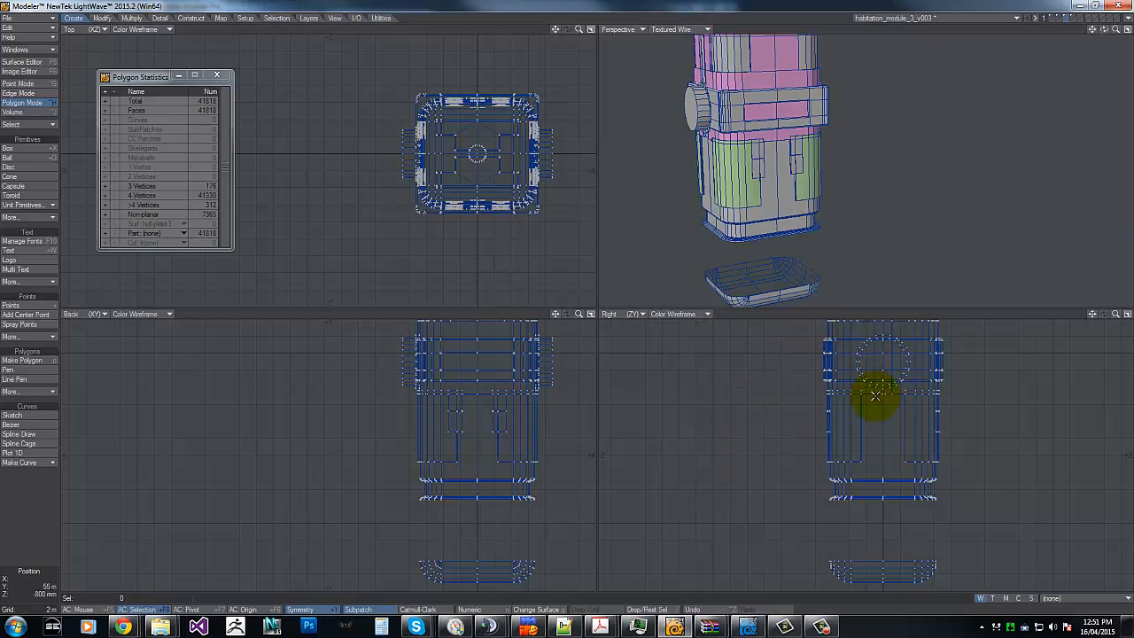
key("g")
key("g")
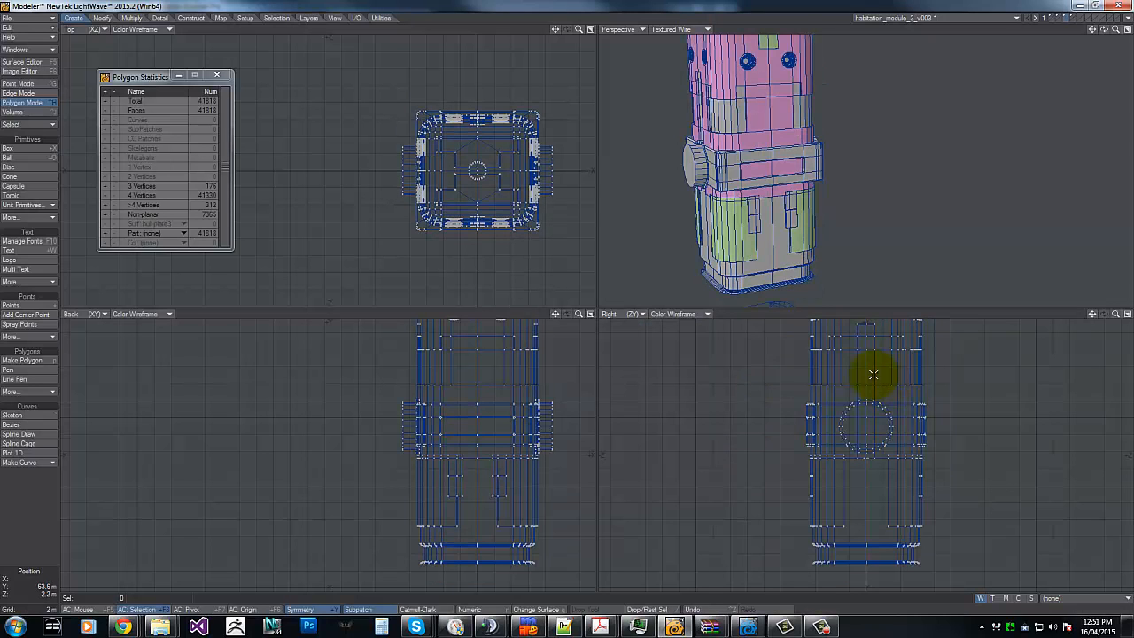
left_click(770, 112)
key("]")
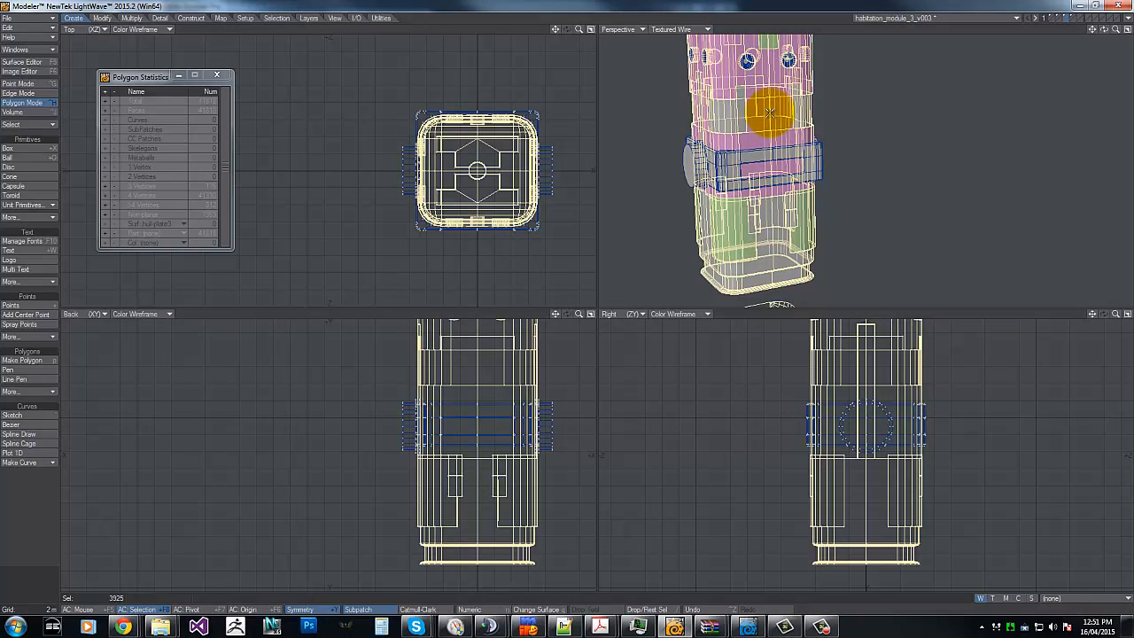
mouse_move(317, 448)
right_mouse_down()
mouse_move(393, 9)
mouse_move(240, 331)
right_mouse_up()
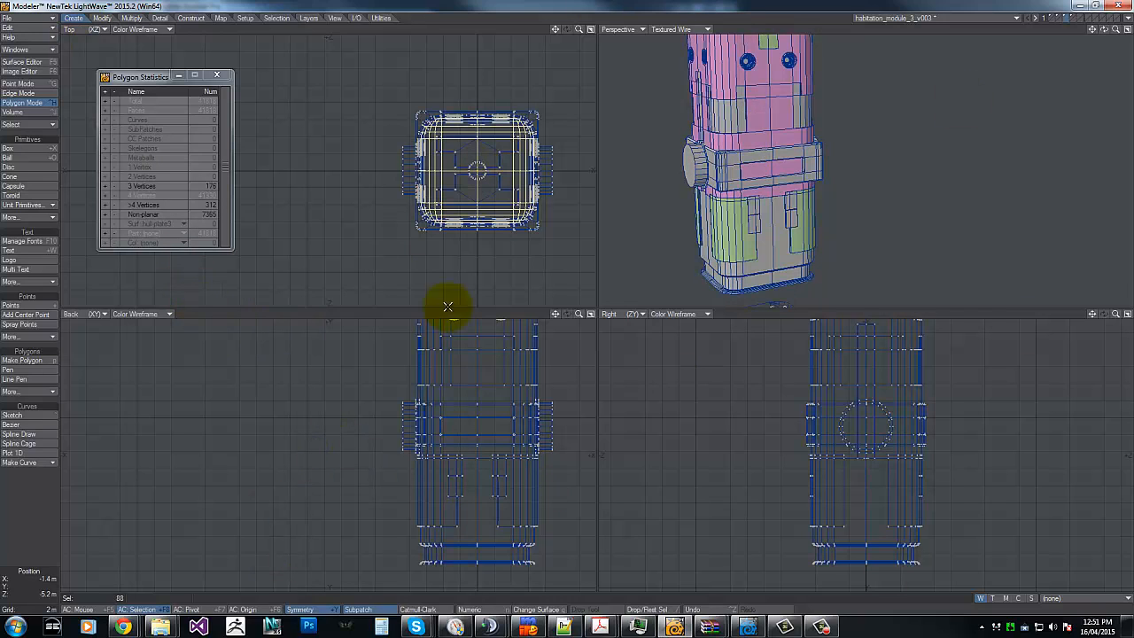
key("g")
key("g")
key("g")
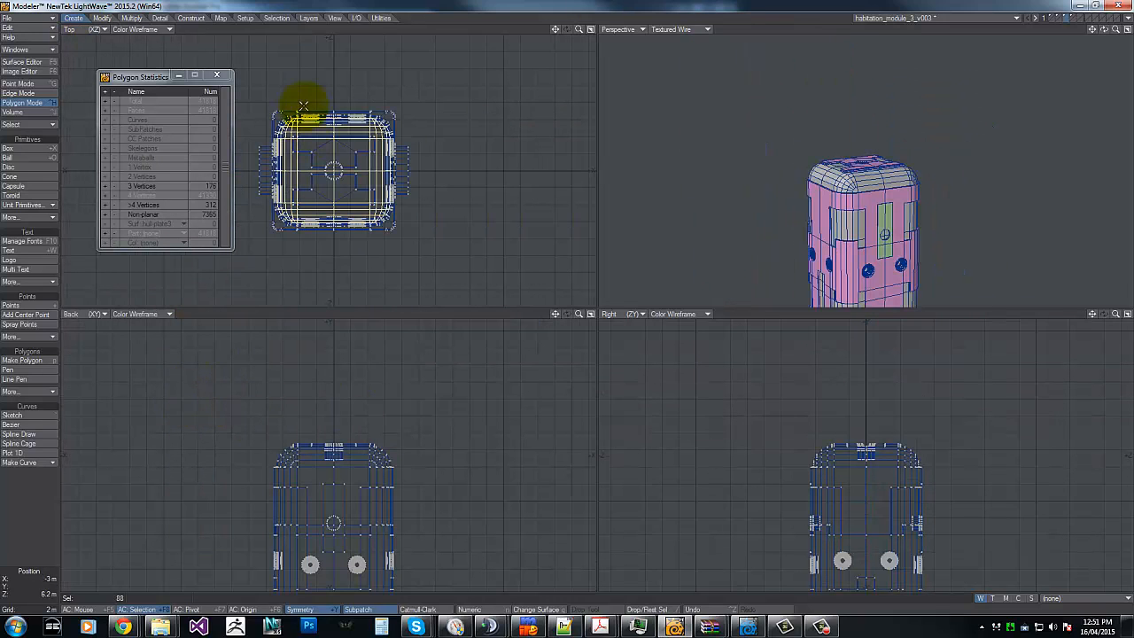
key("/")
Step: Select all of the module's polygons that carry the Default1 surface using the polygon statistics
key("g")
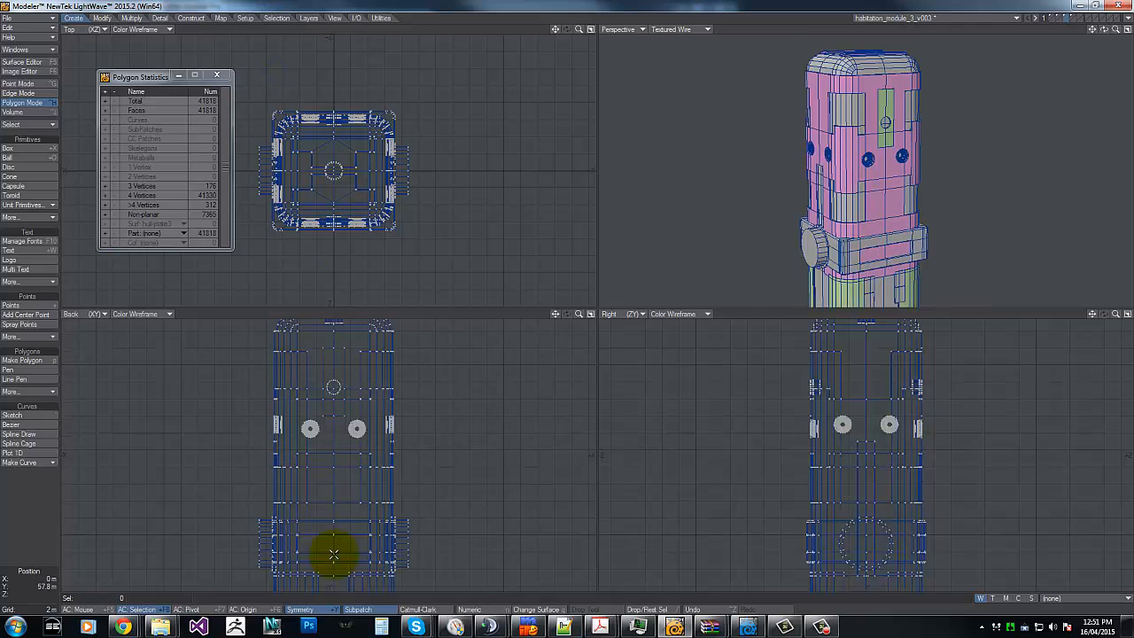
key("g")
left_click(140, 222)
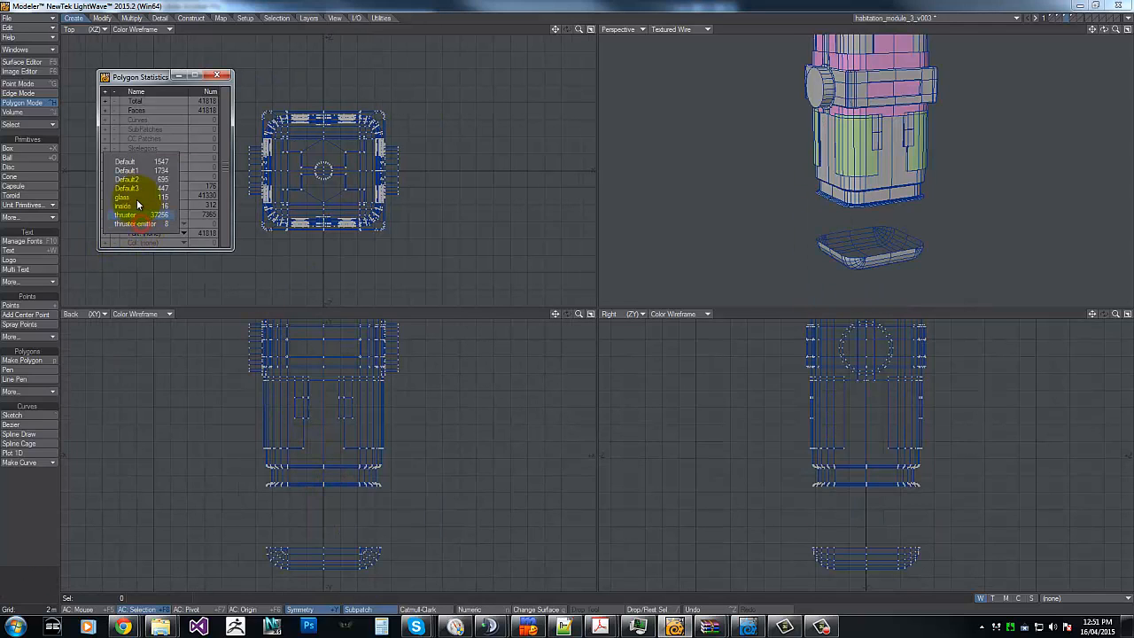
left_click(127, 170)
left_click(106, 223)
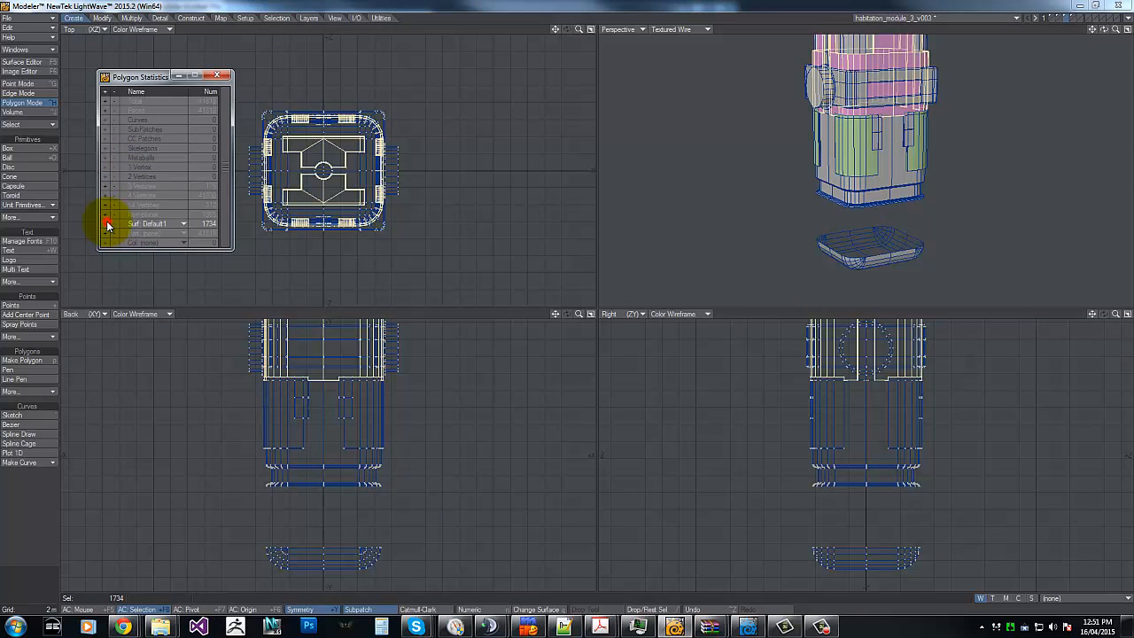
Step: Compare the selected Default1 panels with the ship artwork in Adobe Acrobat and return to LightWave Modeler
key("alt+Tab")
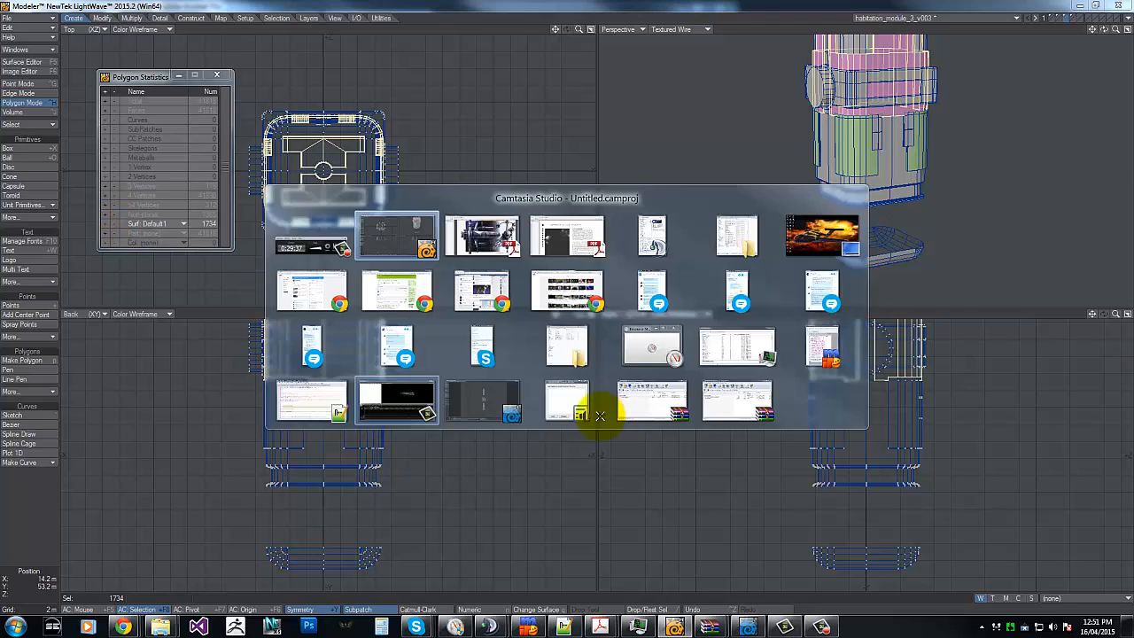
key("alt+Tab")
left_click(474, 246)
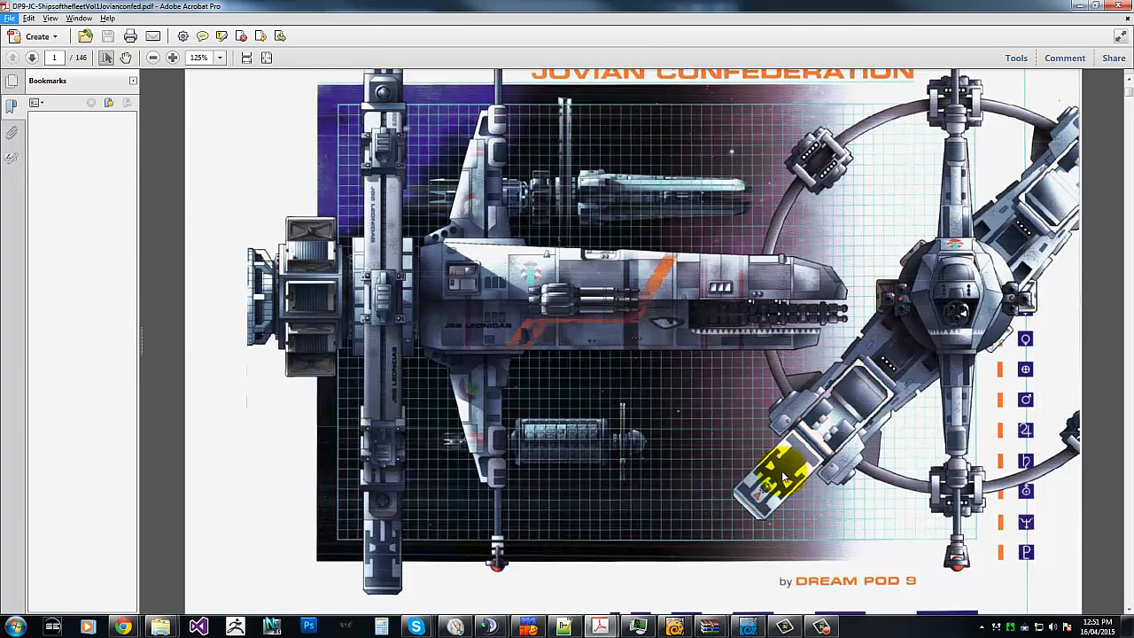
key("alt+Tab")
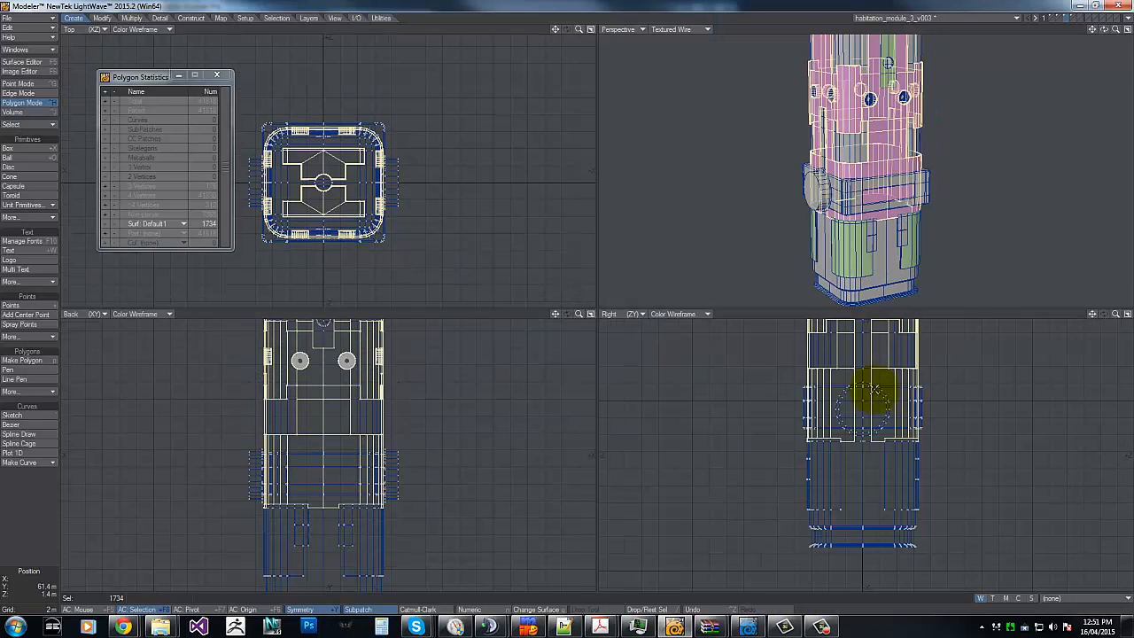
key("g")
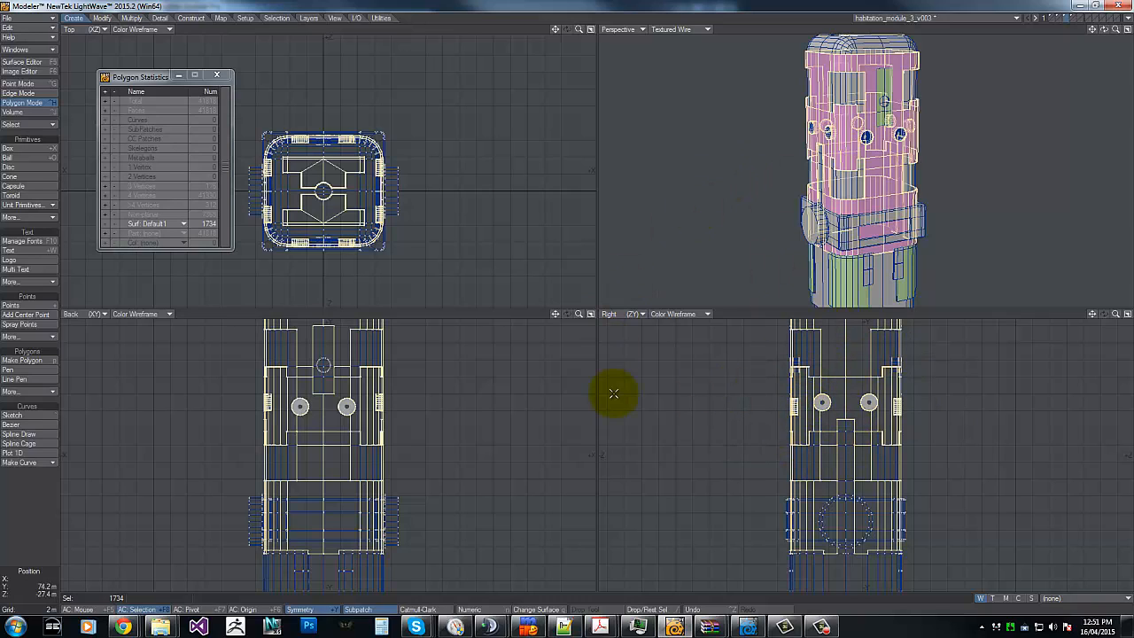
Step: Assign the existing hull-plate2 surface to the selected Default1 polygons and hide them
key("q")
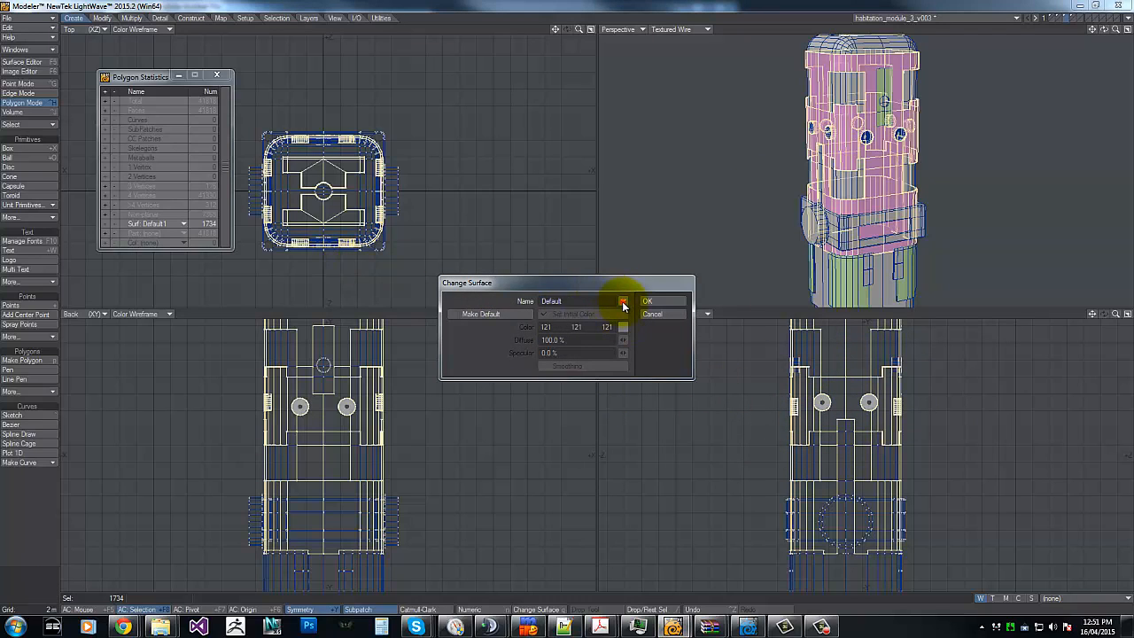
left_click(623, 302)
left_click(618, 404)
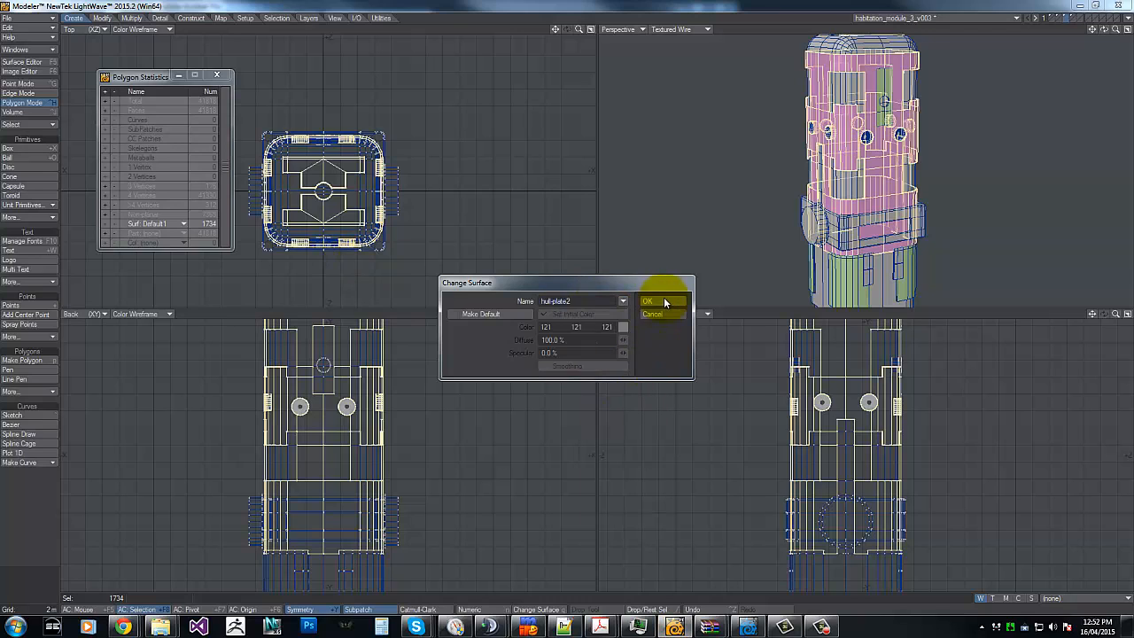
left_click(664, 301)
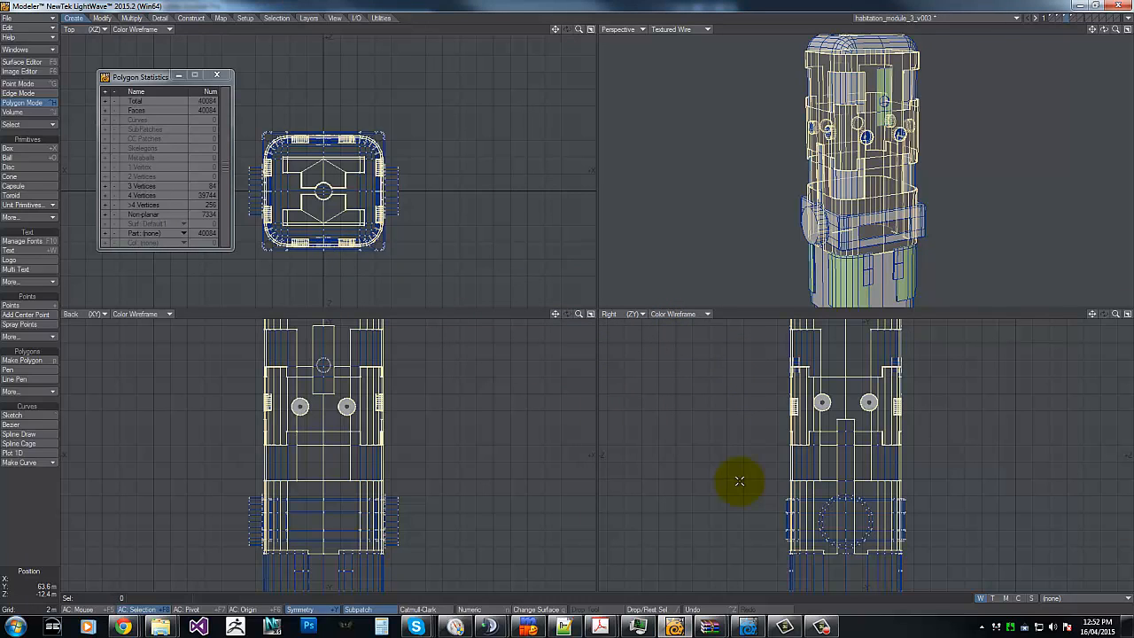
key("minus")
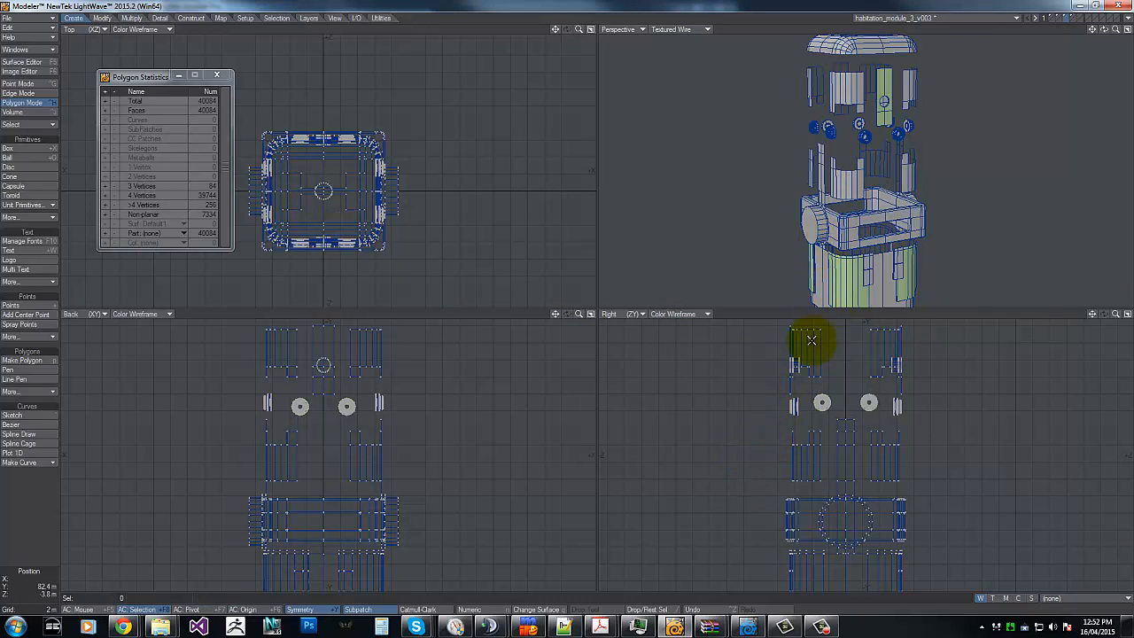
Step: Select all polygons with the Default2 surface on the module's lowest section using the polygon statistics
key("g")
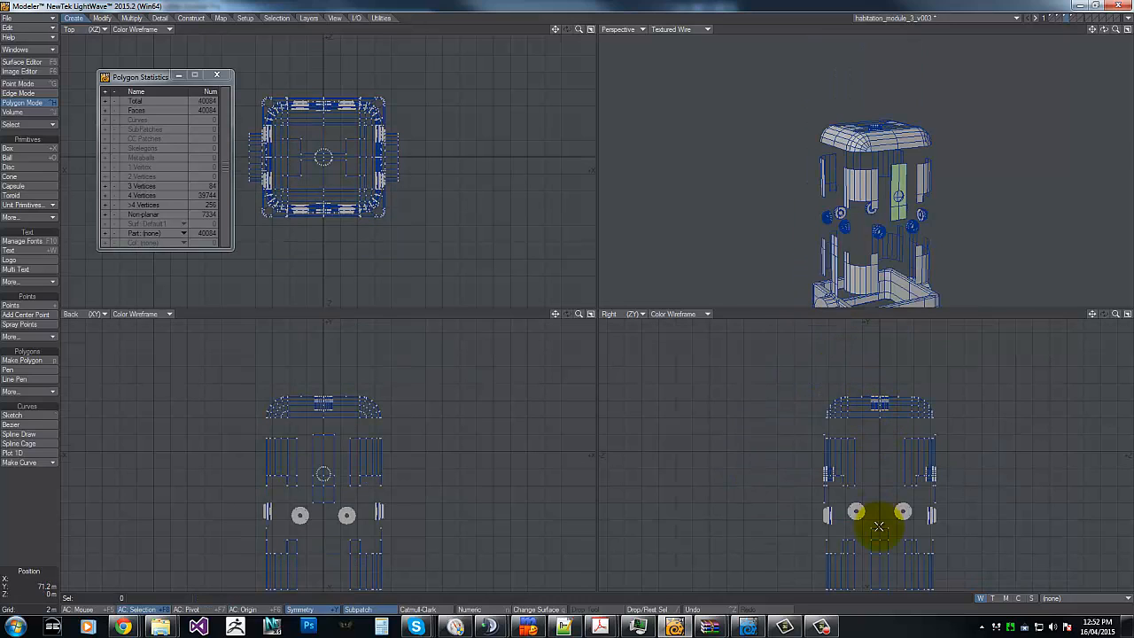
key("g")
key("g")
key("g")
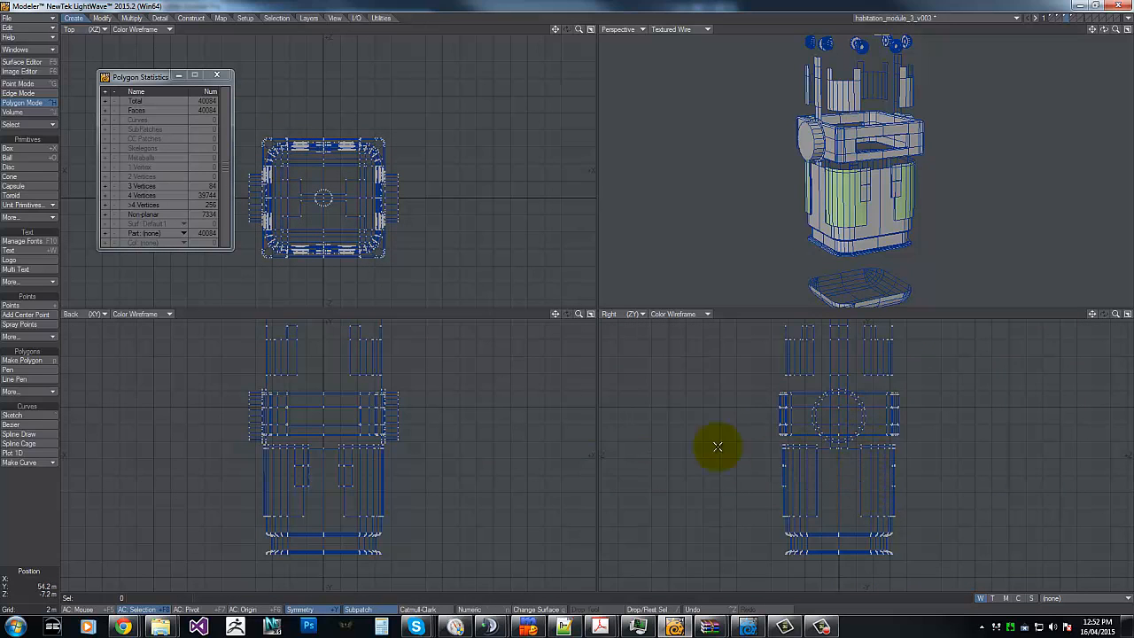
left_click(154, 223)
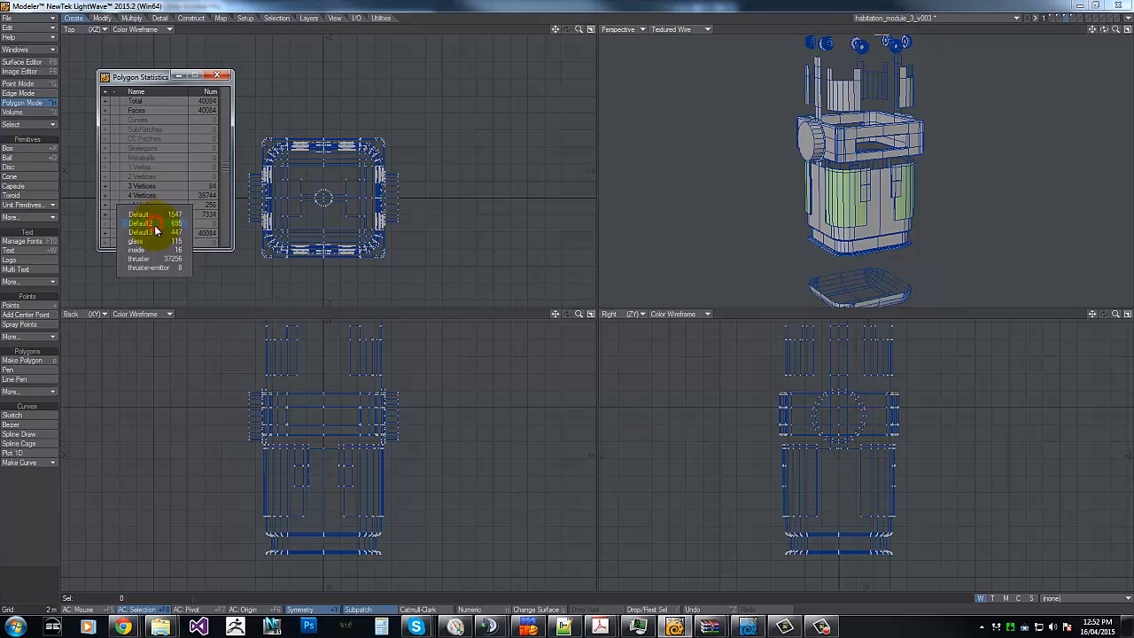
left_click(152, 225)
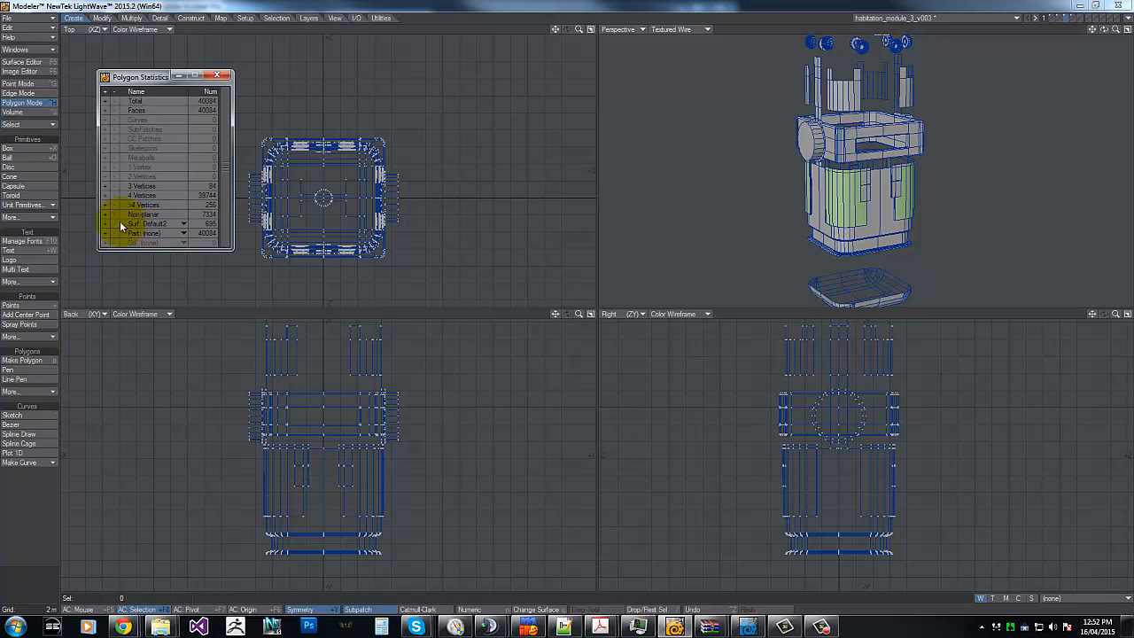
left_click(107, 221)
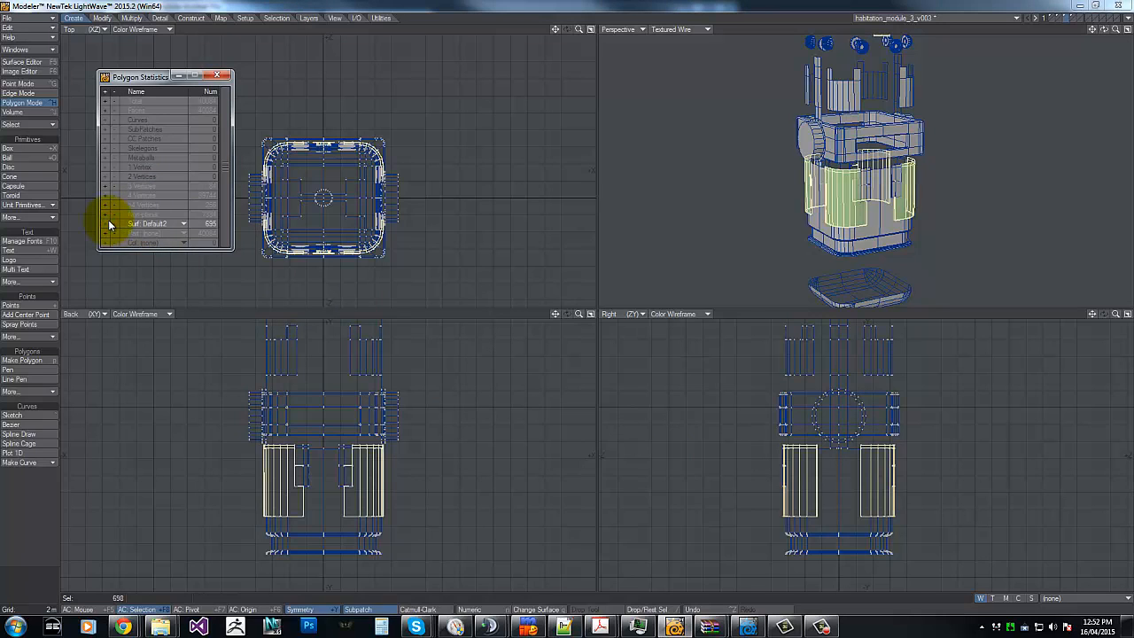
Step: Check the lower module panels on the ship artwork in Adobe Acrobat and return to LightWave Modeler
key("alt+Tab")
left_click(473, 241)
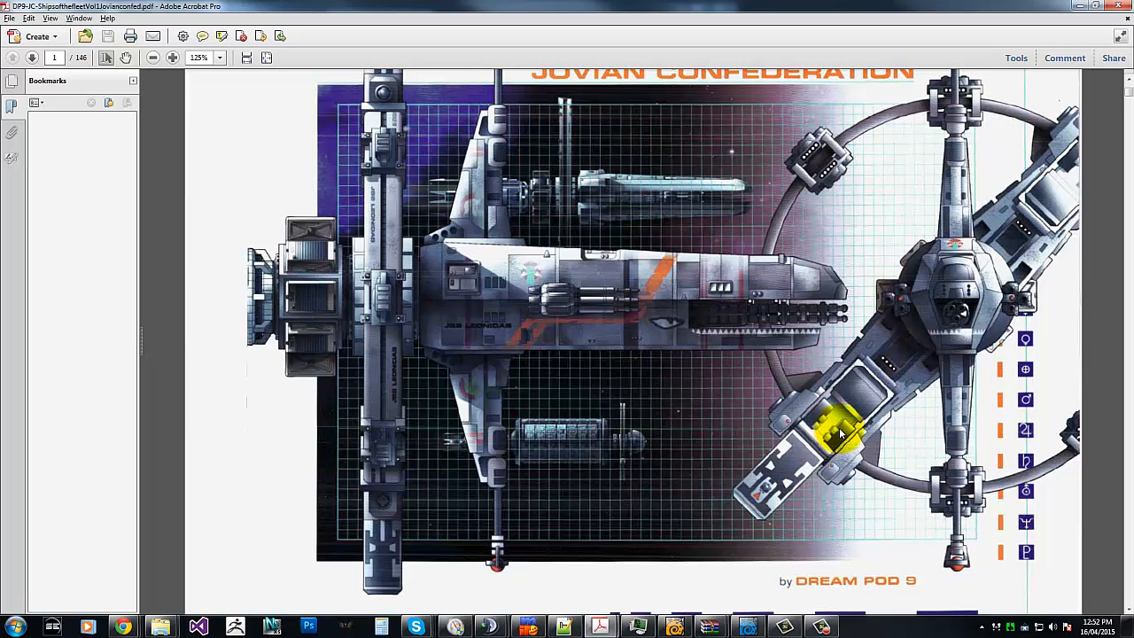
key("alt+Tab")
Step: Assign the existing hull-plate3 surface to the selected Default2 polygons and hide them
key("q")
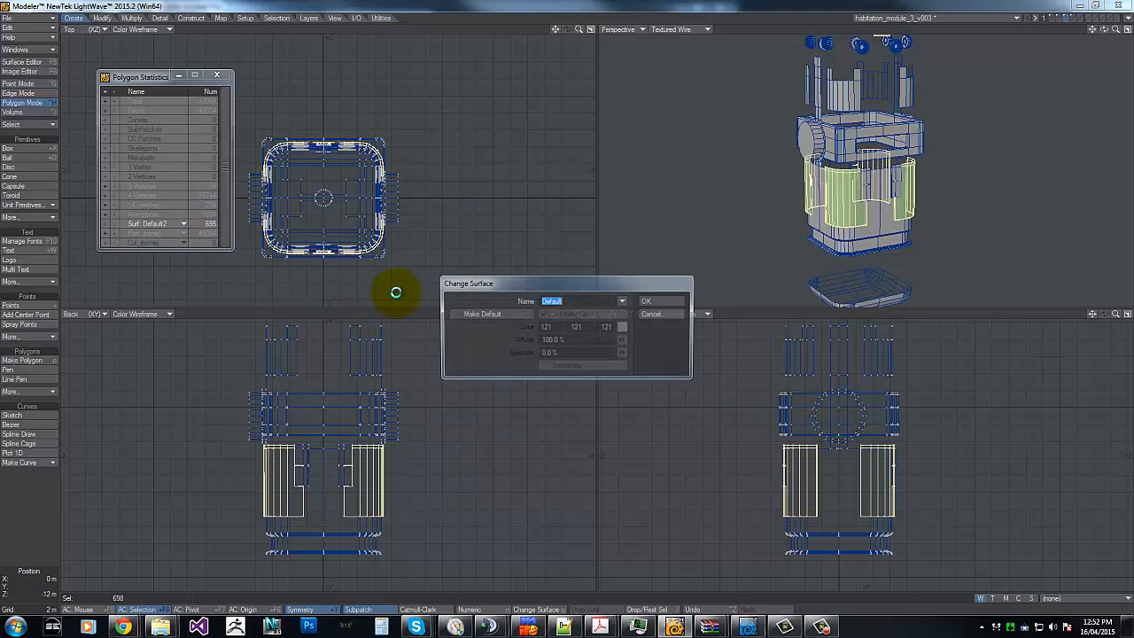
left_click(624, 302)
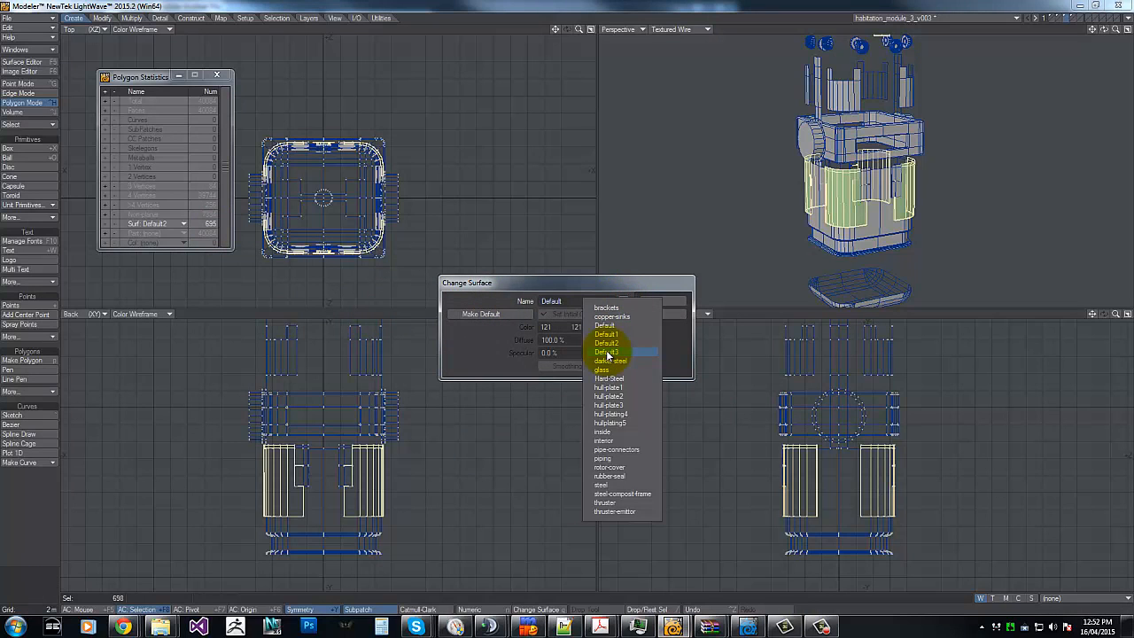
left_click(609, 414)
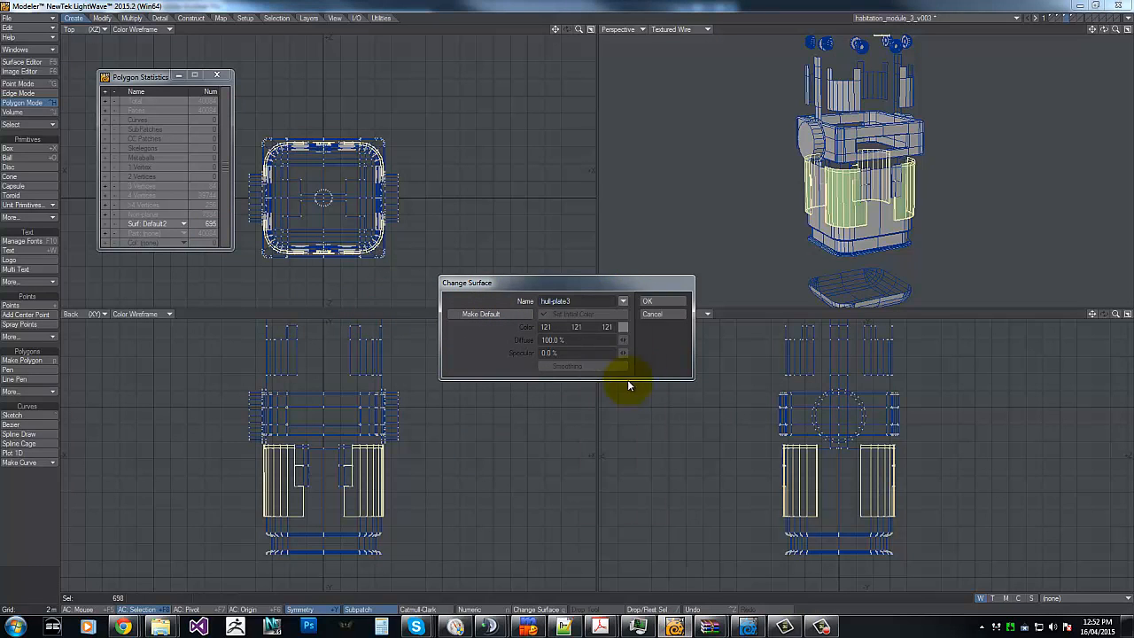
left_click(667, 303)
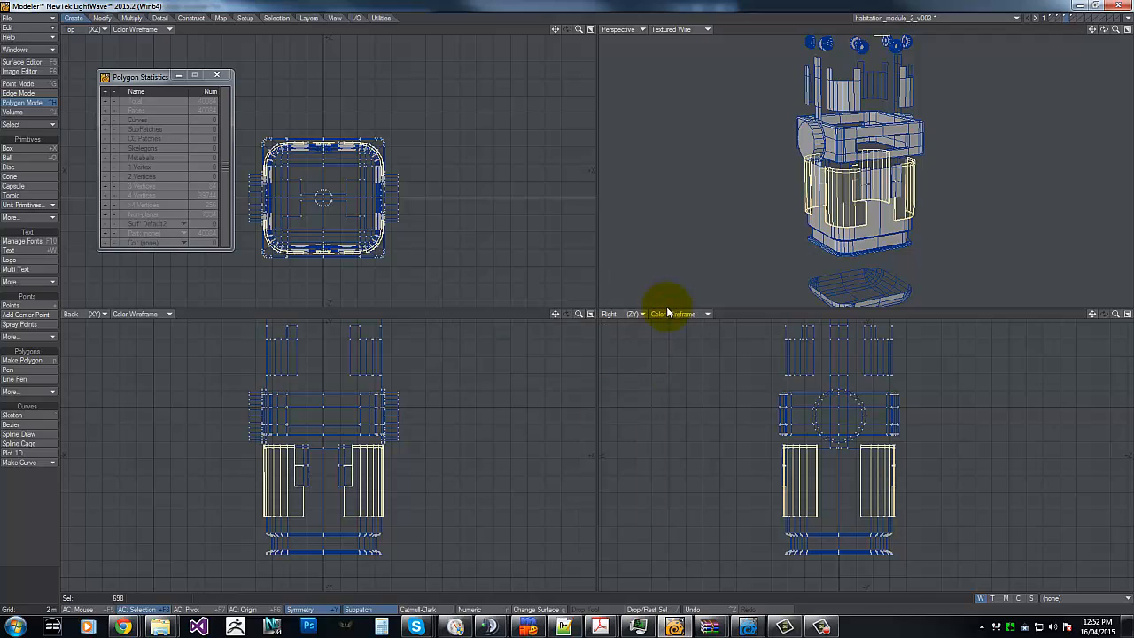
key("minus")
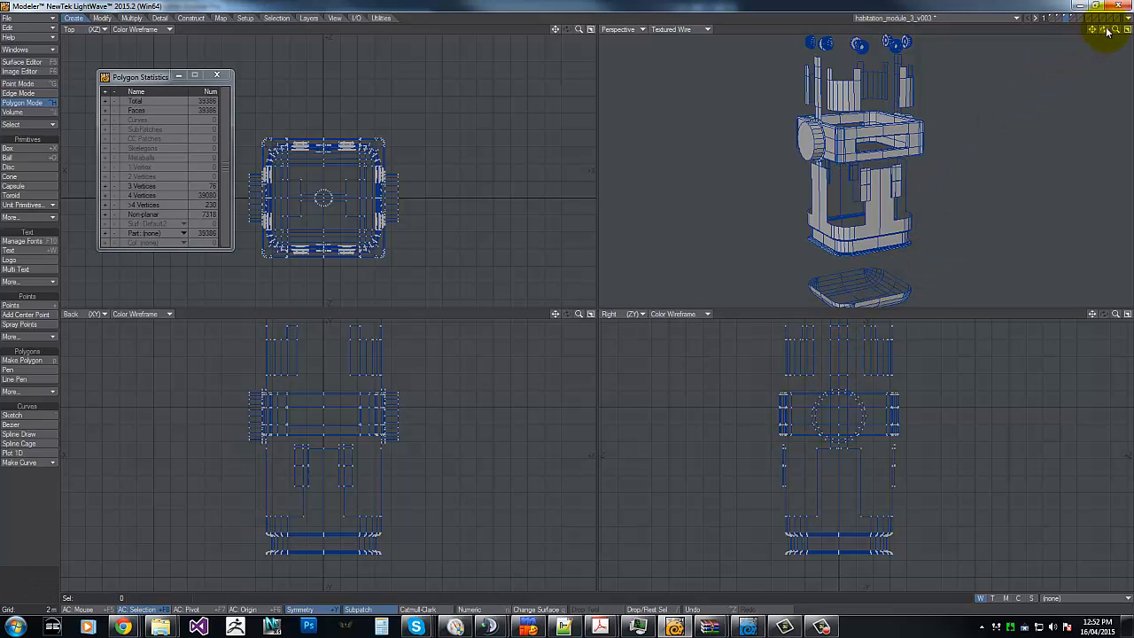
left_click_drag(1108, 32, 571, 299)
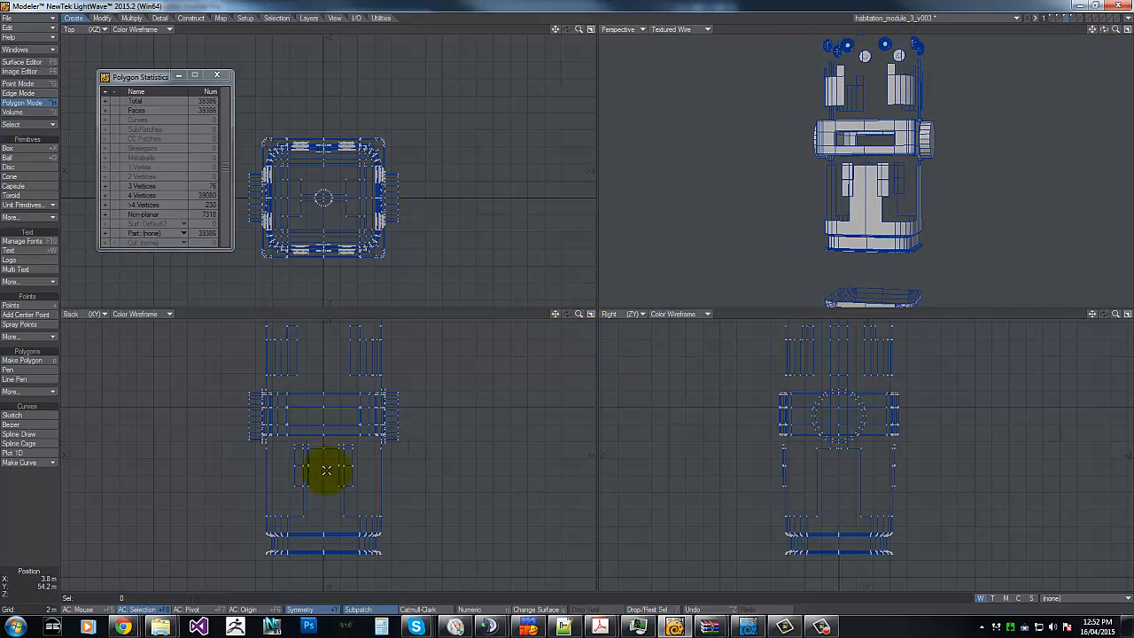
left_click(298, 466)
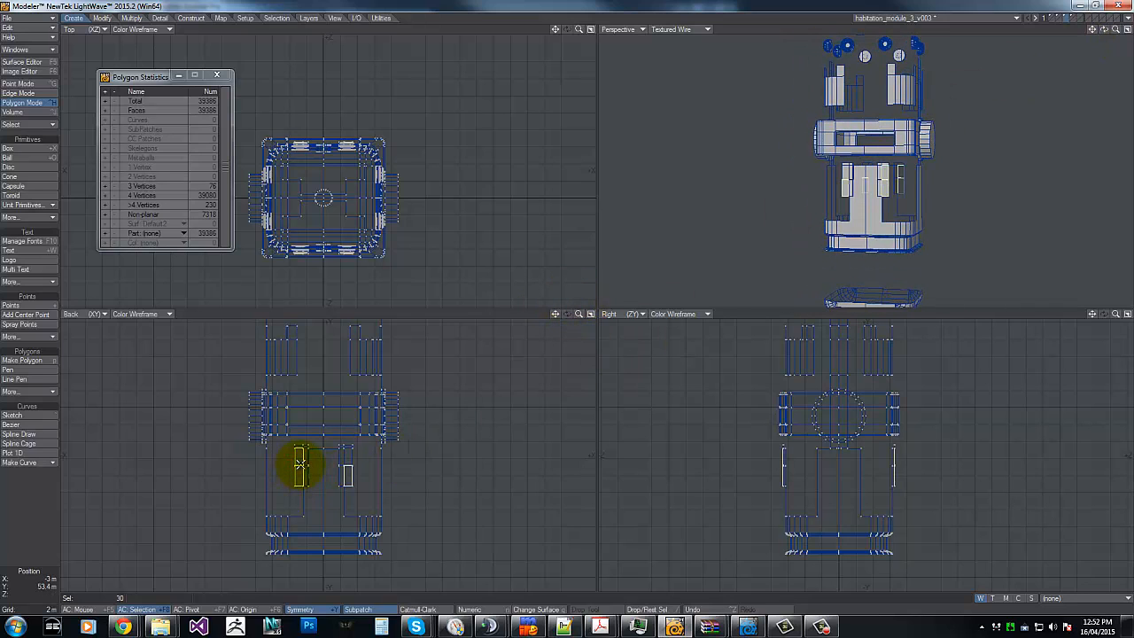
left_click(302, 462)
mouse_move(284, 453)
right_mouse_down()
mouse_move(363, 506)
mouse_move(291, 455)
mouse_move(380, 471)
mouse_move(284, 454)
mouse_move(413, 487)
mouse_move(257, 445)
mouse_move(261, 481)
mouse_move(436, 490)
mouse_move(294, 493)
right_mouse_up()
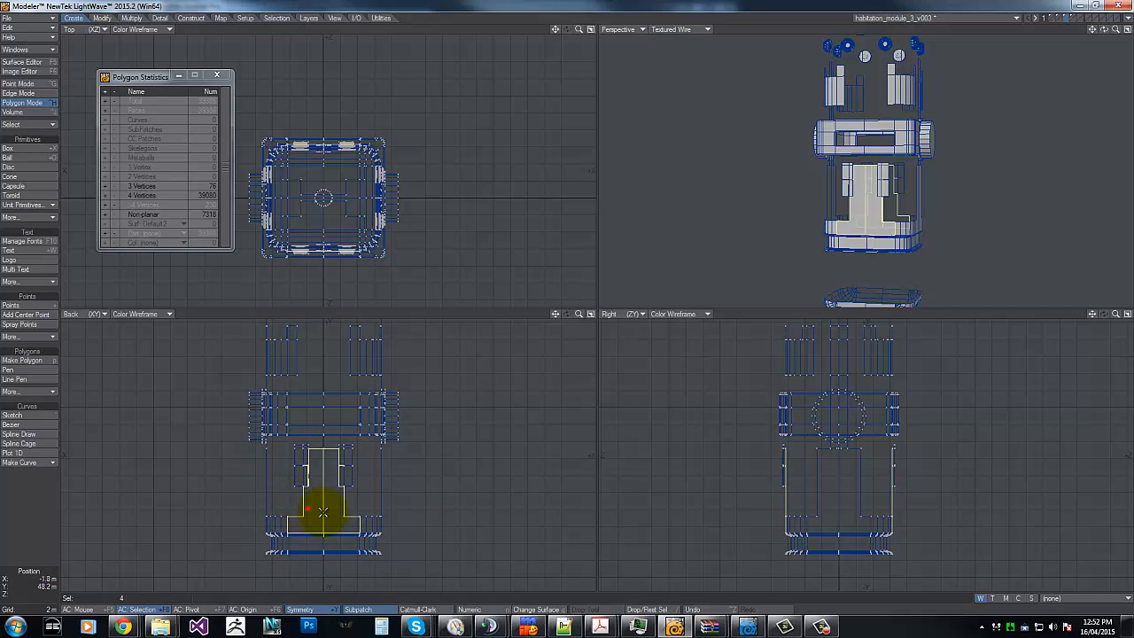
left_click(307, 507)
Step: Select the whole rectangular collar with its round side discs and assign the existing steel-compost-frame surface to it
left_click(270, 395)
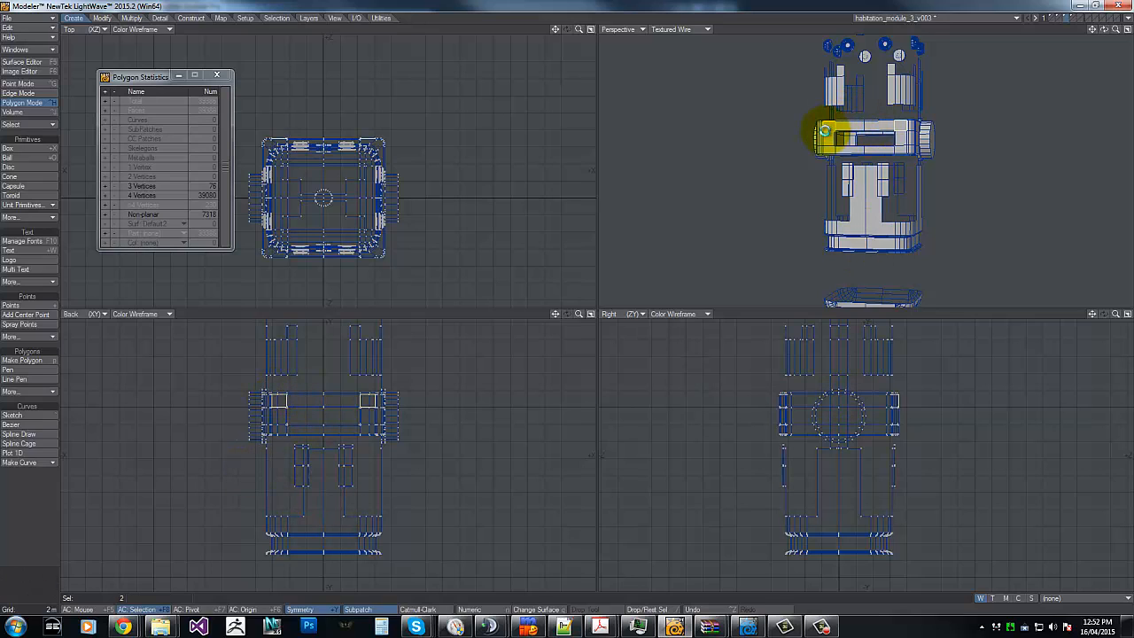
double_click(824, 131)
left_click_drag(1105, 35, 1037, 84)
key("q")
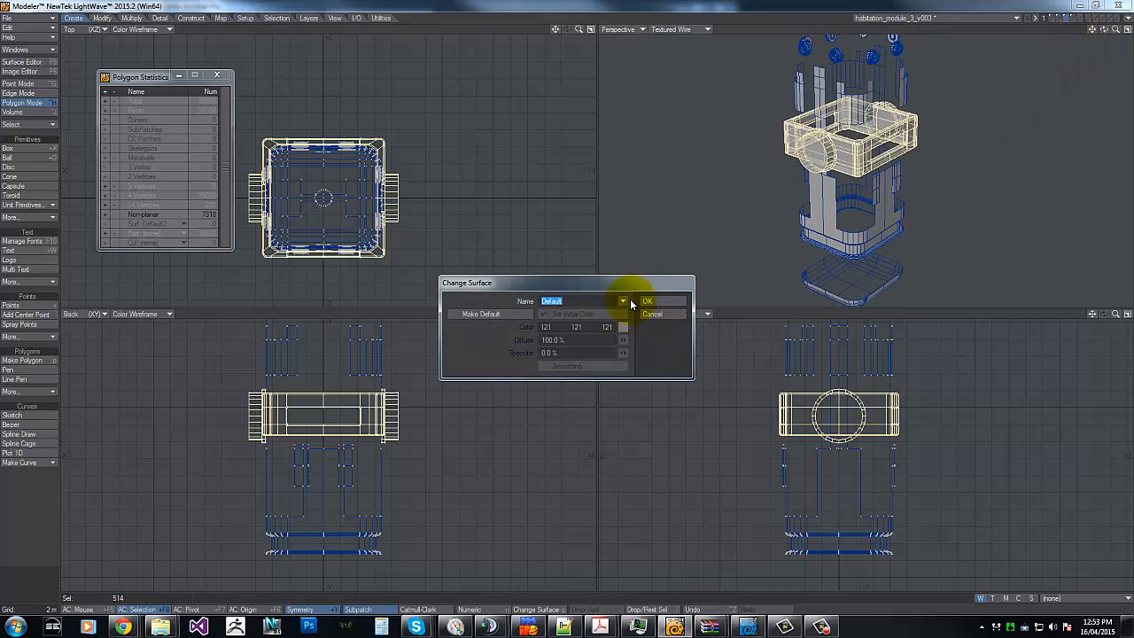
left_click(622, 301)
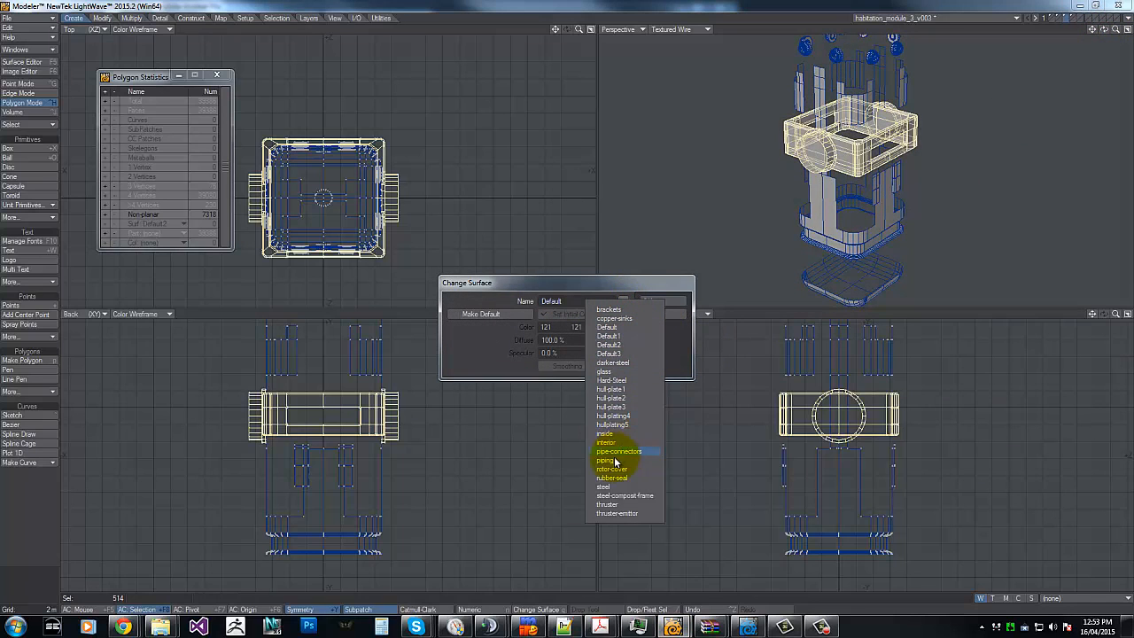
left_click(626, 503)
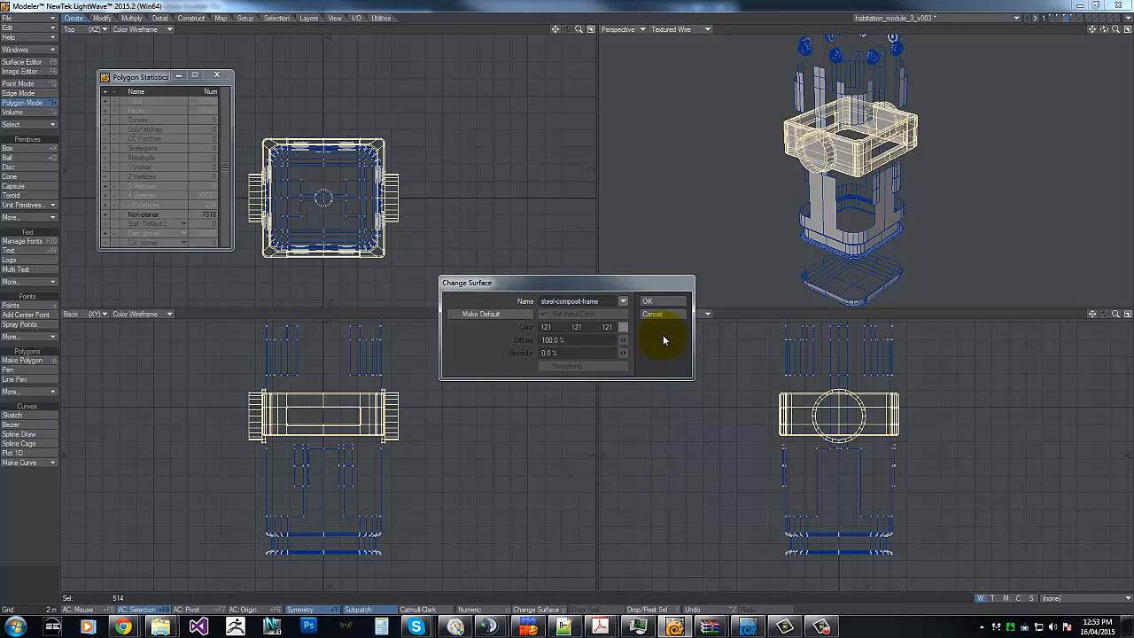
left_click(661, 299)
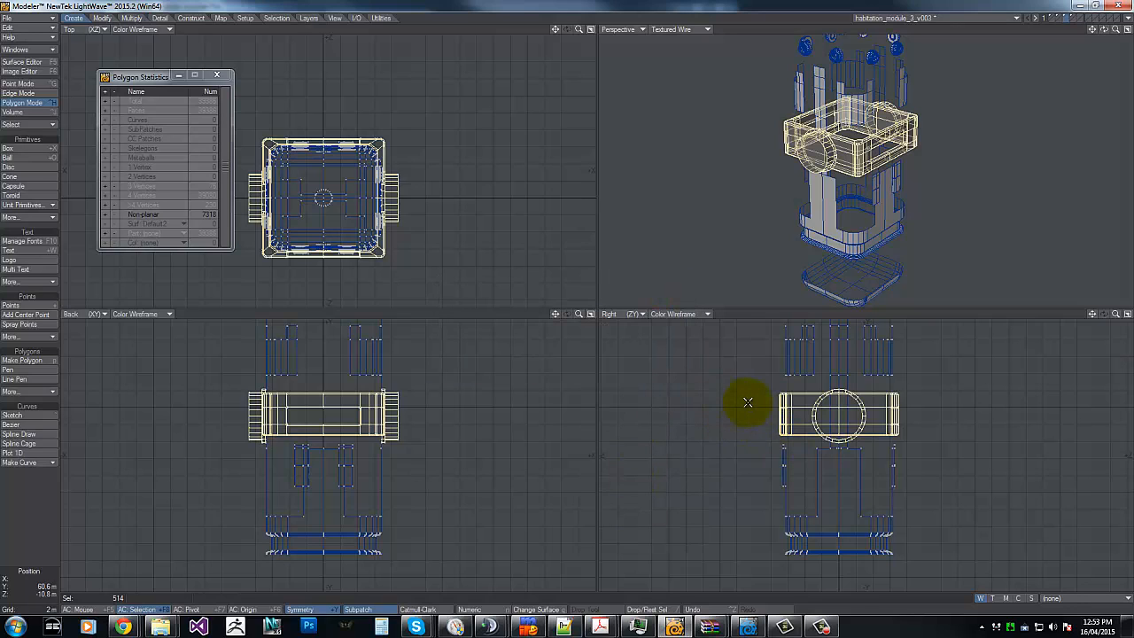
Step: Hide the rectangular collar and select all remaining polygons with the Default3 and Default surfaces using the polygon statistics
key("ctrl+x")
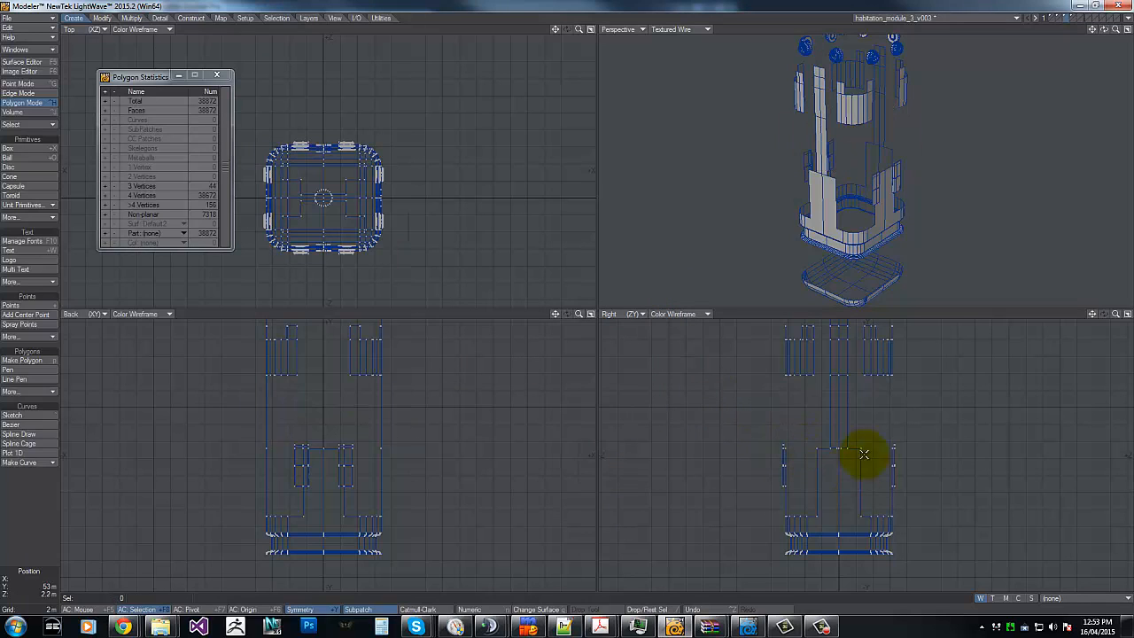
left_click(149, 223)
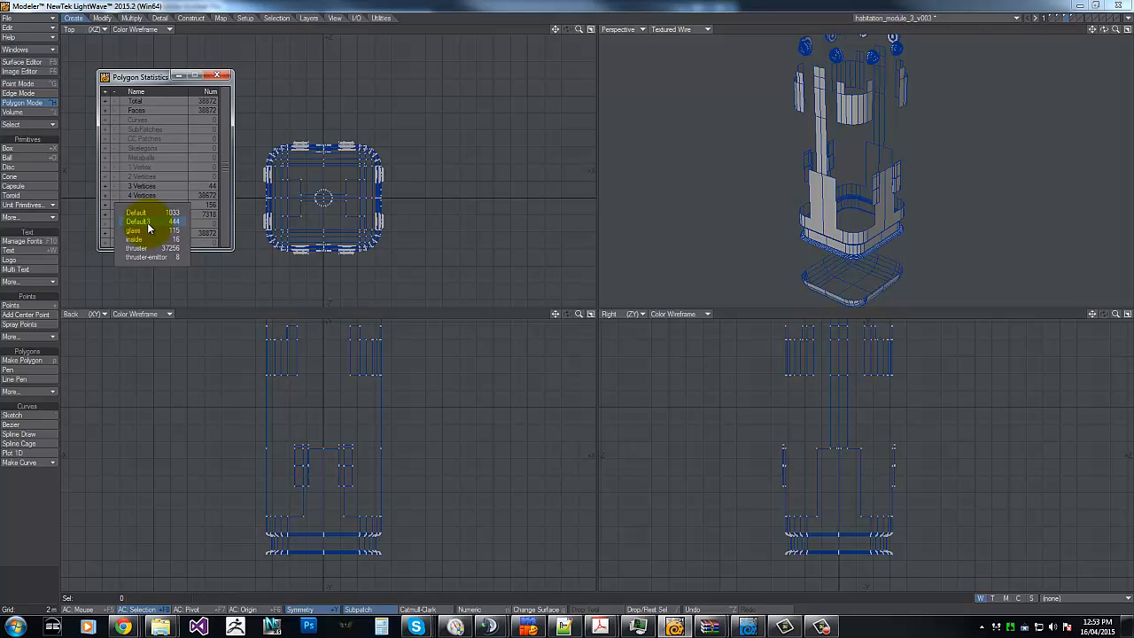
left_click(148, 221)
left_click(106, 223)
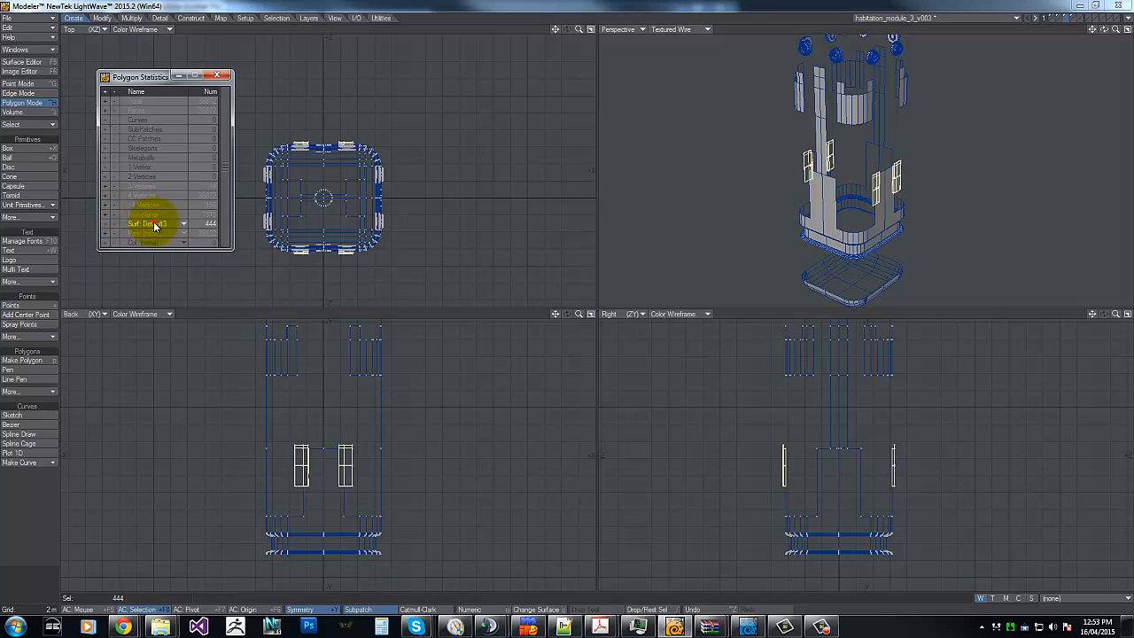
left_click(154, 224)
left_click(148, 214)
left_click(105, 224)
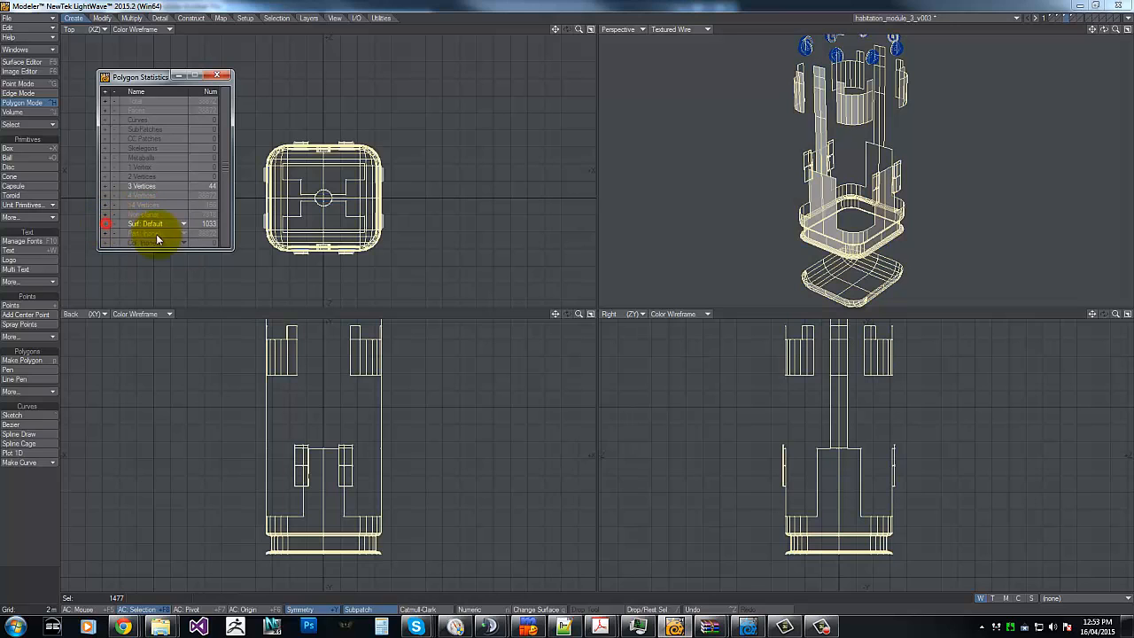
Step: Assign the existing hull-plate1 surface to the selected Default3 and Default polygons and hide them
key("g")
key("g")
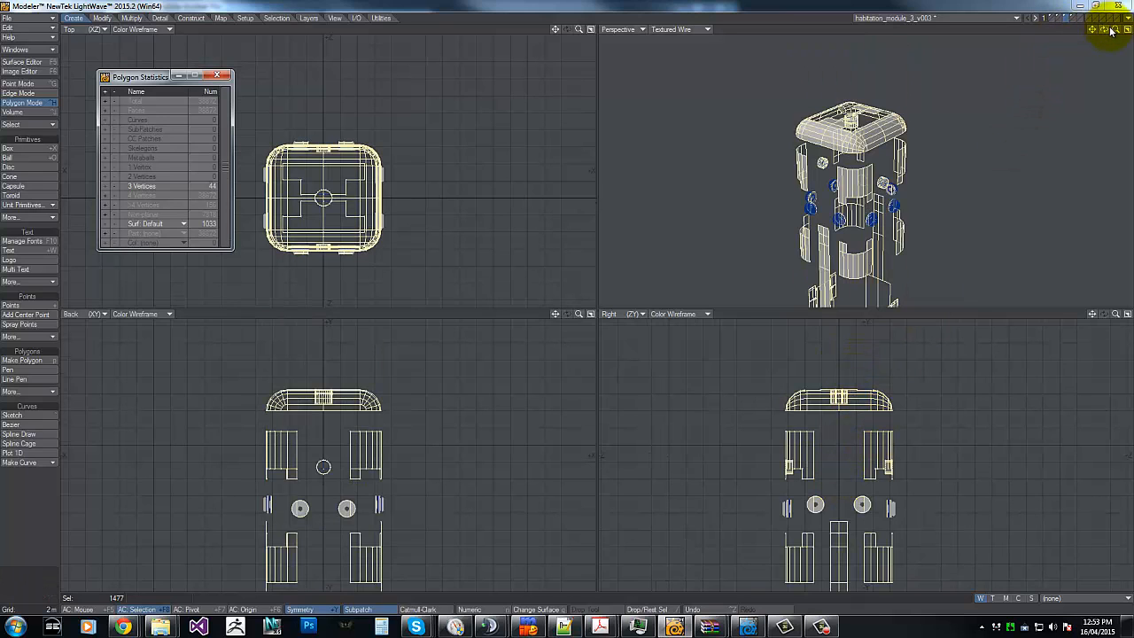
left_click_drag(1113, 32, 567, 300)
key("q")
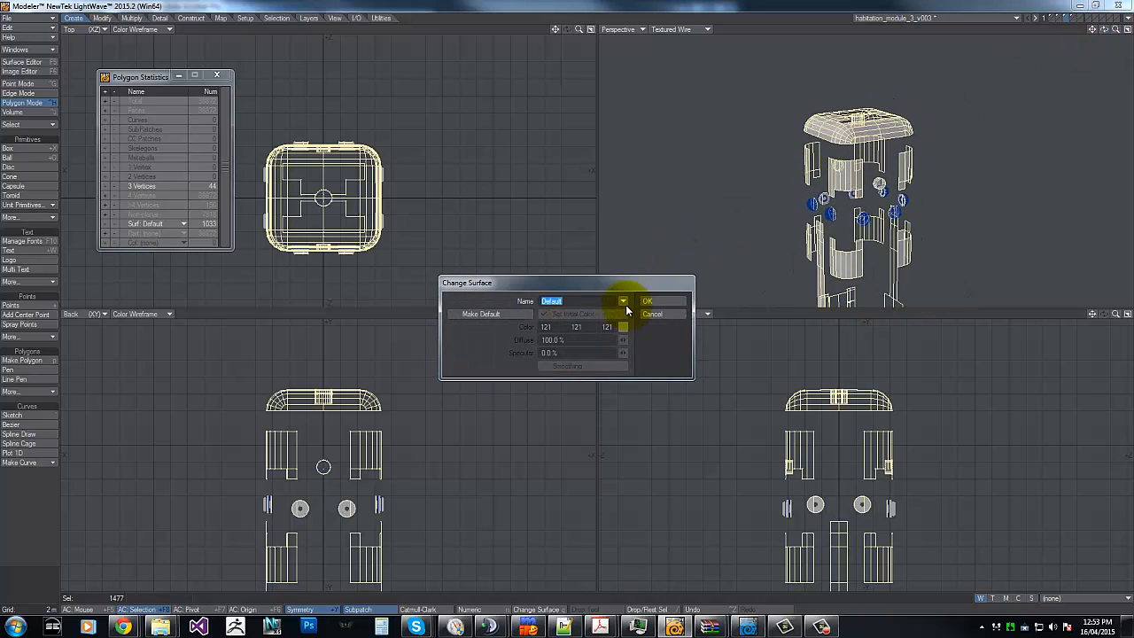
left_click(623, 301)
left_click(608, 397)
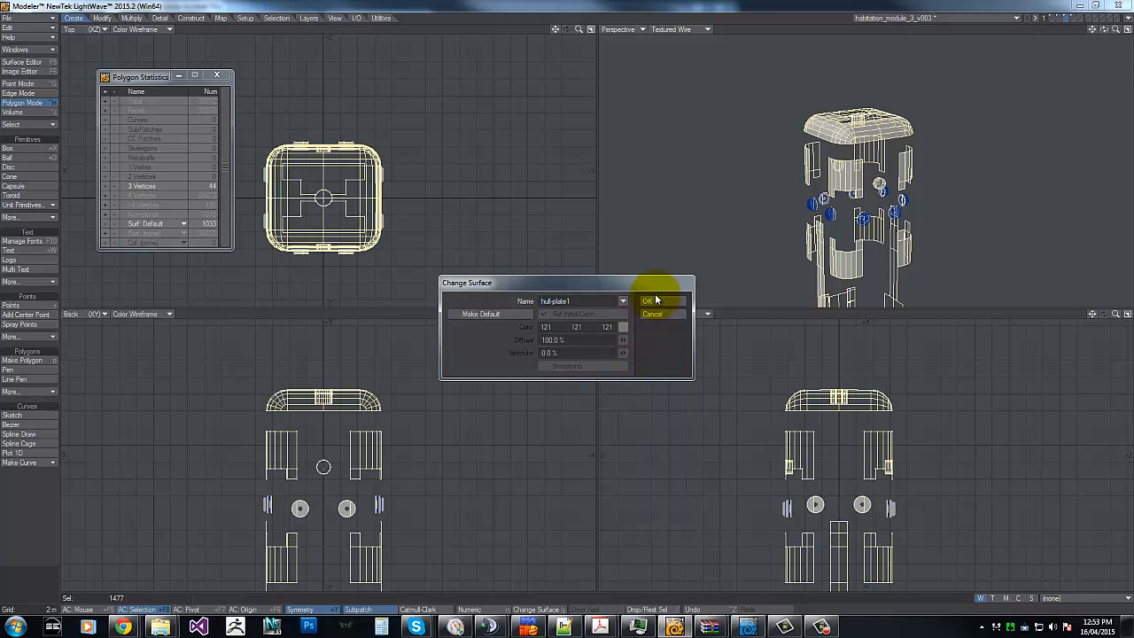
left_click(656, 301)
key("minus")
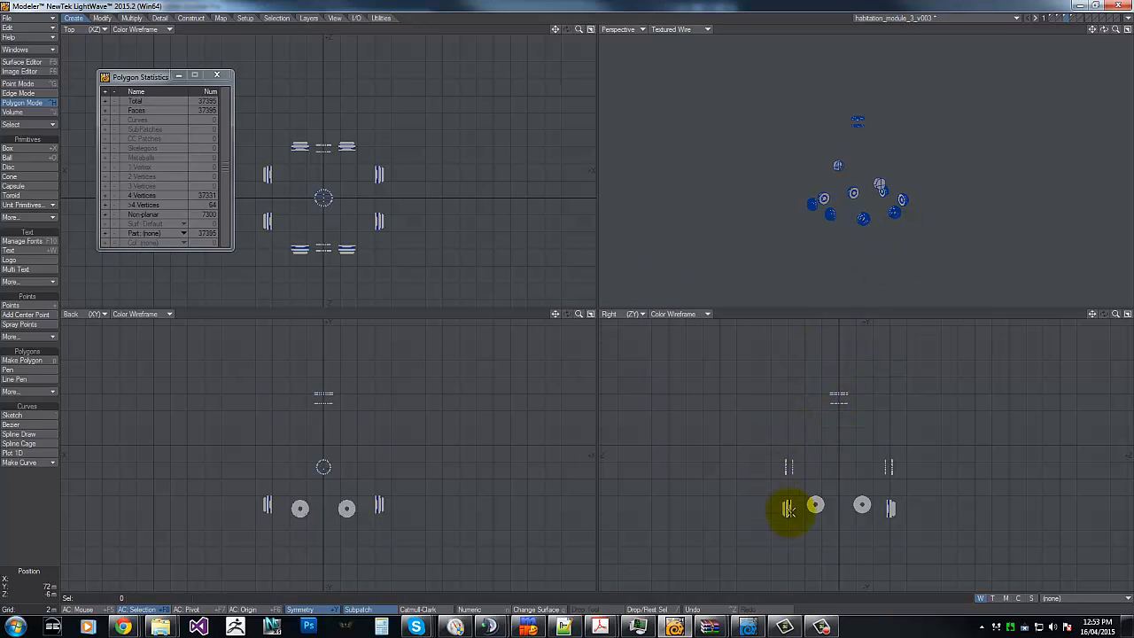
Step: Turn off symmetry and select the centre discs of the two thrusters on the module's left side
key("g")
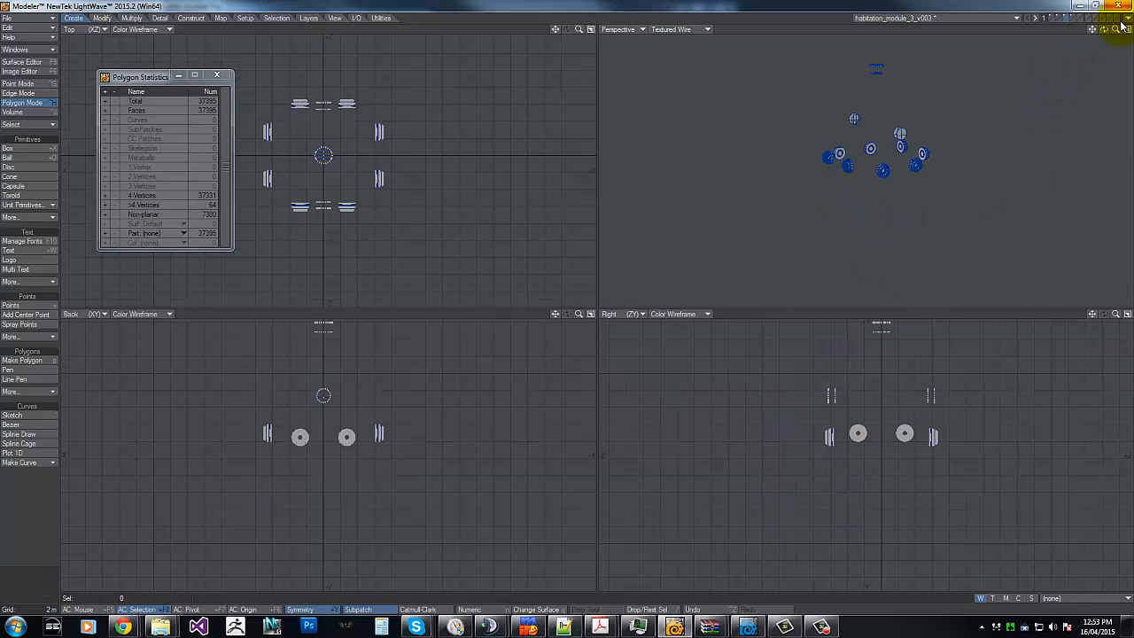
left_click_drag(1117, 30, 564, 311)
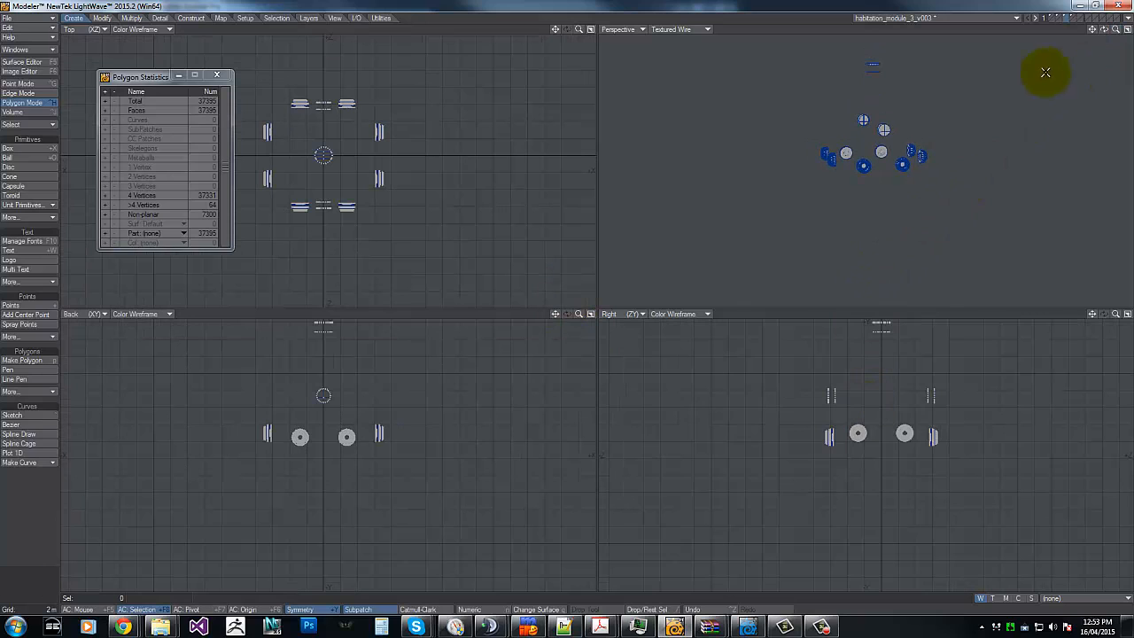
left_click_drag(1102, 36, 567, 299)
left_click_drag(1104, 30, 567, 299)
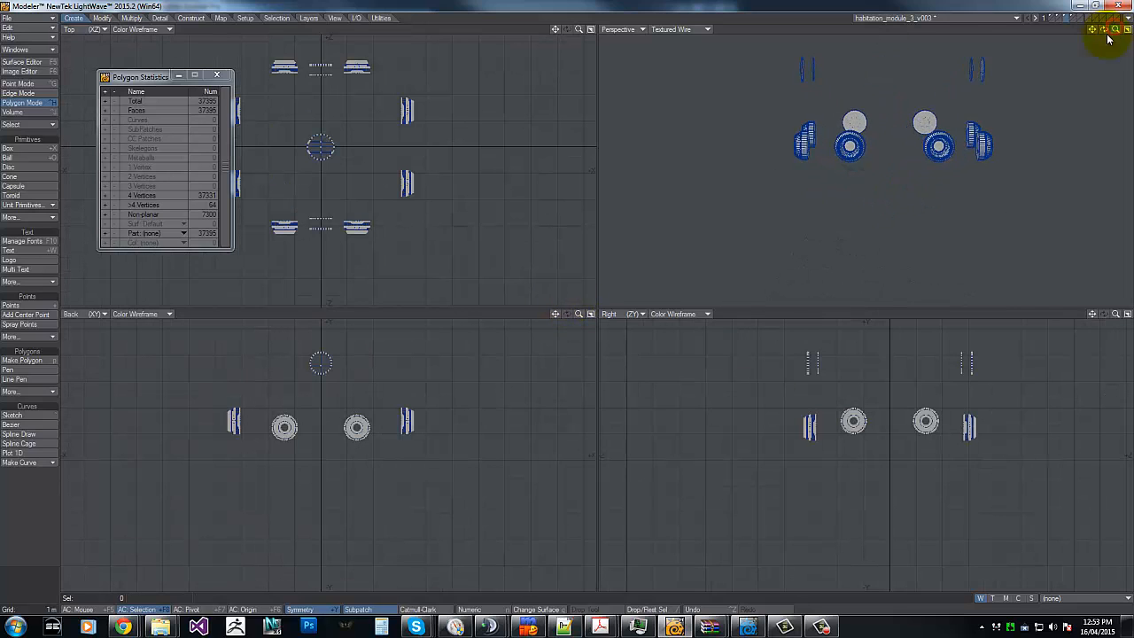
left_click(850, 144)
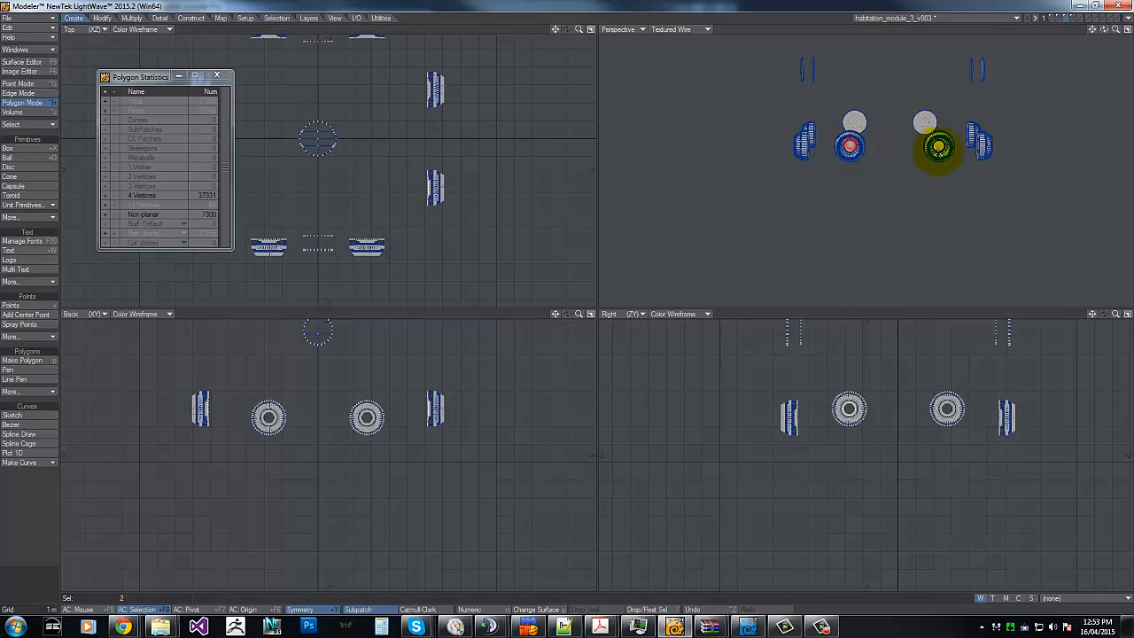
key("shift+y")
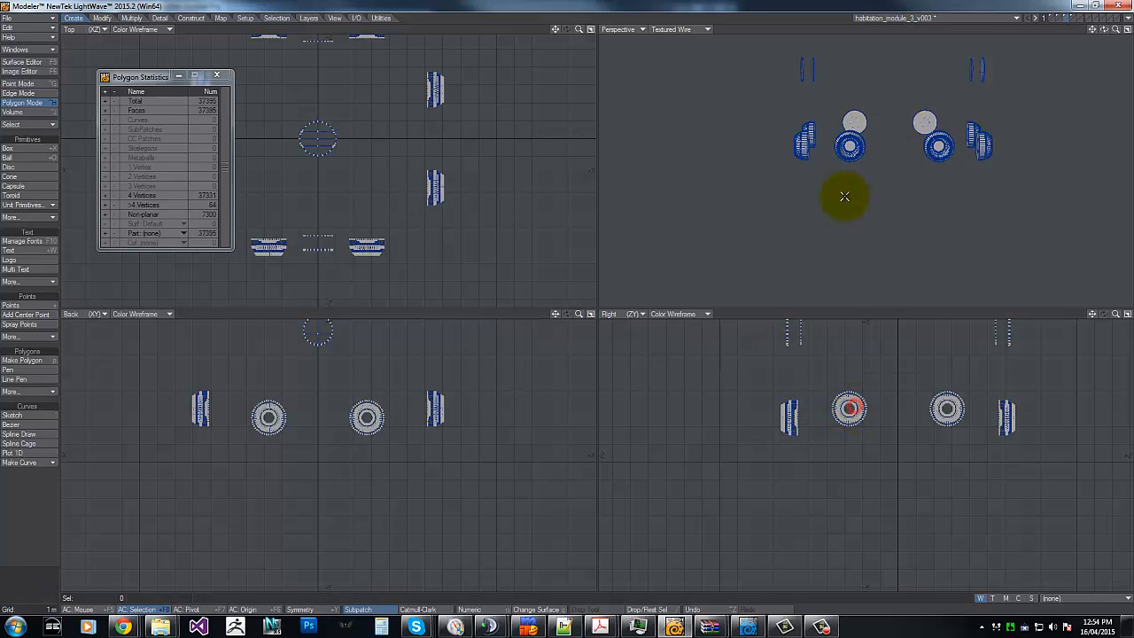
left_click(851, 144)
left_click(849, 147)
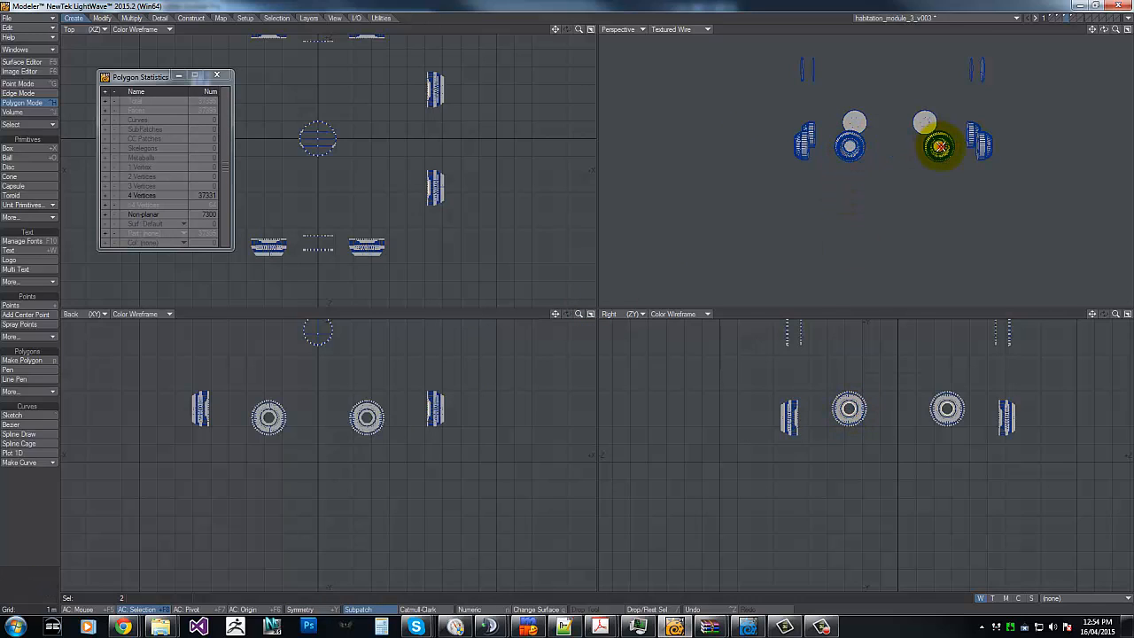
Step: Create the surface habitat1-thruster-left with colour 223, 223, 223 on the selected thruster discs and hide them
key("q")
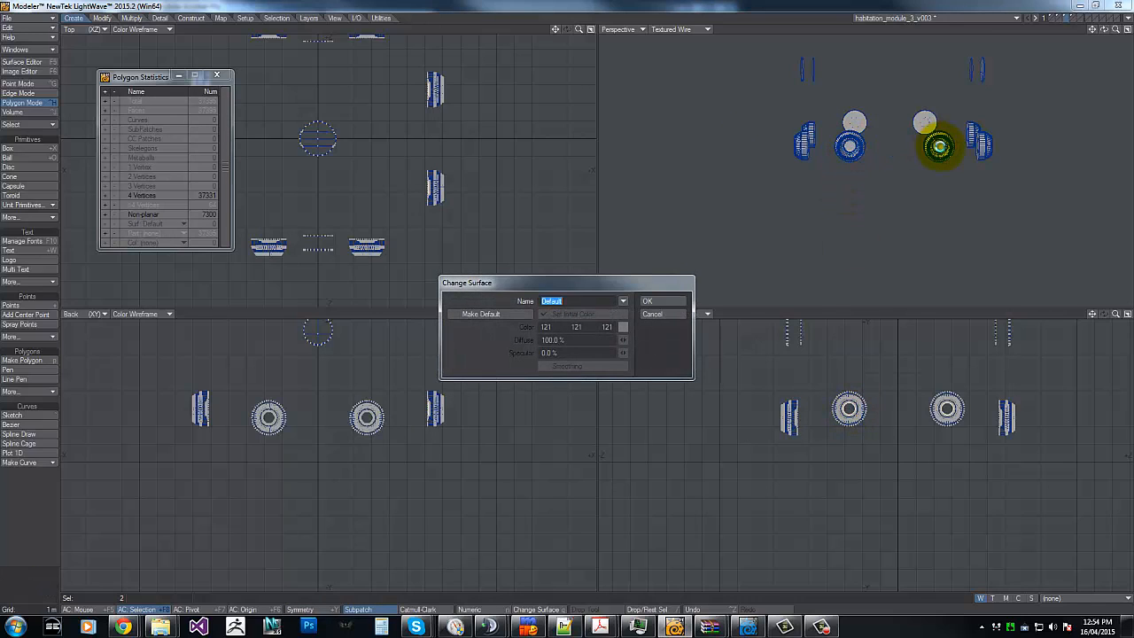
type("thruster")
type("1")
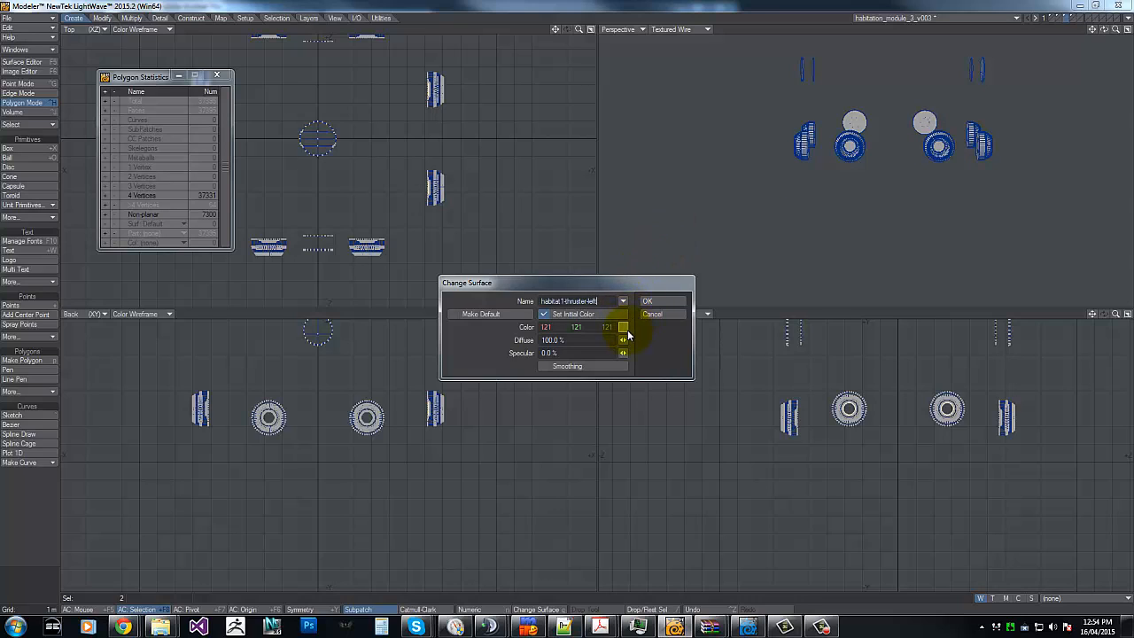
left_click(622, 327)
left_click(702, 325)
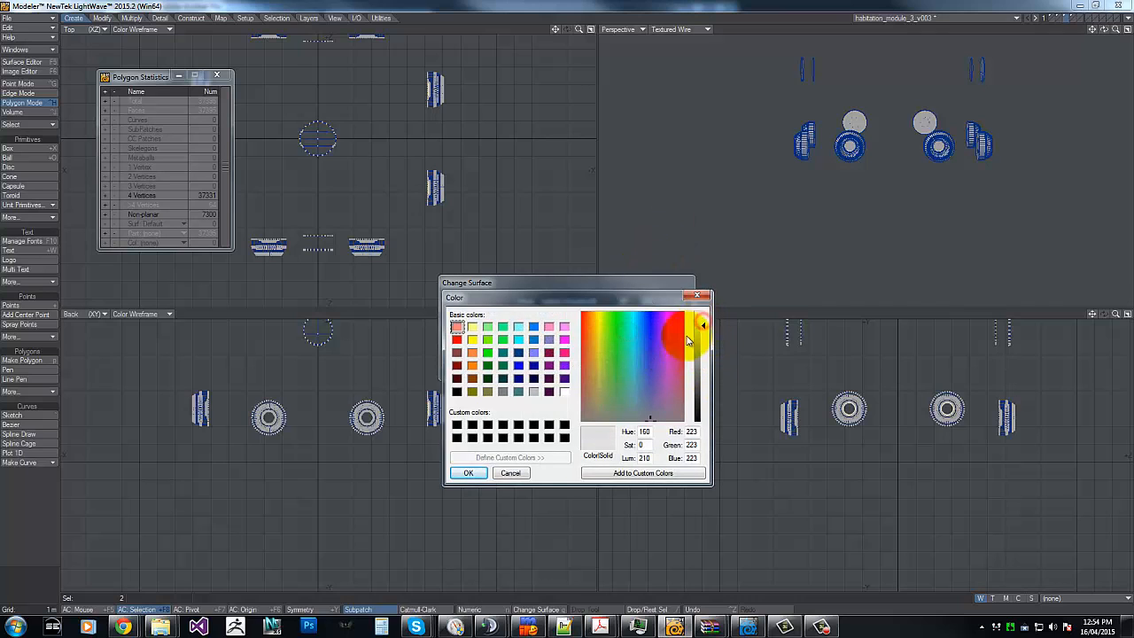
left_click(469, 473)
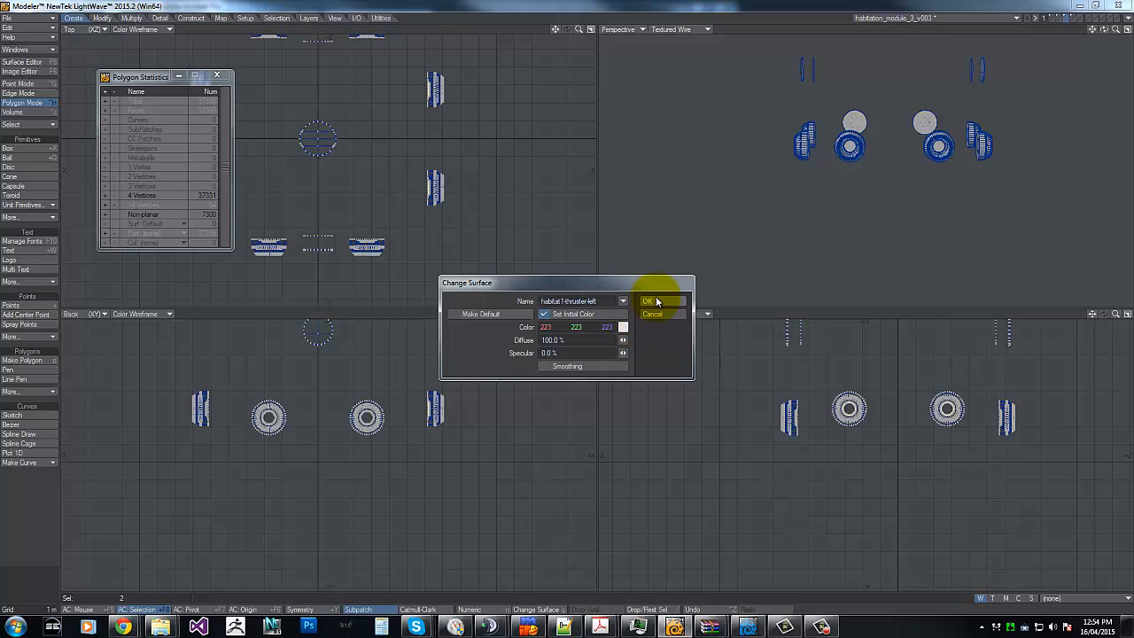
left_click(649, 301)
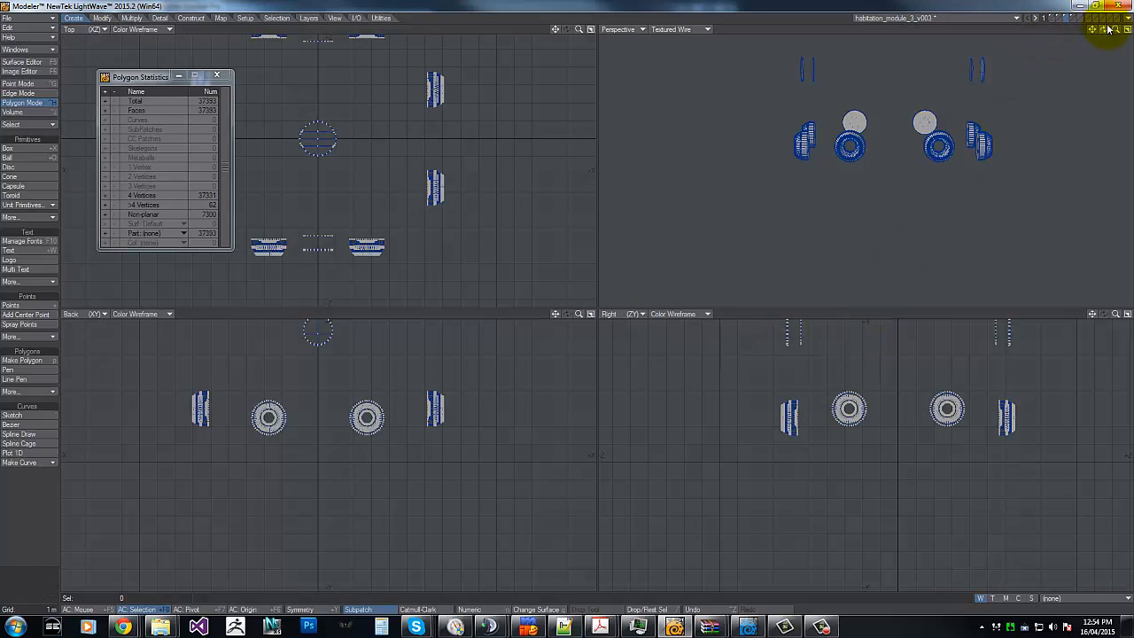
Step: Select the centre discs of the right-side thruster pair, assign them the new surface habitat1-thruster-right and hide them
left_click_drag(1108, 29, 906, 118)
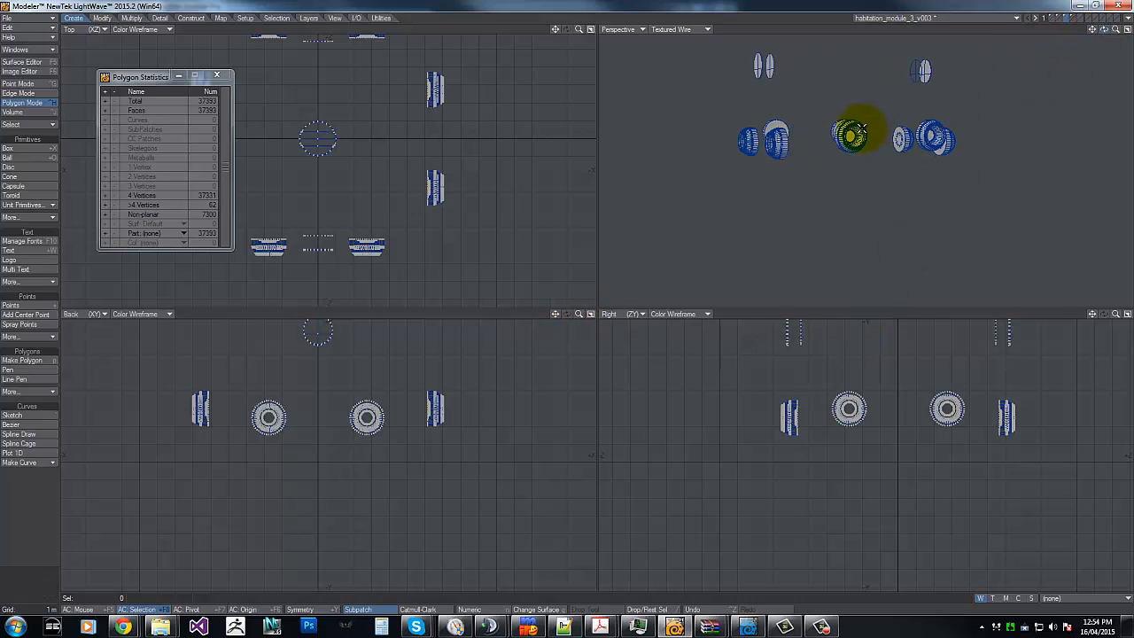
left_click(926, 135)
left_click(929, 134, "shift")
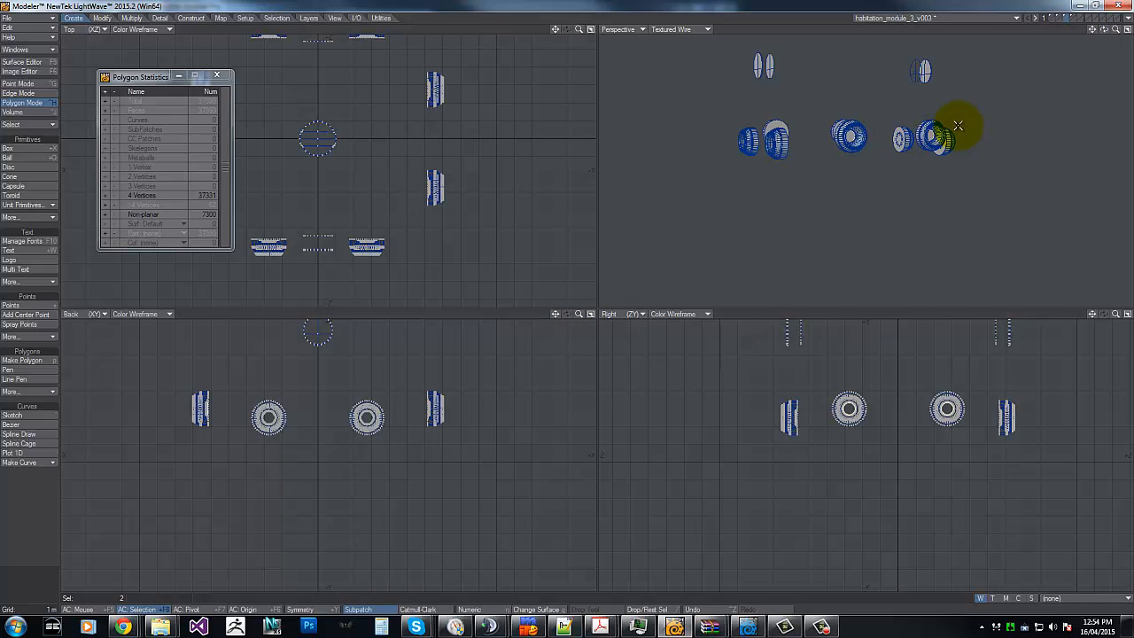
key("q")
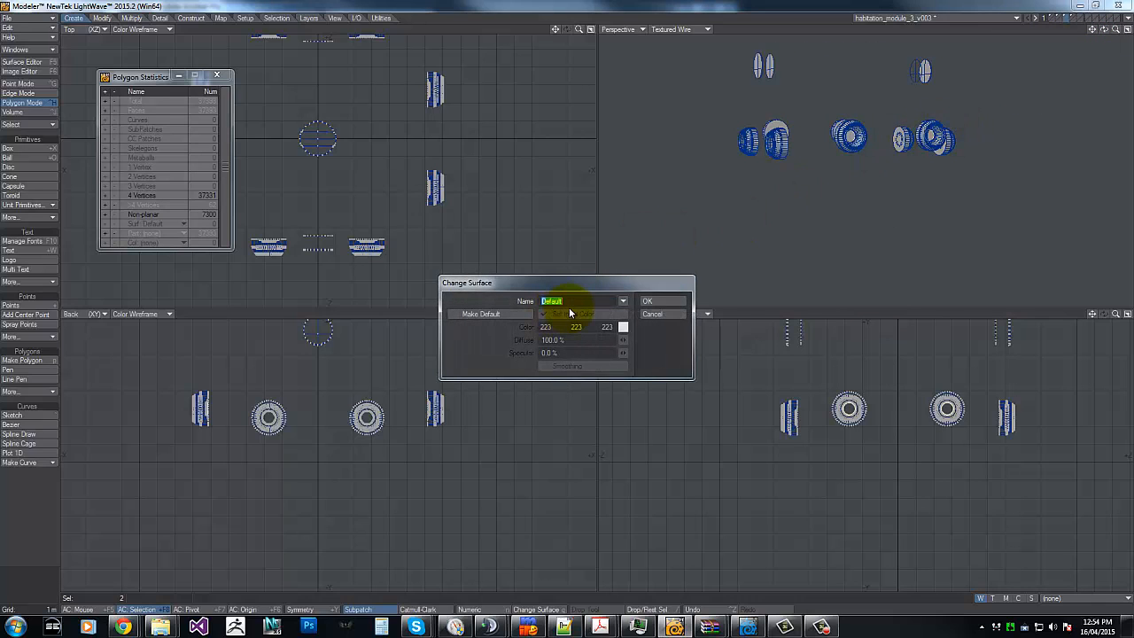
type("habitat1-thruster-right")
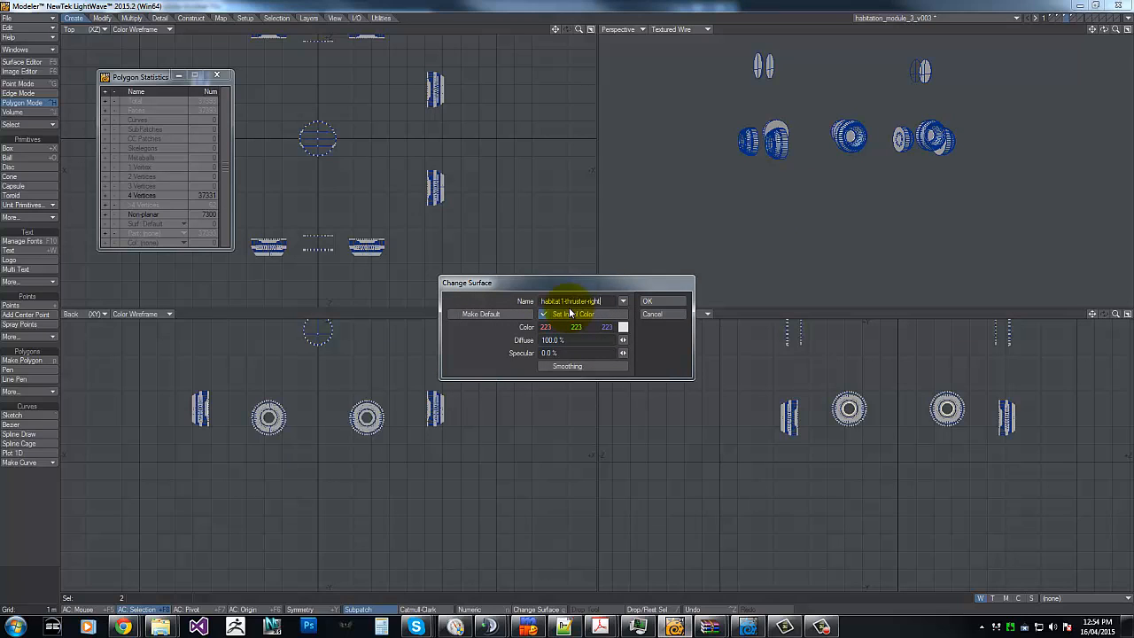
key("Return")
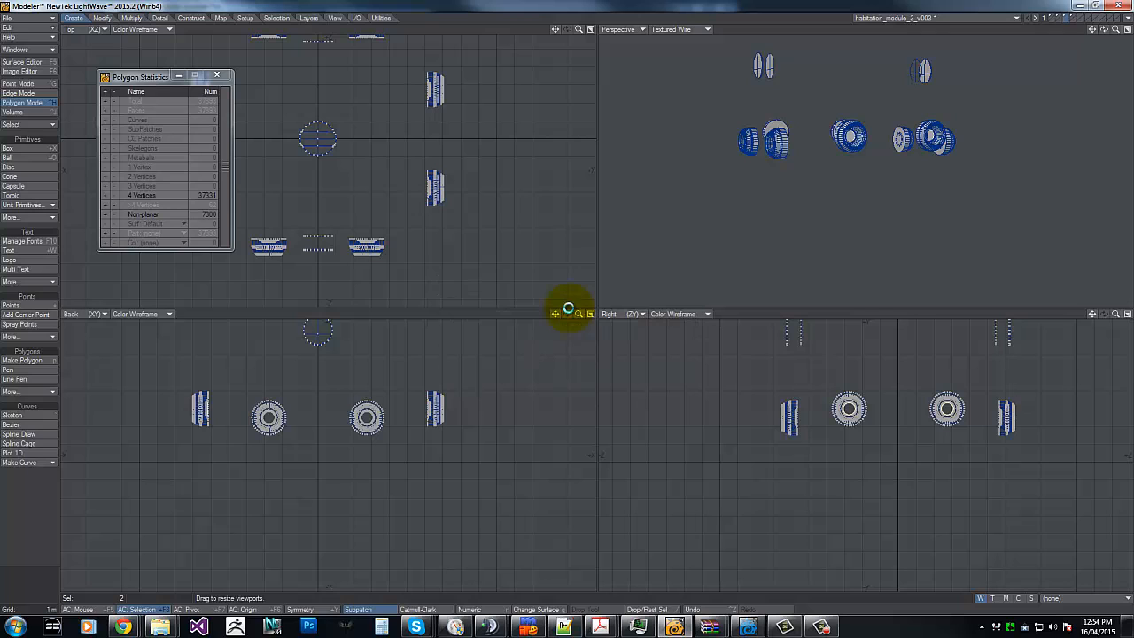
key("ctrl+x")
Step: Select the centre discs of the back thruster pair, assign them the new surface habitat1-thruster-back and hide them
left_click_drag(1104, 32, 844, 139)
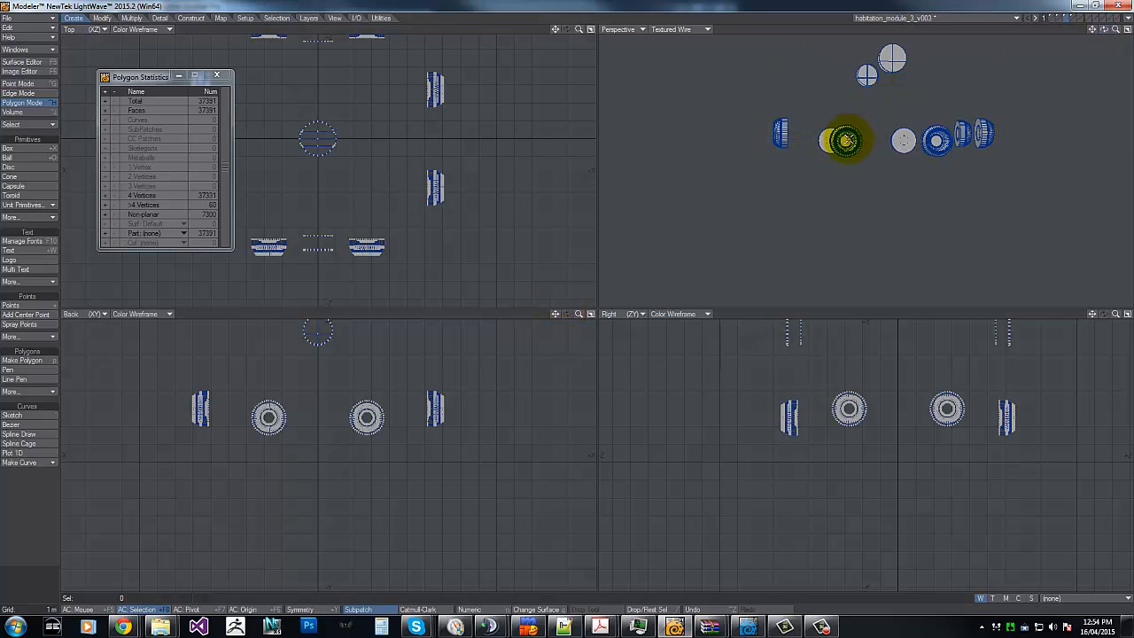
left_click(937, 139)
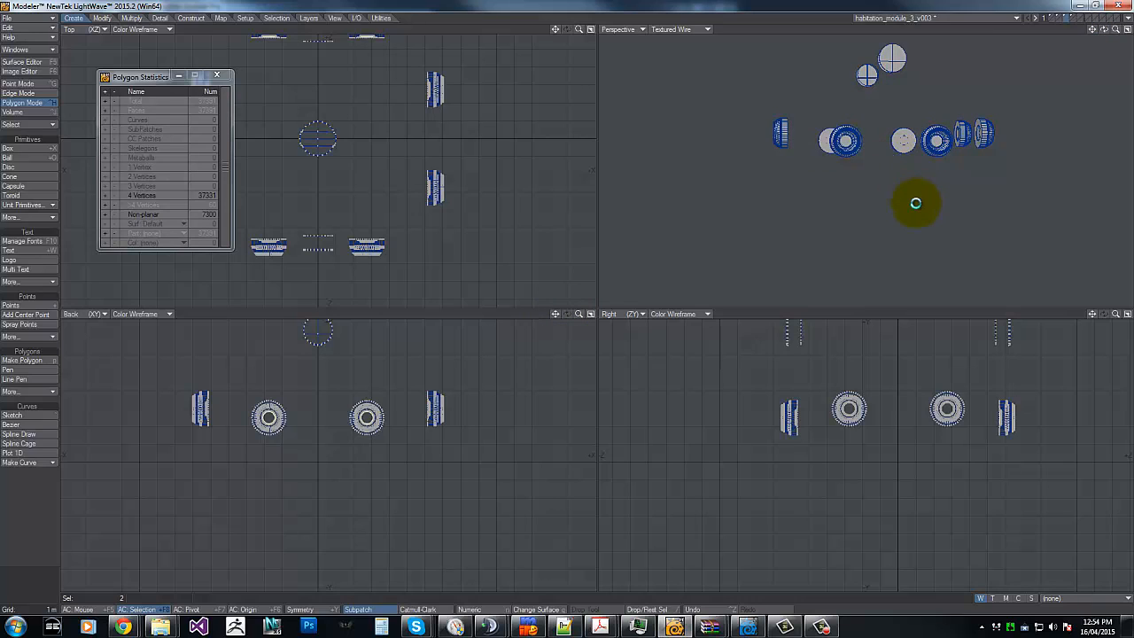
type("q")
type("habitat1-thruster-back")
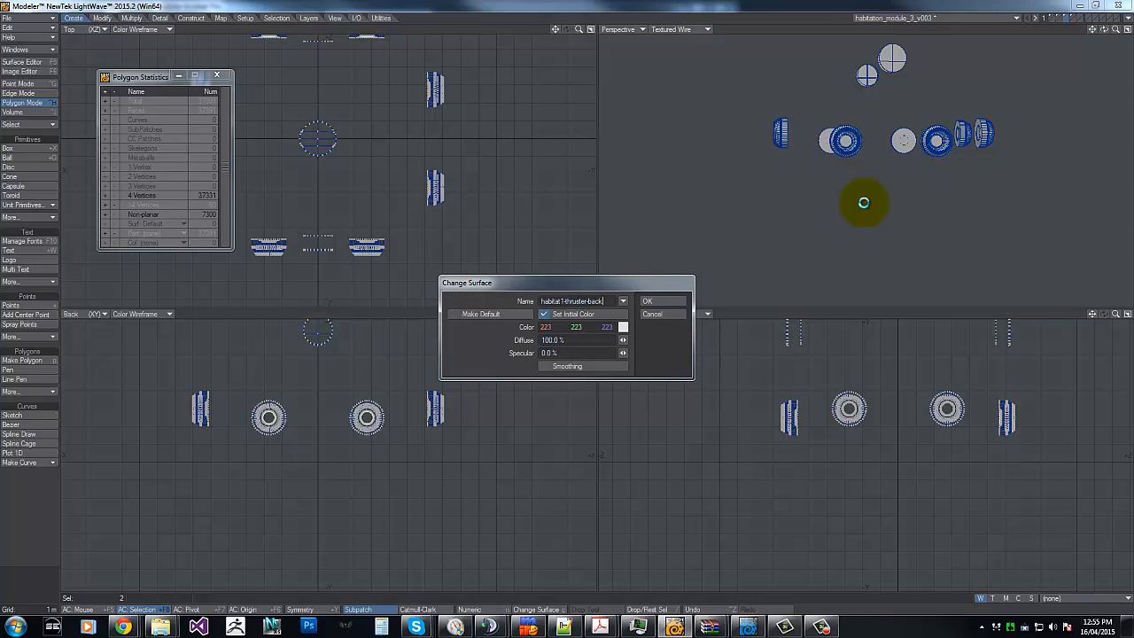
key("Return")
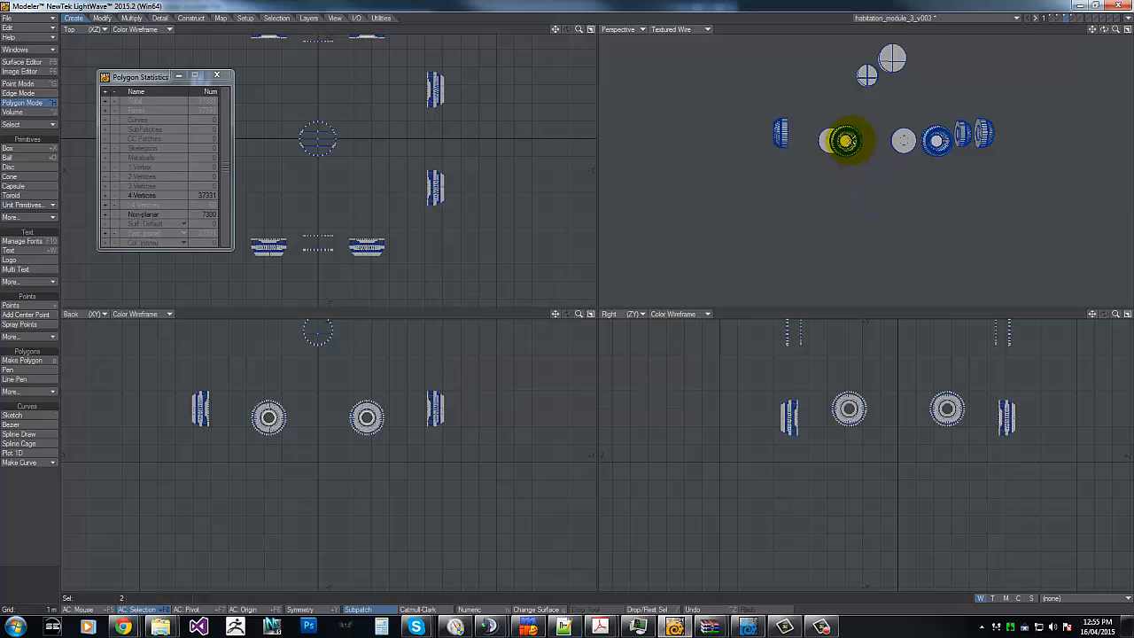
key("x")
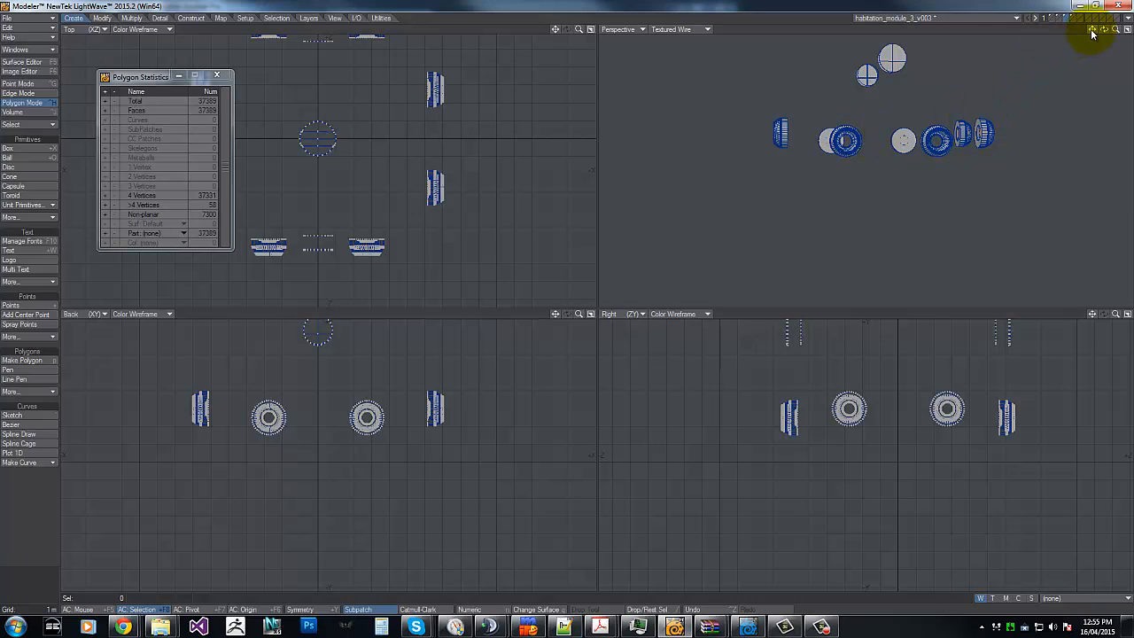
Step: Select the centre discs of the last thruster pair, give them their own new habitat1-thruster surface and hide them
left_click_drag(1103, 29, 563, 299)
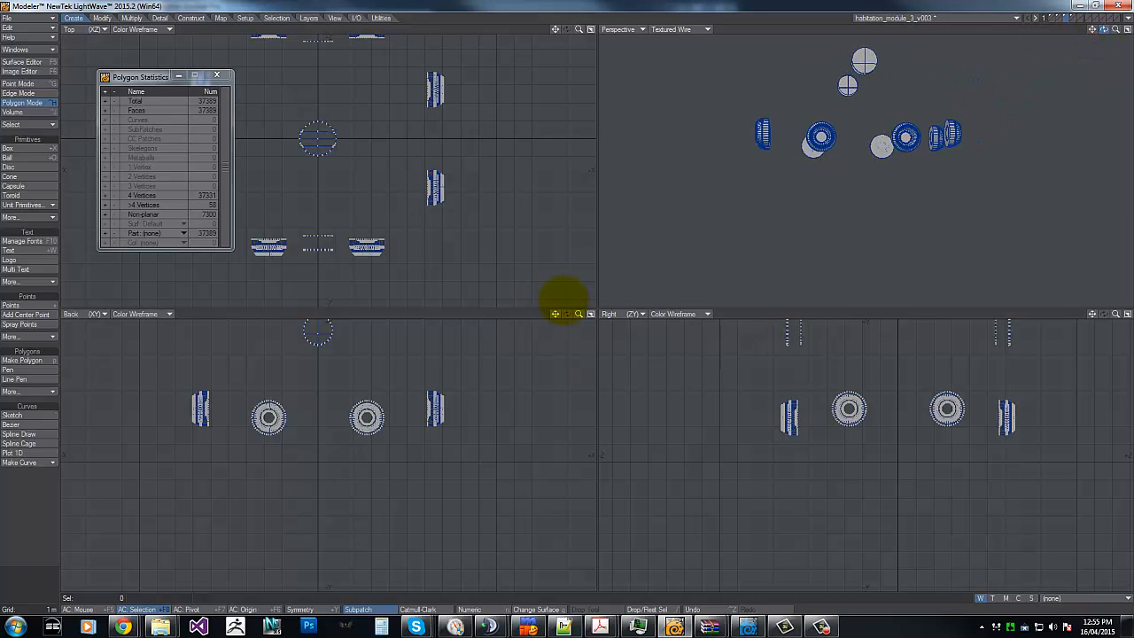
left_click(822, 136)
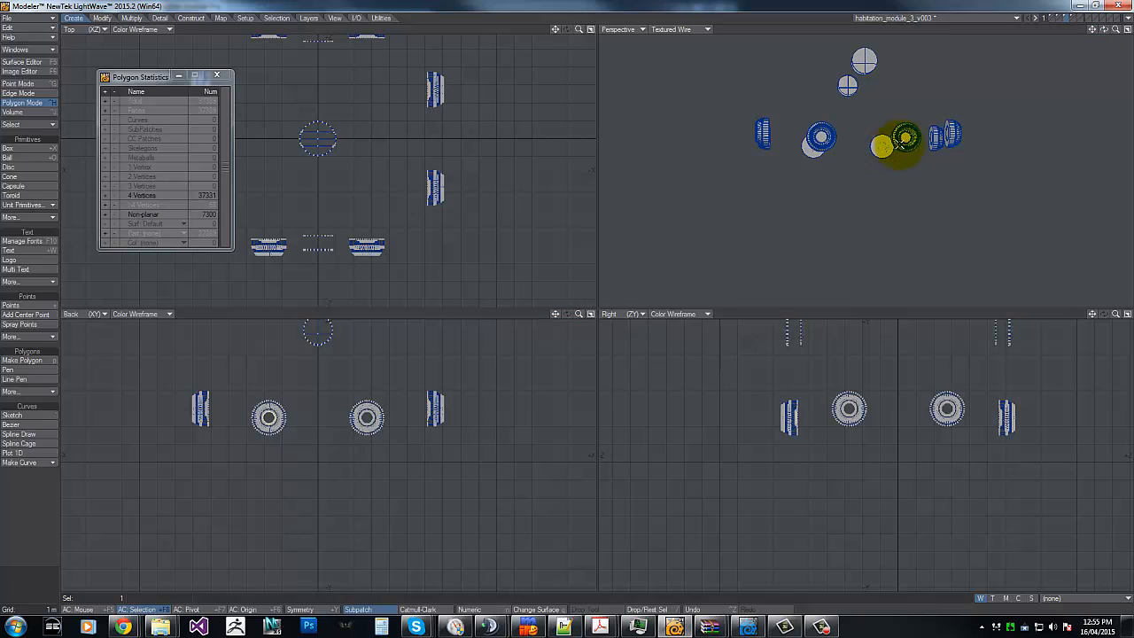
left_click(905, 137)
type("qha")
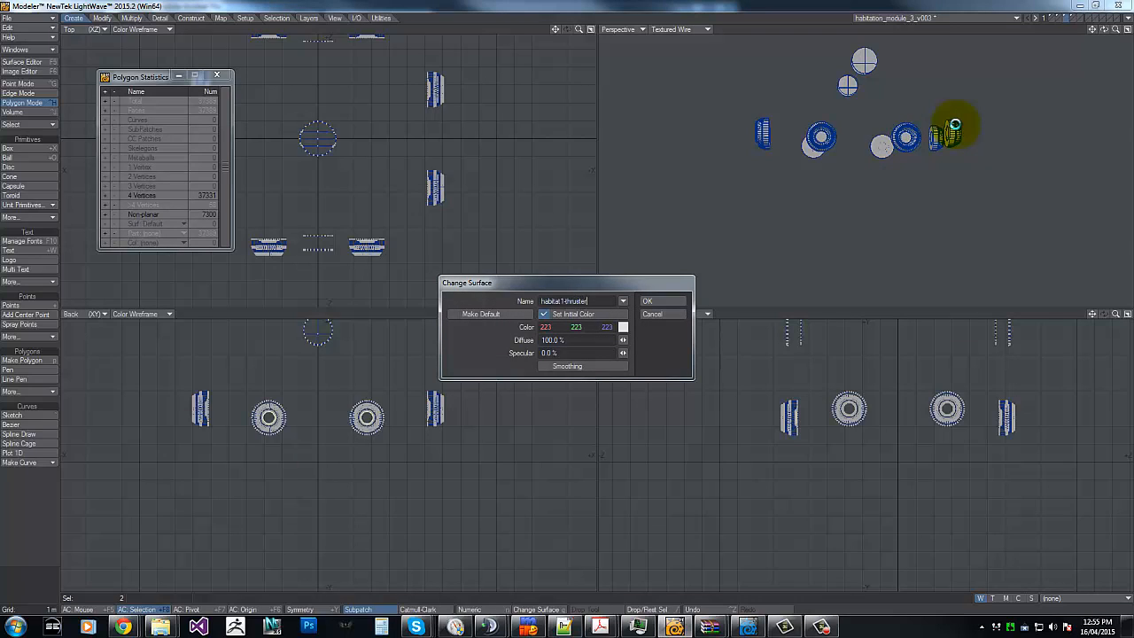
key("Return")
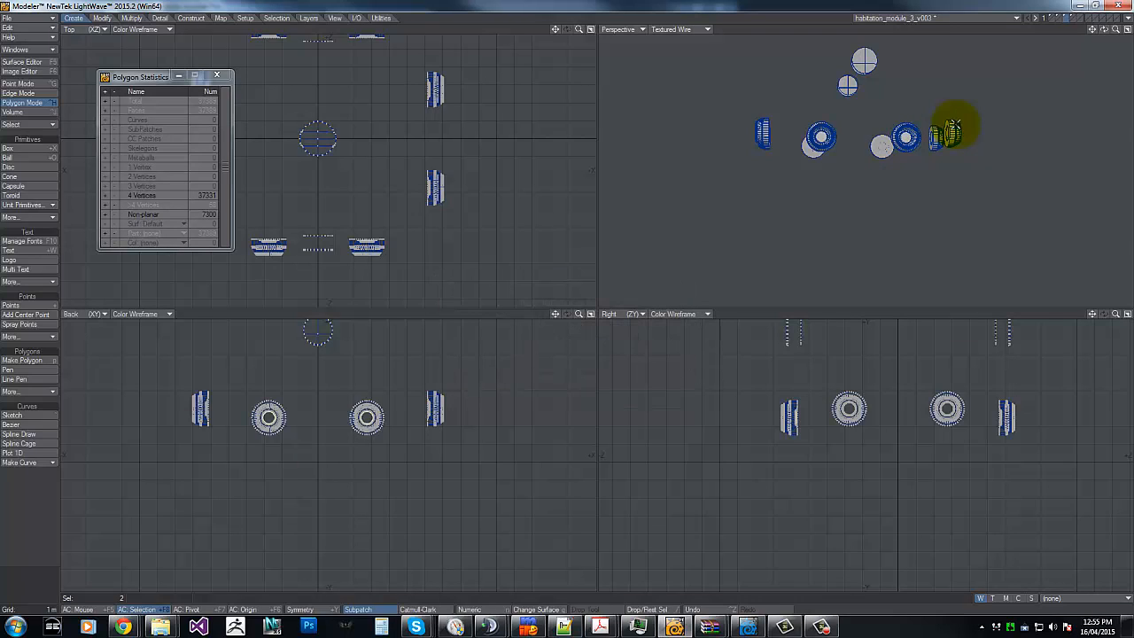
key("minus")
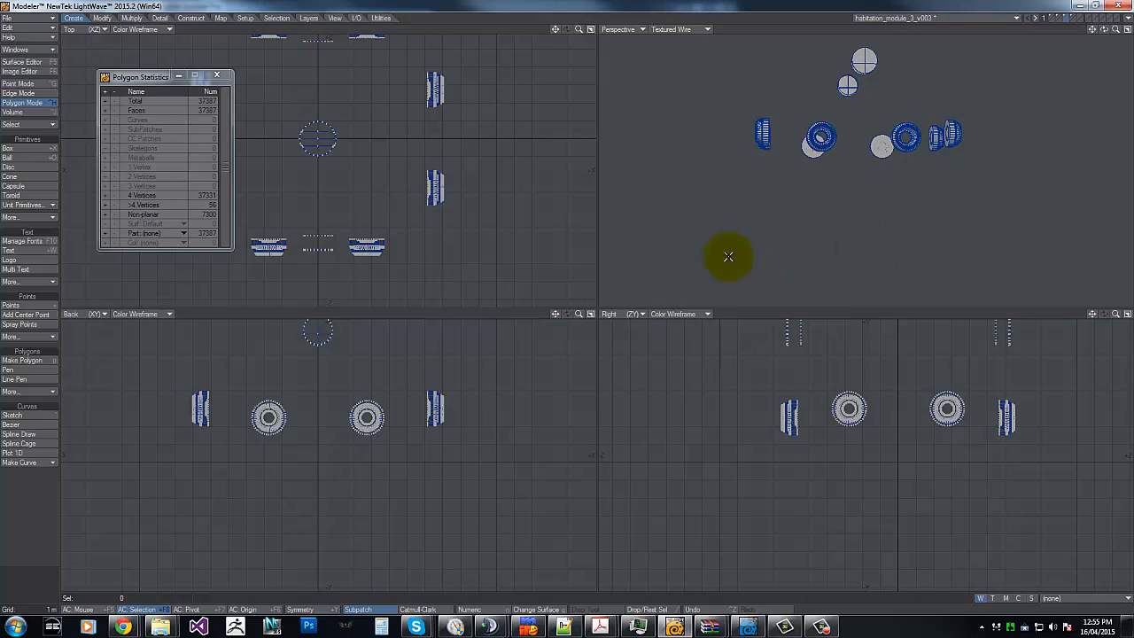
Step: Unhide all polygons of the habitation module and fit the complete module in all views
left_click(162, 232)
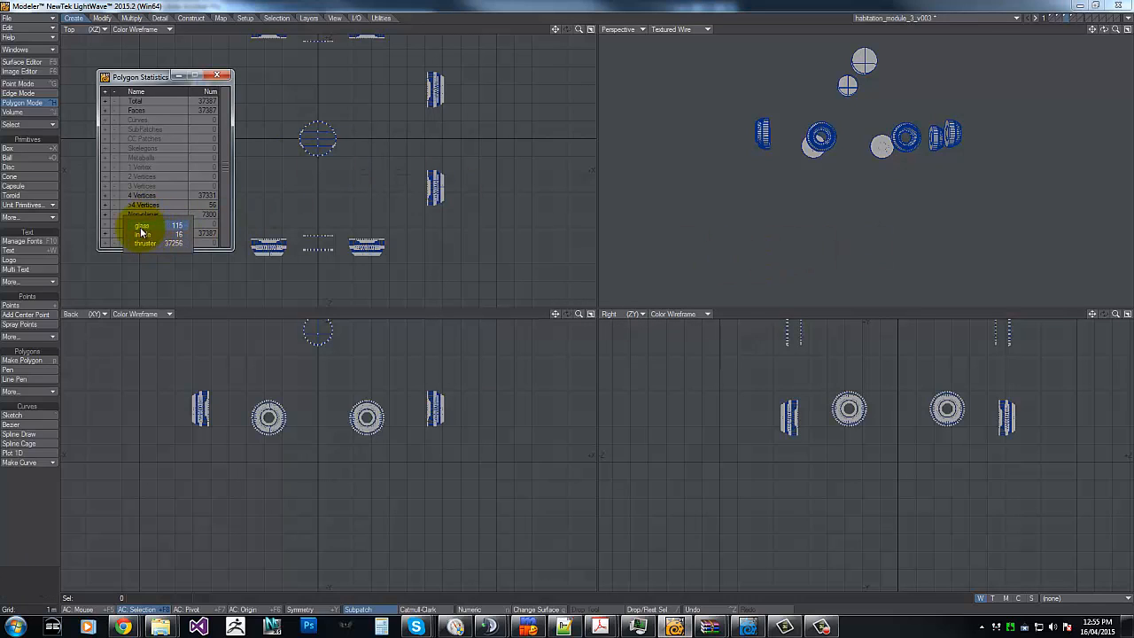
key("backslash")
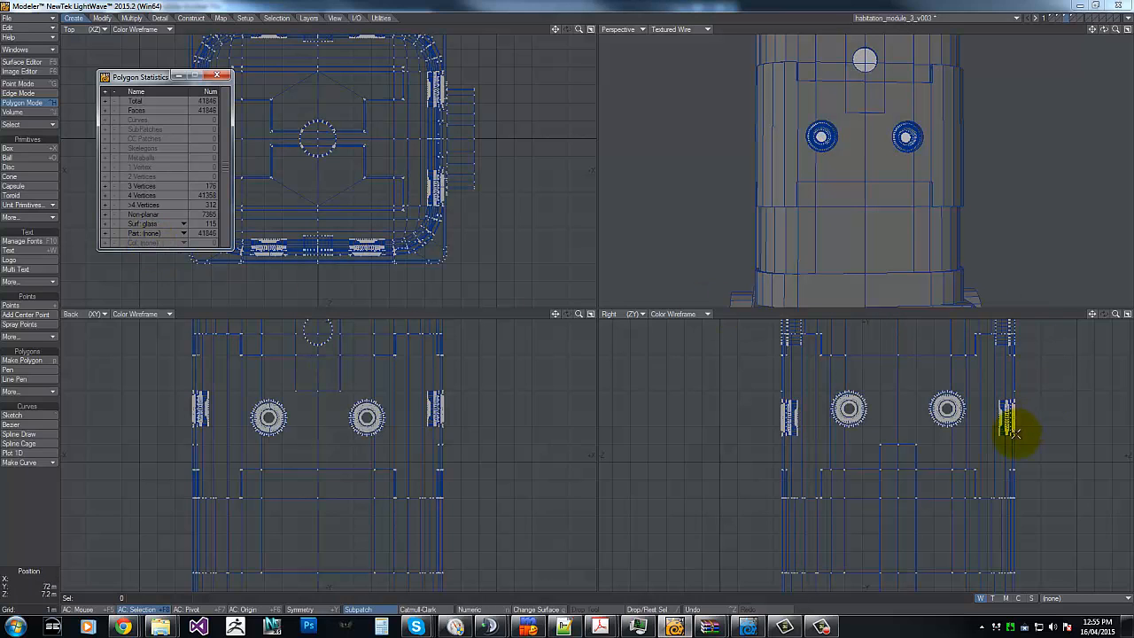
left_click_drag(1115, 29, 1114, 29)
key("a")
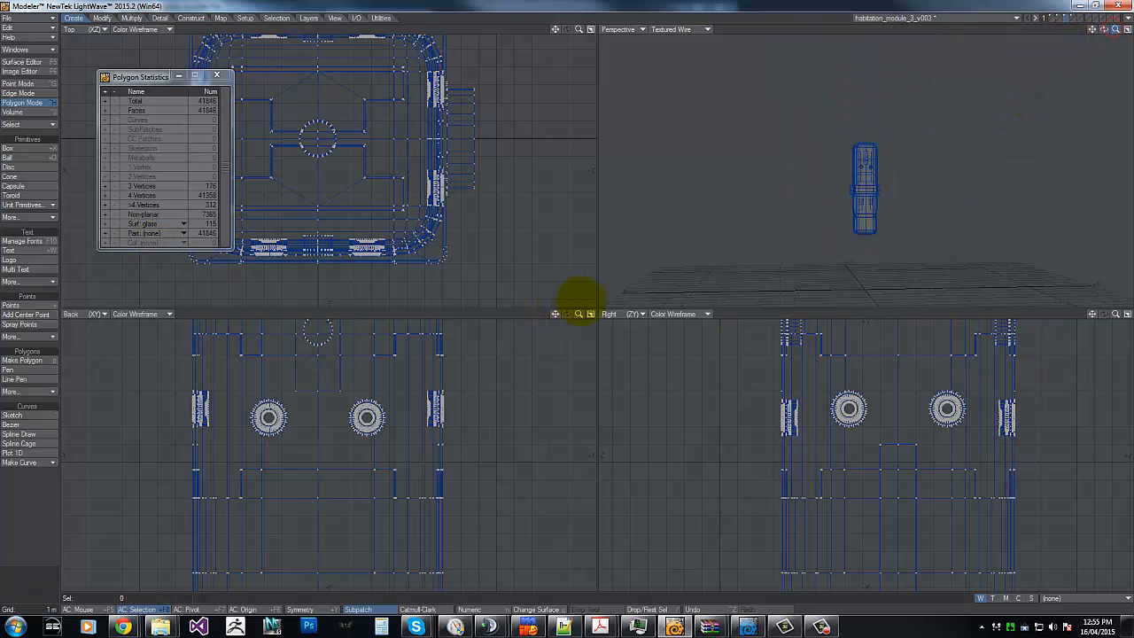
key("g")
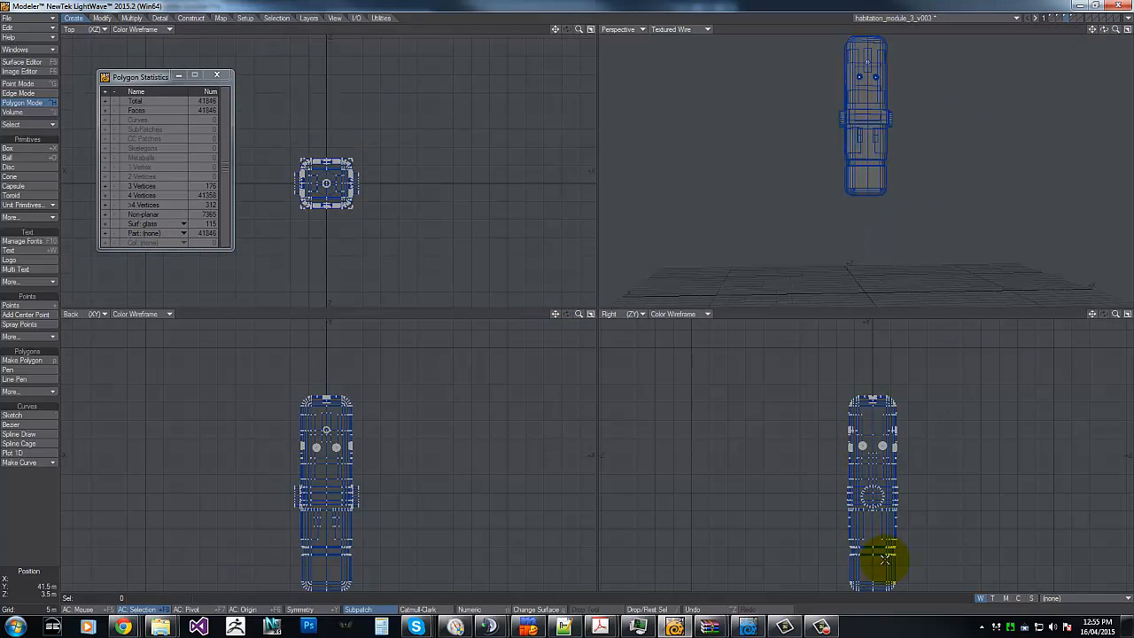
key("a")
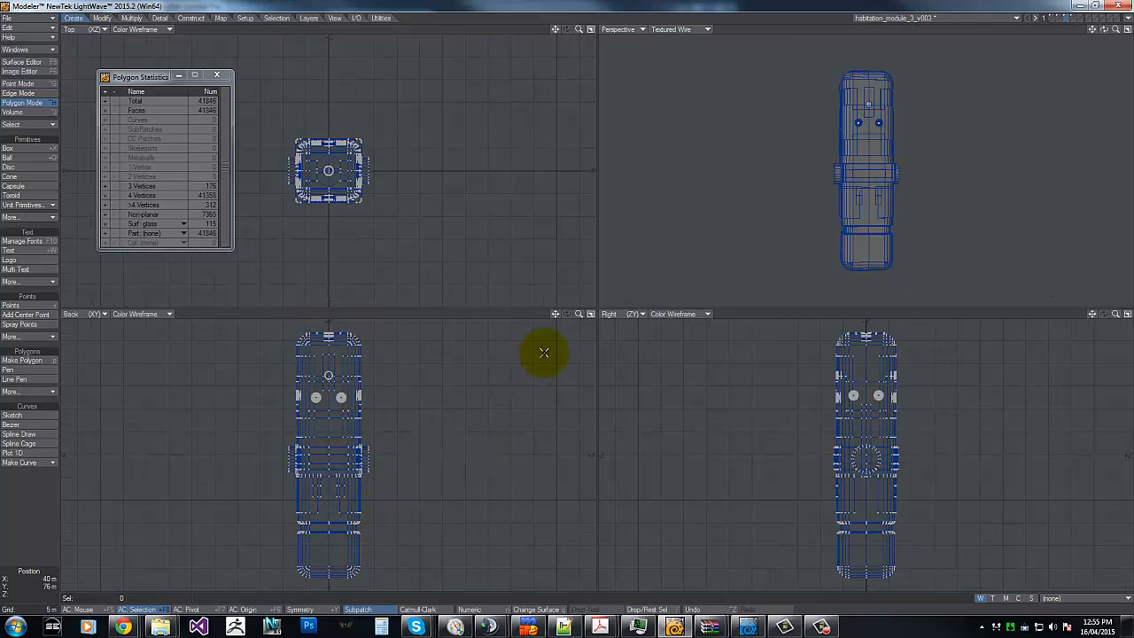
Step: Mirror the habitation module across the horizontal plane at Y 0 m and move the lower copy to a separate layer
mouse_move(578, 313)
left_mouse_down()
mouse_move(551, 303)
mouse_move(580, 301)
left_mouse_up()
key("shift+v")
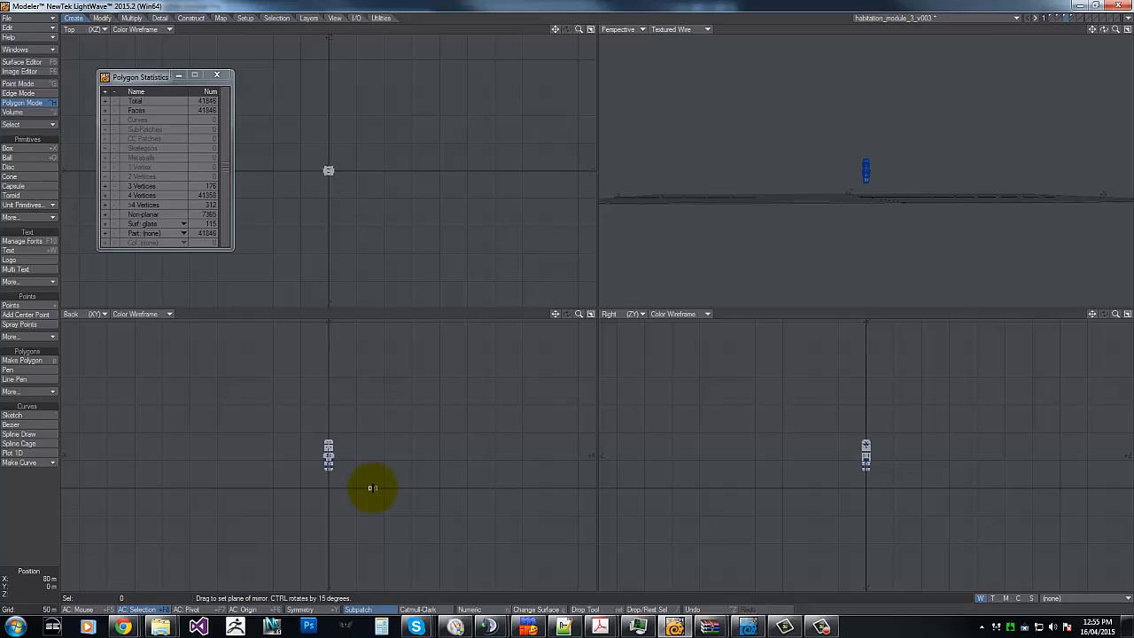
left_click_drag(372, 488, 208, 488)
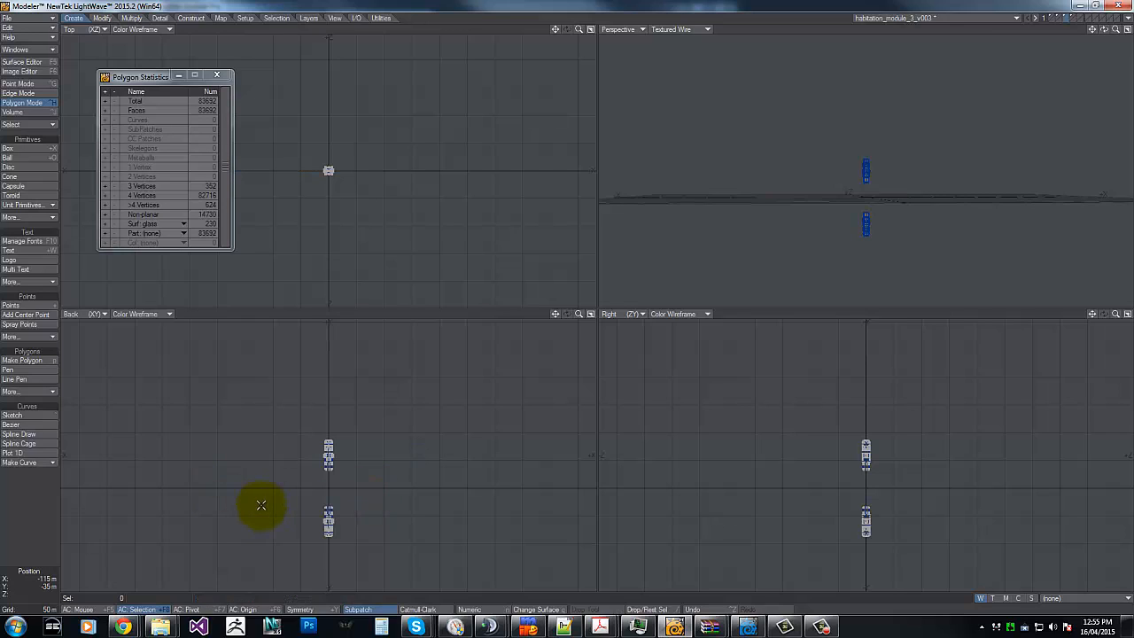
right_click_drag(266, 514, 286, 481)
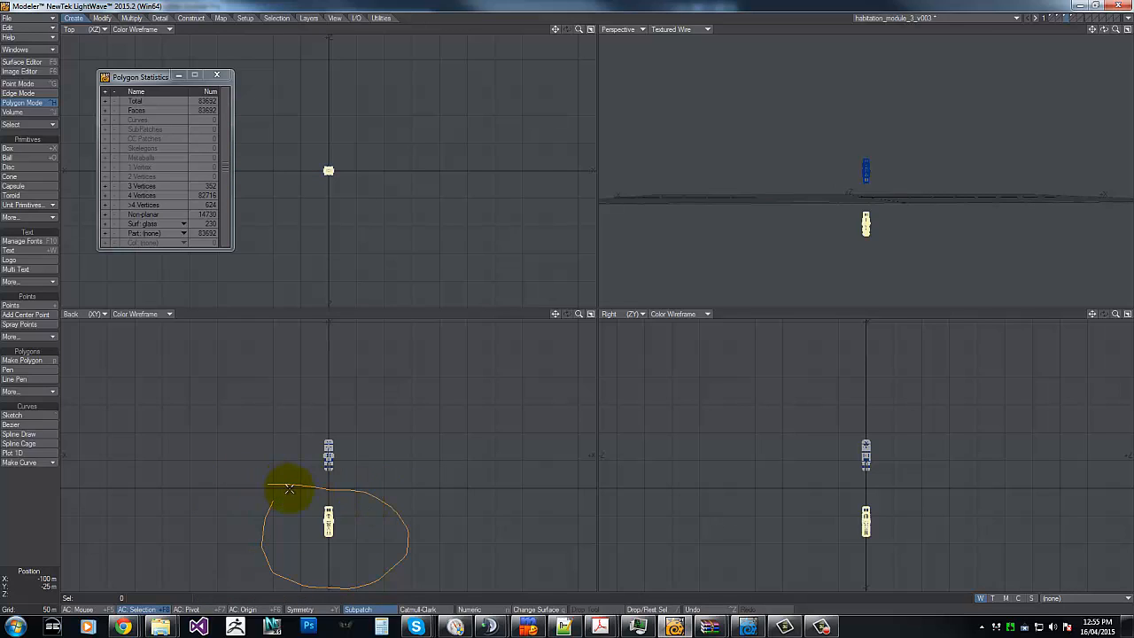
left_click(1073, 20)
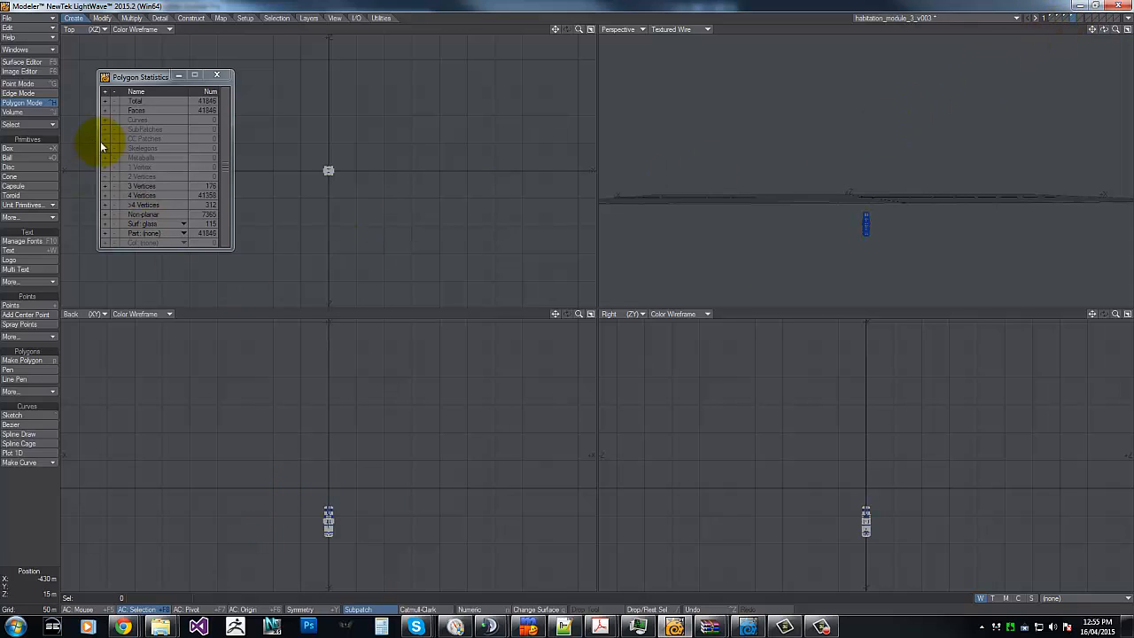
Step: Select the mirrored module's habitat1-thruster-back polygons and assign them the new surface habitat2-thruster-back
left_click(146, 224)
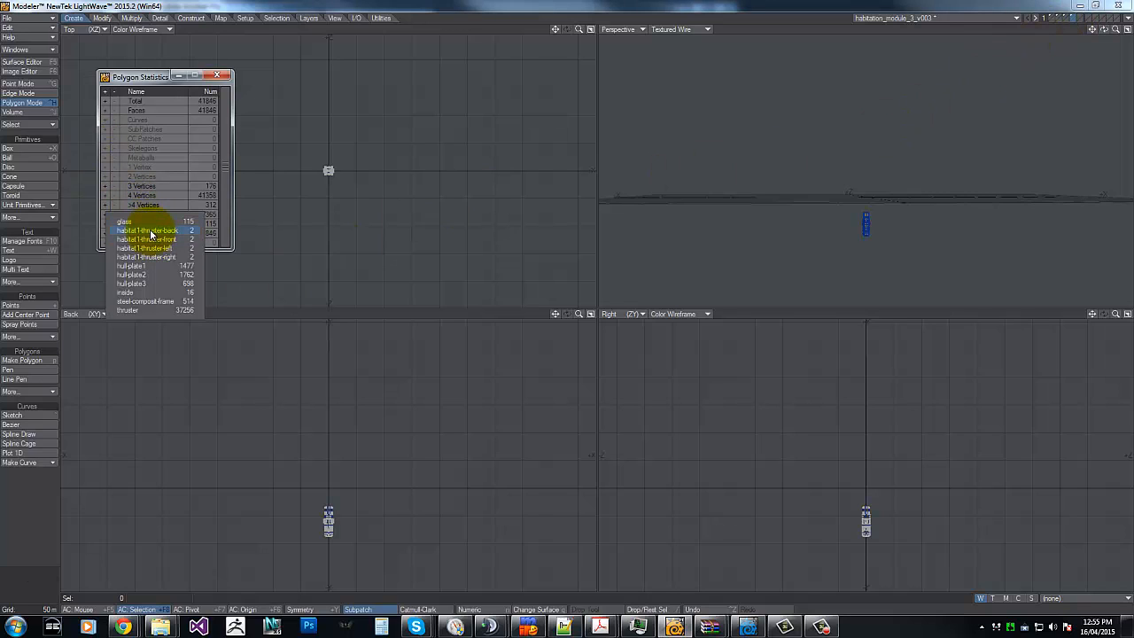
left_click(150, 232)
left_click(105, 223)
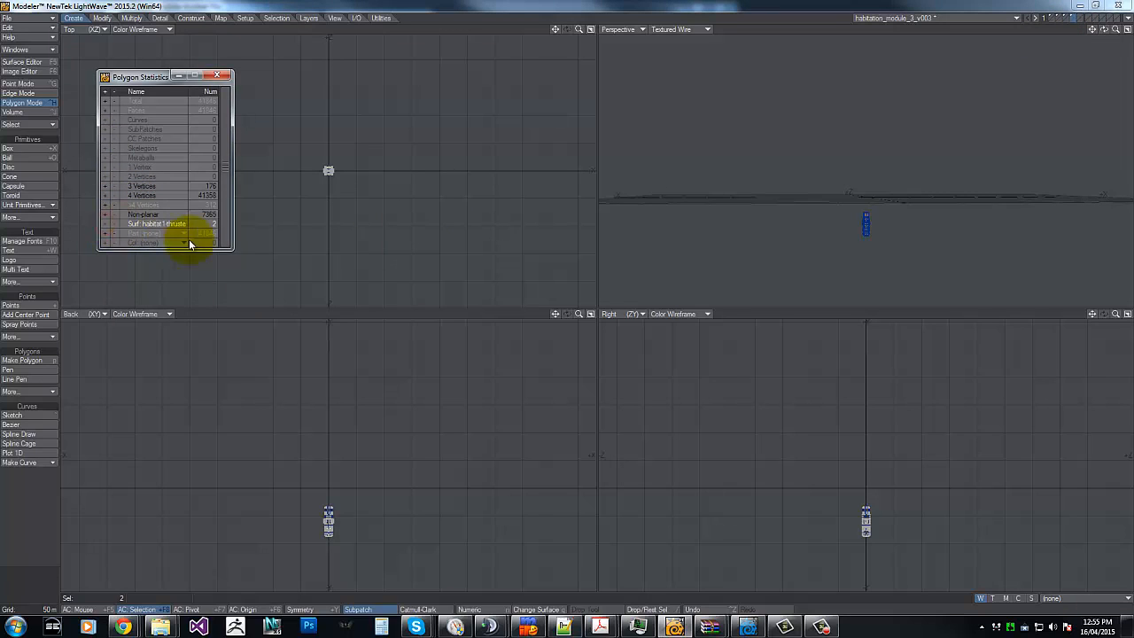
key("q")
left_click(623, 301)
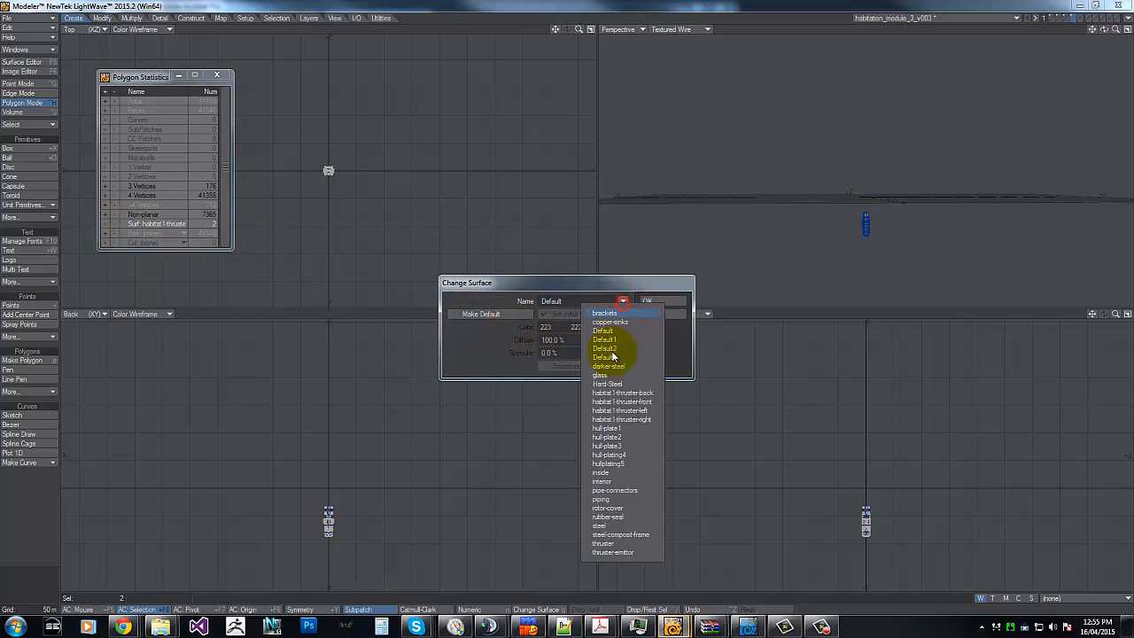
left_click(611, 391)
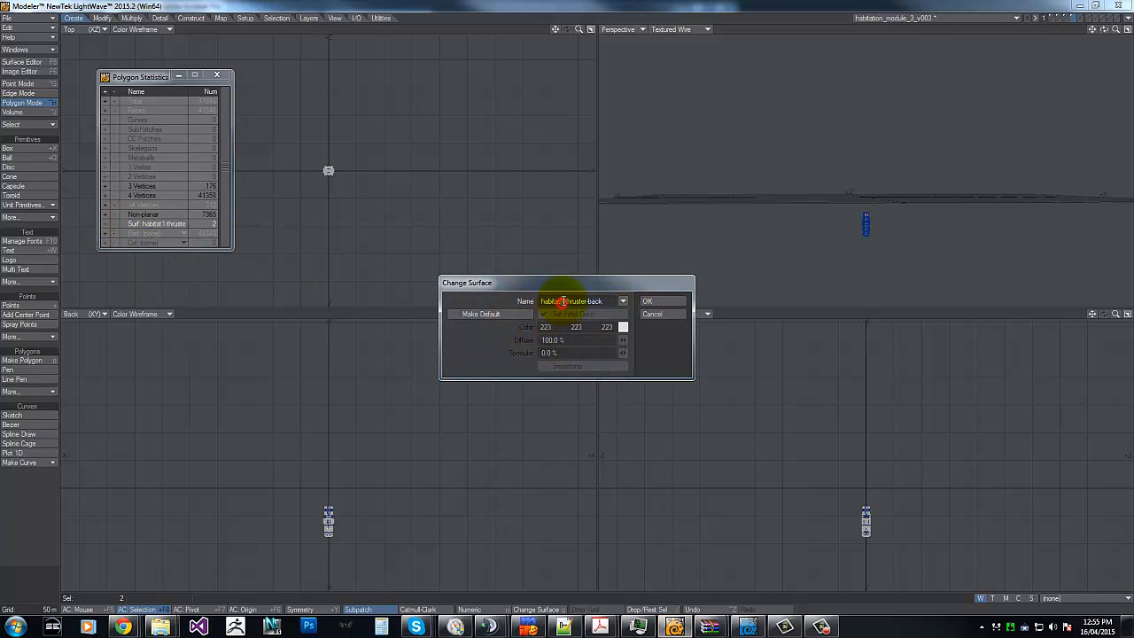
left_click(564, 301)
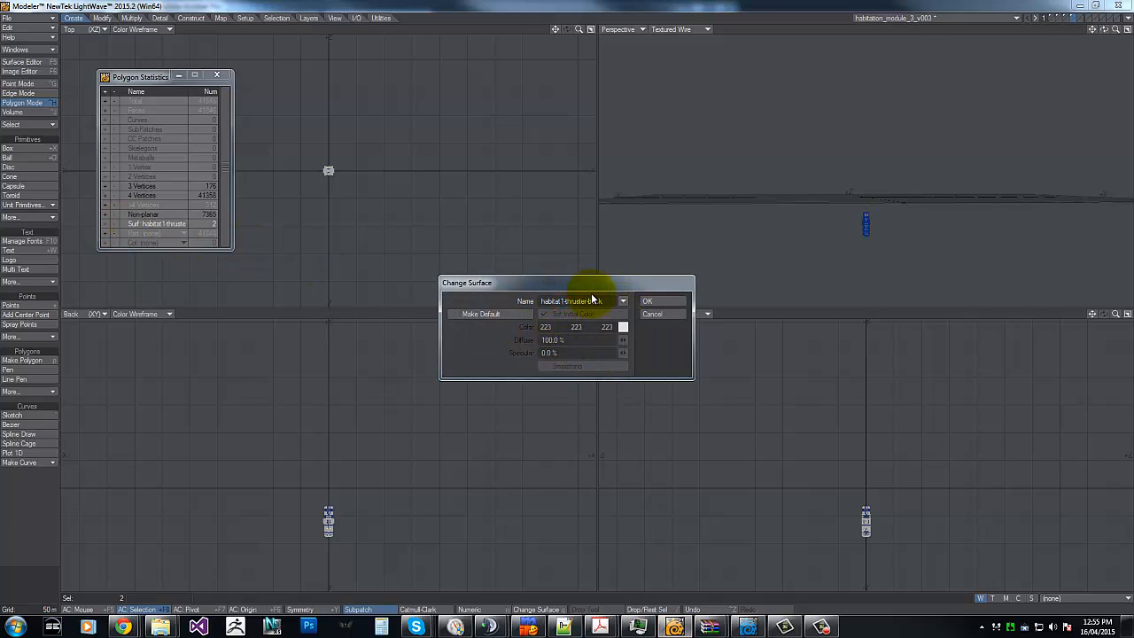
left_click(661, 301)
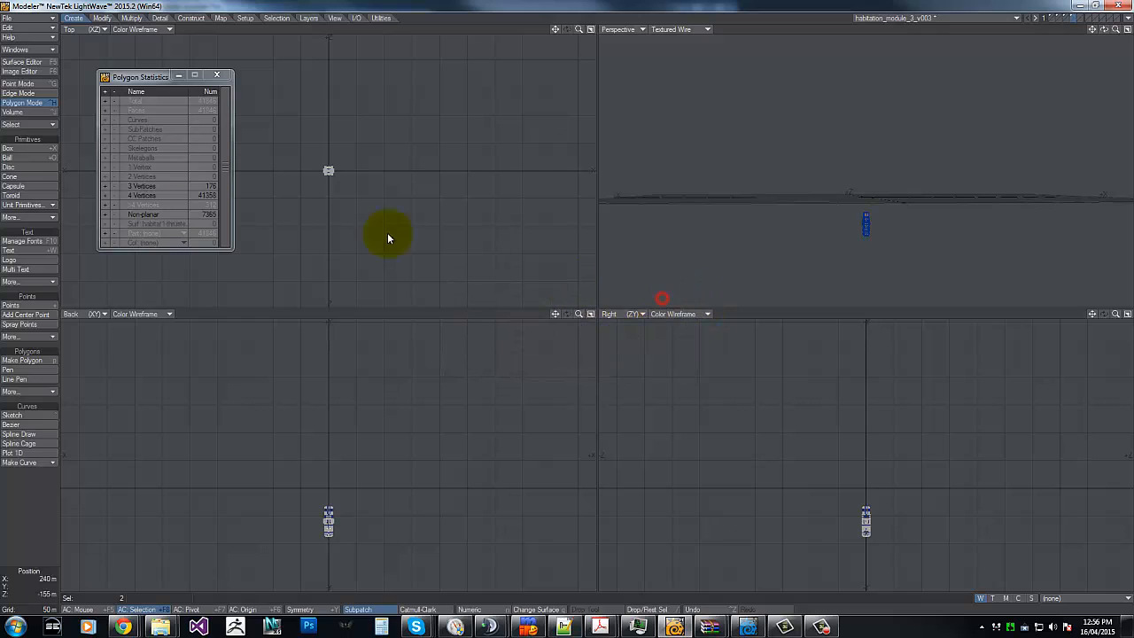
left_click(236, 470)
Step: Select the mirrored module's habitat1-thruster-front polygons and assign them the new surface habitat2-thruster-front
left_click(136, 224)
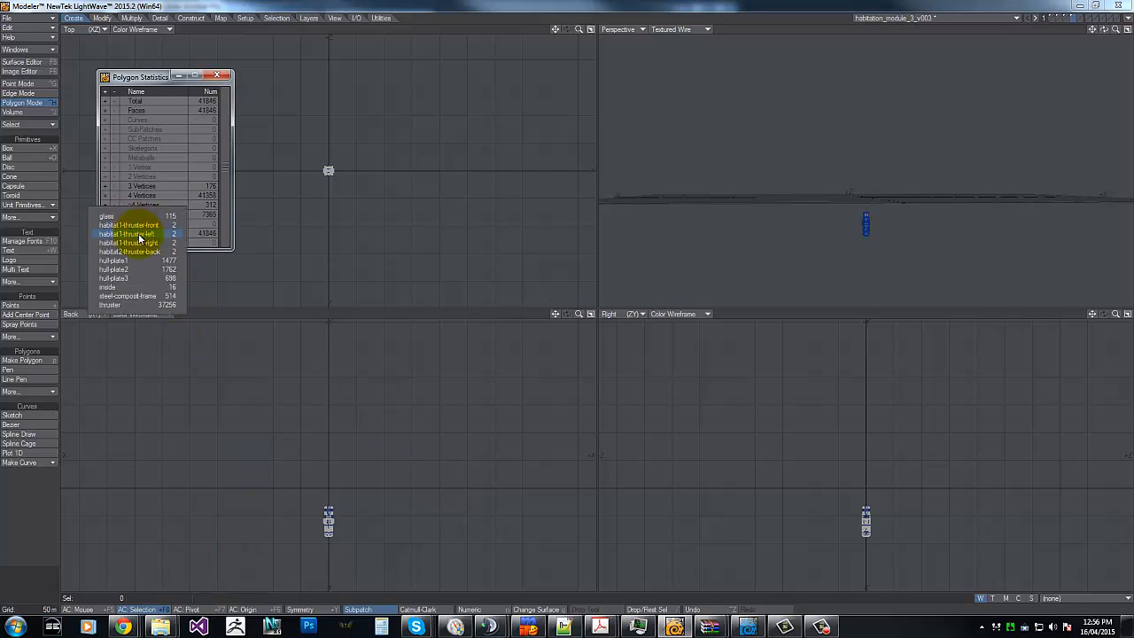
left_click(129, 232)
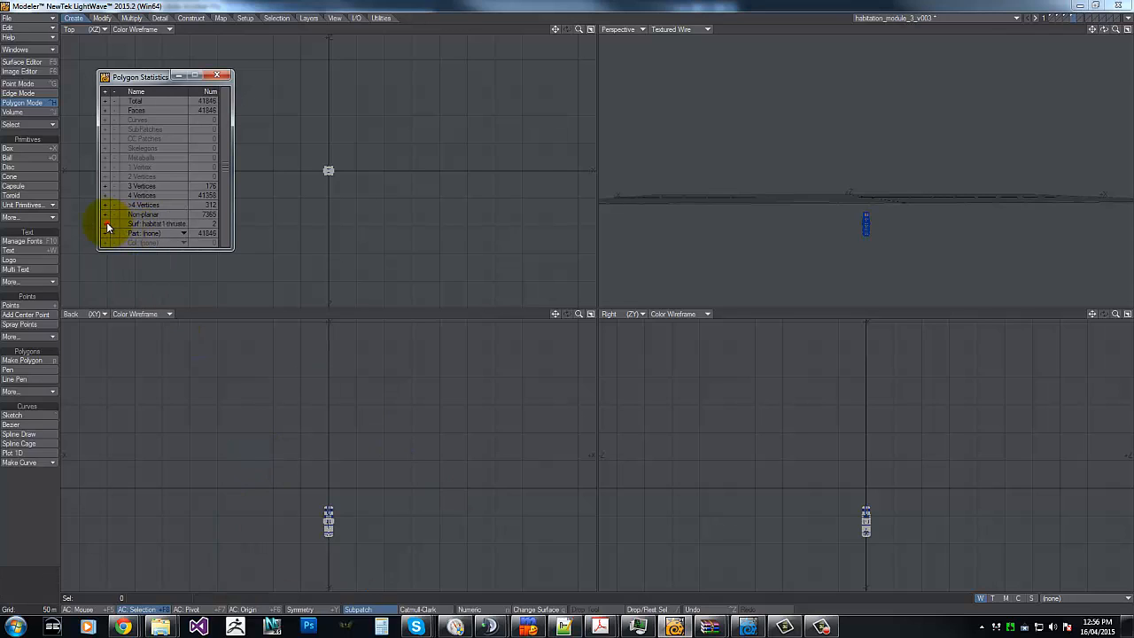
left_click(106, 224)
key("q")
left_click(623, 302)
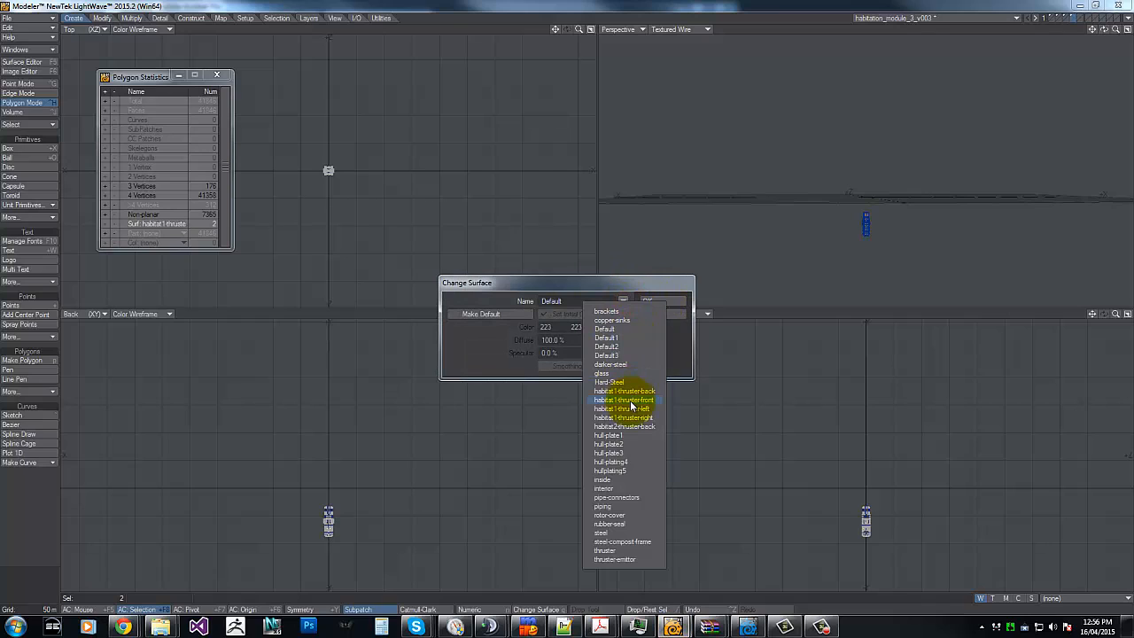
left_click(627, 400)
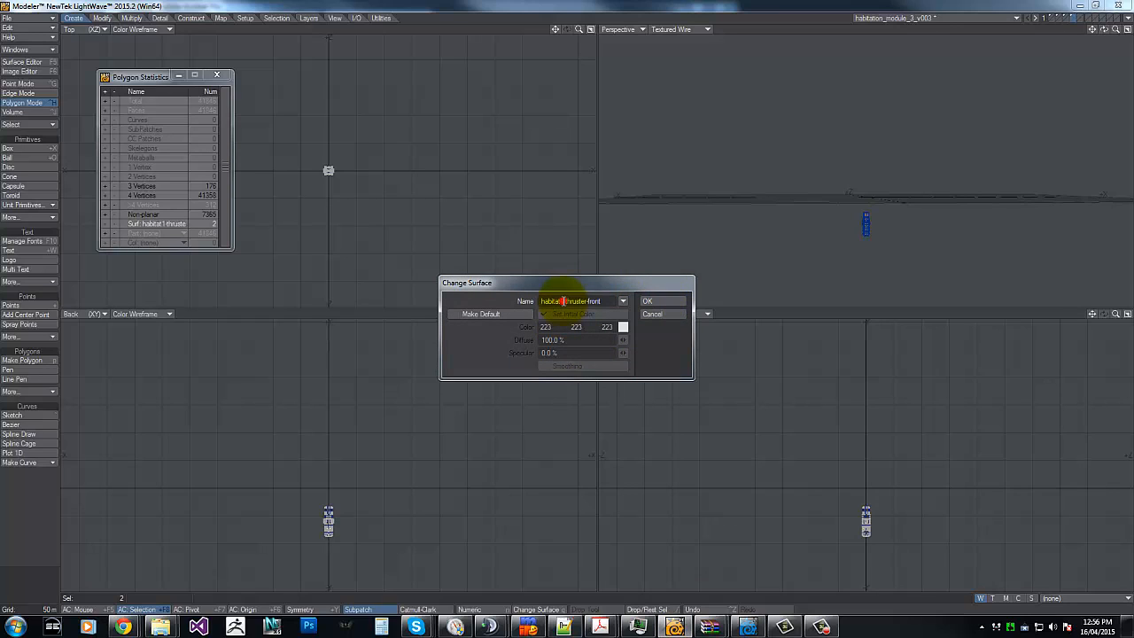
type("2")
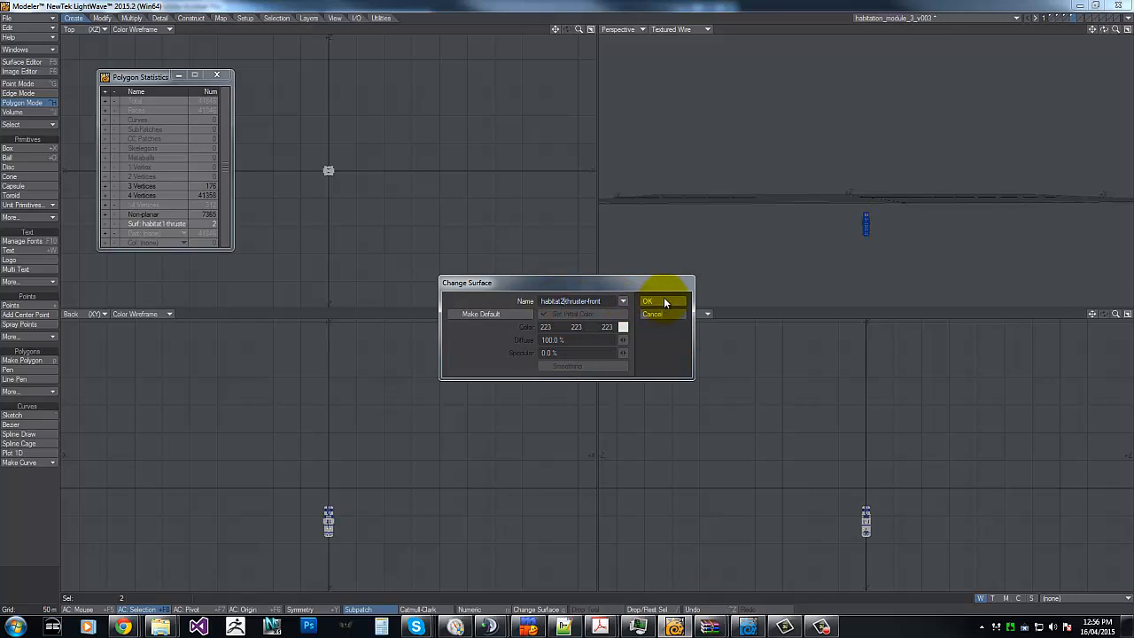
left_click(664, 299)
right_click_drag(275, 493, 245, 426)
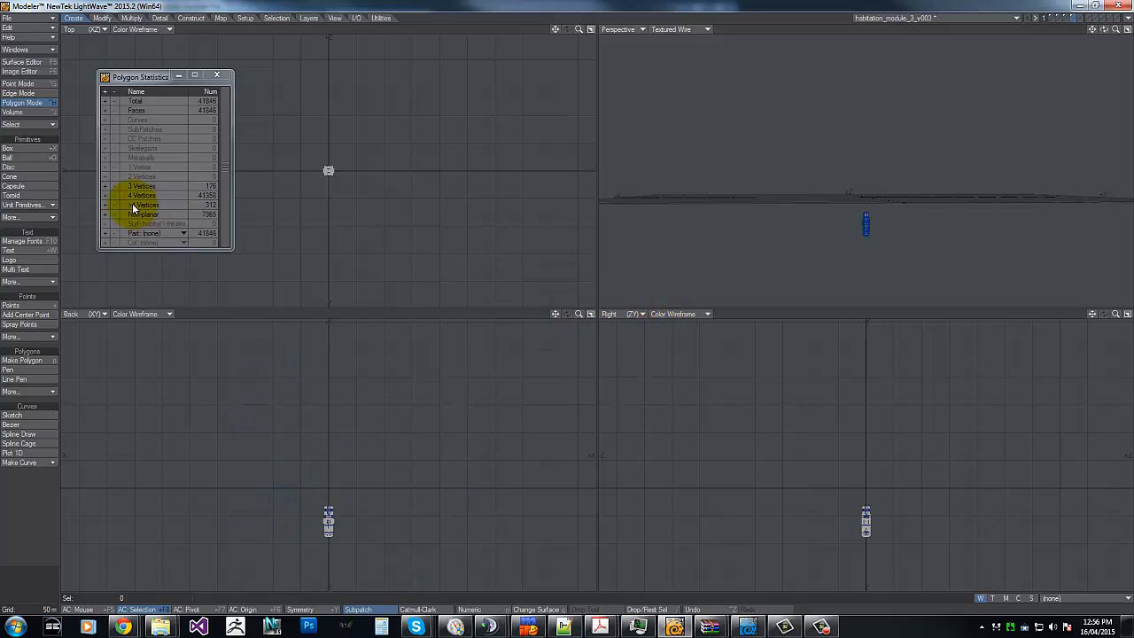
Step: Select the mirrored module's habitat1-thruster-left polygons and assign them the new surface habitat2-thruster-left
left_click(151, 224)
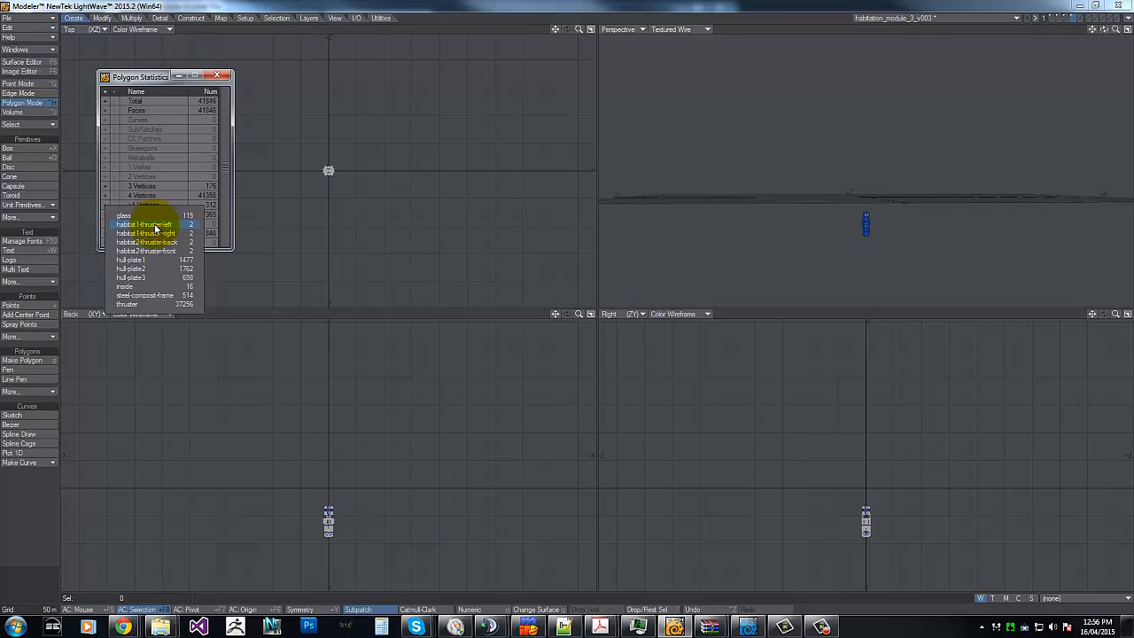
left_click(155, 226)
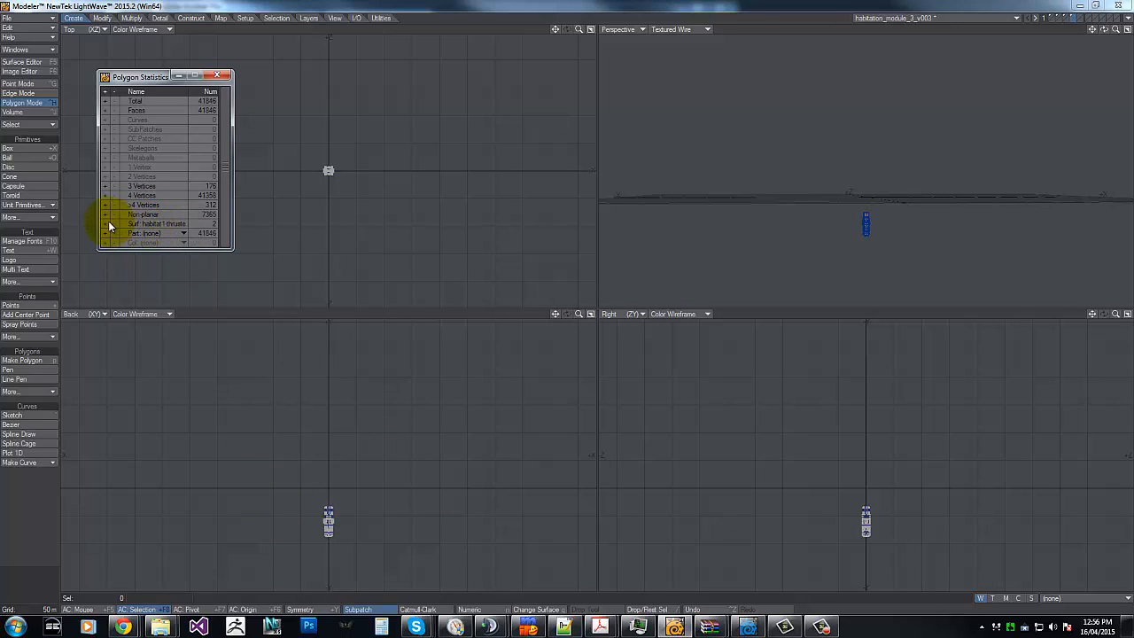
left_click(103, 224)
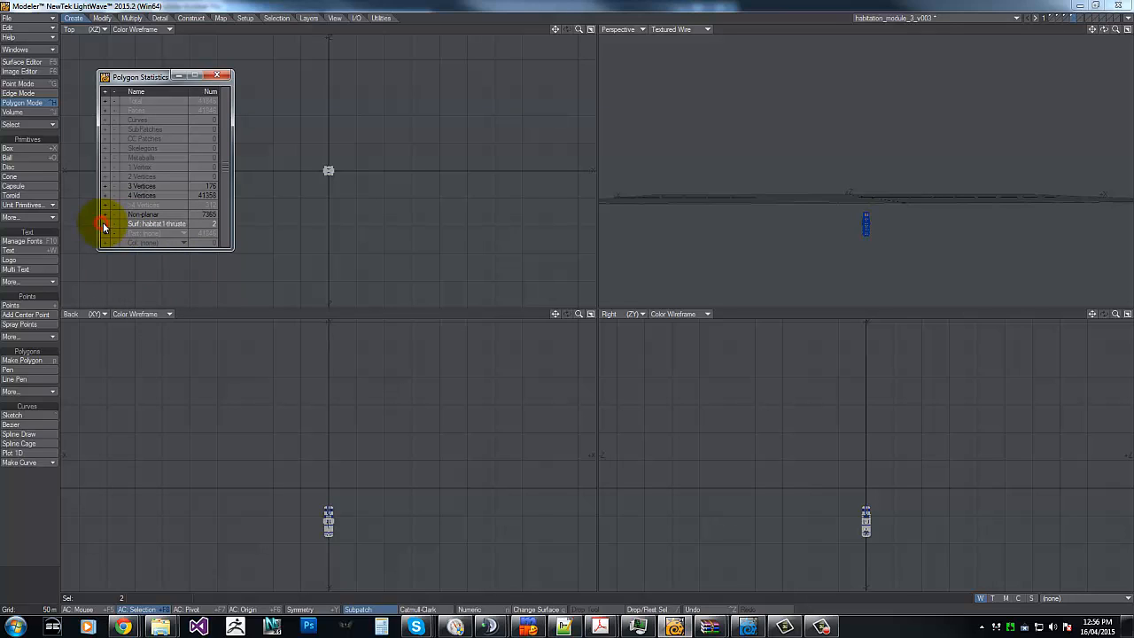
key("q")
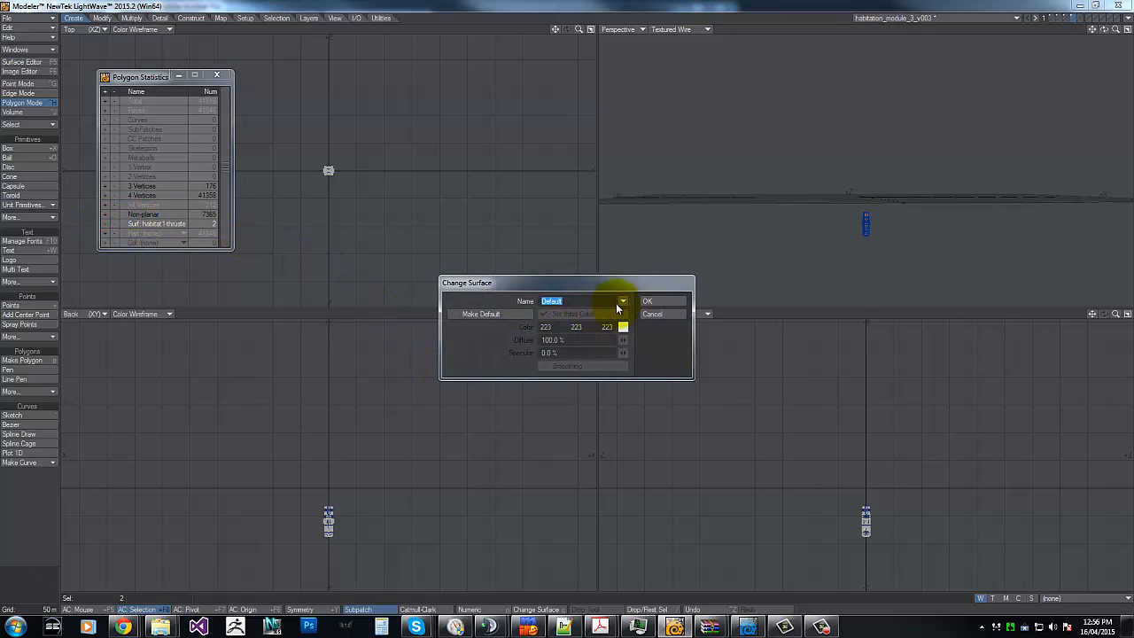
left_click(623, 302)
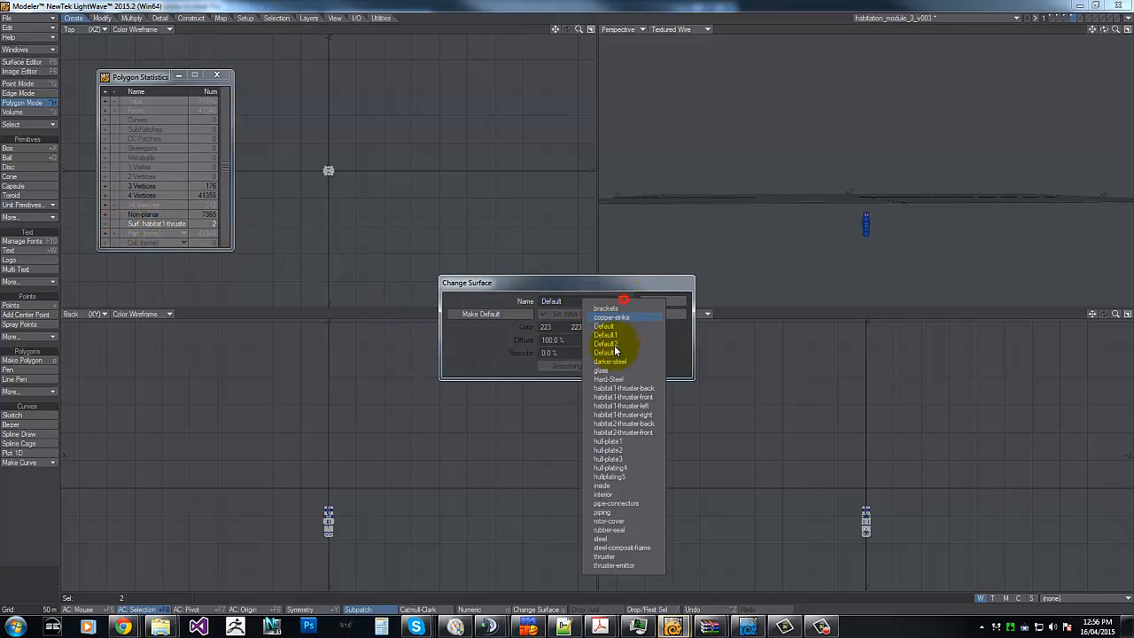
left_click(620, 406)
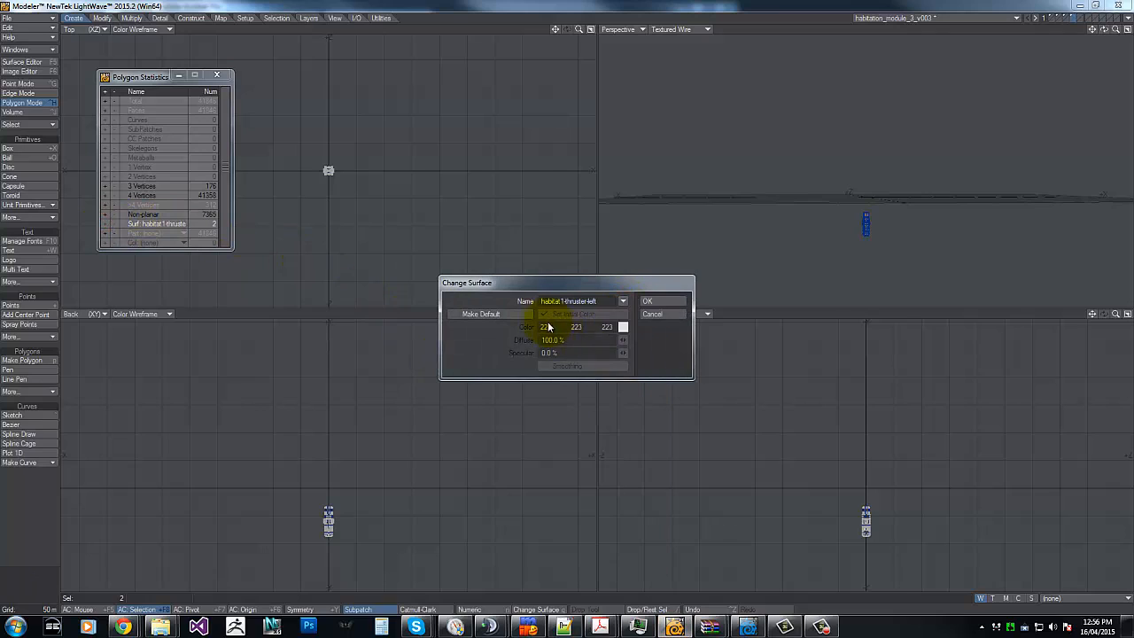
left_click(660, 302)
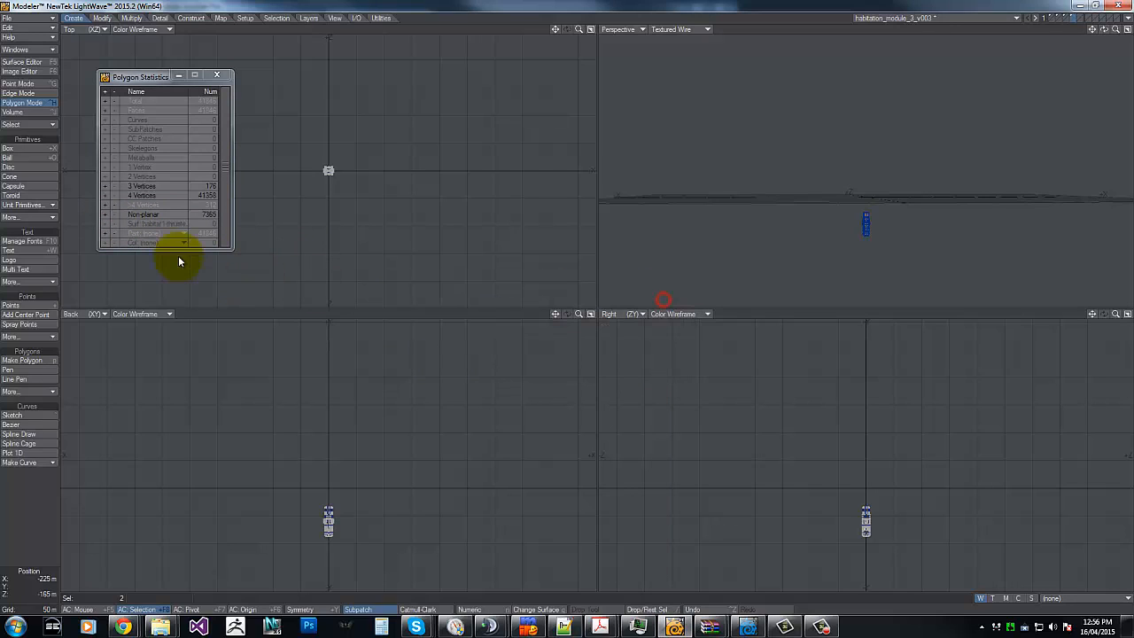
left_click(114, 205)
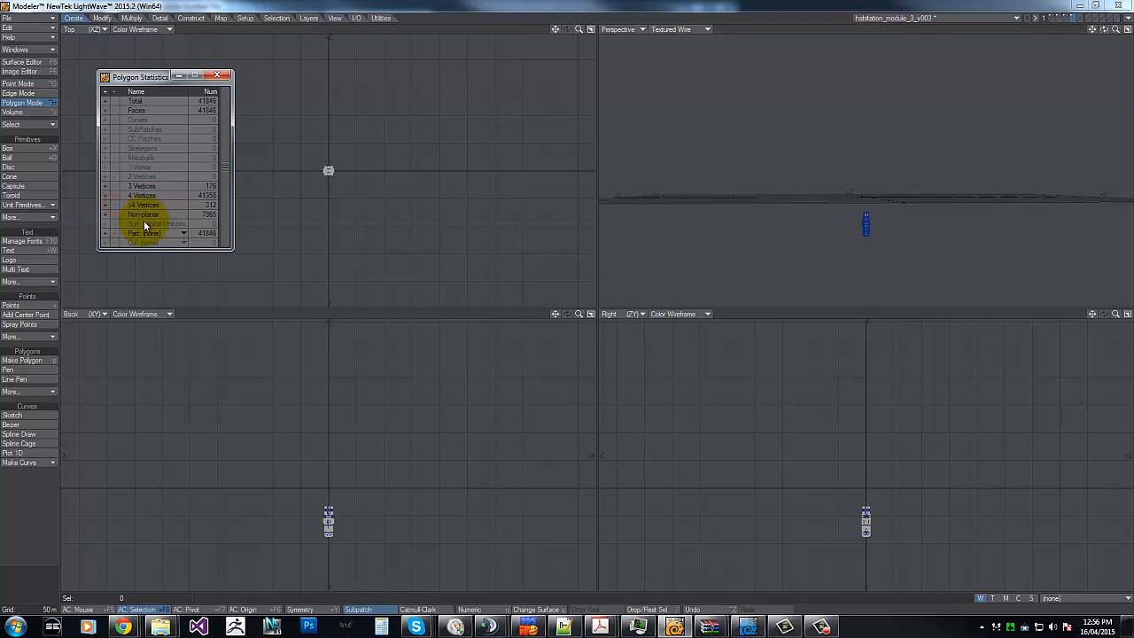
Step: Select the mirrored module's habitat1-thruster-right polygons and assign them the new surface habitat2-thruster-right
left_click(143, 221)
left_click(144, 226)
left_click(105, 223)
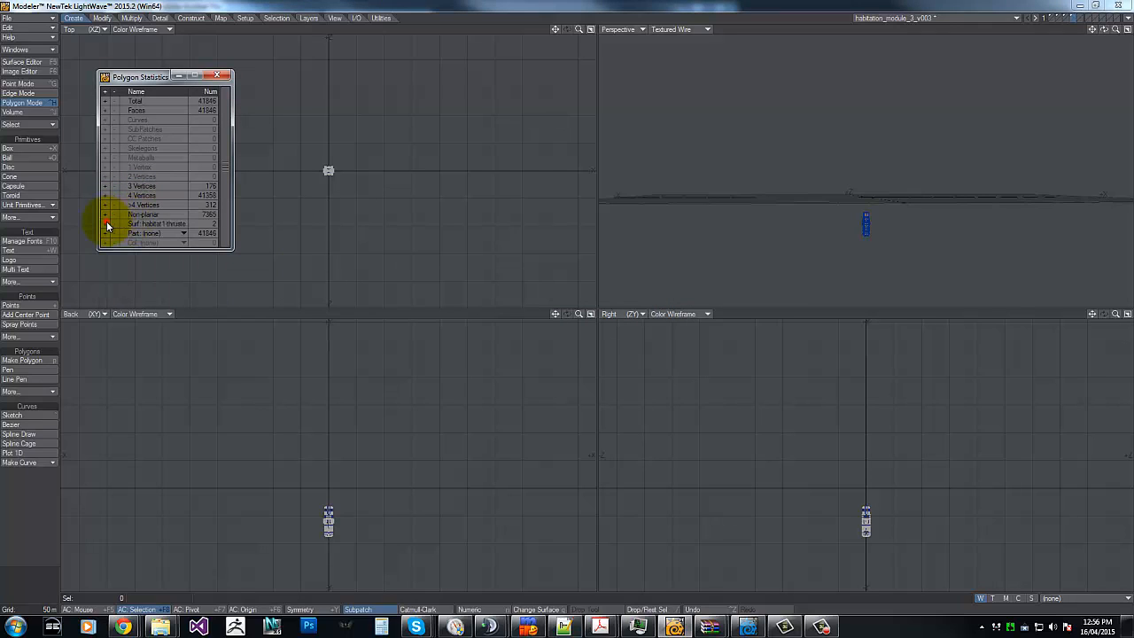
key("q")
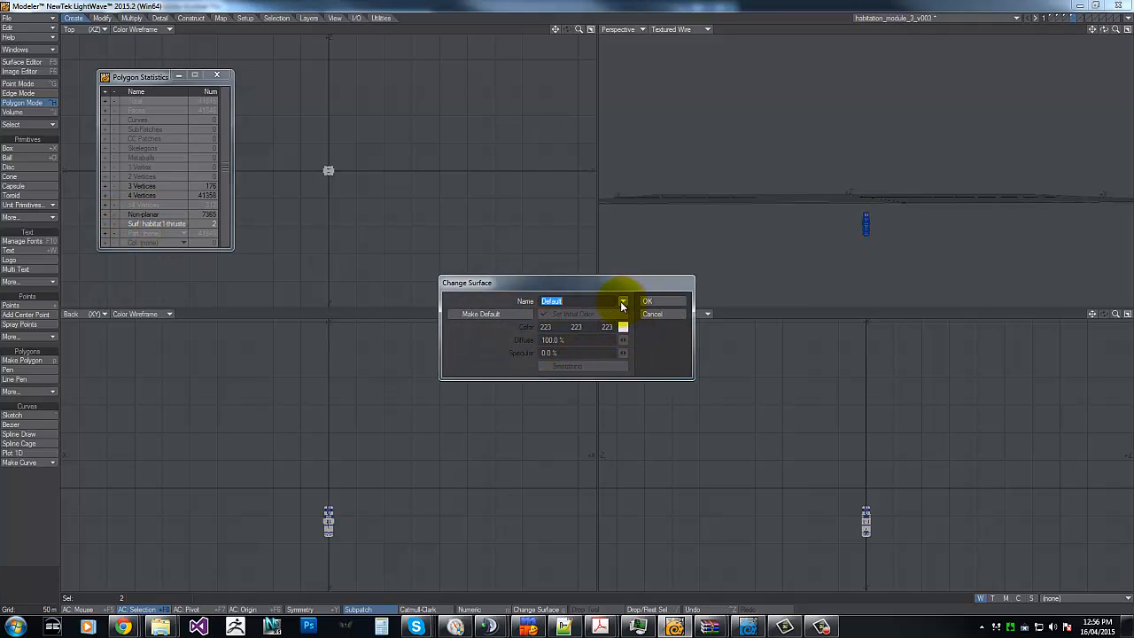
left_click(623, 301)
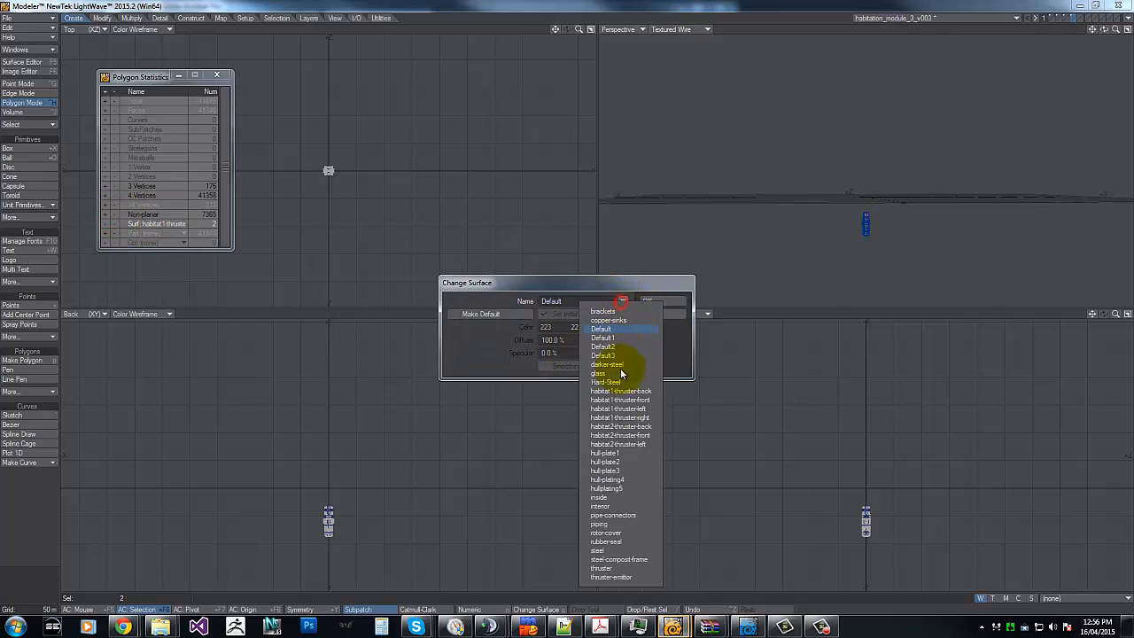
left_click(620, 417)
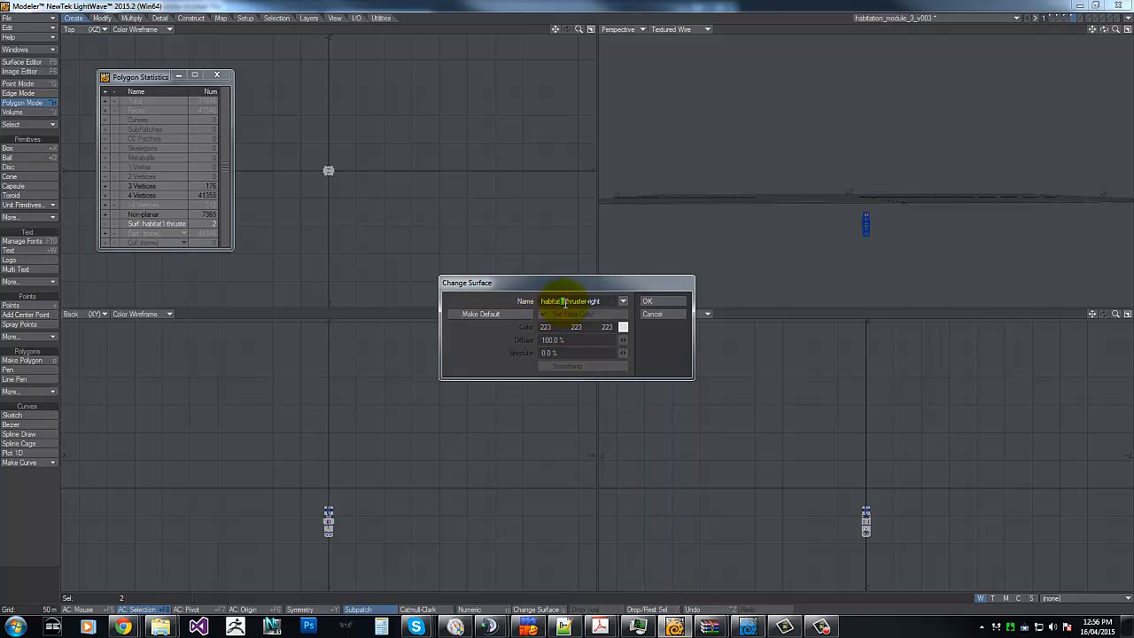
left_click(648, 302)
mouse_move(289, 470)
right_mouse_down()
mouse_move(402, 411)
mouse_move(503, 420)
right_mouse_up()
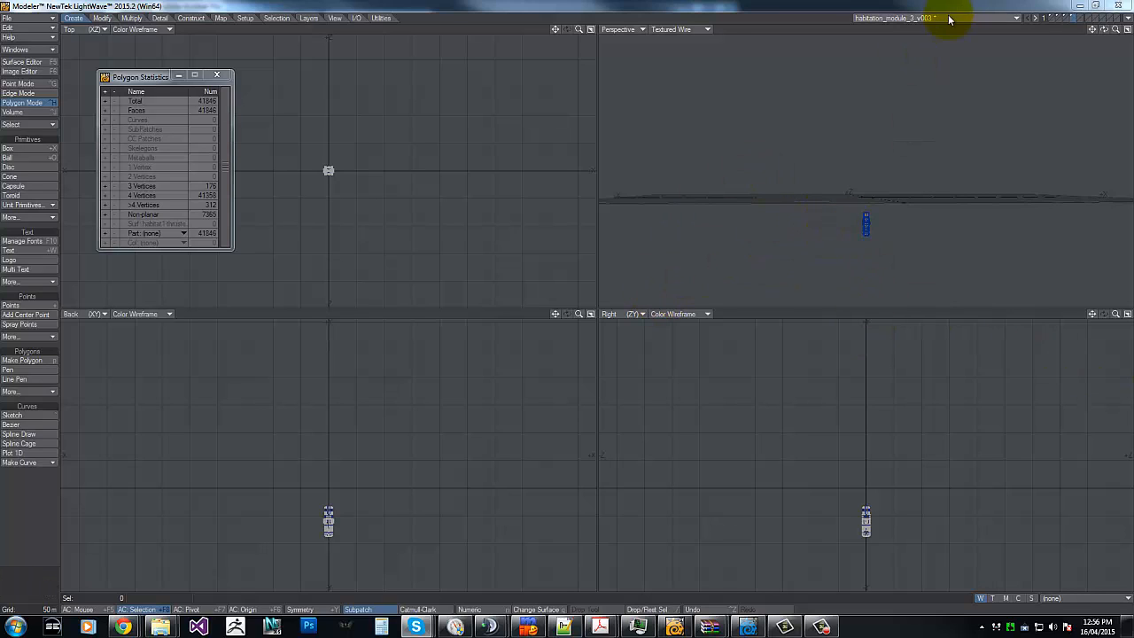
Step: Save the object habitation_module_3_v003
mouse_move(831, 440)
right_mouse_down()
mouse_move(960, 577)
mouse_move(911, 478)
right_mouse_up()
mouse_move(909, 456)
right_mouse_down()
mouse_move(848, 467)
mouse_move(928, 451)
right_mouse_up()
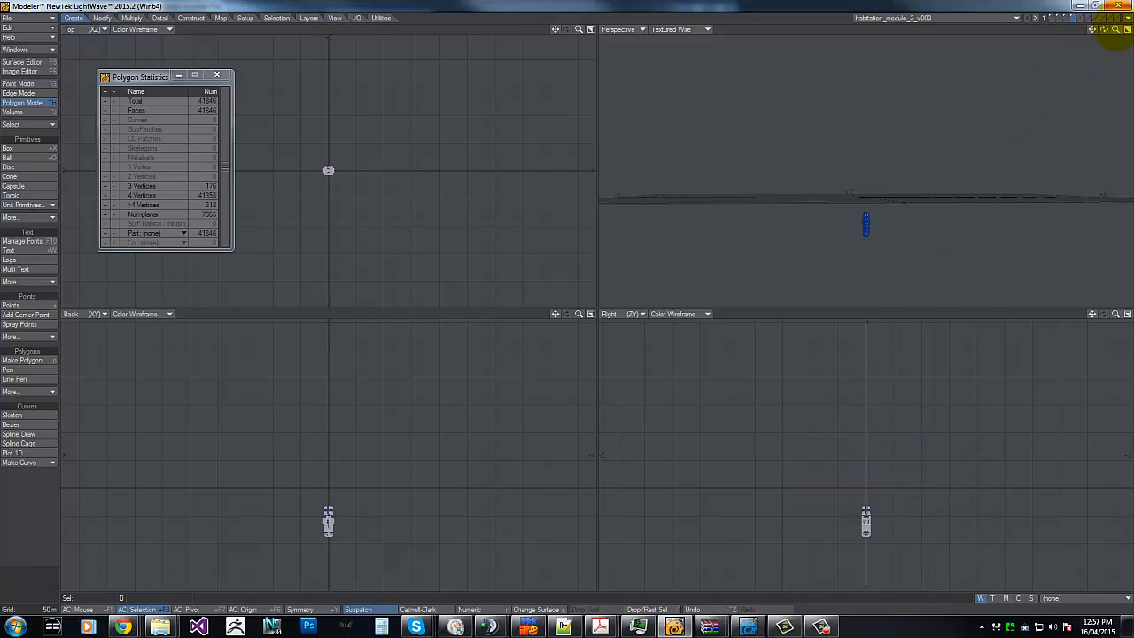
Step: Select the two polygons of the narrow central panel near the lower end of the habitation module
mouse_move(1115, 29)
left_mouse_down()
mouse_move(585, 299)
mouse_move(1099, 38)
left_mouse_up()
key("a")
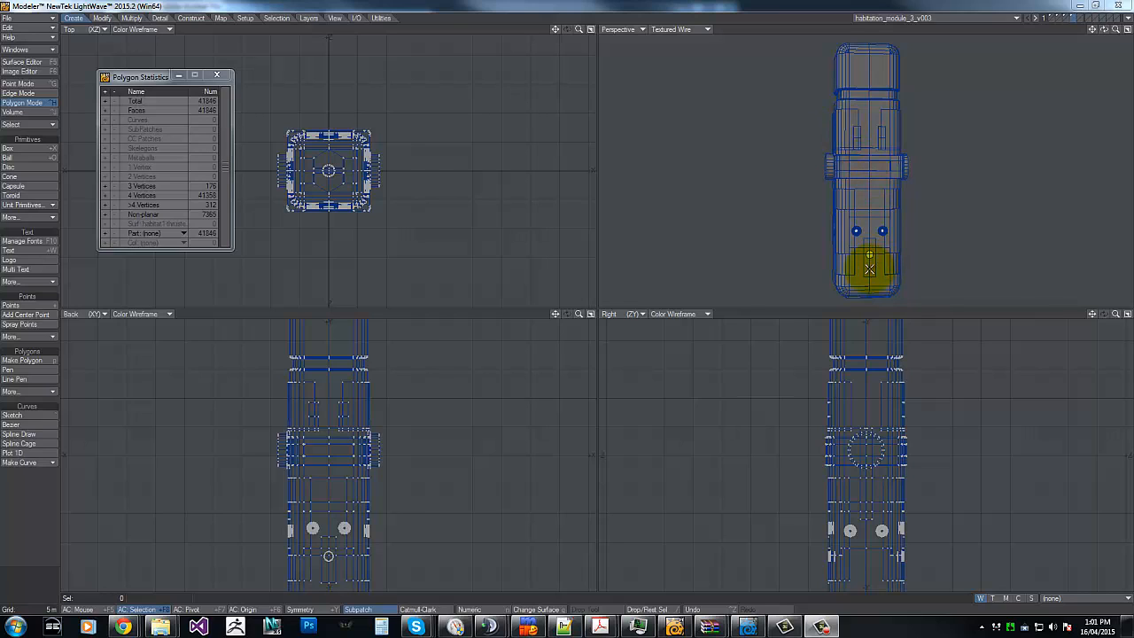
left_click(867, 264)
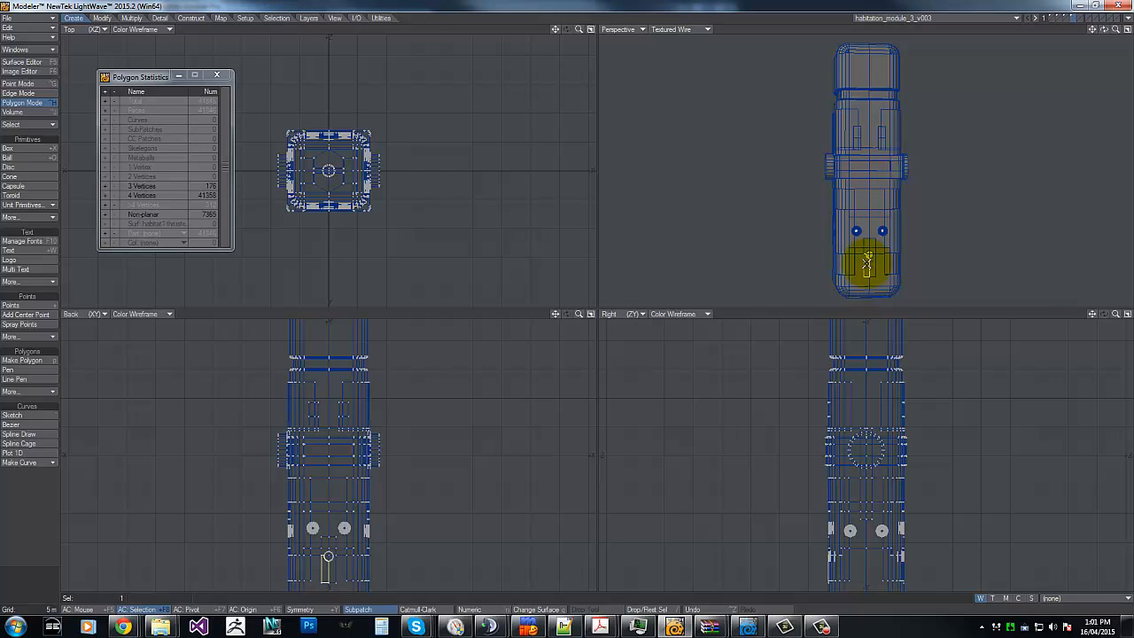
left_click(869, 264)
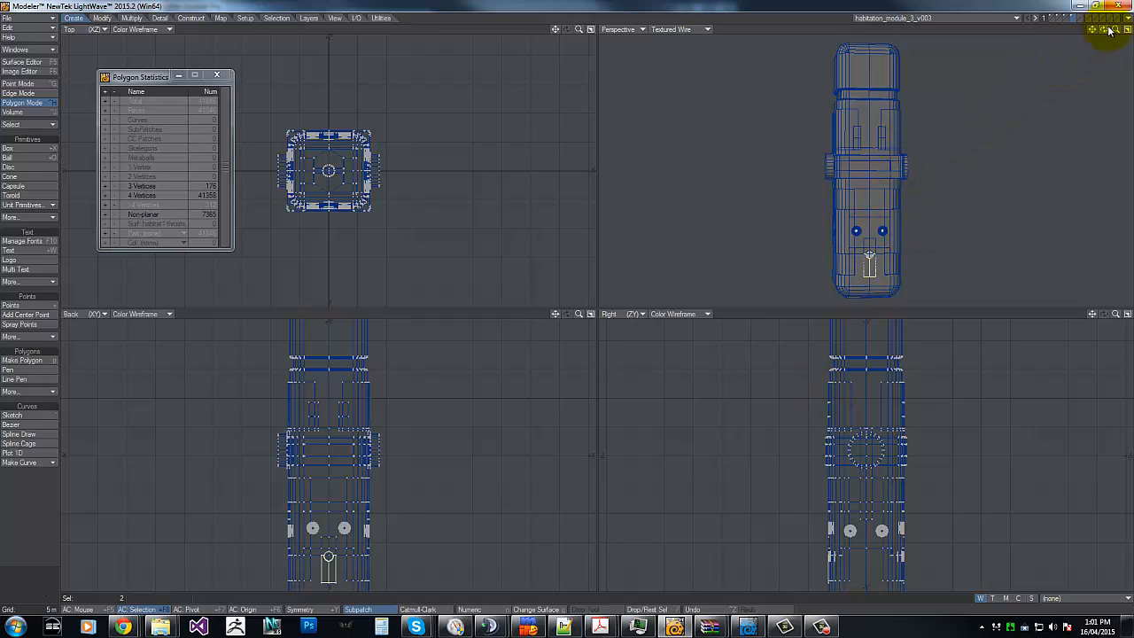
Step: Switch to the Jovian Confederation ships PDF in Acrobat, examine the panel markings on the cover ship's arm, and return to Modeler
left_click_drag(1103, 29, 567, 299)
key("alt+Tab")
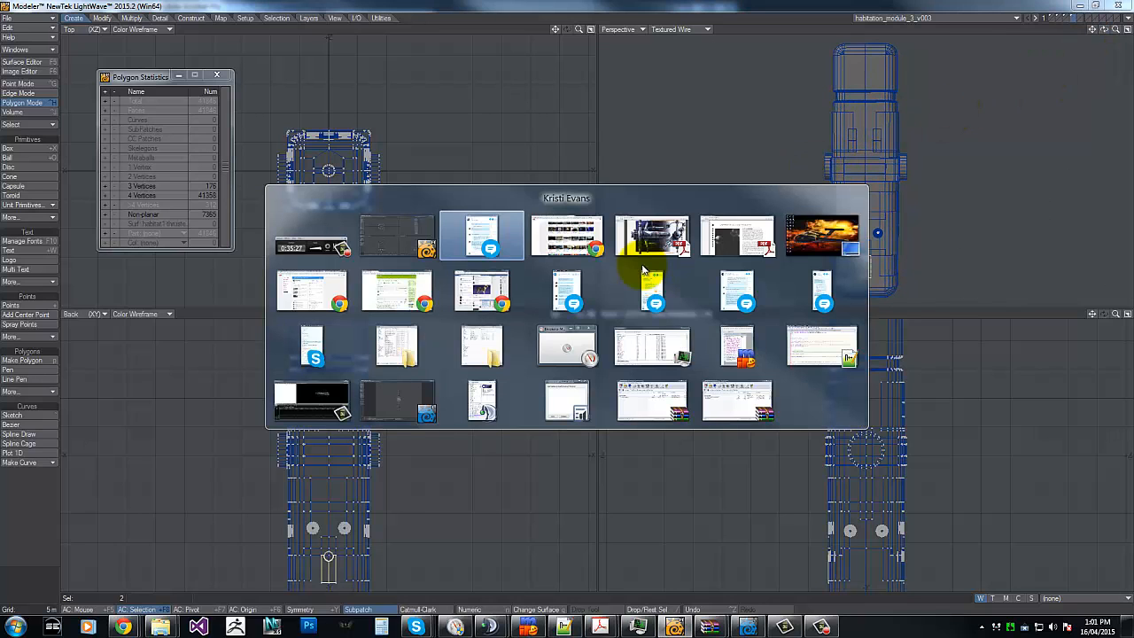
left_click(632, 231)
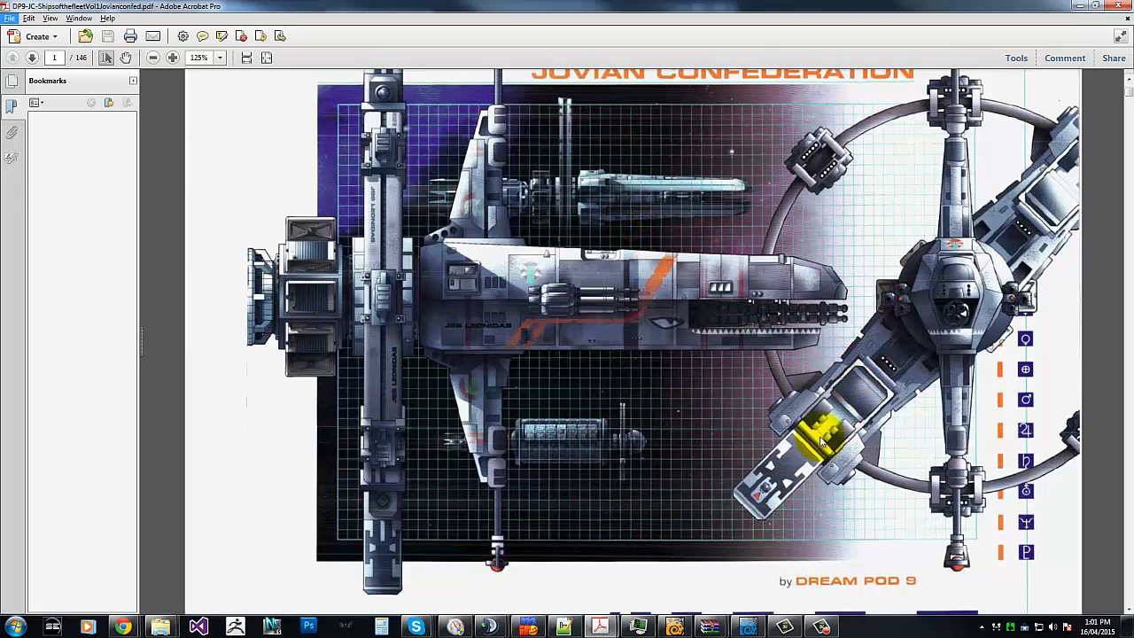
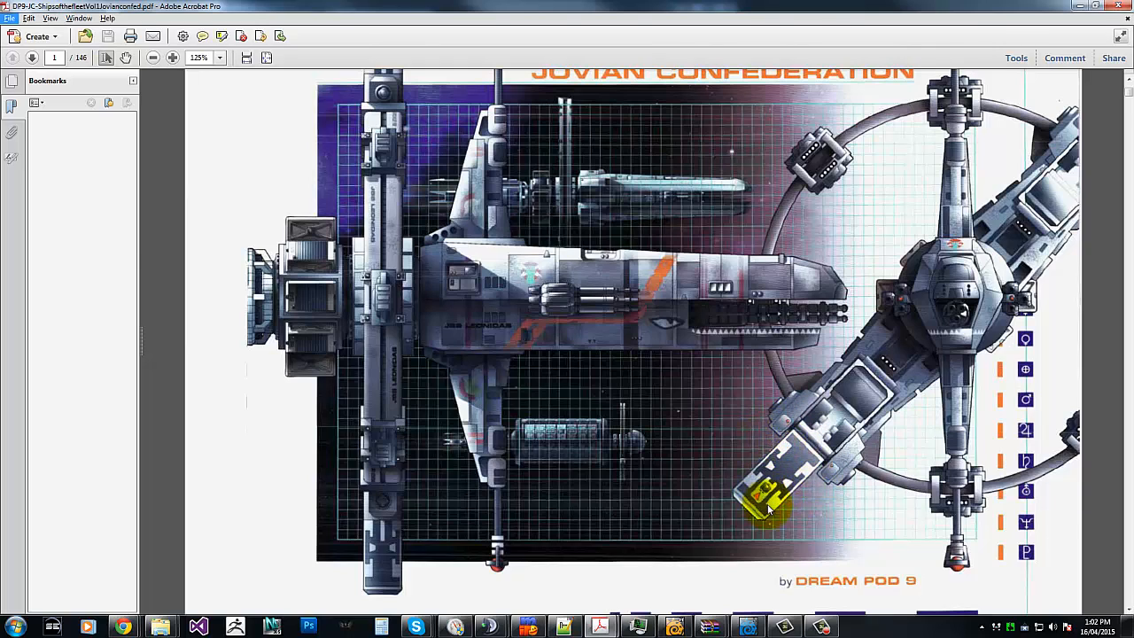
key("alt")
key("alt+Tab")
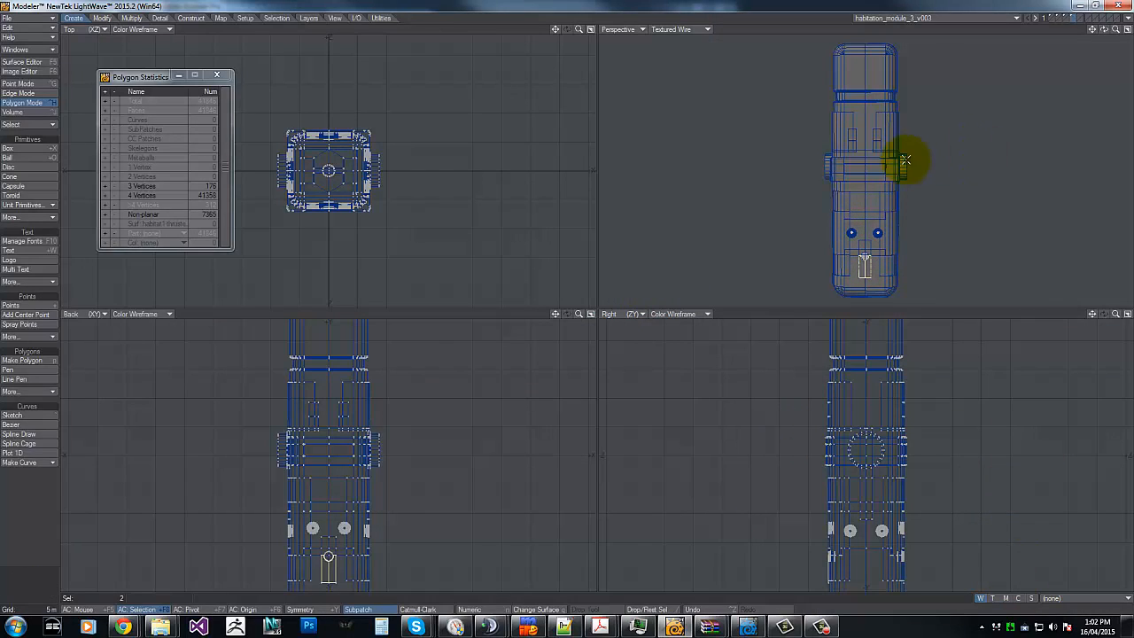
Step: Change the Right (ZY) viewport to a UV Texture view
left_click_drag(1104, 29, 1096, 52)
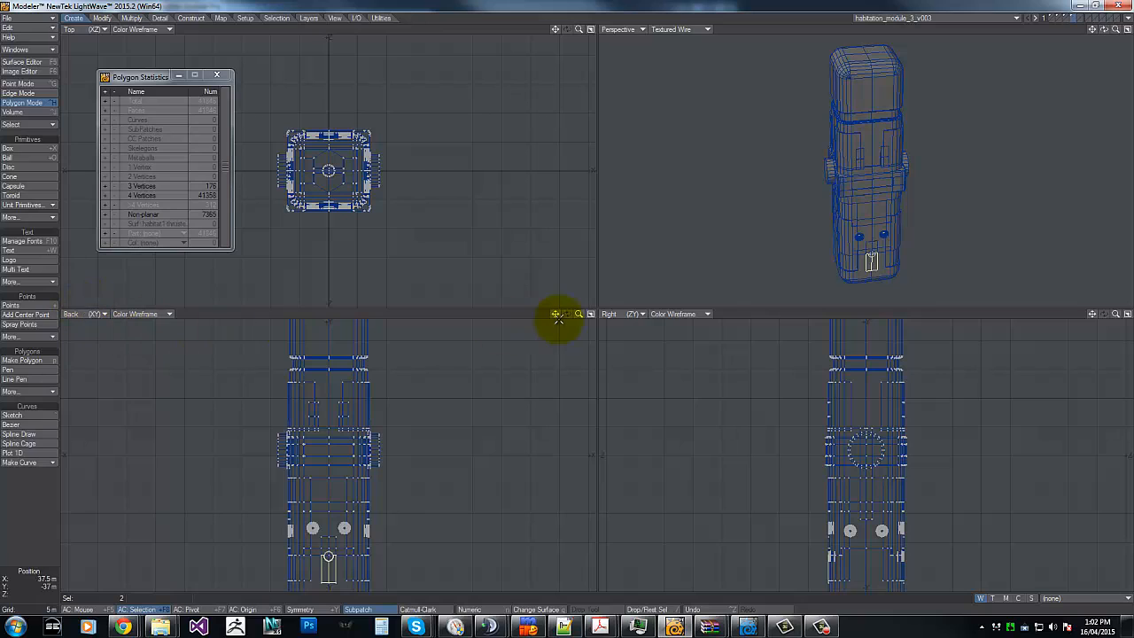
left_click(626, 312)
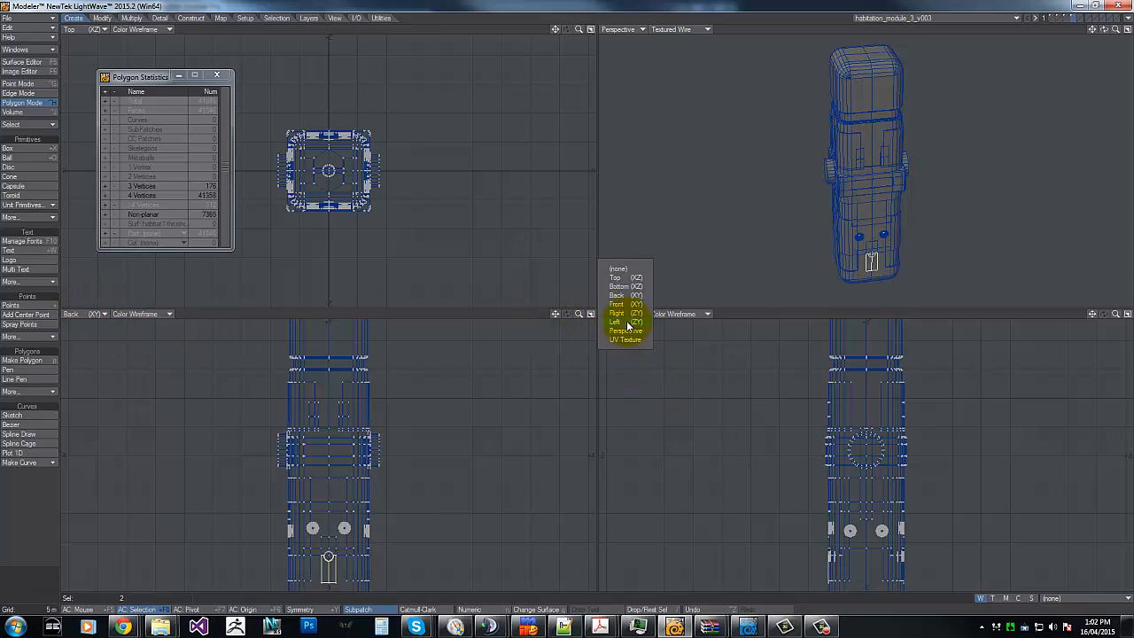
left_click(626, 340)
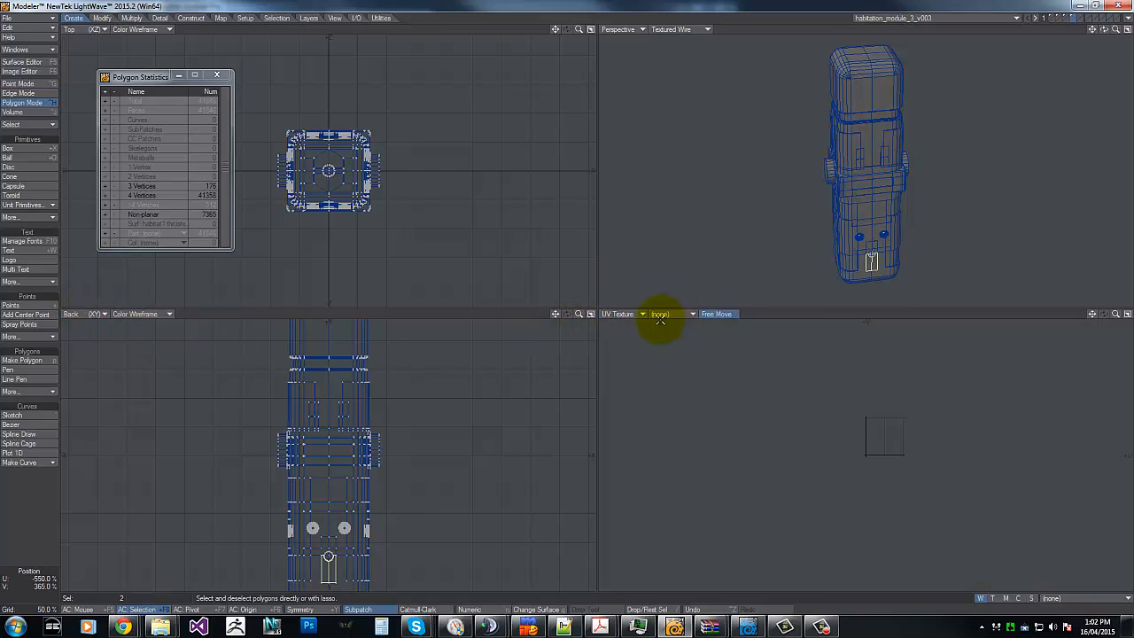
Step: Start a new UV texture map named habmoduletextures for the selected panel polygons, planar on the Z axis with manual settings
left_click(1081, 598)
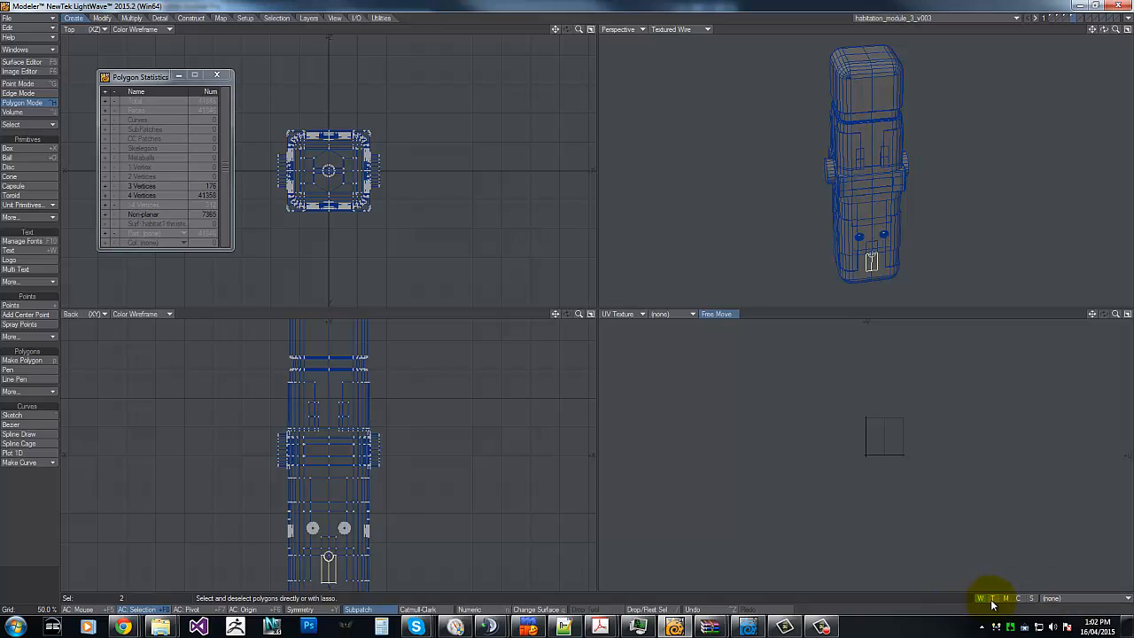
left_click(992, 599)
left_click(1085, 601)
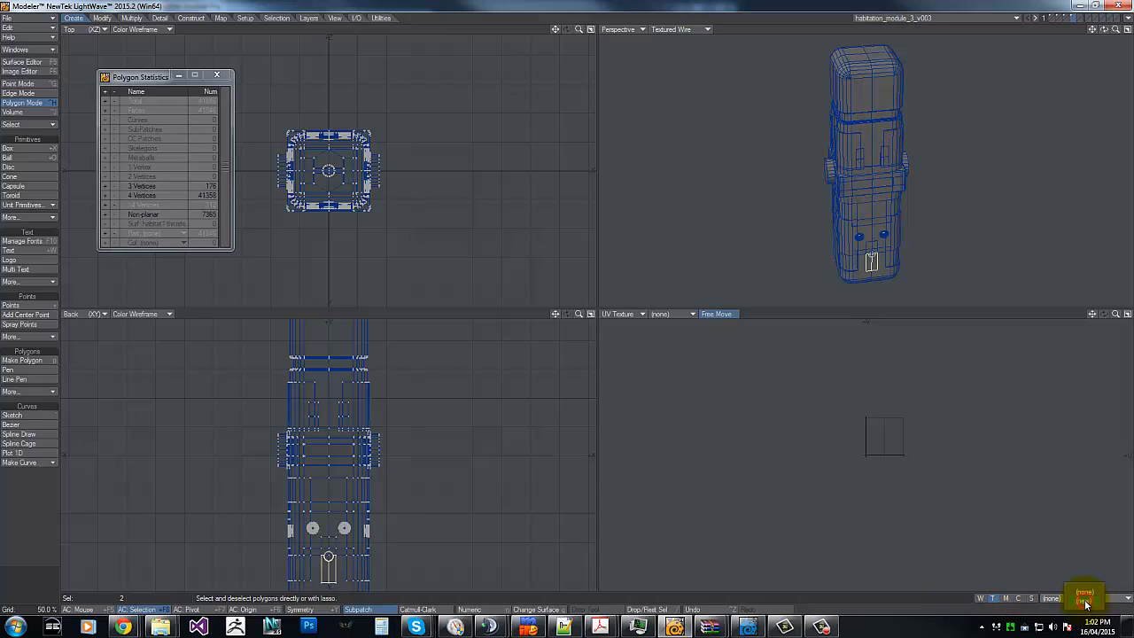
left_click(1084, 601)
left_click(572, 232)
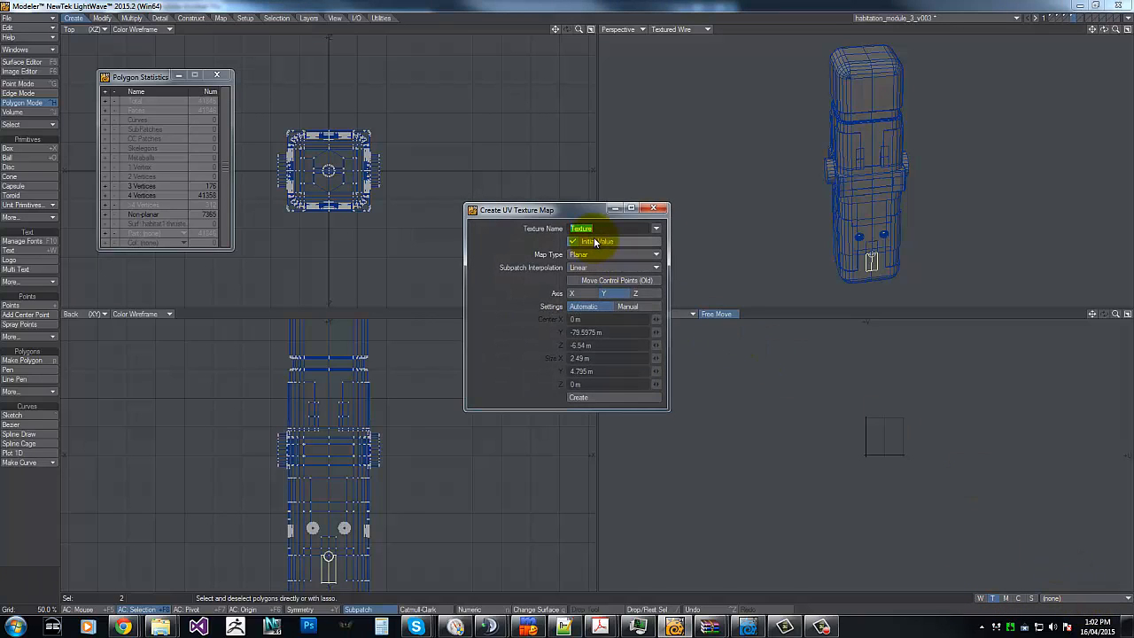
type("habmodulet")
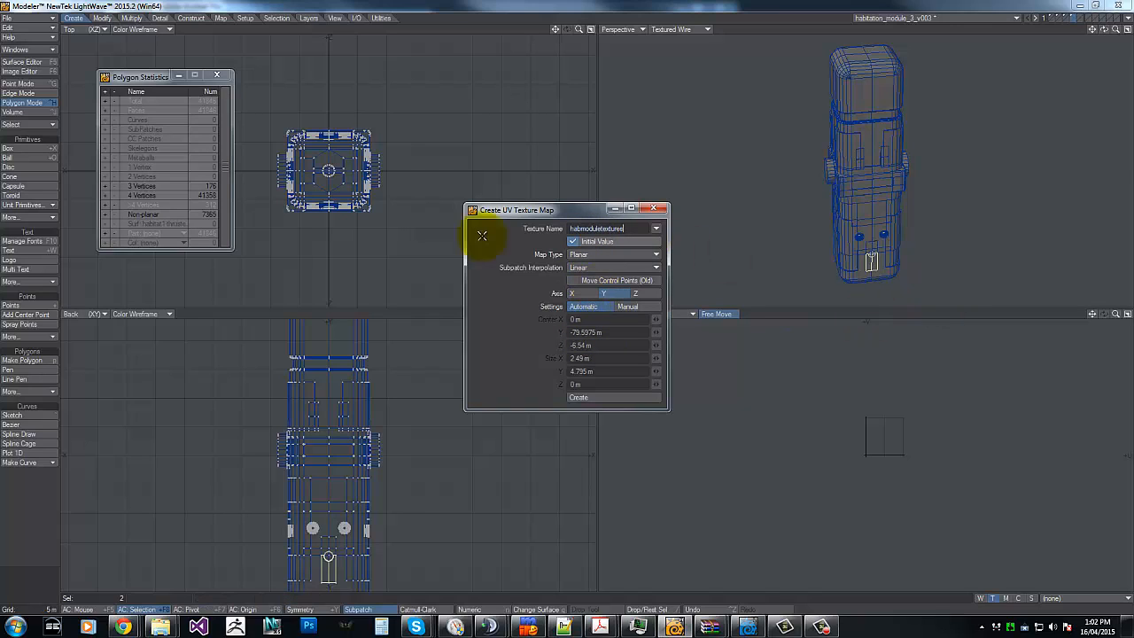
left_click(637, 293)
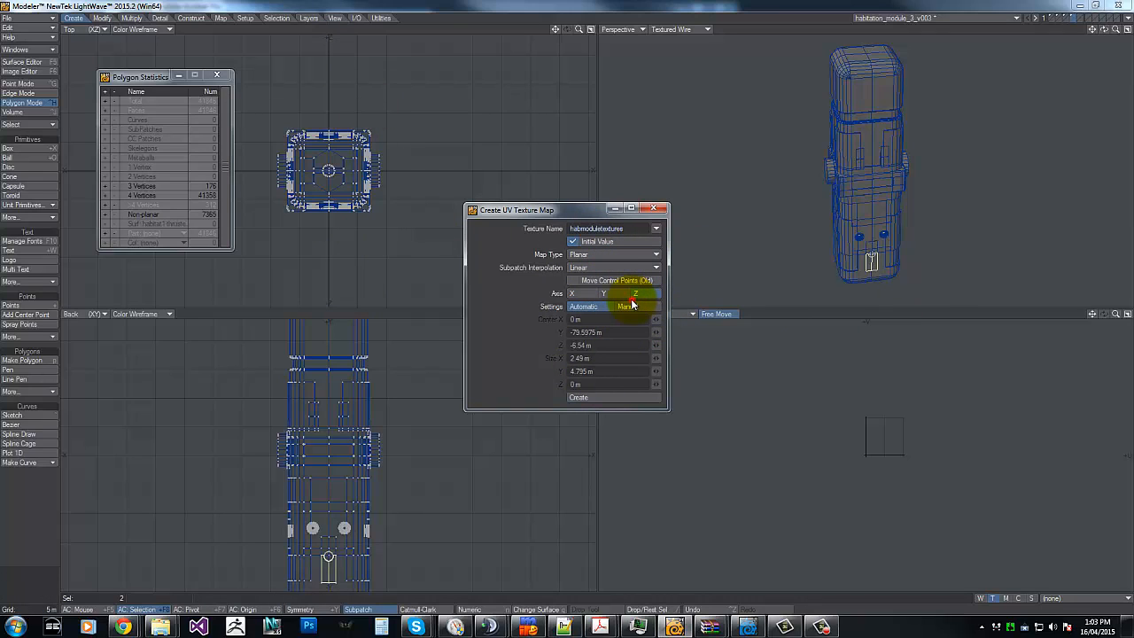
left_click(629, 307)
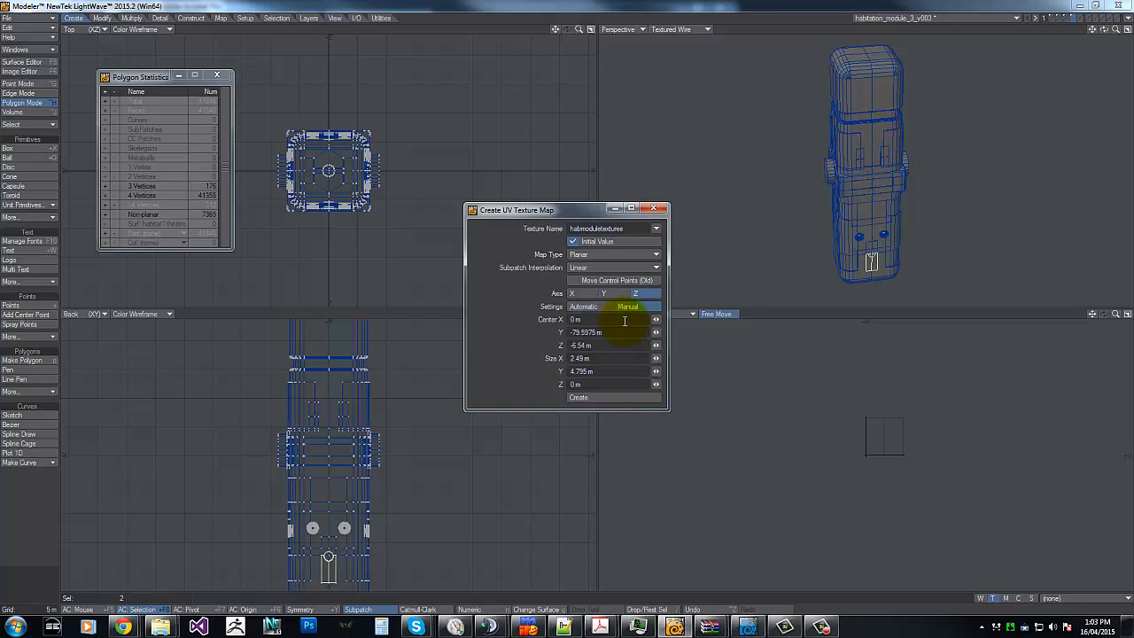
Step: Set the map's center to 0 m and its size to 100 m on all three axes, and create the UV map
left_click(624, 320)
type("0")
key("Tab")
type("0")
key("Tab")
type("0")
key("Tab")
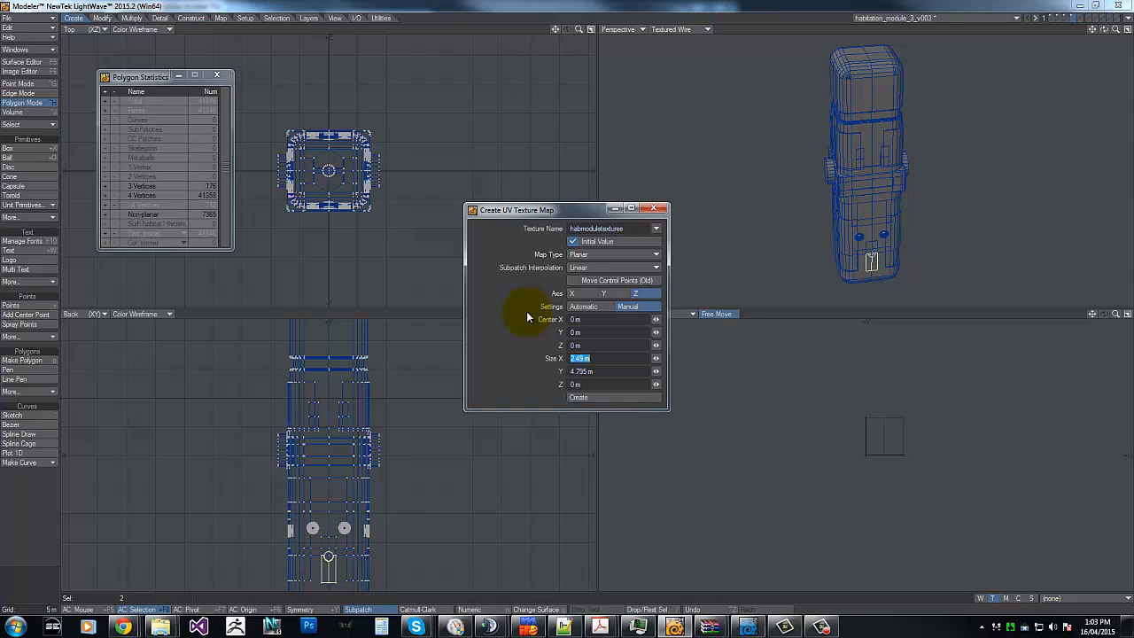
key("Tab")
type("100")
key("Tab")
type("100")
key("Tab")
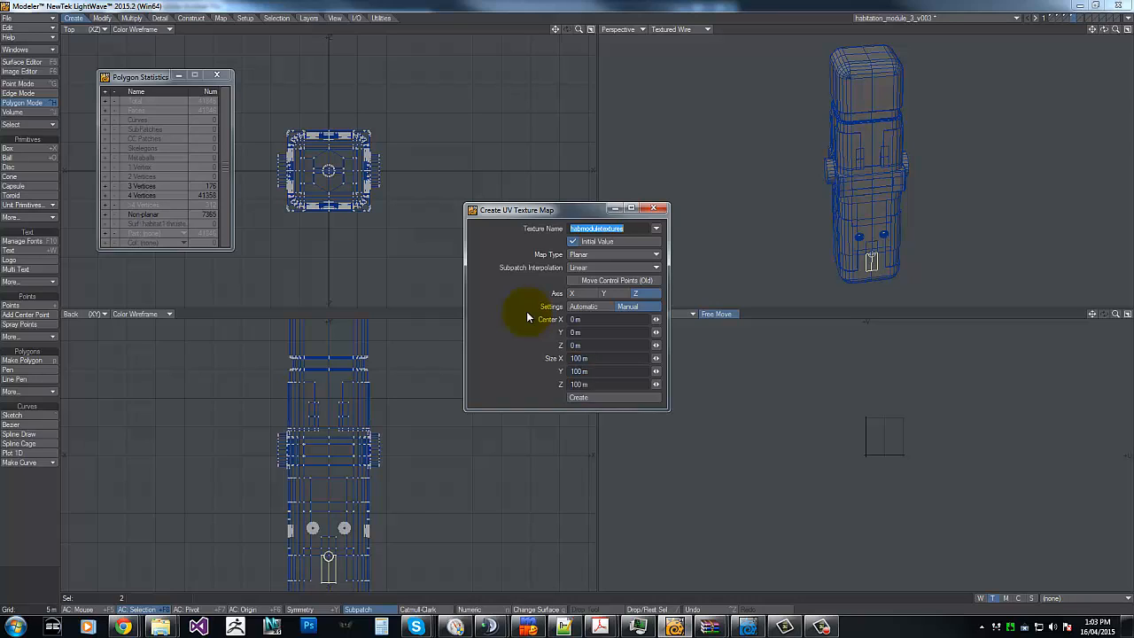
left_click(631, 398)
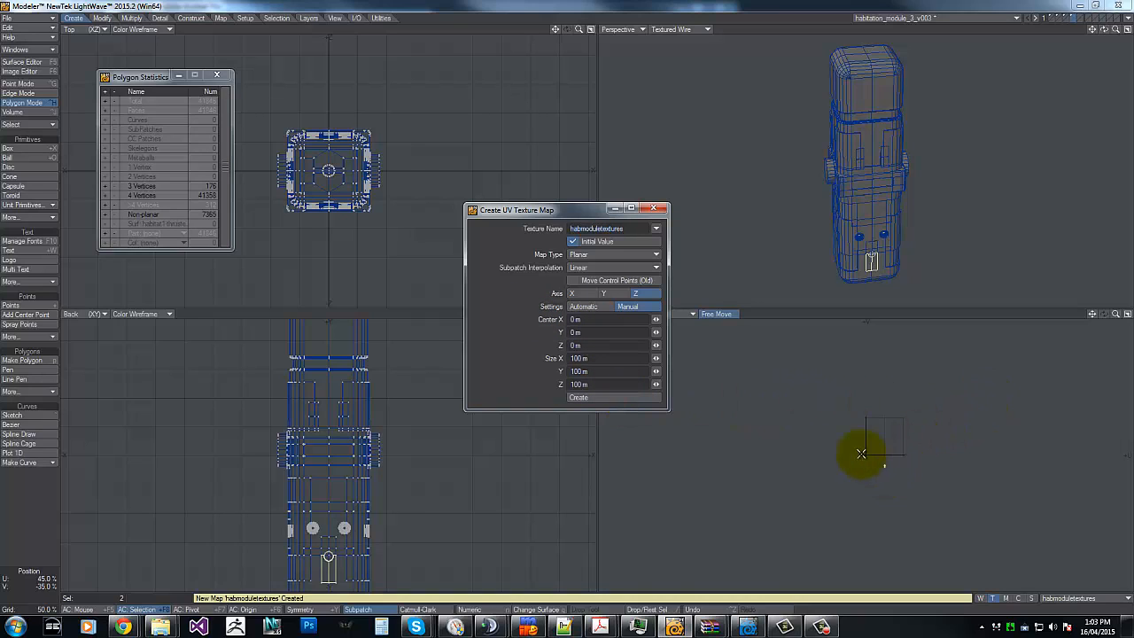
Step: Move the selected panel's UVs into the lower-left corner of the UV grid and clear the selection
left_click(1116, 314)
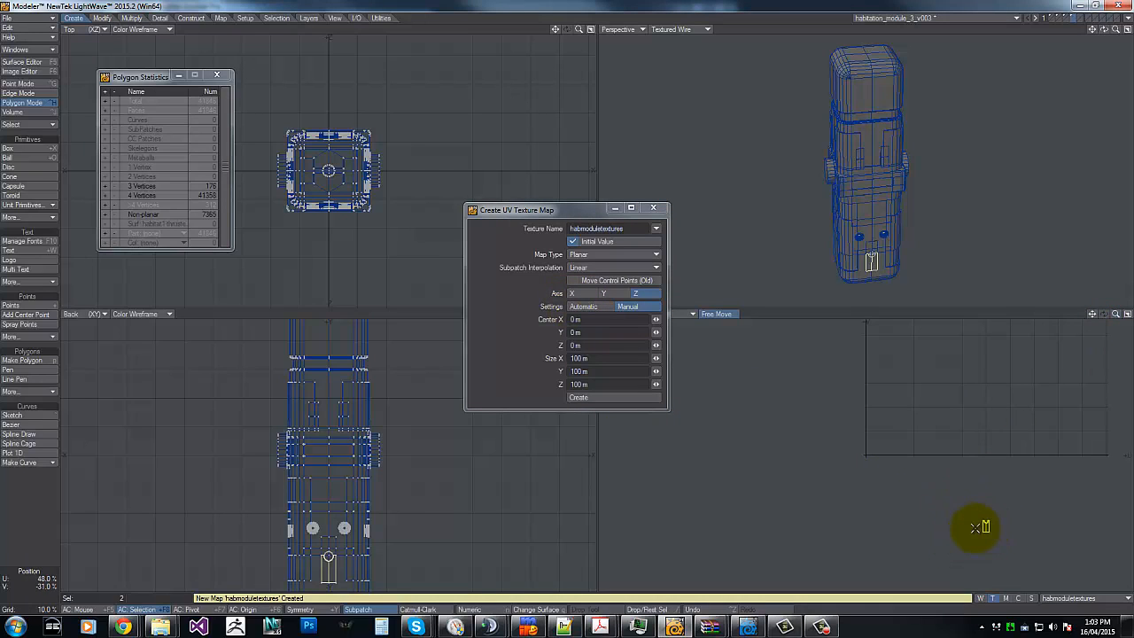
key("t")
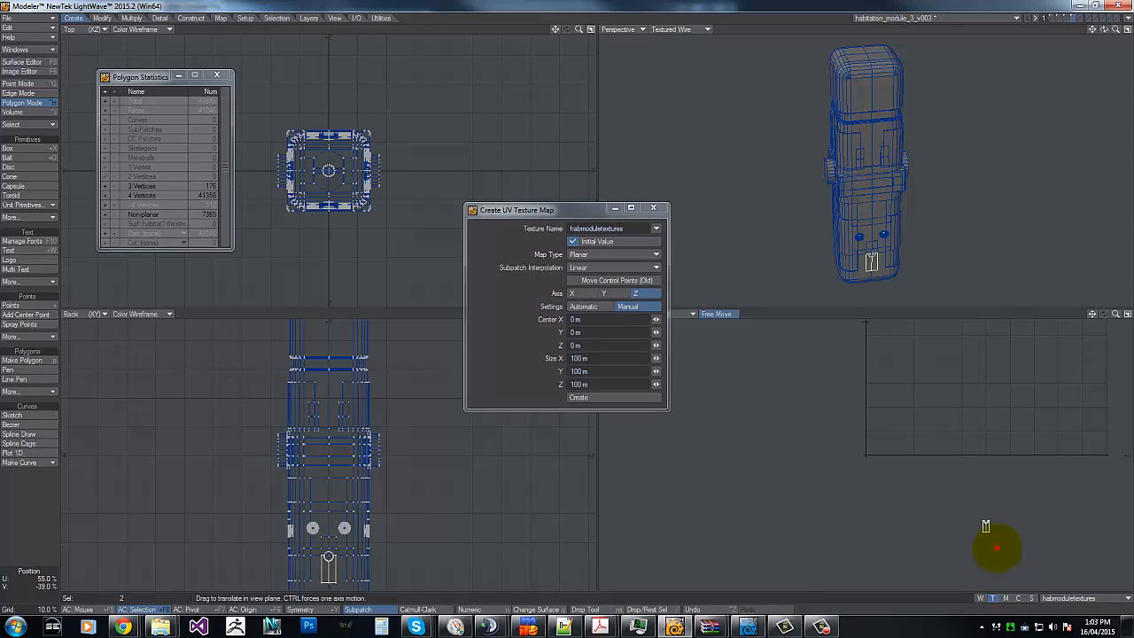
left_click_drag(986, 526, 908, 434)
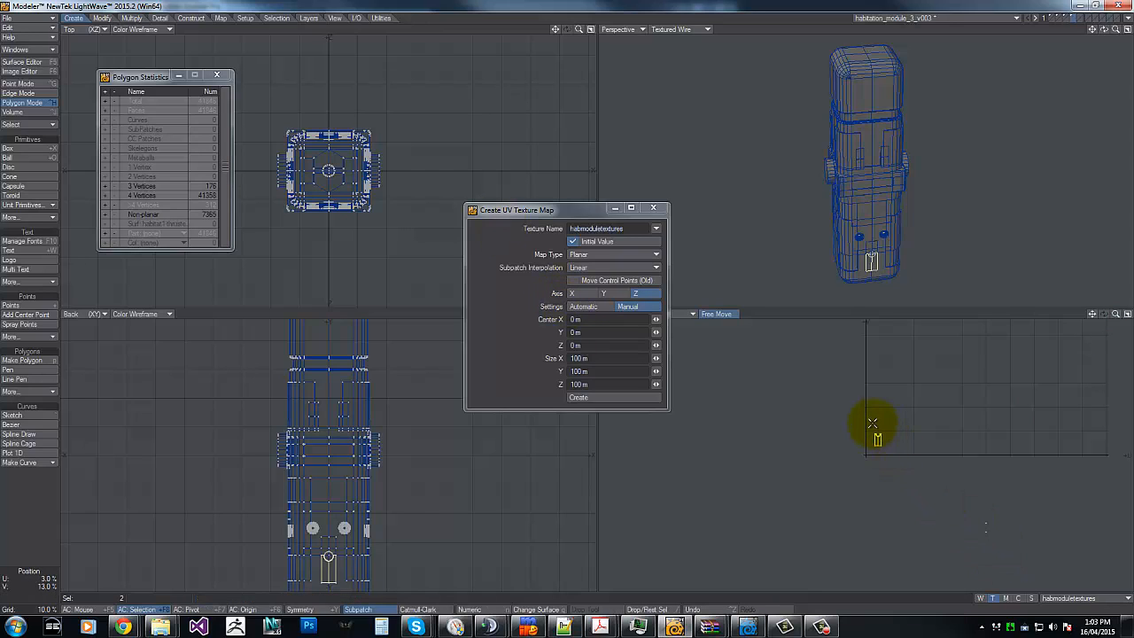
right_click_drag(873, 425, 791, 398)
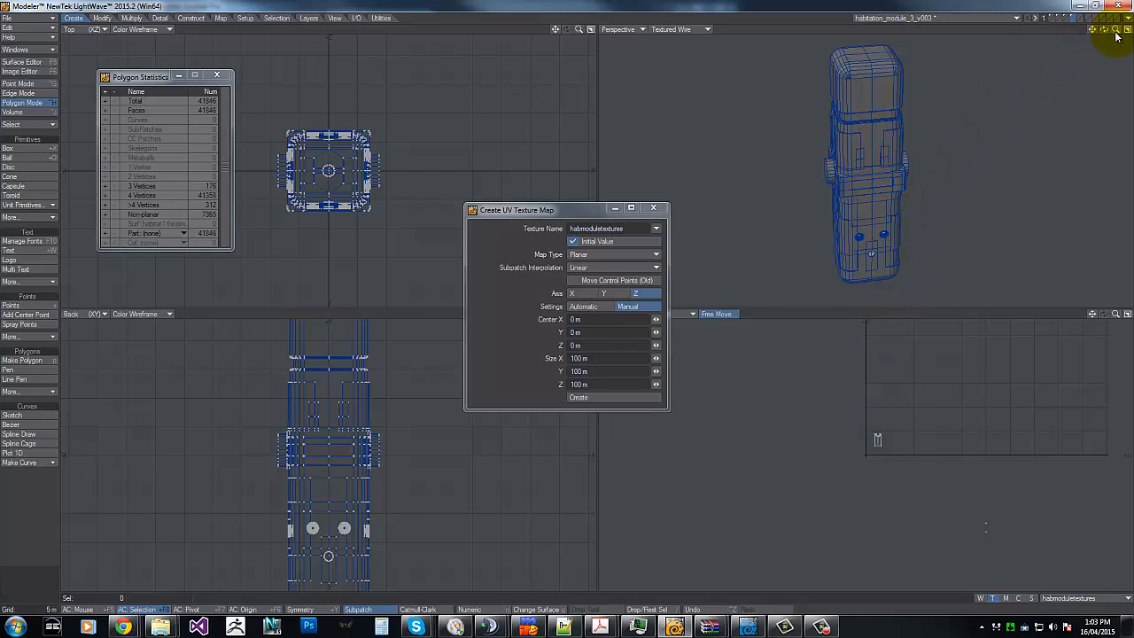
Step: Map the two polygons of the panel with the round port to habmoduletextures and place their UVs beside the first panel's
left_click_drag(1103, 29, 544, 298)
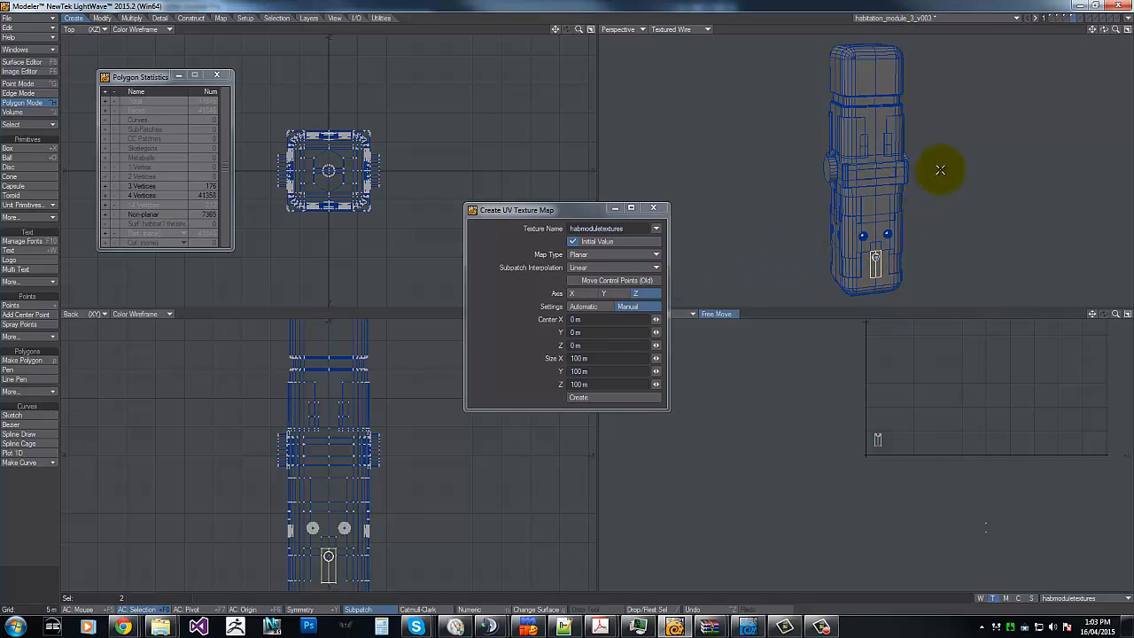
left_click_drag(1115, 33, 561, 306)
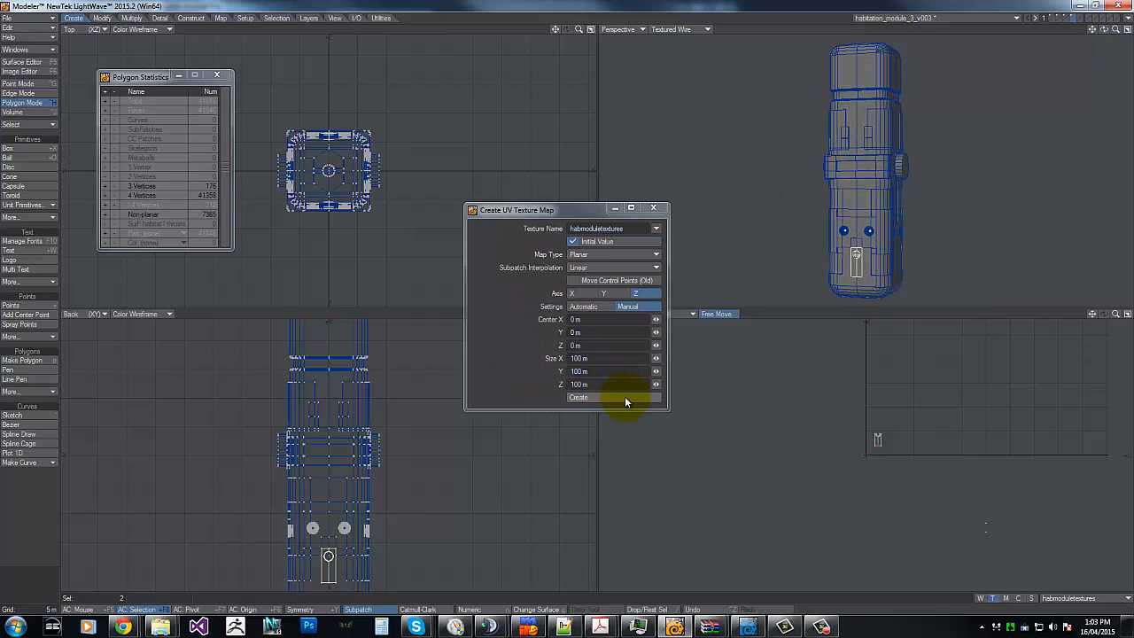
left_click(625, 398)
key("t")
left_click_drag(1005, 540, 1008, 454)
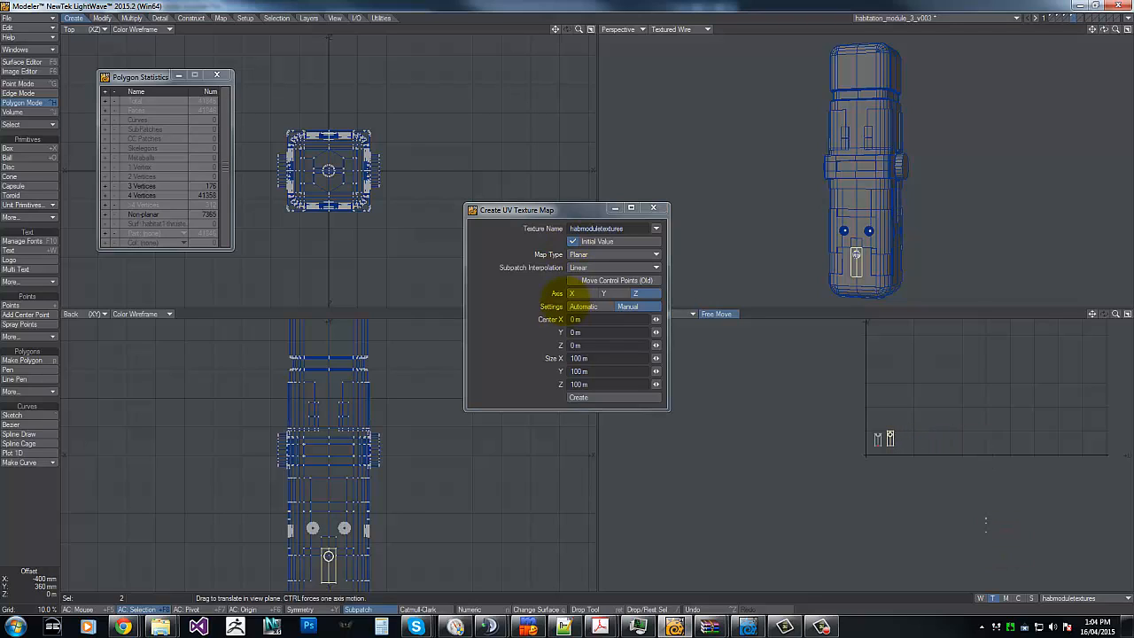
key("space")
mouse_move(871, 393)
right_mouse_down()
mouse_move(941, 387)
mouse_move(881, 359)
right_mouse_up()
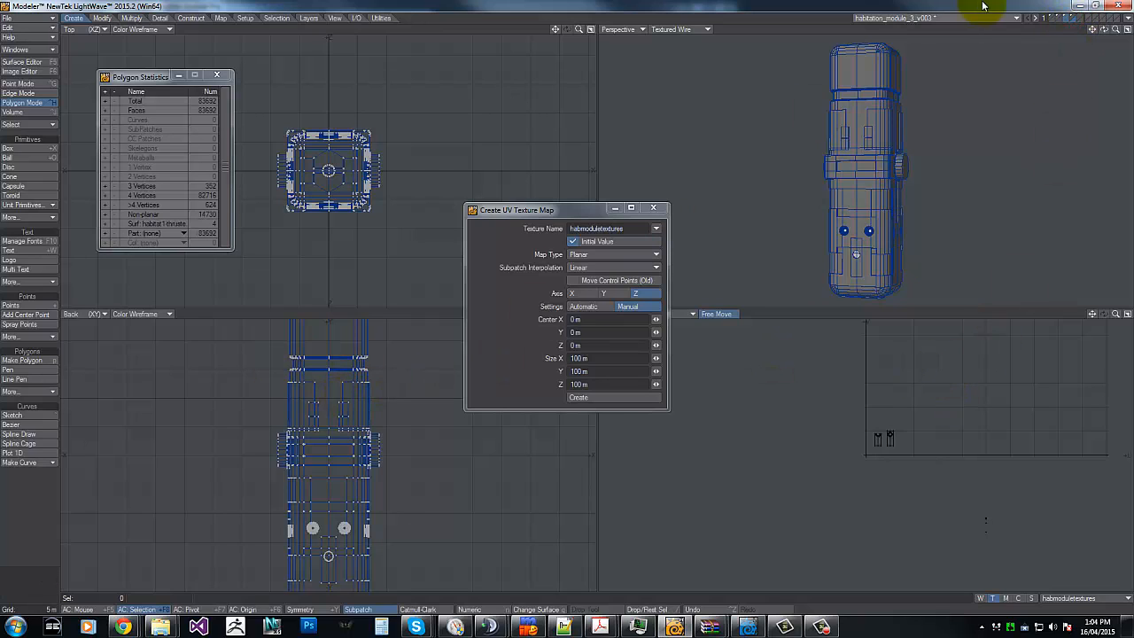
Step: Close the UV map dialog and select the two panel polygons around the round port on the mirrored module
left_click(650, 210)
left_click_drag(579, 313, 620, 296)
mouse_move(297, 395)
right_mouse_down()
mouse_move(441, 440)
mouse_move(218, 422)
right_mouse_up()
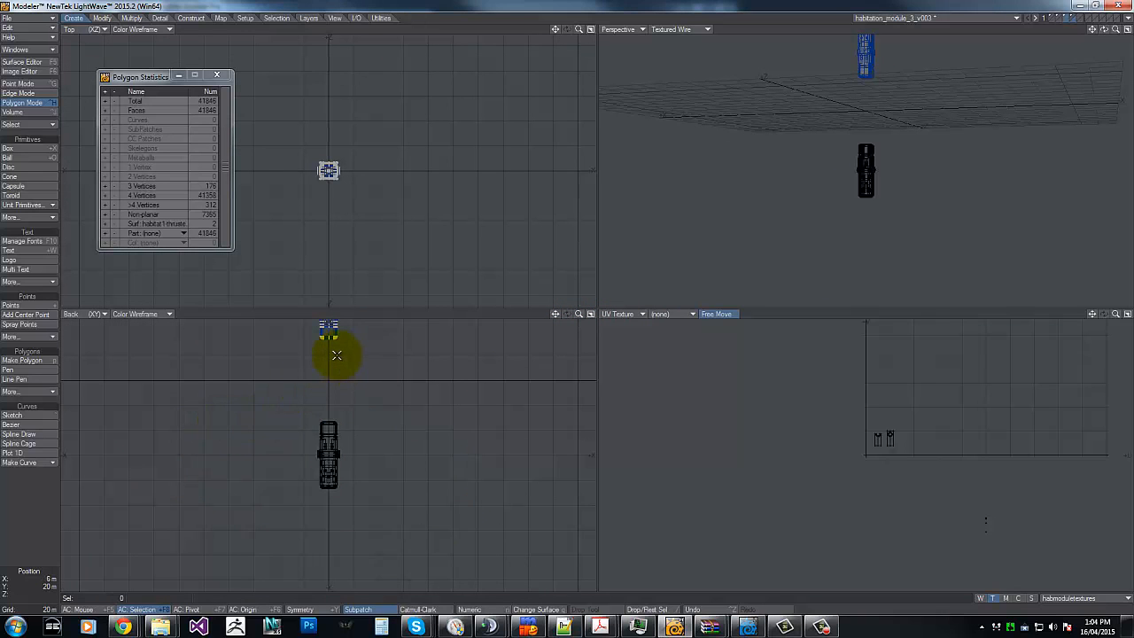
key("g")
key("g")
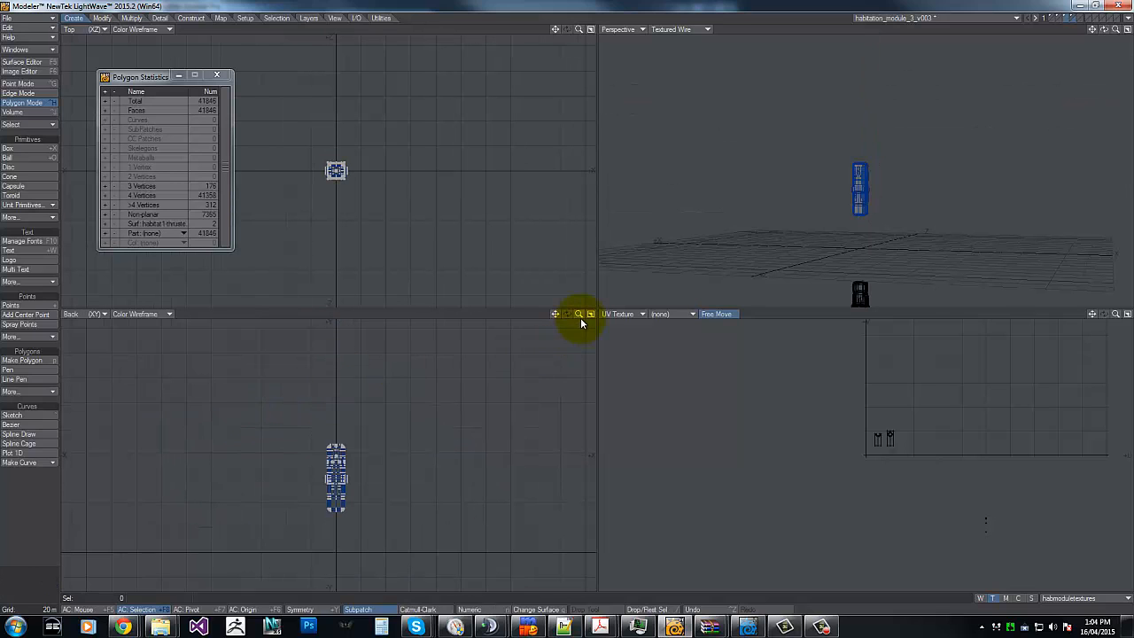
key("shift+a")
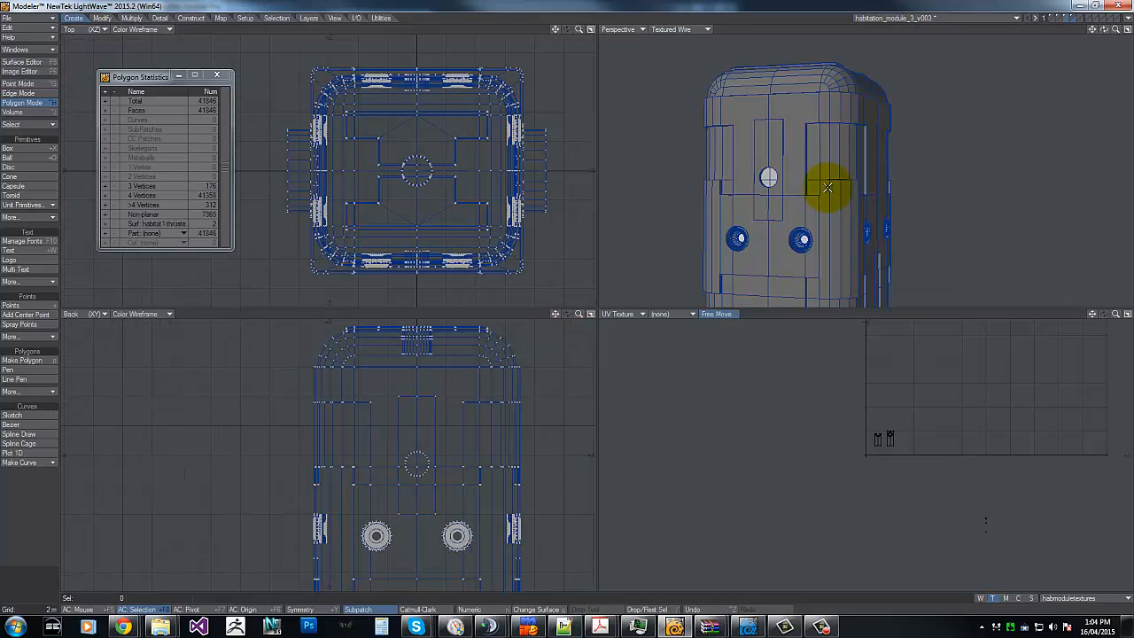
left_click(772, 139)
left_click(761, 141)
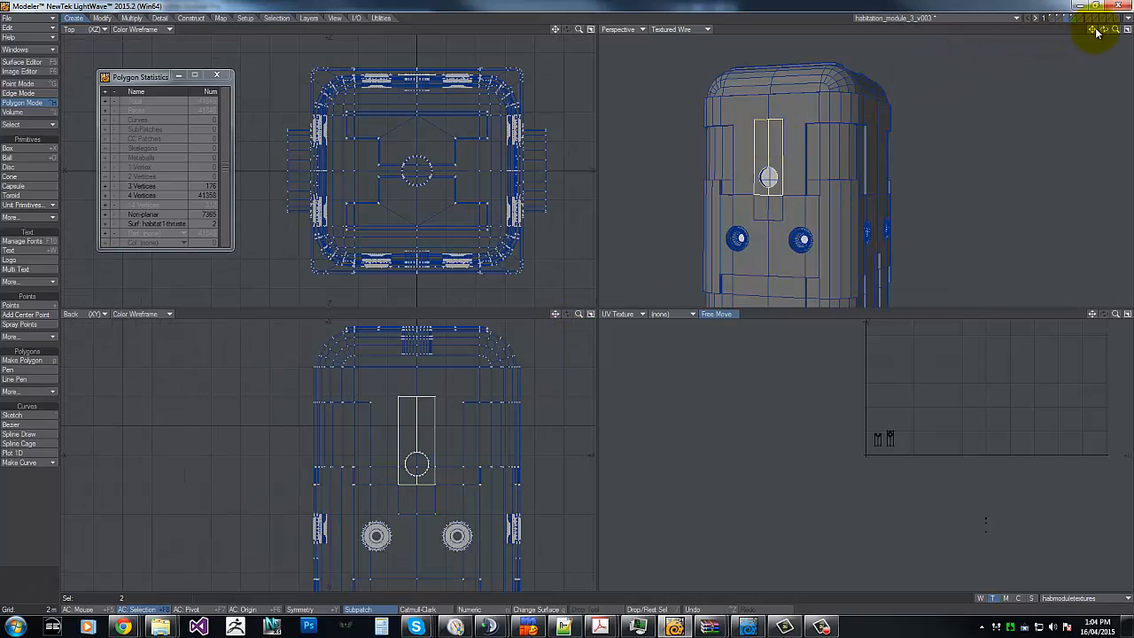
Step: Map the two selected port-panel polygons to habmoduletextures with a planar Z projection, center 0 m and size 100 m on all axes
left_click(1070, 599)
left_click(1072, 608)
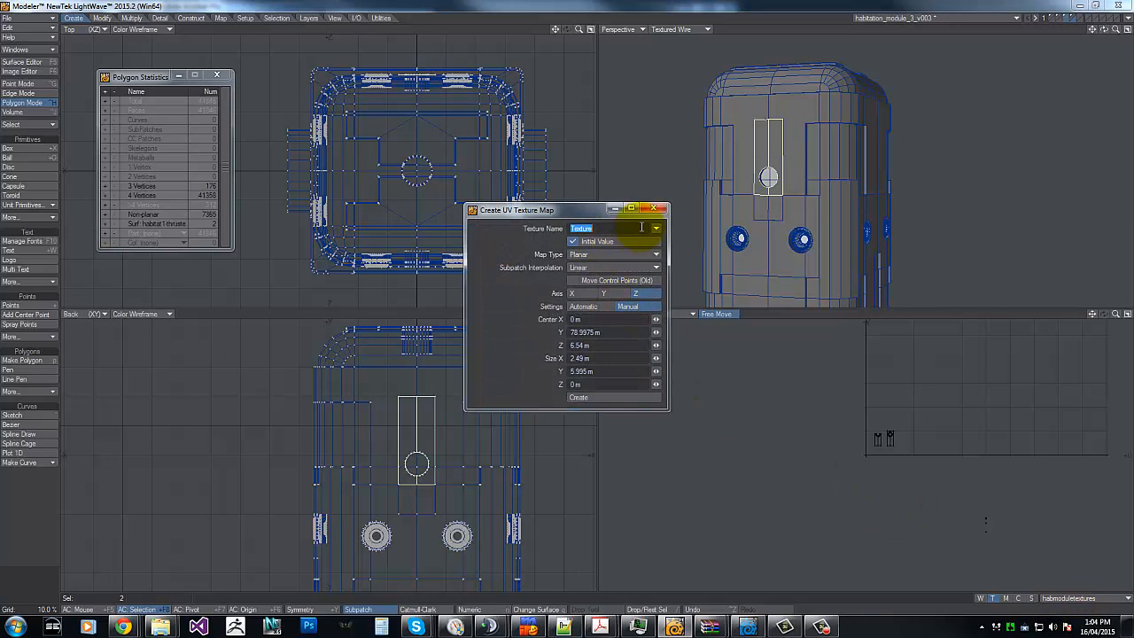
left_click(656, 230)
left_click(653, 240)
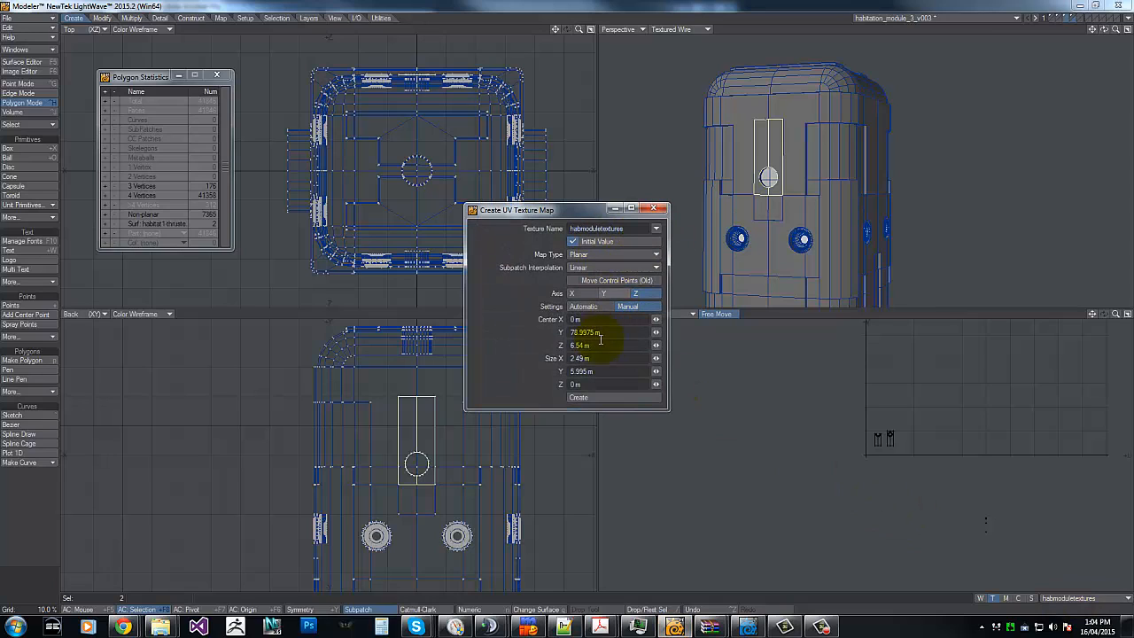
left_click(610, 332)
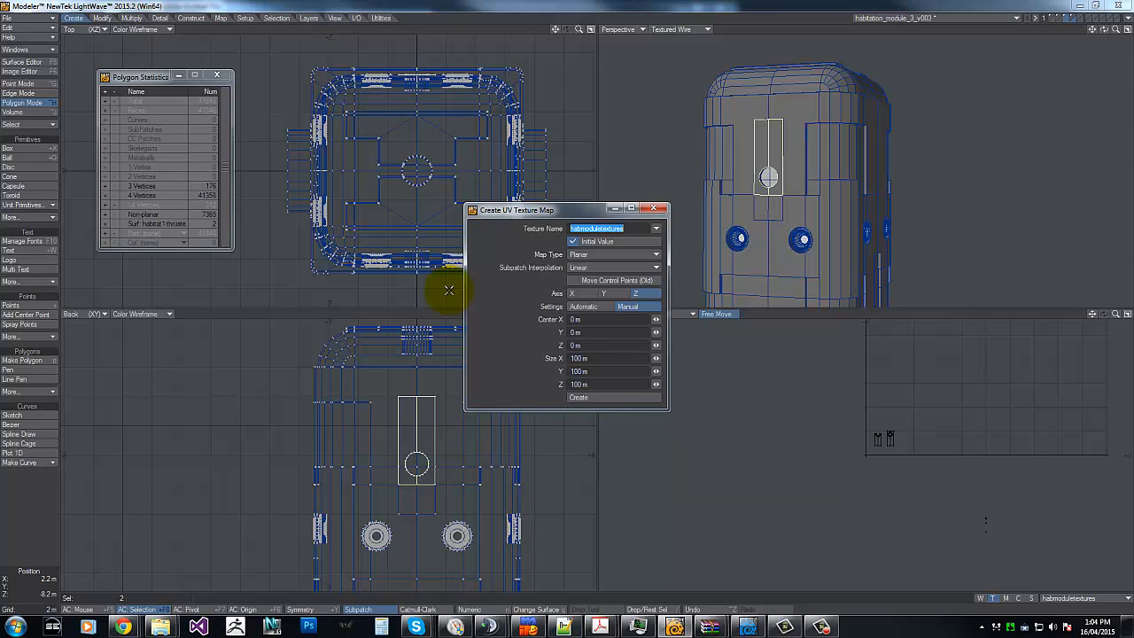
left_click(656, 229)
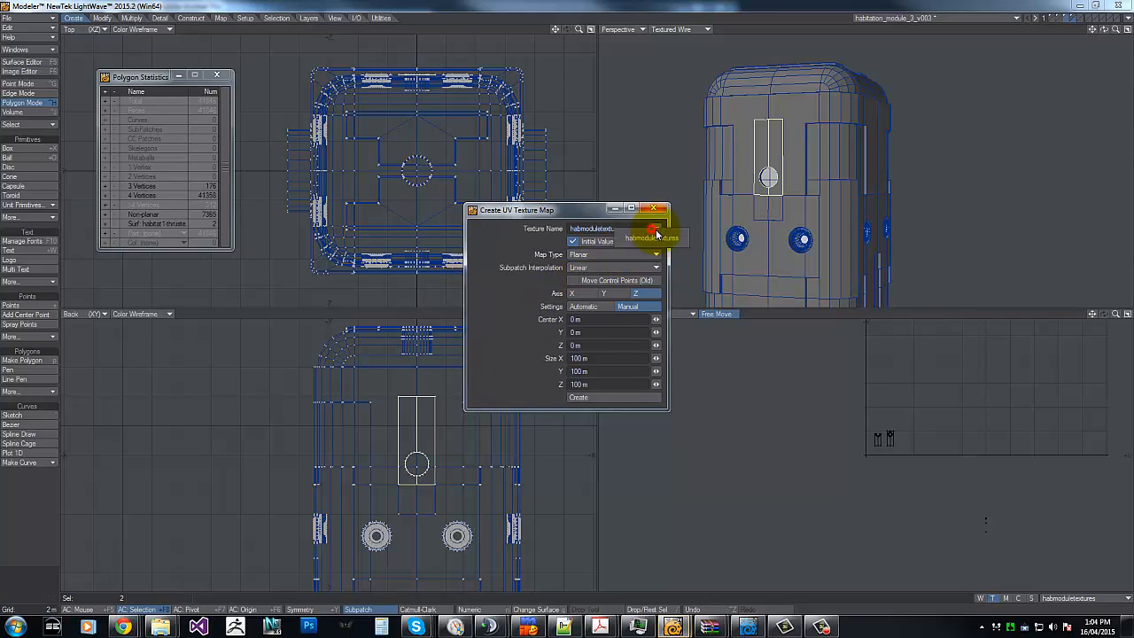
left_click(653, 240)
left_click(606, 400)
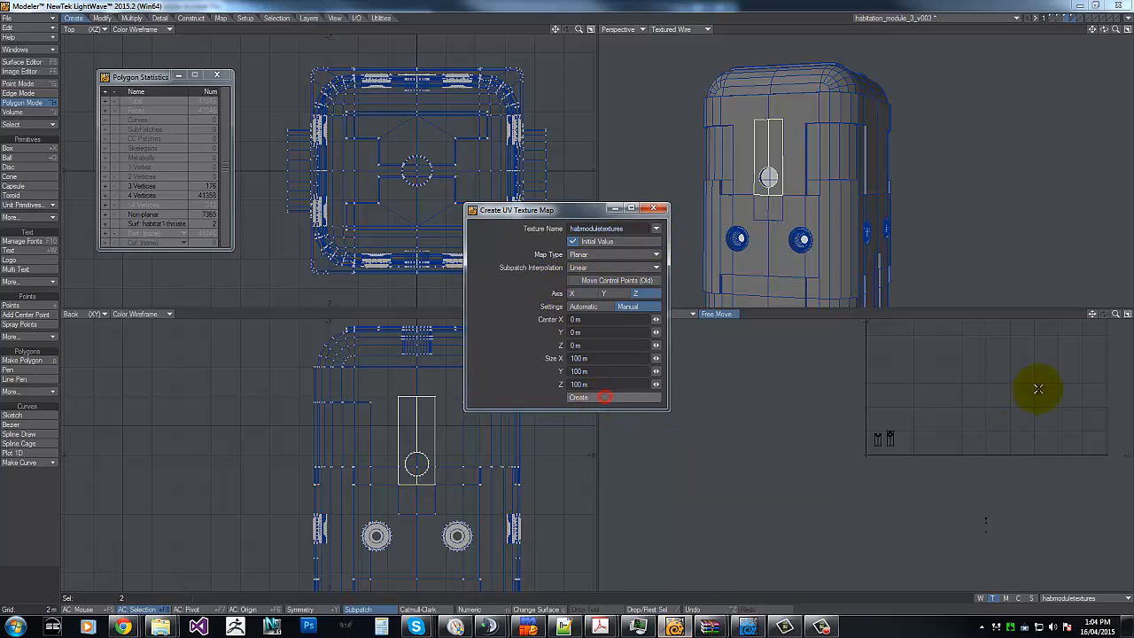
Step: Move the port panel's UVs into the upper-left area of the UV grid and clear the selection
left_click_drag(1113, 313, 1063, 314)
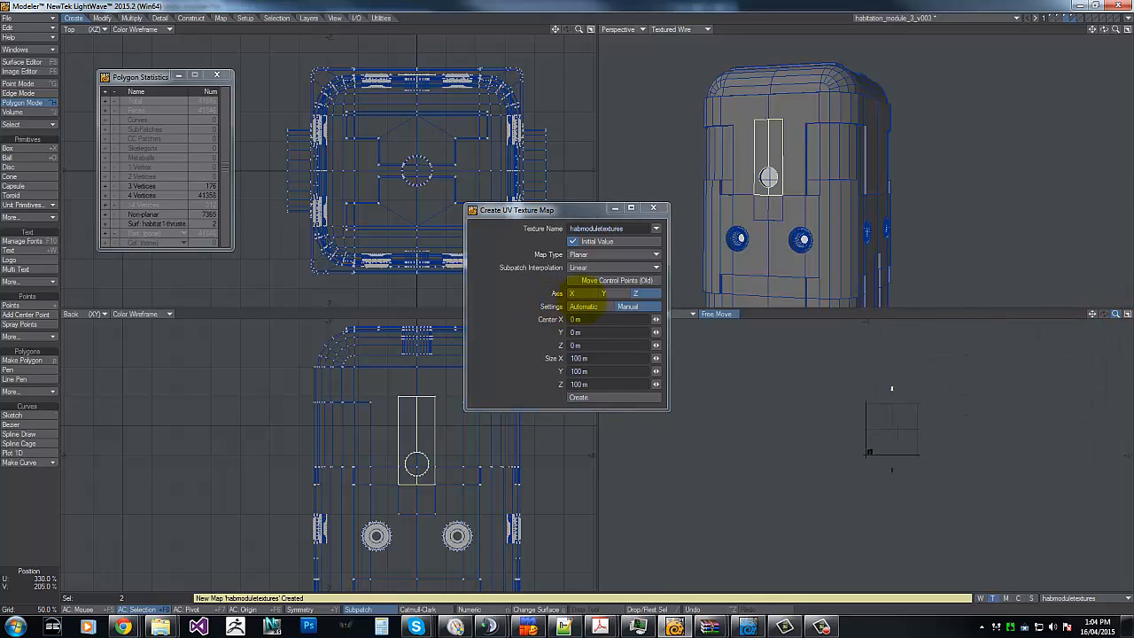
left_click(921, 341)
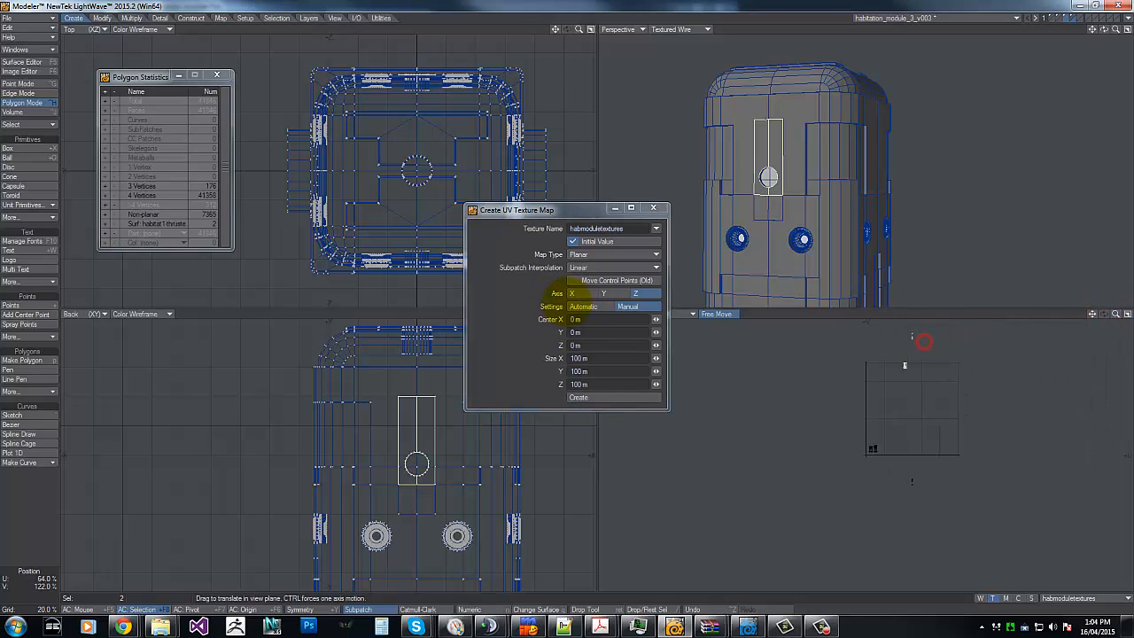
left_click_drag(886, 380, 881, 380)
key("space")
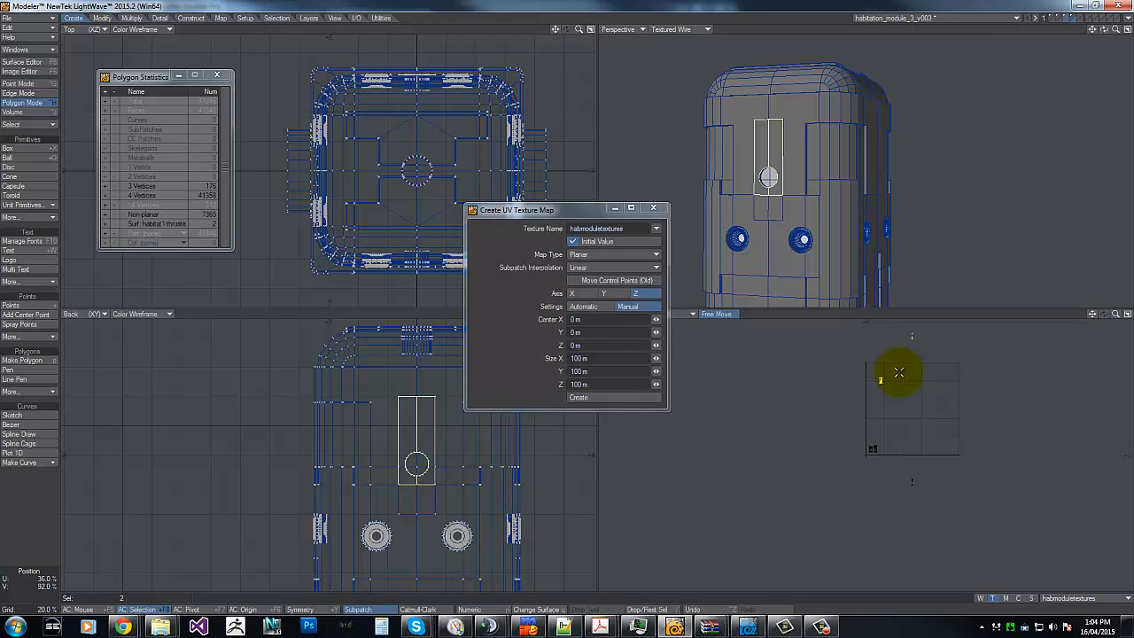
right_click_drag(893, 360, 814, 404)
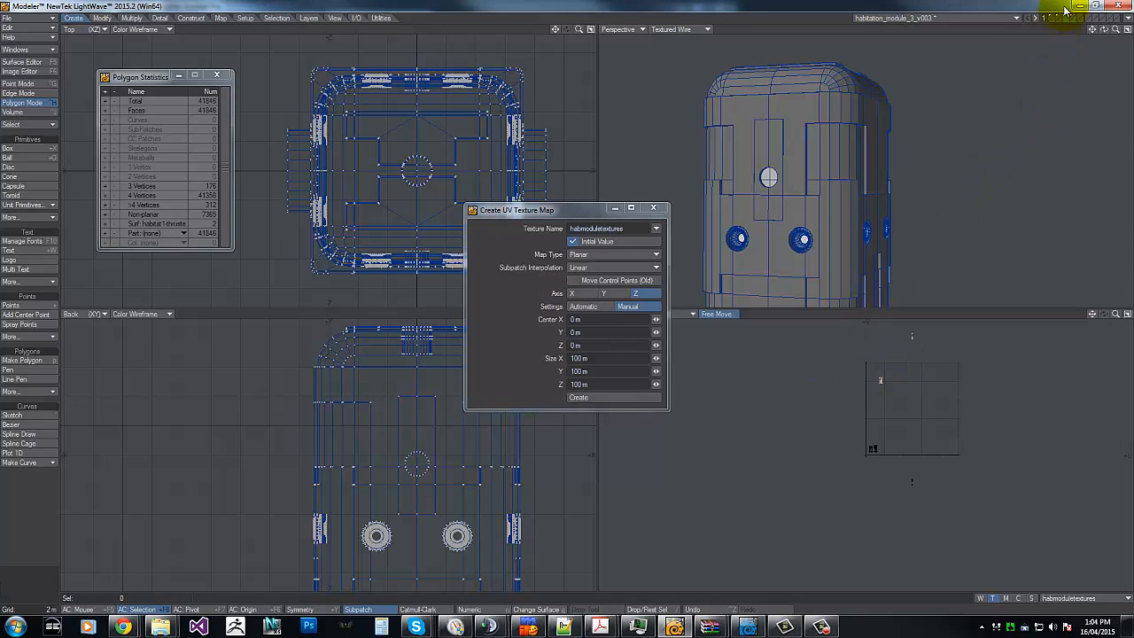
Step: Map the two port-panel polygons on the module's opposite face to habmoduletextures and place their UVs beside the first port panel's
left_click_drag(1103, 31, 1081, 31)
left_click_drag(584, 301, 580, 301)
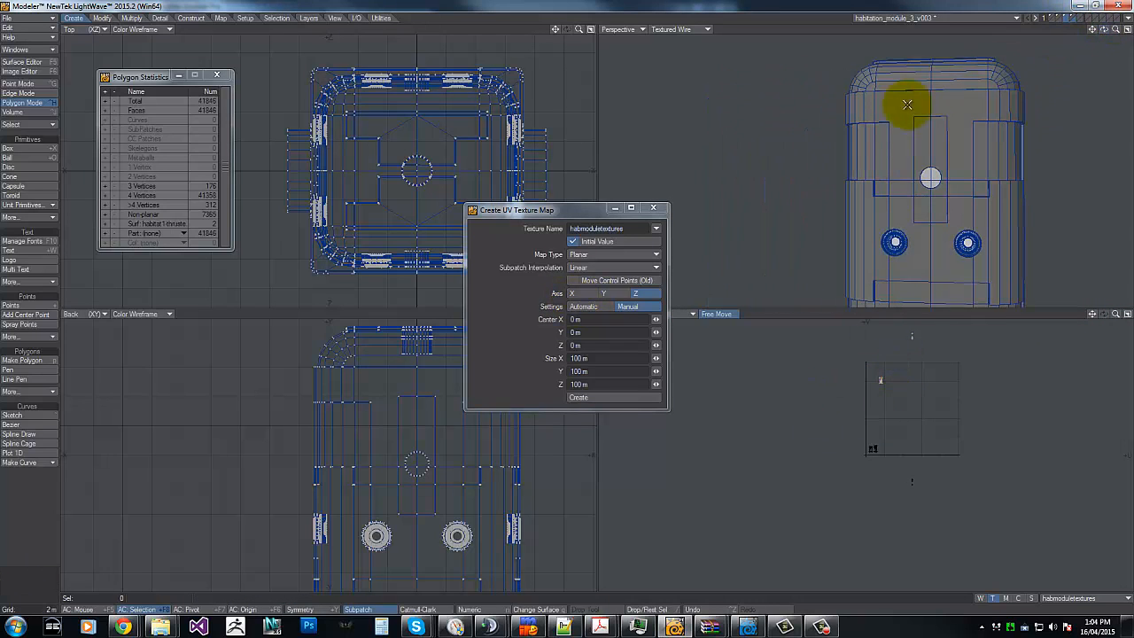
left_click(930, 142)
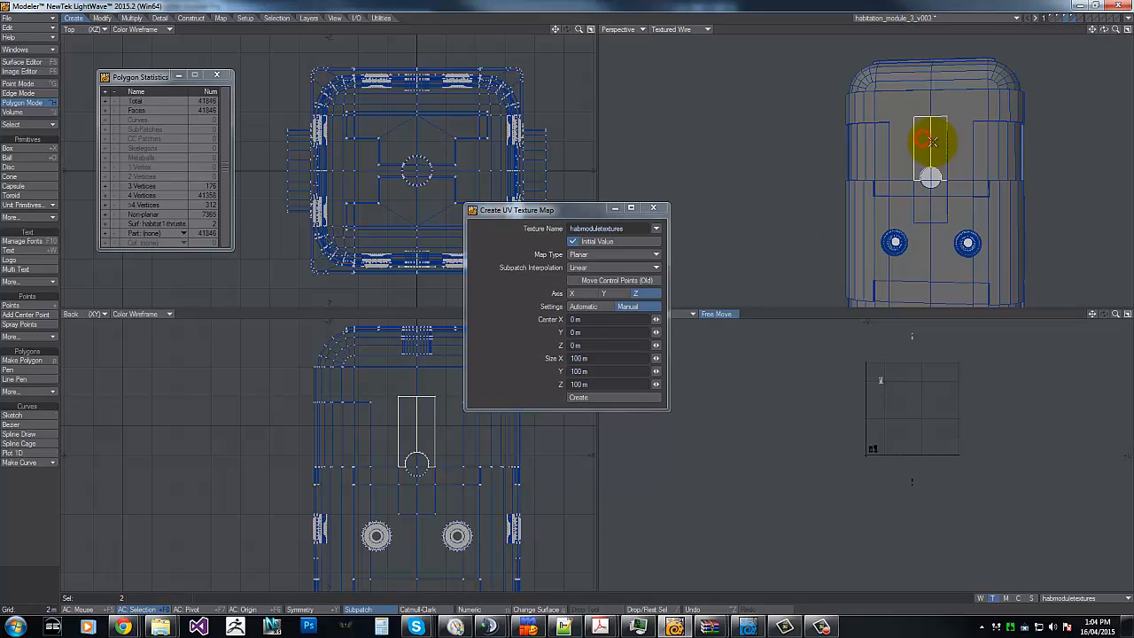
left_click(584, 399)
key("t")
left_click_drag(921, 352, 920, 352)
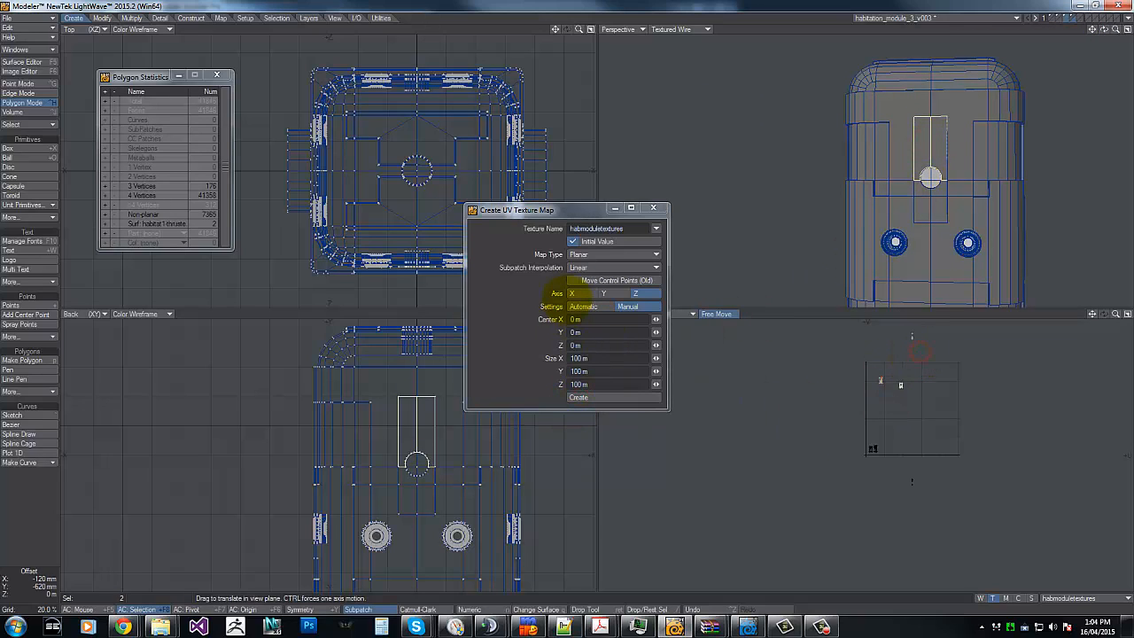
left_click(919, 369)
key("space")
right_click_drag(857, 395, 941, 349)
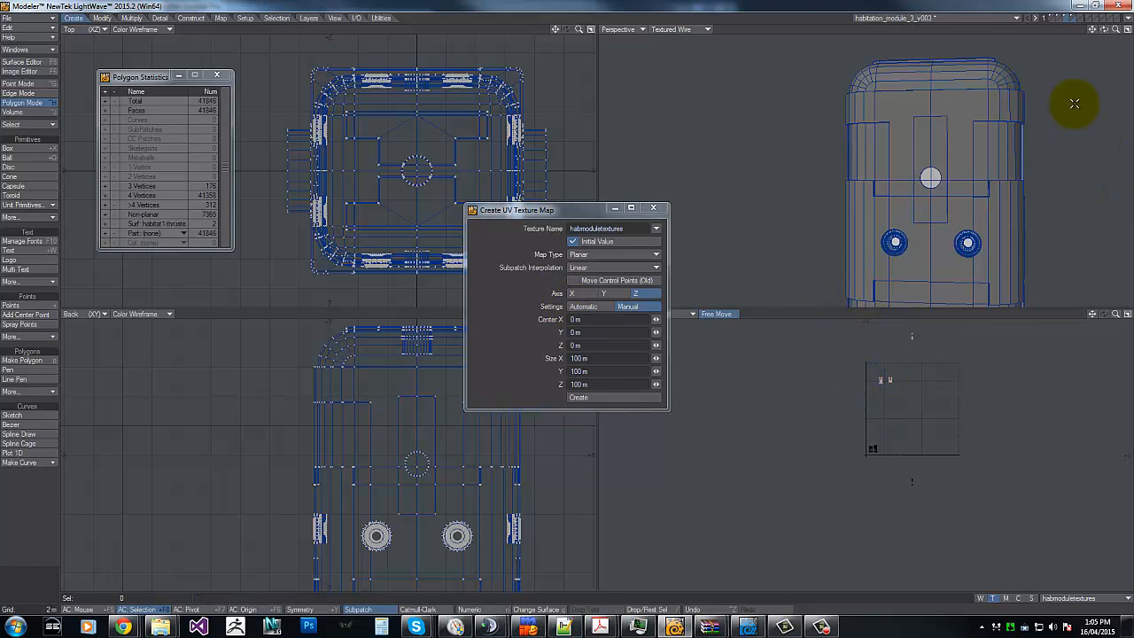
Step: Select both halves of the large upper T-shaped panel on all four sides of the module
mouse_move(1118, 31)
left_mouse_down()
mouse_move(537, 304)
mouse_move(511, 299)
mouse_move(1117, 31)
left_mouse_up()
mouse_move(572, 297)
left_mouse_down()
mouse_move(561, 293)
mouse_move(1104, 29)
mouse_move(556, 297)
mouse_move(554, 333)
mouse_move(570, 290)
left_mouse_up()
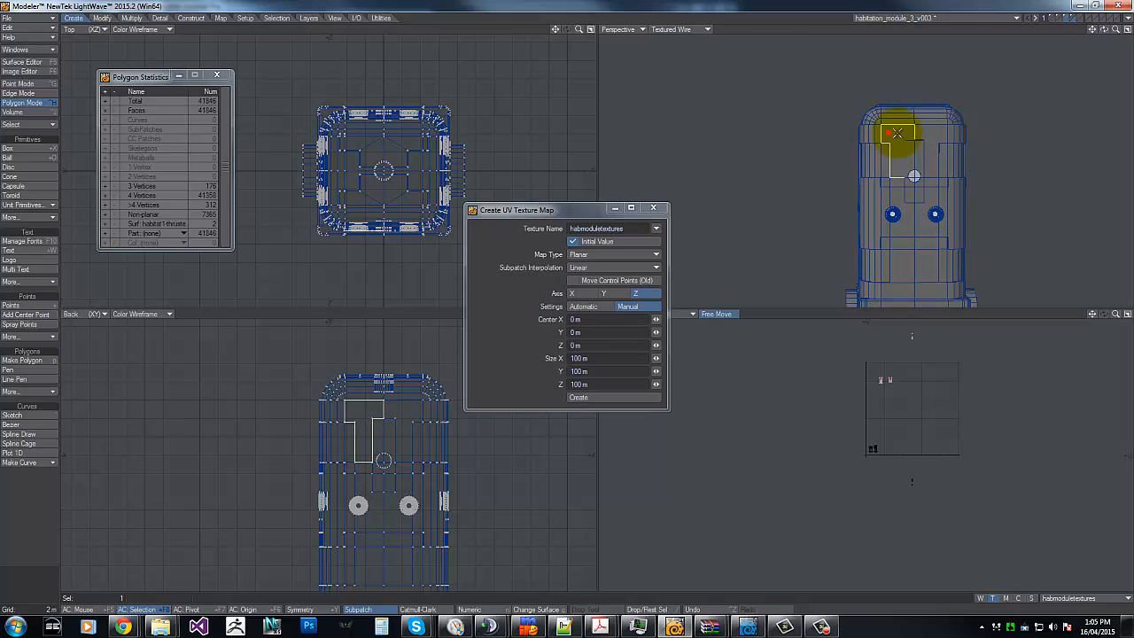
left_click(928, 131)
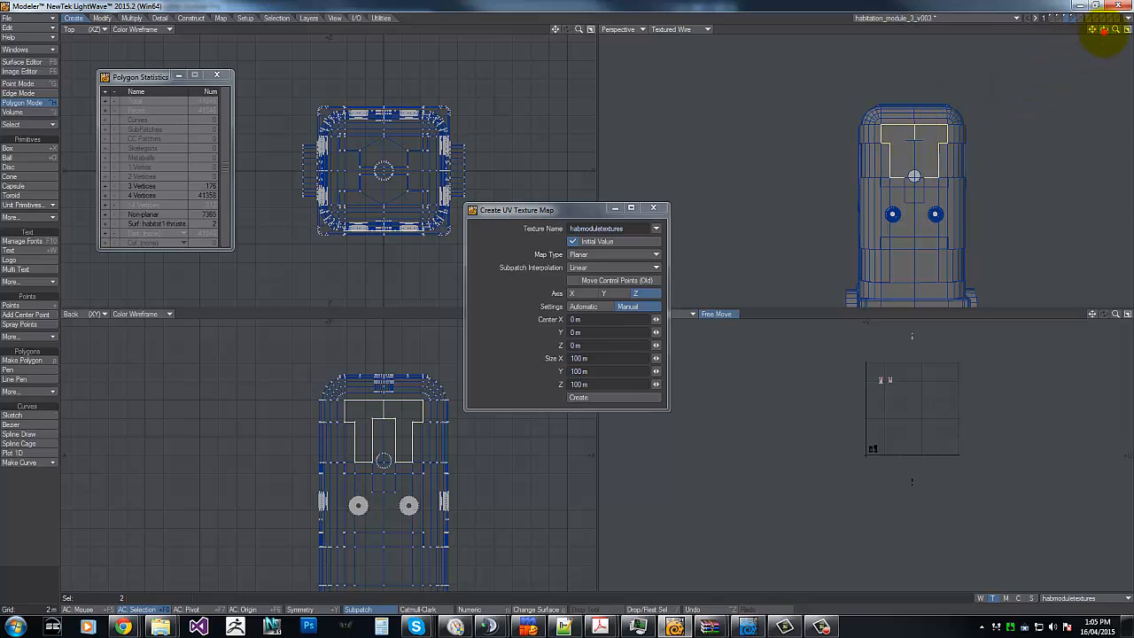
left_click_drag(1103, 29, 544, 299)
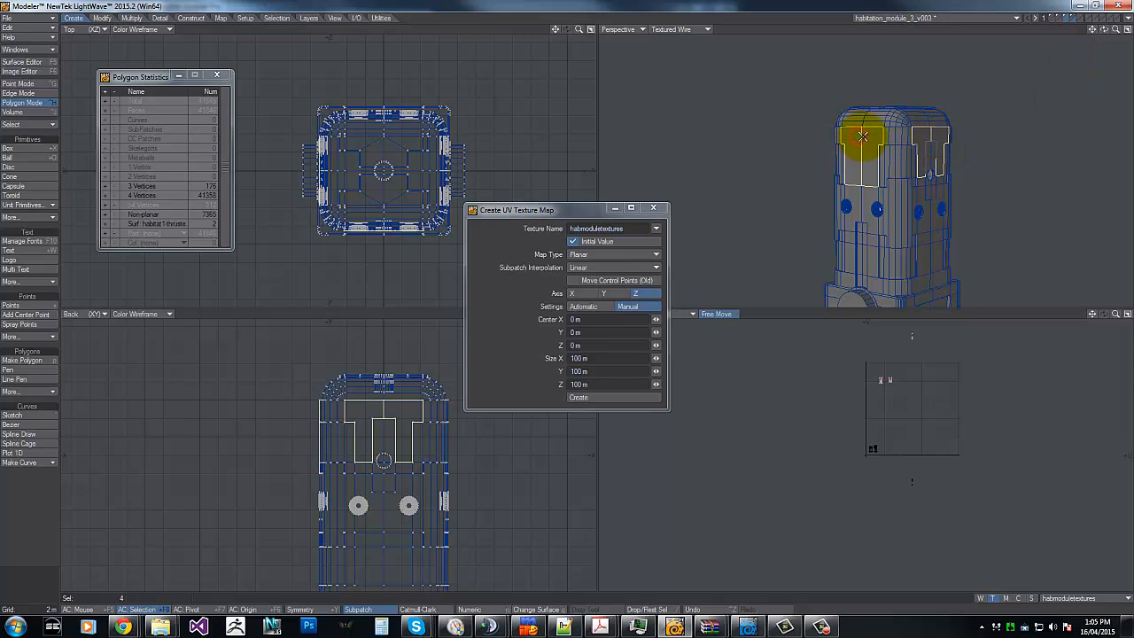
left_click_drag(1103, 29, 559, 306)
left_click(819, 132)
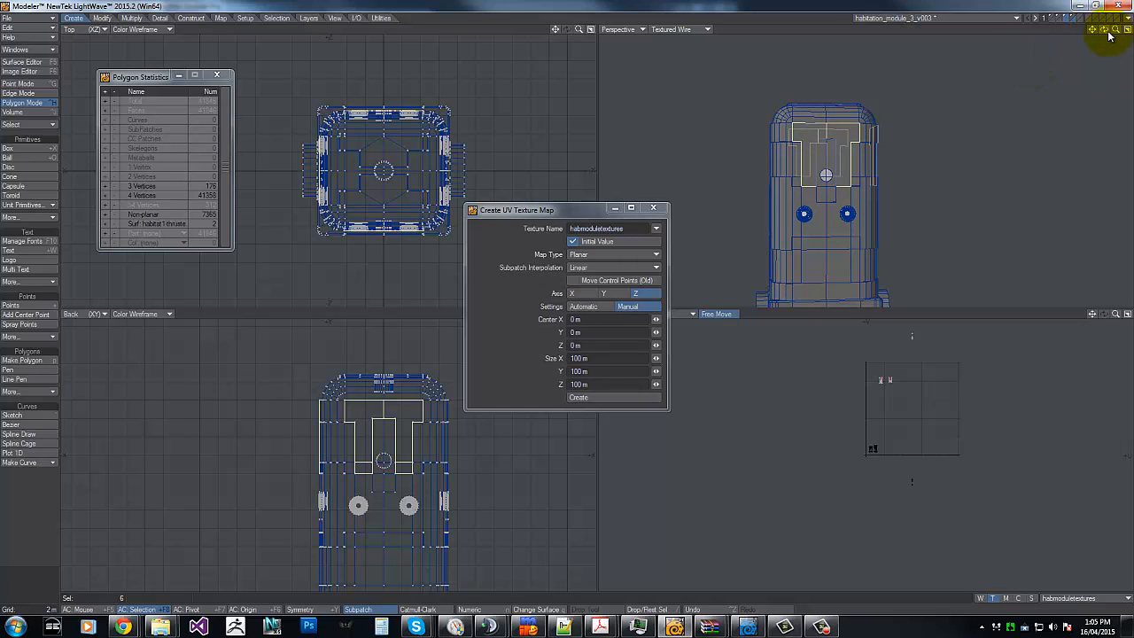
left_click_drag(1104, 31, 579, 304)
left_click_drag(853, 124, 879, 126)
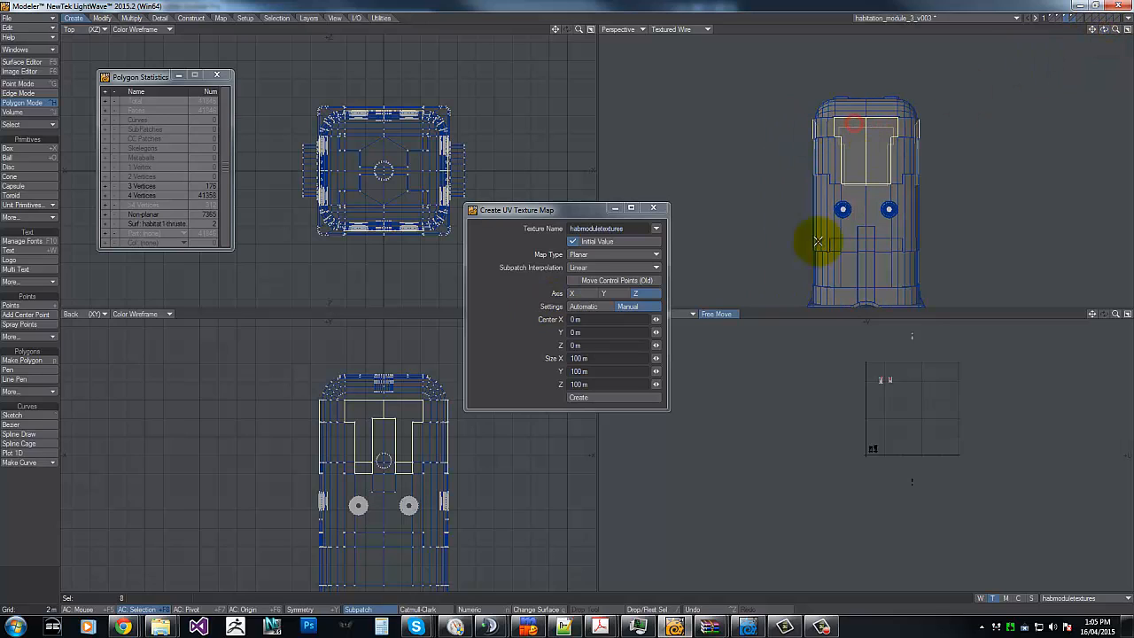
Step: Remove the T-shaped panels on the two X-facing sides from the selection, keeping the planar map type
left_click(611, 259)
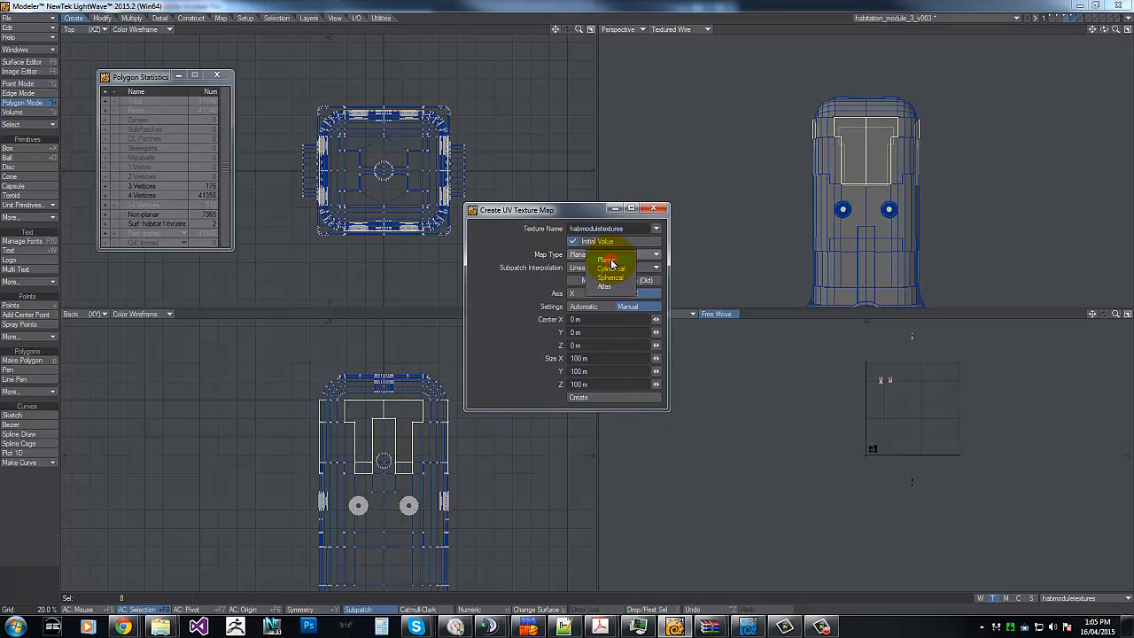
left_click(513, 256)
left_click(886, 159)
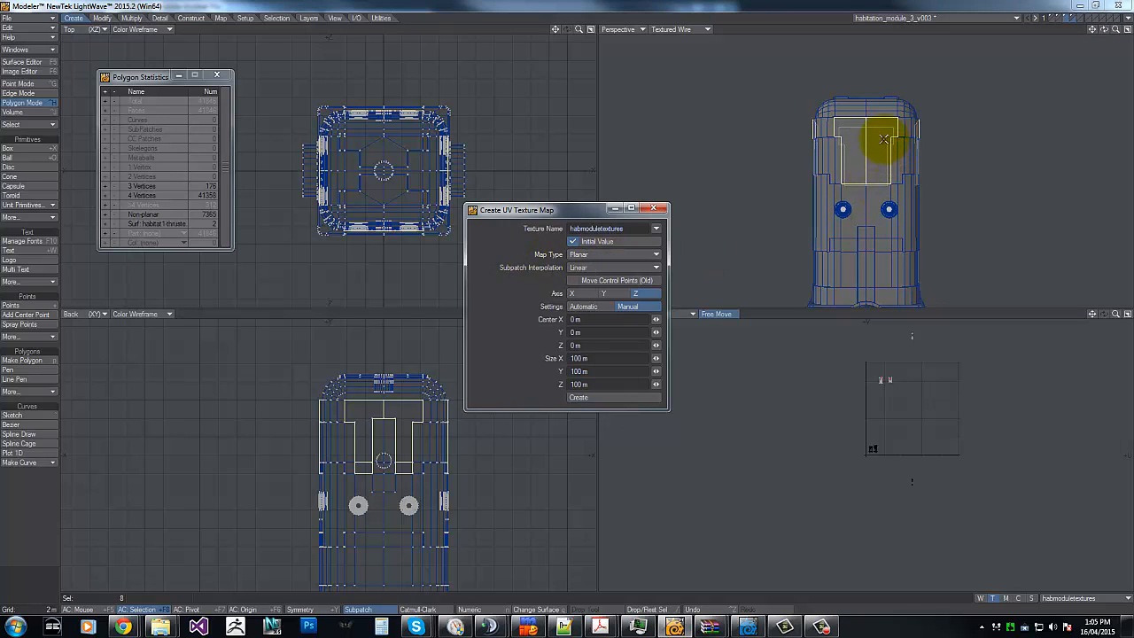
left_click_drag(878, 134, 810, 121)
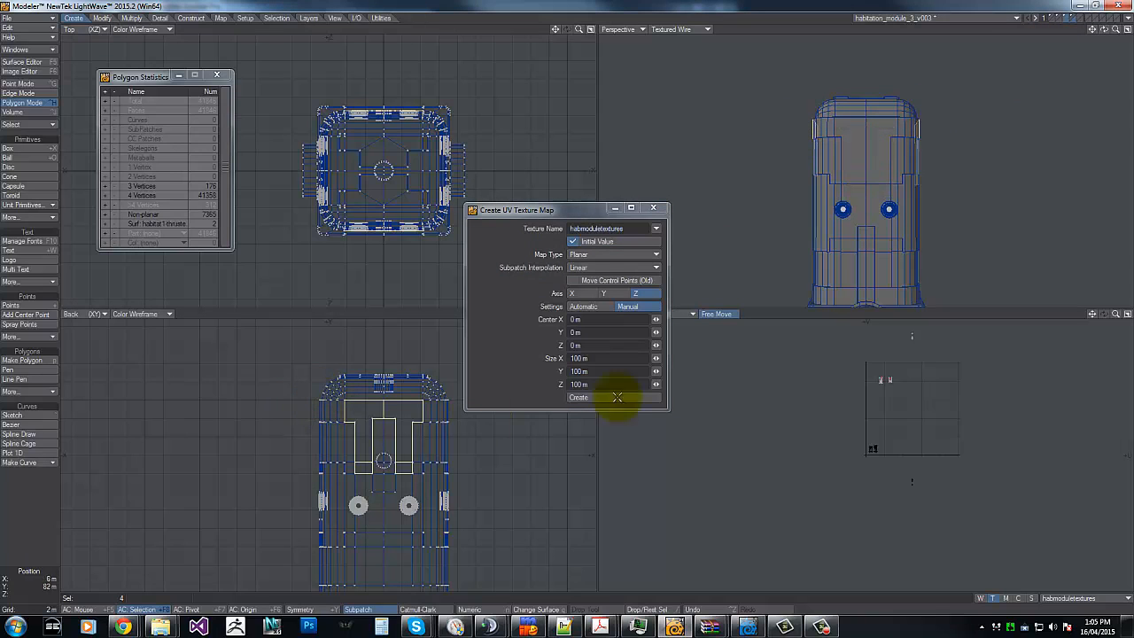
Step: Map the Z-facing T-shaped panels to habmoduletextures and place the two panels' UVs side by side near the UV grid's upper edge
left_click(590, 280)
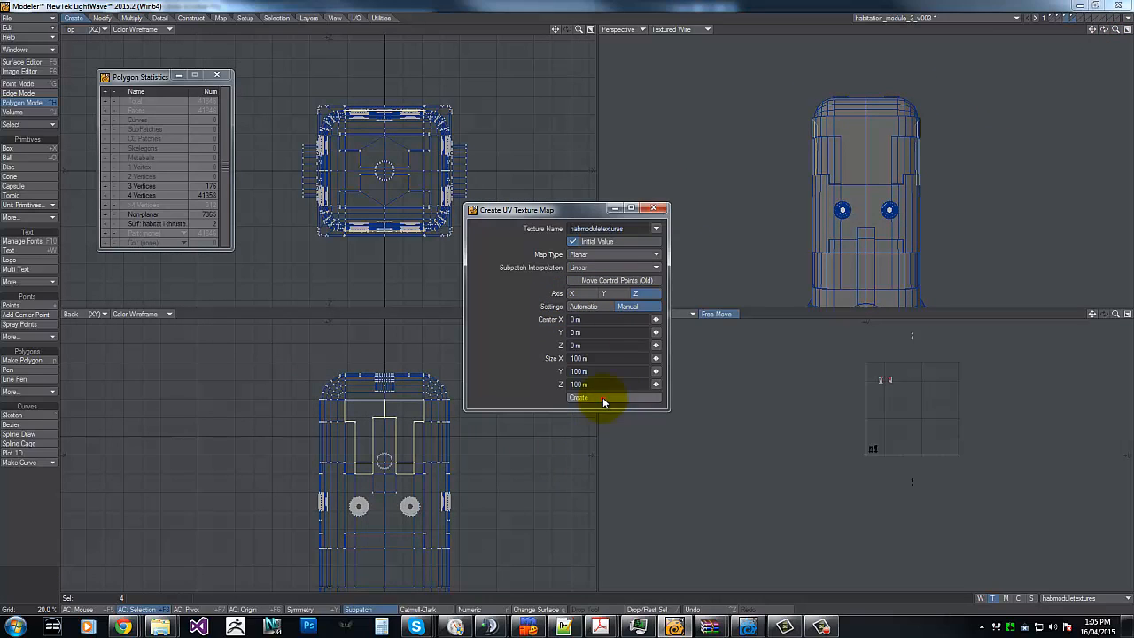
left_click_drag(923, 349, 923, 349)
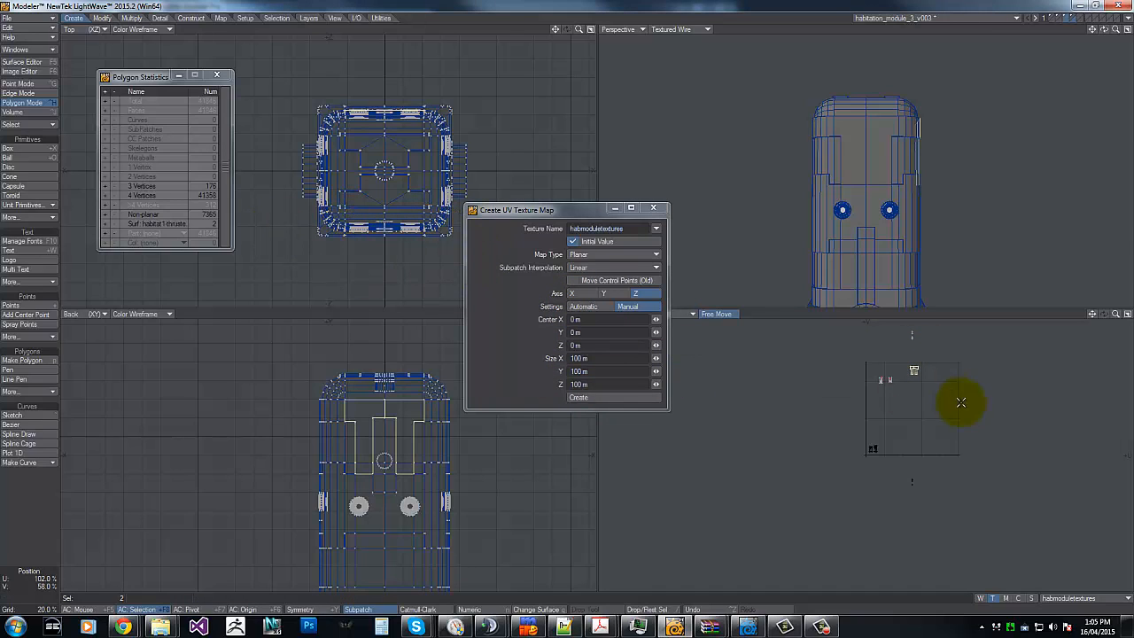
left_click(933, 392)
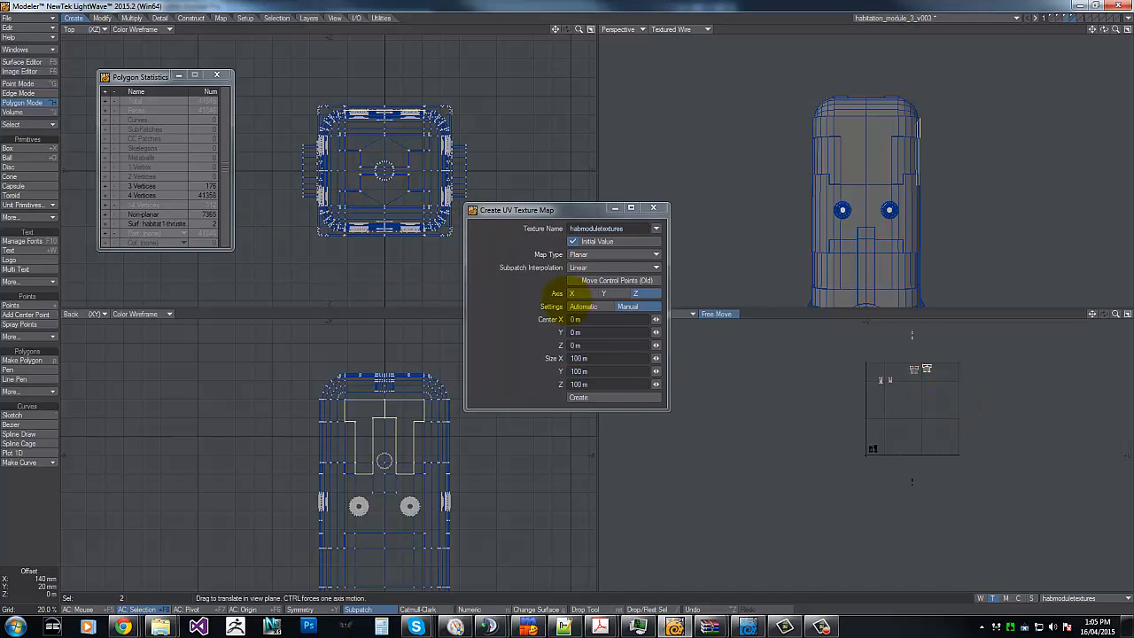
left_click(936, 399)
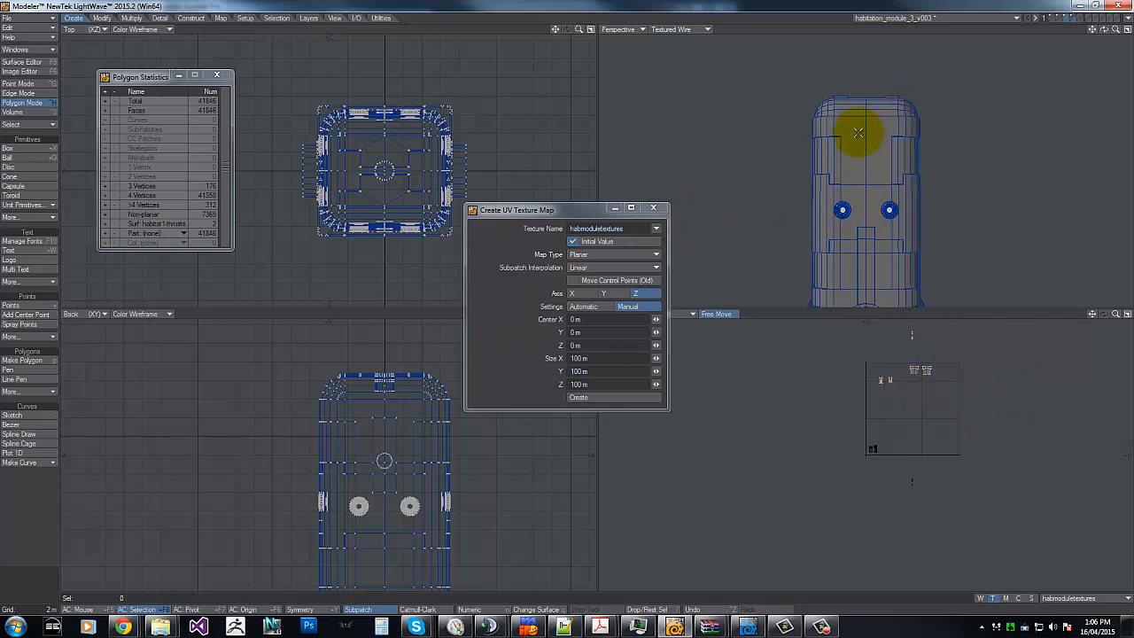
Step: Select the T-shaped panels on the two X-facing sides and map them to habmoduletextures with a planar X projection
left_click_drag(862, 132, 873, 134)
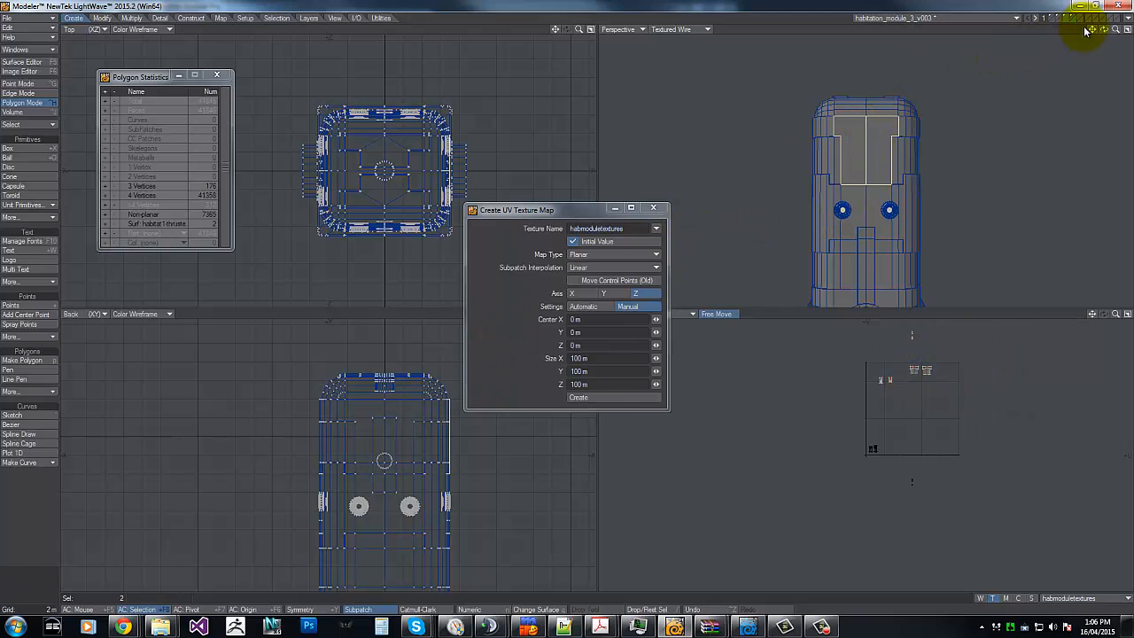
left_click_drag(1104, 30, 869, 139)
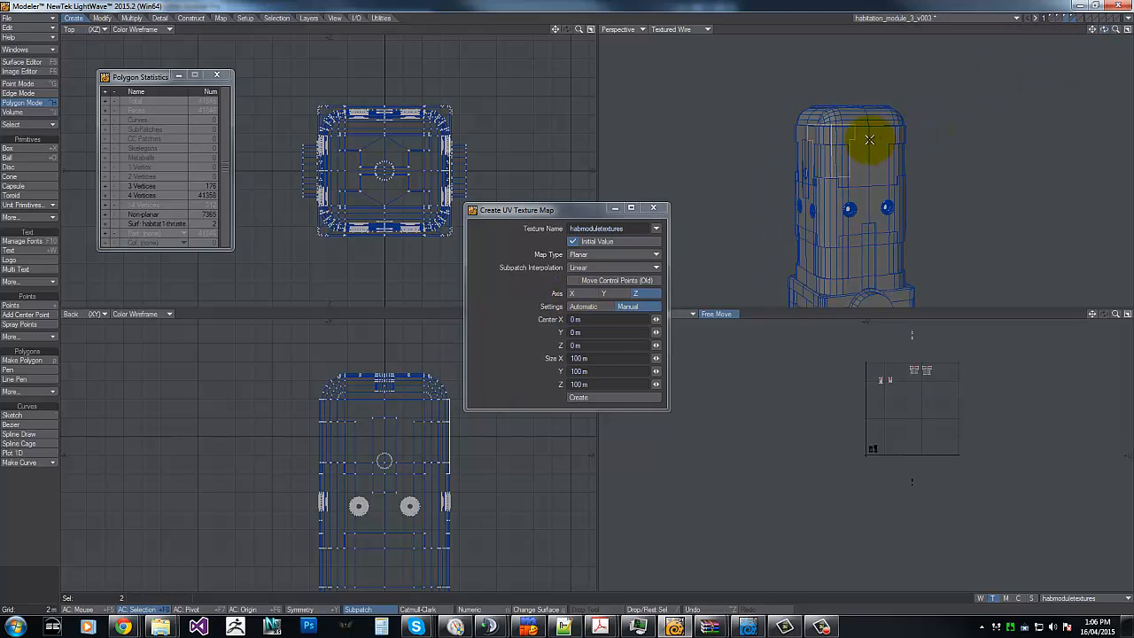
left_click(871, 140)
left_click(571, 293)
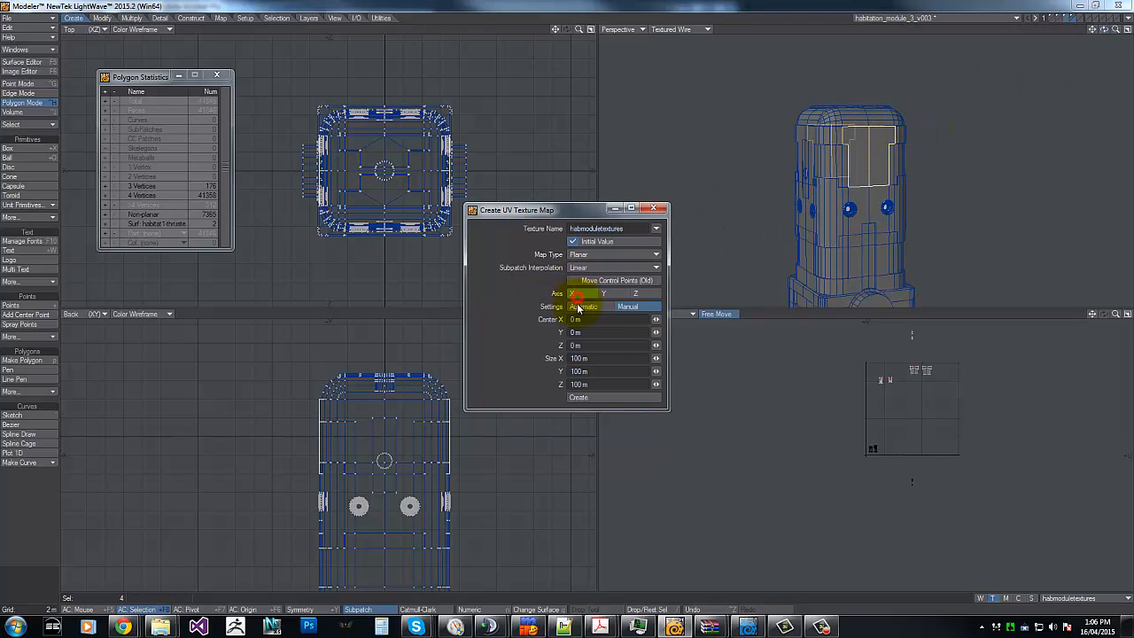
left_click(595, 399)
Step: Place the X-facing panels' UVs side by side below the Z-facing panels' UVs and clear the selection
key("t")
left_click_drag(916, 370, 571, 296)
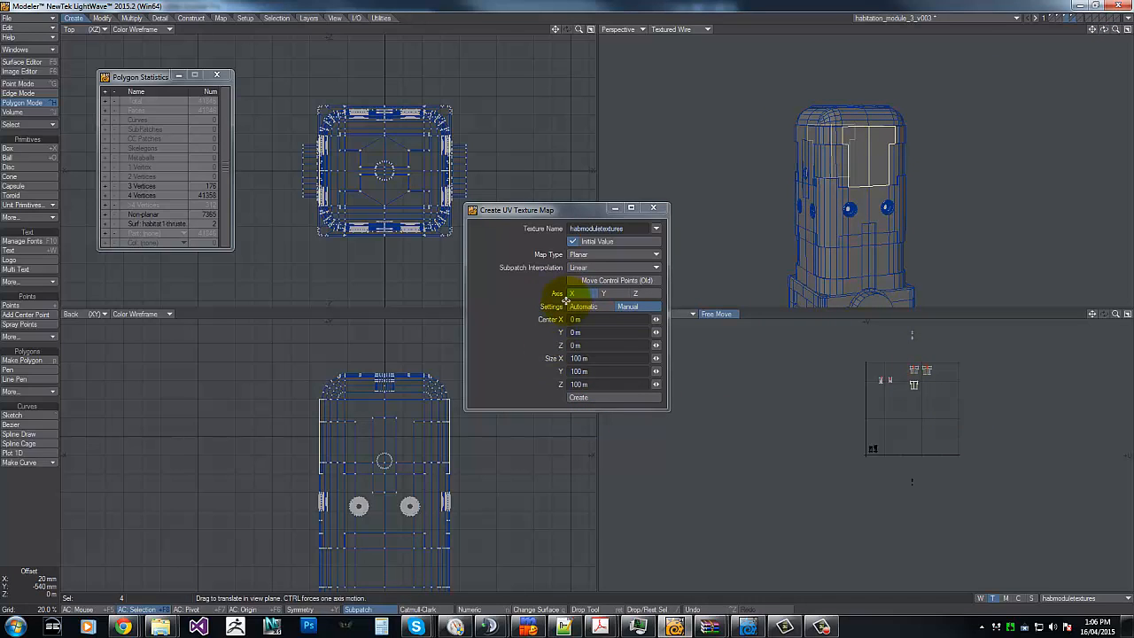
key("space")
mouse_move(325, 383)
right_mouse_down()
mouse_move(359, 463)
mouse_move(235, 377)
right_mouse_up()
key("t")
left_click_drag(938, 393, 576, 296)
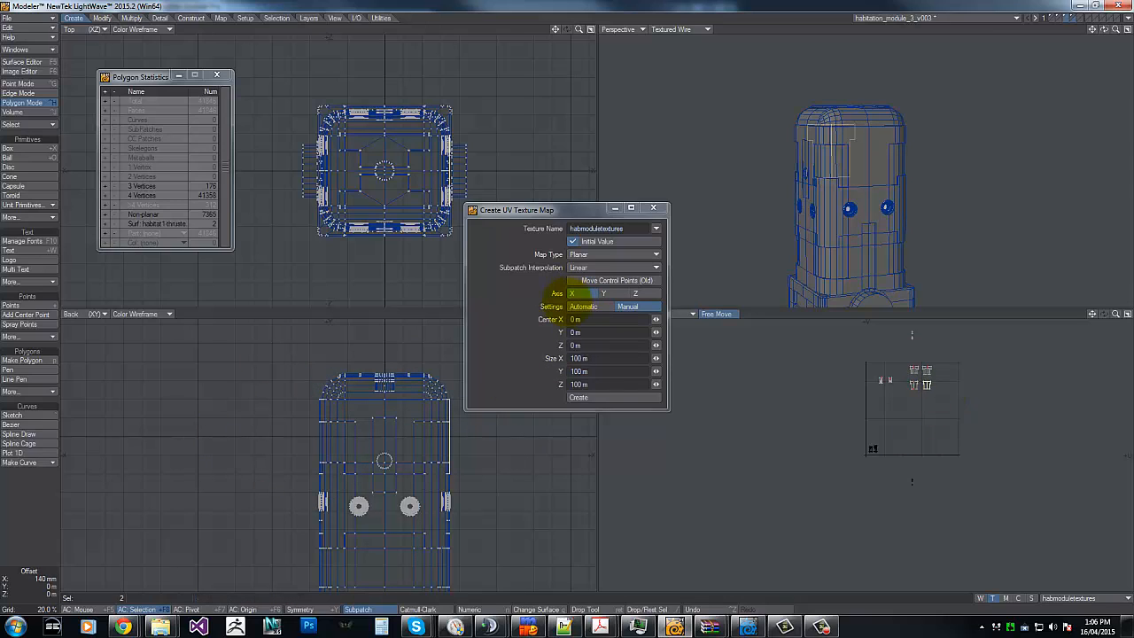
mouse_move(867, 390)
right_mouse_down()
mouse_move(985, 357)
mouse_move(809, 384)
right_mouse_up()
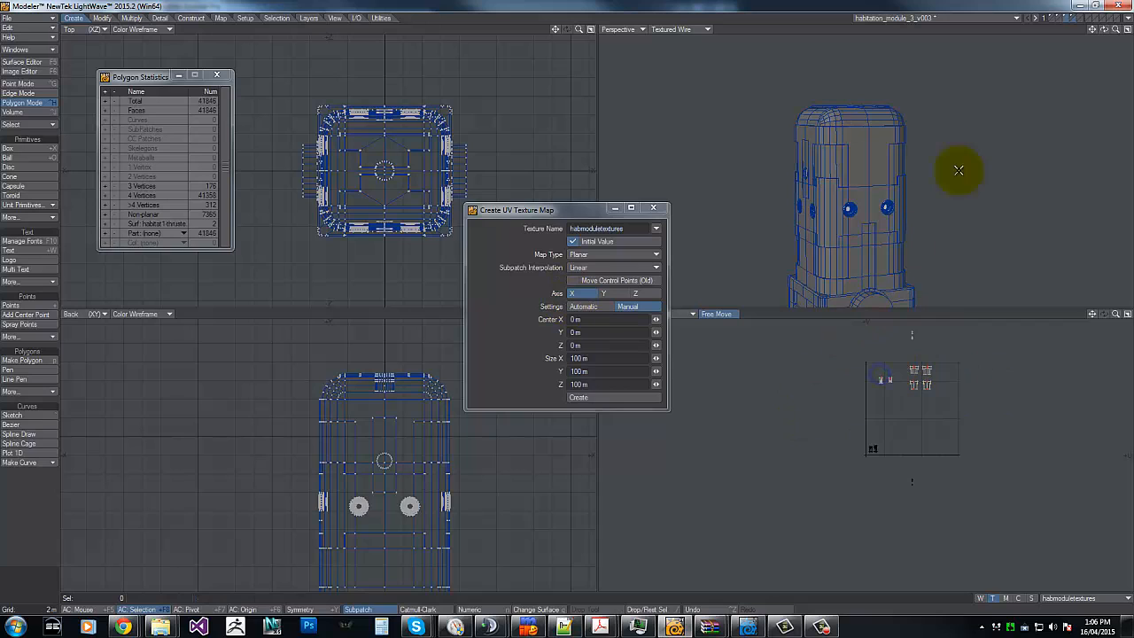
Step: Switch to the other habitation module's layer and select the inverted T-shaped panels near its lower end on both X-facing sides
left_click(1067, 17)
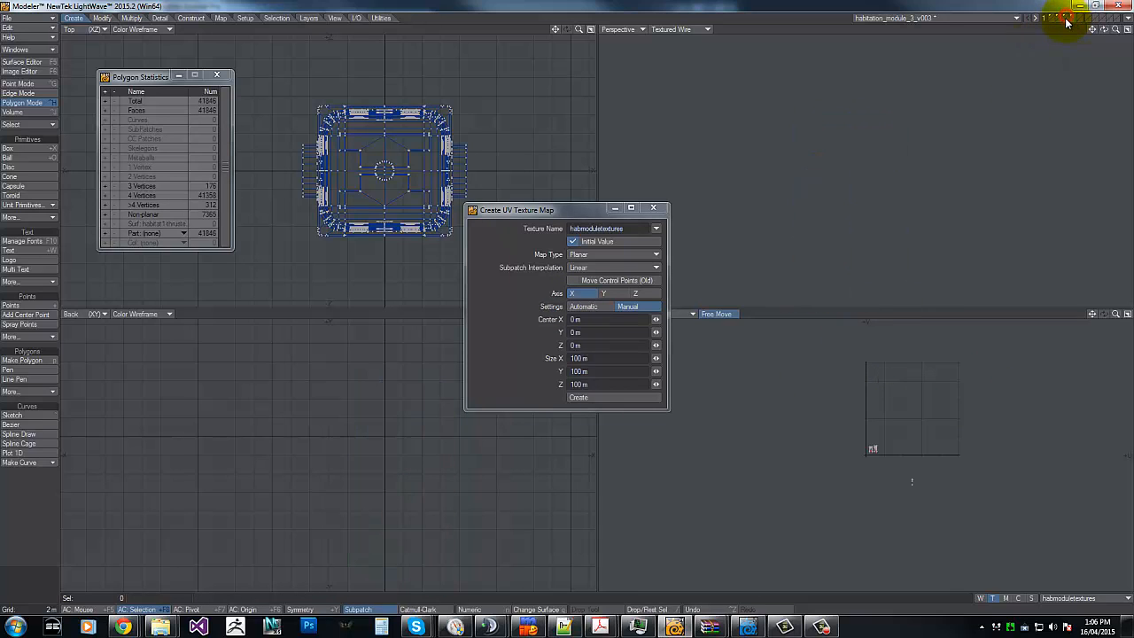
left_click(1067, 21)
key("g")
key("g")
key("g")
key("g")
key("g")
key("g")
key("g")
key("g")
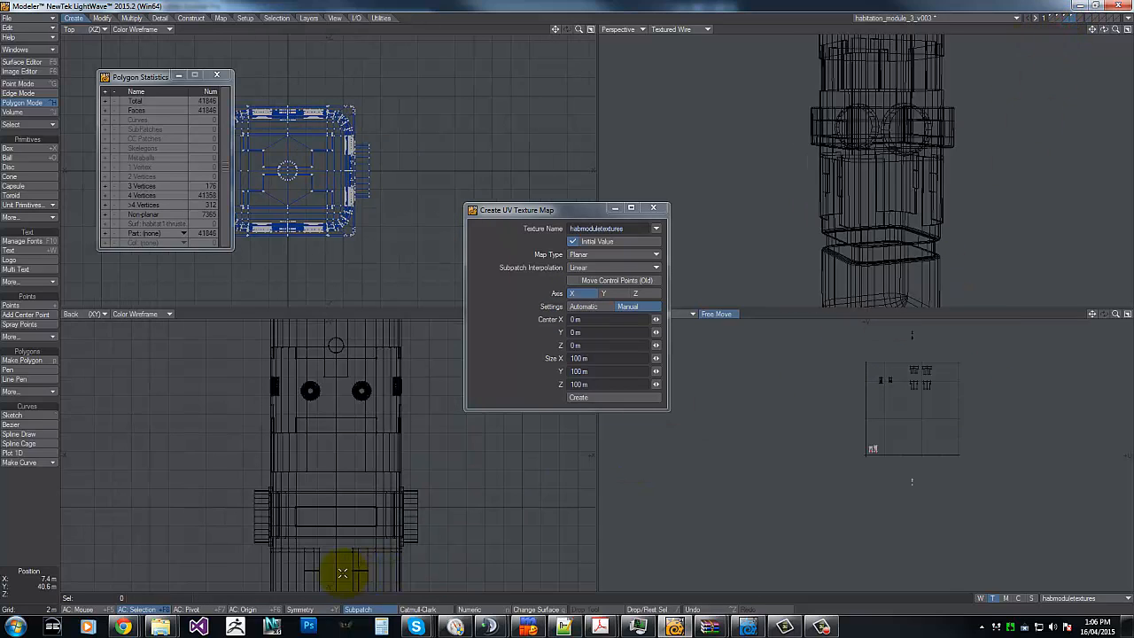
key("g")
key("g")
key("g")
key("g")
key("g")
key("g")
key("g")
key("g")
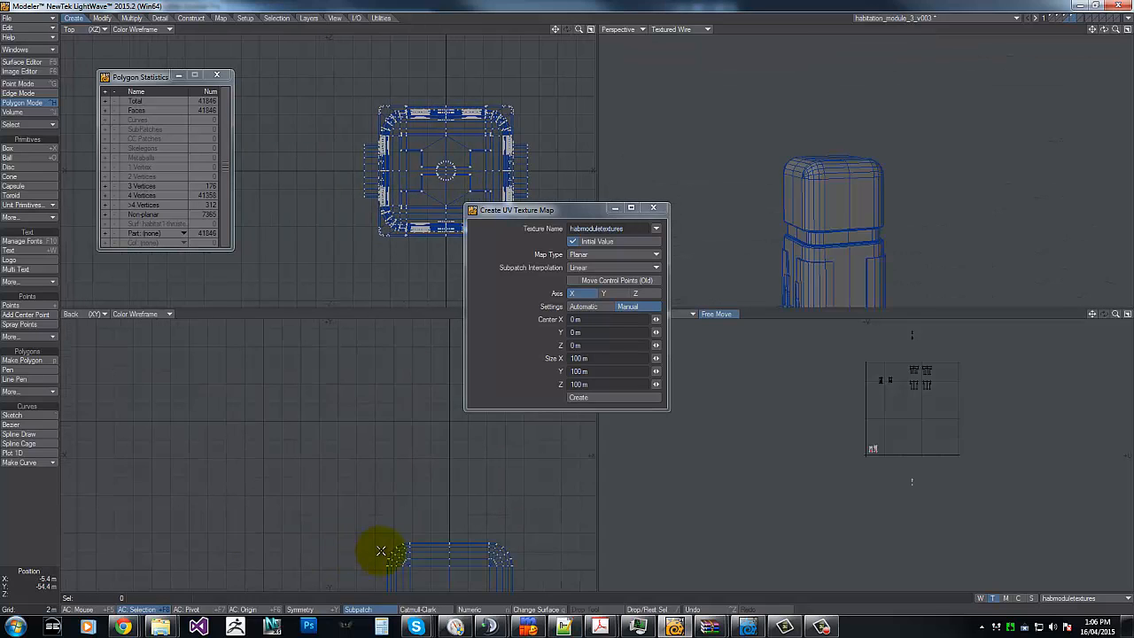
key("g")
key("g")
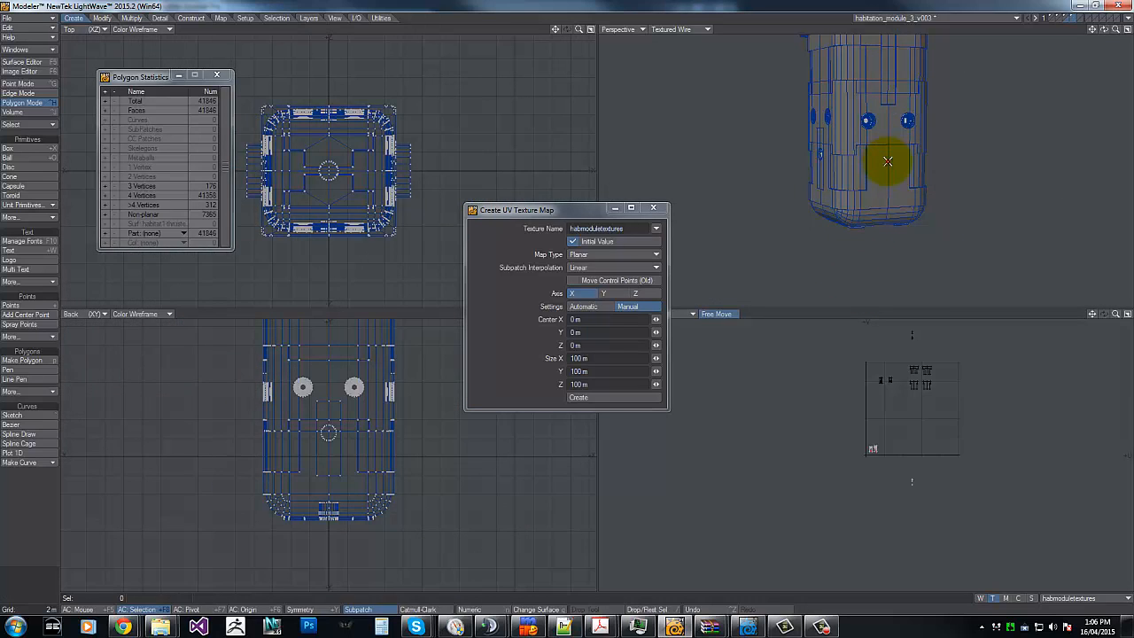
left_click_drag(881, 167, 899, 170)
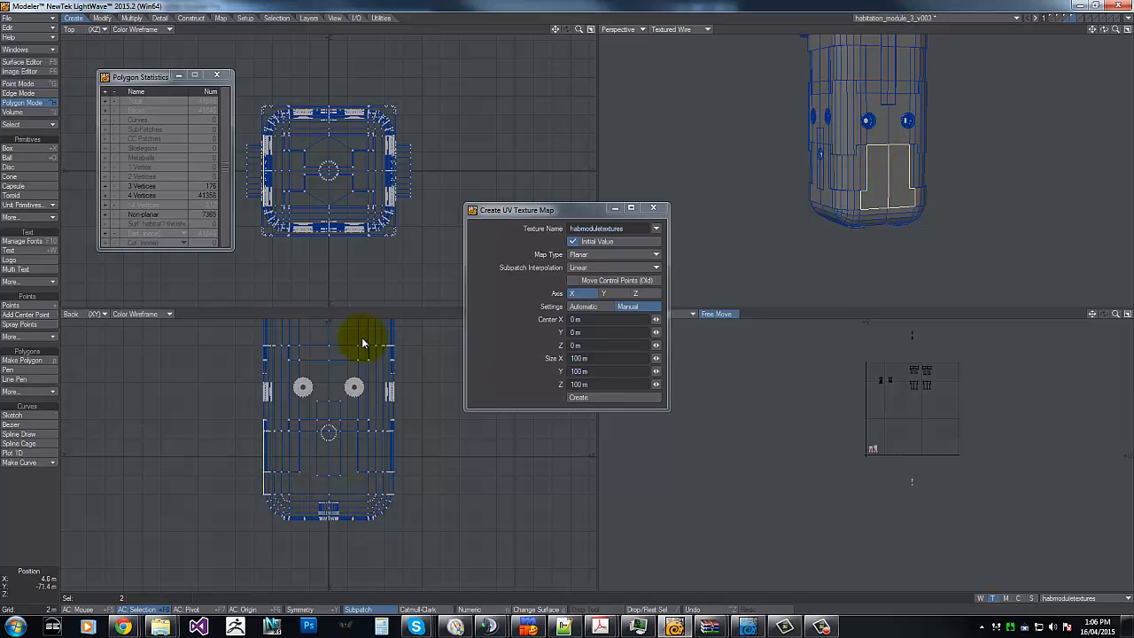
left_click_drag(1103, 30, 1129, 29)
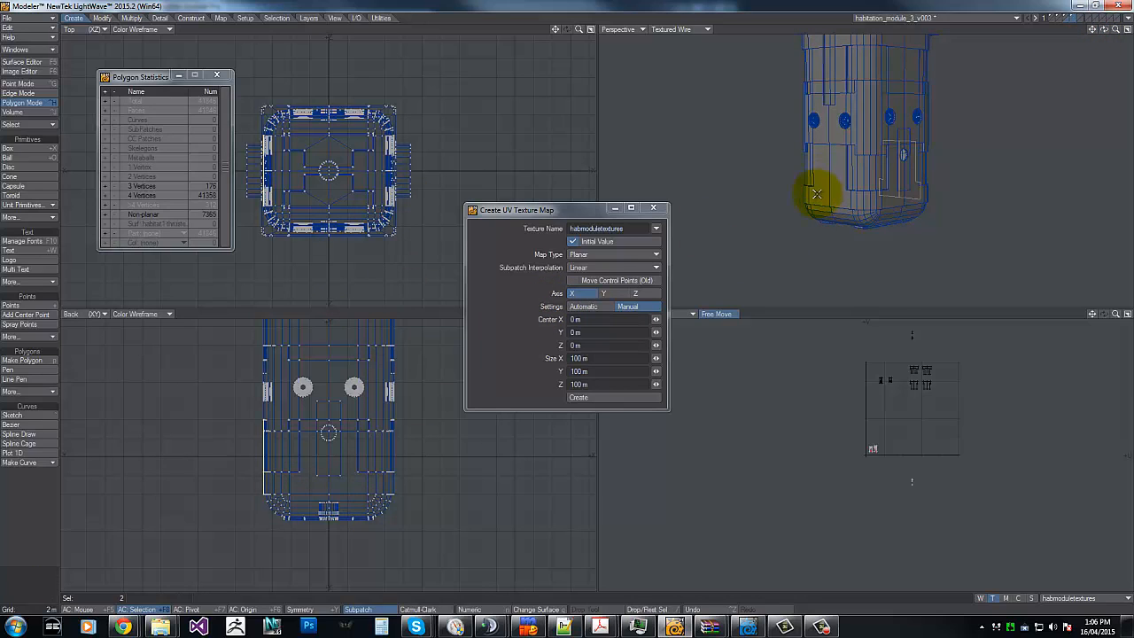
Step: Map the selected panels to habmoduletextures with a planar X projection and place their UVs side by side near the UV grid's lower edge
left_click(612, 398)
key("t")
left_click(909, 496)
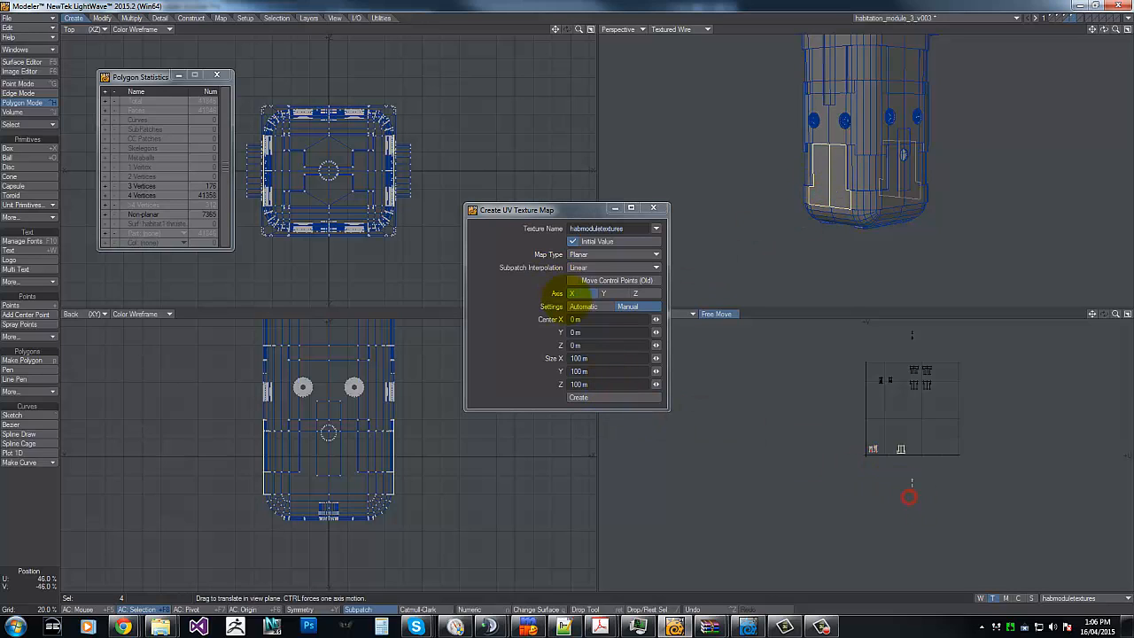
left_click(831, 194)
left_click(913, 443)
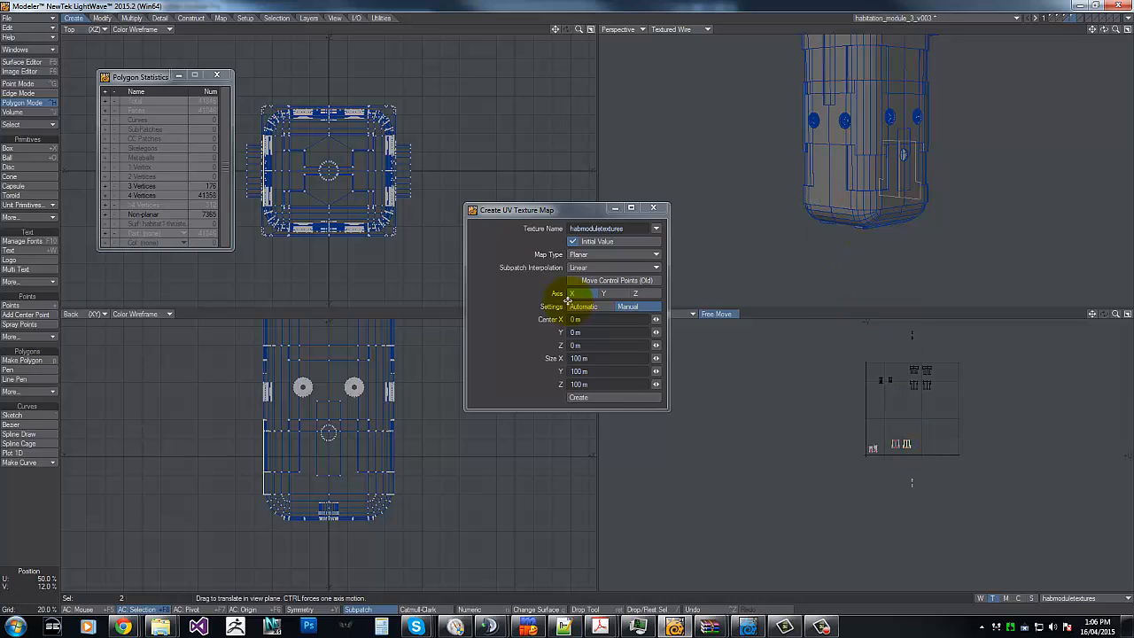
right_click_drag(888, 431, 955, 407)
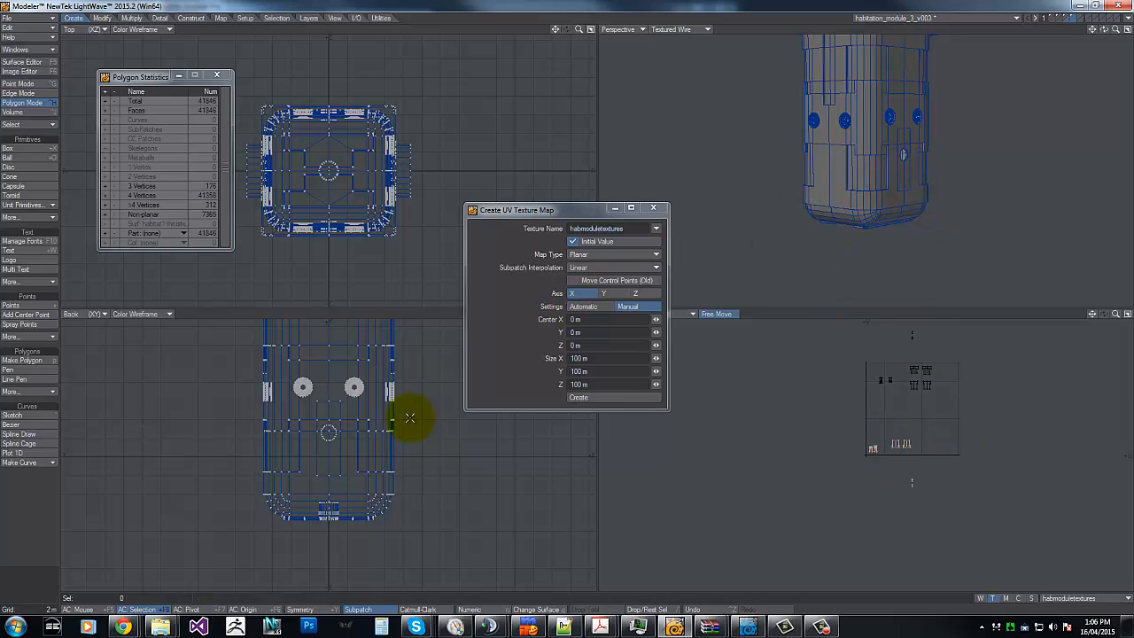
Step: Map the U-shaped panels on the two Z-facing sides to habmoduletextures with a planar Z projection and move their UVs beside the X-facing panels' UVs
left_click(335, 484)
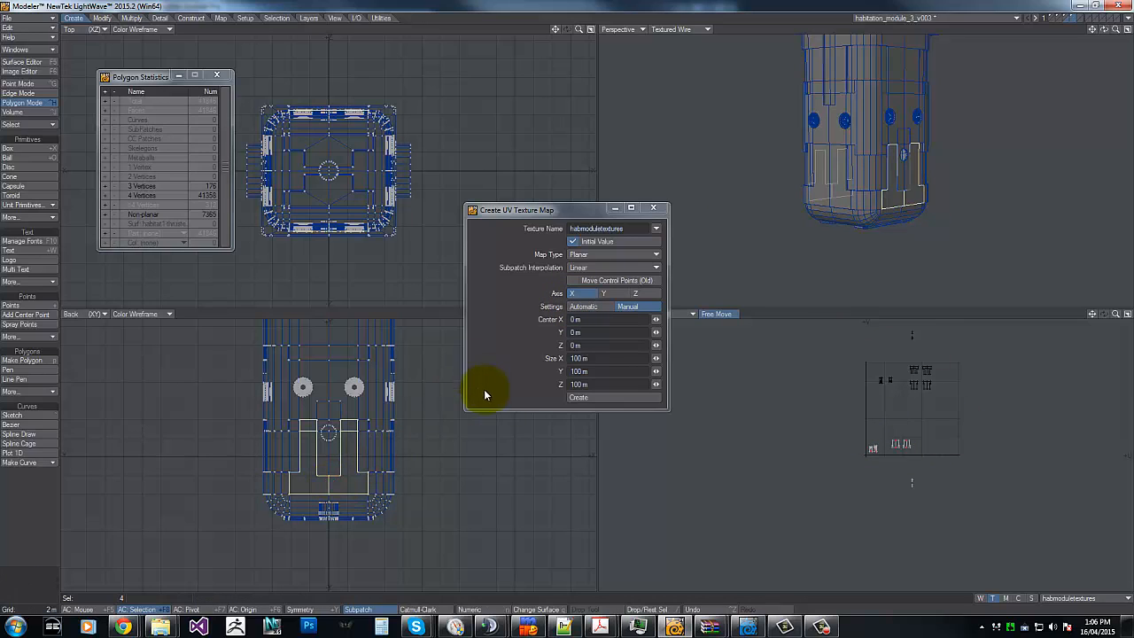
left_click(635, 294)
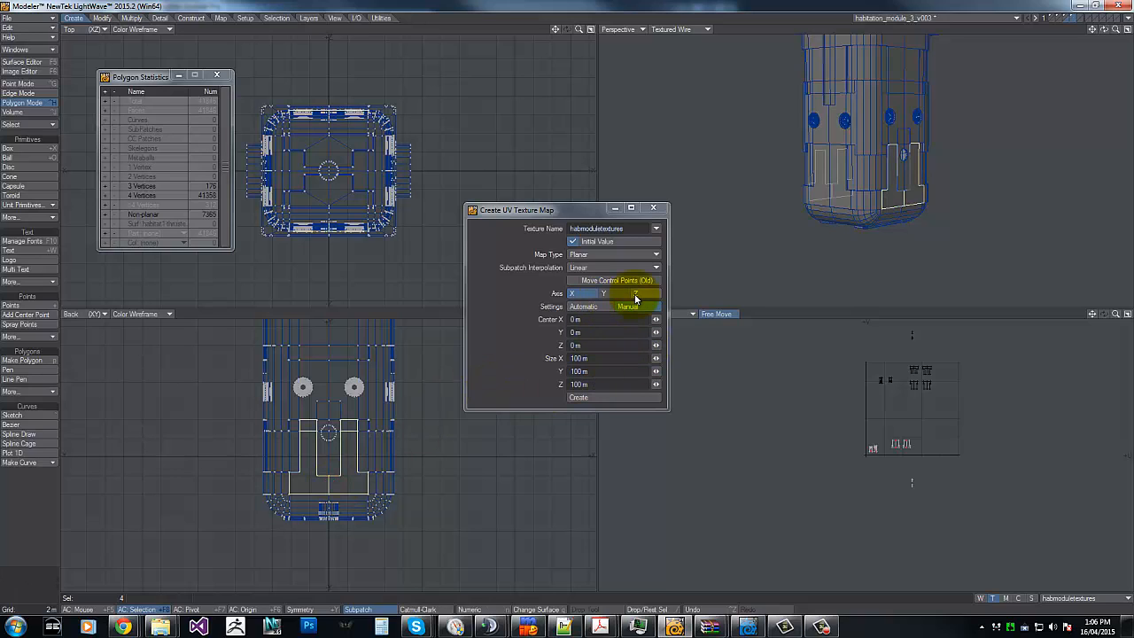
left_click(591, 397)
key("t")
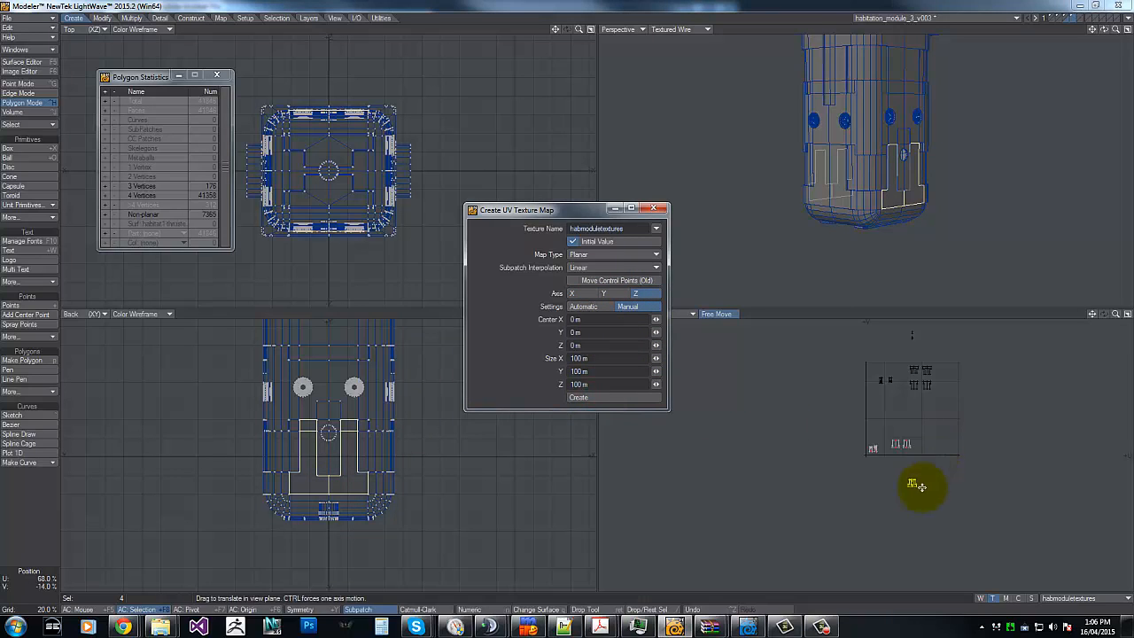
left_click_drag(916, 489, 921, 443)
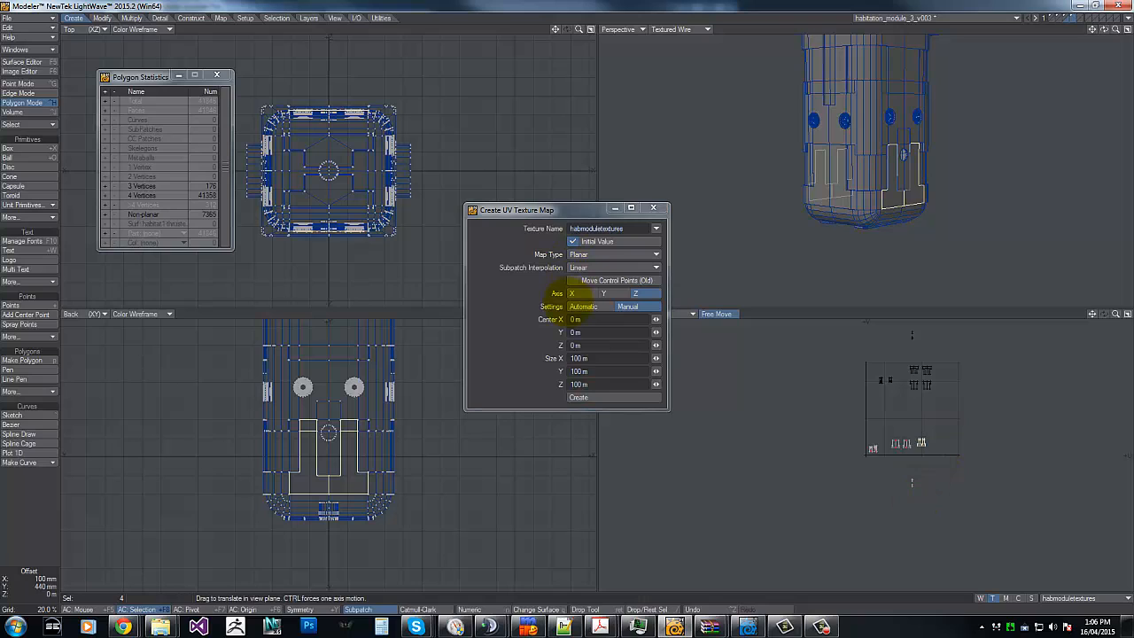
key("space")
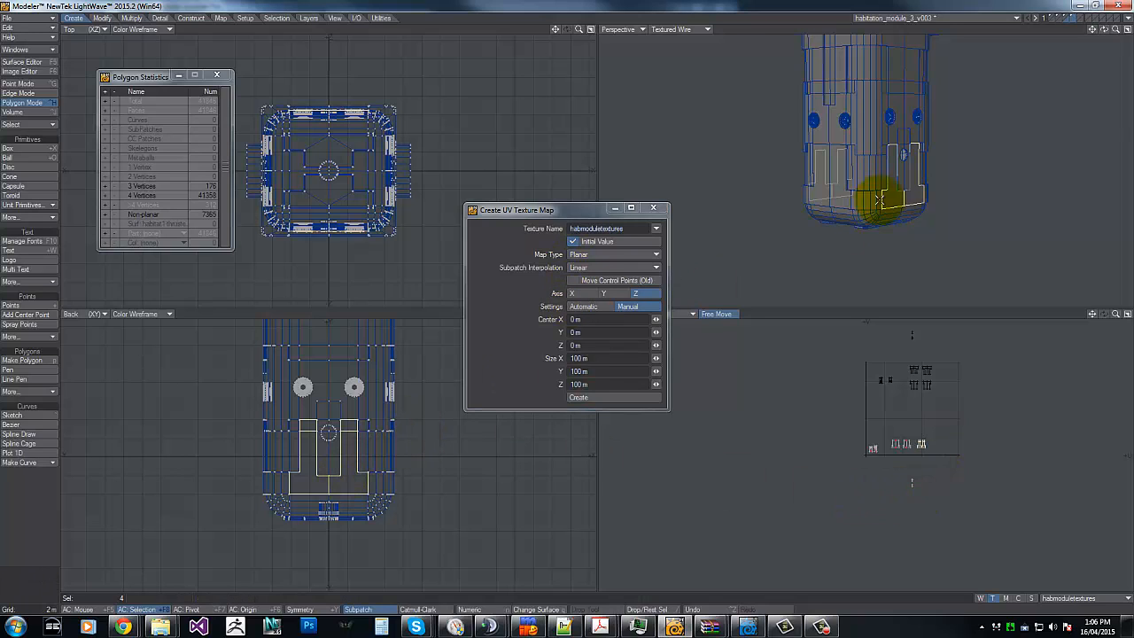
Step: Separate the two overlapping U-shaped panels' UVs by moving one above the other, and clear the selection
left_click_drag(900, 198, 932, 196)
key("t")
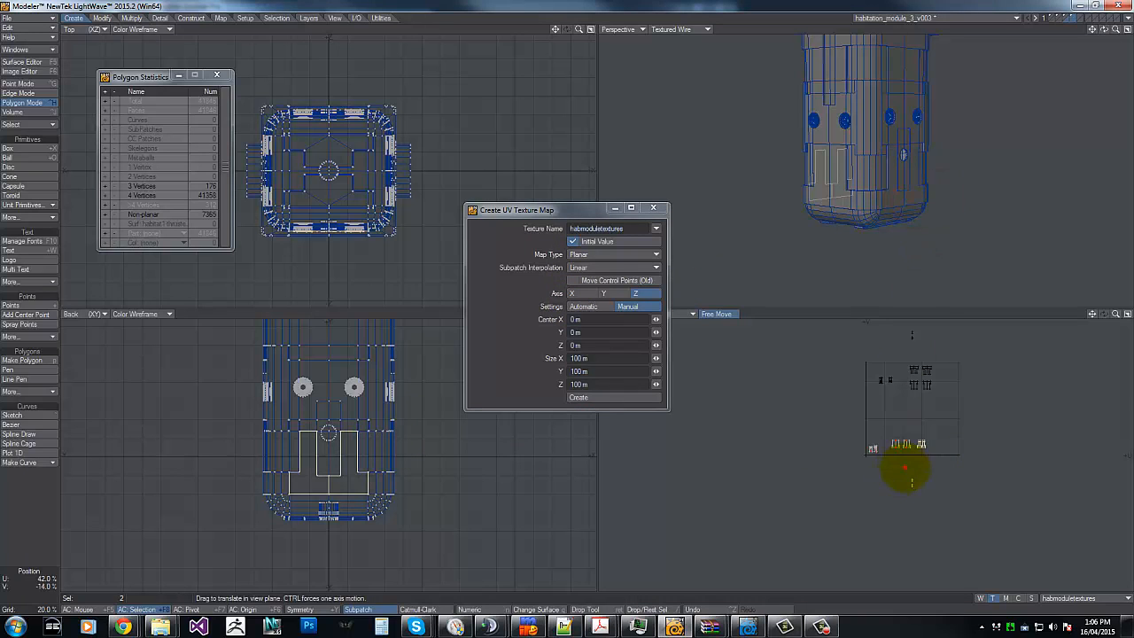
left_click_drag(905, 468, 907, 453)
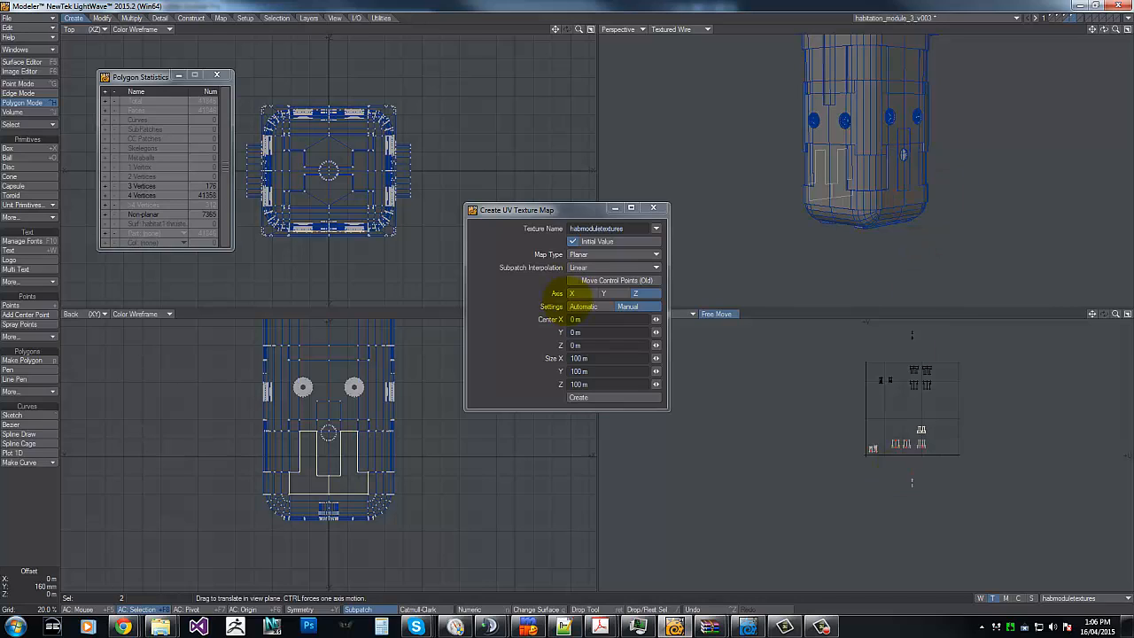
key("space")
mouse_move(880, 404)
right_mouse_down()
mouse_move(944, 415)
mouse_move(908, 379)
right_mouse_up()
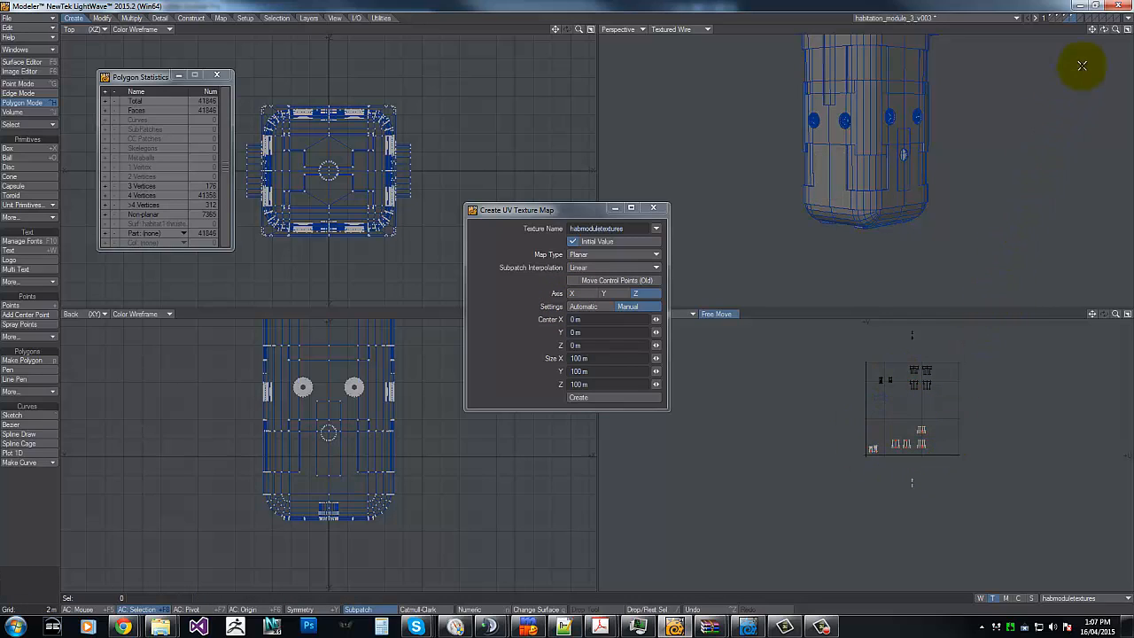
Step: Show both habitation modules' layers together, select the four narrow panels' UVs and scale them up
left_click(1057, 17, "shift")
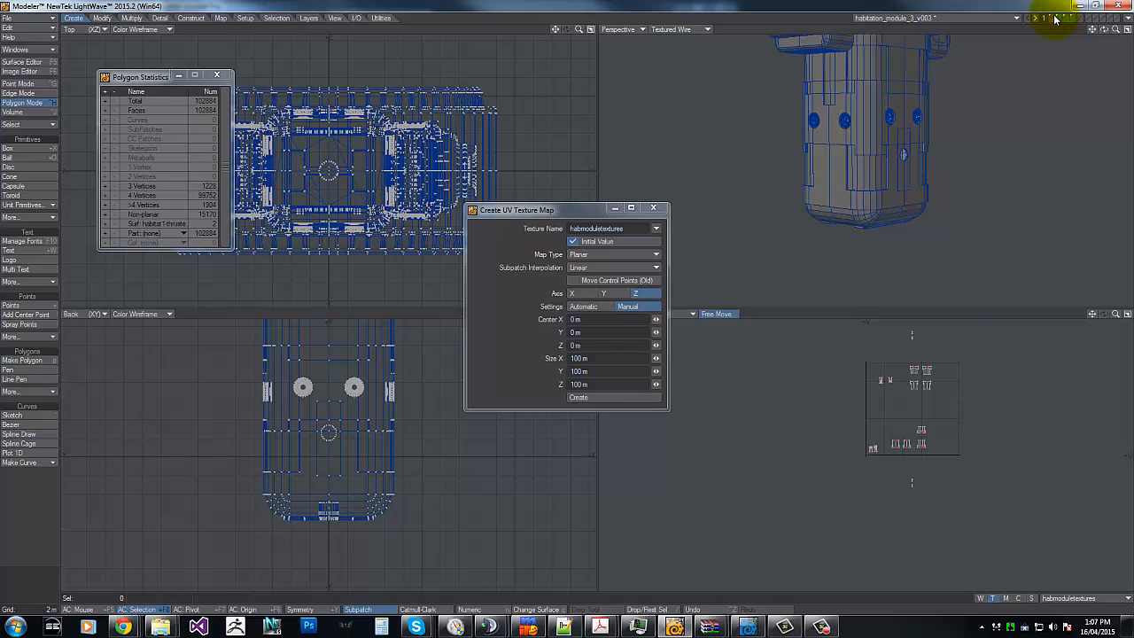
left_click(1054, 18)
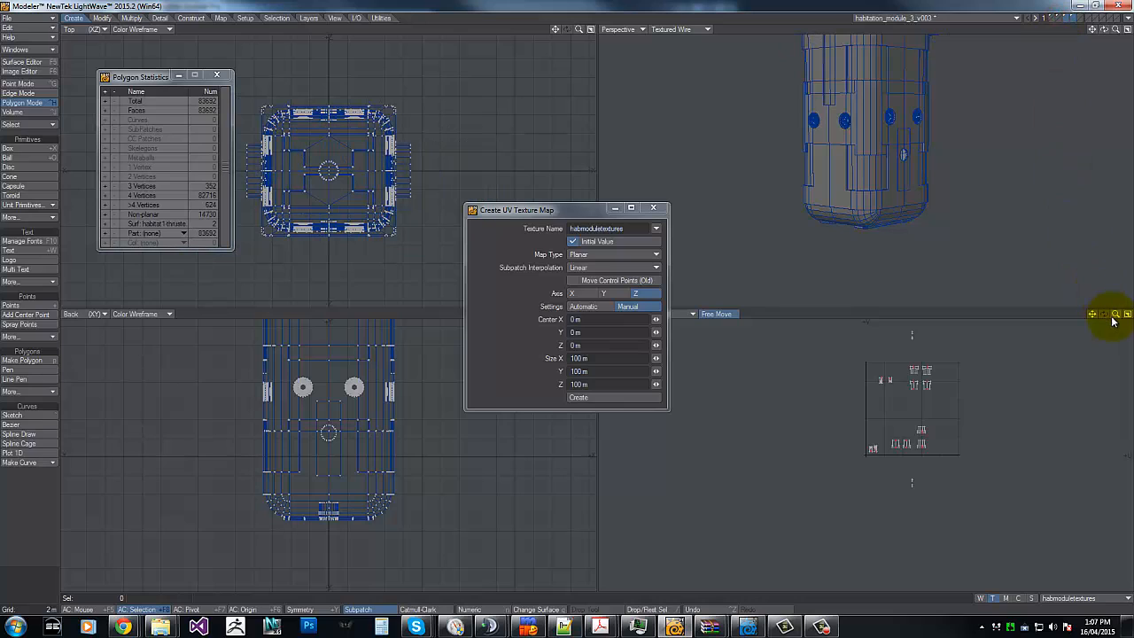
scroll(939, 382, "up", 4)
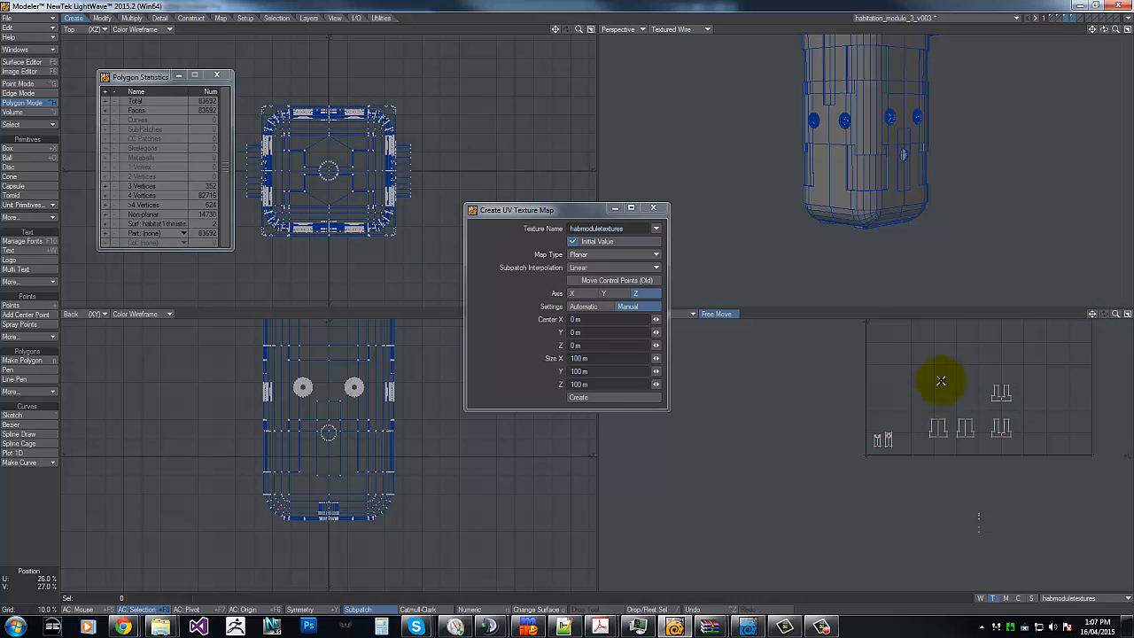
left_click_drag(859, 372, 851, 433, "alt")
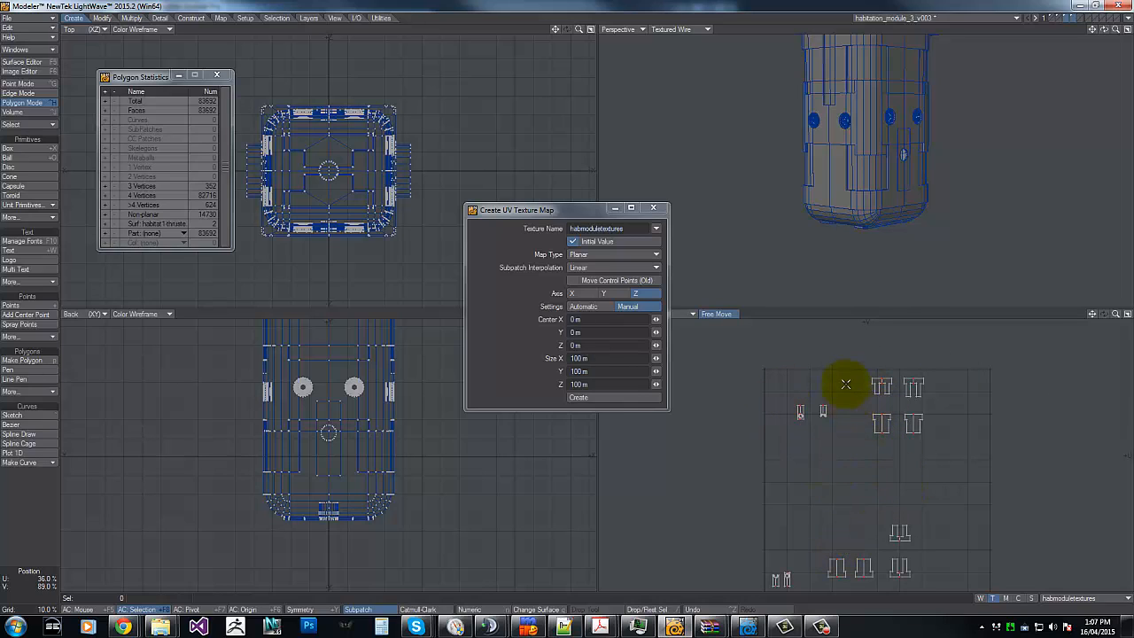
mouse_move(846, 383)
right_mouse_down()
mouse_move(797, 546)
mouse_move(747, 584)
mouse_move(773, 399)
right_mouse_up()
right_click_drag(741, 437, 820, 355)
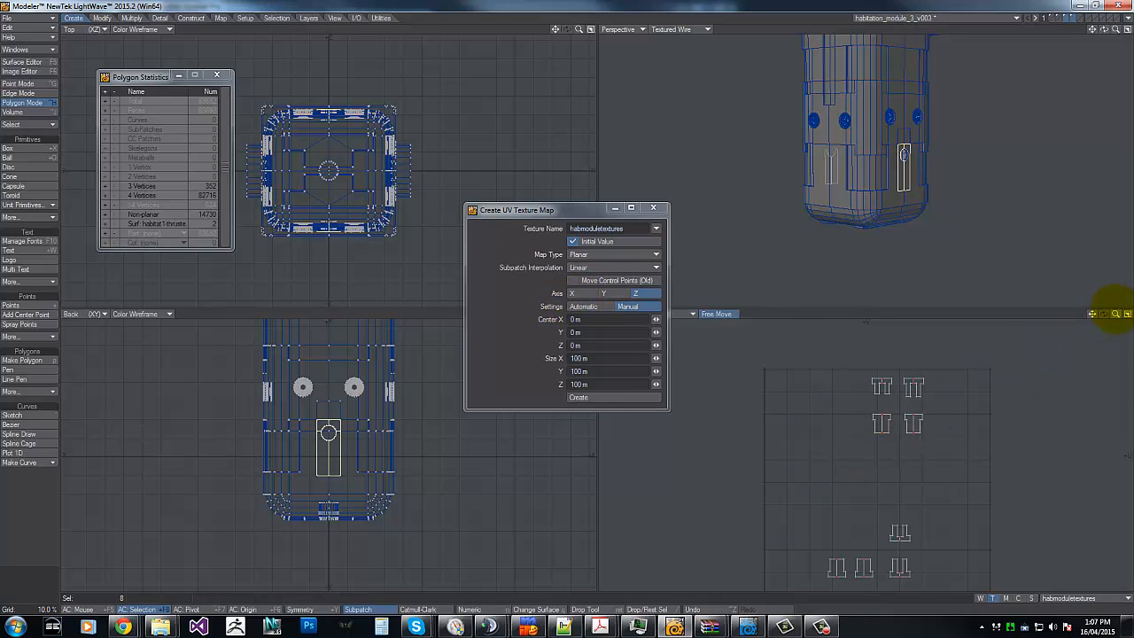
left_click_drag(1118, 313, 574, 301)
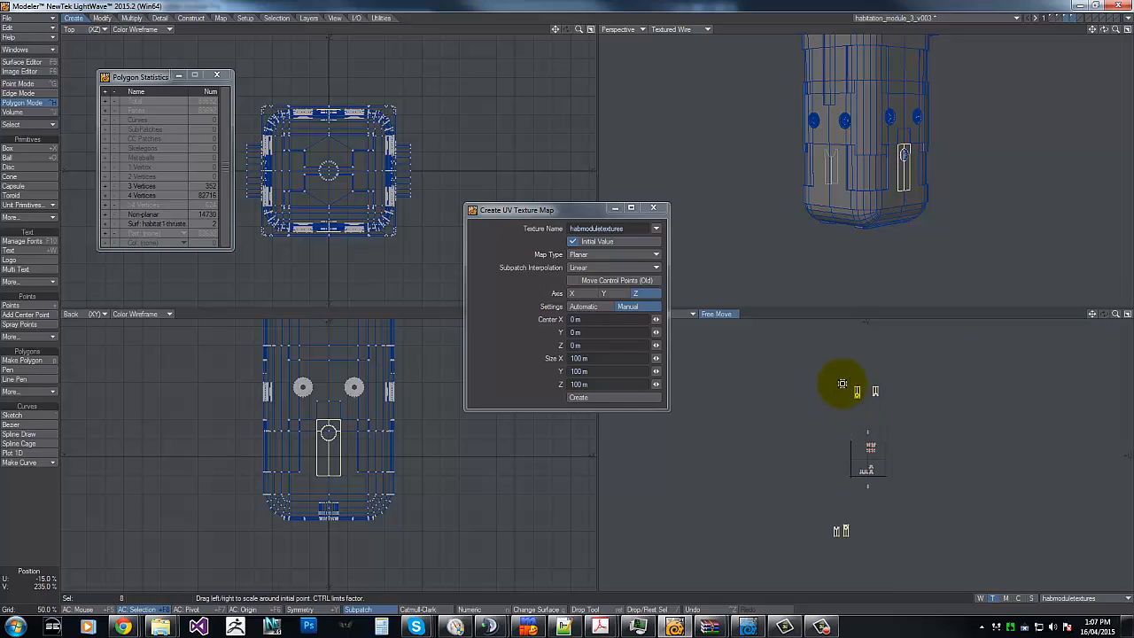
Step: Move the two upper enlarged narrow panels' UVs one by one into the UV grid's upper-left corner, side by side
right_click_drag(823, 398, 837, 358)
mouse_move(865, 367)
right_mouse_down()
mouse_move(831, 368)
mouse_move(860, 393)
right_mouse_up()
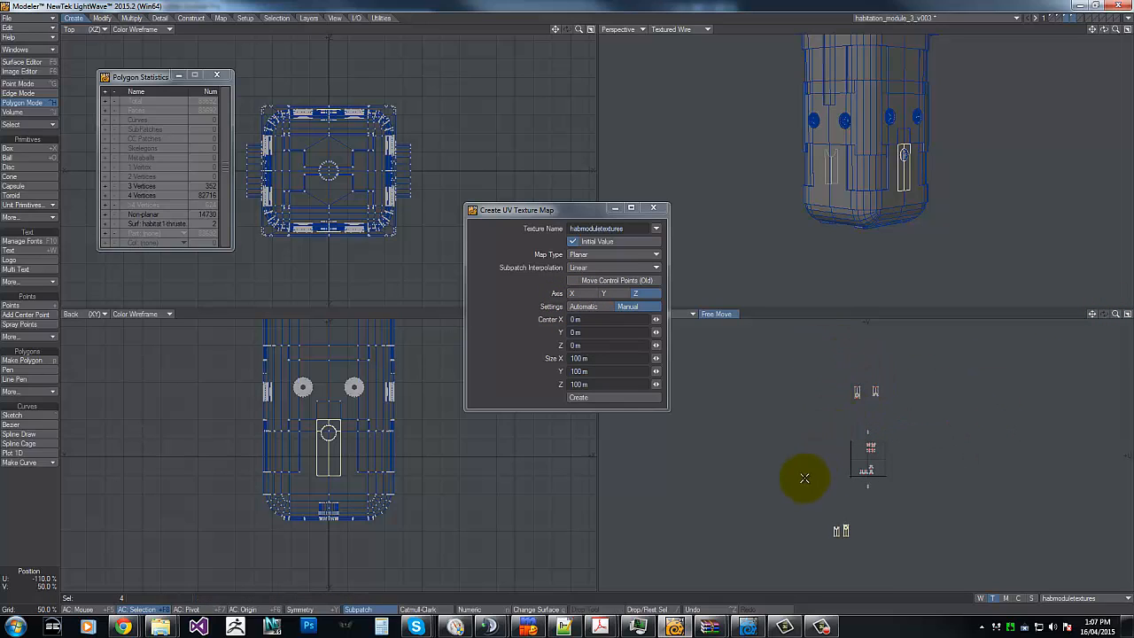
mouse_move(800, 490)
right_mouse_down()
mouse_move(900, 581)
mouse_move(877, 523)
right_mouse_up()
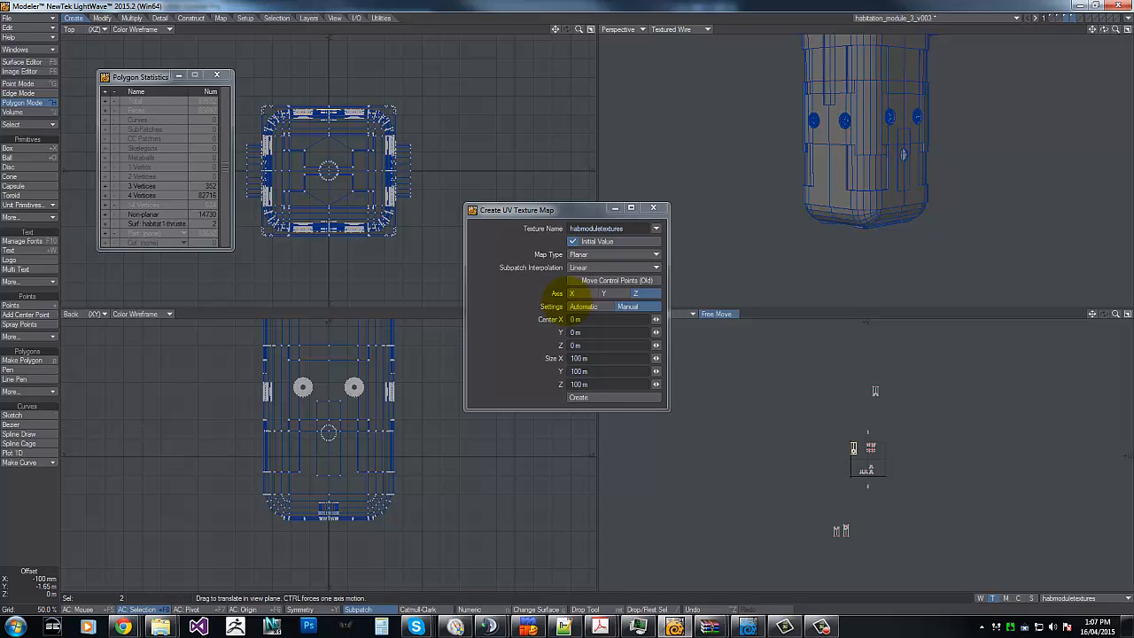
left_click(859, 439)
mouse_move(863, 372)
right_mouse_down()
mouse_move(909, 391)
mouse_move(903, 401)
right_mouse_up()
key("slash")
Step: Move the two lower enlarged narrow panels' UVs into the UV grid, aligning the one with the circle under the second upper piece
mouse_move(858, 433)
right_mouse_down()
mouse_move(825, 505)
mouse_move(853, 569)
mouse_move(792, 481)
right_mouse_up()
key("t")
left_click_drag(852, 539, 860, 494)
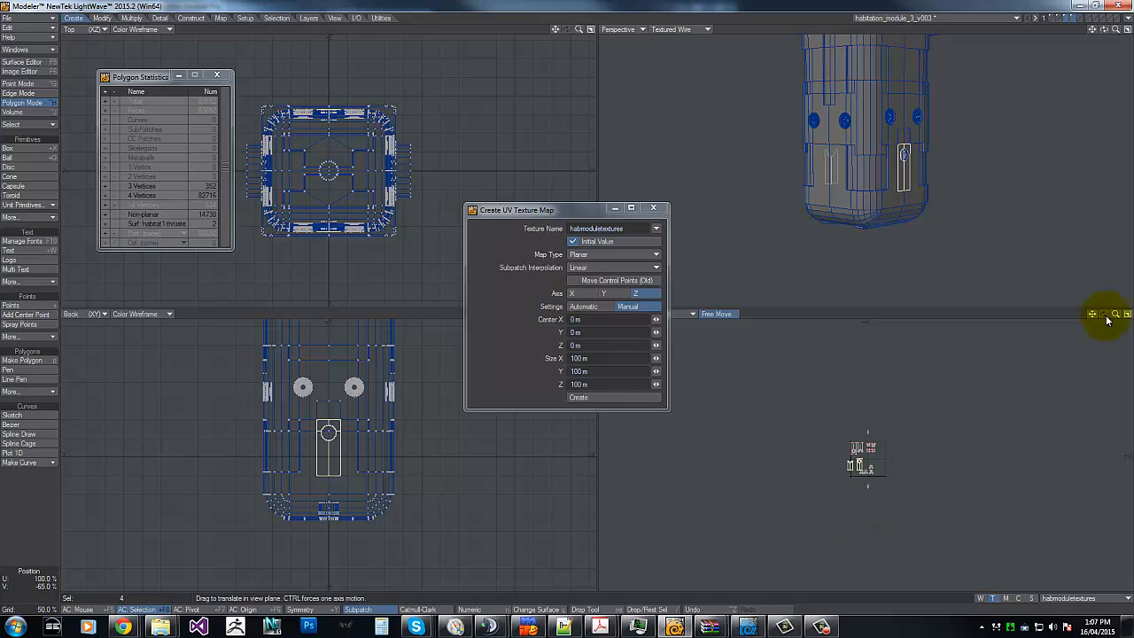
mouse_move(1115, 314)
left_mouse_down()
mouse_move(571, 300)
mouse_move(1115, 314)
left_mouse_up()
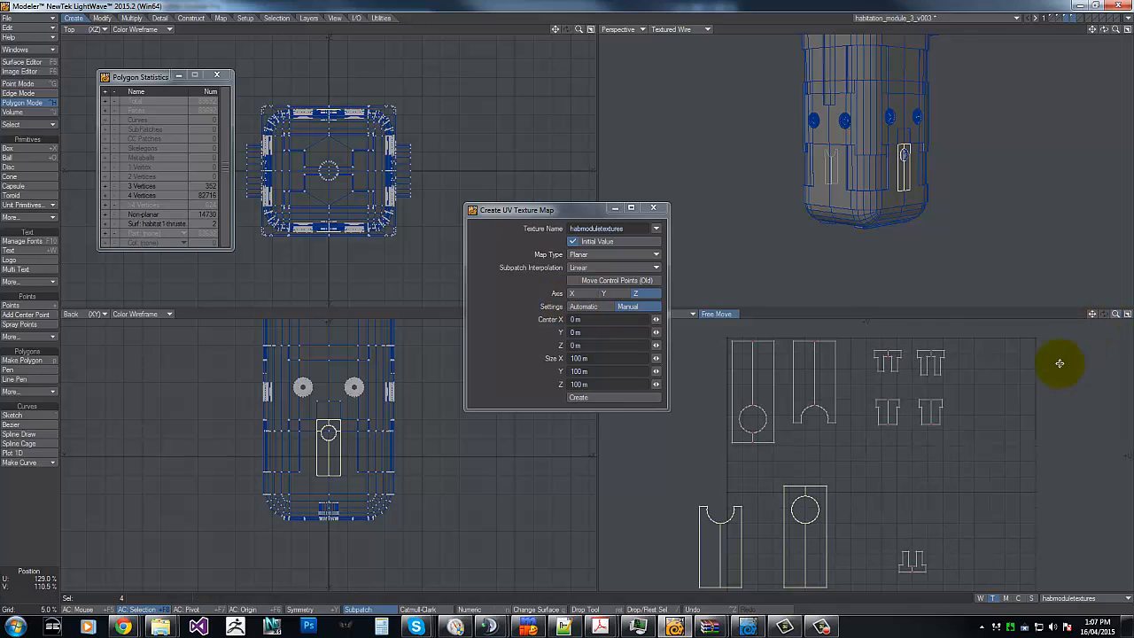
key("t")
left_click_drag(846, 501, 856, 444)
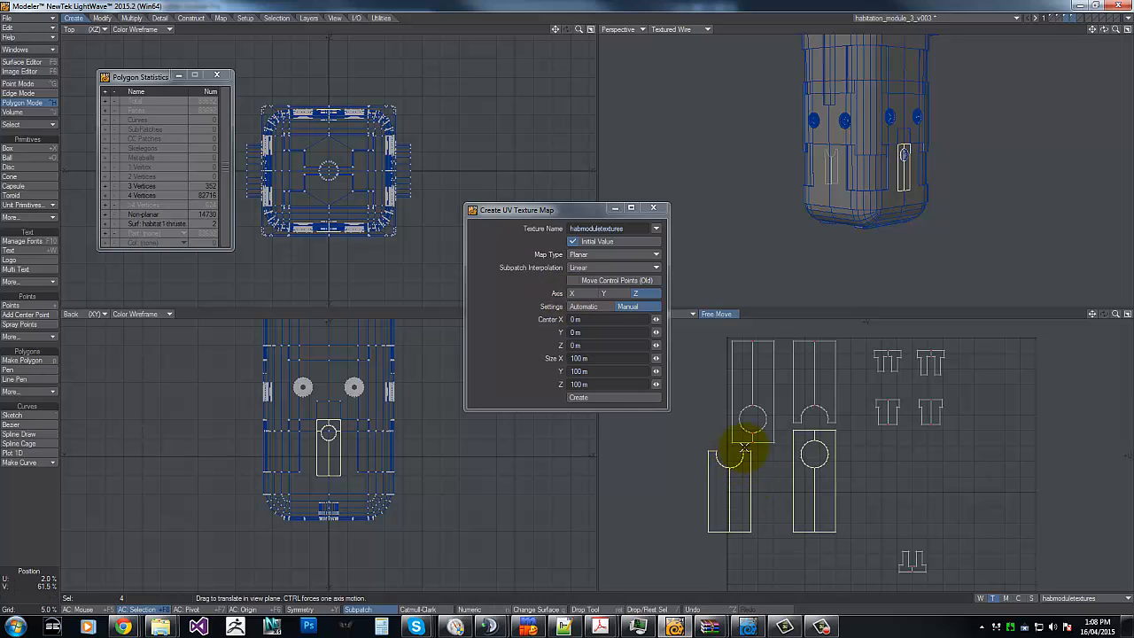
Step: Align the remaining lower narrow panel's UVs directly under the first upper piece with the circle
right_click_drag(780, 411, 656, 386)
key("t")
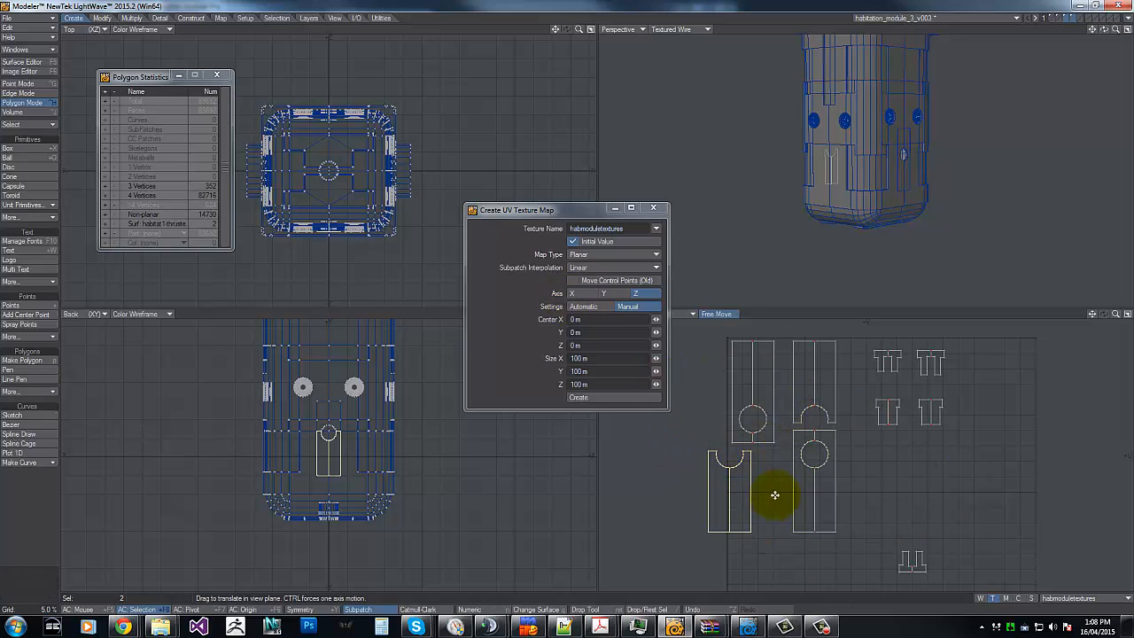
mouse_move(773, 494)
left_mouse_down()
mouse_move(795, 493)
mouse_move(778, 493)
left_mouse_up()
key("space")
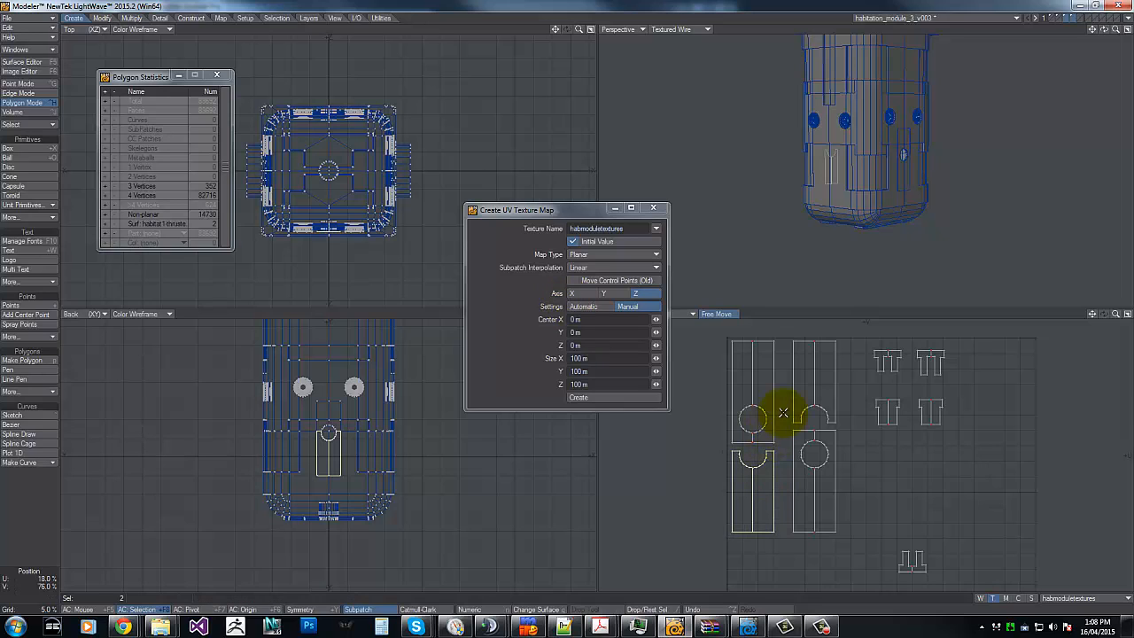
Step: Move the second column of narrow panel UVs closer to the first column and clear the selection
mouse_move(785, 412)
right_mouse_down()
mouse_move(701, 562)
mouse_move(744, 342)
mouse_move(784, 334)
mouse_move(771, 523)
mouse_move(839, 541)
mouse_move(842, 319)
mouse_move(805, 322)
right_mouse_up()
key("t")
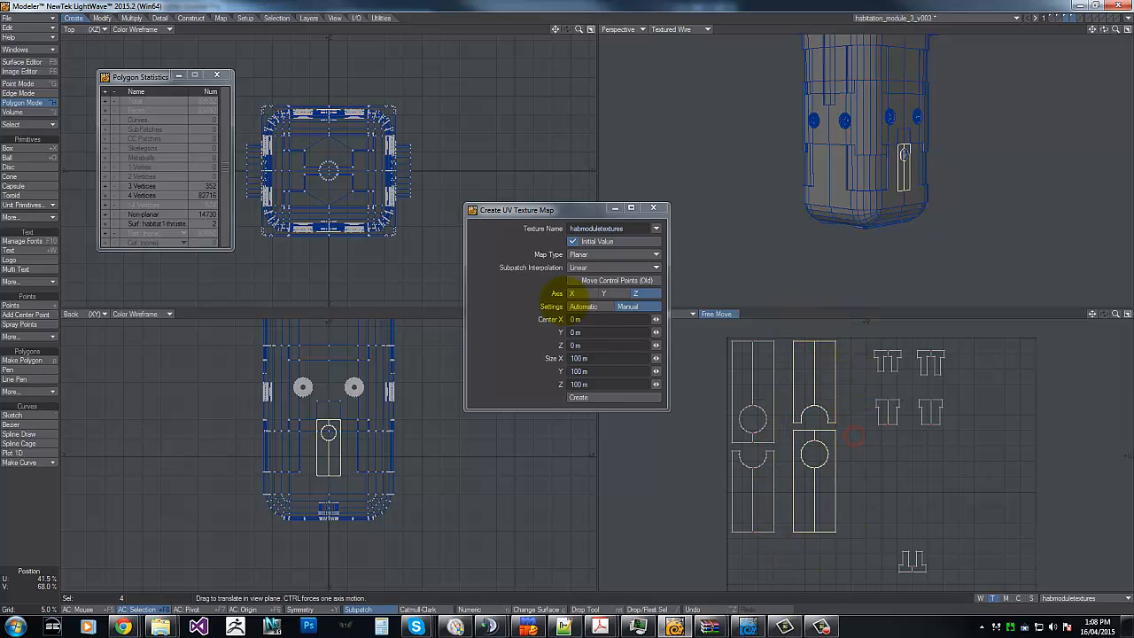
left_click_drag(854, 436, 842, 436)
key("space")
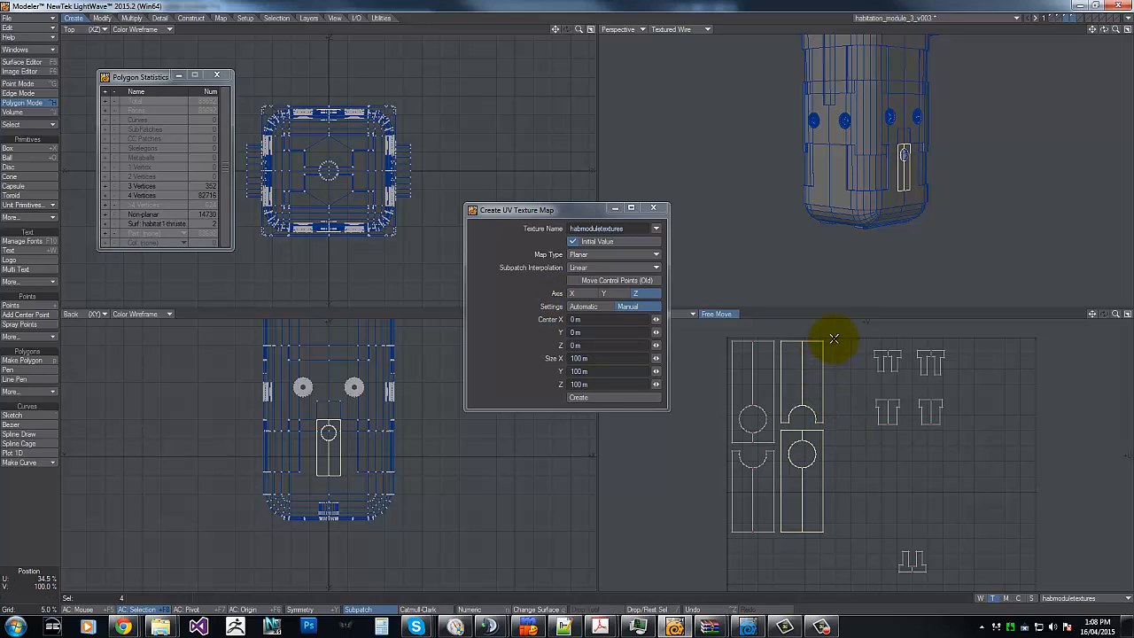
mouse_move(834, 338)
right_mouse_down()
mouse_move(689, 523)
mouse_move(937, 405)
mouse_move(912, 392)
right_mouse_up()
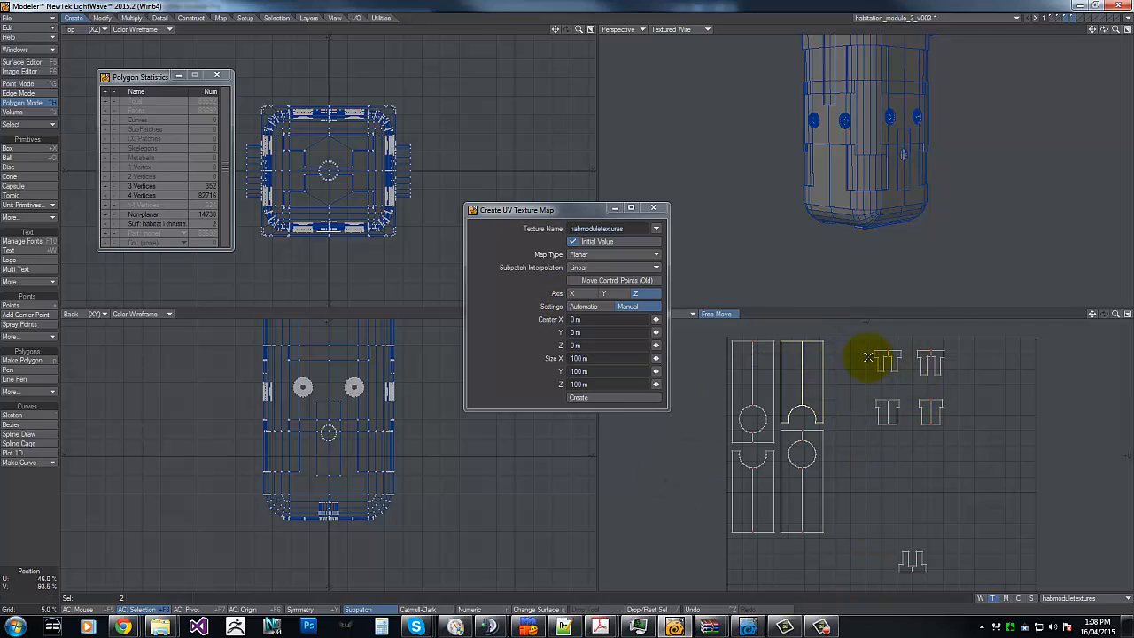
mouse_move(846, 364)
right_mouse_down()
mouse_move(736, 393)
mouse_move(829, 264)
right_mouse_up()
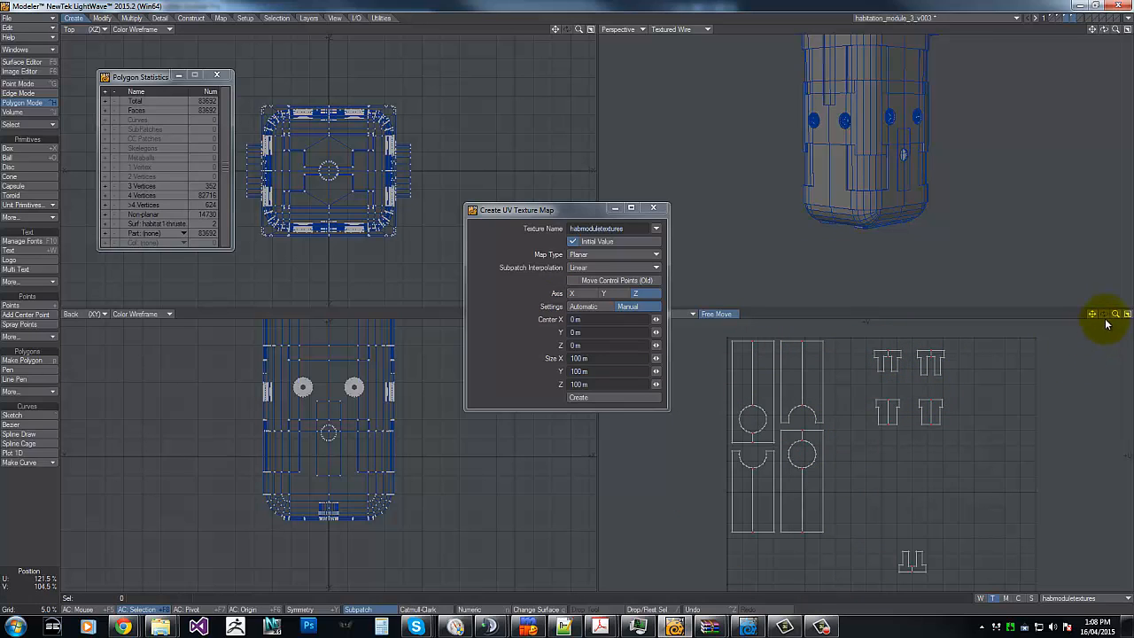
left_click_drag(1115, 316, 1048, 315)
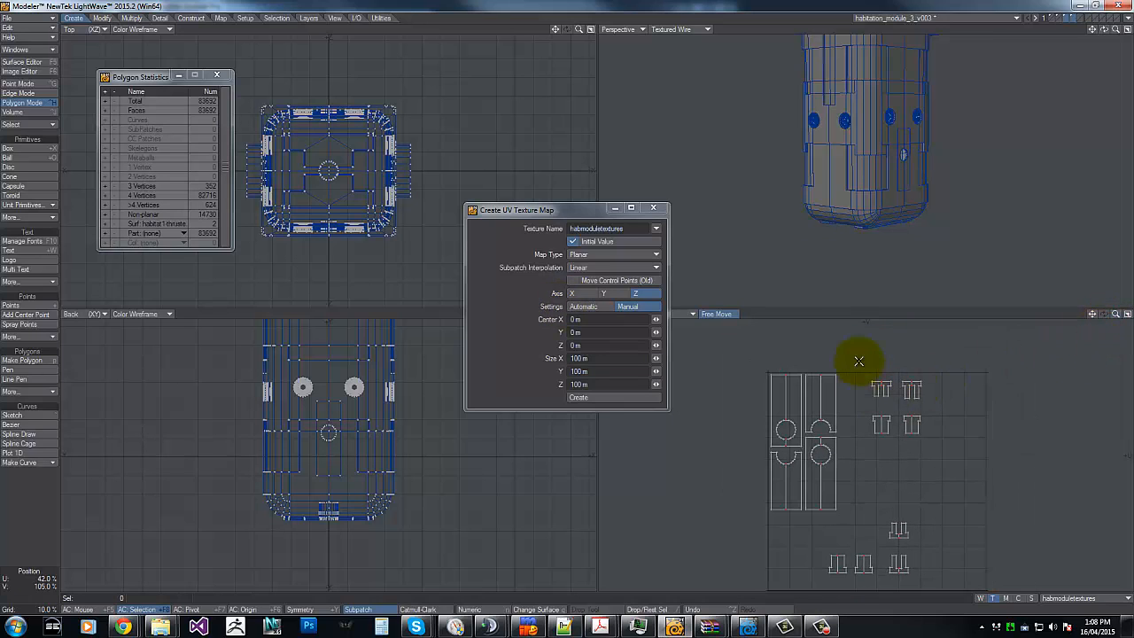
Step: Scale the four small T-shaped UV pieces in the grid's upper half to 400% and shift them clear of the narrow panels
mouse_move(859, 361)
right_mouse_down()
mouse_move(975, 441)
mouse_move(900, 407)
right_mouse_up()
key("shift+h")
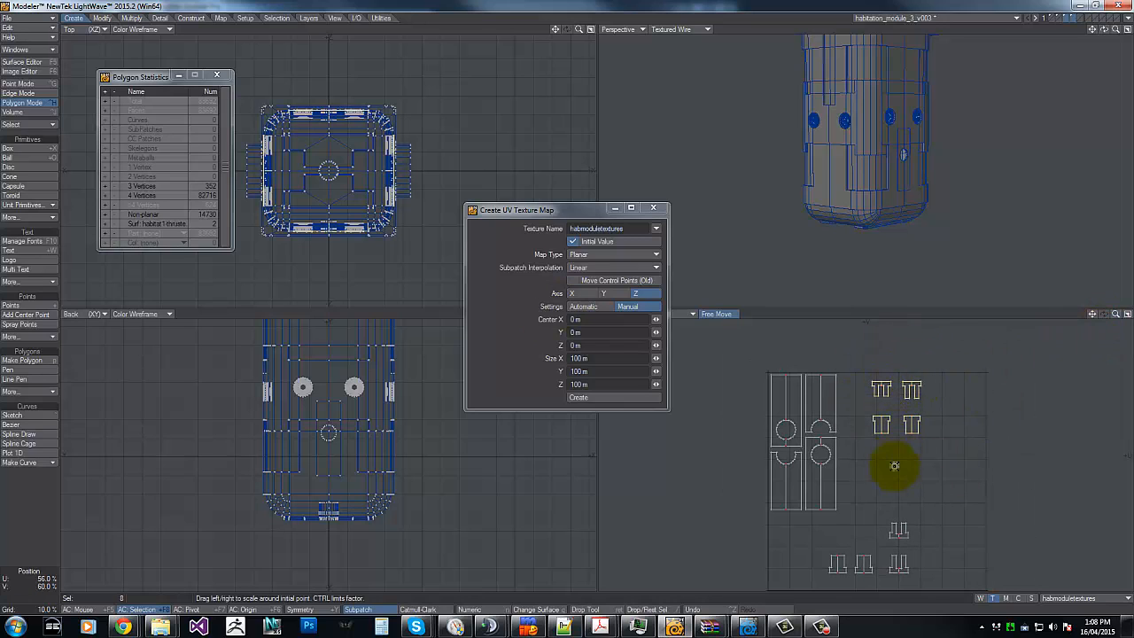
left_click_drag(895, 467, 569, 298)
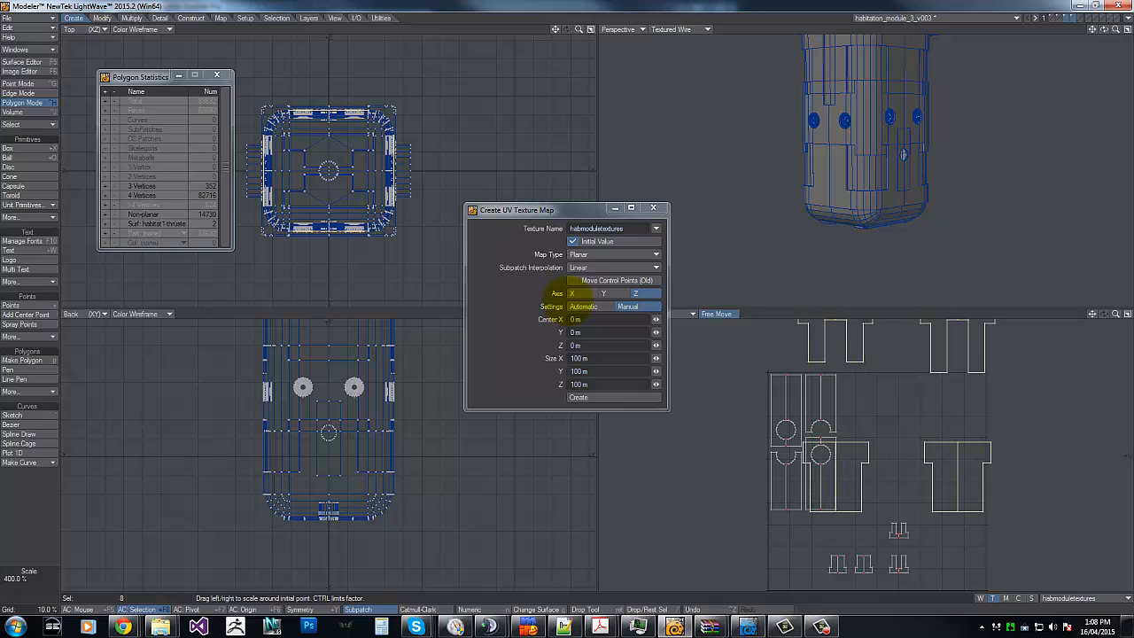
key("t")
left_click_drag(897, 434, 939, 423)
left_click_drag(567, 298, 567, 299)
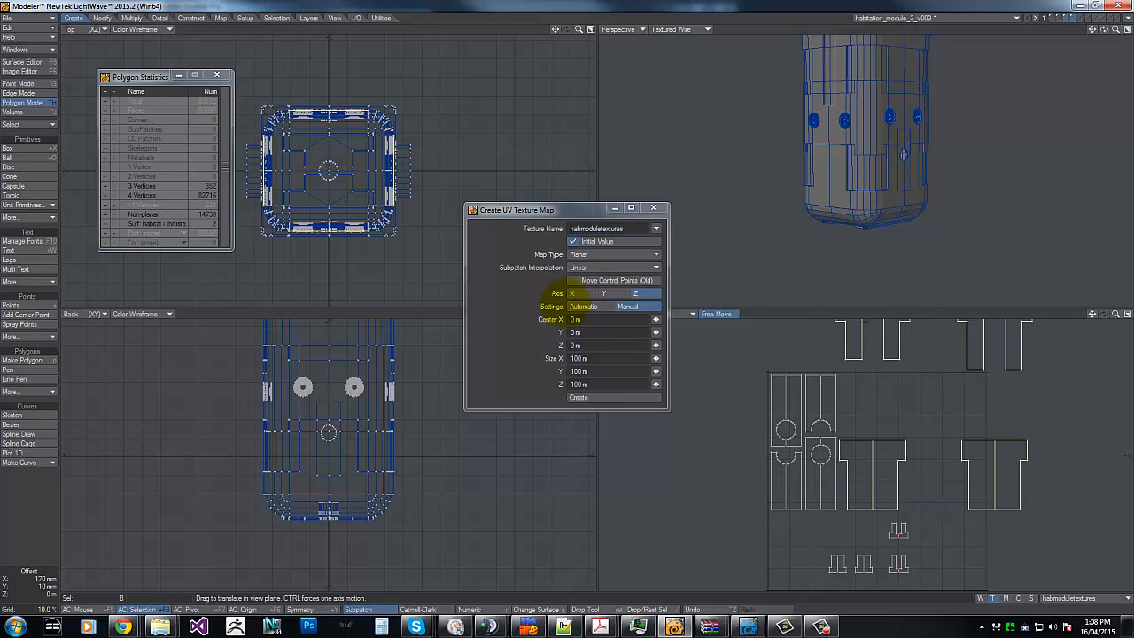
mouse_move(930, 427)
right_mouse_down()
mouse_move(929, 481)
mouse_move(950, 178)
mouse_move(930, 367)
right_mouse_up()
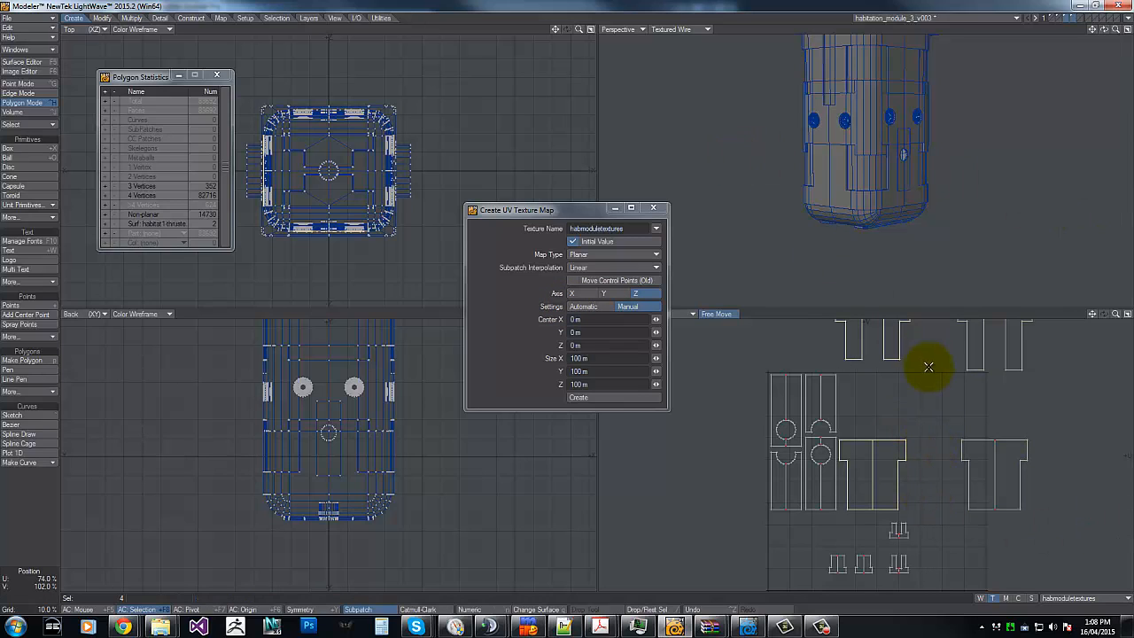
key("t")
mouse_move(927, 360)
left_mouse_down()
mouse_move(935, 406)
mouse_move(933, 376)
left_mouse_up()
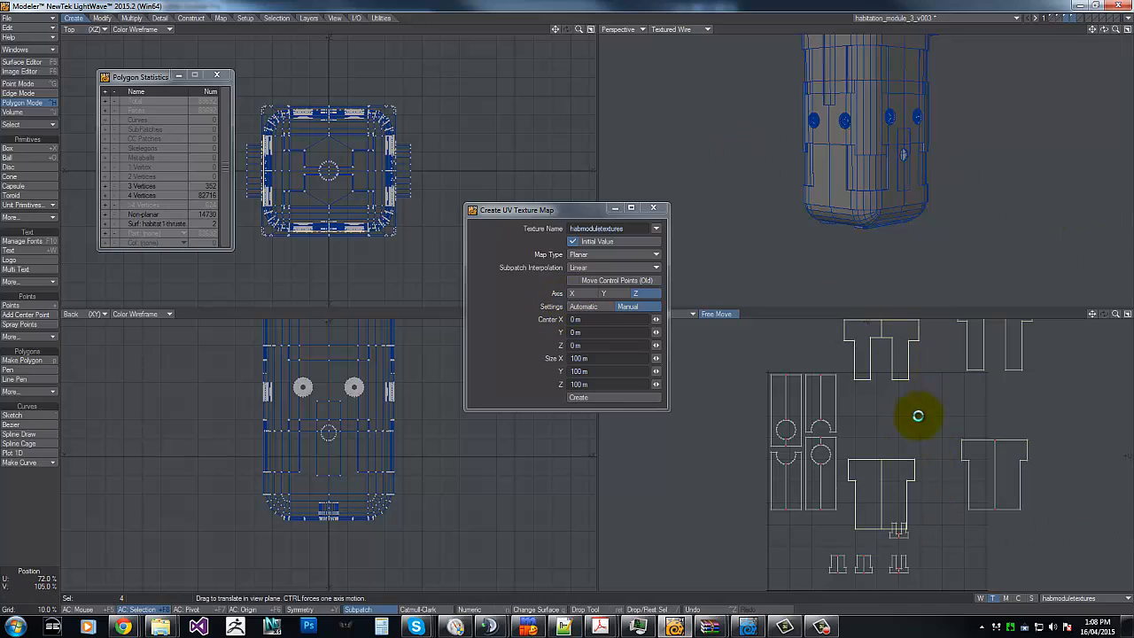
key("ctrl+z")
Step: Move the two upper enlarged T-shaped UV pieces one by one along the grid's top edge, beside the narrow panels
right_click_drag(848, 423, 784, 443)
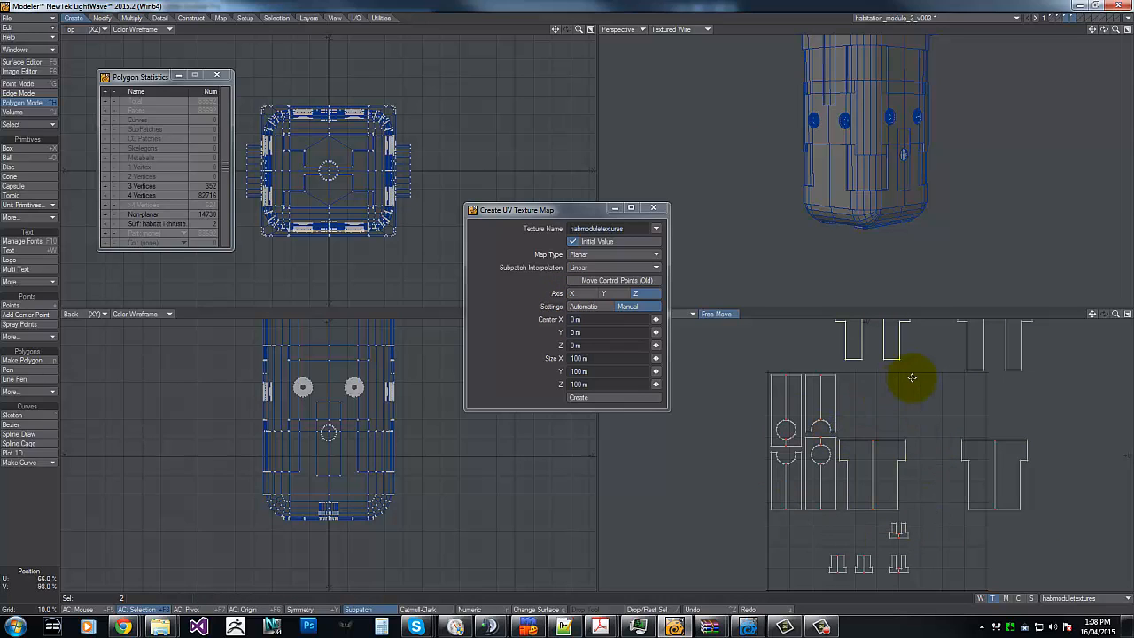
key("t")
left_click_drag(911, 377, 913, 452)
key("space")
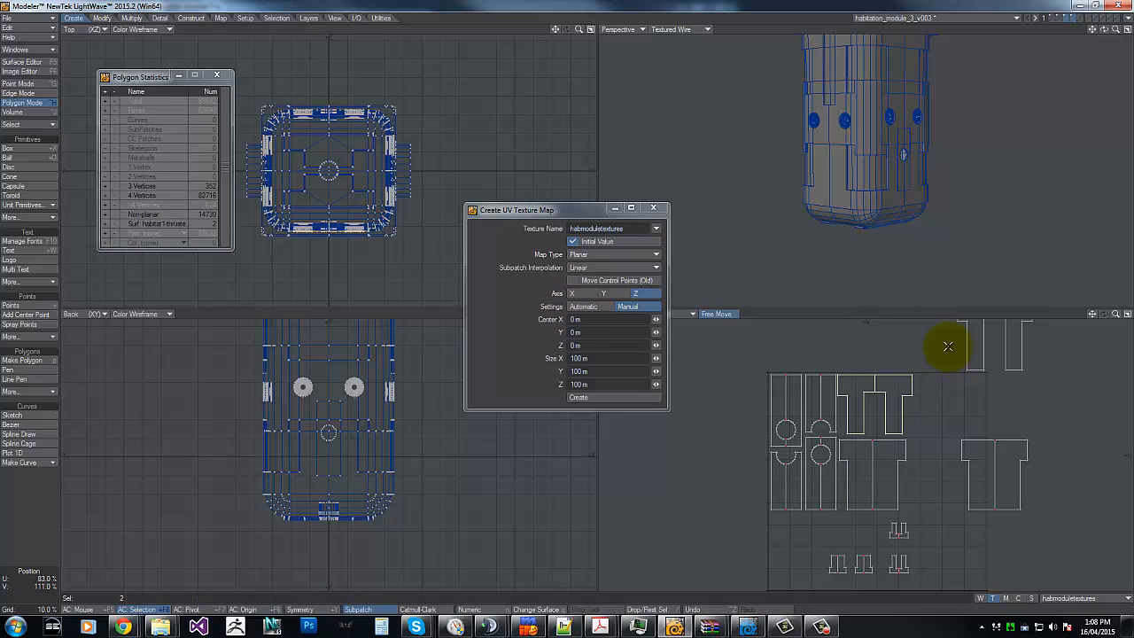
mouse_move(924, 346)
right_mouse_down()
mouse_move(898, 476)
mouse_move(930, 342)
mouse_move(1084, 273)
mouse_move(1038, 346)
right_mouse_up()
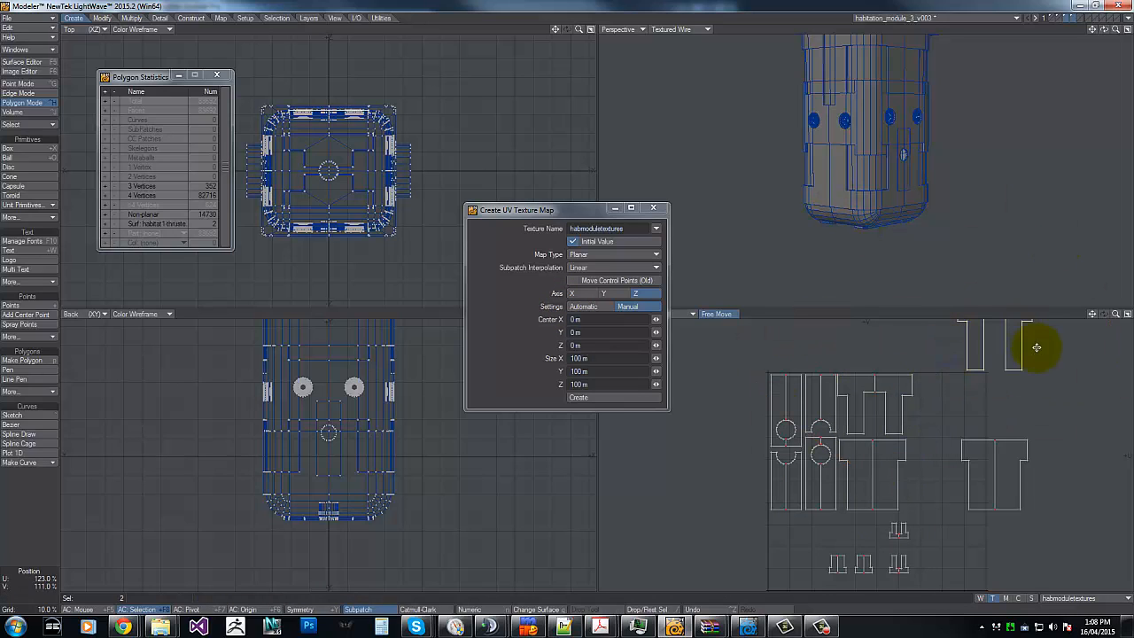
key("t")
left_click_drag(1007, 349, 963, 423)
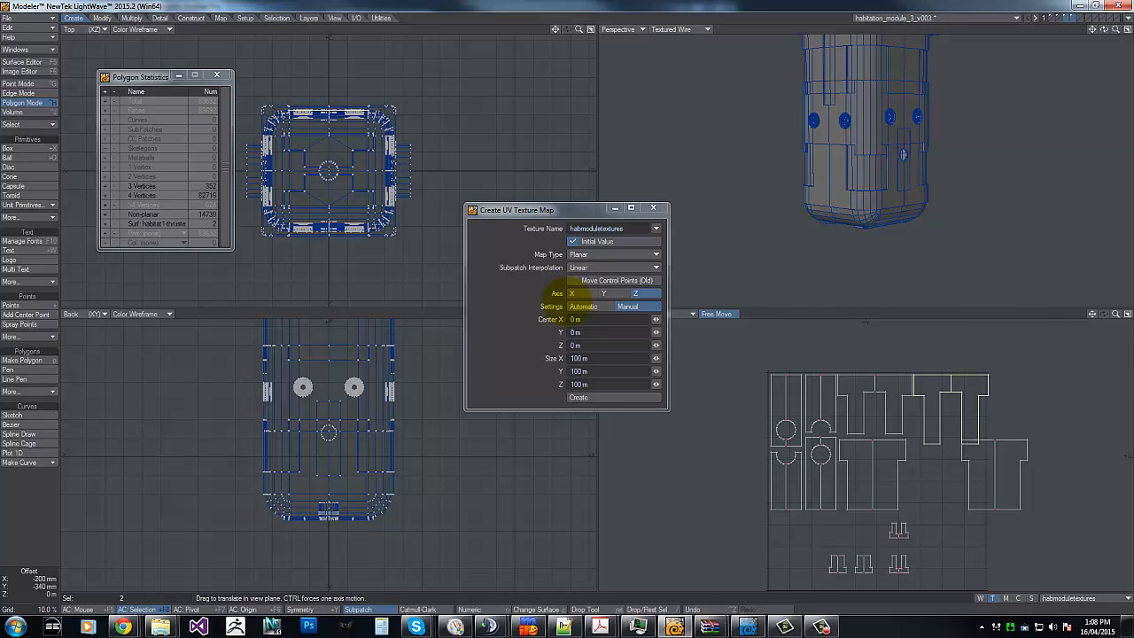
key("space")
Step: Move the remaining outer T-shaped UV piece directly beneath the piece in the grid's upper-right corner
right_click_drag(898, 349, 853, 289)
mouse_move(993, 471)
left_mouse_down()
mouse_move(1005, 458)
mouse_move(957, 467)
left_mouse_up()
key("t")
key("space")
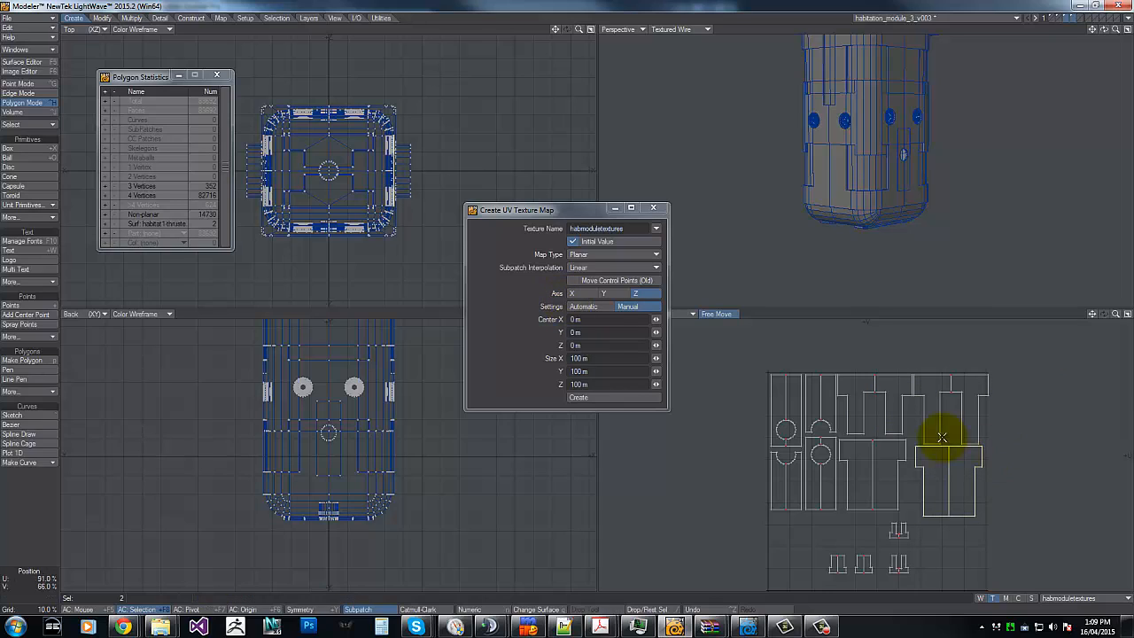
Step: Select the four small UV pieces near the grid's bottom edge and enlarge them to match the other T-shaped pieces
mouse_move(914, 420)
right_mouse_down()
mouse_move(888, 476)
mouse_move(915, 540)
right_mouse_up()
key("g")
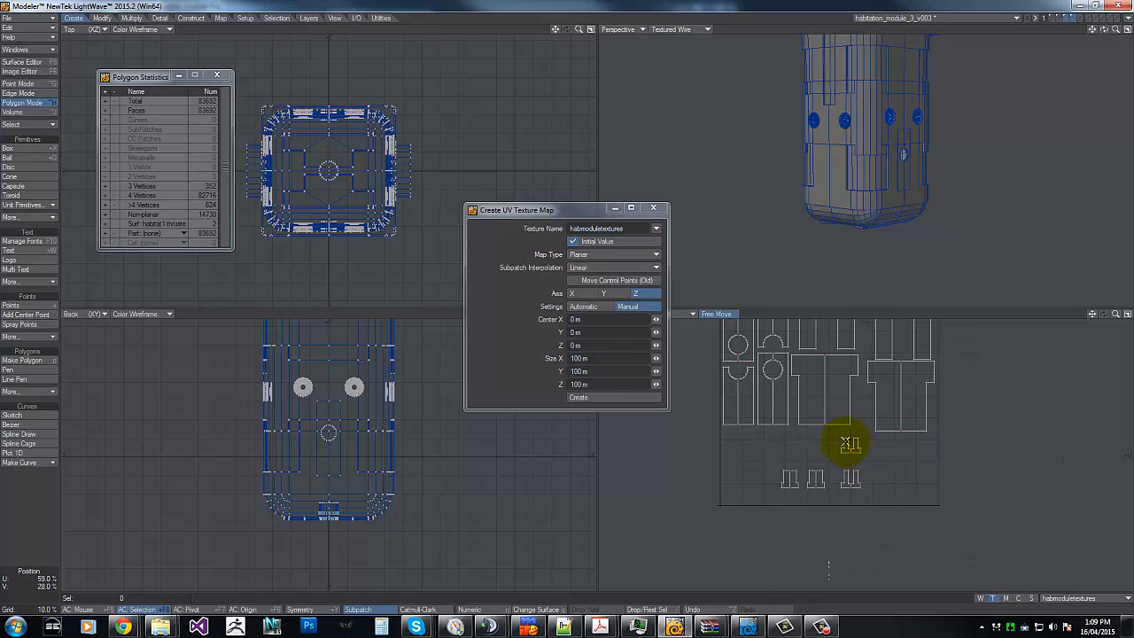
mouse_move(781, 441)
right_mouse_down()
mouse_move(851, 435)
mouse_move(833, 522)
mouse_move(810, 468)
right_mouse_up()
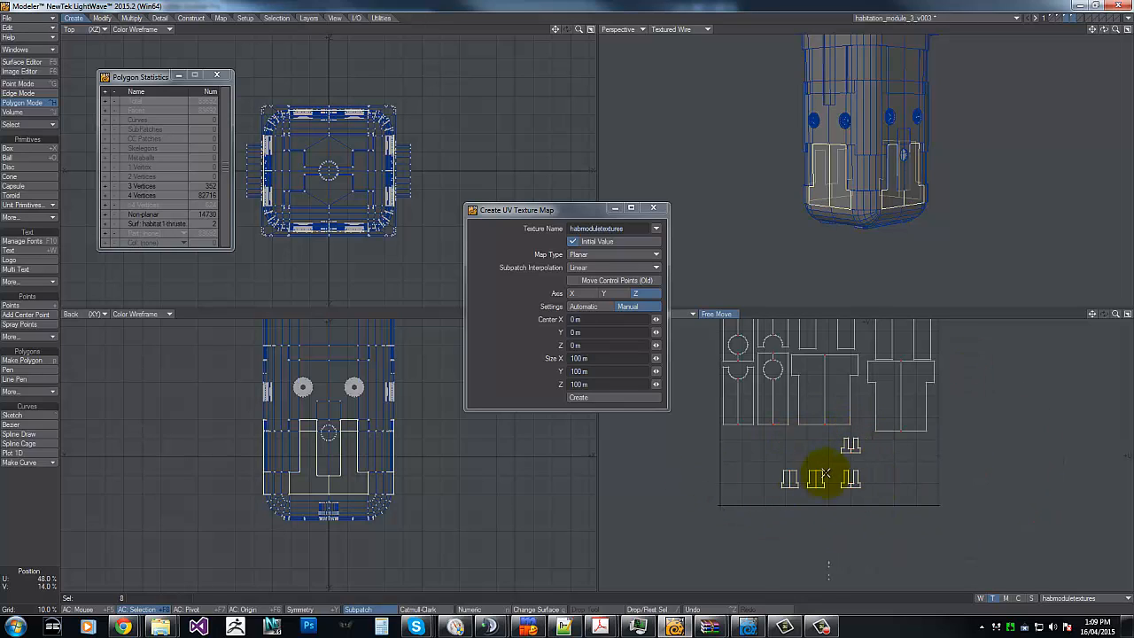
key("h")
left_click_drag(831, 469, 573, 297)
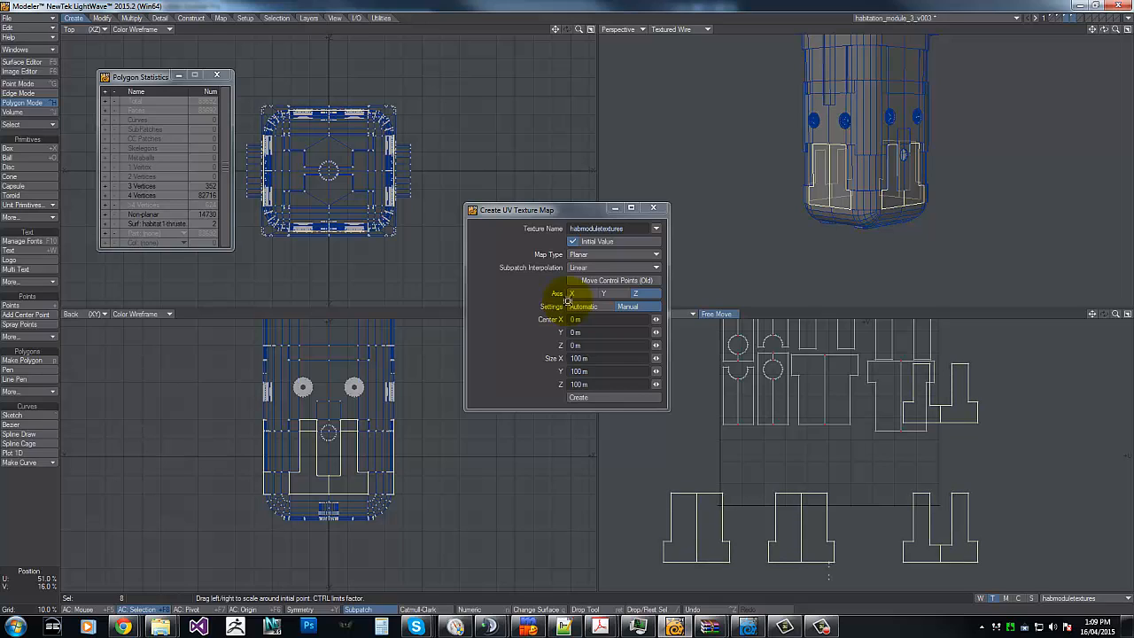
Step: Seat the upper U-shaped UV piece in the grid's lower-right corner and bring the other three enlarged pieces just below the grid
key("t")
left_click_drag(967, 450, 926, 522)
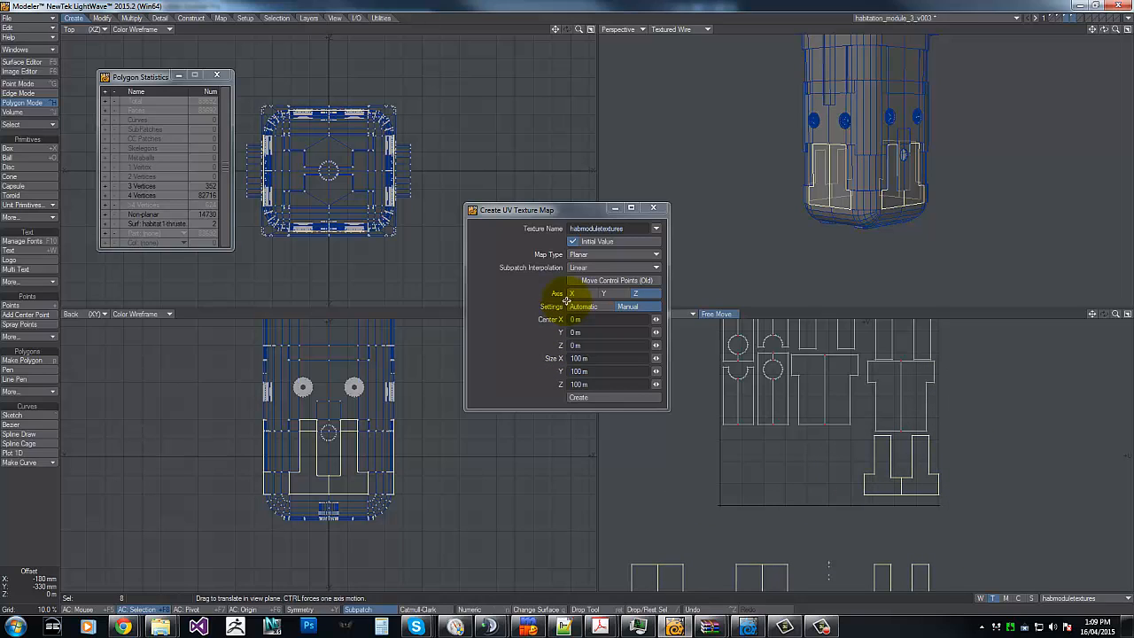
mouse_move(850, 421)
right_mouse_down()
mouse_move(869, 516)
mouse_move(906, 536)
right_mouse_up()
mouse_move(906, 536)
left_mouse_down()
mouse_move(797, 422)
mouse_move(823, 460)
mouse_move(826, 403)
mouse_move(820, 455)
left_mouse_up()
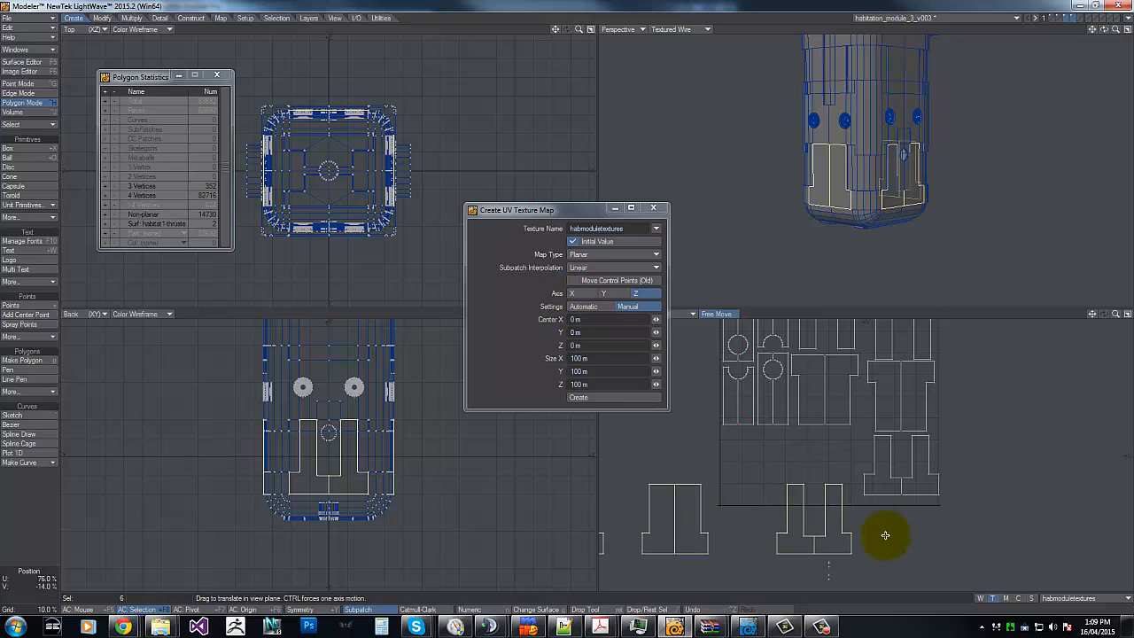
Step: Rotate the second U-shaped UV piece by 180° and place it in the grid's bottom row beside the corner piece
key("space")
mouse_move(718, 468)
right_mouse_down()
mouse_move(359, 470)
mouse_move(823, 532)
mouse_move(809, 509)
right_mouse_up()
key("r")
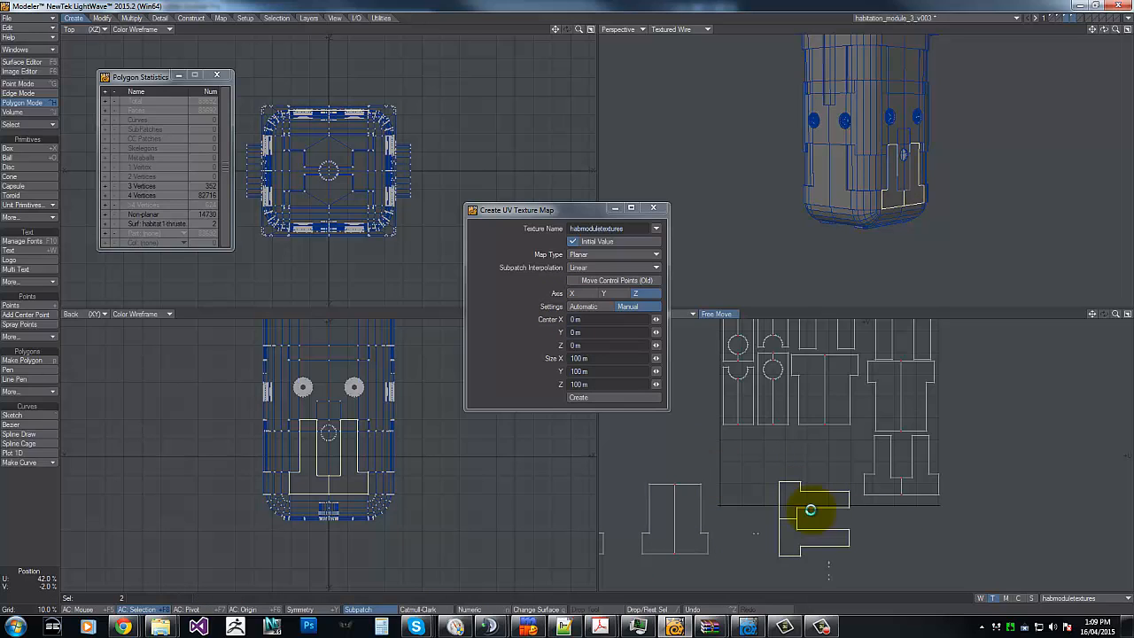
key("r")
key("t")
left_click_drag(819, 521, 836, 466)
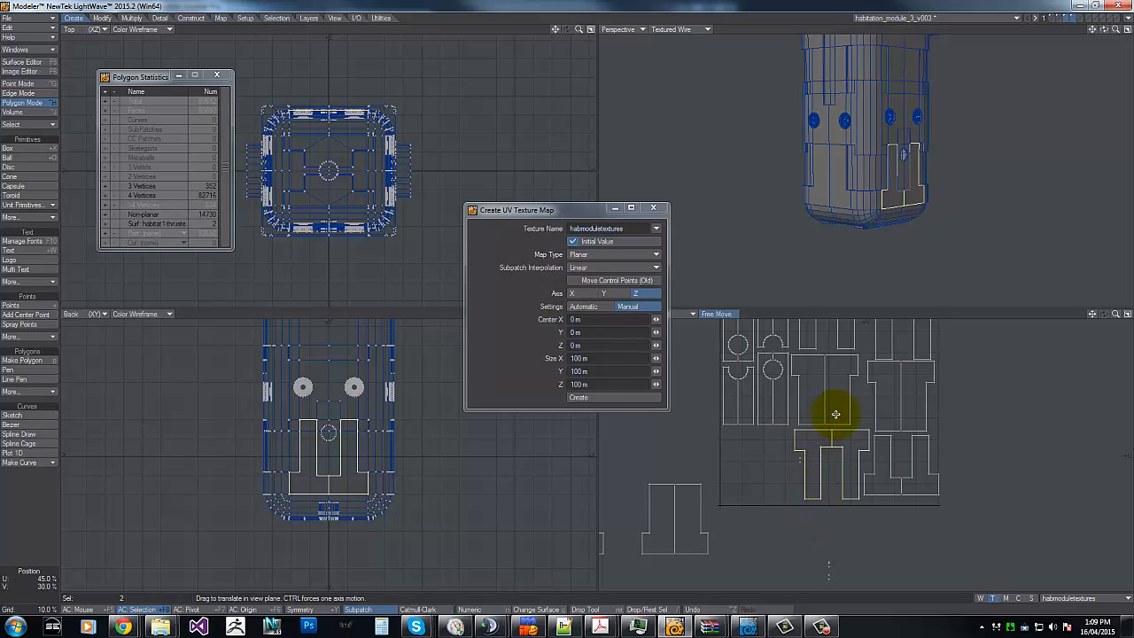
Step: Move the last two wide UV pieces together so that one of them fills the grid's lower-left corner
key("g")
mouse_move(801, 488)
right_mouse_down()
mouse_move(969, 476)
mouse_move(700, 525)
right_mouse_up()
key("g")
mouse_move(815, 413)
right_mouse_down()
mouse_move(873, 413)
mouse_move(691, 534)
mouse_move(647, 456)
mouse_move(776, 409)
right_mouse_up()
key("t")
left_click_drag(806, 466, 891, 414)
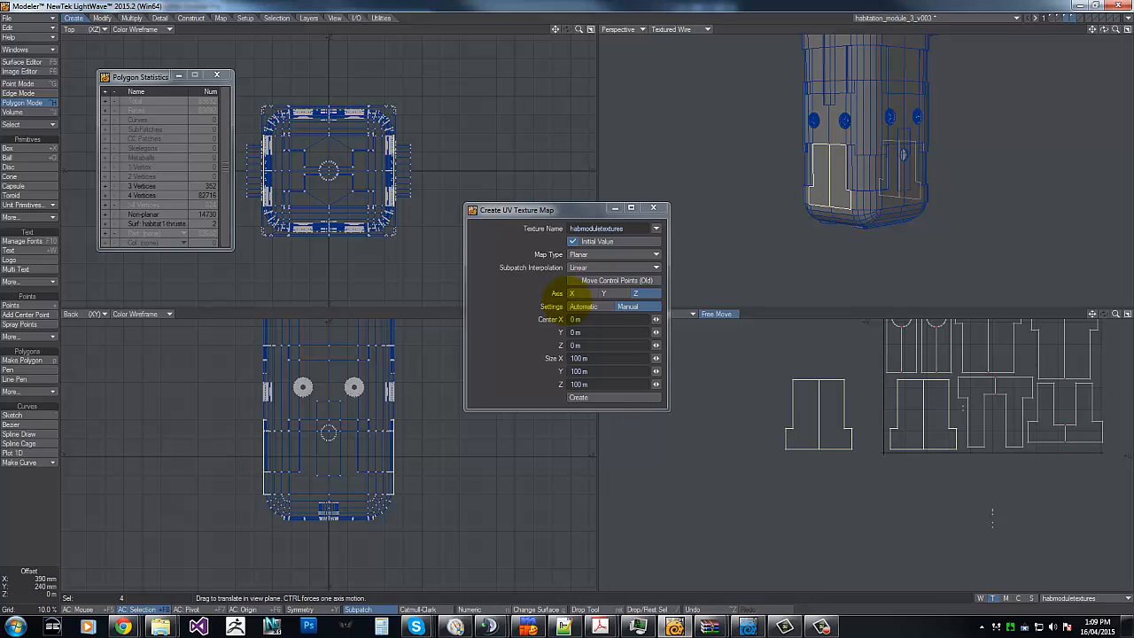
Step: Select all eight wide UV pieces and scale them down together so they fit in the lower part of the grid
key("space")
mouse_move(880, 376)
right_mouse_down()
mouse_move(865, 407)
mouse_move(924, 362)
mouse_move(947, 412)
right_mouse_up()
key("g")
key("g")
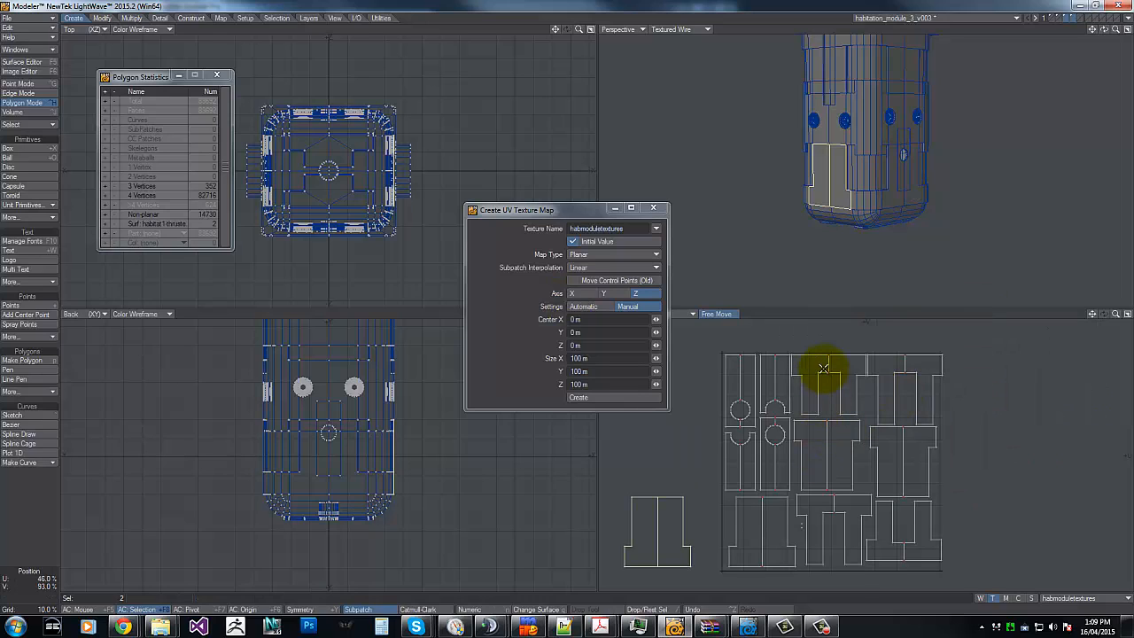
left_click_drag(823, 368, 898, 383, "shift")
mouse_move(908, 460)
left_mouse_down()
mouse_move(827, 436)
mouse_move(815, 514)
mouse_move(891, 526)
mouse_move(913, 542)
mouse_move(750, 553)
left_mouse_up()
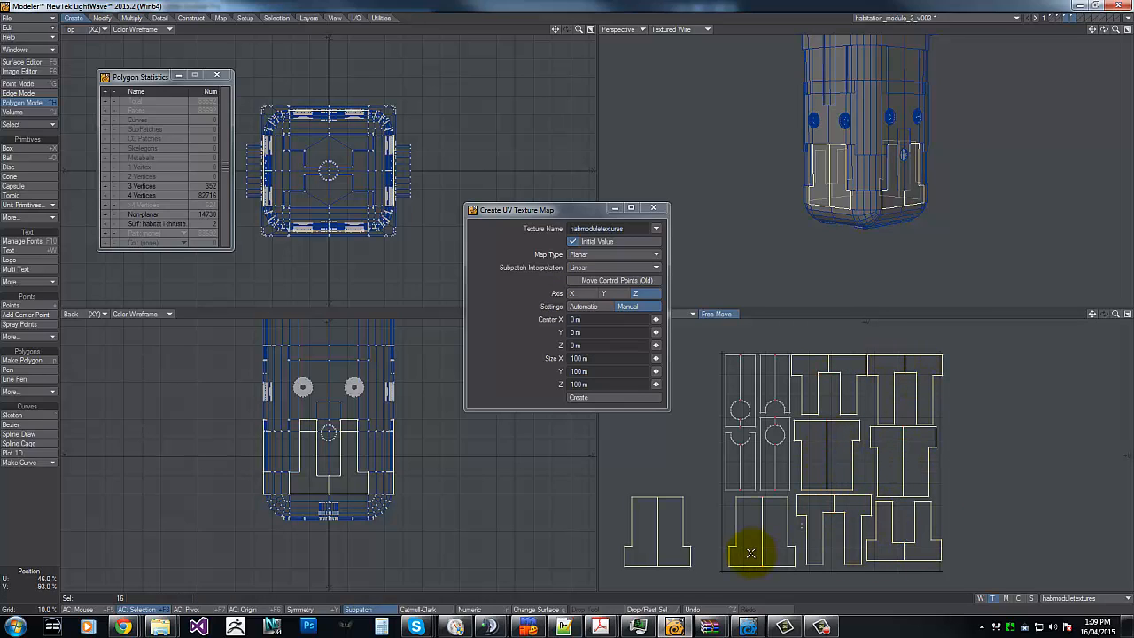
key("shift+h")
left_click_drag(860, 488, 572, 299)
key("t")
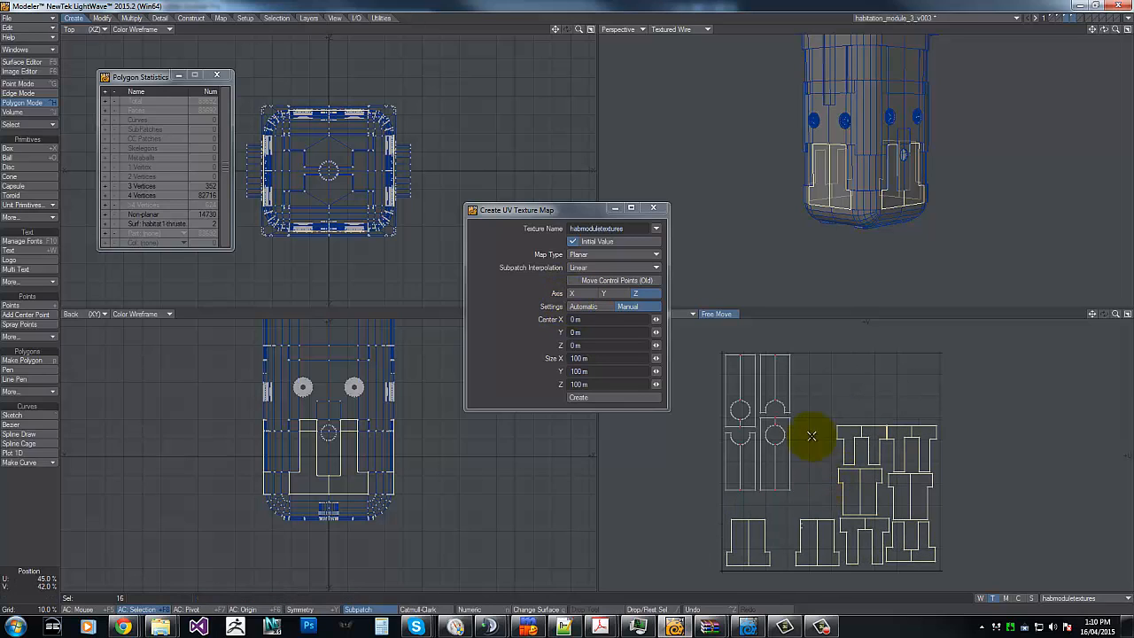
Step: Move the leftover wide UV piece from the grid's lower-left corner to directly above the first piece of the bottom row
mouse_move(808, 413)
right_mouse_down()
mouse_move(779, 498)
mouse_move(1035, 537)
mouse_move(762, 525)
right_mouse_up()
key("t")
left_click_drag(756, 544, 825, 494)
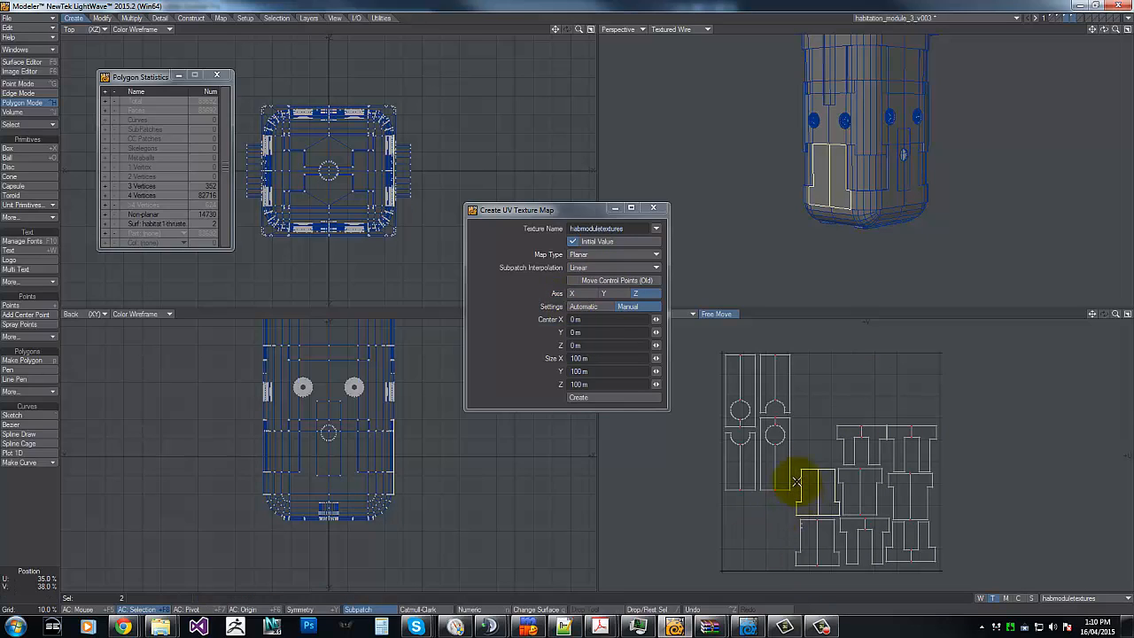
Step: Turn the middle UV piece of the bottom row upside down and align it between its neighbours
left_click(856, 526)
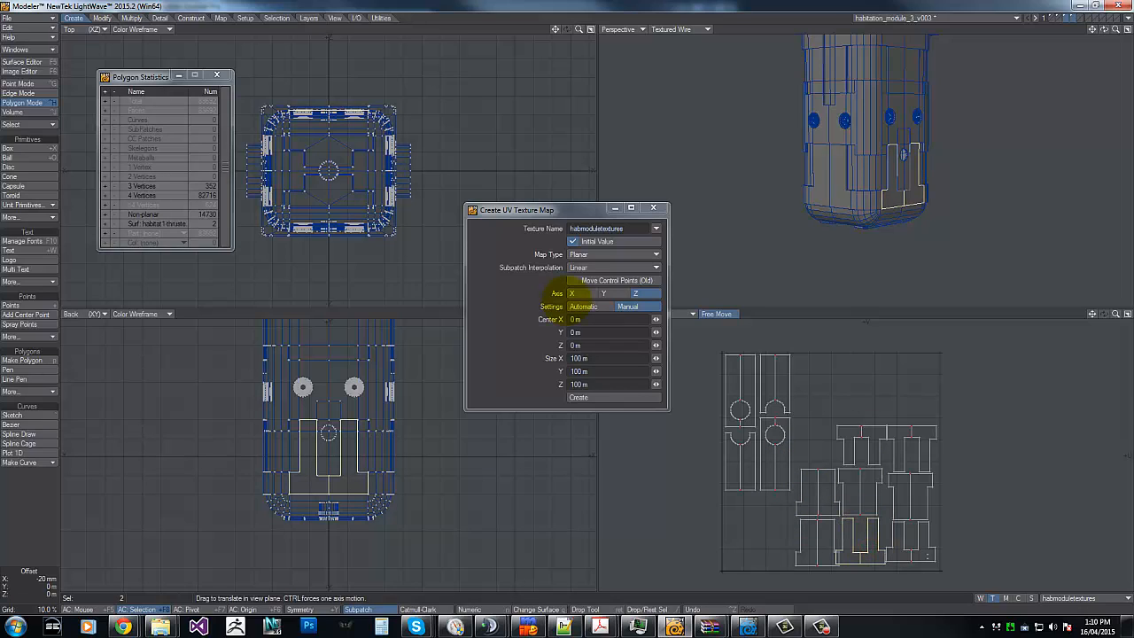
left_click_drag(859, 540, 859, 542)
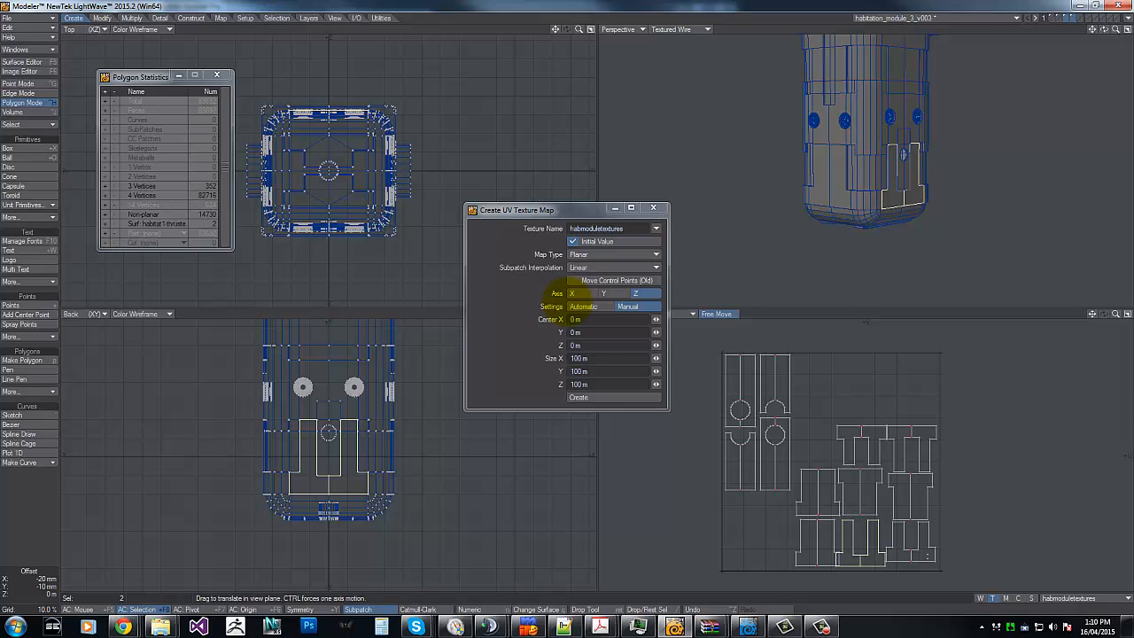
left_click(848, 540)
Step: Nudge the first UV piece of the bottom row away from the middle piece and clear the selection
left_click(811, 535)
key("t")
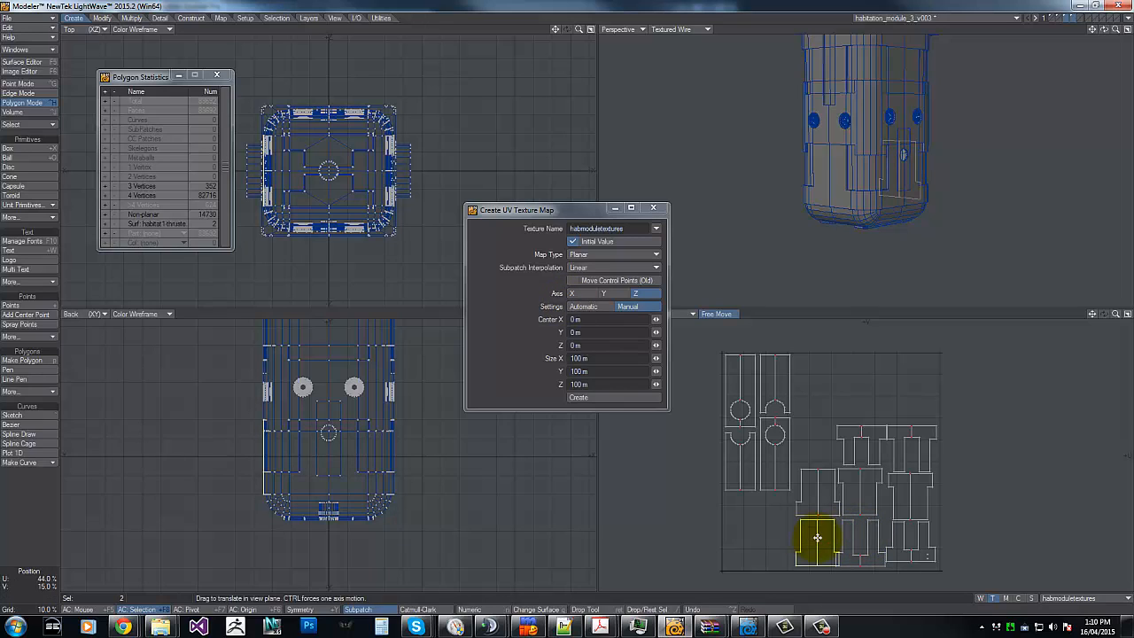
left_click_drag(818, 538, 809, 538)
key("Return")
mouse_move(769, 520)
right_mouse_down()
mouse_move(835, 597)
mouse_move(760, 453)
right_mouse_up()
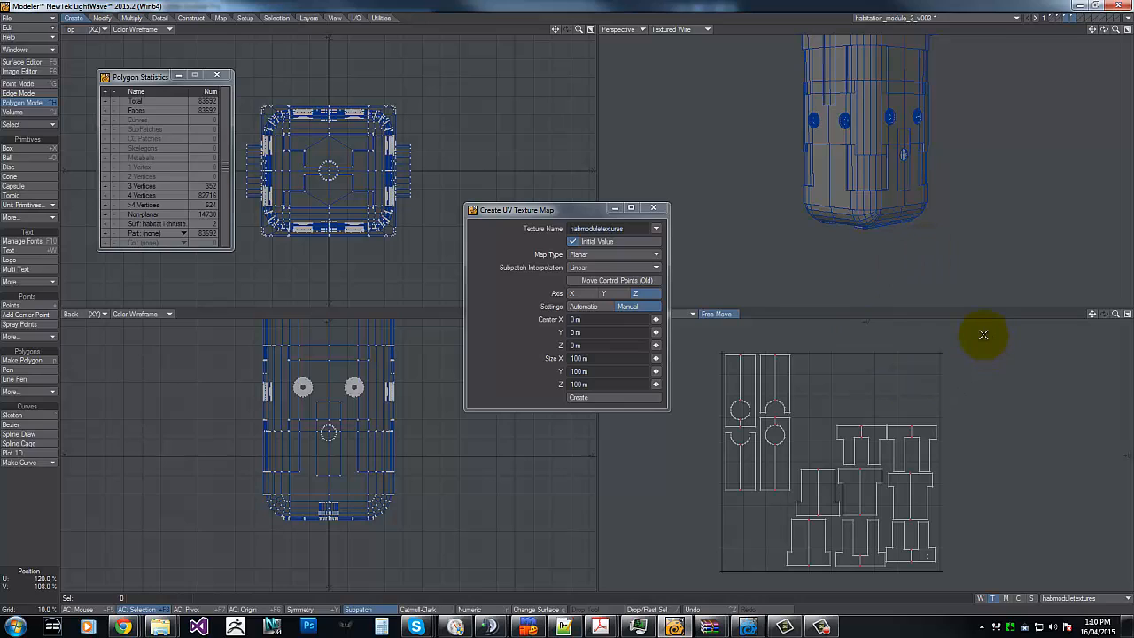
Step: Close the Create UV Texture Map window and save the object incrementally as habitation_module_3_v004
left_click(1116, 314)
mouse_move(1117, 313)
left_mouse_down()
mouse_move(1063, 313)
mouse_move(1107, 315)
left_mouse_up()
left_click_drag(1116, 29, 1130, 71)
mouse_move(569, 297)
left_mouse_down()
mouse_move(558, 294)
mouse_move(567, 306)
left_mouse_up()
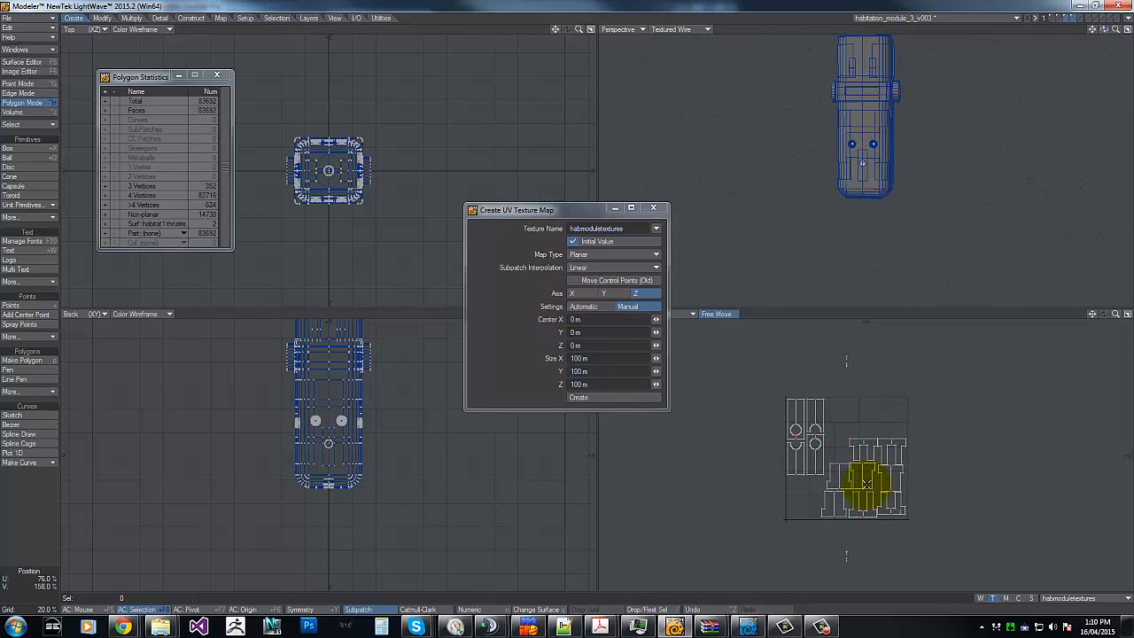
left_click(655, 208)
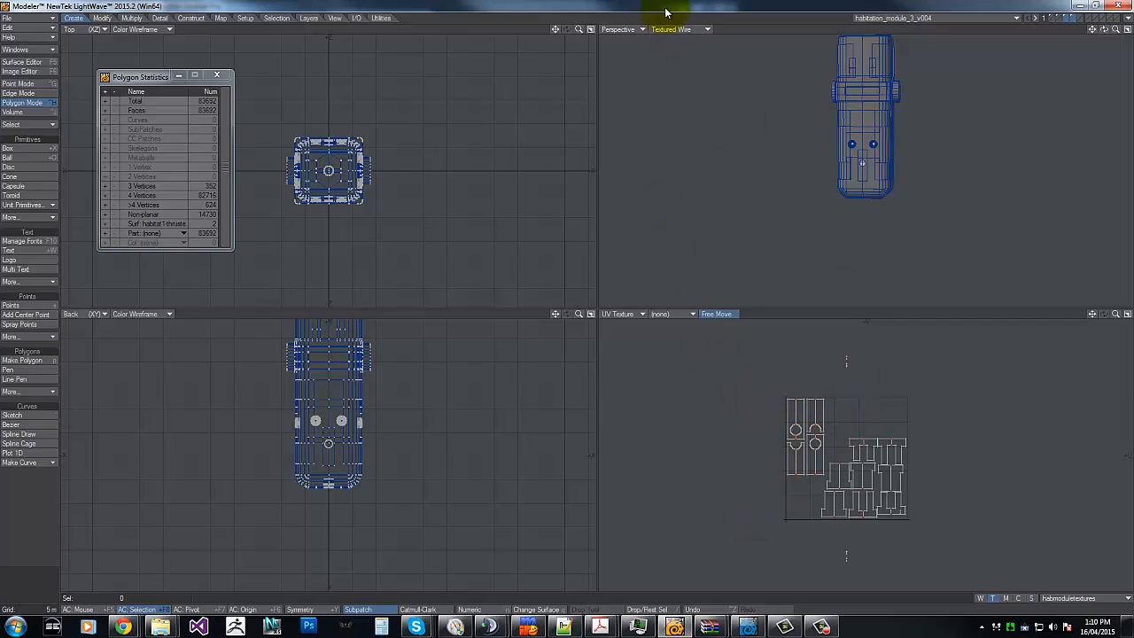
Step: Change the UV Texture viewport to the Left (ZY) view and bring the whole module into view
left_click(624, 314)
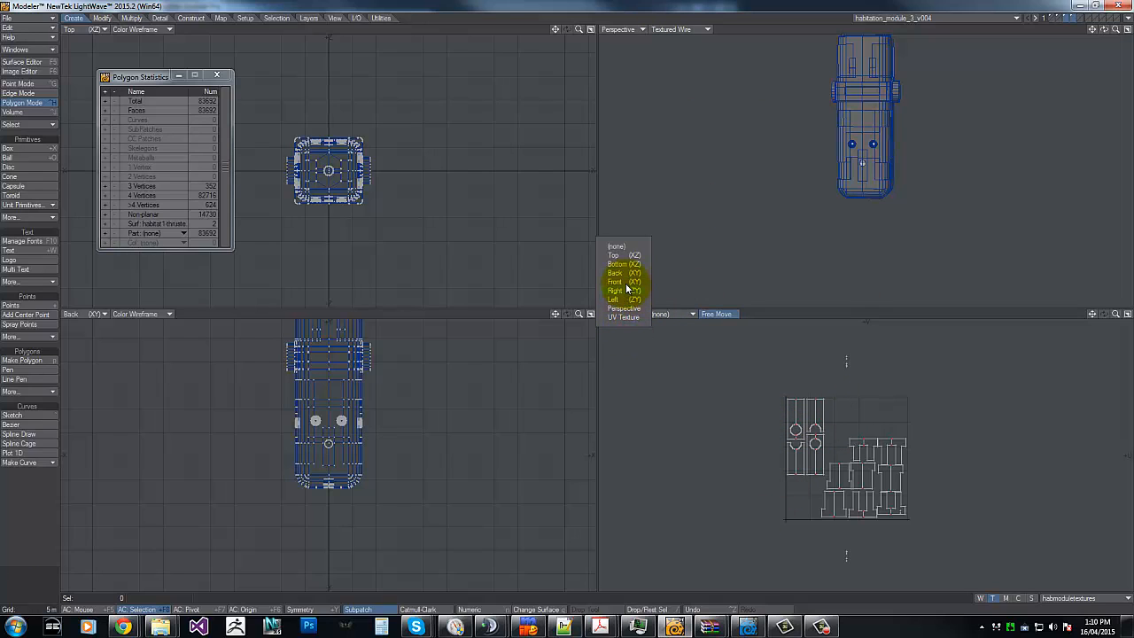
left_click(627, 287)
left_click(630, 313)
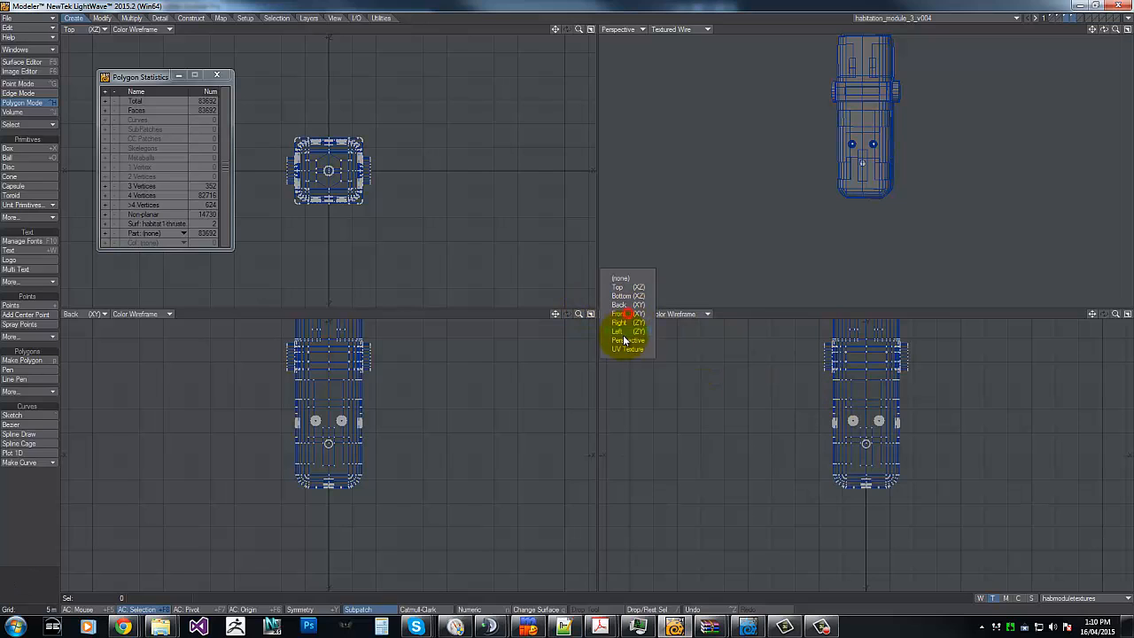
left_click(625, 332)
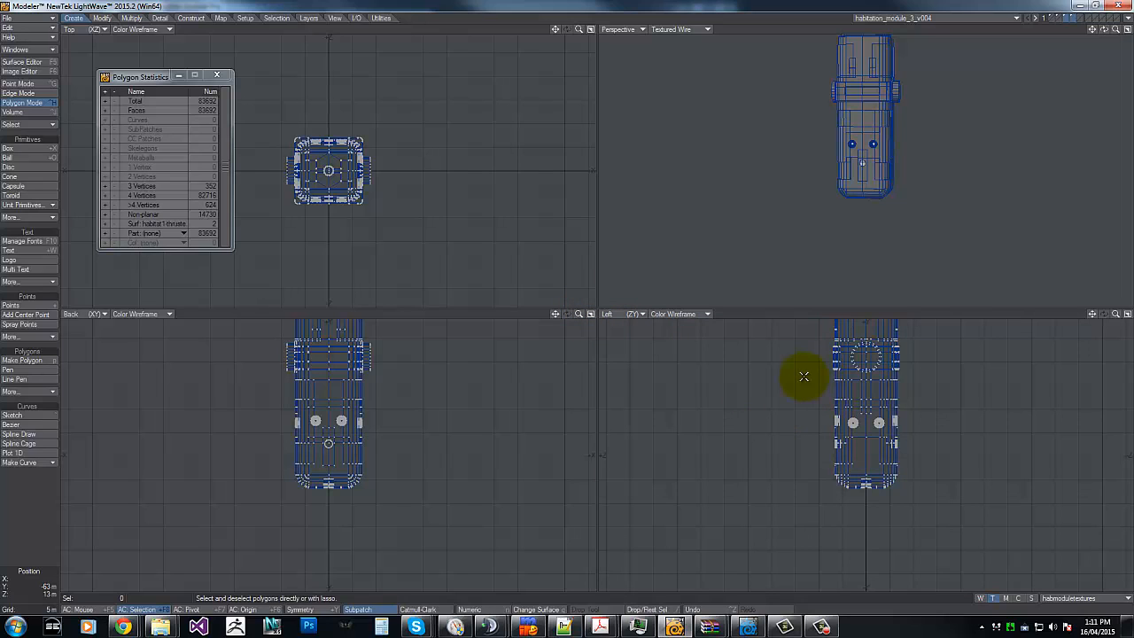
key("a")
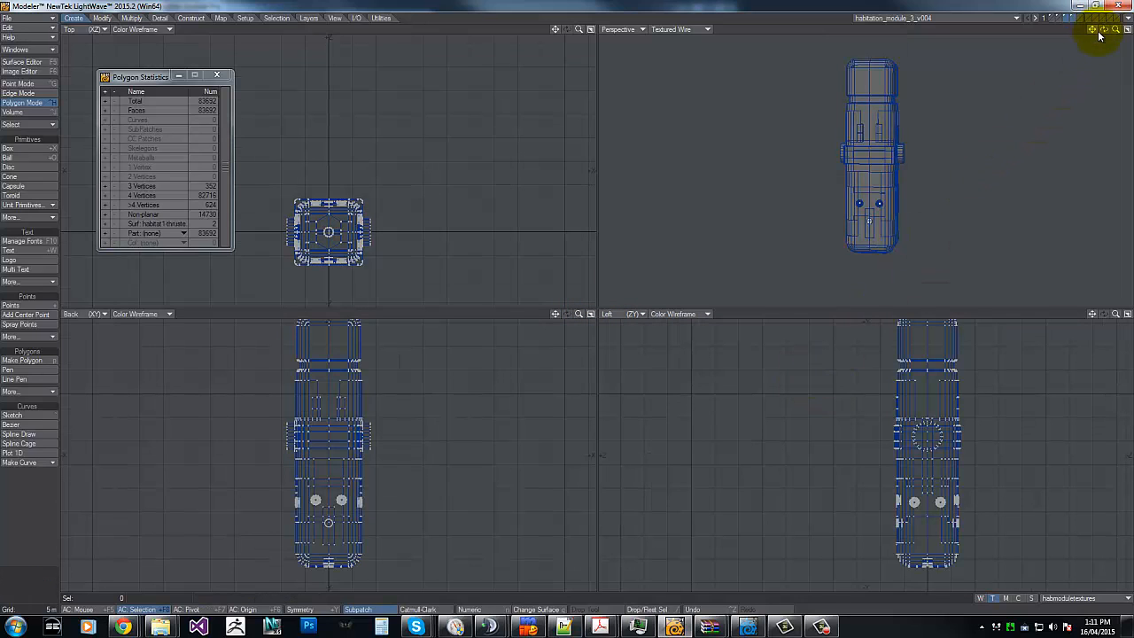
Step: Open the recently used object minor-hub.lwo
left_click(24, 18)
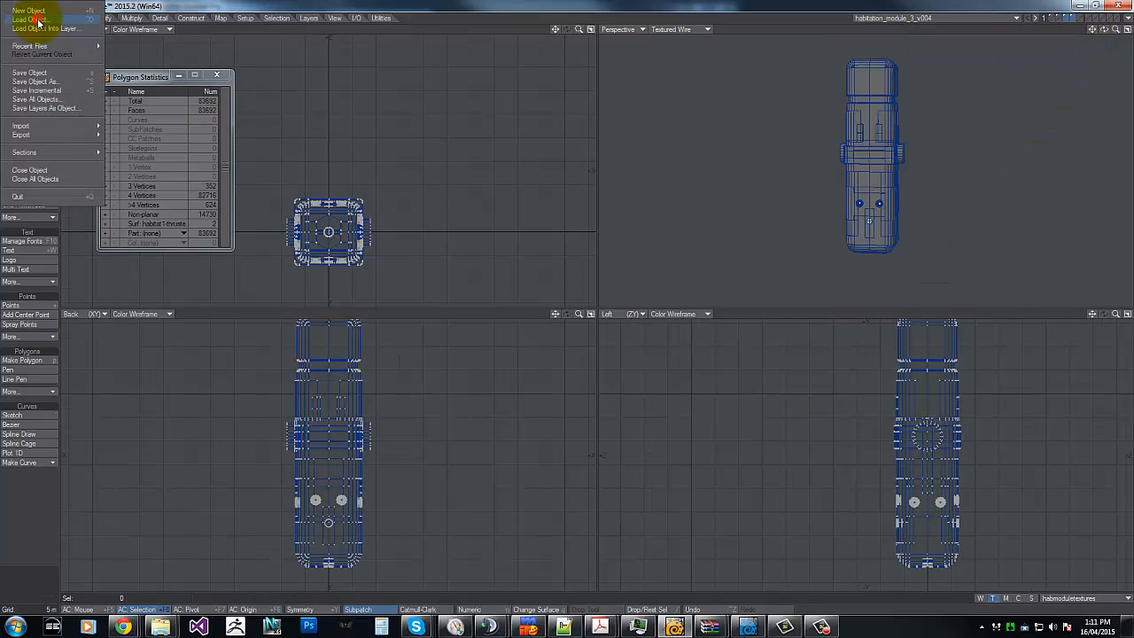
mouse_move(33, 46)
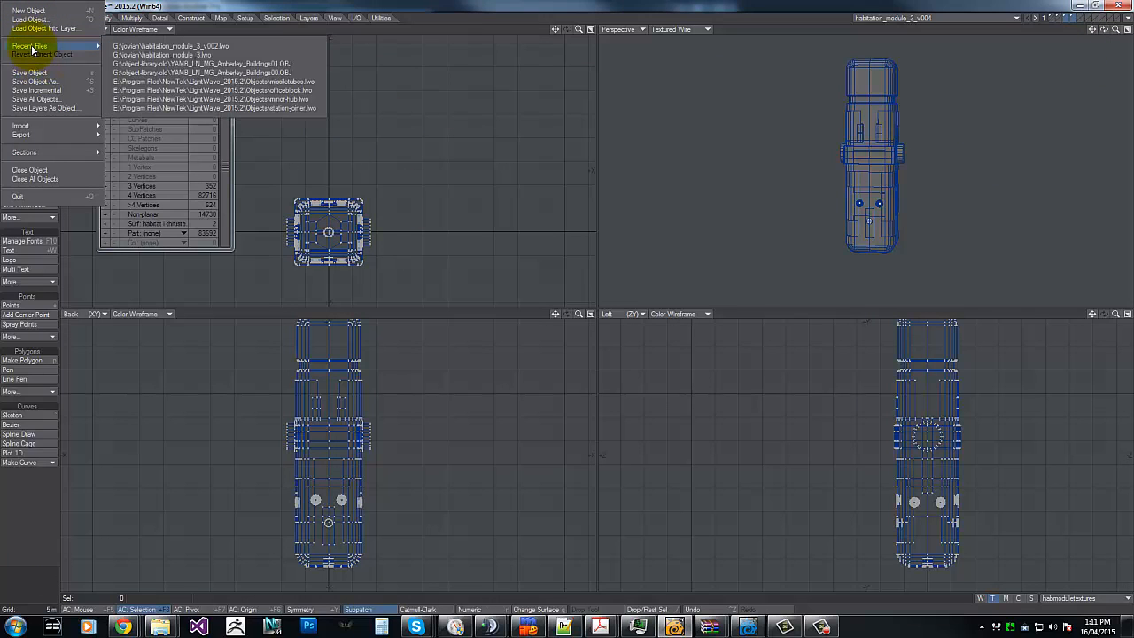
left_click(201, 100)
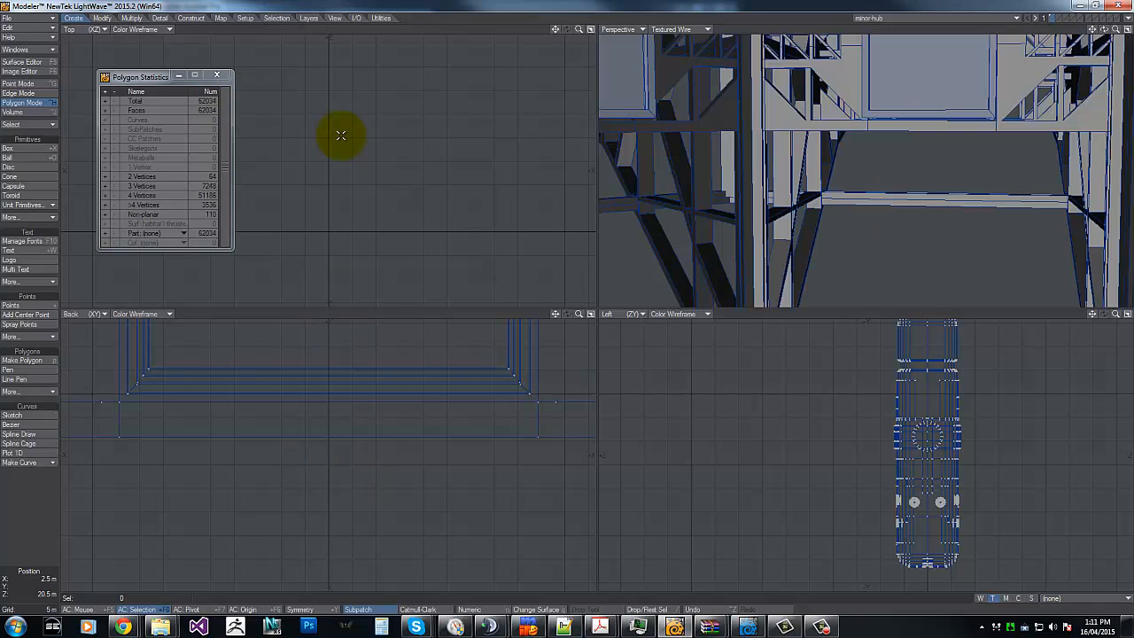
Step: Fit the minor-hub in all views, view the Little Free Chair post on the 3D artist's website in Chrome, and return to Modeler
key("a")
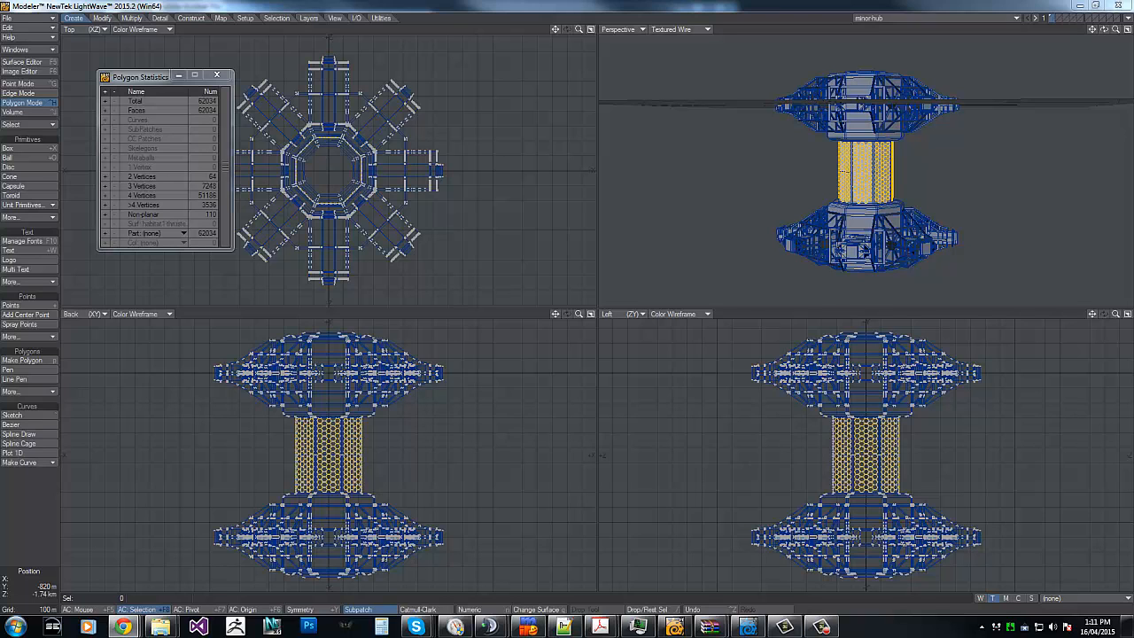
left_click_drag(883, 138, 324, 5)
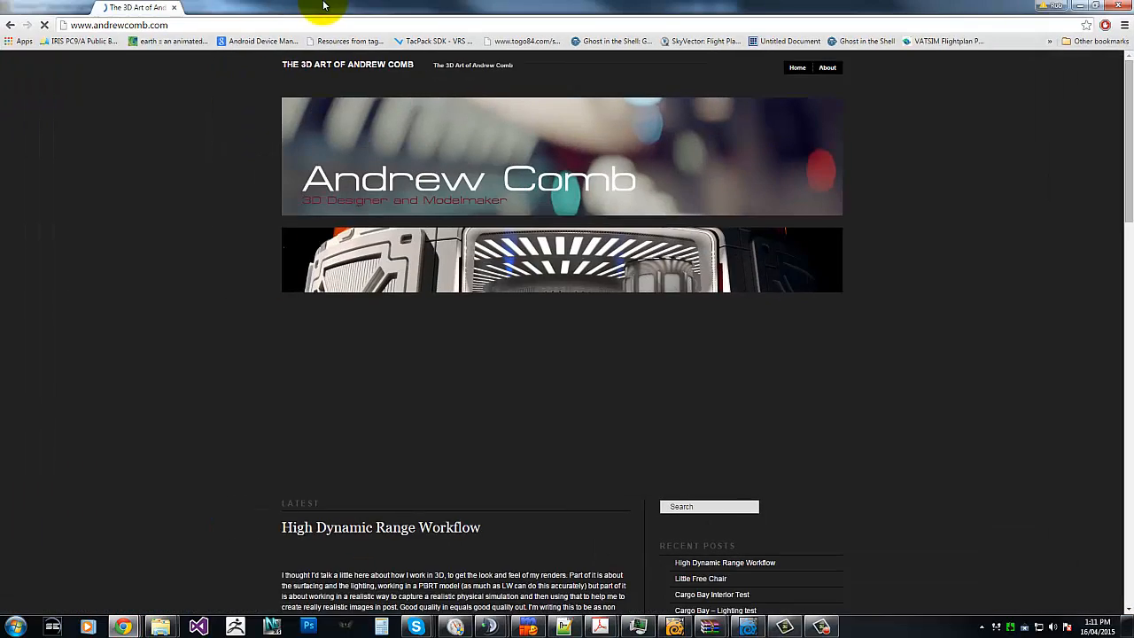
scroll(384, 375, "down", 3)
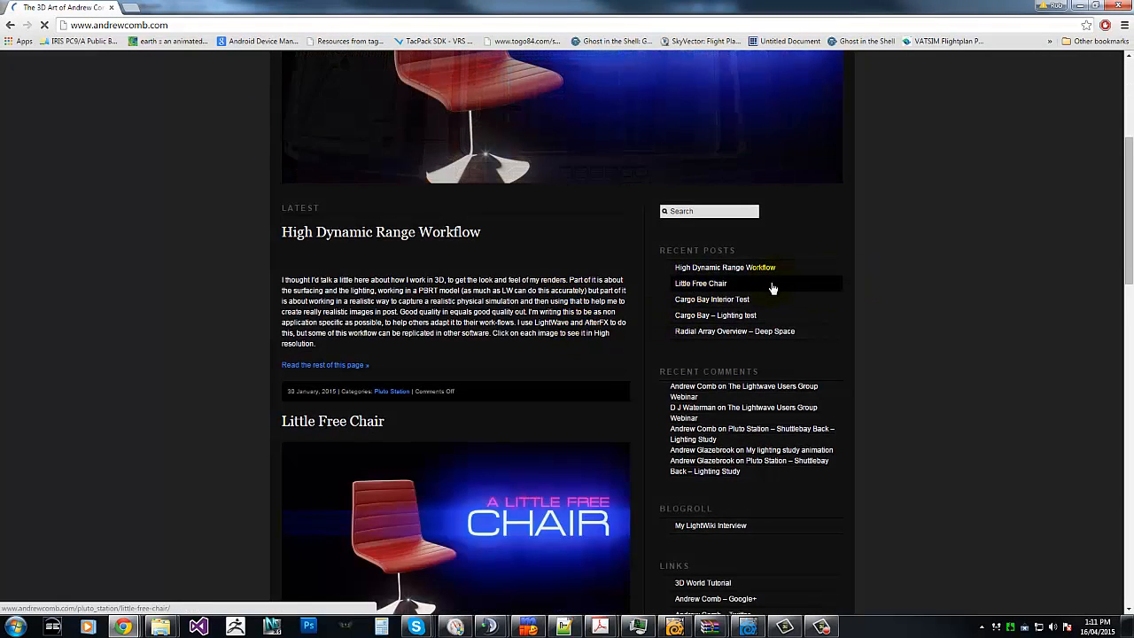
left_click(492, 485)
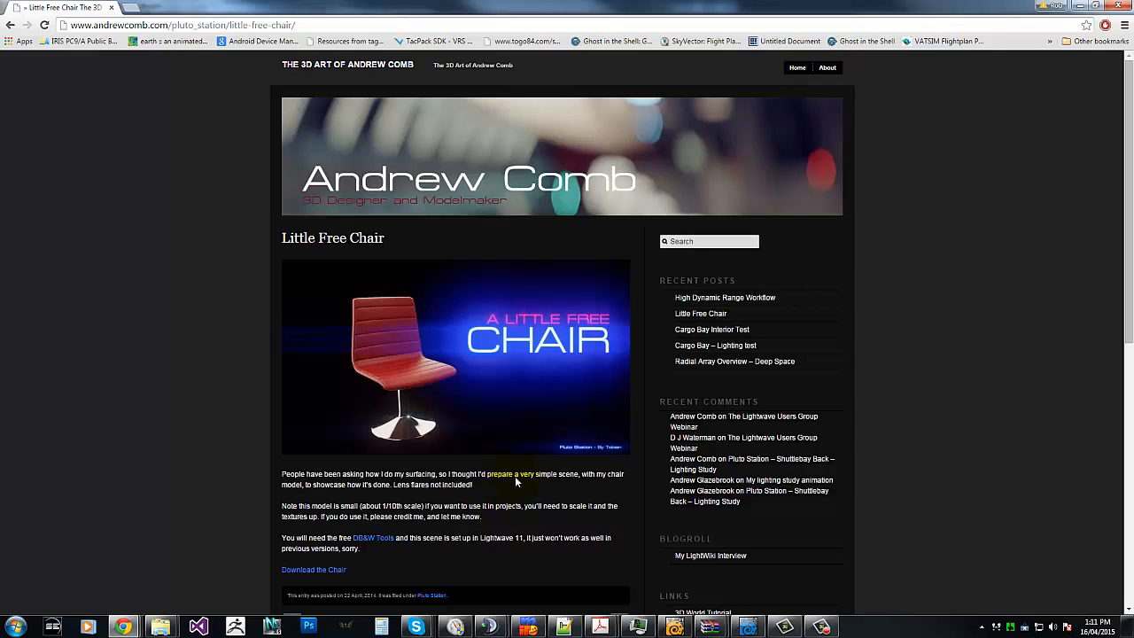
scroll(562, 328, "down", 1)
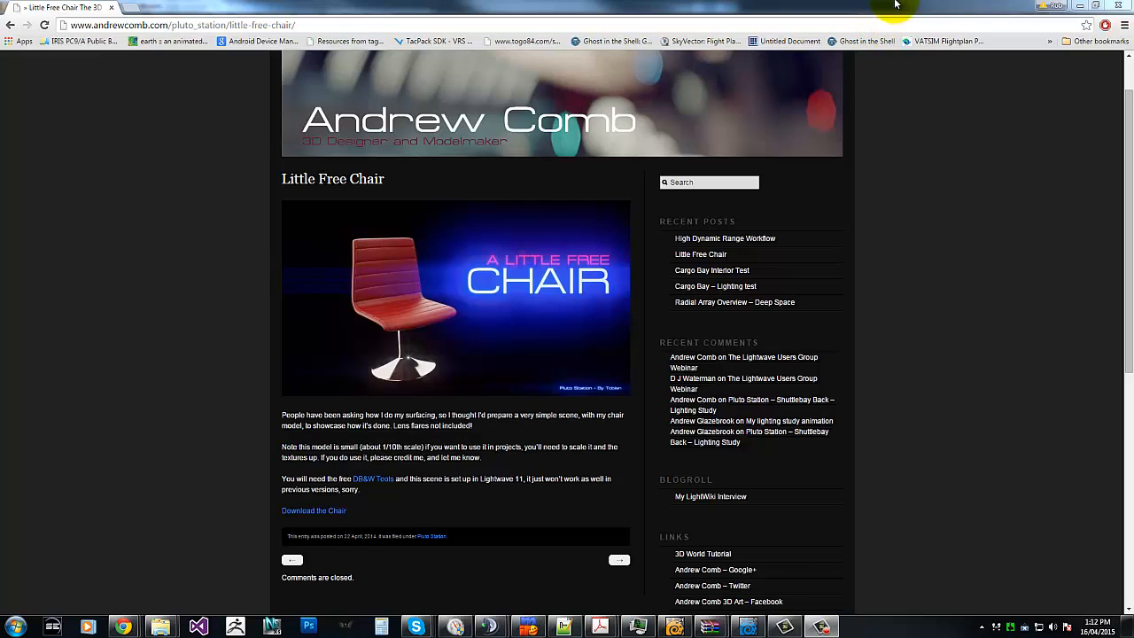
left_click(1077, 6)
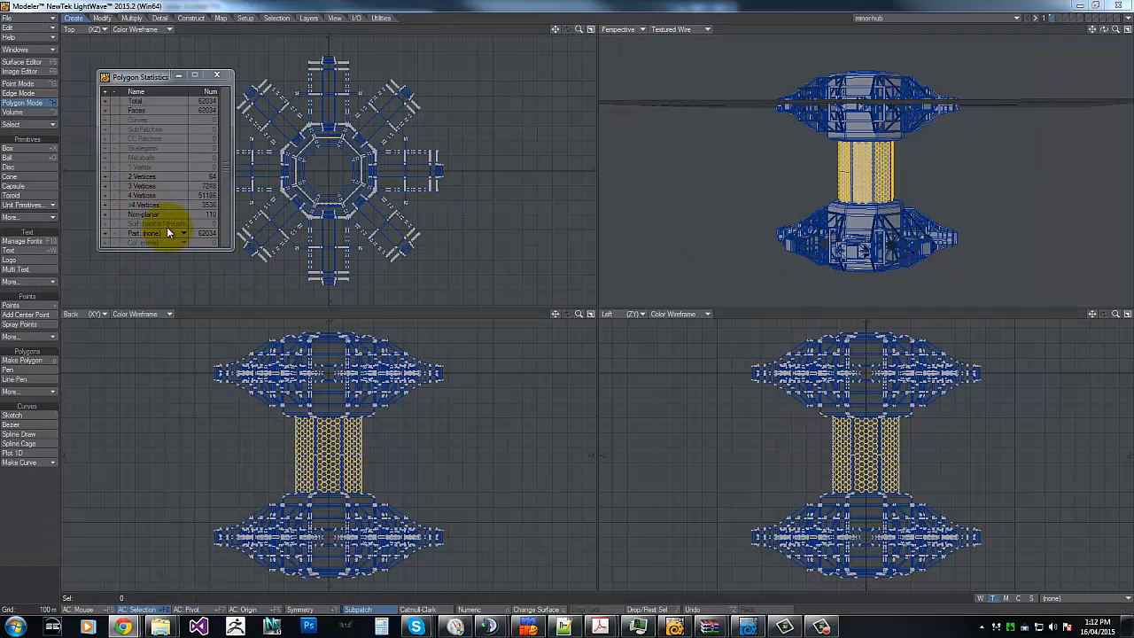
Step: Inspect the node network of the minor-hub's struts surface and close the Node Editor
left_click(15, 63)
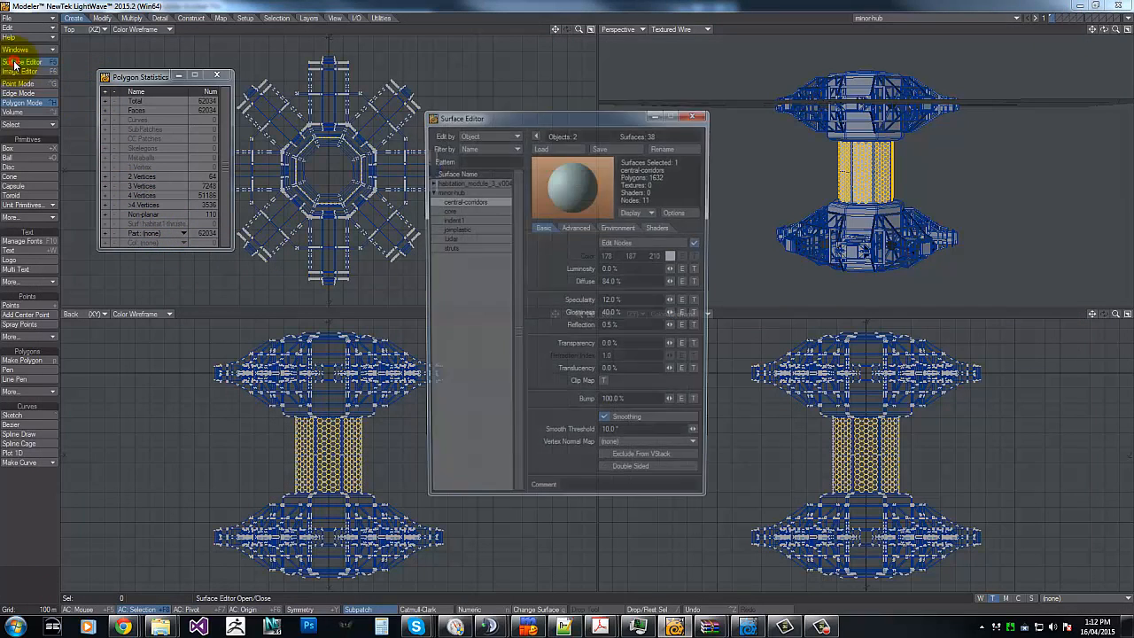
left_click(472, 229)
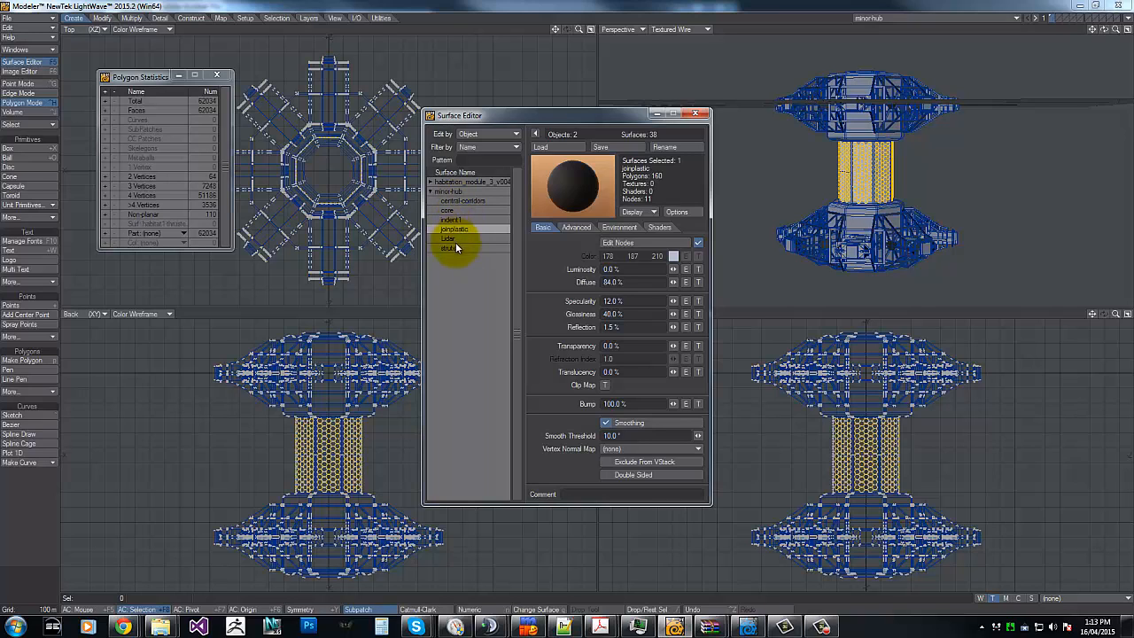
left_click(457, 247)
left_click(633, 244)
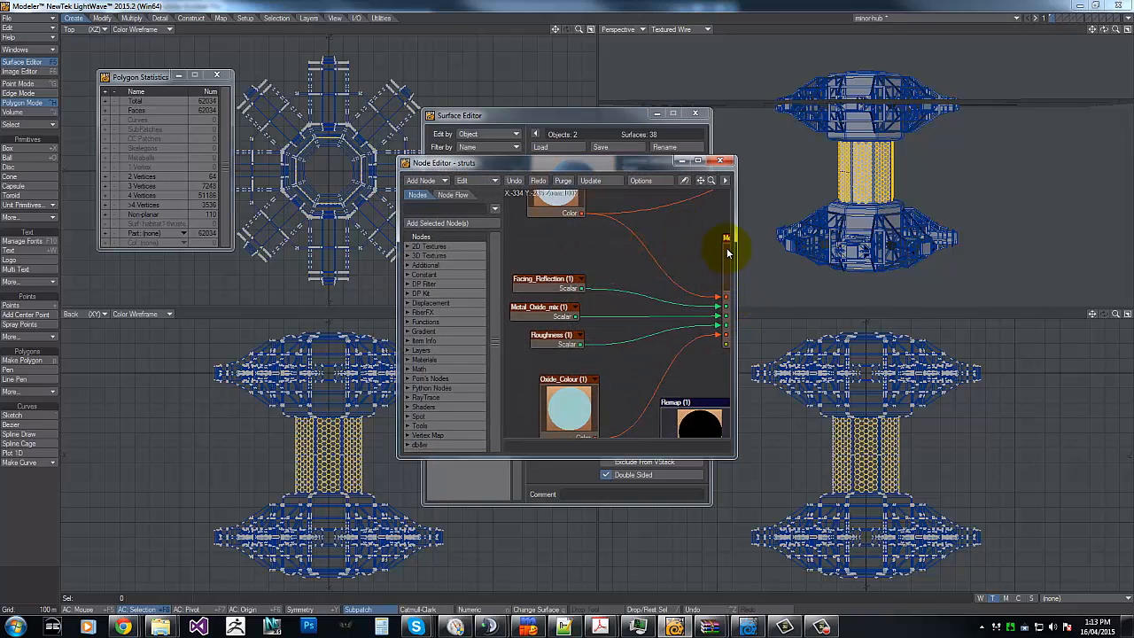
left_click(720, 160)
Step: Examine the whole node network of the minor-hub's joinplastic surface in an enlarged Node Editor window
left_click(464, 228)
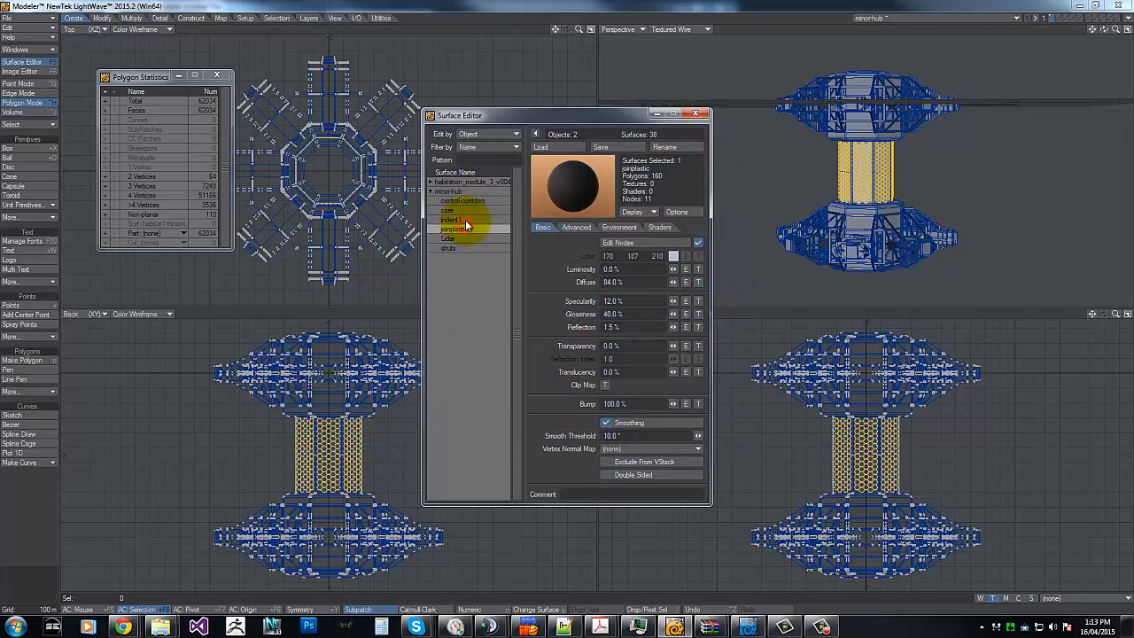
left_click(651, 243)
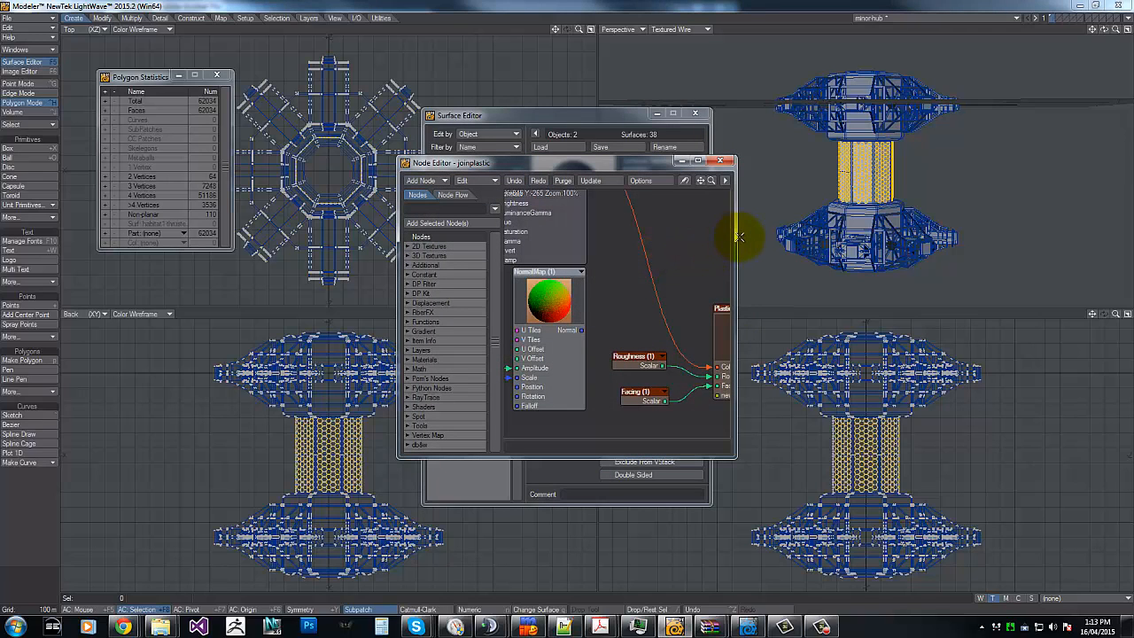
left_click_drag(738, 237, 1015, 228)
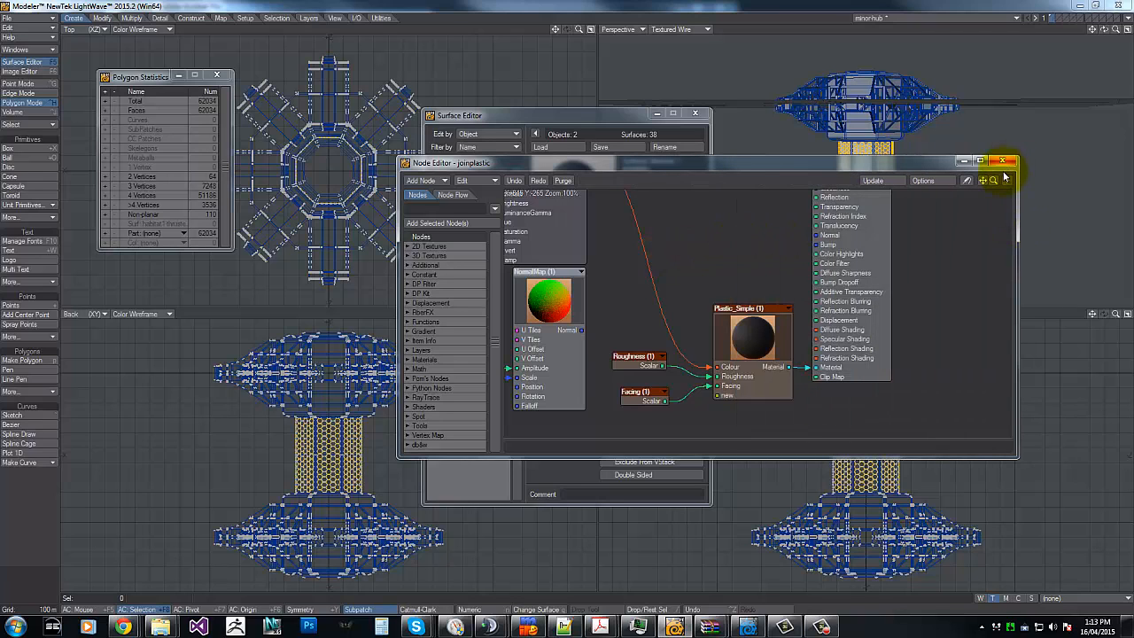
left_click(1004, 180)
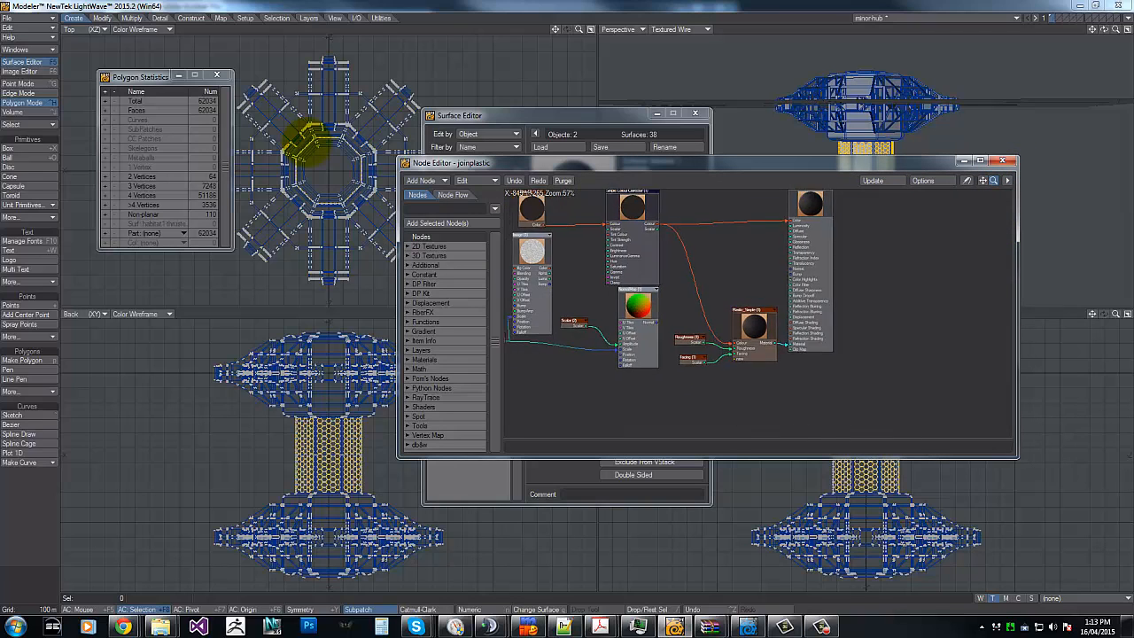
left_click_drag(306, 142, 309, 142)
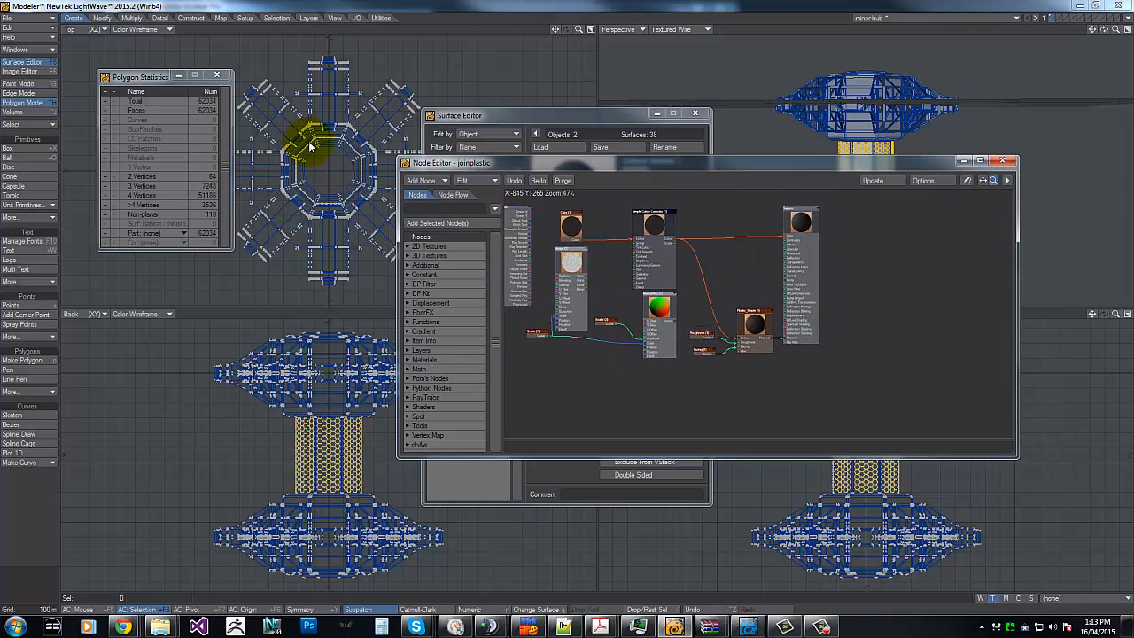
left_click(1001, 161)
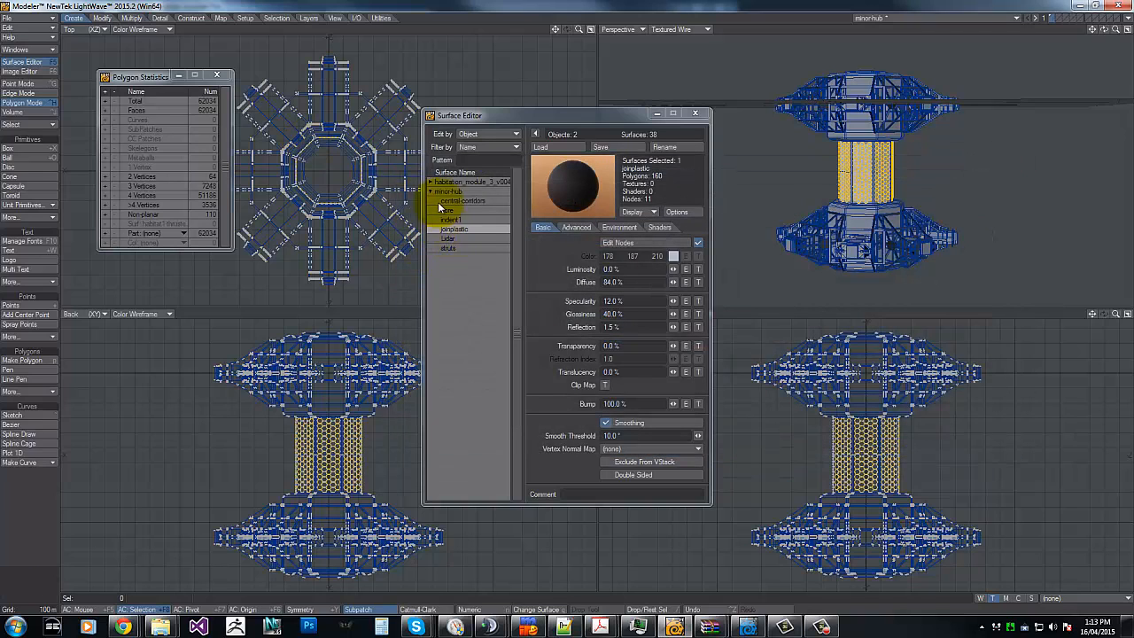
Step: Copy the minor-hub's joinplastic surface and paste it onto the rubber-seal surface of habitation_module_3_v004
right_click(455, 230)
left_click(457, 229)
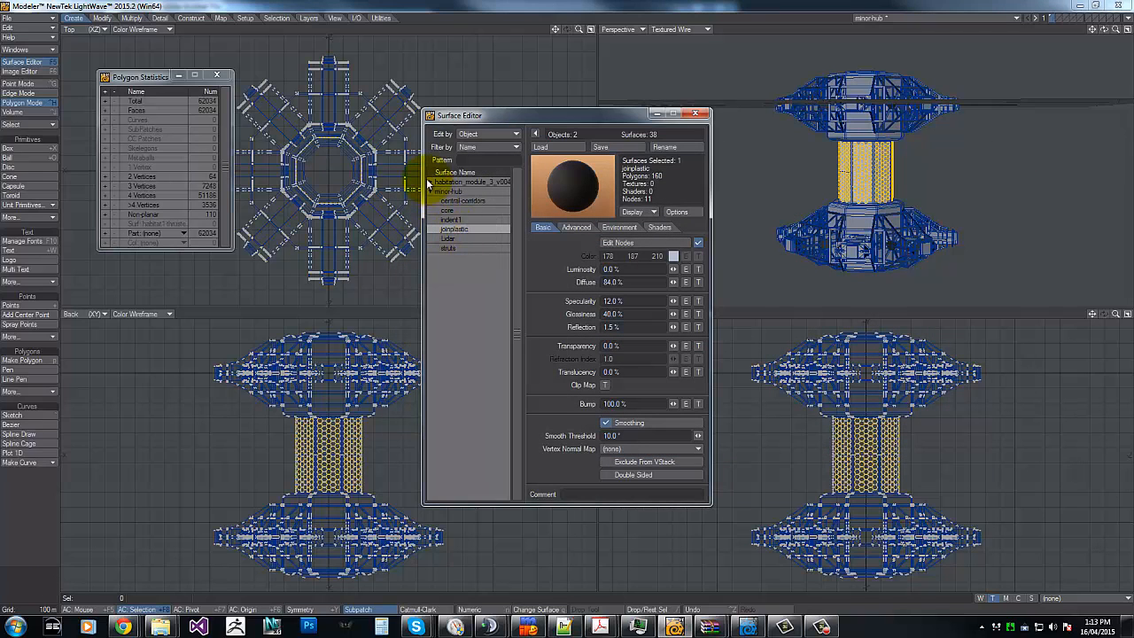
left_click(430, 182)
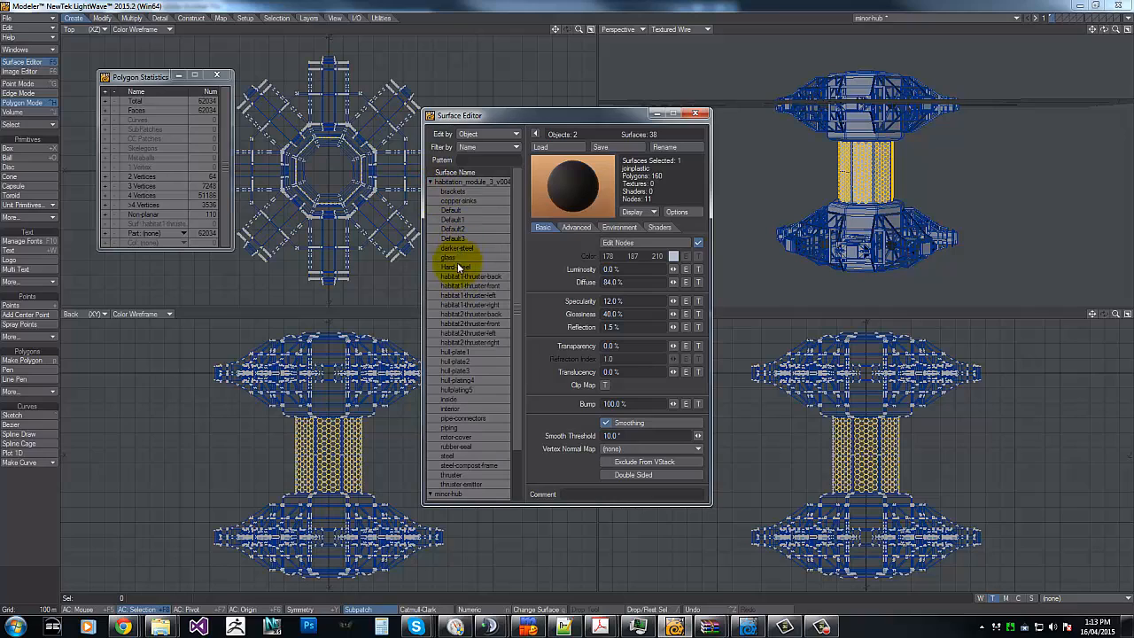
left_click(453, 444)
right_click(455, 448)
left_click(457, 453)
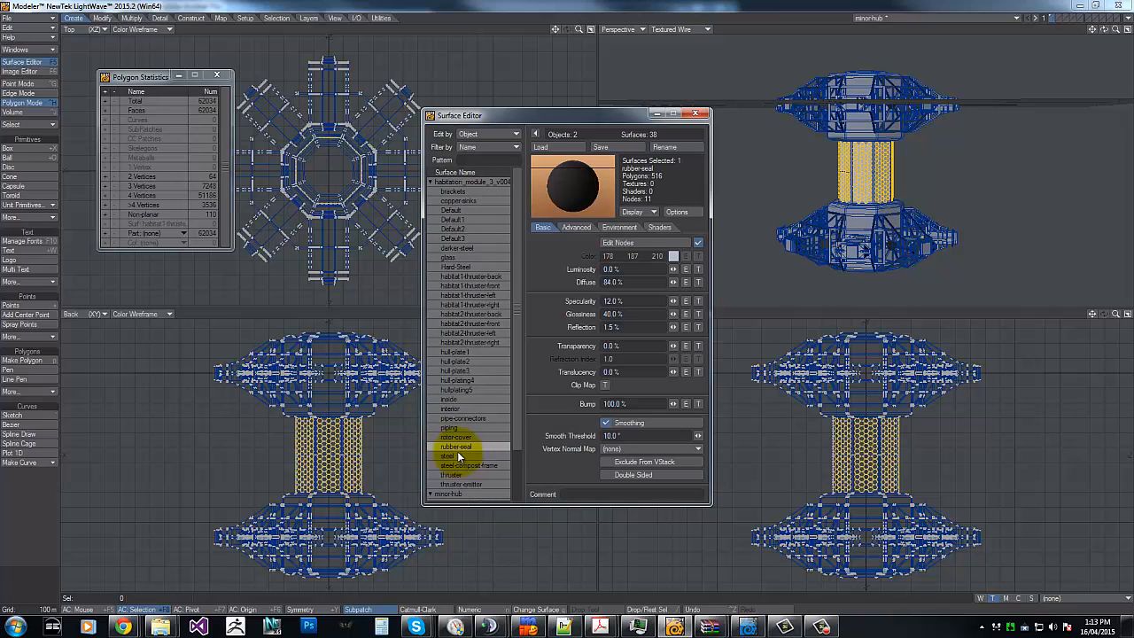
Step: Copy the minor-hub's struts surface onto the steel surface of habitation_module_3_v004 and close the Surface Editor
scroll(518, 452, "down", 2)
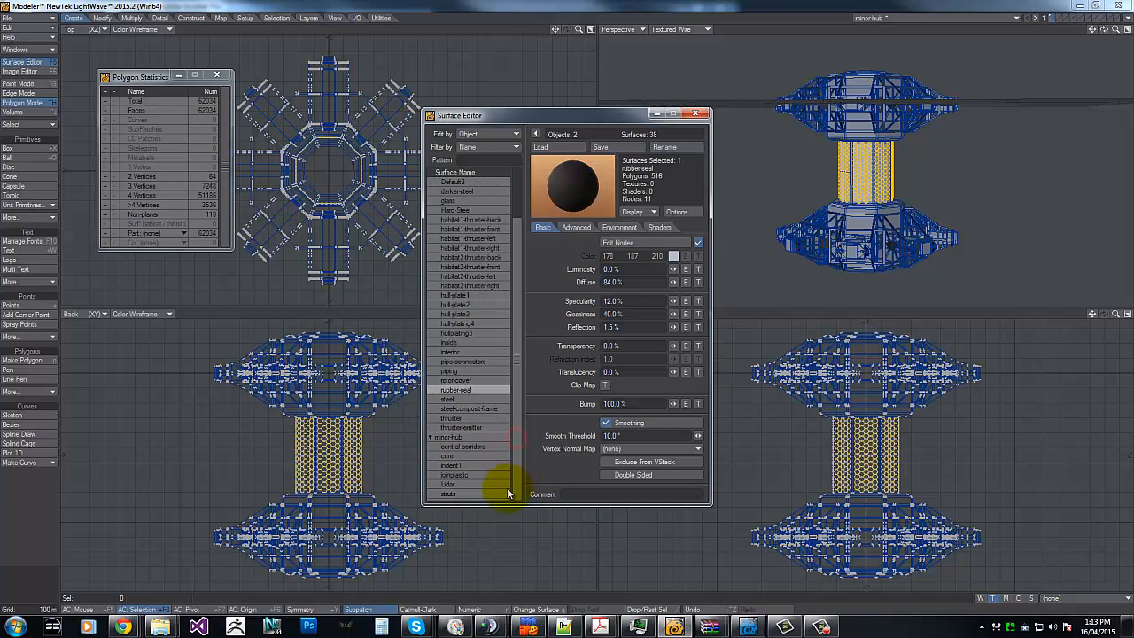
left_click(456, 455)
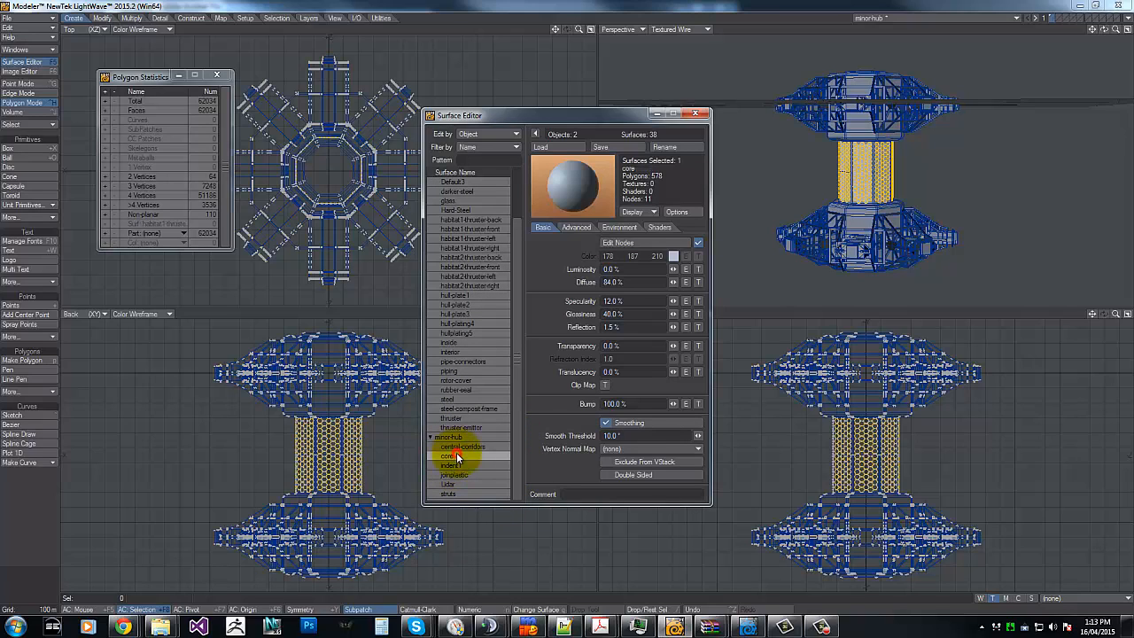
left_click(456, 492)
right_click(458, 493)
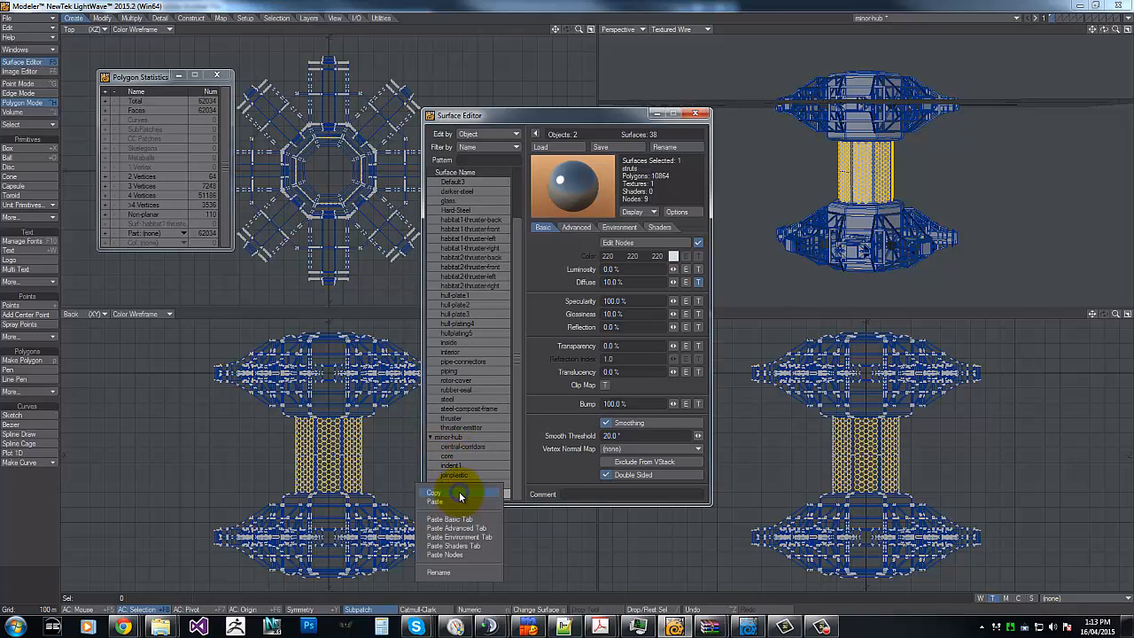
left_click(459, 492)
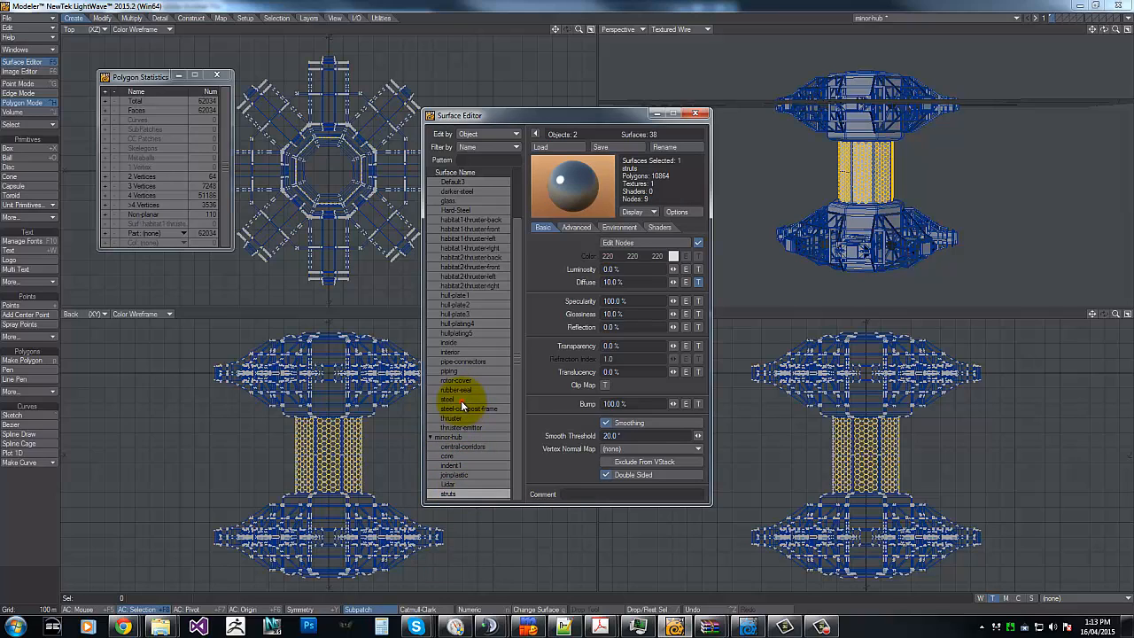
left_click(461, 400)
right_click(461, 400)
left_click(462, 411)
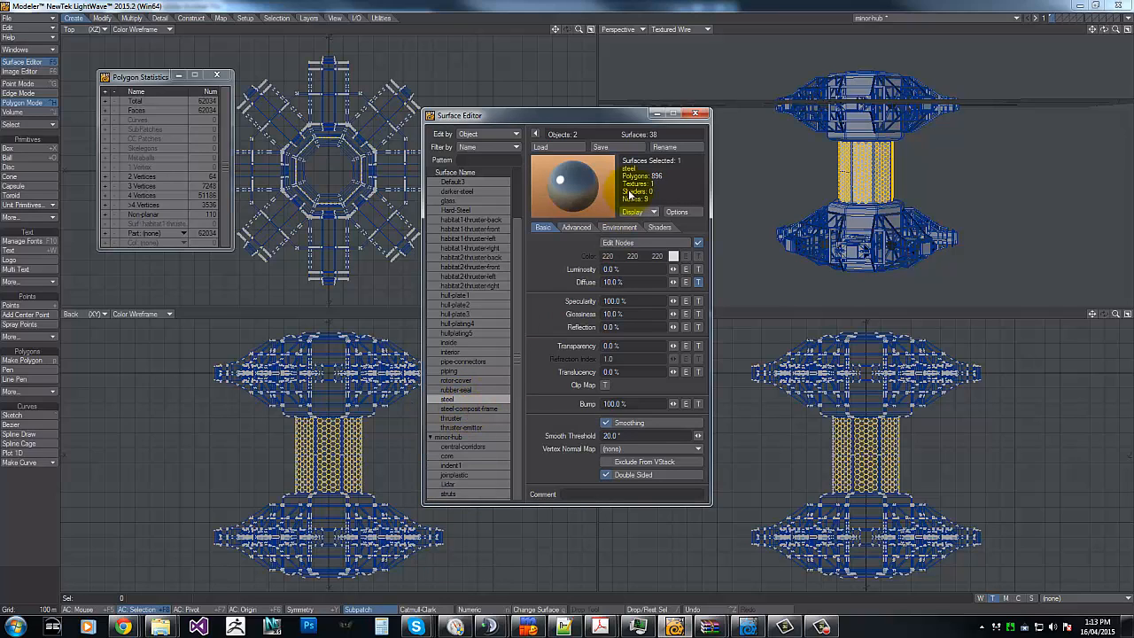
left_click(696, 114)
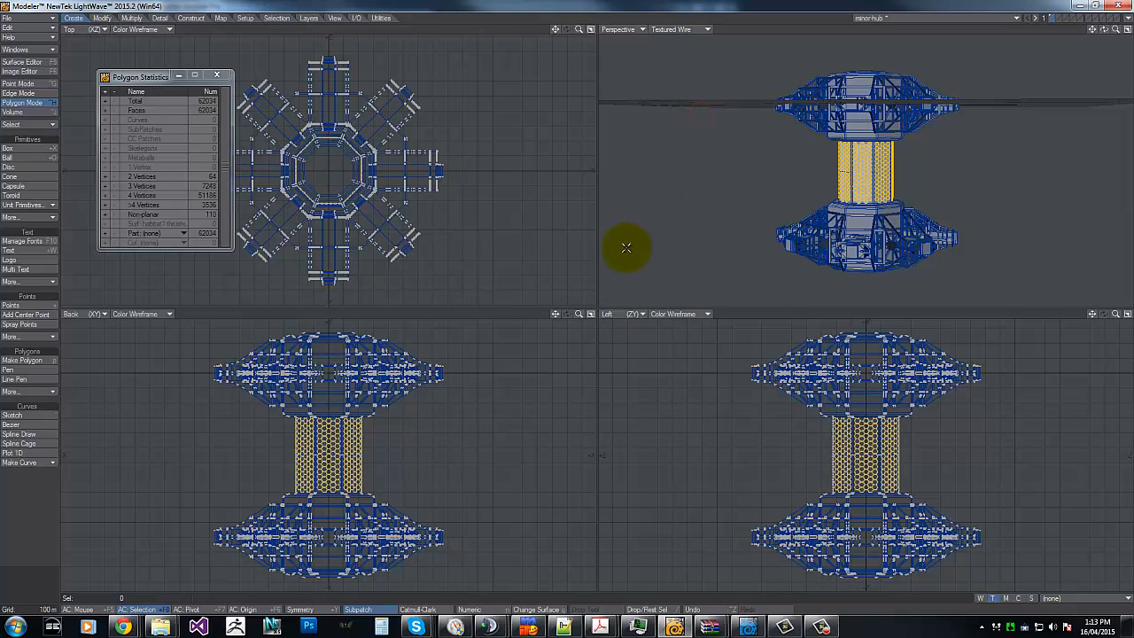
Step: Synchronize the changed surfaces with Layout and switch to the Layout window
left_click(1127, 18)
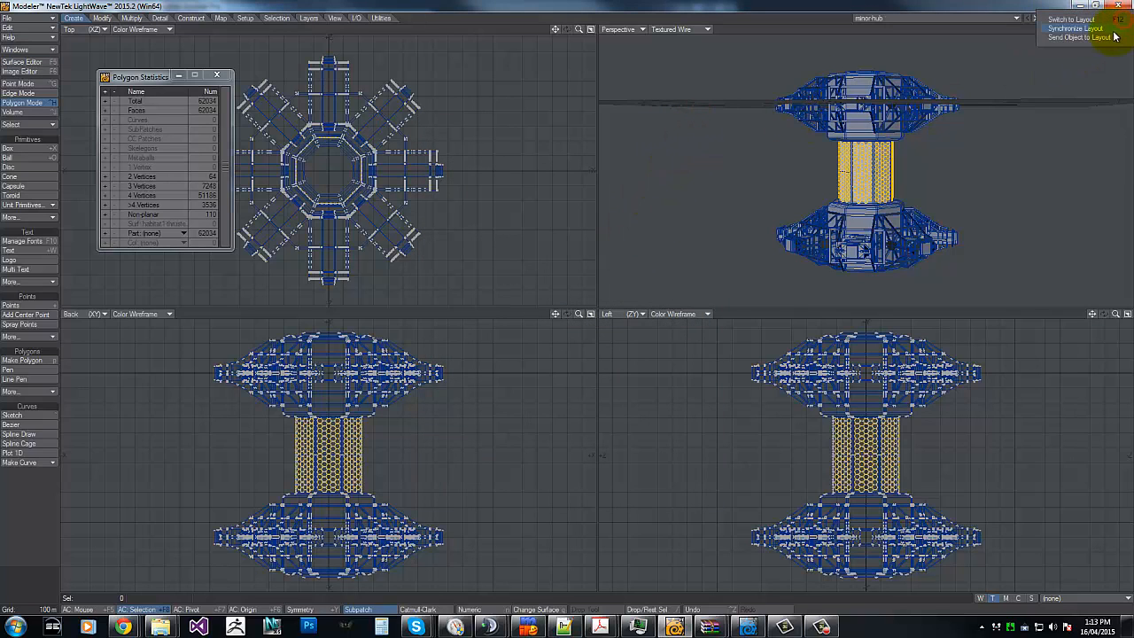
left_click(1115, 36)
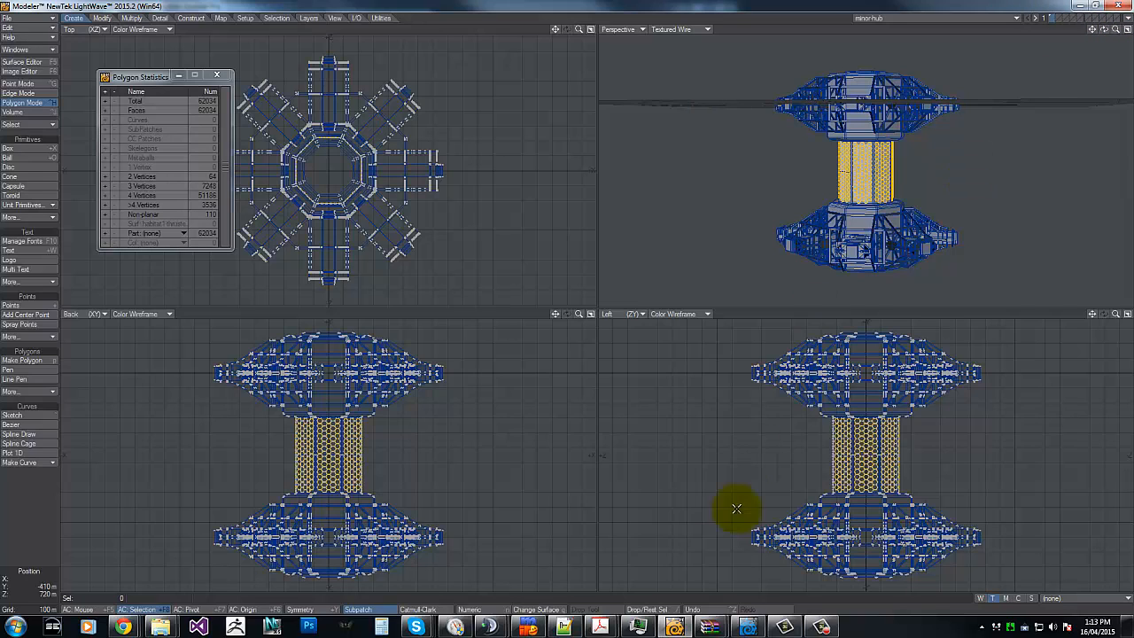
left_click(748, 626)
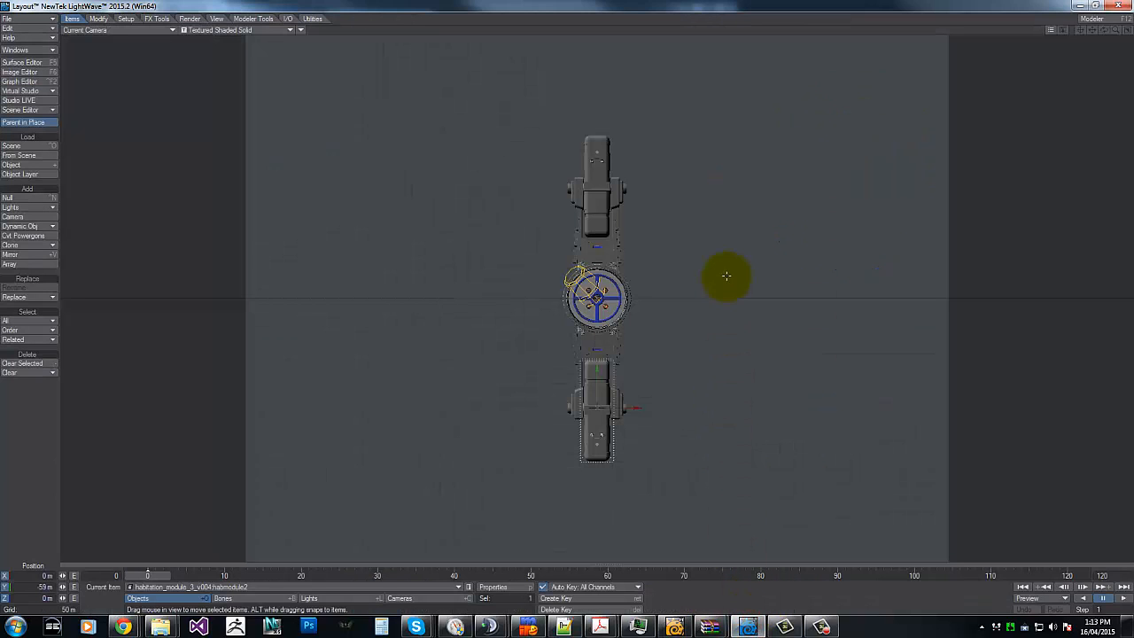